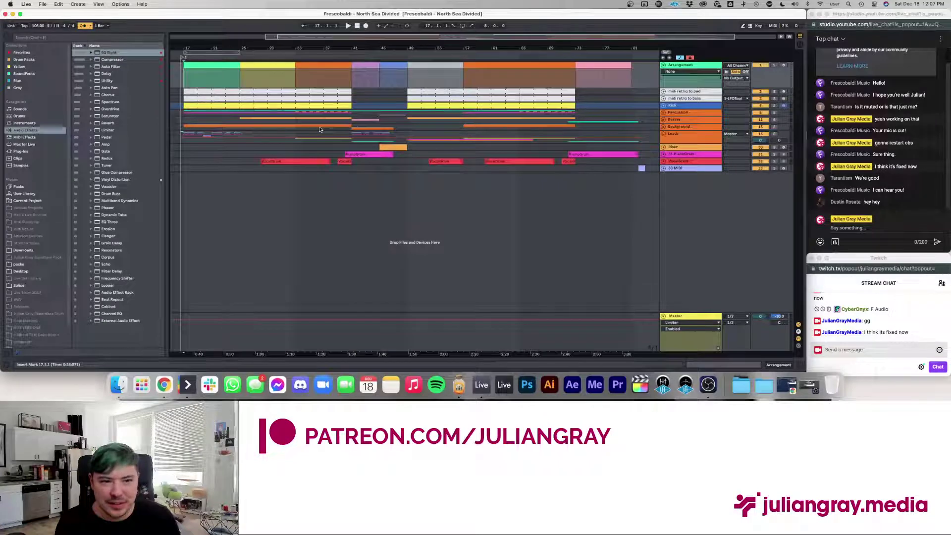
{"action": "scroll", "coordinate": [319, 127], "scroll_direction": "right", "scroll_amount": 5}
{"action": "scroll", "coordinate": [321, 129], "scroll_direction": "left", "scroll_amount": 8}
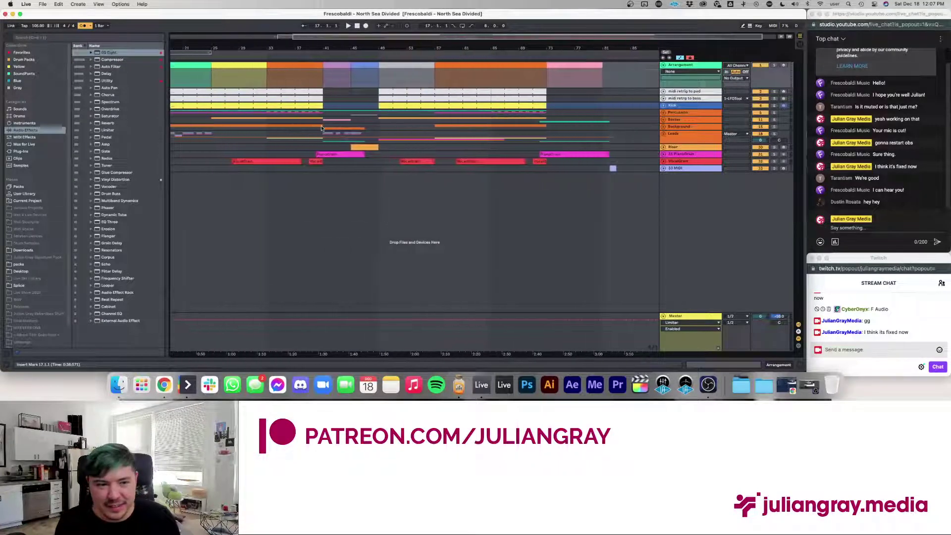
{"action": "scroll", "coordinate": [329, 138], "scroll_direction": "right", "scroll_amount": 1}
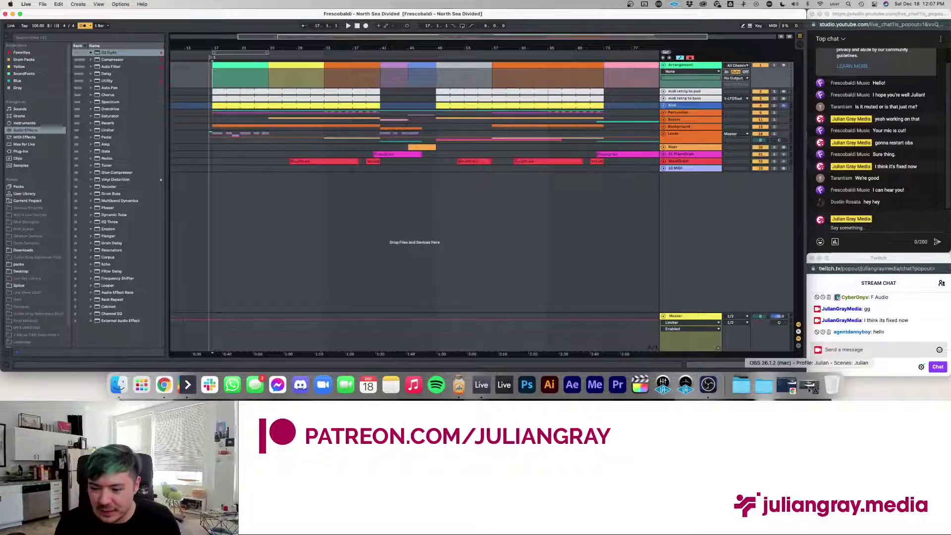
- Switch to Audio Hijack, change the Ableton Live 11 Suite application source to Ableton Live 10 Suite, and minimize the session window
{"action": "left_click", "coordinate": [459, 385]}
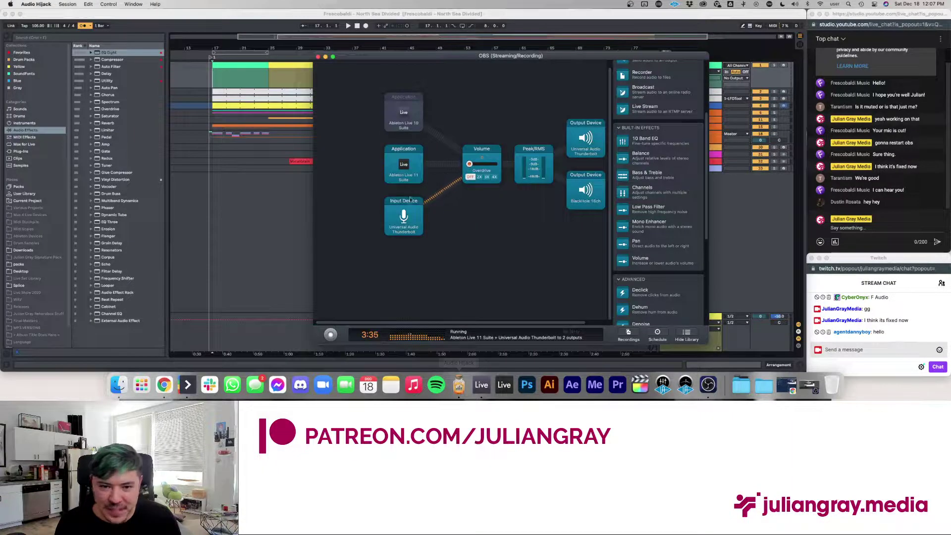
{"action": "left_click", "coordinate": [407, 173]}
{"action": "left_click", "coordinate": [386, 221]}
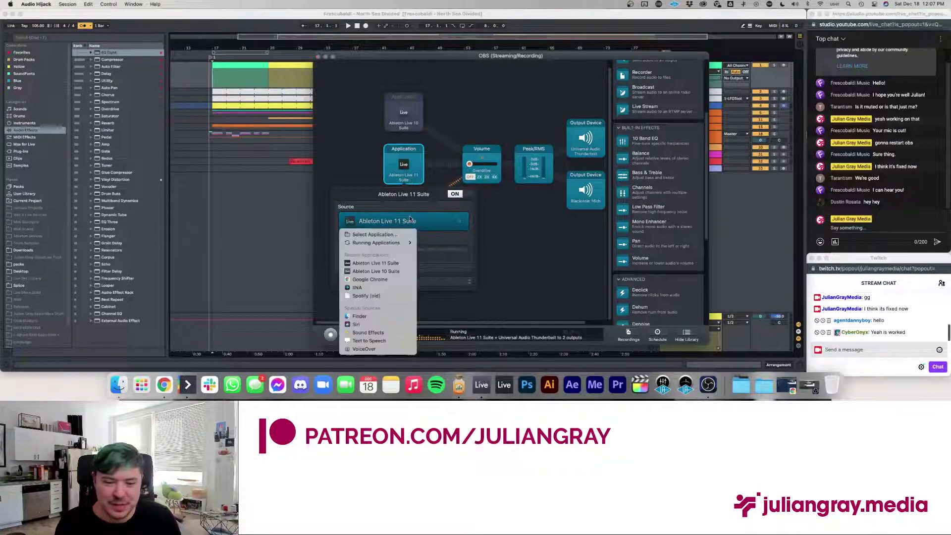
{"action": "left_click", "coordinate": [367, 271]}
{"action": "key", "text": "Escape"}
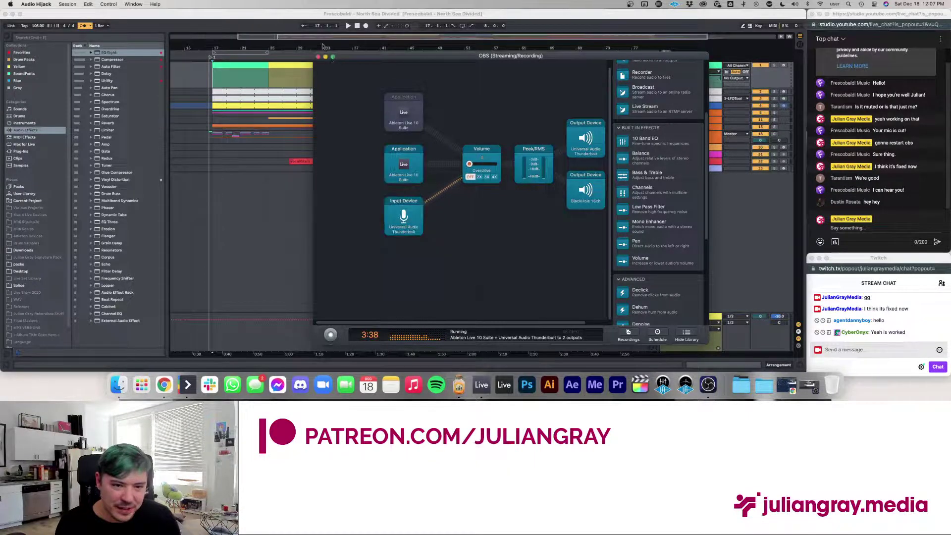
{"action": "left_click", "coordinate": [325, 57]}
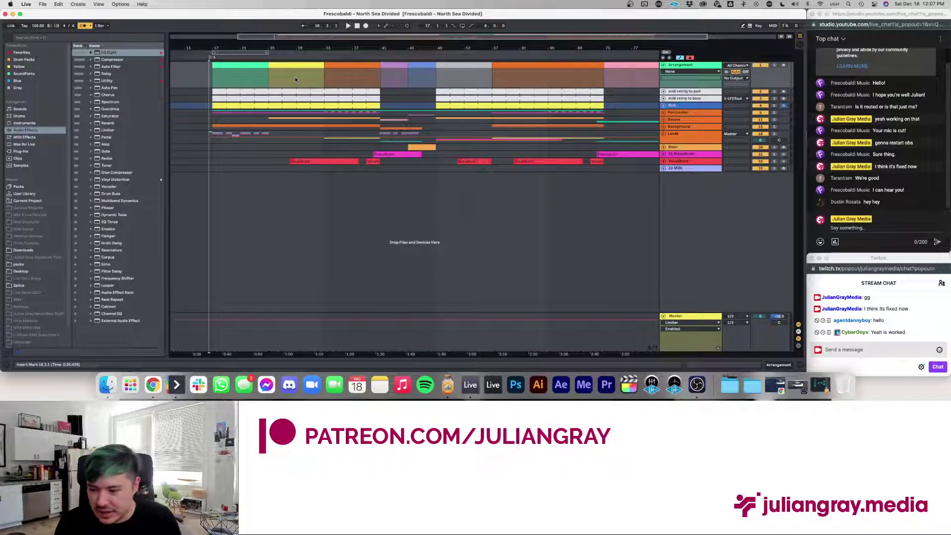
- Start playback in Live and set the audio output device to Universal Audio Thunderbolt in the preferences
{"action": "key", "text": "space"}
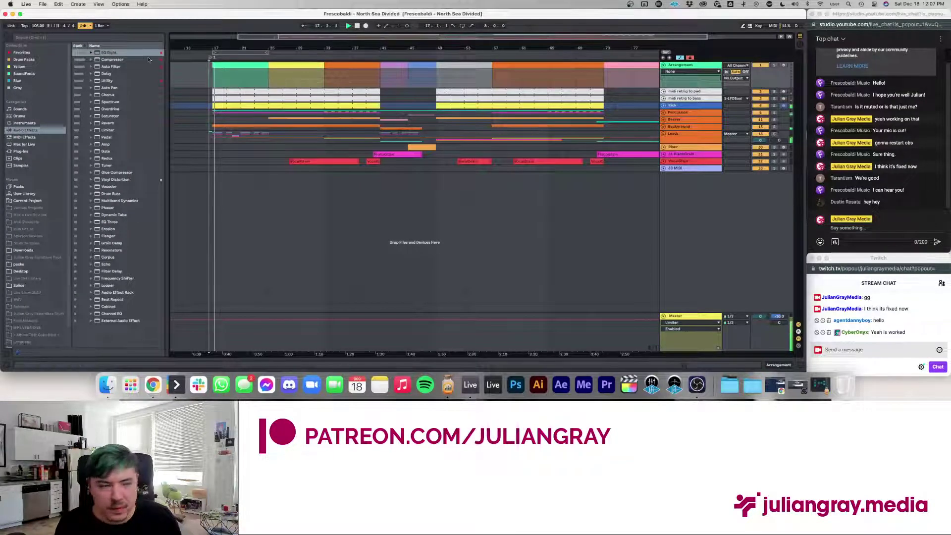
{"action": "left_click", "coordinate": [43, 4]}
{"action": "mouse_move", "coordinate": [25, 4]}
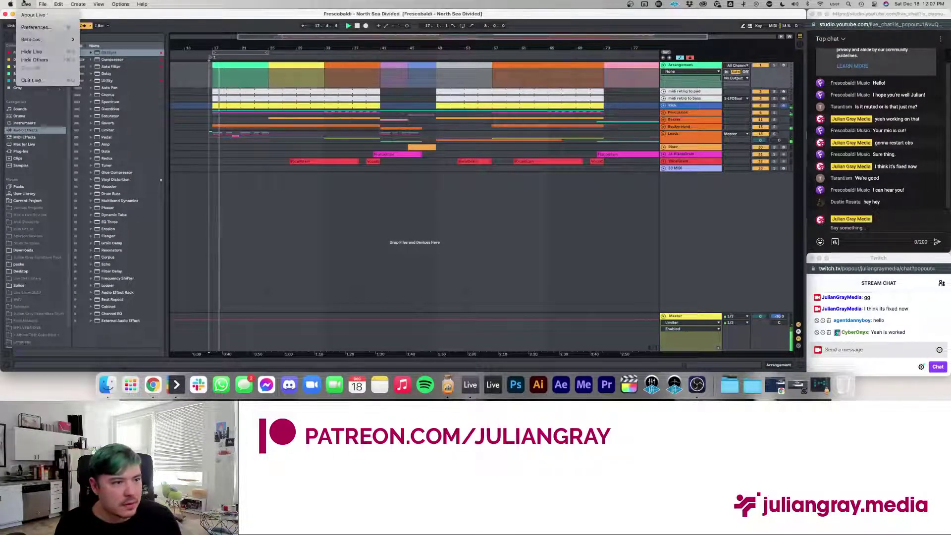
{"action": "left_click", "coordinate": [34, 28]}
{"action": "left_click", "coordinate": [452, 121]}
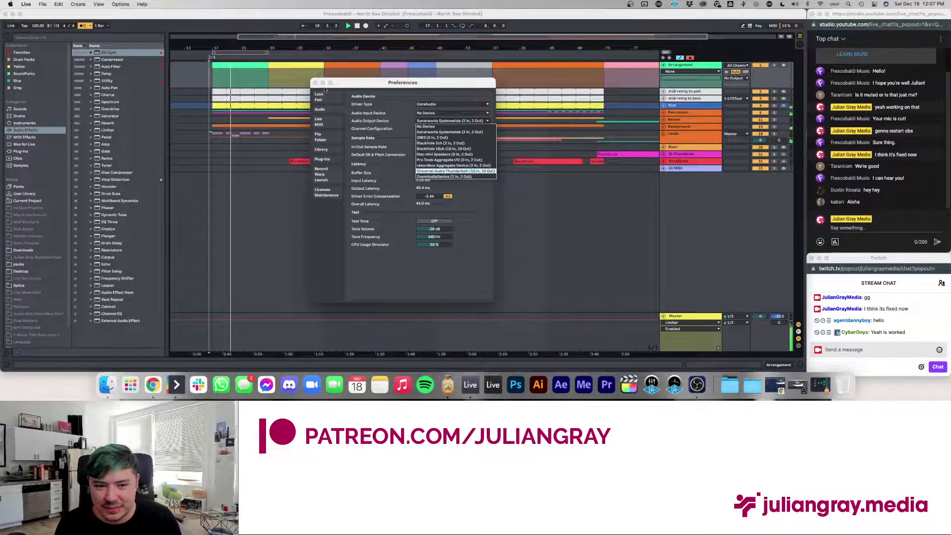
{"action": "key", "text": "Return"}
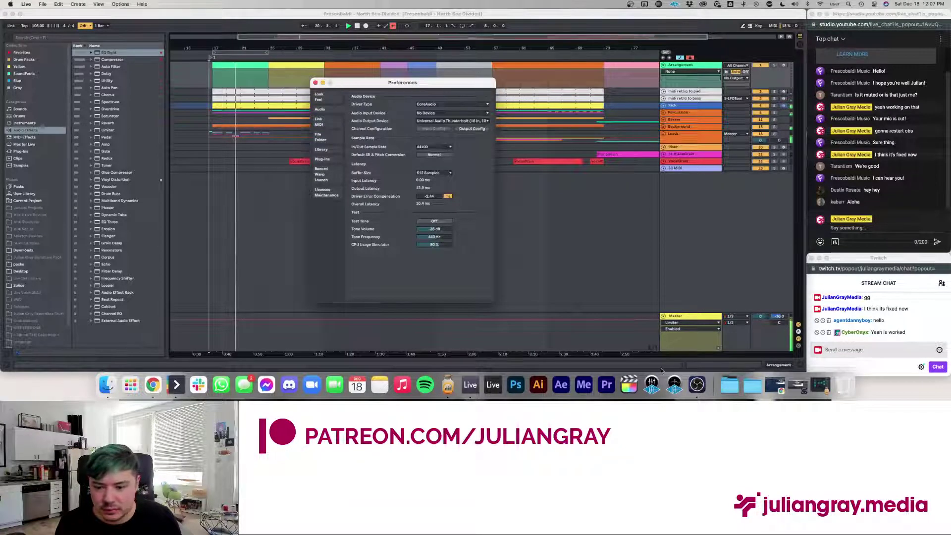
- Switch to Audio Hijack and set the upper output device to Mac mini Speakers and back to Universal Audio Thunderbolt
{"action": "left_click", "coordinate": [820, 385]}
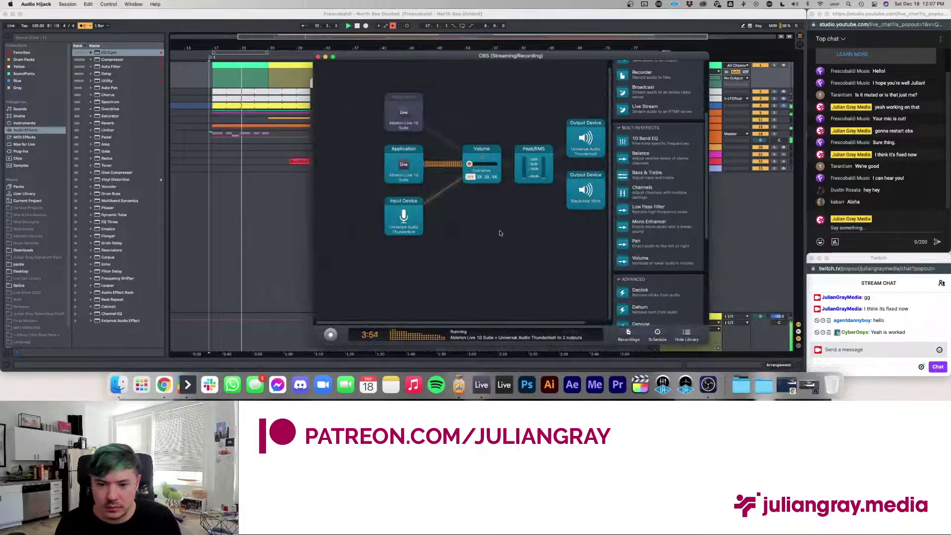
{"action": "left_click", "coordinate": [549, 137]}
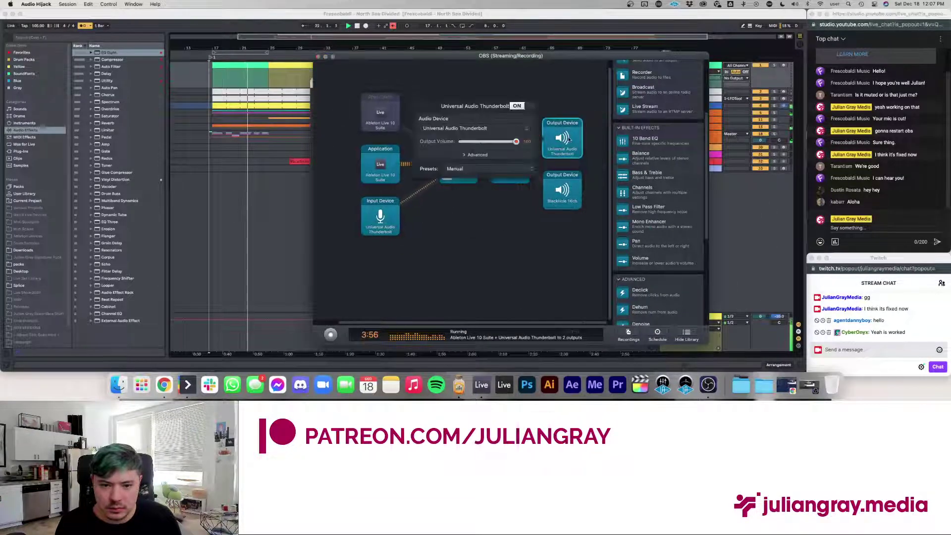
{"action": "left_click", "coordinate": [483, 129]}
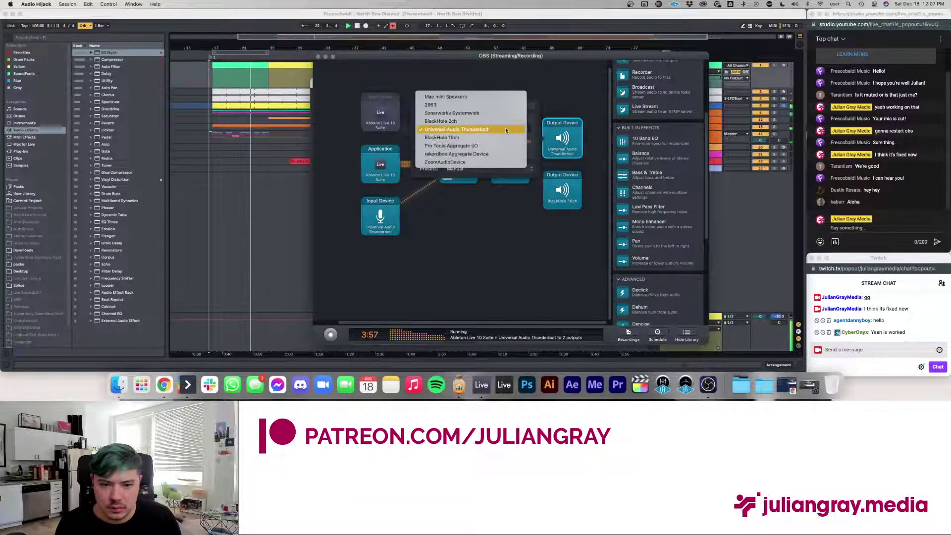
{"action": "left_click", "coordinate": [472, 98]}
{"action": "left_click", "coordinate": [473, 129]}
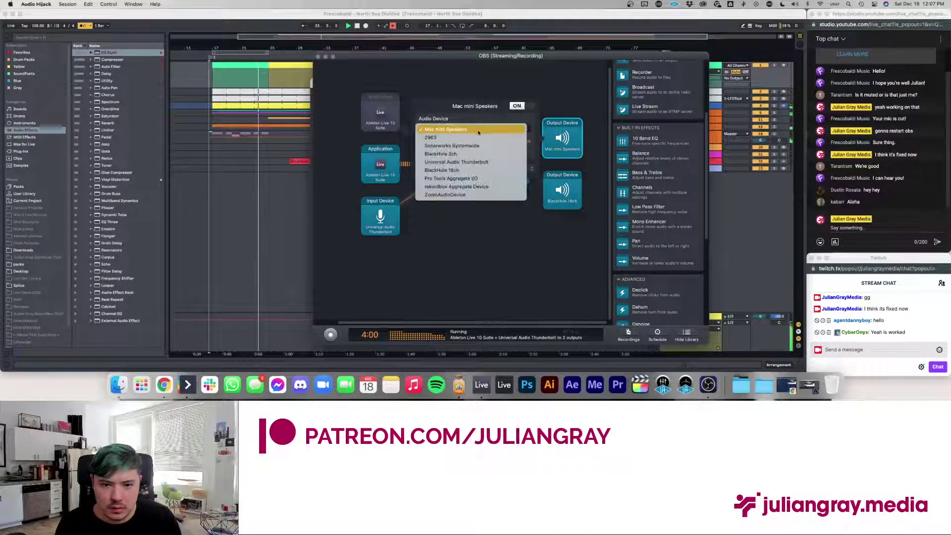
{"action": "left_click", "coordinate": [462, 163]}
{"action": "left_click", "coordinate": [471, 94]}
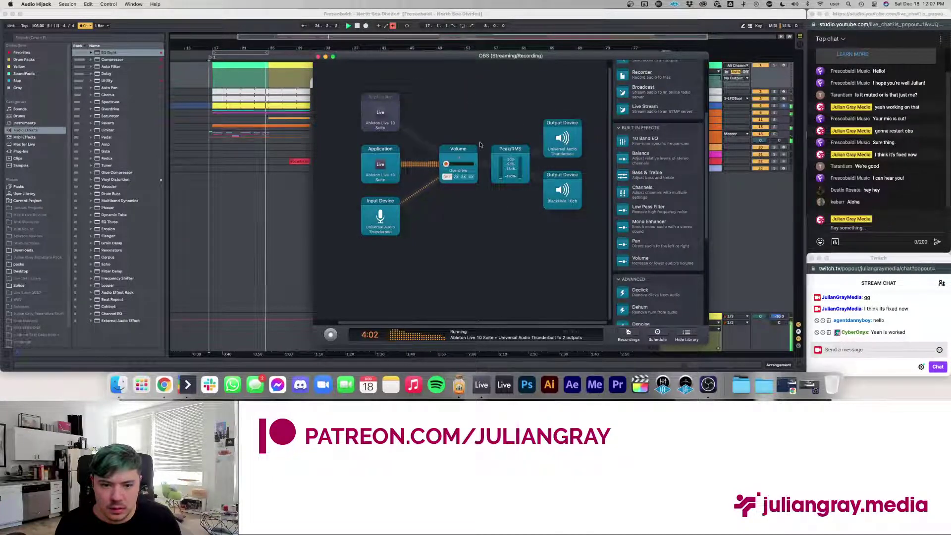
- Raise the Volume block's level slightly, delete the Universal Audio Thunderbolt input device block, and hide Audio Hijack
{"action": "left_click_drag", "start_coordinate": [447, 165], "coordinate": [452, 165]}
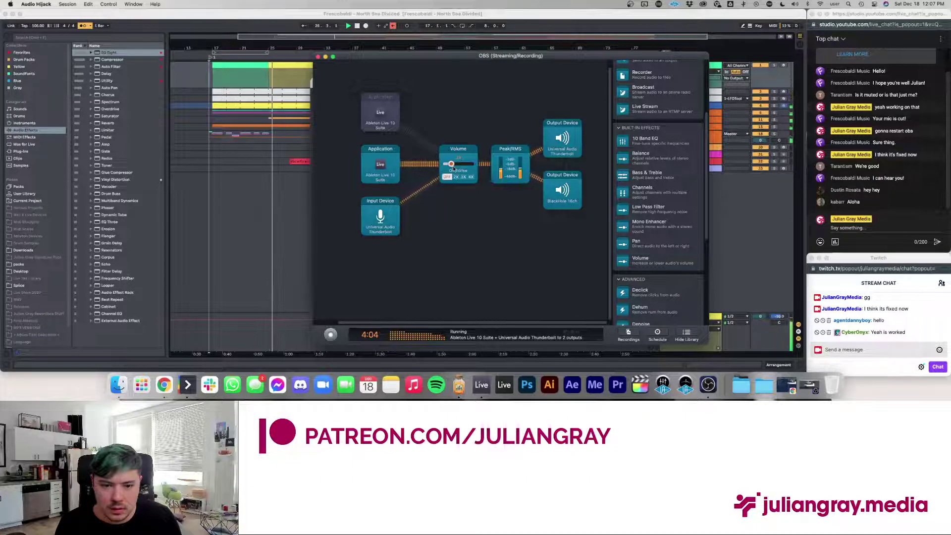
{"action": "left_click", "coordinate": [395, 211]}
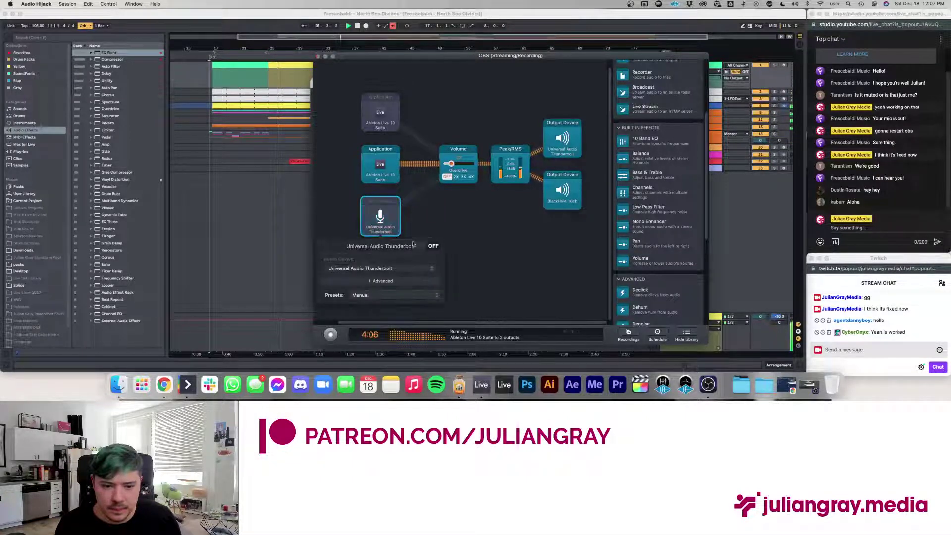
{"action": "right_click", "coordinate": [382, 217]}
{"action": "left_click", "coordinate": [407, 231]}
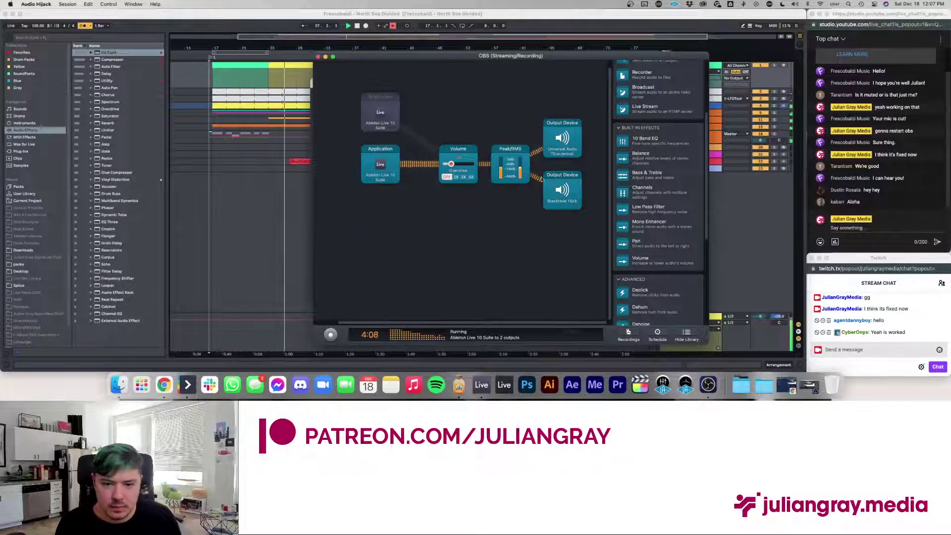
{"action": "key", "text": "super+h"}
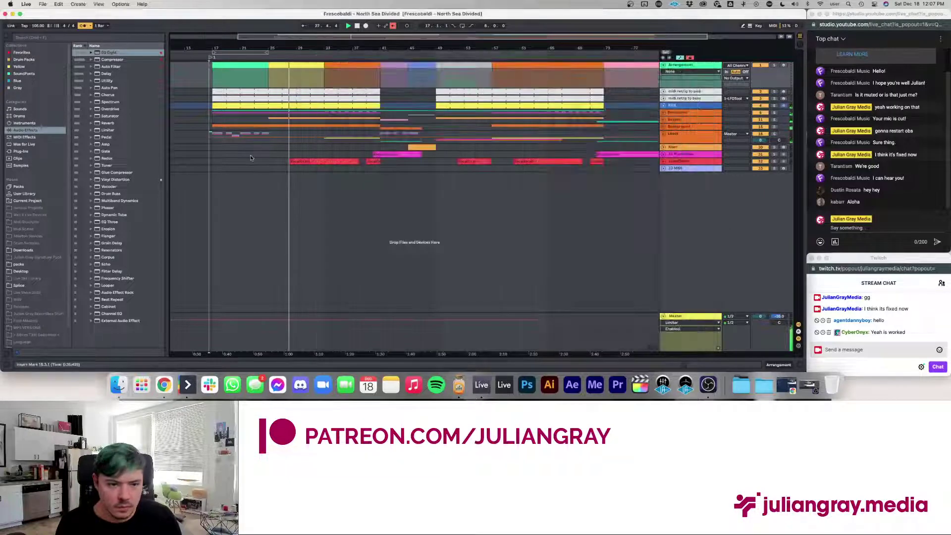
- Set Live's audio output device to Sonarworks Systemwide in the preferences and close them
{"action": "left_click", "coordinate": [25, 4]}
{"action": "left_click", "coordinate": [34, 27]}
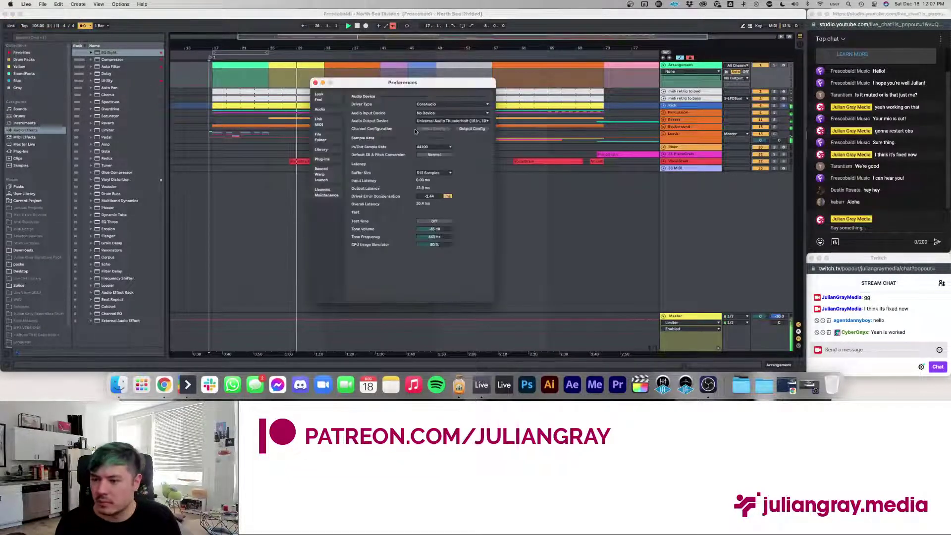
{"action": "left_click", "coordinate": [442, 124]}
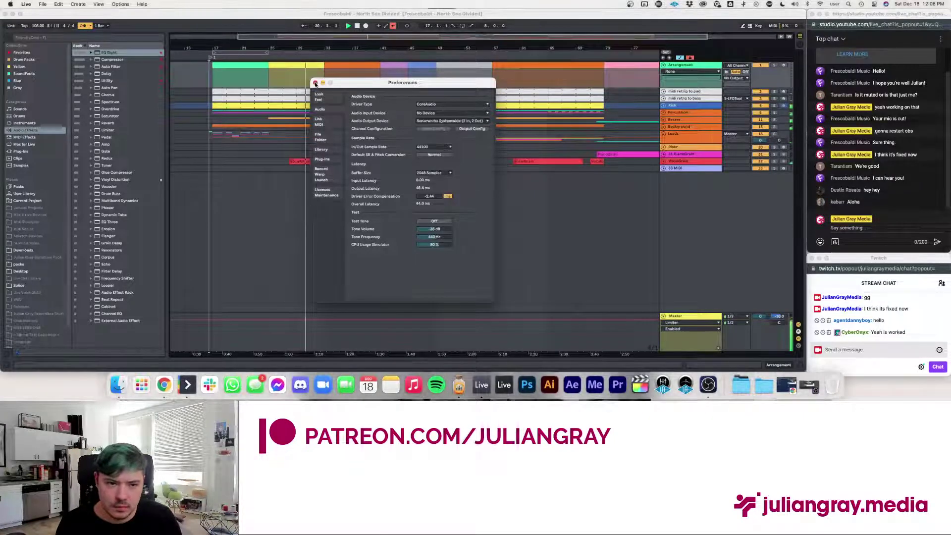
{"action": "left_click", "coordinate": [316, 83]}
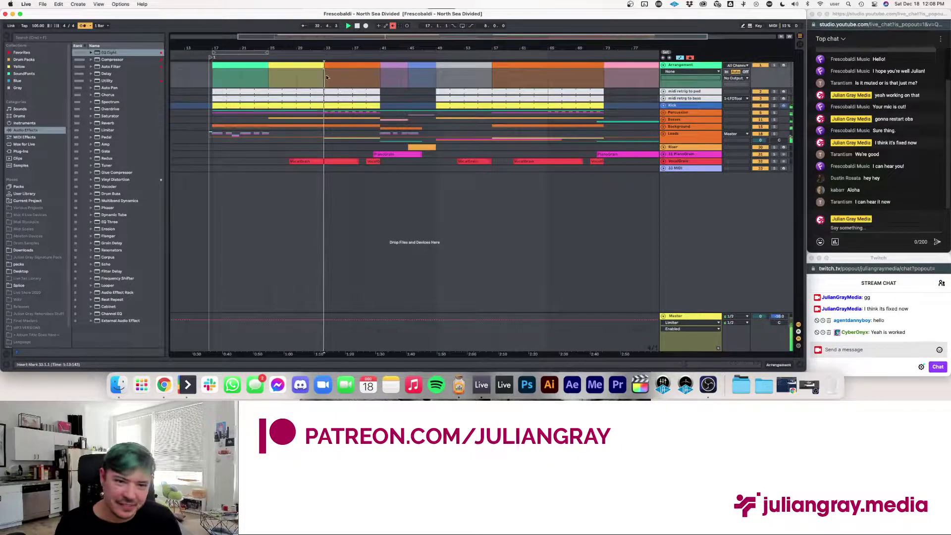
- Place the insert marker just before the first arrangement section at bar 17 and restart playback from there
{"action": "left_click", "coordinate": [197, 81]}
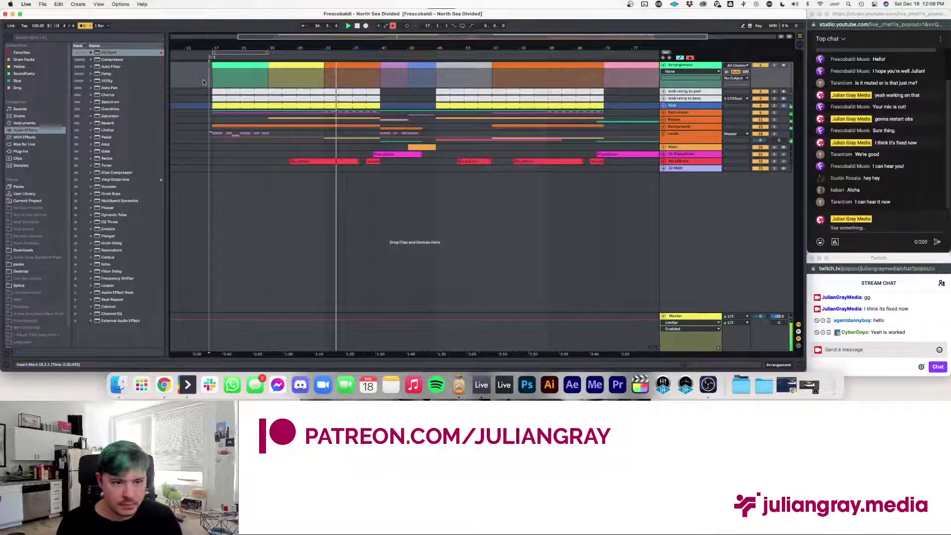
{"action": "left_click", "coordinate": [206, 81]}
{"action": "key", "text": "space"}
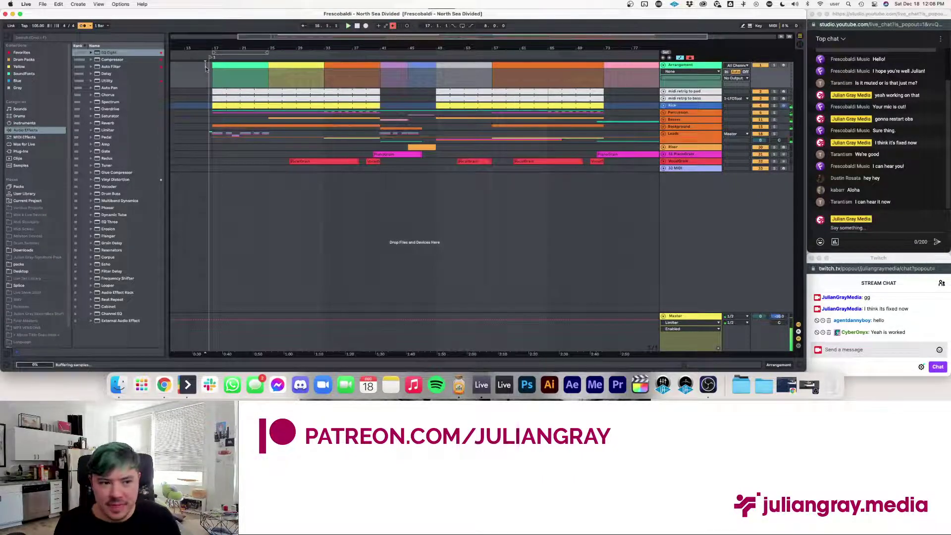
{"action": "scroll", "coordinate": [207, 67], "scroll_direction": "left", "scroll_amount": 3}
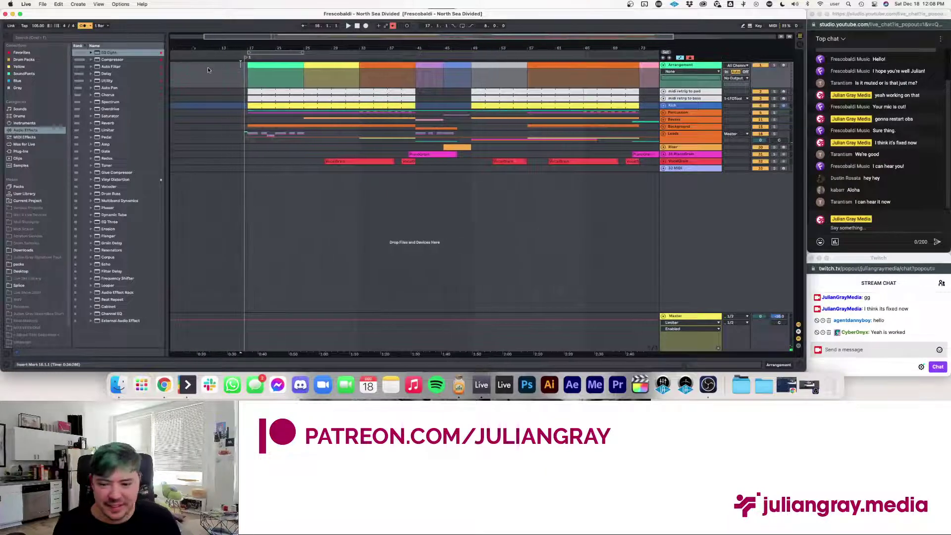
{"action": "scroll", "coordinate": [207, 67], "scroll_direction": "left", "scroll_amount": 2}
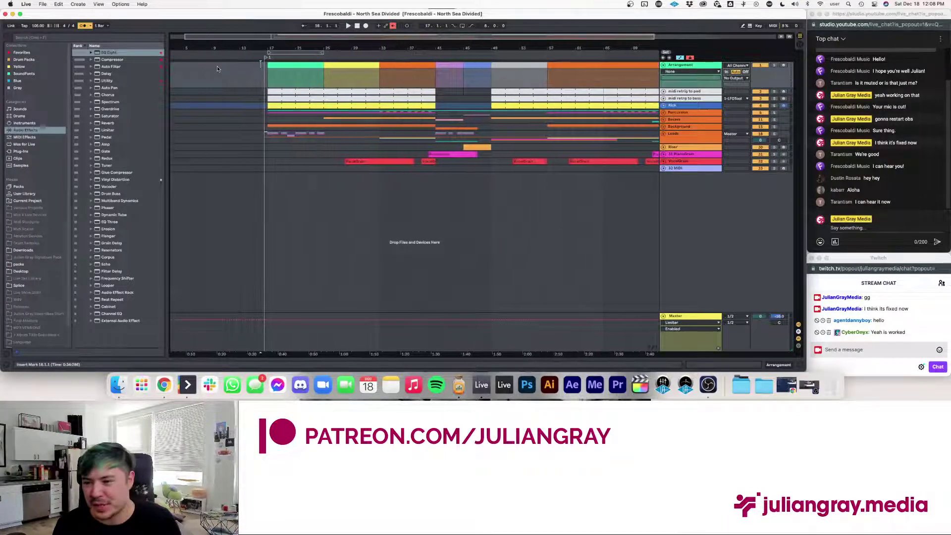
{"action": "scroll", "coordinate": [217, 66], "scroll_direction": "right", "scroll_amount": 2}
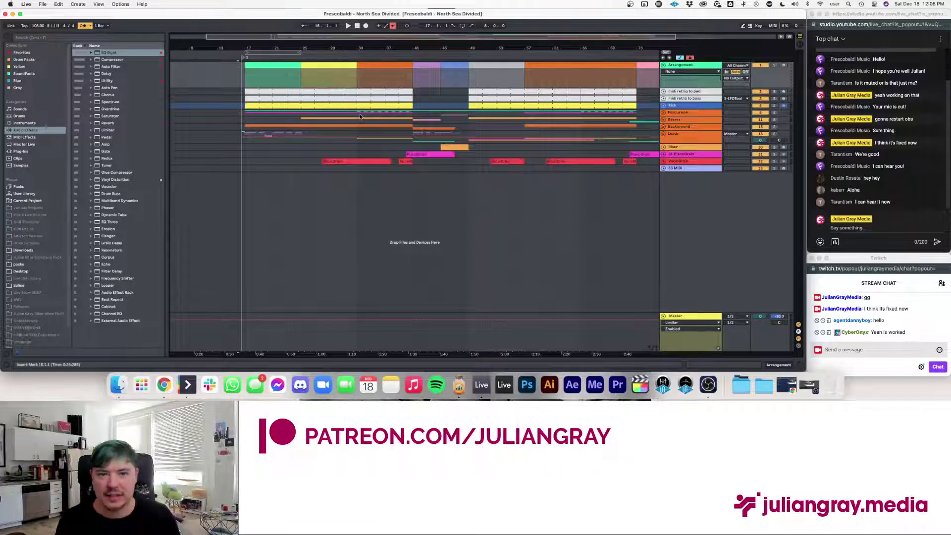
{"action": "key", "text": "space"}
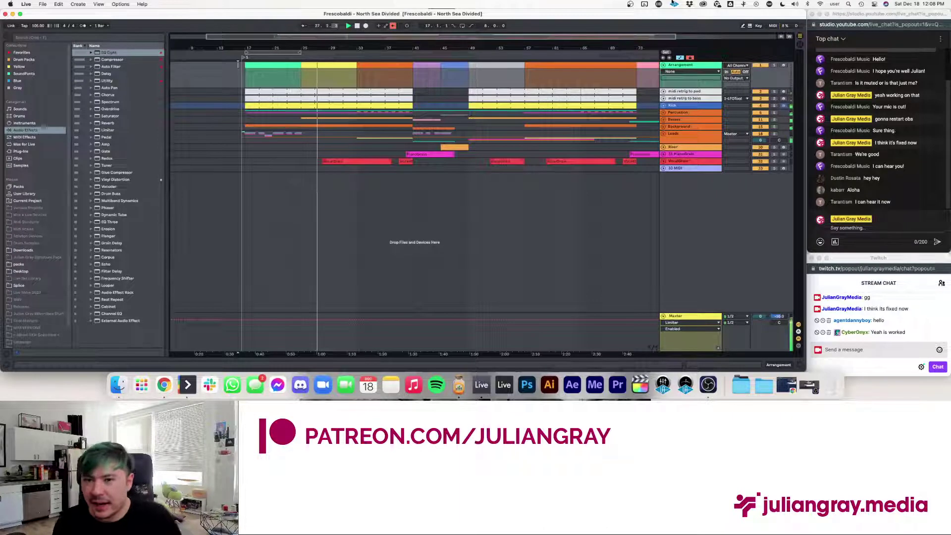
- Switch to OBS, raise the Mic level in the audio mixer, and minimize OBS to return to Live
{"action": "left_click", "coordinate": [709, 385]}
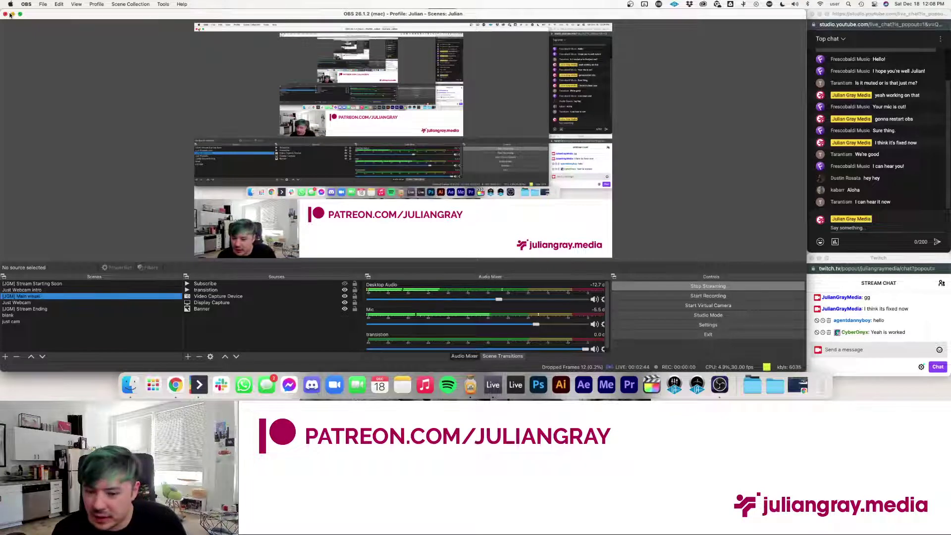
{"action": "left_click", "coordinate": [11, 14]}
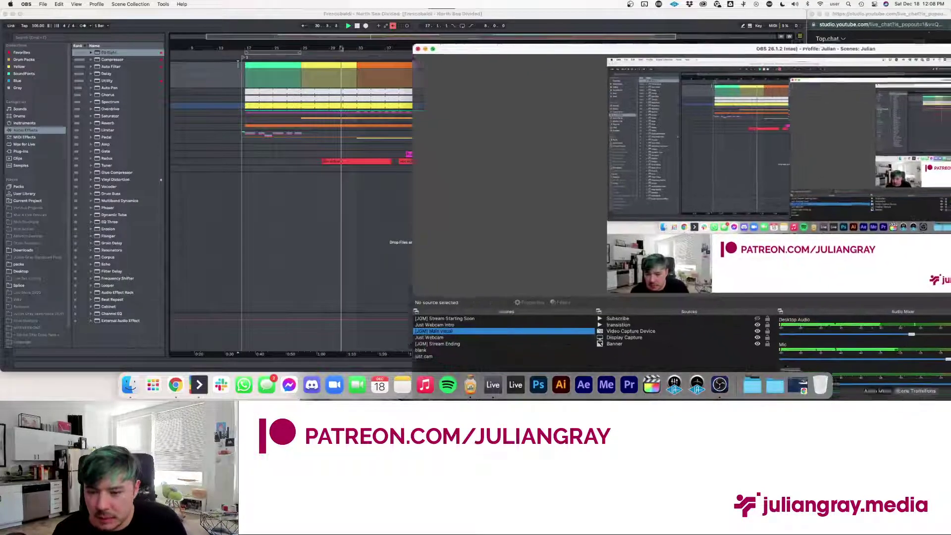
{"action": "left_click_drag", "start_coordinate": [890, 353], "coordinate": [910, 353]}
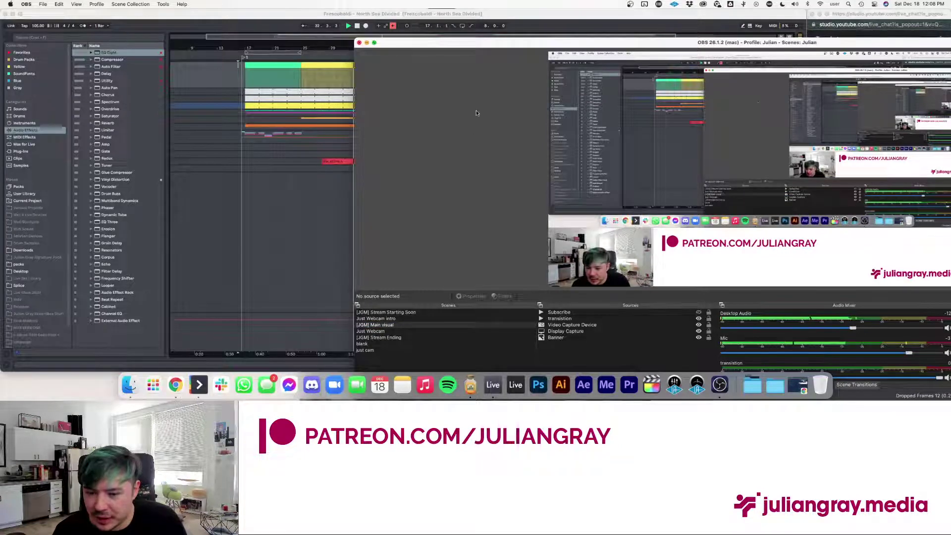
{"action": "left_click", "coordinate": [368, 43]}
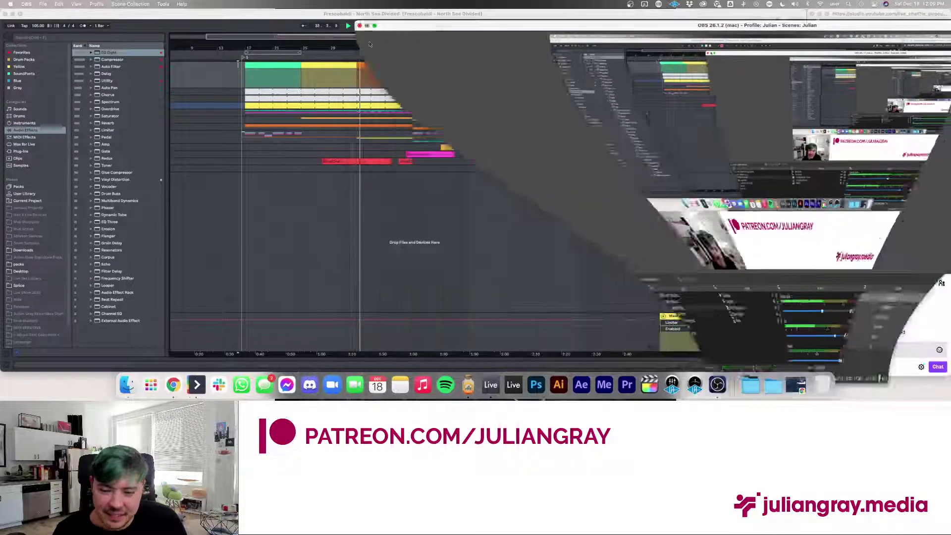
{"action": "left_click", "coordinate": [390, 73]}
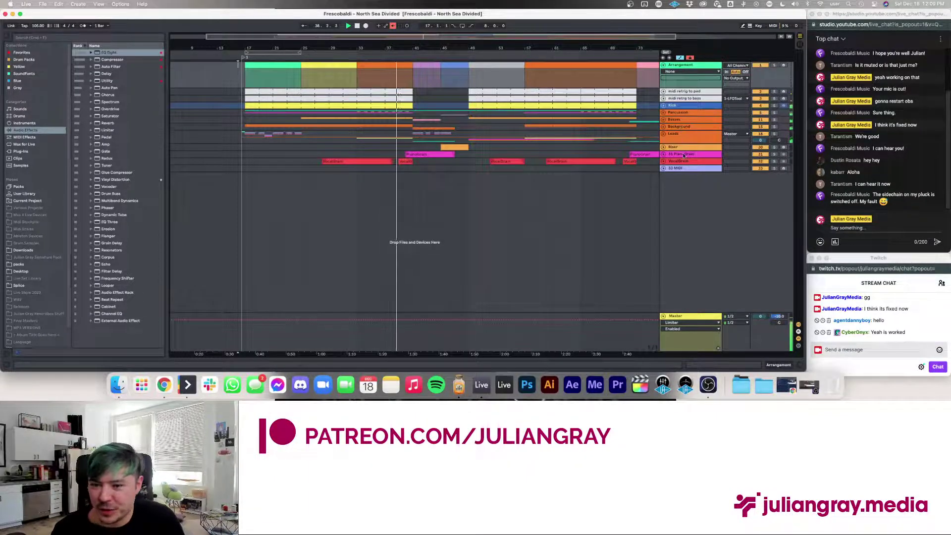
- Unfold the Basses group to view its tracks, and fold it again
{"action": "left_click", "coordinate": [674, 120]}
{"action": "left_click", "coordinate": [664, 120]}
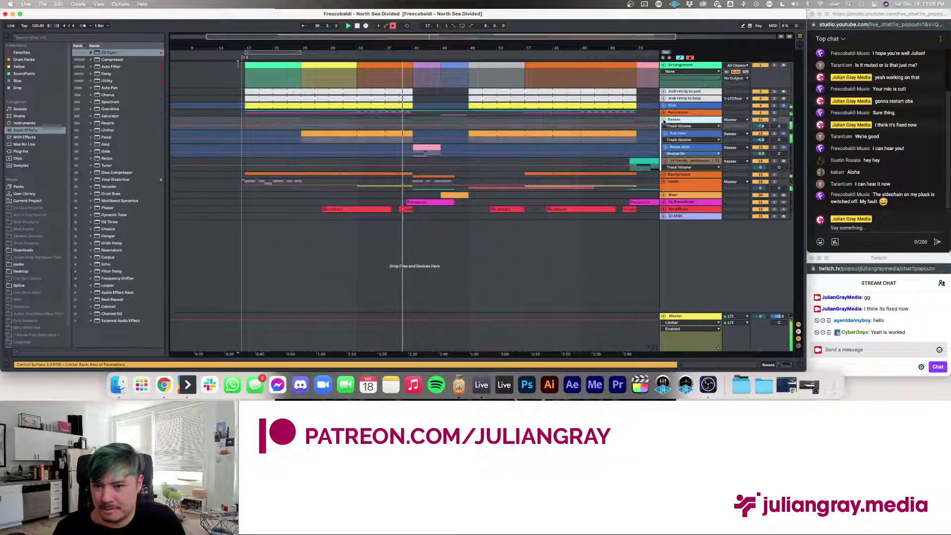
{"action": "left_click", "coordinate": [664, 120]}
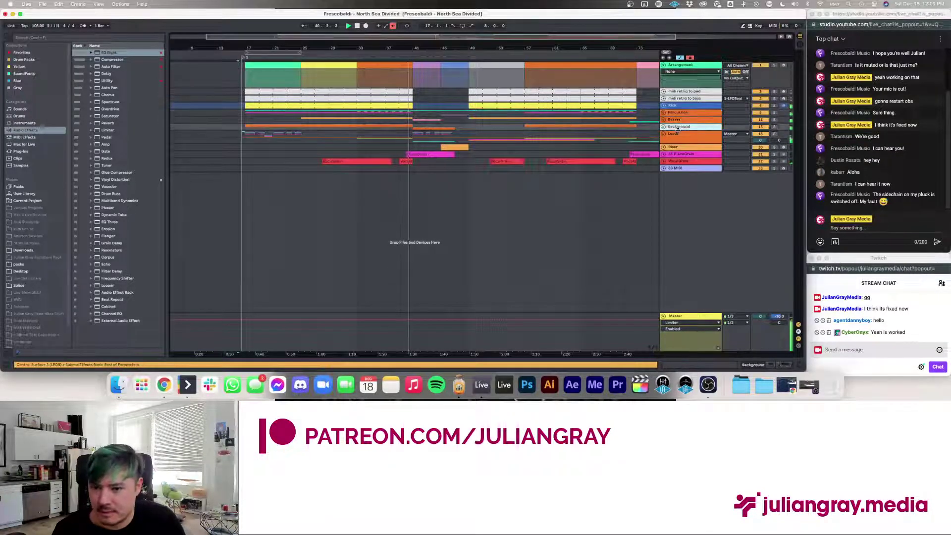
- Unfold the Leads group and show the device chain of the group track
{"action": "left_click", "coordinate": [668, 138]}
{"action": "left_click", "coordinate": [664, 133]}
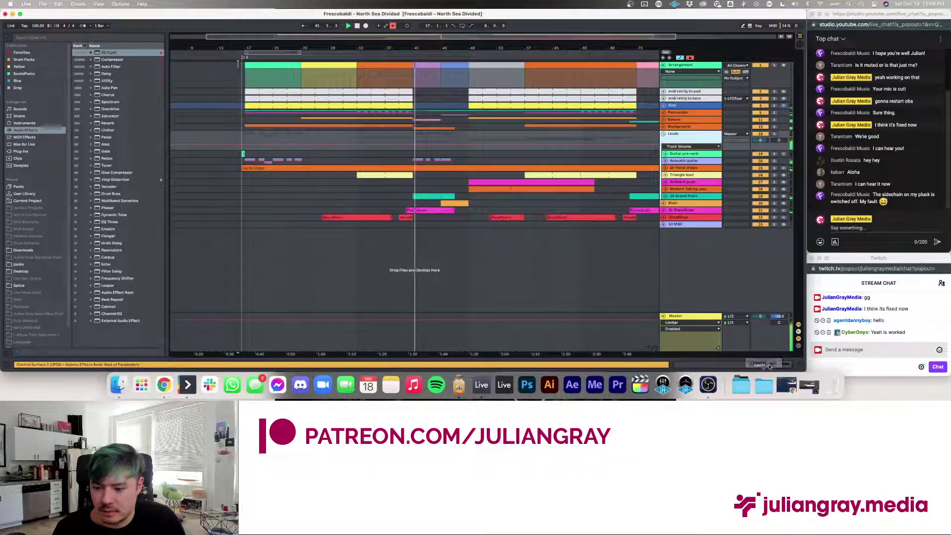
{"action": "left_click", "coordinate": [770, 366]}
{"action": "scroll", "coordinate": [686, 173], "scroll_direction": "down", "scroll_amount": 1}
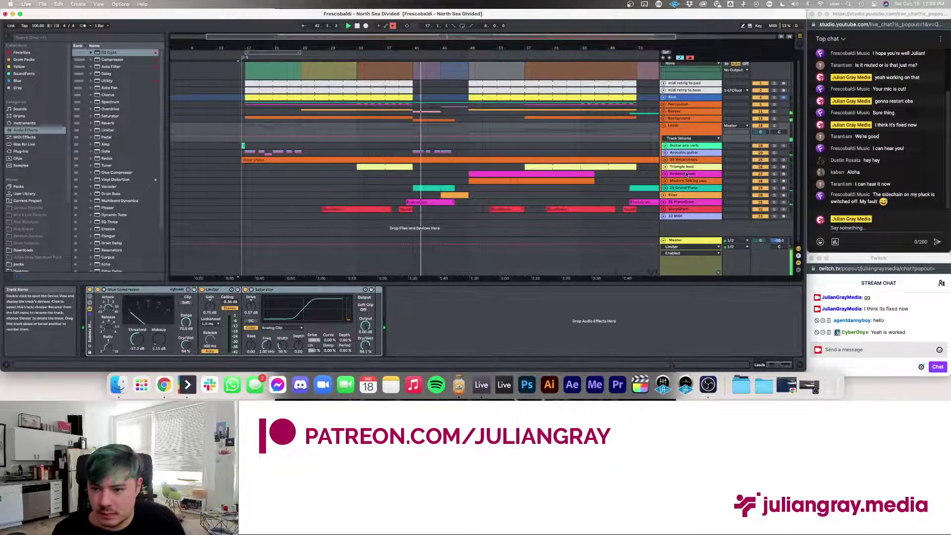
- View the Basses group's devices, unfold the group, and show the Reese bass track's devices
{"action": "left_click", "coordinate": [674, 112]}
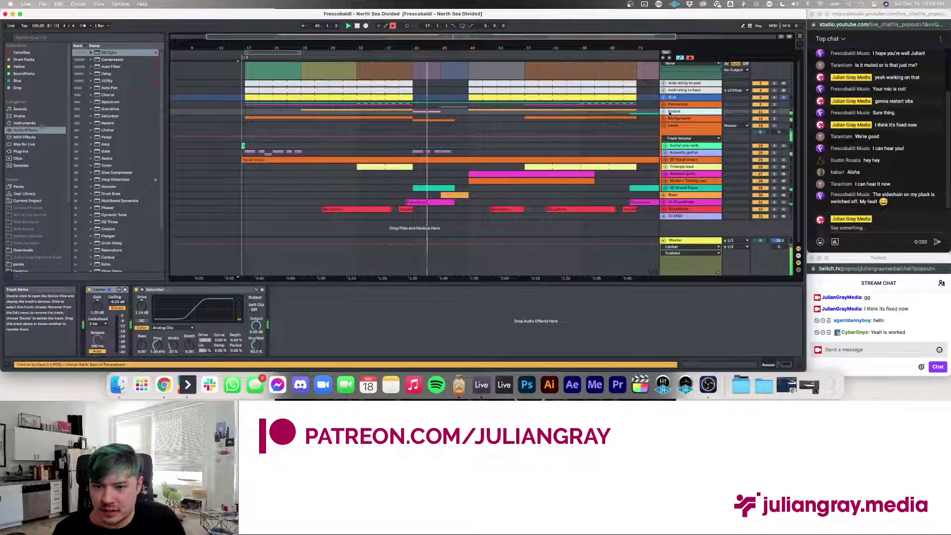
{"action": "left_click", "coordinate": [664, 112]}
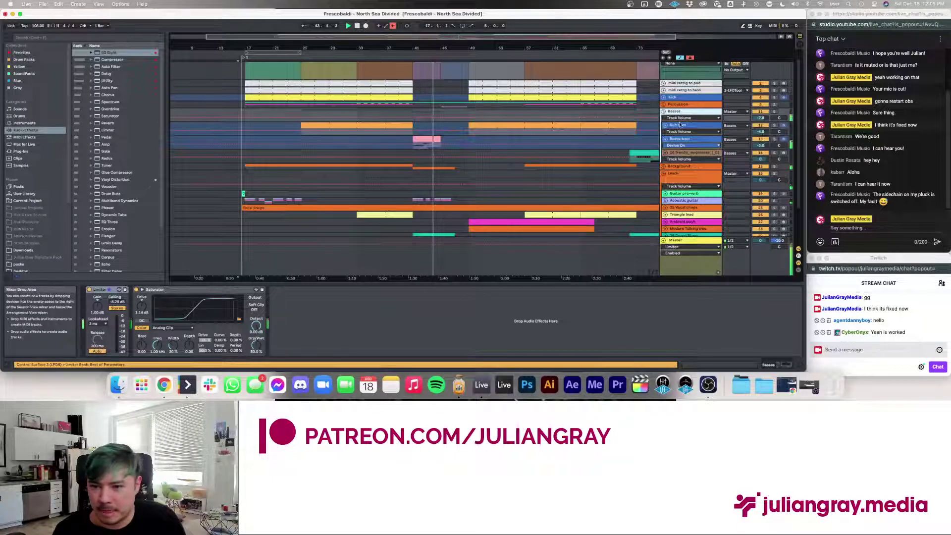
{"action": "left_click", "coordinate": [680, 139]}
{"action": "scroll", "coordinate": [683, 140], "scroll_direction": "down", "scroll_amount": 5}
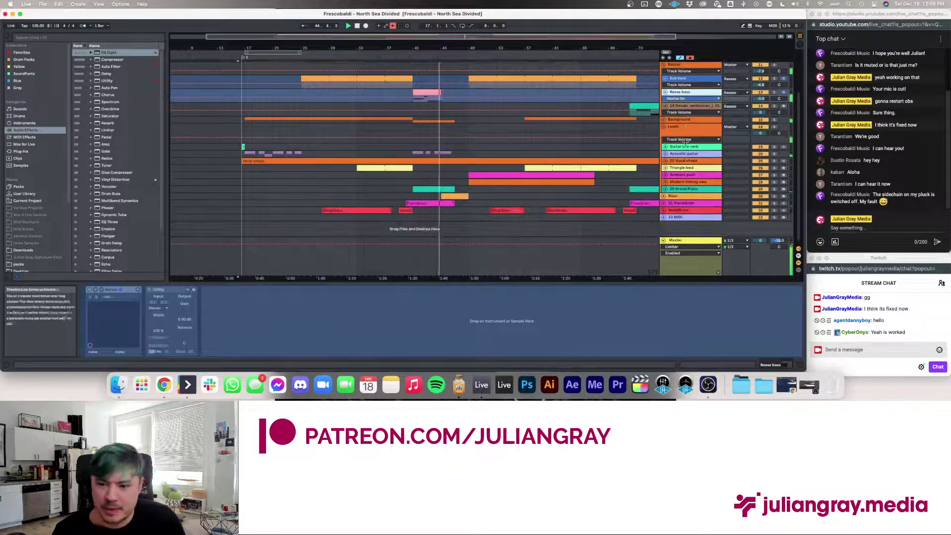
- Unfold the PianoGrain track, and unfold the Vocal chops track in the Leads group to view its clip
{"action": "left_click", "coordinate": [680, 203]}
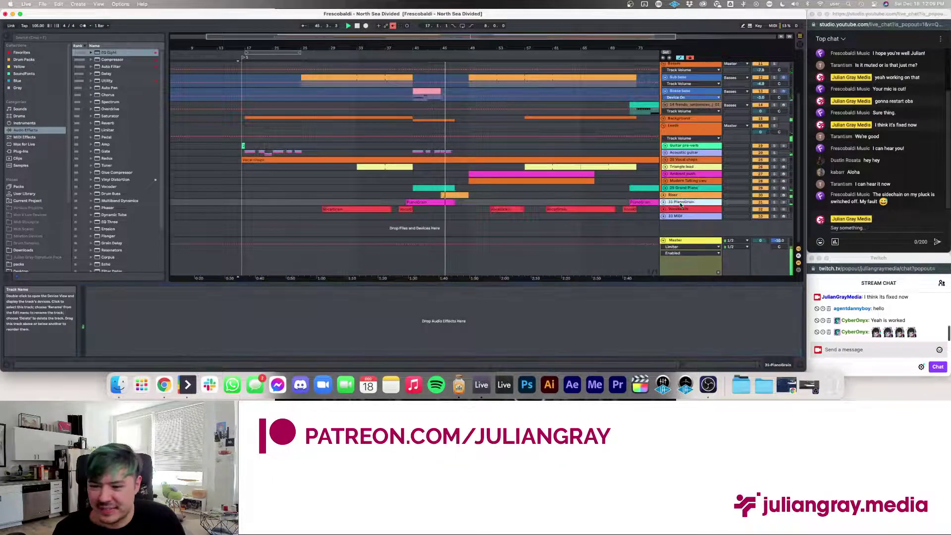
{"action": "left_click", "coordinate": [663, 203]}
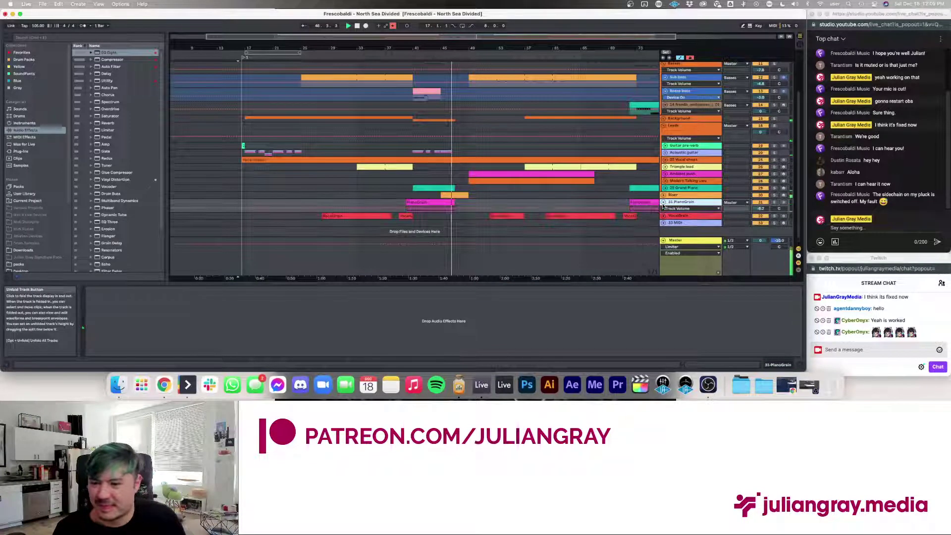
{"action": "scroll", "coordinate": [671, 149], "scroll_direction": "up", "scroll_amount": 6}
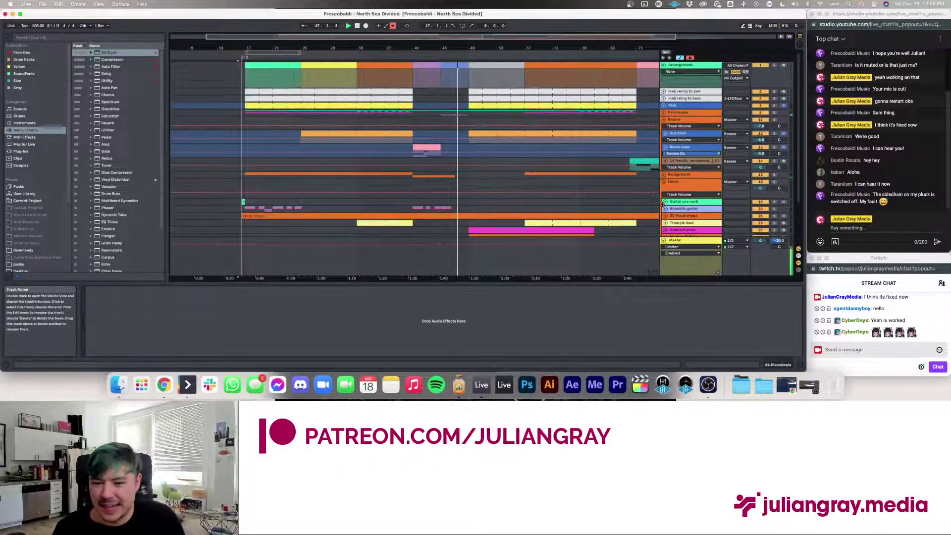
{"action": "left_click", "coordinate": [680, 216]}
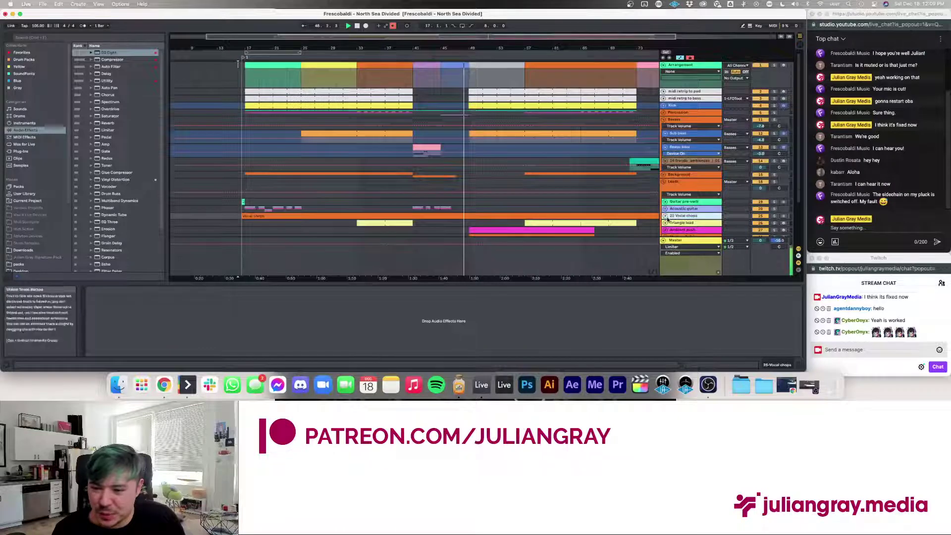
{"action": "key", "text": "Right"}
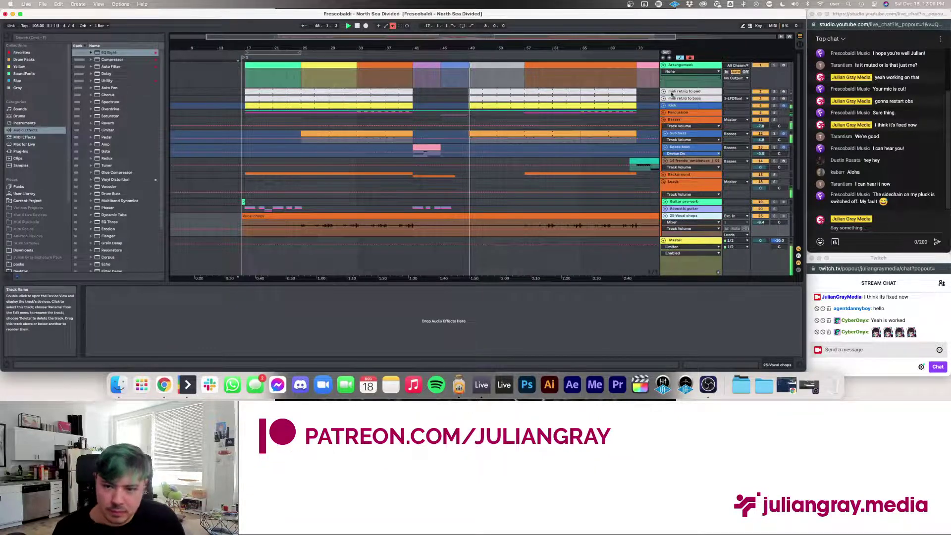
- Fold the Basses and Leads groups and examine the devices on the Leads, Kick and Basses tracks
{"action": "left_click", "coordinate": [663, 120]}
{"action": "left_click", "coordinate": [670, 135]}
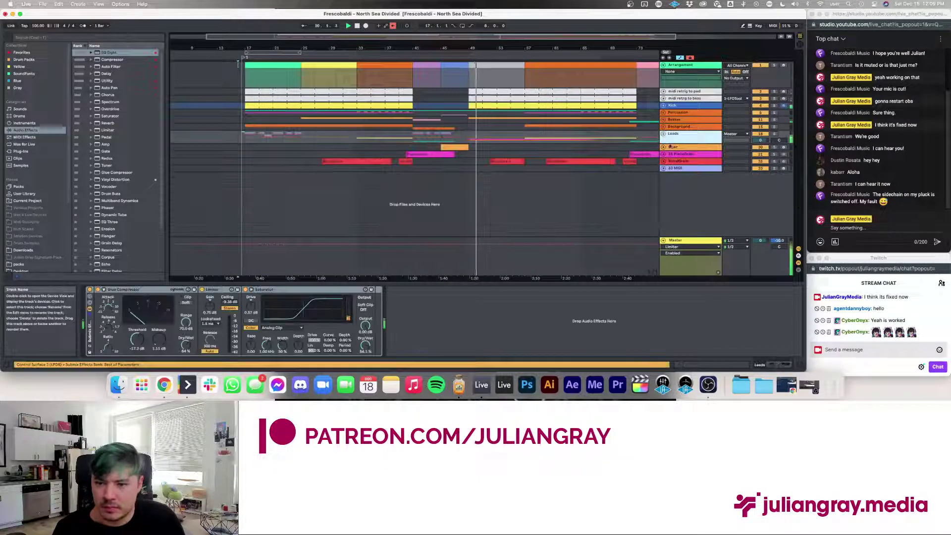
{"action": "left_click", "coordinate": [671, 106]}
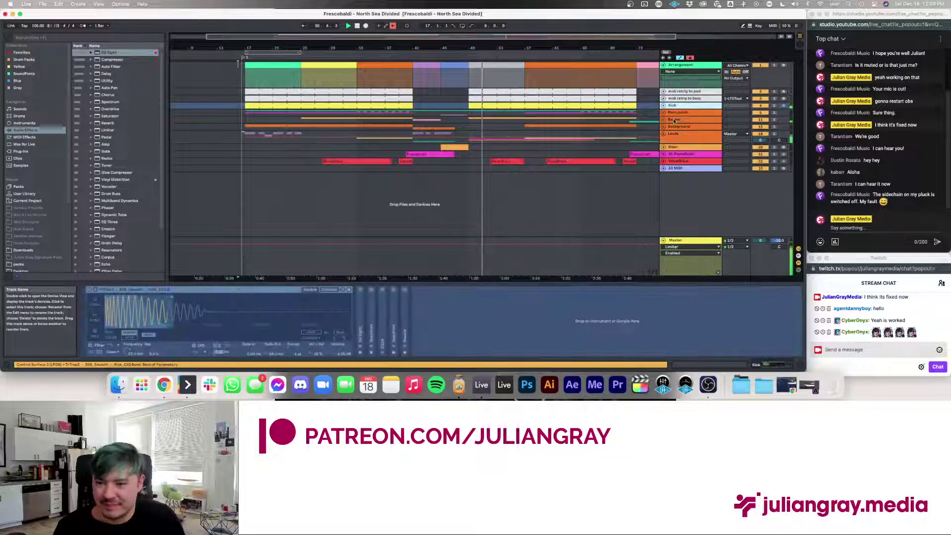
{"action": "left_click", "coordinate": [675, 120]}
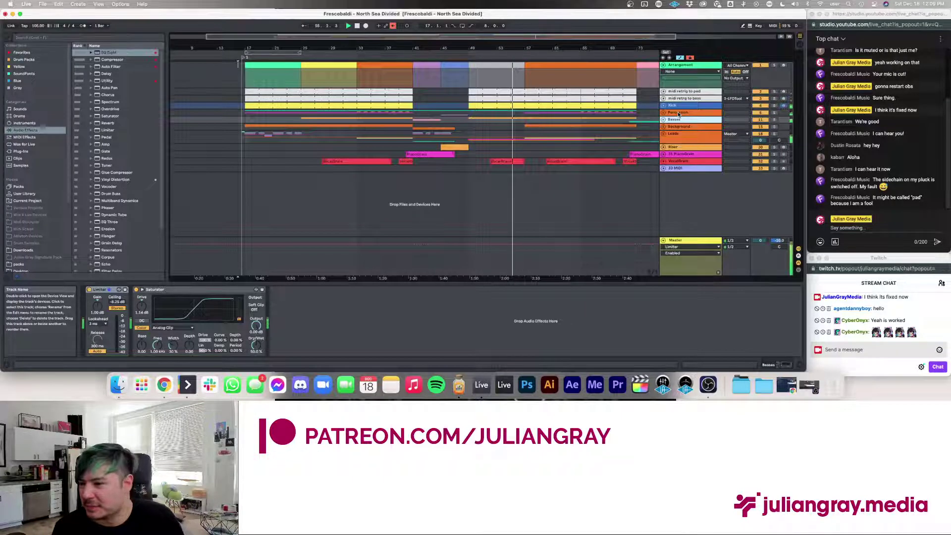
{"action": "left_click", "coordinate": [678, 132]}
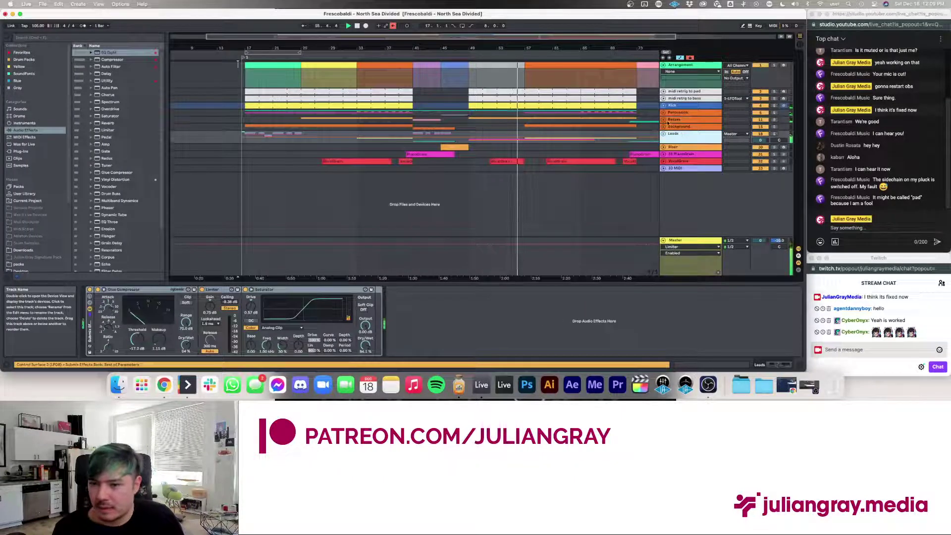
- Unfold the Background group to view its tracks and device chain, and fold it again
{"action": "left_click", "coordinate": [665, 126]}
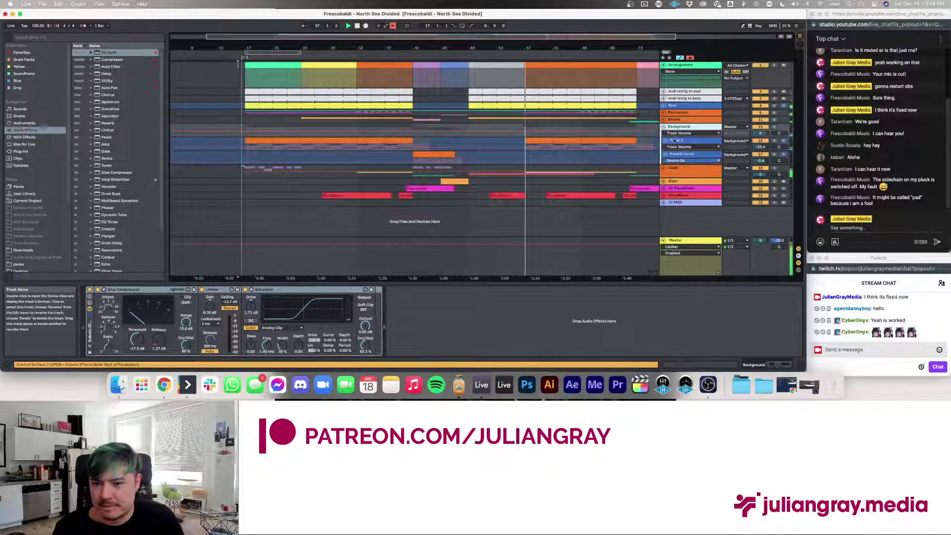
{"action": "left_click", "coordinate": [678, 140]}
{"action": "left_click", "coordinate": [684, 127]}
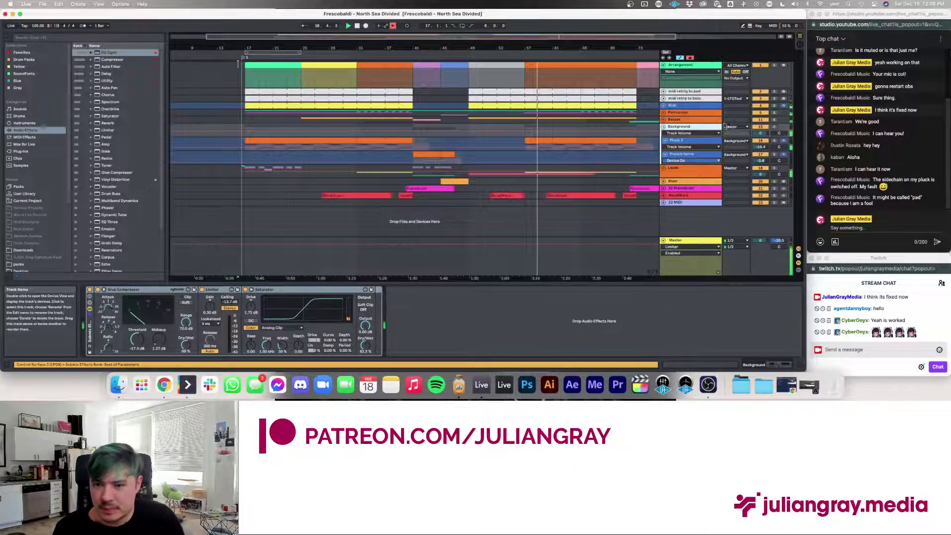
{"action": "left_click", "coordinate": [664, 127]}
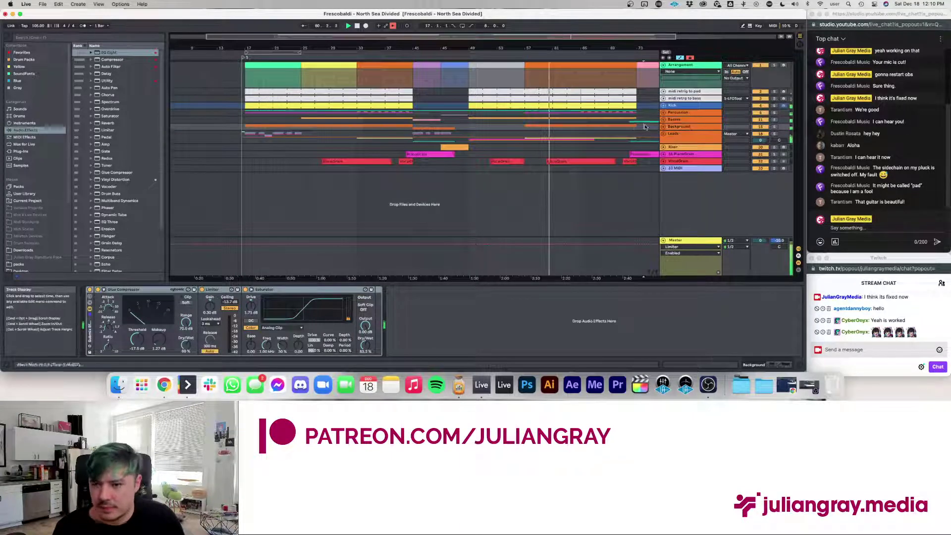
- Examine the device chains of the Percussion, Master, Leads and Basses tracks around the final arrangement section
{"action": "scroll", "coordinate": [634, 128], "scroll_direction": "right", "scroll_amount": 5}
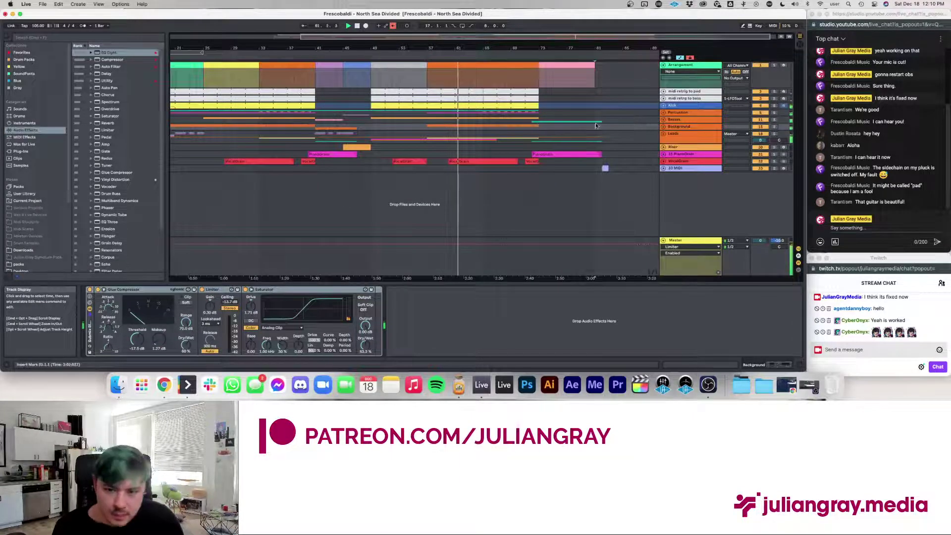
{"action": "scroll", "coordinate": [605, 125], "scroll_direction": "left", "scroll_amount": 2}
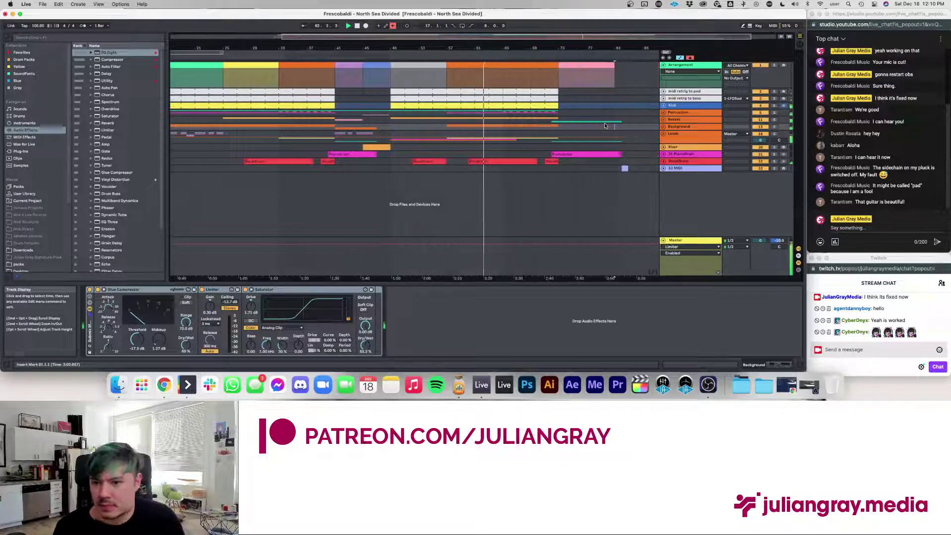
{"action": "left_click", "coordinate": [613, 114]}
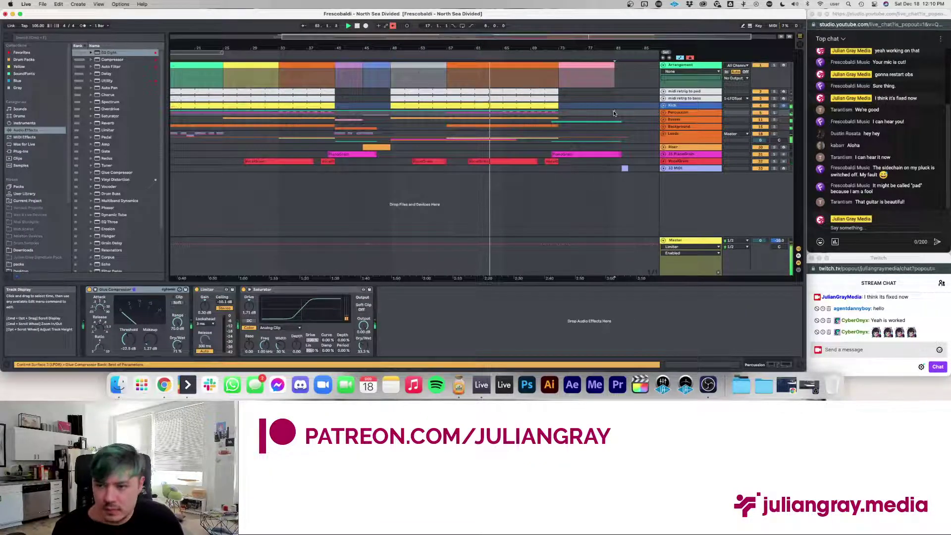
{"action": "left_click", "coordinate": [684, 239]}
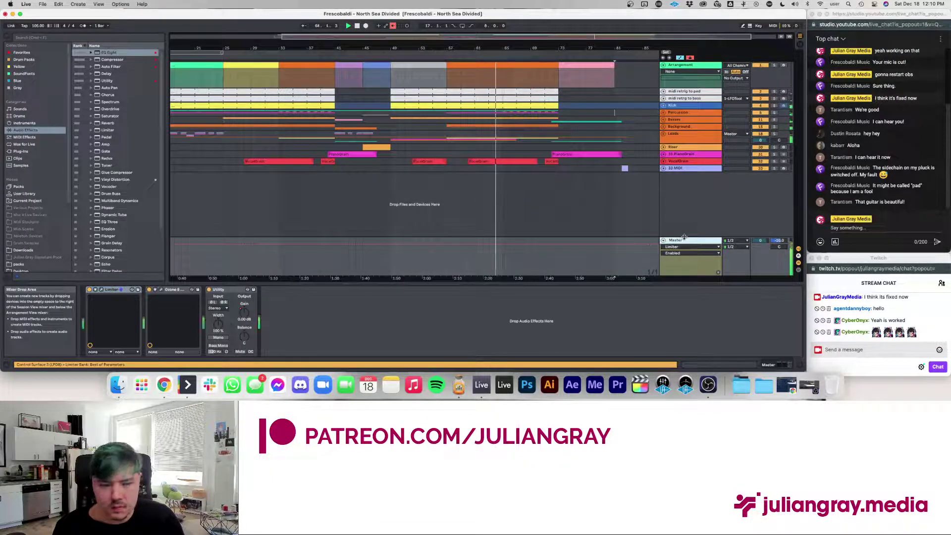
{"action": "left_click", "coordinate": [560, 135]}
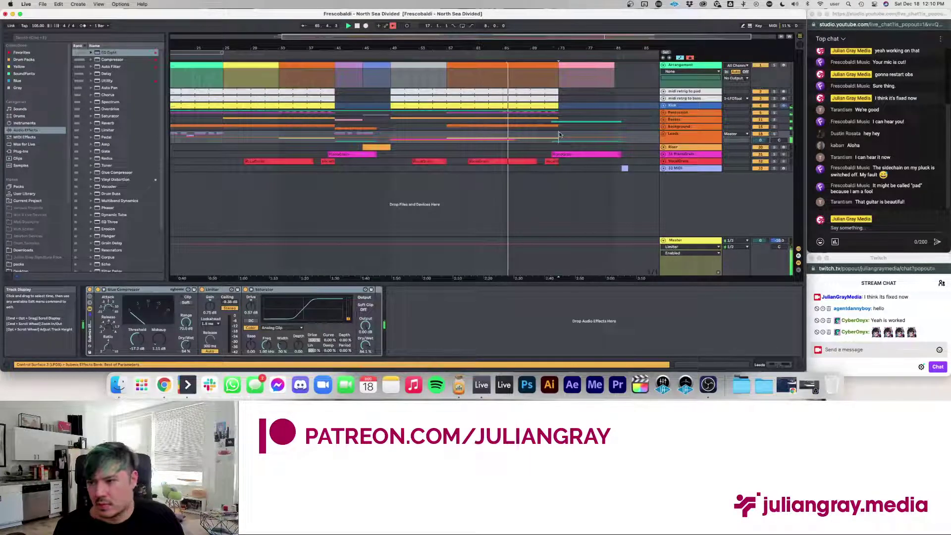
{"action": "left_click", "coordinate": [552, 115]}
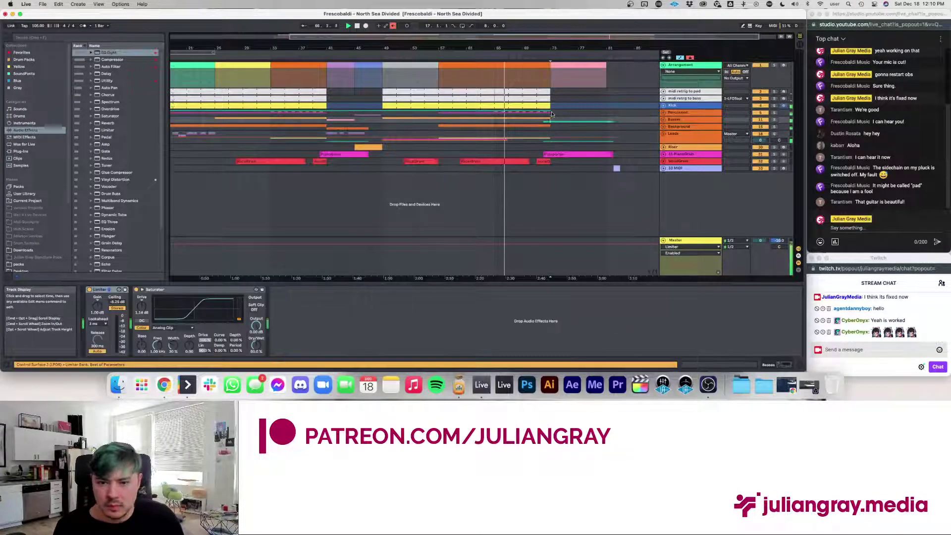
- Unfold the Basses group, check the Sub bass track's devices, and reselect the group track
{"action": "left_click", "coordinate": [664, 119]}
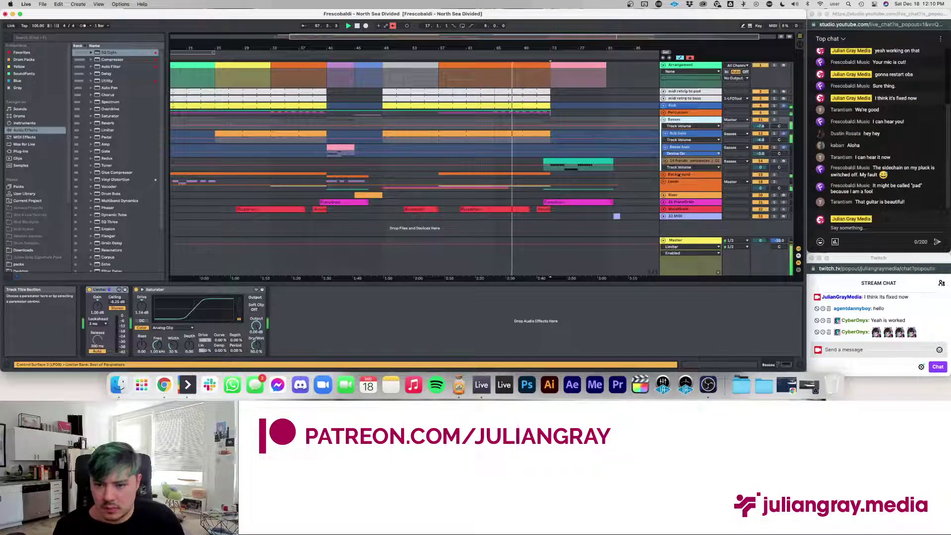
{"action": "left_click", "coordinate": [668, 134]}
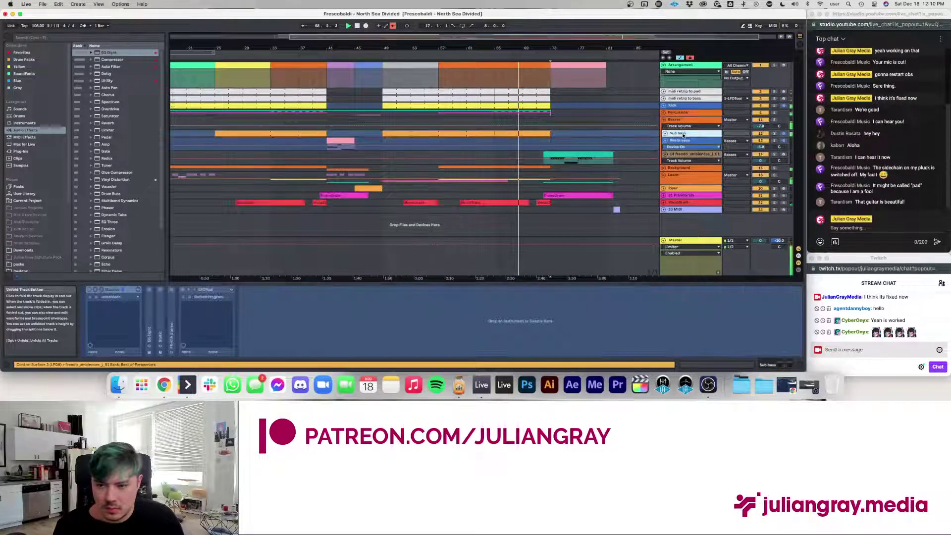
{"action": "left_click", "coordinate": [680, 120]}
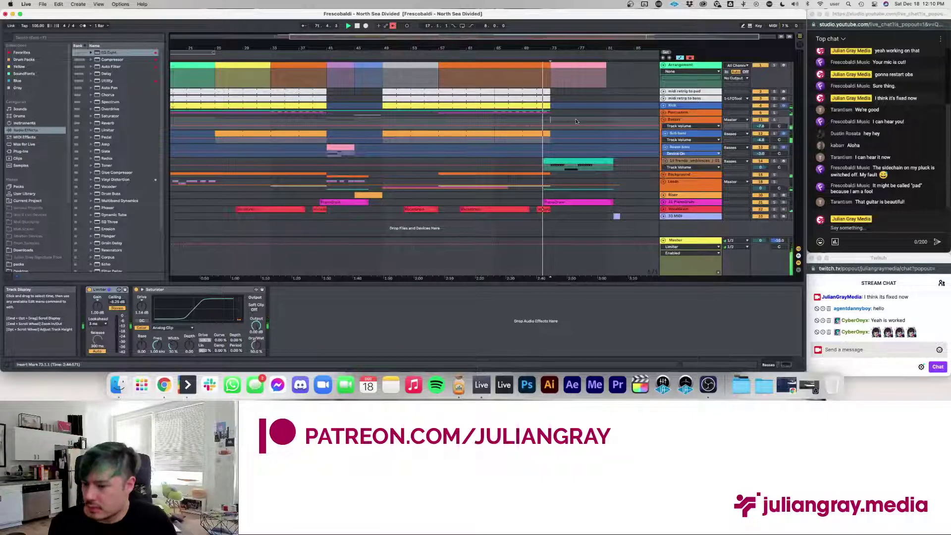
- View the devices of the Percussion track and the ambiences track in the Basses group, and stop playback
{"action": "left_click", "coordinate": [553, 116]}
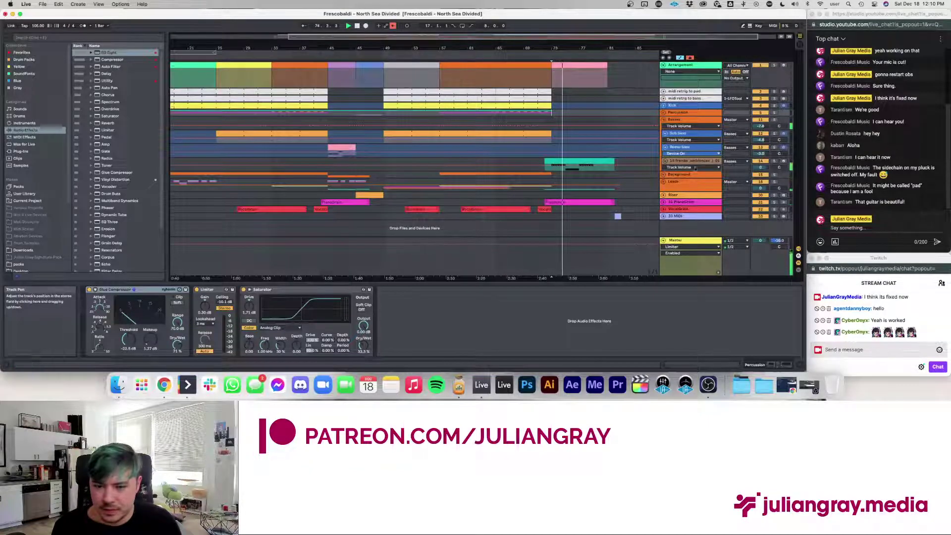
{"action": "left_click", "coordinate": [617, 163]}
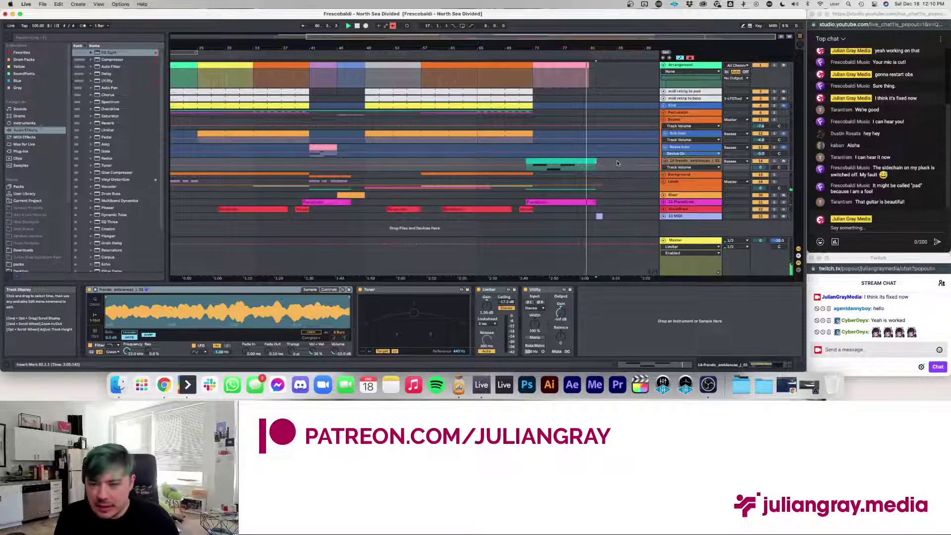
{"action": "key", "text": "space"}
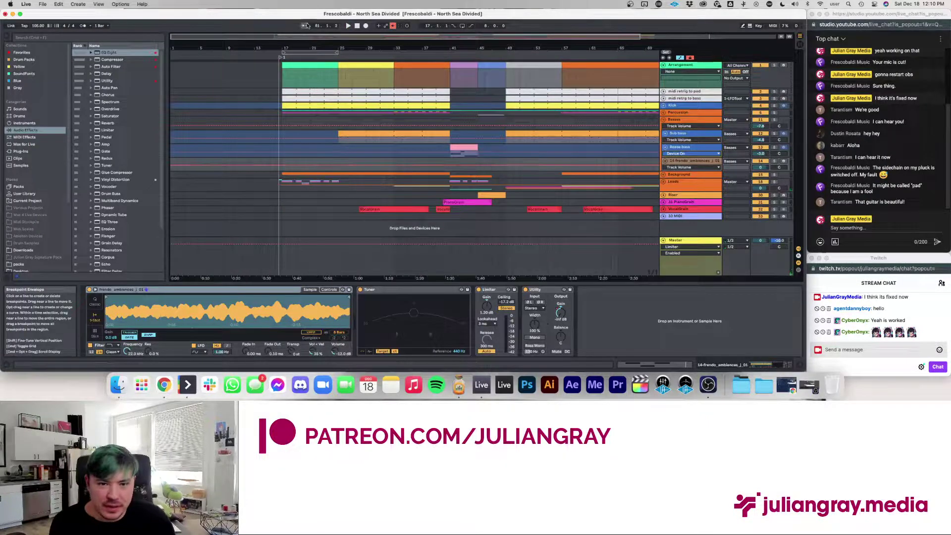
- Place the insert marker at bar 17 on the Arrangement track and look over all the arrangement sections
{"action": "left_click", "coordinate": [281, 75]}
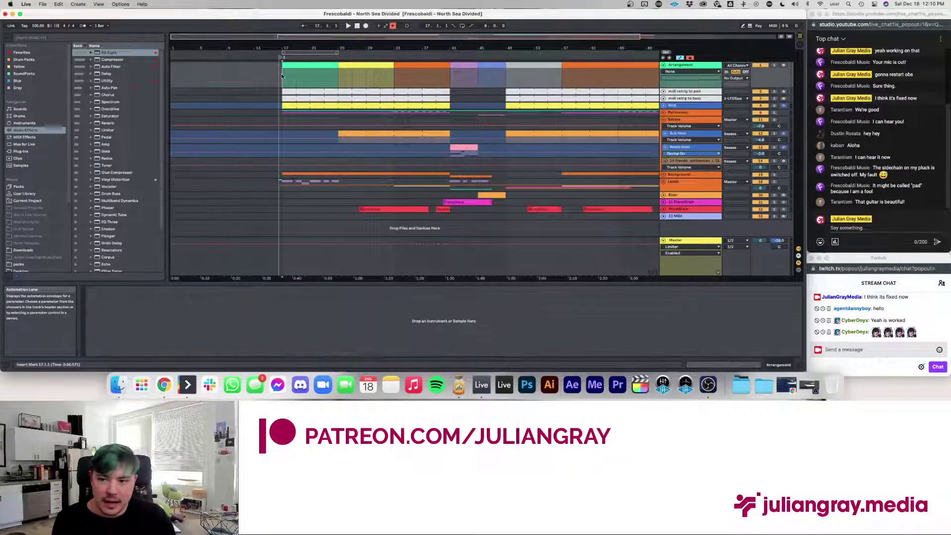
{"action": "scroll", "coordinate": [282, 75], "scroll_direction": "right", "scroll_amount": 5}
{"action": "scroll", "coordinate": [282, 76], "scroll_direction": "left", "scroll_amount": 1}
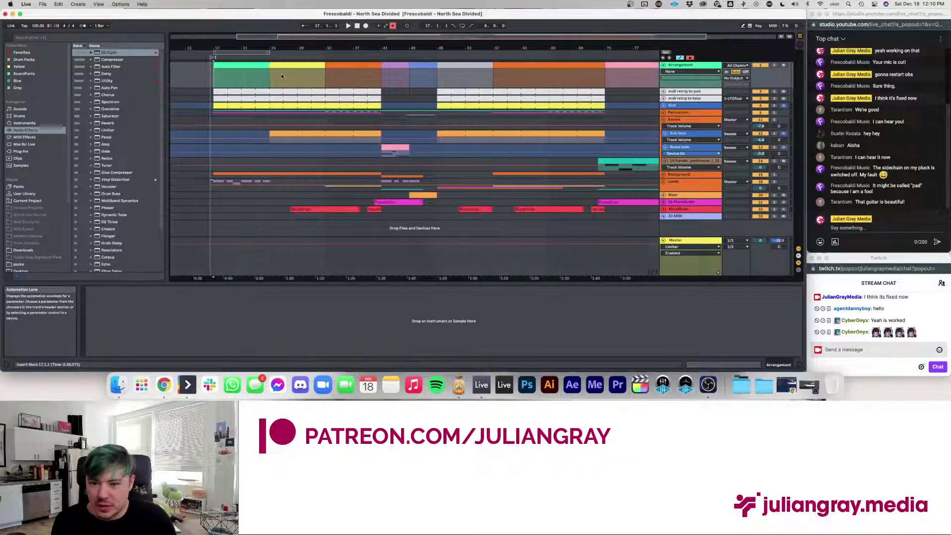
{"action": "scroll", "coordinate": [282, 75], "scroll_direction": "right", "scroll_amount": 2}
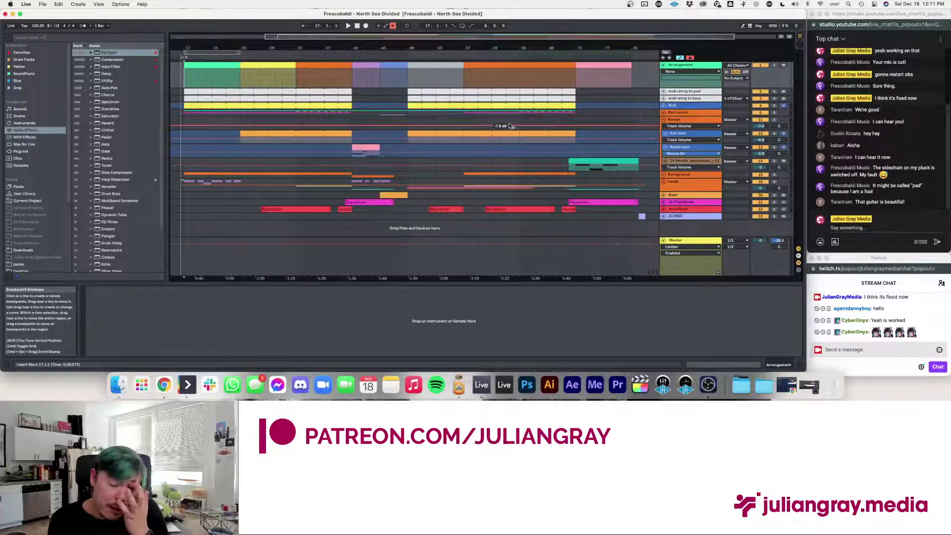
{"action": "scroll", "coordinate": [511, 126], "scroll_direction": "left", "scroll_amount": 5}
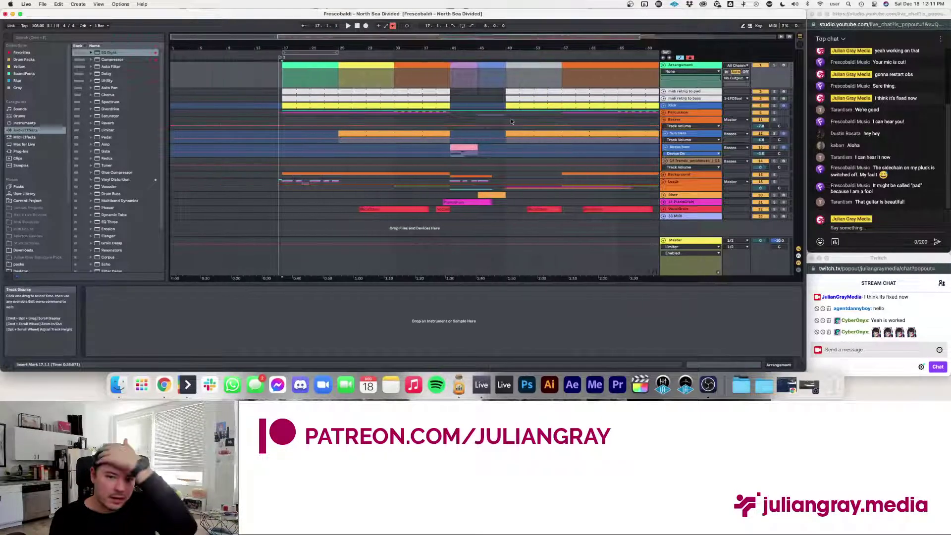
- Check the Kick and Basses tracks around bar 49, and place the insert marker on Basses shortly before bar 17
{"action": "left_click", "coordinate": [504, 120]}
{"action": "left_click", "coordinate": [505, 113]}
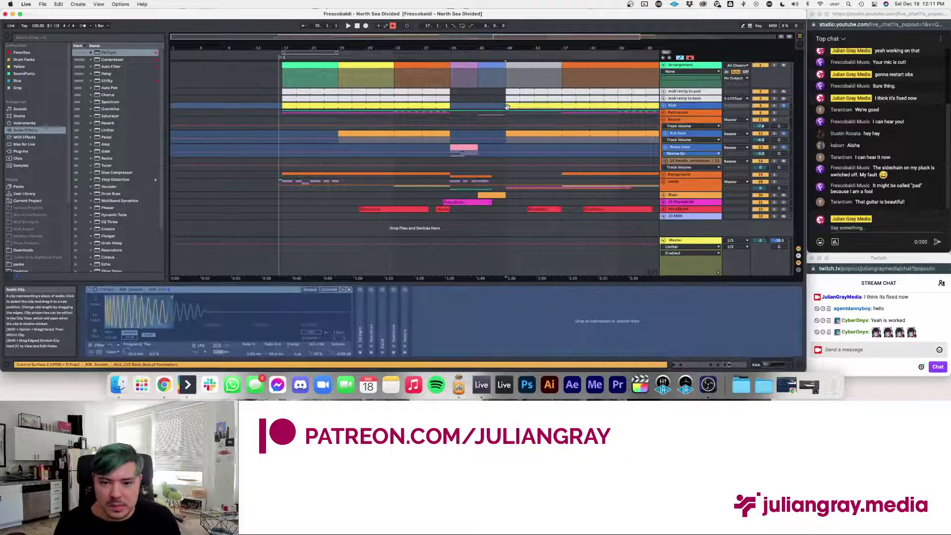
{"action": "left_click", "coordinate": [503, 121]}
{"action": "left_click", "coordinate": [269, 119]}
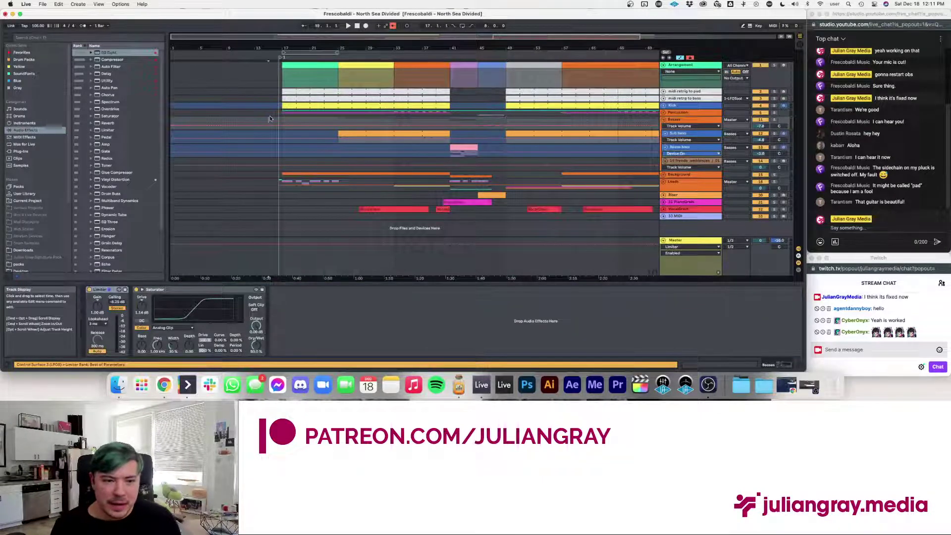
- Look over the arrangement sections from bar 17 to the final section, and place the insert marker at bar 17 on the Arrangement track
{"action": "left_click", "coordinate": [278, 124]}
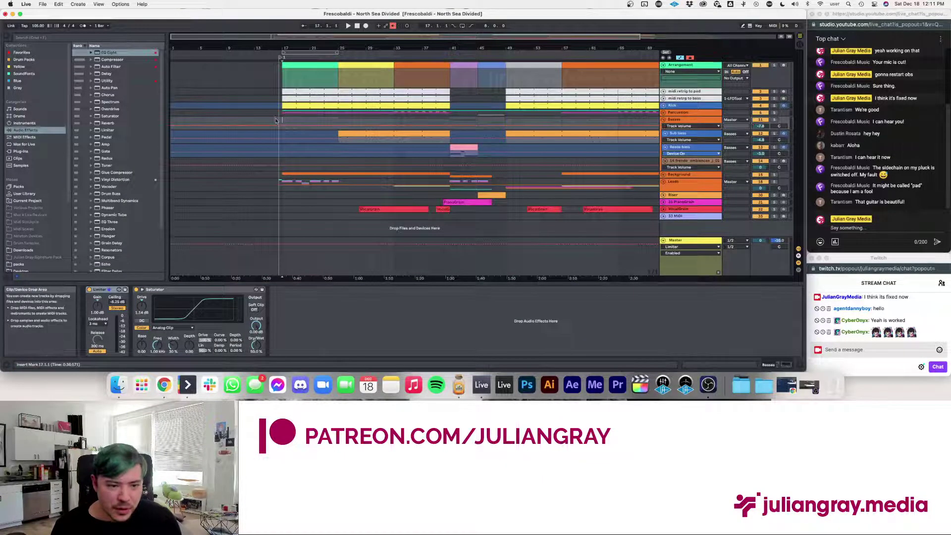
{"action": "key", "text": "Right"}
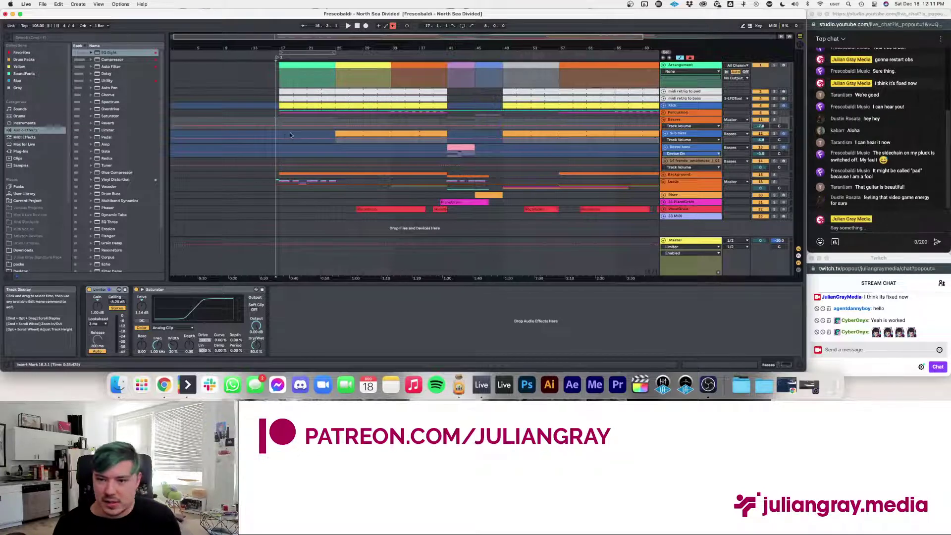
{"action": "scroll", "coordinate": [290, 132], "scroll_direction": "right", "scroll_amount": 2}
{"action": "scroll", "coordinate": [292, 134], "scroll_direction": "left", "scroll_amount": 2}
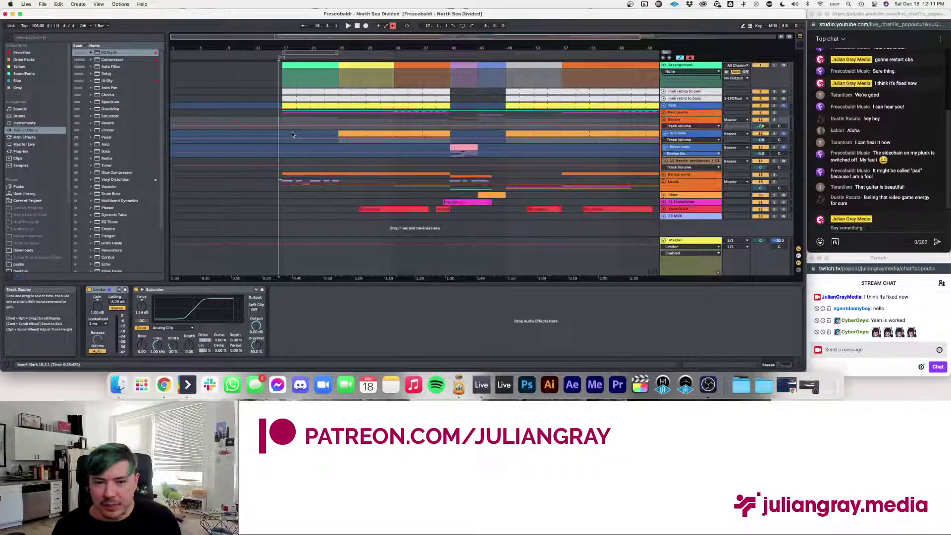
{"action": "scroll", "coordinate": [291, 134], "scroll_direction": "right", "scroll_amount": 12}
{"action": "scroll", "coordinate": [293, 133], "scroll_direction": "left", "scroll_amount": 5}
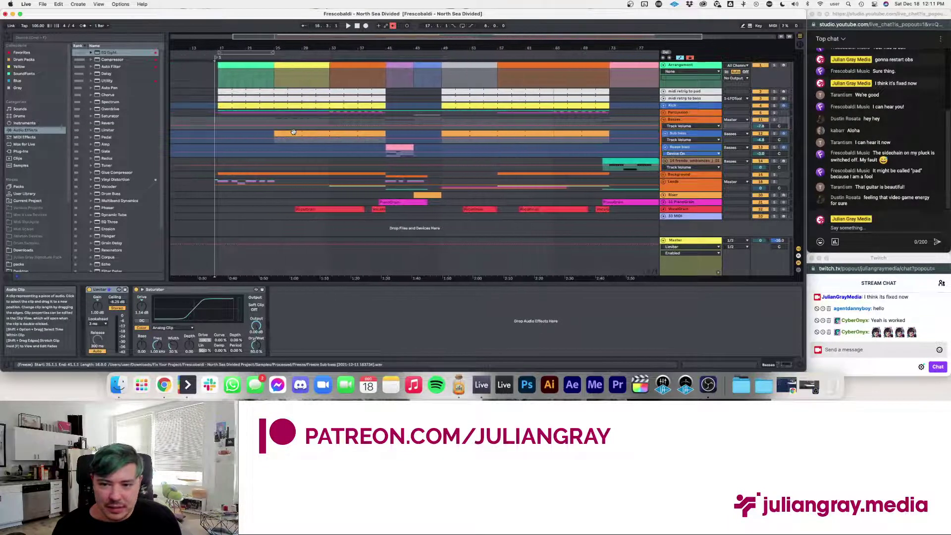
{"action": "scroll", "coordinate": [294, 132], "scroll_direction": "right", "scroll_amount": 5}
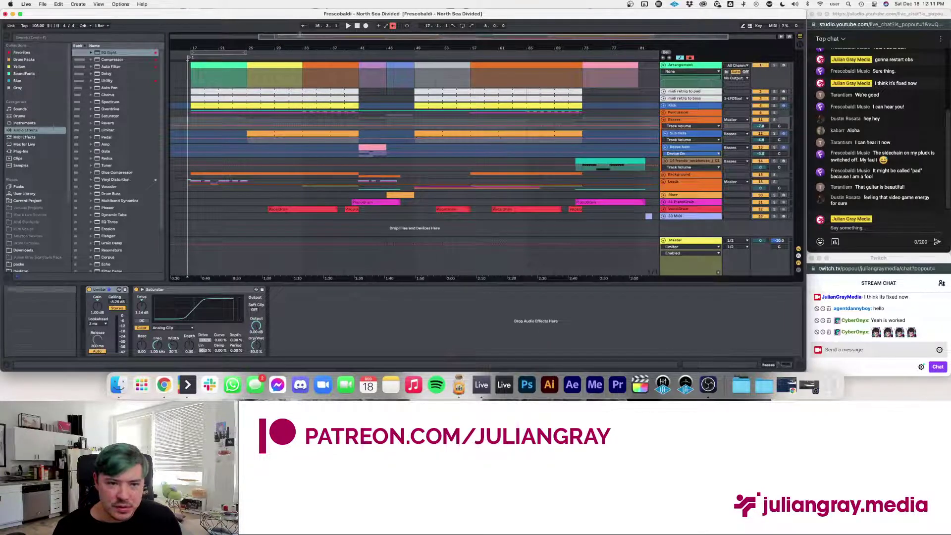
{"action": "scroll", "coordinate": [416, 48], "scroll_direction": "down", "scroll_amount": 3}
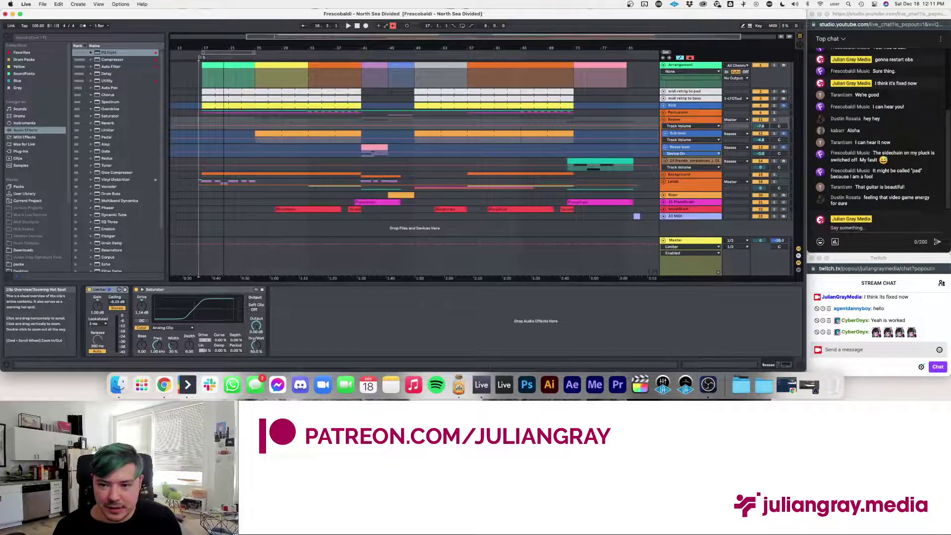
{"action": "scroll", "coordinate": [415, 47], "scroll_direction": "left", "scroll_amount": 1}
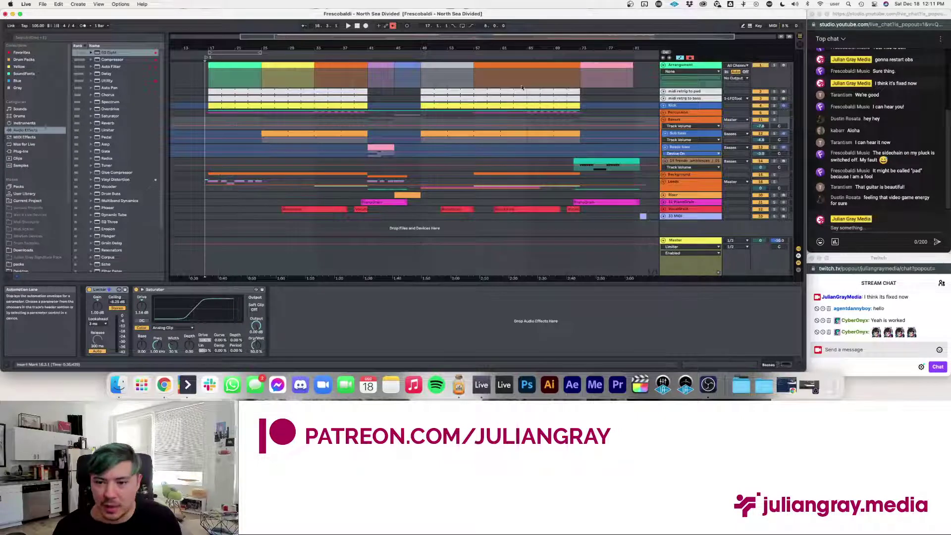
{"action": "left_click", "coordinate": [626, 68]}
{"action": "left_click", "coordinate": [634, 66]}
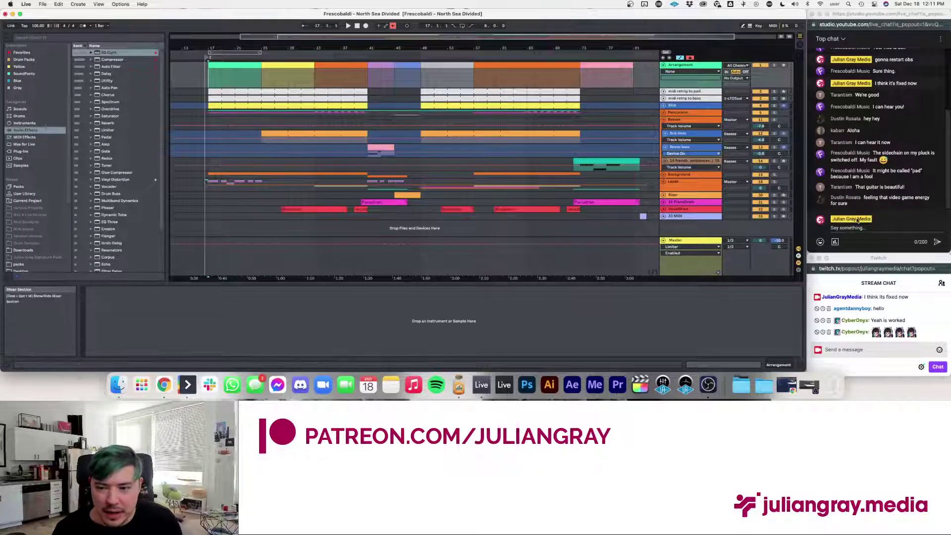
- Show the Master track's devices and browse the local VST plug-ins
{"action": "left_click", "coordinate": [686, 243]}
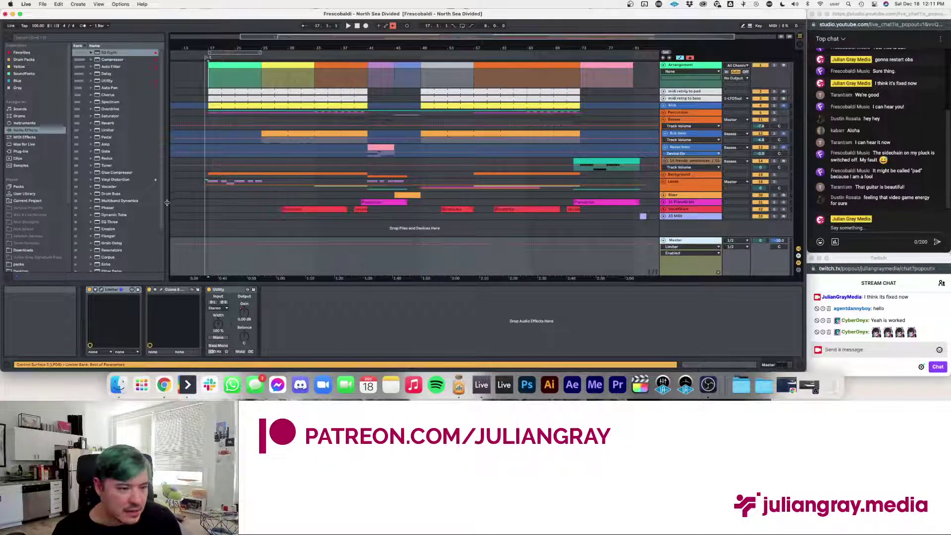
{"action": "left_click", "coordinate": [21, 152]}
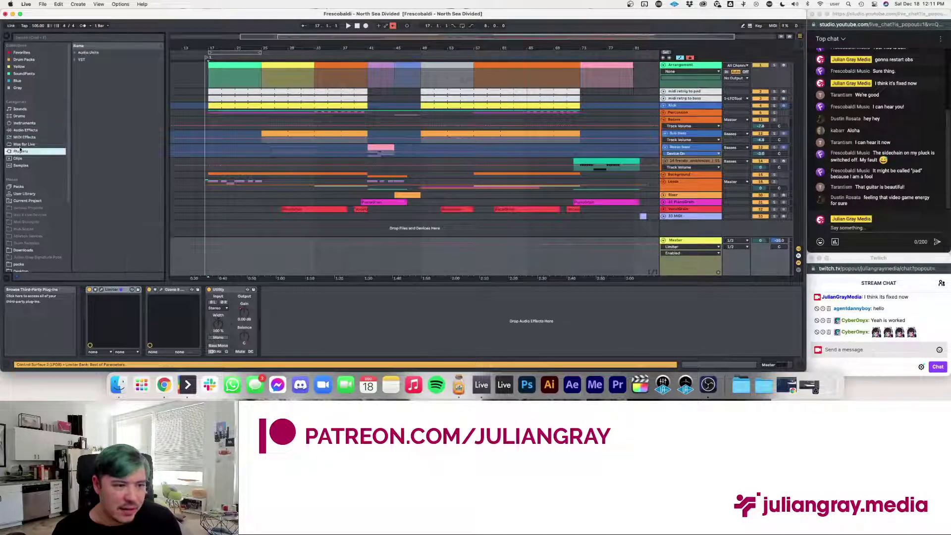
{"action": "left_click", "coordinate": [74, 60]}
{"action": "left_click", "coordinate": [80, 74]}
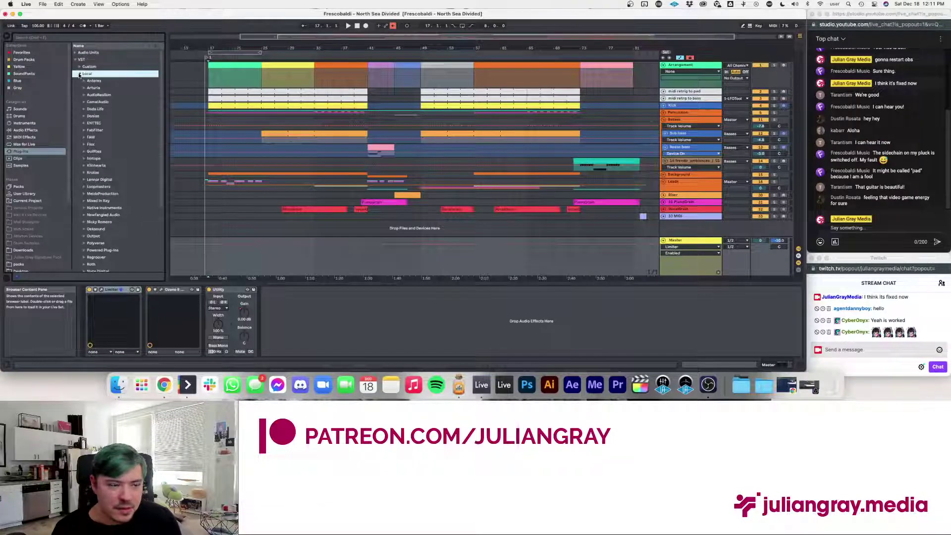
{"action": "scroll", "coordinate": [130, 184], "scroll_direction": "down", "scroll_amount": 5}
{"action": "scroll", "coordinate": [103, 144], "scroll_direction": "up", "scroll_amount": 5}
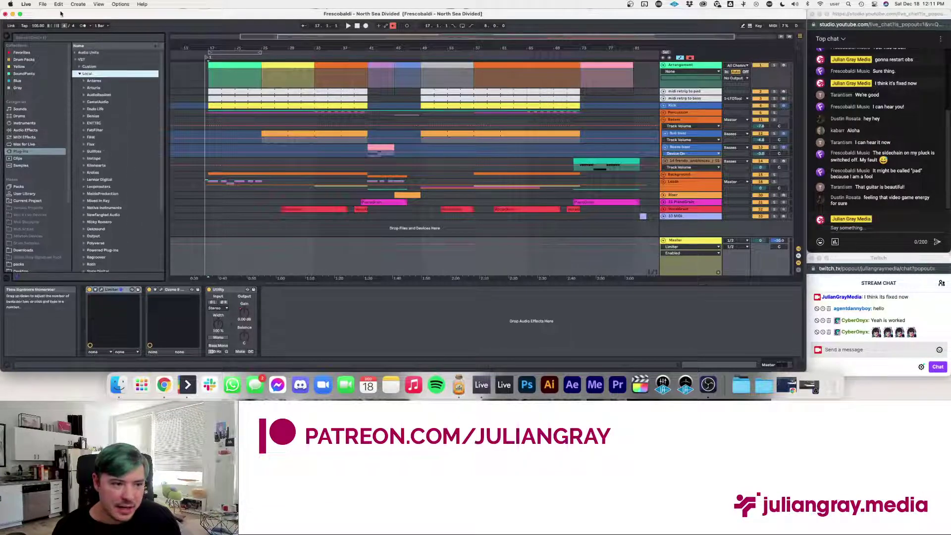
- Search the plug-ins for "span", insert Voxengo SPAN before Utility on the Master track, and move its window off the device browser
{"action": "left_click", "coordinate": [56, 37]}
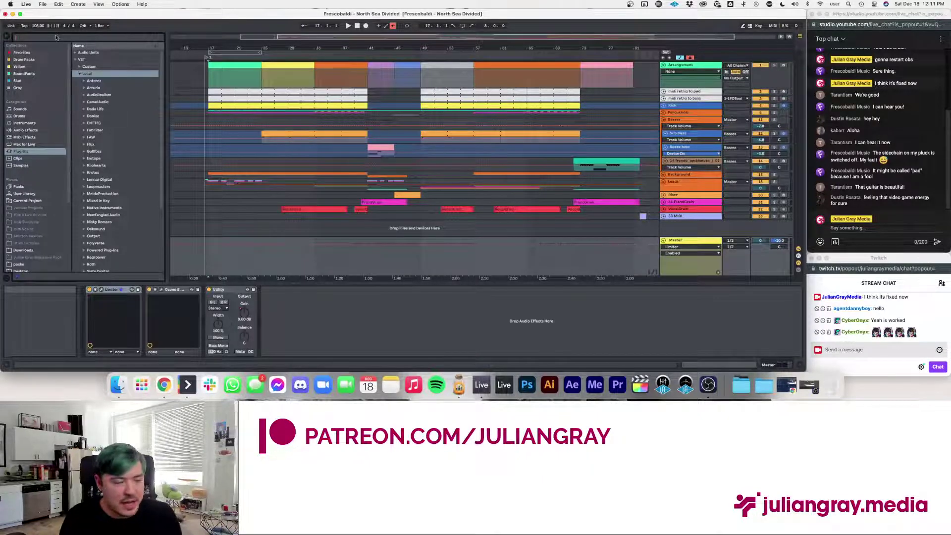
{"action": "type", "text": "span"}
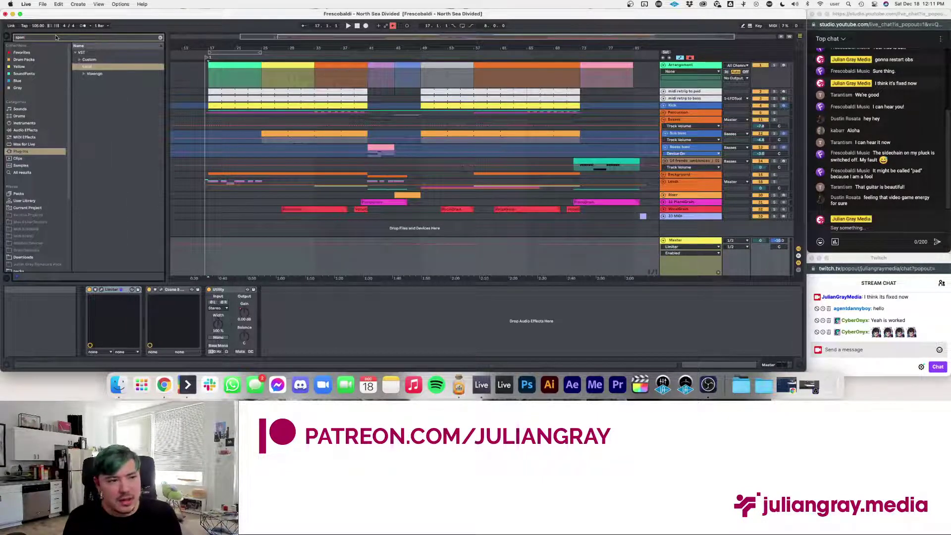
{"action": "left_click", "coordinate": [86, 74]}
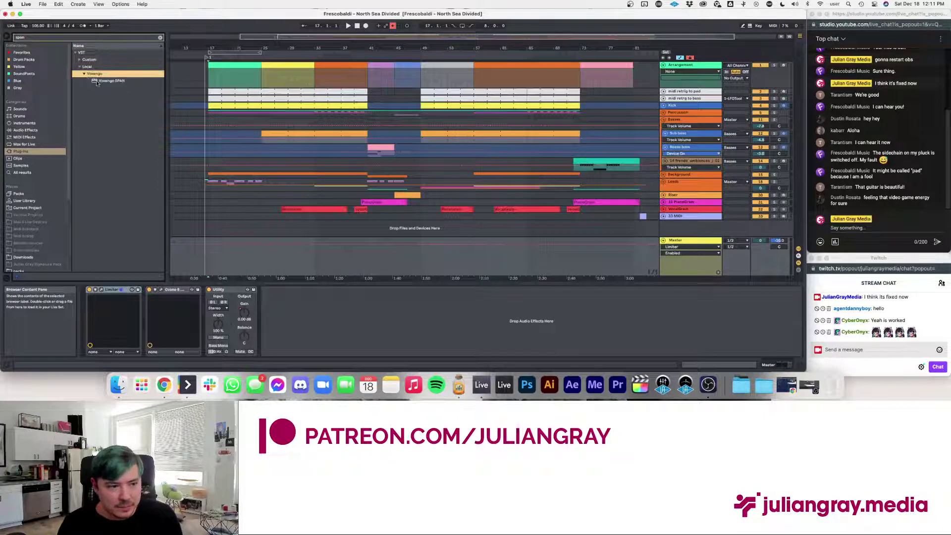
{"action": "mouse_move", "coordinate": [97, 83]}
{"action": "left_mouse_down"}
{"action": "mouse_move", "coordinate": [169, 302]}
{"action": "mouse_move", "coordinate": [215, 309]}
{"action": "left_mouse_up"}
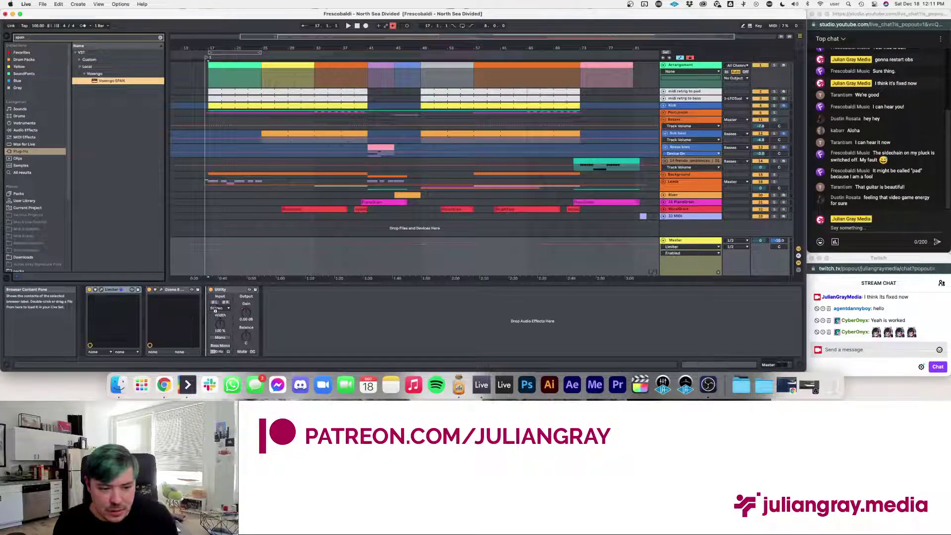
{"action": "left_click_drag", "start_coordinate": [212, 181], "coordinate": [199, 239]}
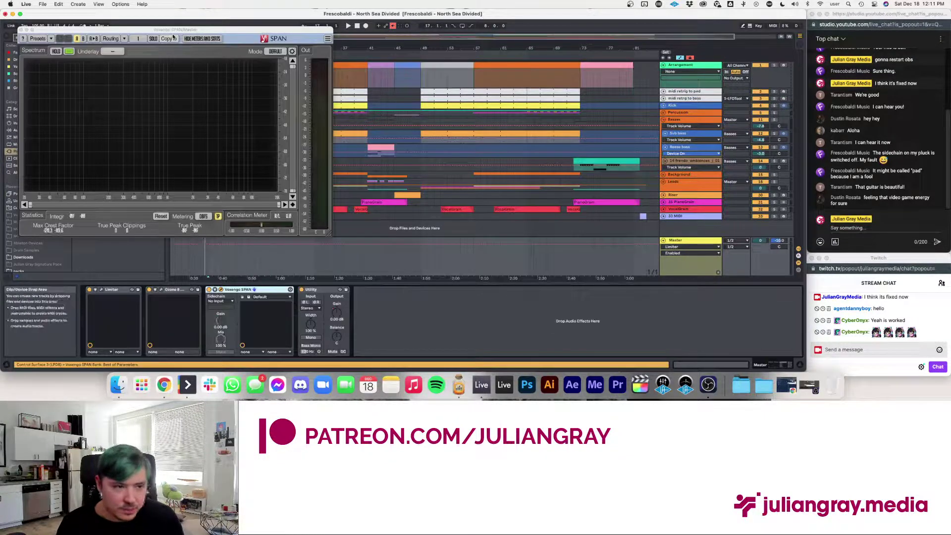
{"action": "left_click_drag", "start_coordinate": [177, 32], "coordinate": [496, 104]}
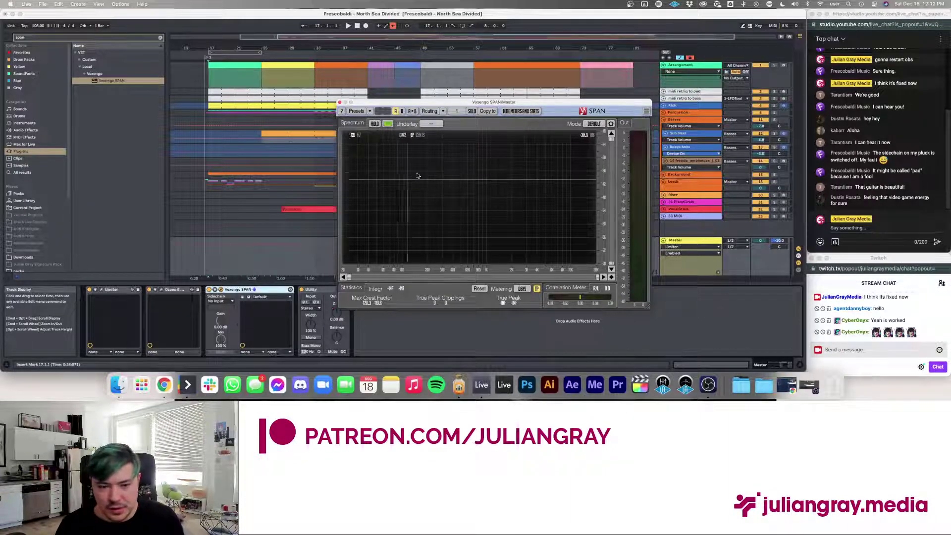
- Play the track from bar 17 and on past bar 25, checking the master spectrum in SPAN and the Percussion track's devices
{"action": "left_click", "coordinate": [212, 207]}
{"action": "key", "text": "space"}
{"action": "left_click", "coordinate": [692, 241]}
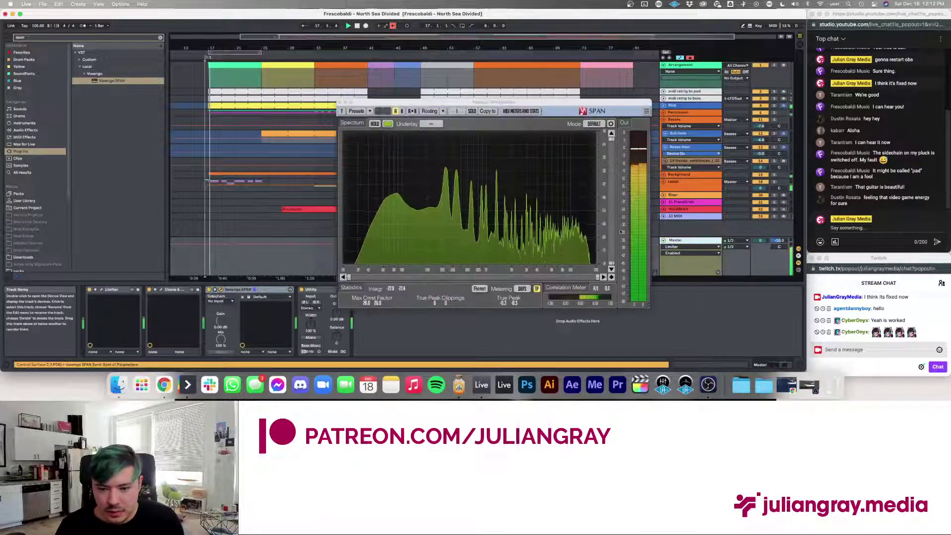
{"action": "left_click", "coordinate": [248, 114]}
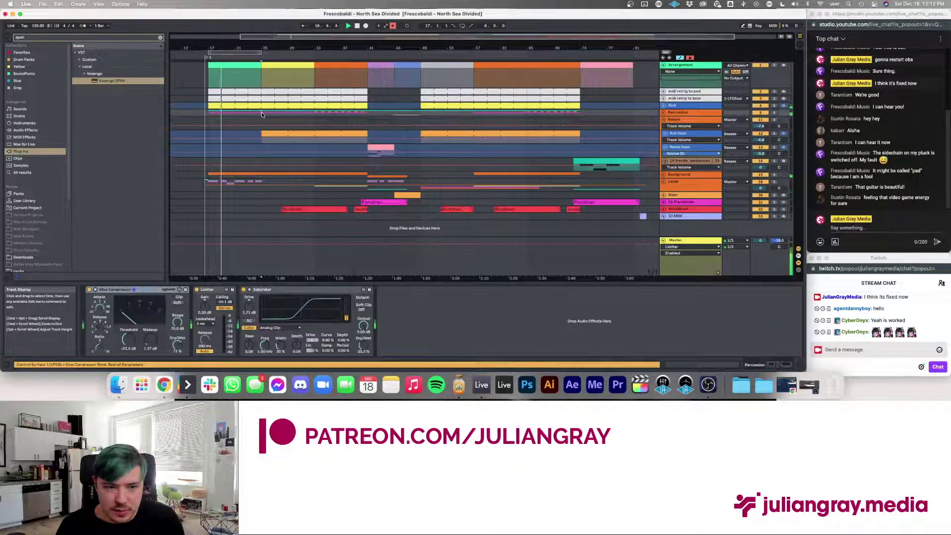
{"action": "left_click", "coordinate": [673, 241]}
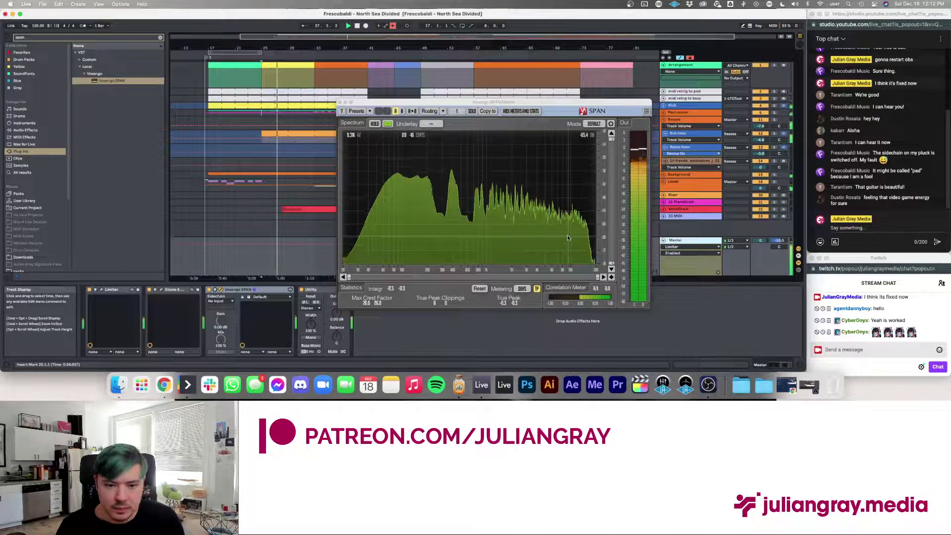
{"action": "key", "text": "space"}
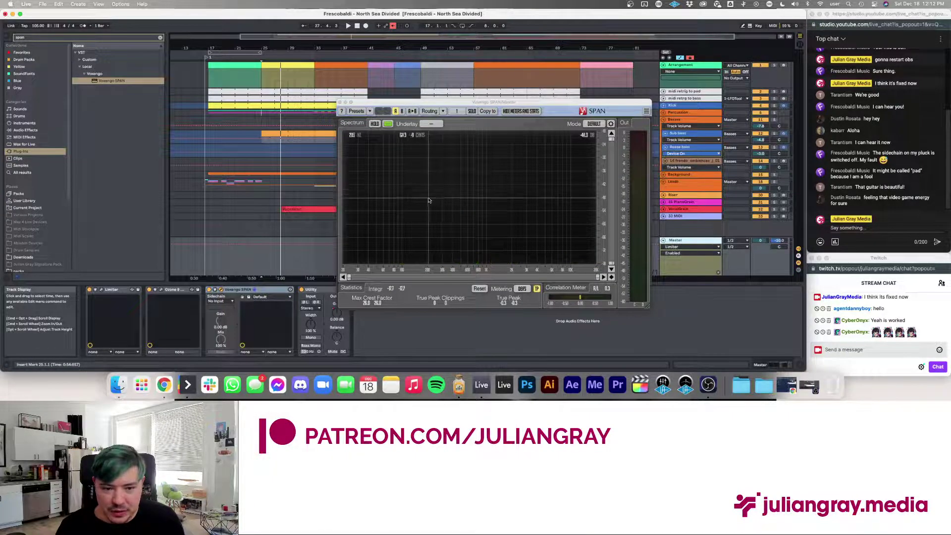
- Replay the section from bar 25 in short bursts to examine the low frequencies in SPAN, and close the analyzer window
{"action": "key", "text": "space"}
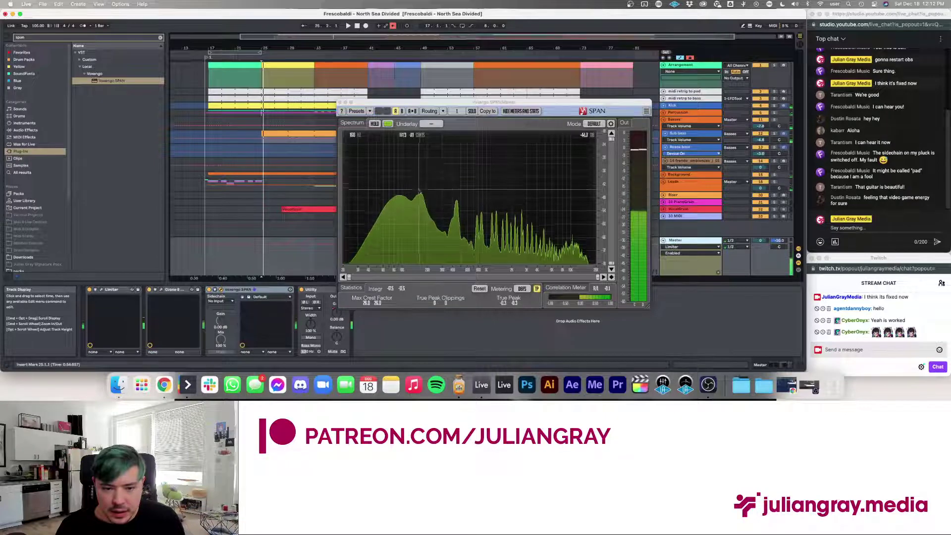
{"action": "key", "text": "space"}
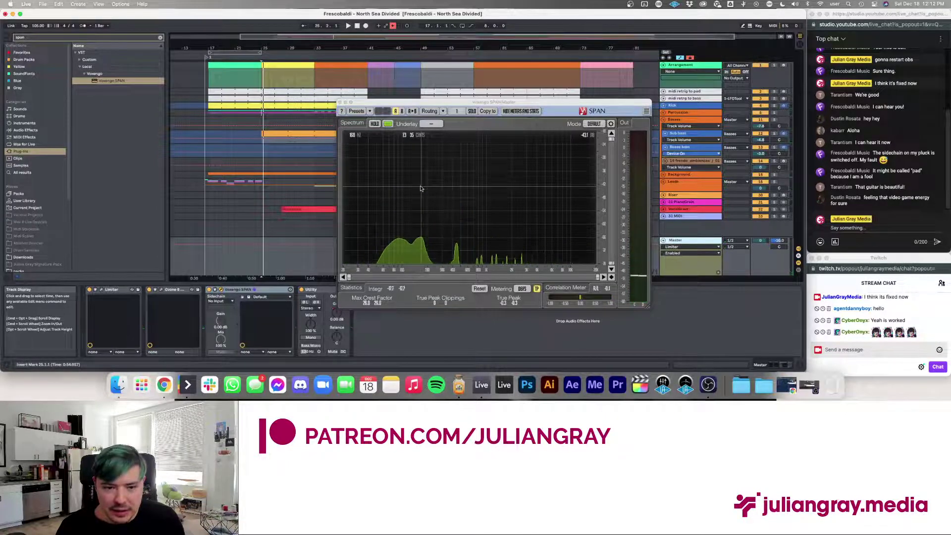
{"action": "key", "text": "space"}
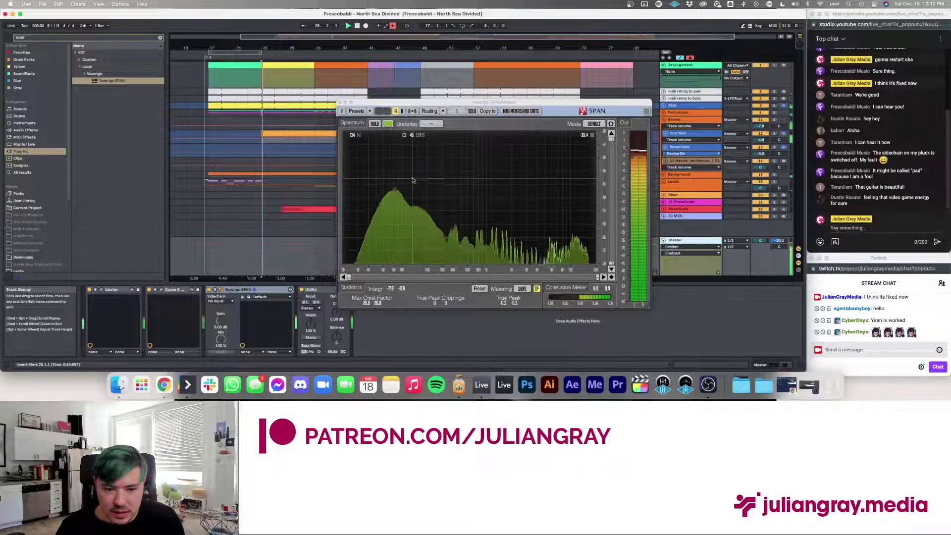
{"action": "key", "text": "space"}
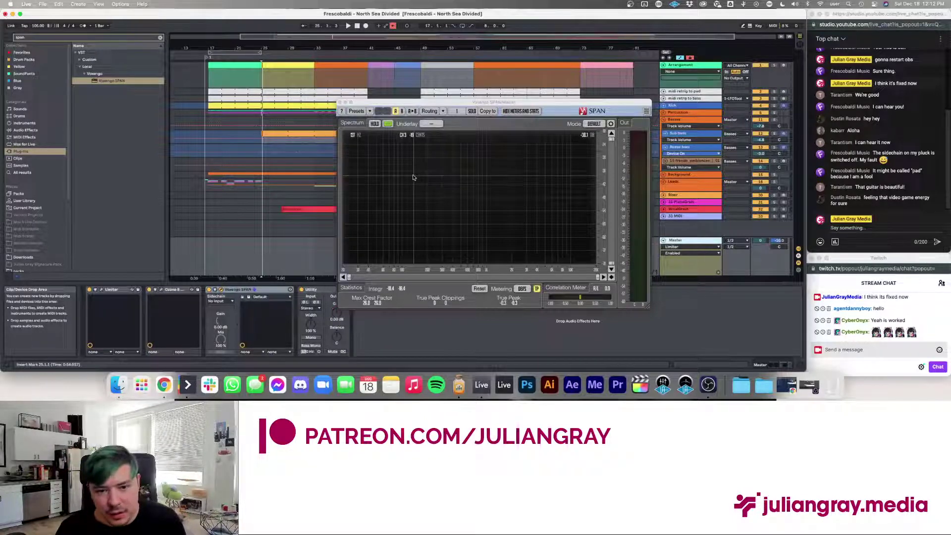
{"action": "key", "text": "space"}
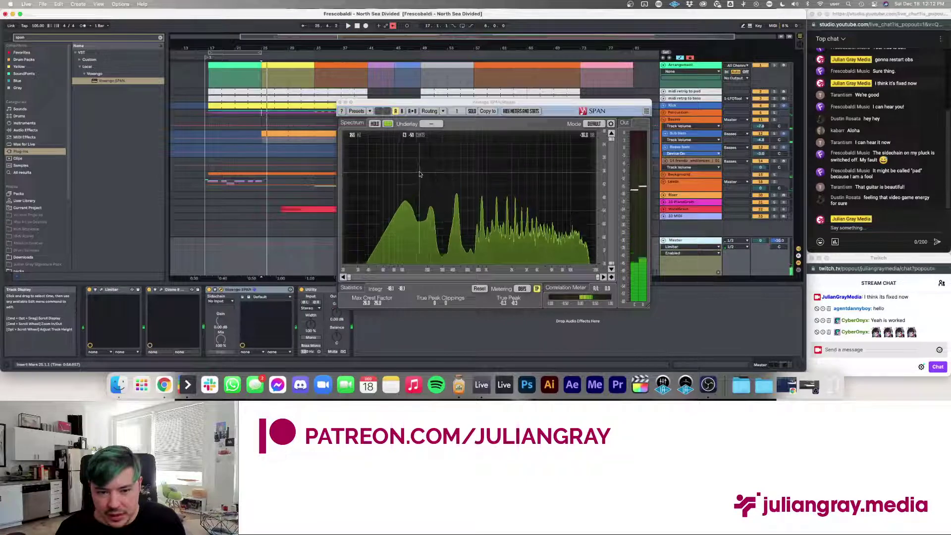
{"action": "key", "text": "space"}
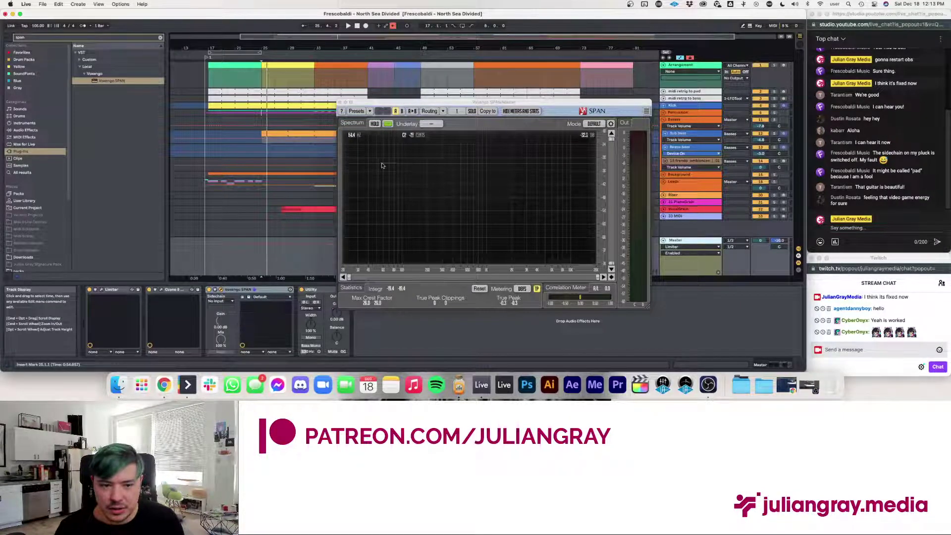
{"action": "left_click", "coordinate": [341, 102]}
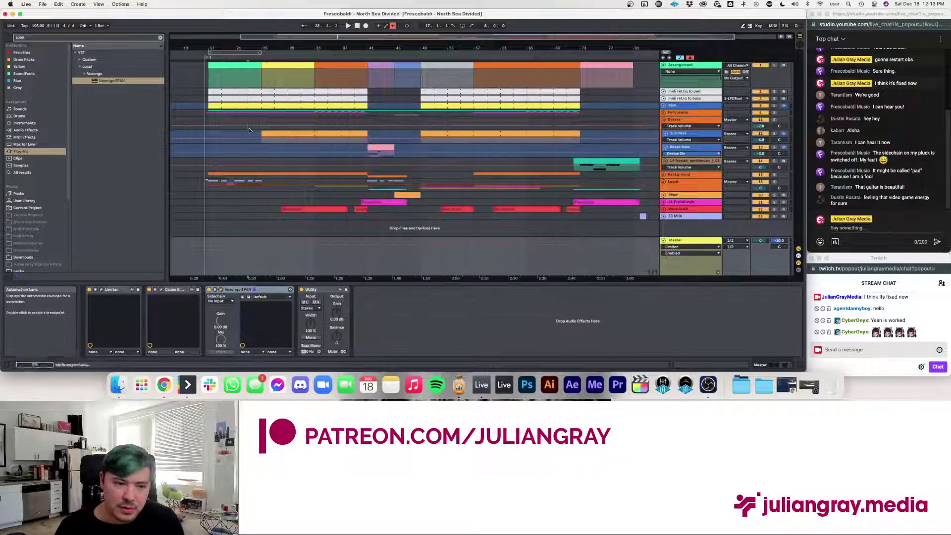
- Duplicate the frozen Sub bass track and unfreeze the copy
{"action": "left_click", "coordinate": [249, 127]}
{"action": "left_click", "coordinate": [670, 133]}
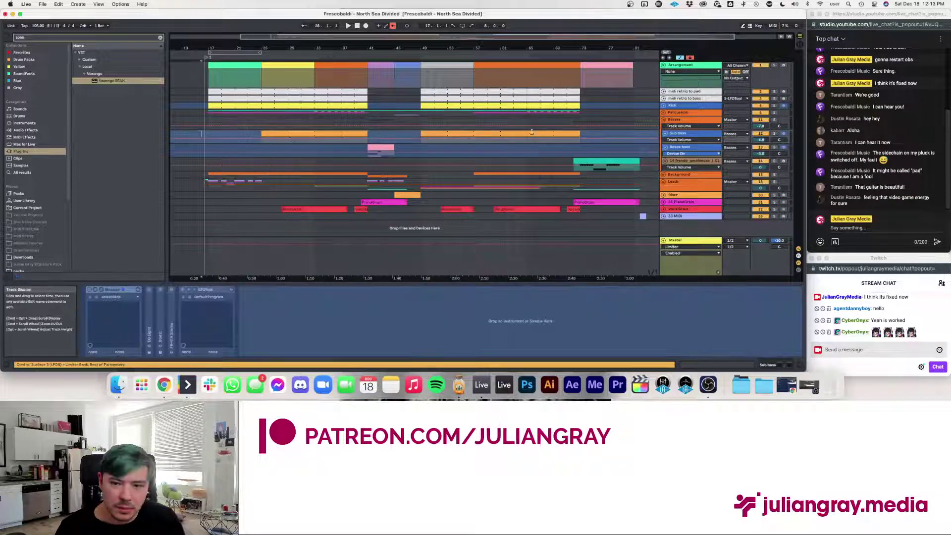
{"action": "right_click", "coordinate": [684, 134]}
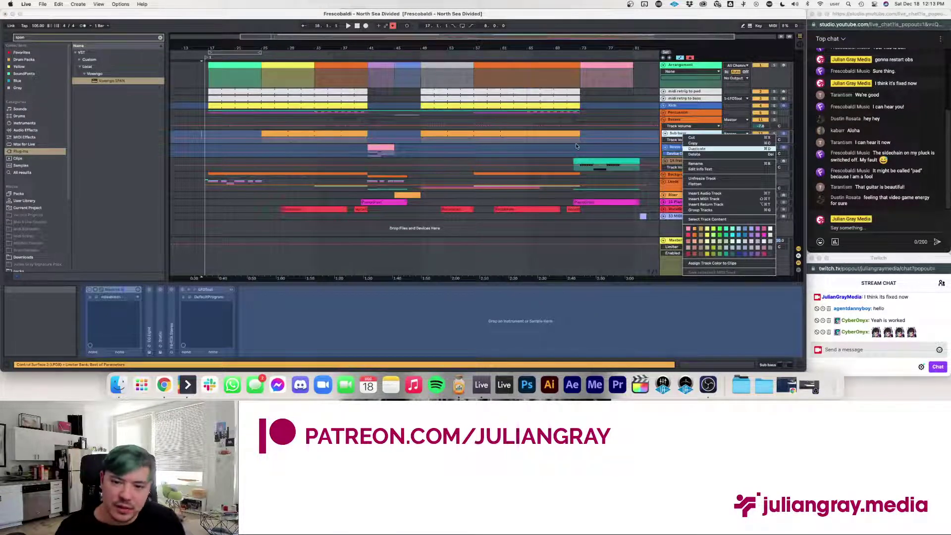
{"action": "key", "text": "Return"}
{"action": "right_click", "coordinate": [683, 132]}
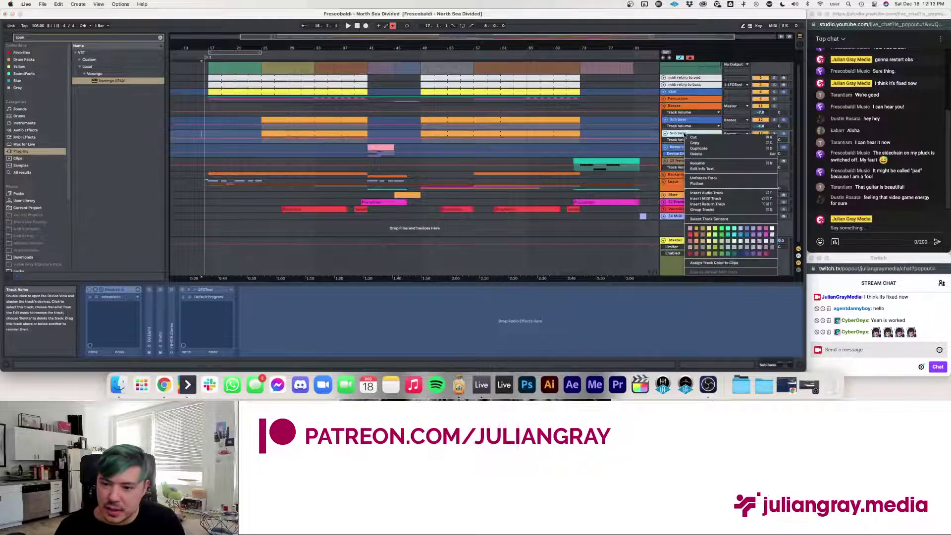
{"action": "left_click", "coordinate": [719, 179]}
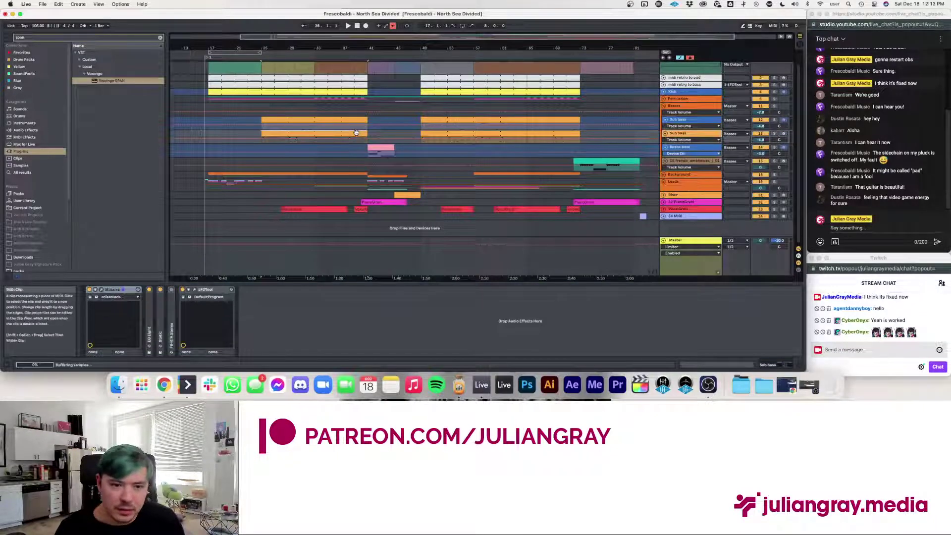
- Consolidate the Sub bass copy's clips from bar 25 to bar 73 into one clip and open its MIDI notes
{"action": "left_click_drag", "start_coordinate": [398, 135], "coordinate": [530, 132]}
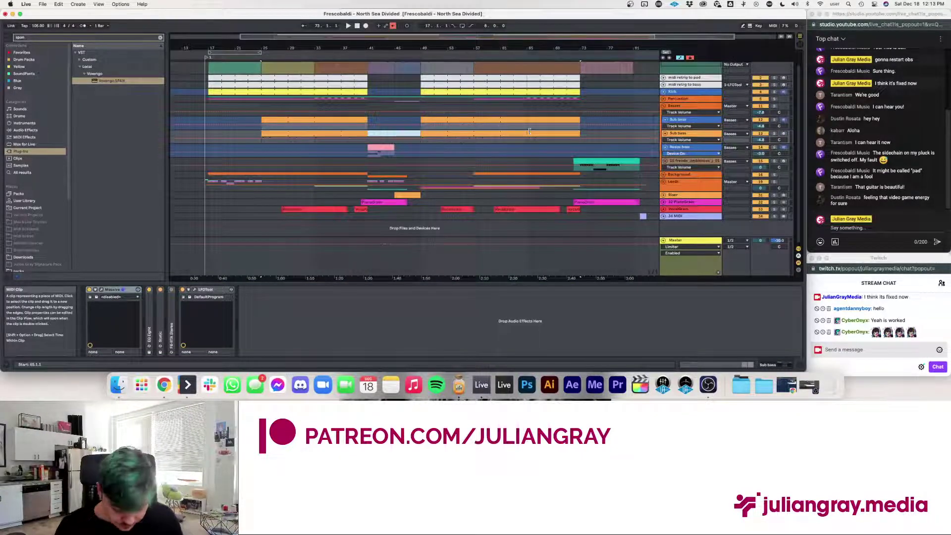
{"action": "double_click", "coordinate": [529, 131]}
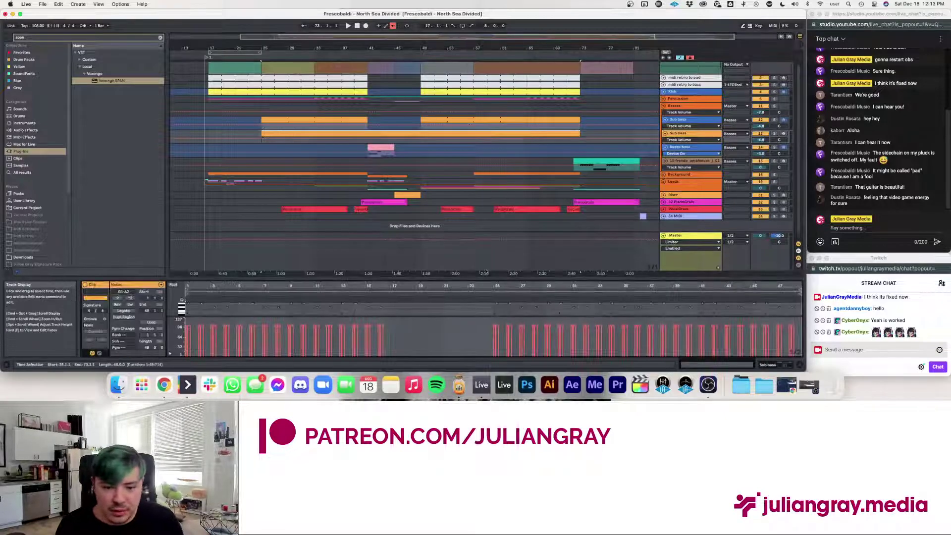
- Insert a new MIDI track directly below the Sub bass copy in the Basses group
{"action": "key", "text": "Up"}
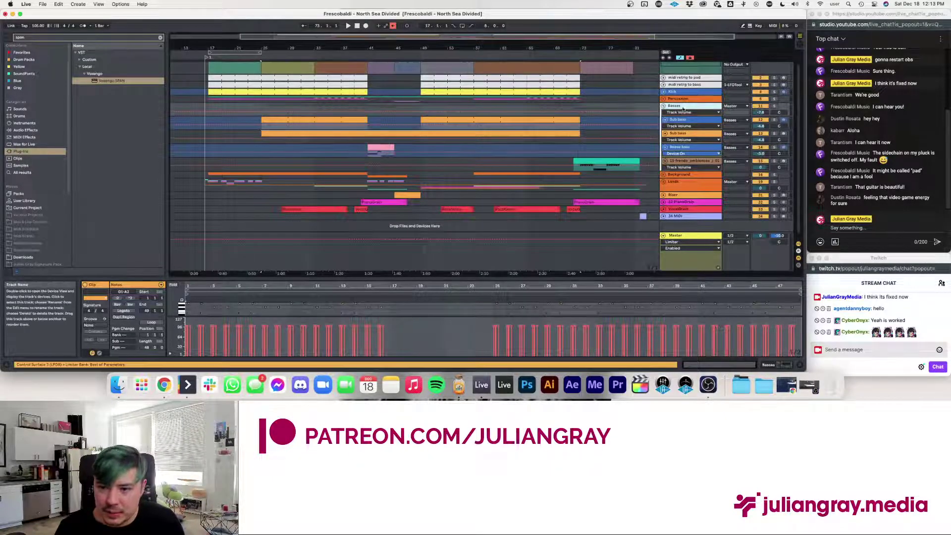
{"action": "left_click", "coordinate": [681, 133]}
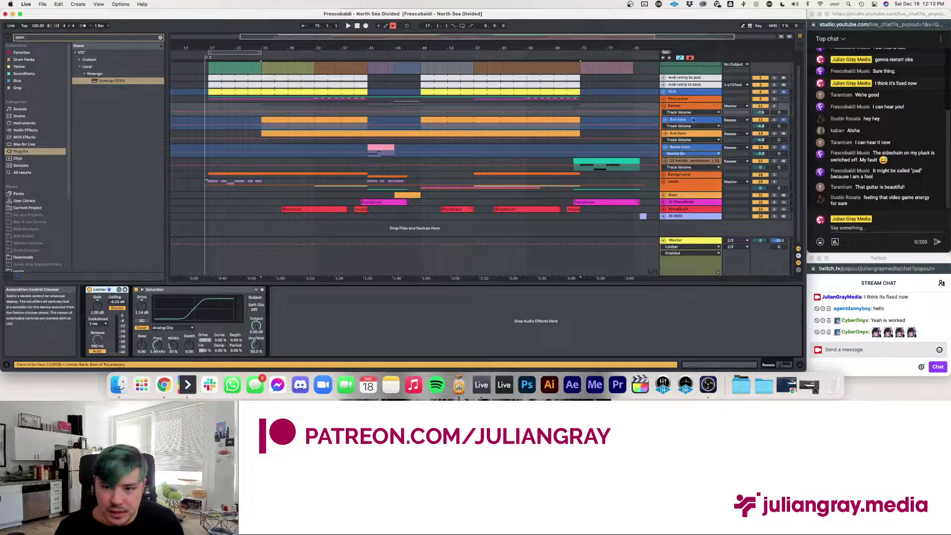
{"action": "right_click", "coordinate": [682, 133]}
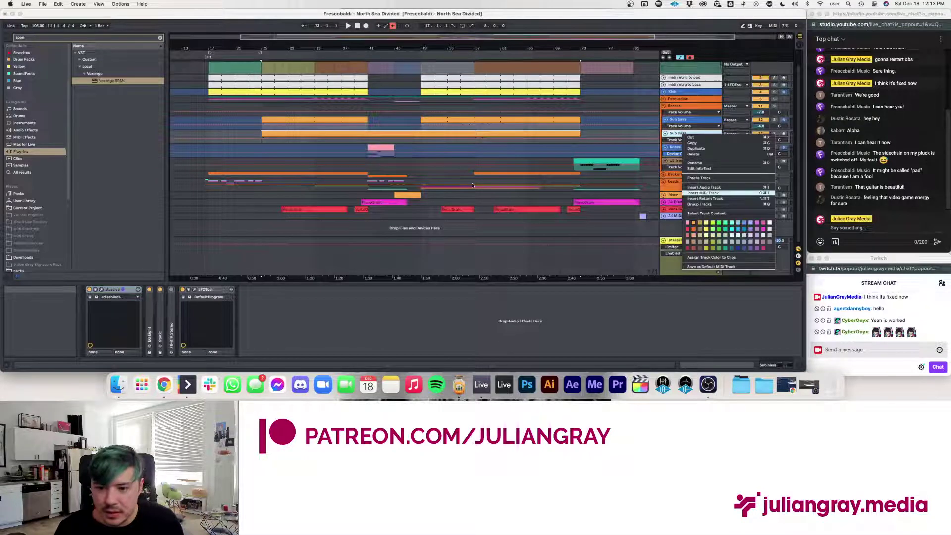
{"action": "key", "text": "Return"}
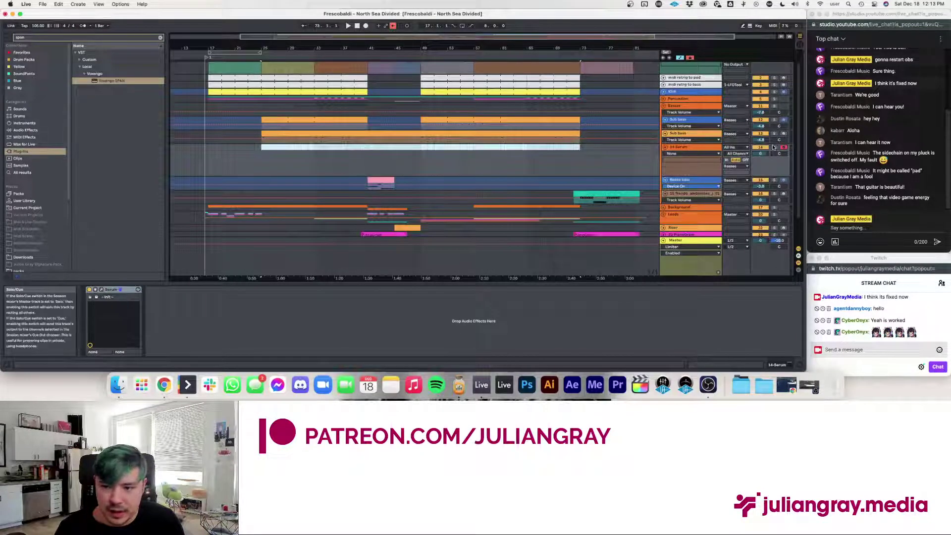
- Add EQ Eight after Serum on the new track and enlarge its spectrum display
{"action": "left_click", "coordinate": [25, 129]}
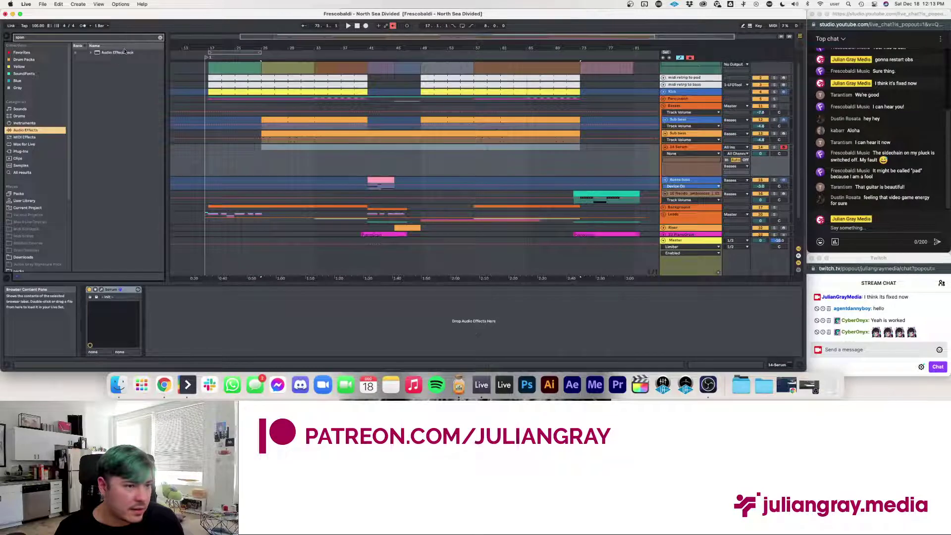
{"action": "left_click", "coordinate": [160, 37]}
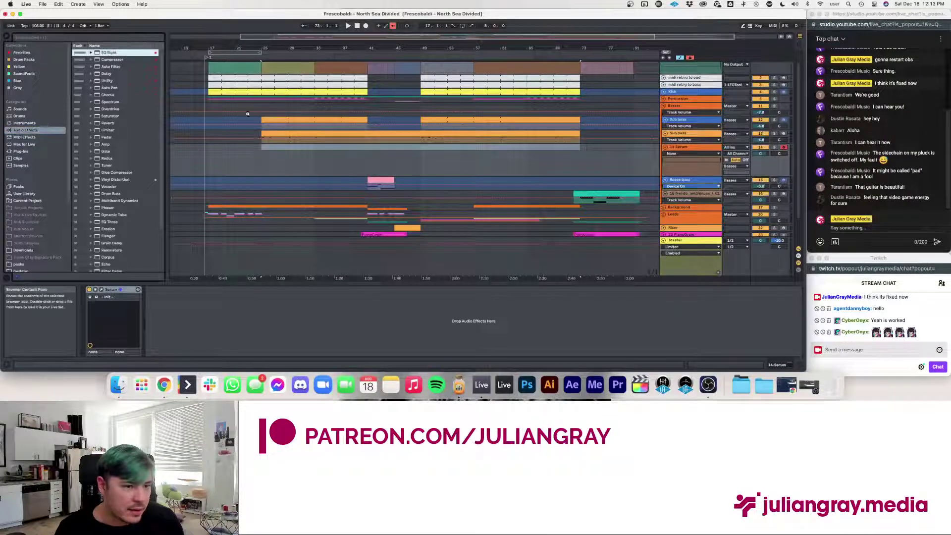
{"action": "key", "text": "Return"}
{"action": "left_click", "coordinate": [315, 150]}
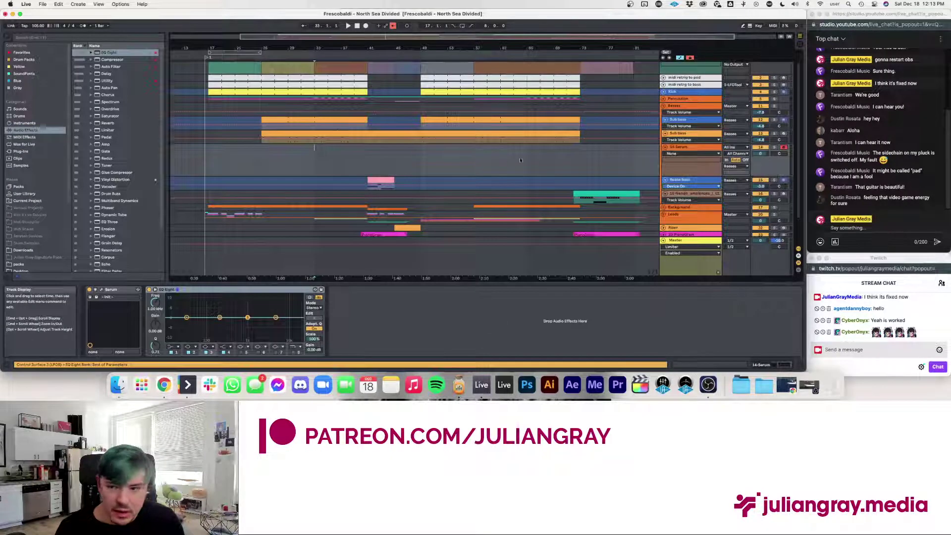
{"action": "key", "text": "space"}
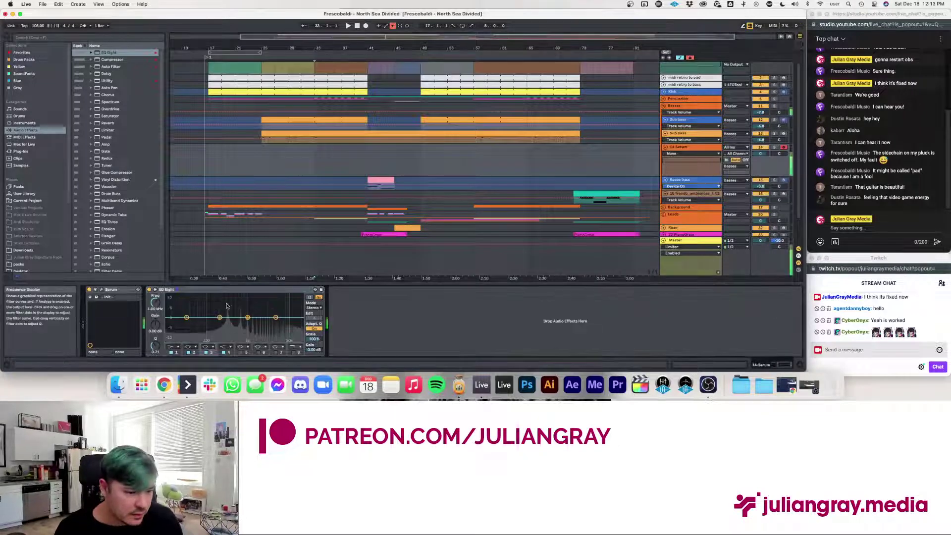
{"action": "left_click", "coordinate": [310, 297]}
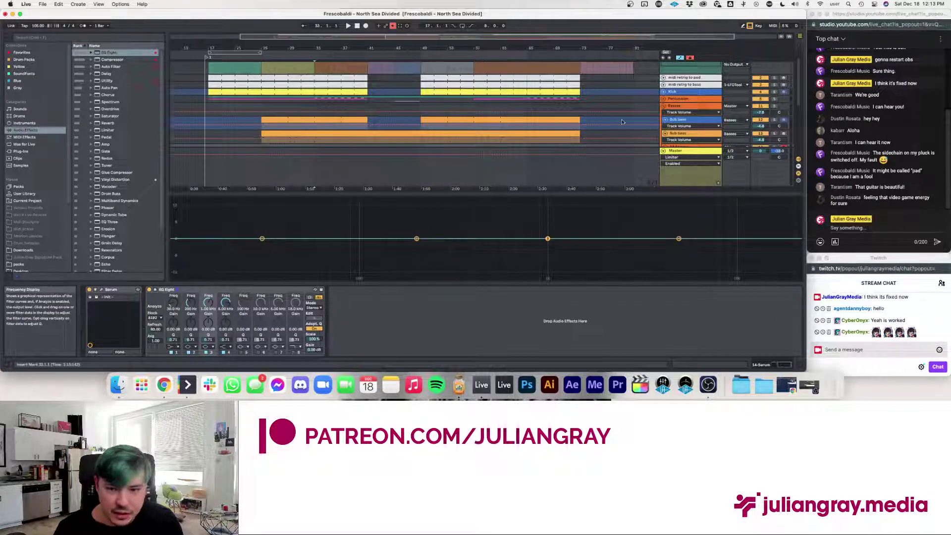
- Open Serum and load the analog Basic Shapes wavetable into oscillator A
{"action": "left_click", "coordinate": [107, 291]}
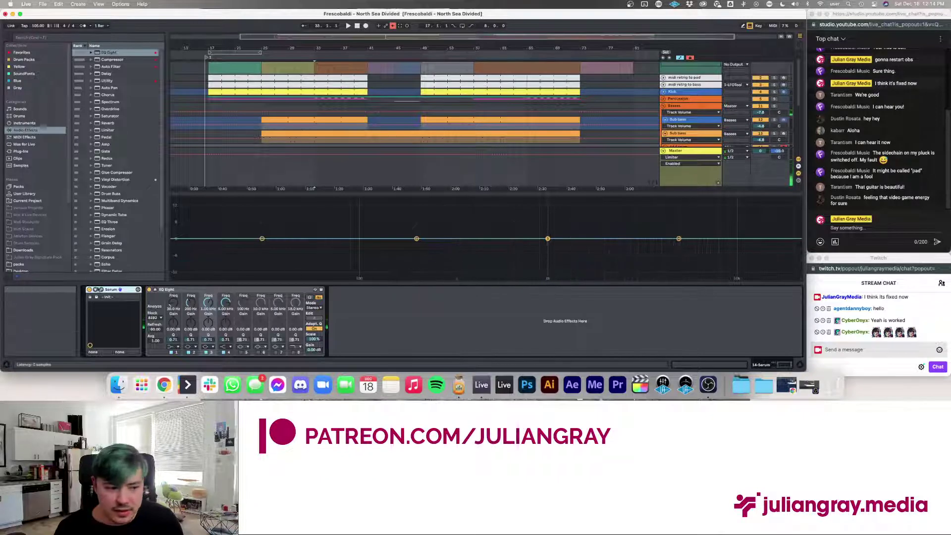
{"action": "left_click", "coordinate": [101, 290]}
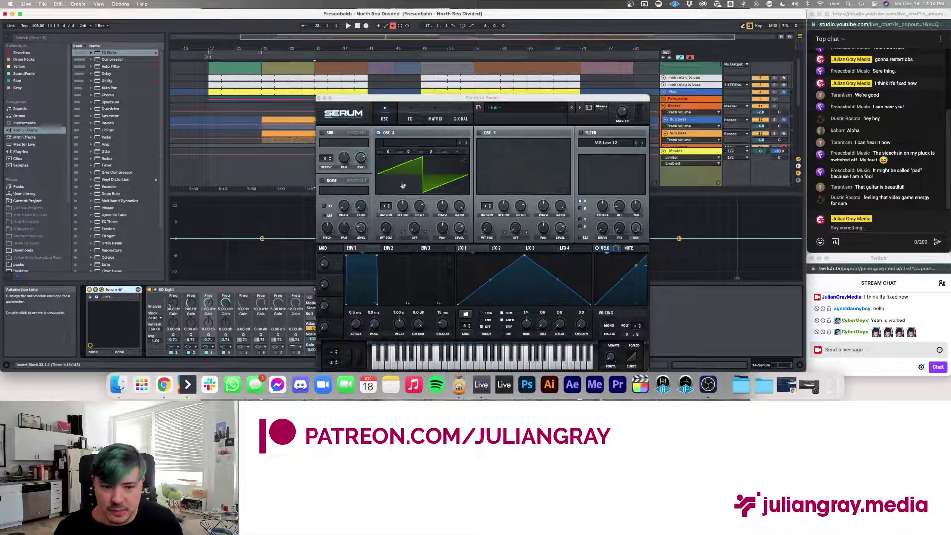
{"action": "left_click", "coordinate": [444, 144]}
{"action": "mouse_move", "coordinate": [436, 152]}
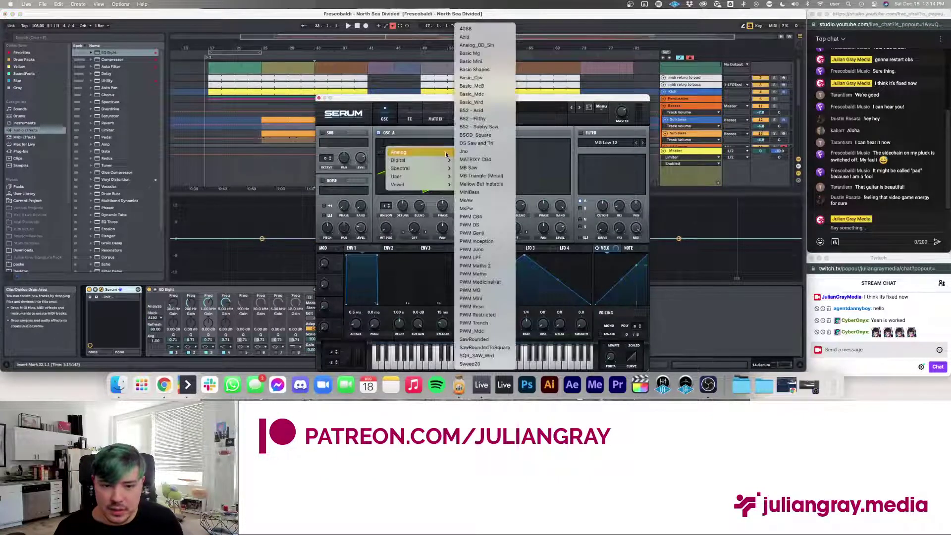
{"action": "left_click", "coordinate": [475, 72]}
{"action": "left_click_drag", "start_coordinate": [431, 103], "coordinate": [464, 170]}
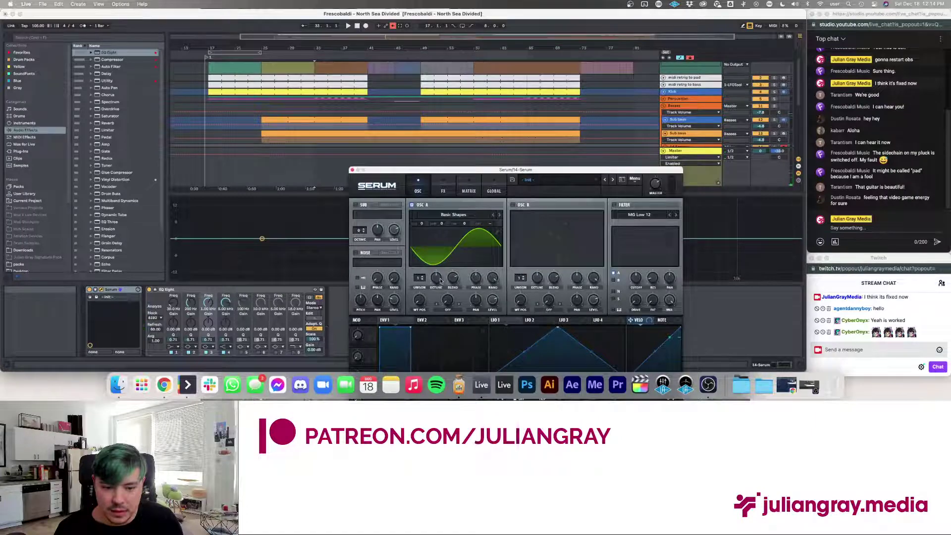
- Change oscillator A's wavetable position through the square to the falling saw shape, and move Serum's window clear of the EQ display
{"action": "left_click_drag", "start_coordinate": [419, 300], "coordinate": [419, 288]}
{"action": "left_click_drag", "start_coordinate": [463, 173], "coordinate": [438, 173]}
{"action": "left_click_drag", "start_coordinate": [407, 303], "coordinate": [407, 294]}
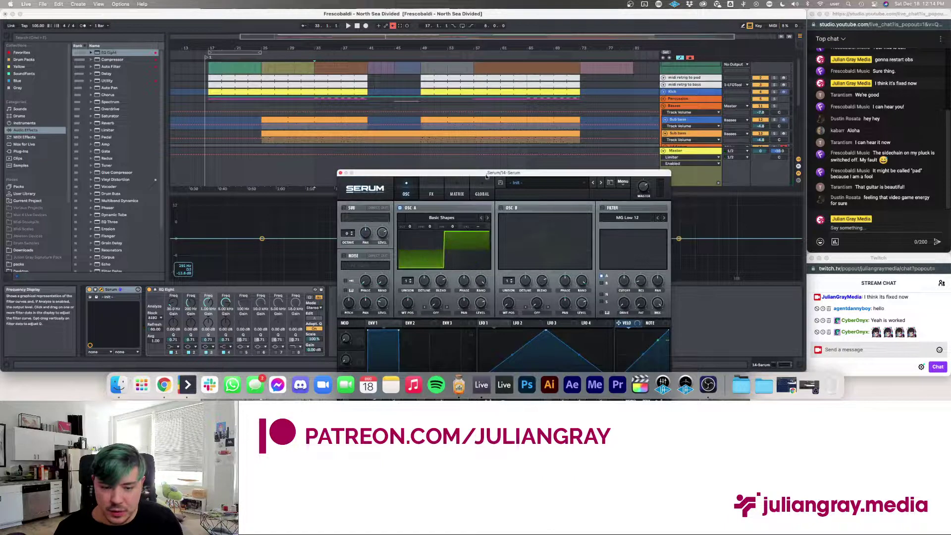
{"action": "left_click_drag", "start_coordinate": [487, 175], "coordinate": [491, 148]}
{"action": "left_click_drag", "start_coordinate": [402, 278], "coordinate": [394, 301]}
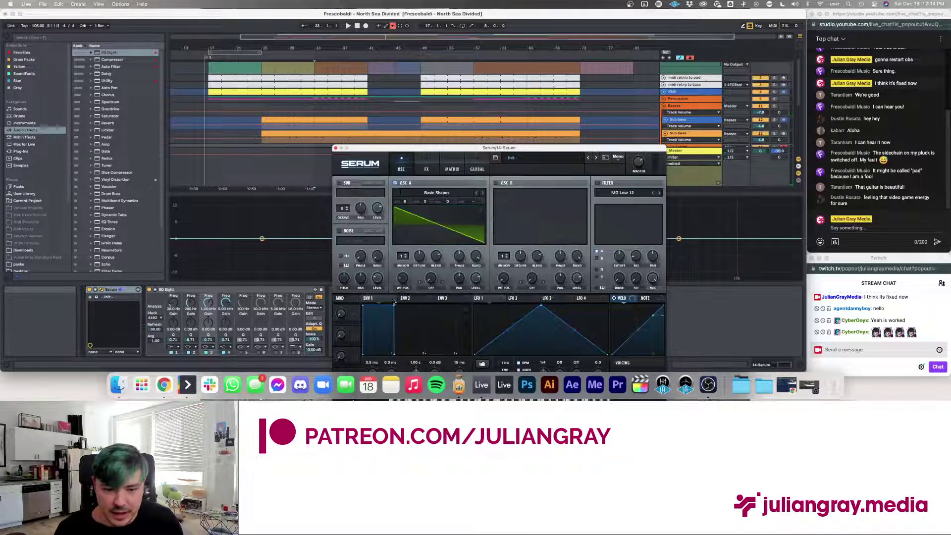
{"action": "left_click_drag", "start_coordinate": [409, 147], "coordinate": [395, 298]}
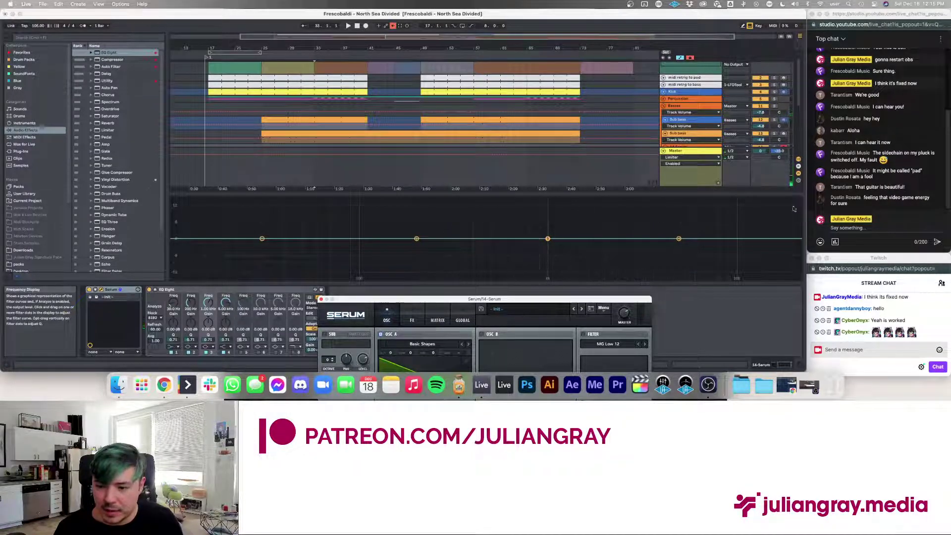
- Try boosting EQ Eight's second band near 60 Hz and cutting its first band at 104 Hz, and return both bands to flat
{"action": "left_click_drag", "start_coordinate": [416, 239], "coordinate": [315, 215]}
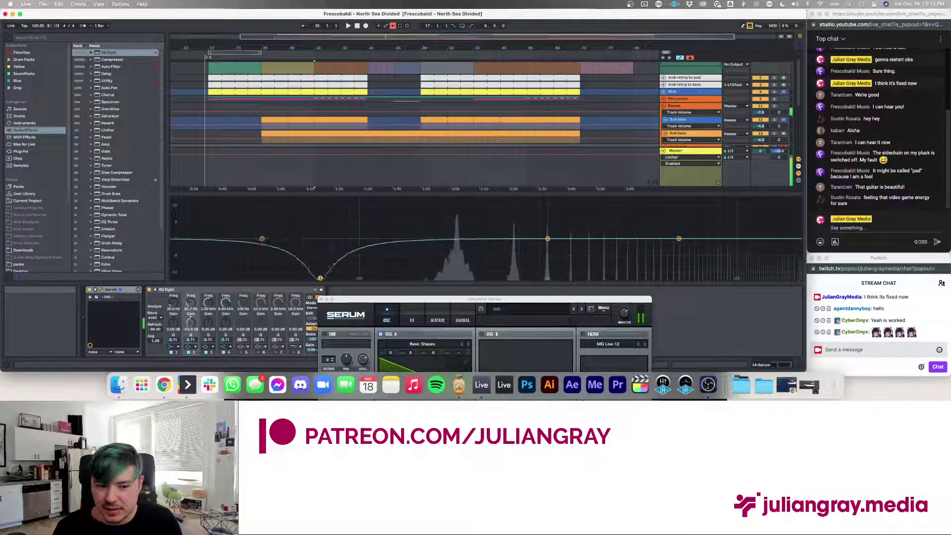
{"action": "key", "text": "space"}
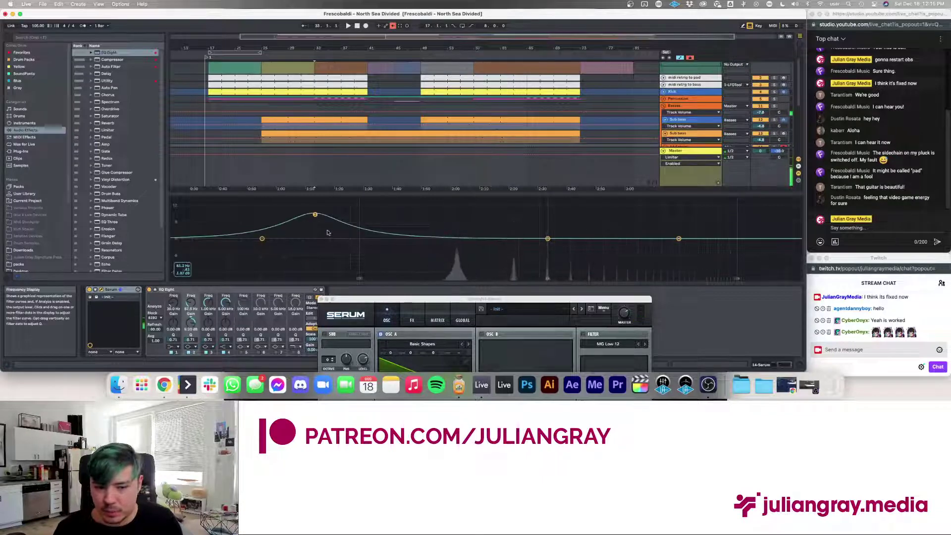
{"action": "left_click_drag", "start_coordinate": [316, 214], "coordinate": [352, 240]}
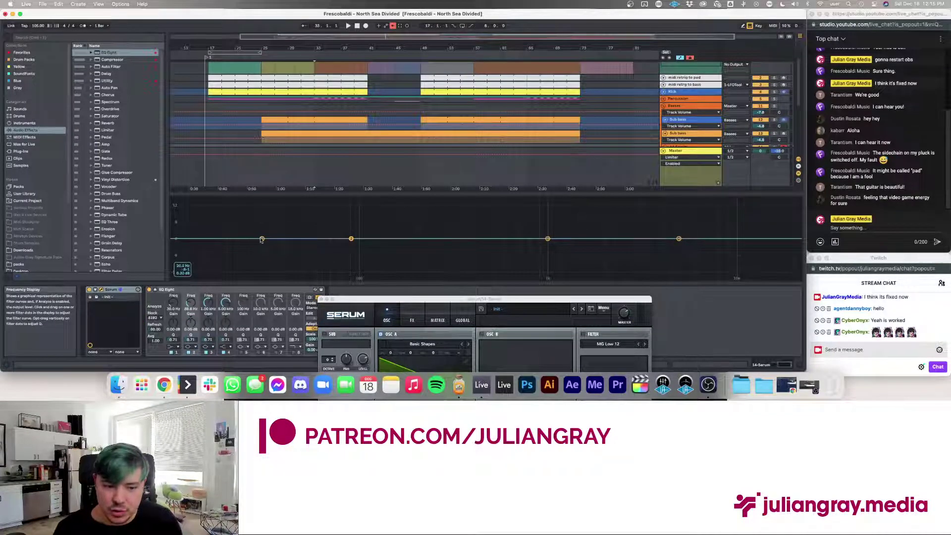
{"action": "left_click_drag", "start_coordinate": [262, 239], "coordinate": [362, 276]}
{"action": "key", "text": "space"}
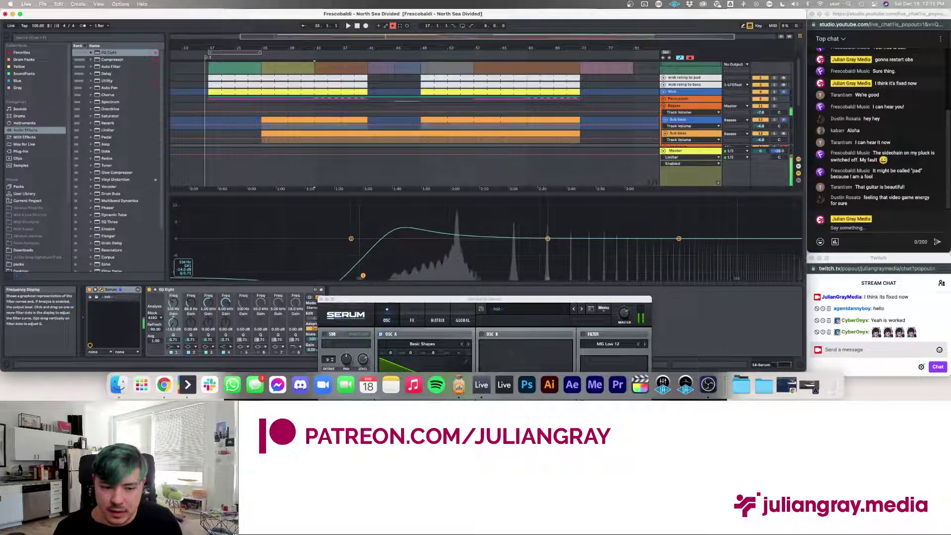
{"action": "left_click_drag", "start_coordinate": [363, 275], "coordinate": [328, 238]}
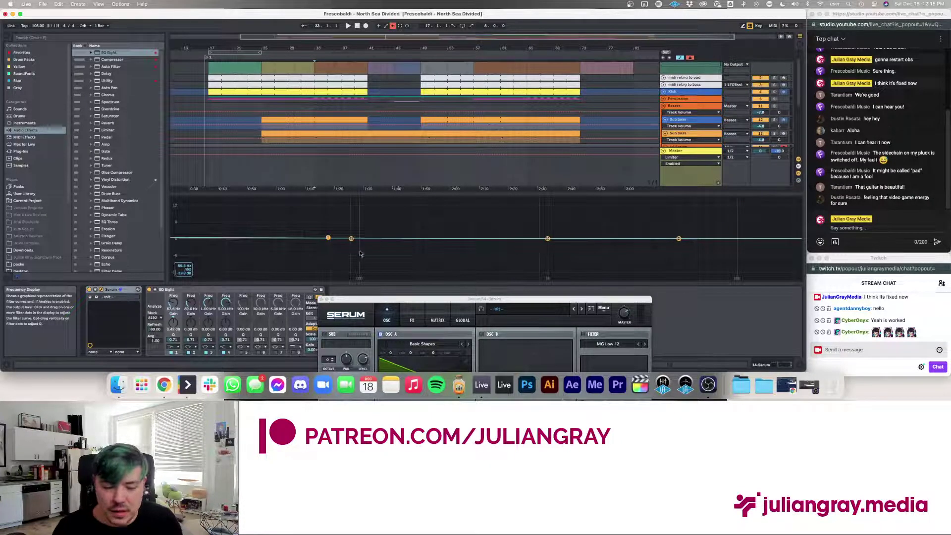
{"action": "mouse_move", "coordinate": [331, 235]}
{"action": "left_mouse_down"}
{"action": "mouse_move", "coordinate": [319, 233]}
{"action": "mouse_move", "coordinate": [329, 217]}
{"action": "mouse_move", "coordinate": [340, 238]}
{"action": "mouse_move", "coordinate": [329, 198]}
{"action": "mouse_move", "coordinate": [345, 240]}
{"action": "mouse_move", "coordinate": [330, 222]}
{"action": "mouse_move", "coordinate": [319, 232]}
{"action": "mouse_move", "coordinate": [293, 208]}
{"action": "mouse_move", "coordinate": [308, 227]}
{"action": "mouse_move", "coordinate": [330, 207]}
{"action": "mouse_move", "coordinate": [338, 239]}
{"action": "left_mouse_up"}
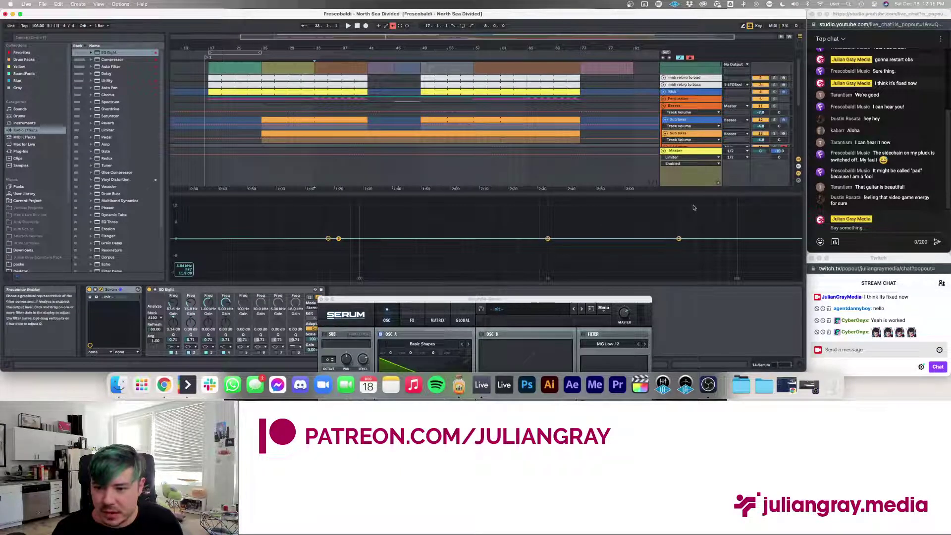
- Add EQ Eight after the Saturator on the Basses group, enlarge its spectrum display, and play the section from bar 33 to check it
{"action": "left_click", "coordinate": [677, 120]}
{"action": "left_click", "coordinate": [675, 106]}
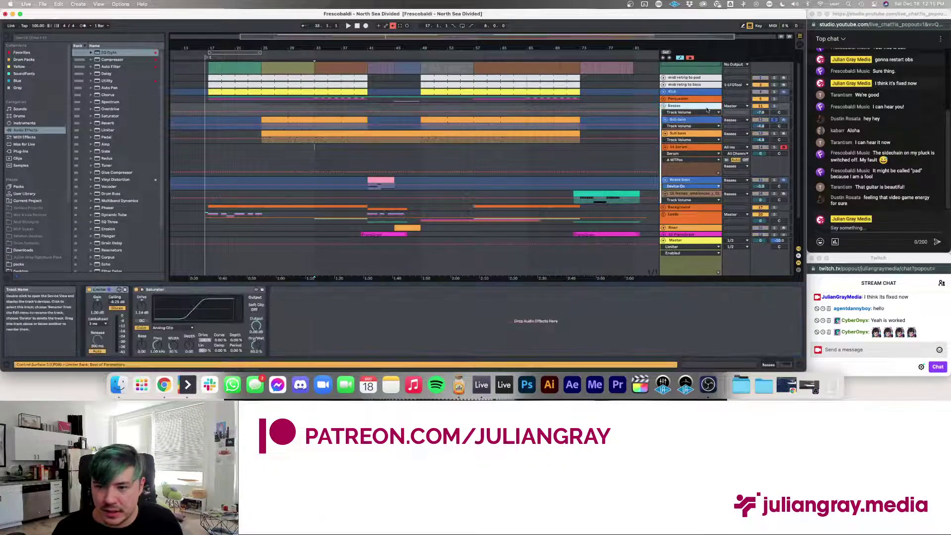
{"action": "left_click_drag", "start_coordinate": [109, 52], "coordinate": [342, 325]}
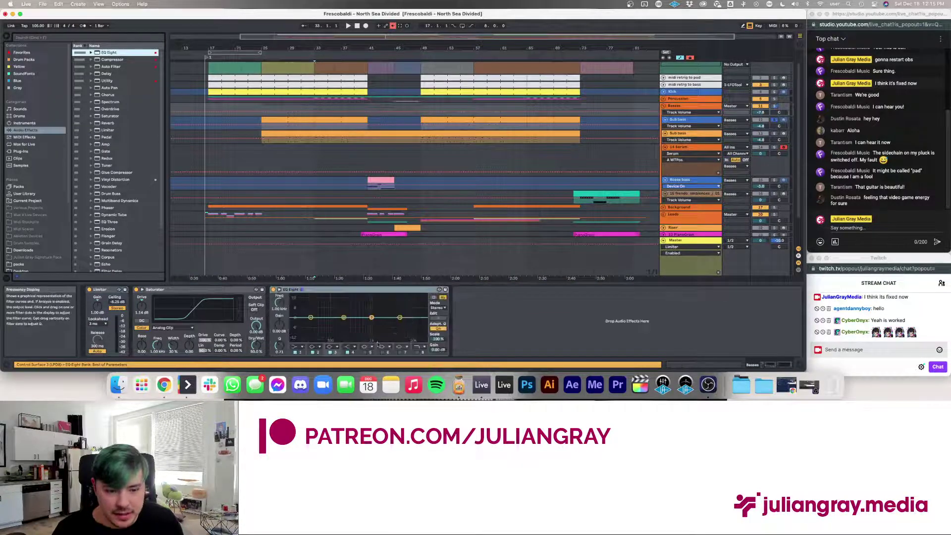
{"action": "key", "text": "space"}
{"action": "left_click", "coordinate": [434, 297]}
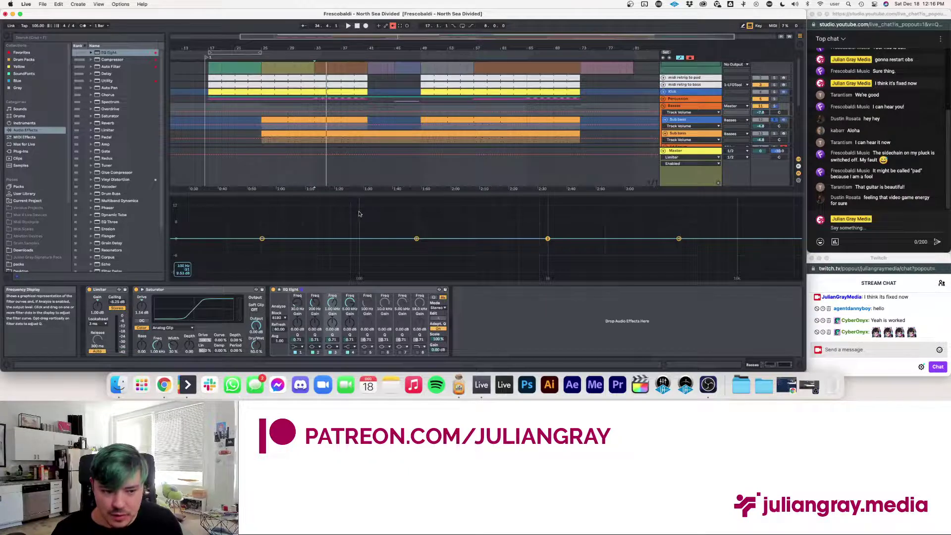
{"action": "key", "text": "space"}
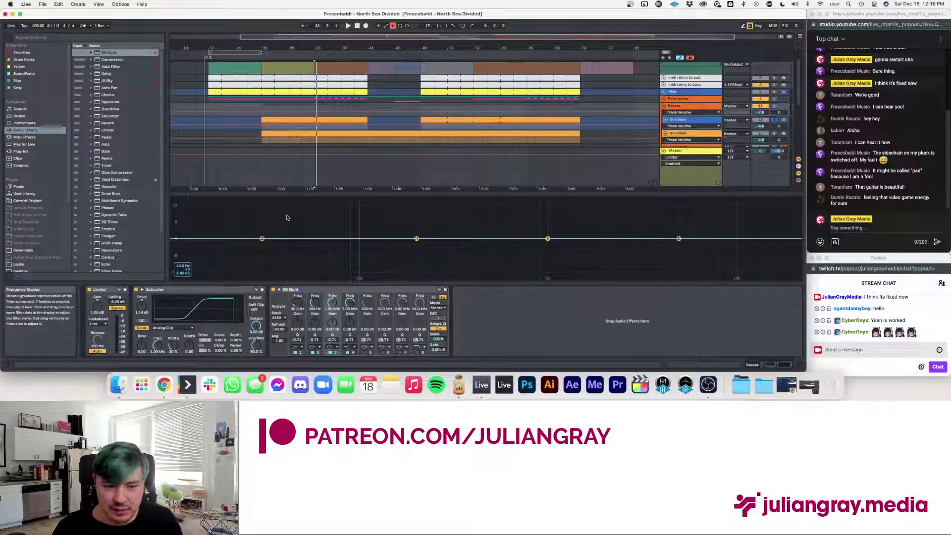
{"action": "key", "text": "space"}
- Open the Sub bass copy's consolidated clip and examine its MIDI notes in an enlarged note editor
{"action": "left_click", "coordinate": [339, 131]}
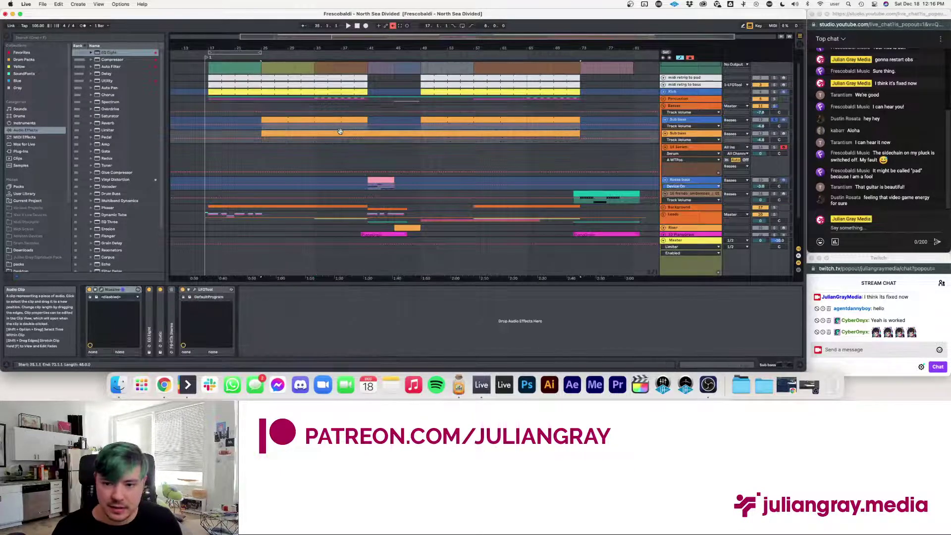
{"action": "double_click", "coordinate": [340, 131]}
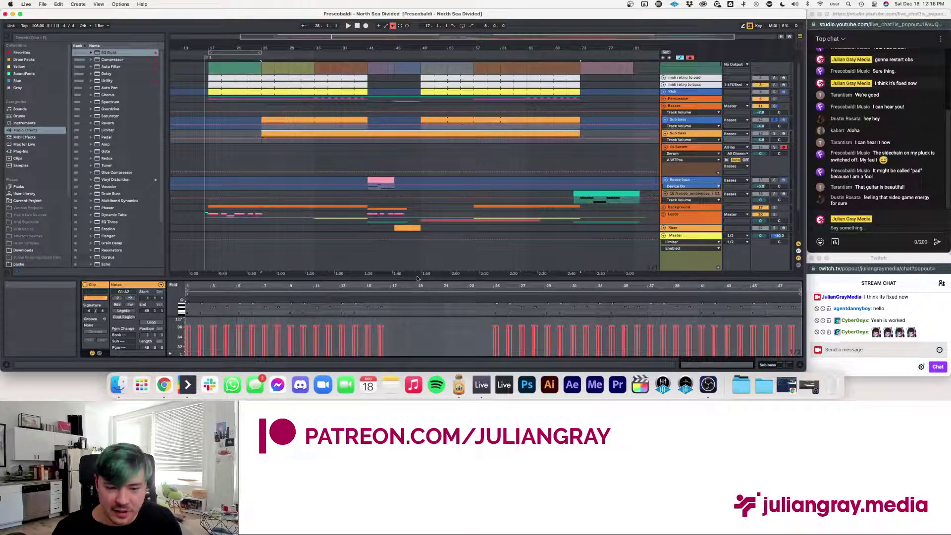
{"action": "left_click_drag", "start_coordinate": [416, 283], "coordinate": [417, 177]}
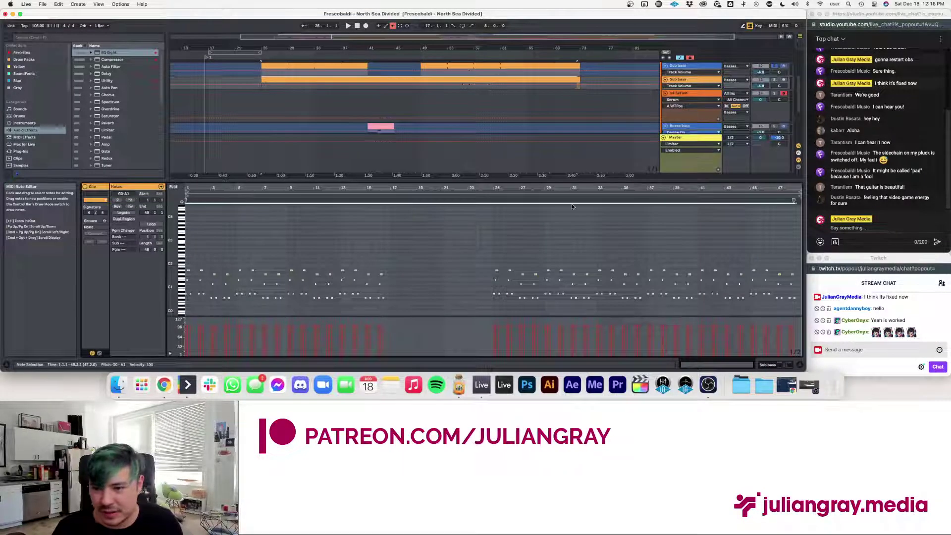
{"action": "left_click_drag", "start_coordinate": [572, 181], "coordinate": [572, 283]}
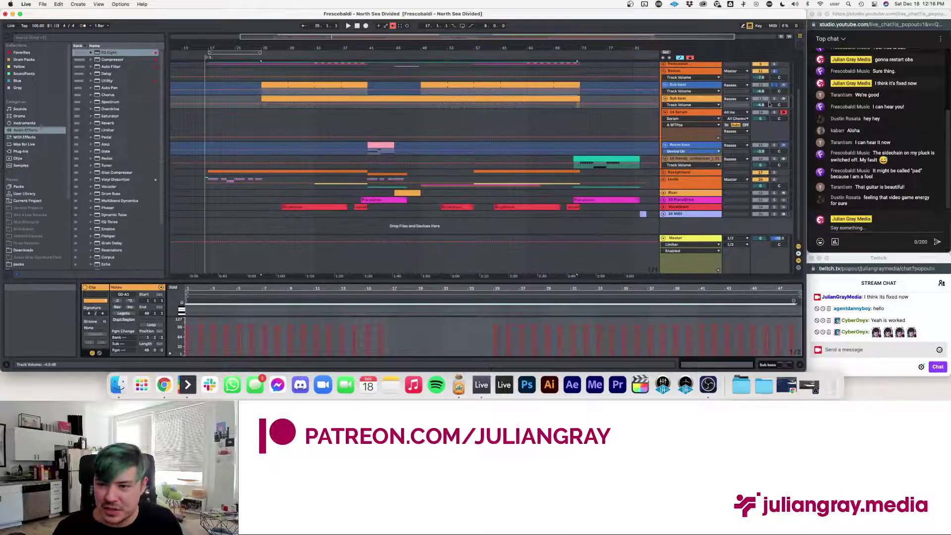
- Play the song from bar 25 to compare the original Sub bass with its copy, and reselect the copy
{"action": "left_click", "coordinate": [707, 100]}
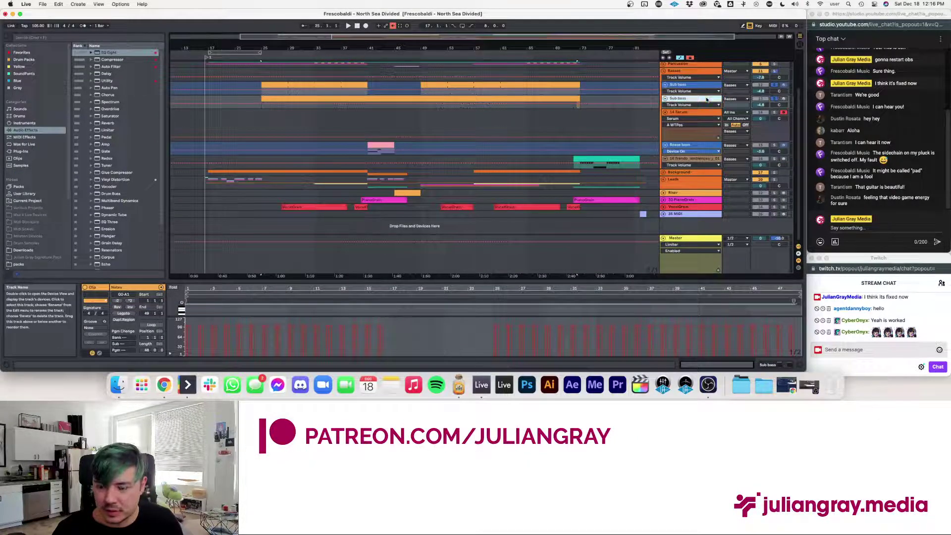
{"action": "left_click", "coordinate": [261, 87]}
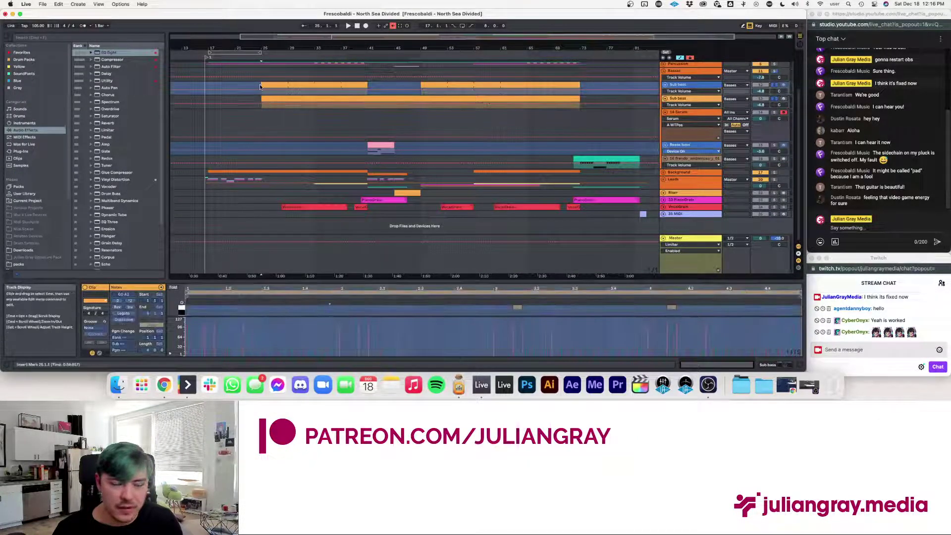
{"action": "left_click", "coordinate": [708, 100]}
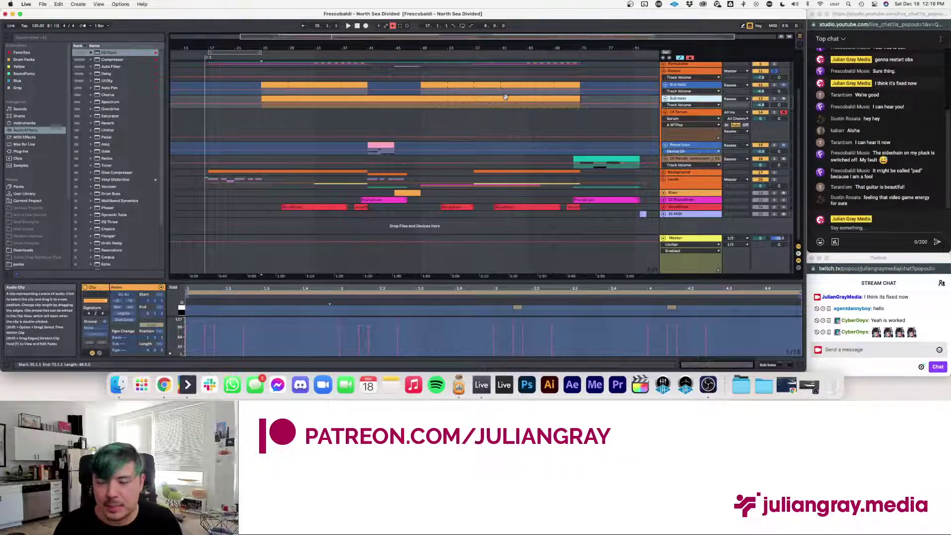
{"action": "key", "text": "space"}
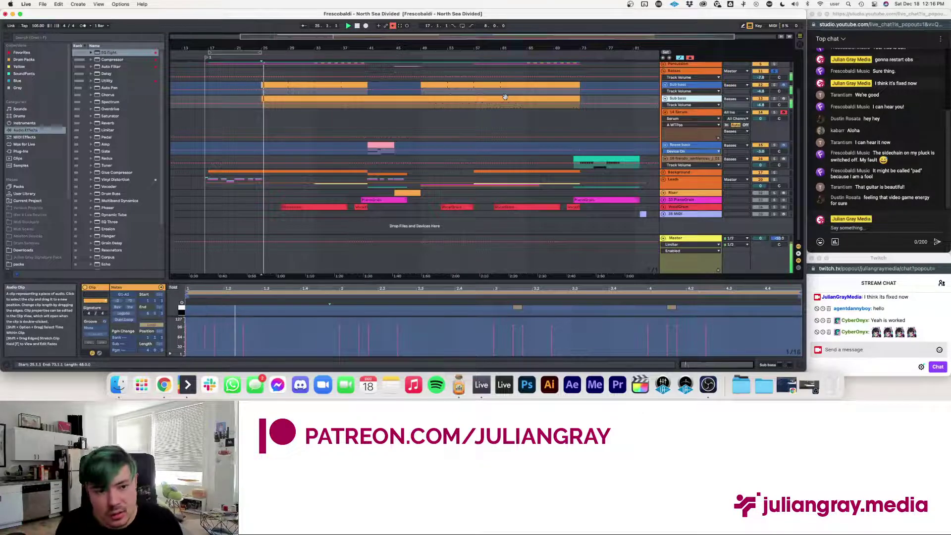
{"action": "left_click", "coordinate": [677, 98]}
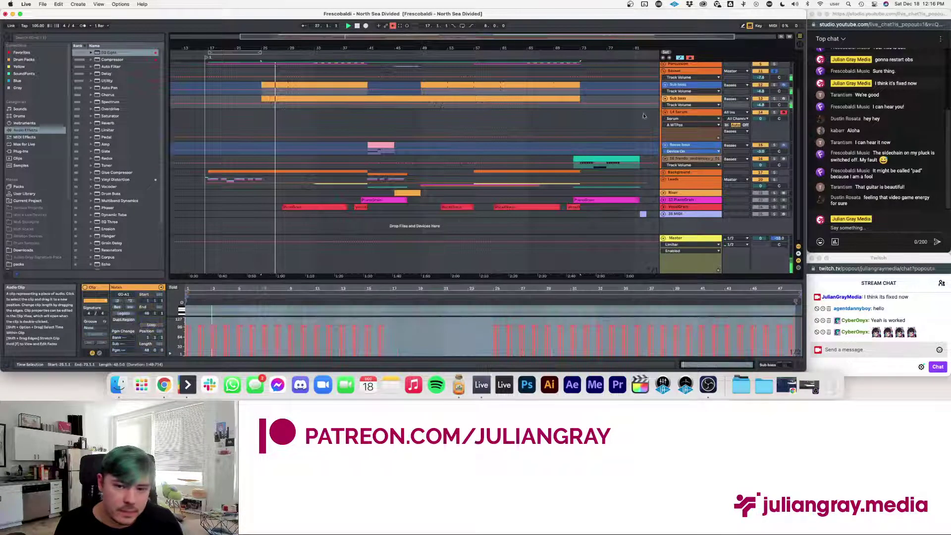
- Delete the 14 Serum track from the arrangement
{"action": "left_click", "coordinate": [683, 112]}
{"action": "right_click", "coordinate": [692, 113]}
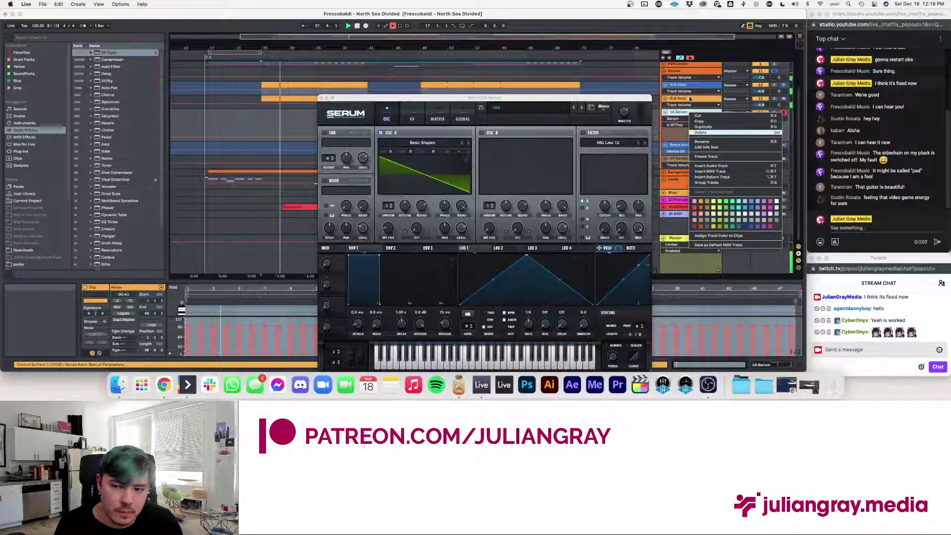
{"action": "left_click", "coordinate": [700, 133]}
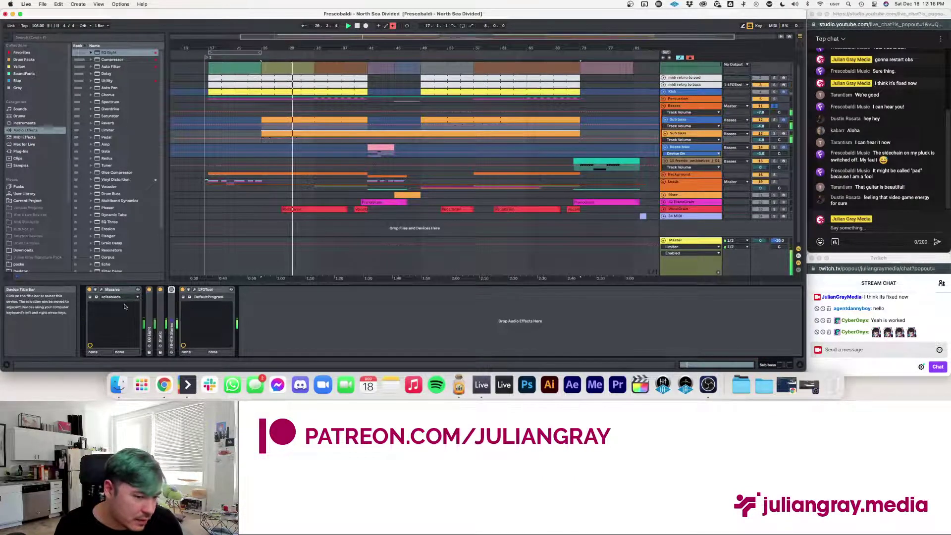
- Inspect the Massive and LFOTool settings on the Sub bass copy, closing each plug-in window after viewing it
{"action": "left_click", "coordinate": [101, 290]}
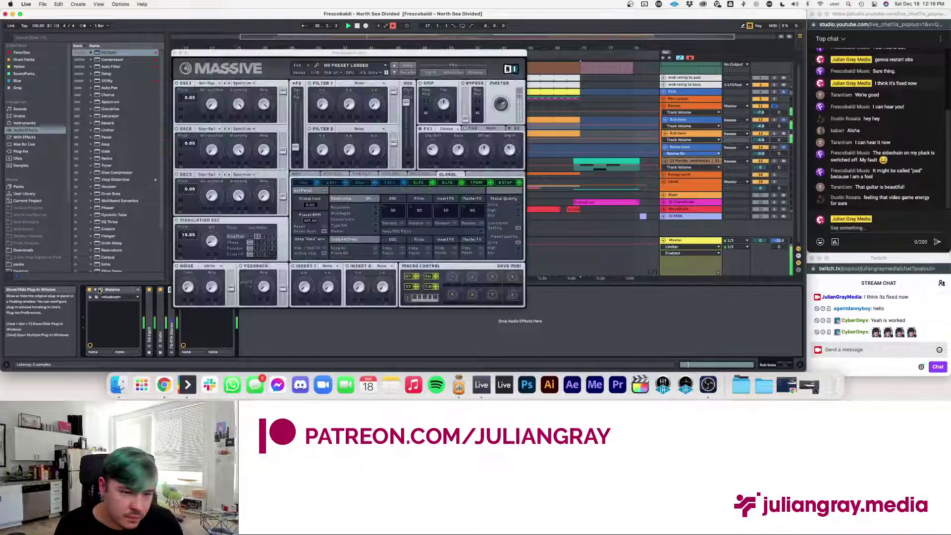
{"action": "left_click", "coordinate": [175, 53]}
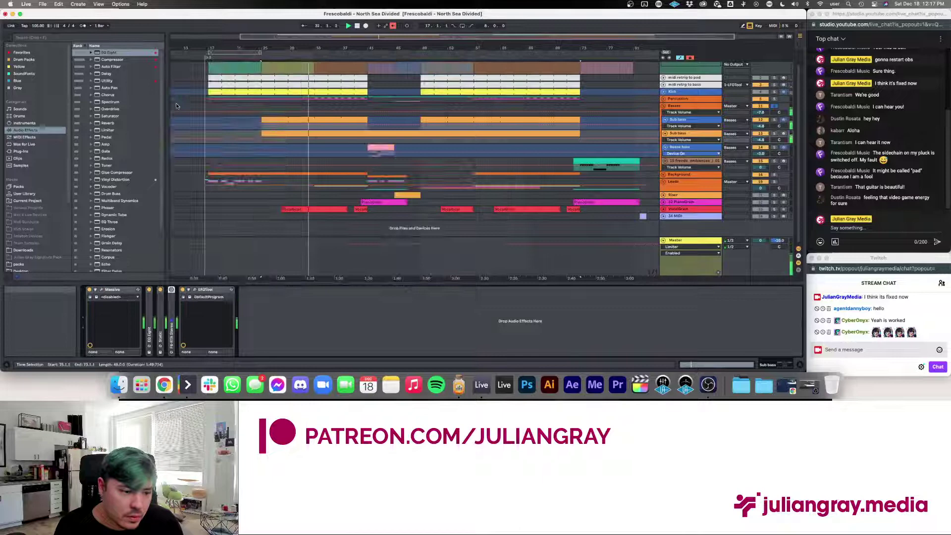
{"action": "left_click", "coordinate": [195, 291]}
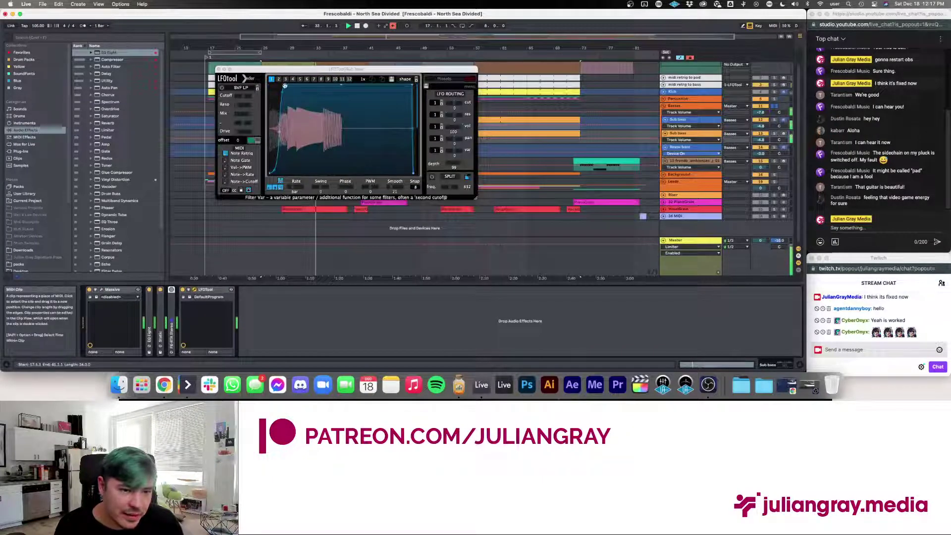
{"action": "left_click", "coordinate": [371, 134]}
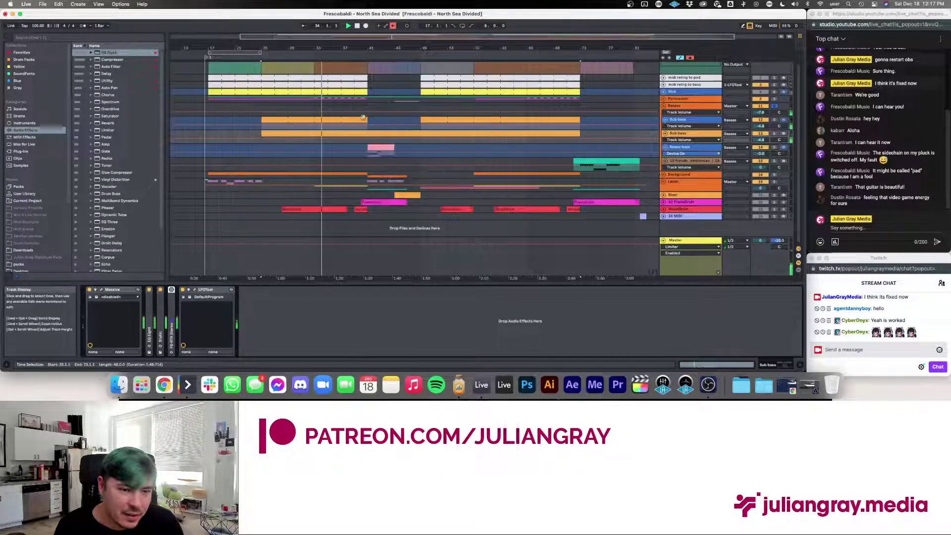
- Play the song from bar 25, soloing the Sub bass copy and the original in turn, and show the Basses group's devices
{"action": "left_click", "coordinate": [368, 118]}
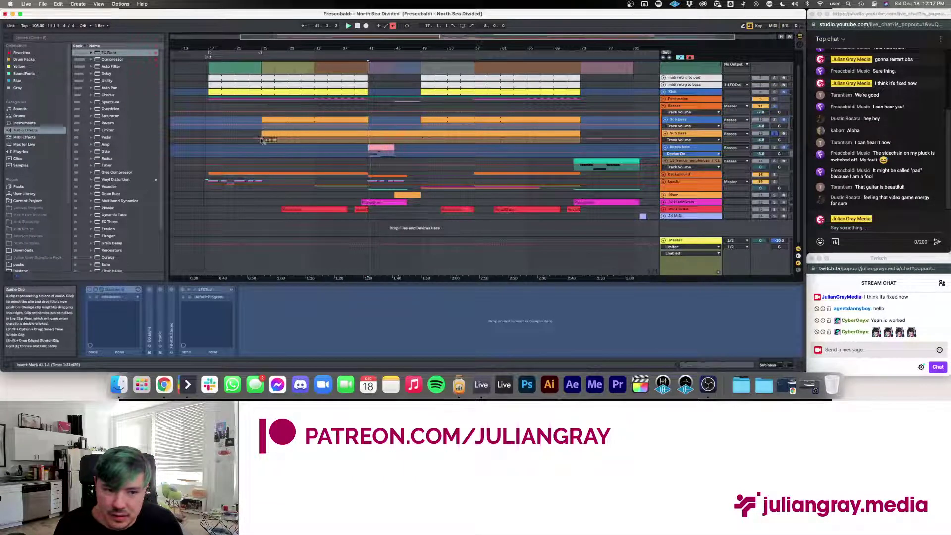
{"action": "key", "text": "space"}
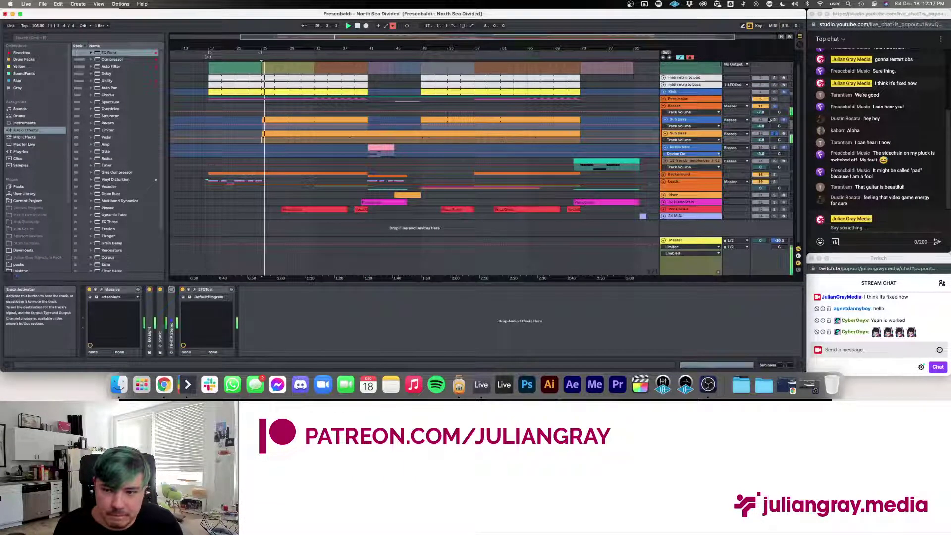
{"action": "key", "text": "space"}
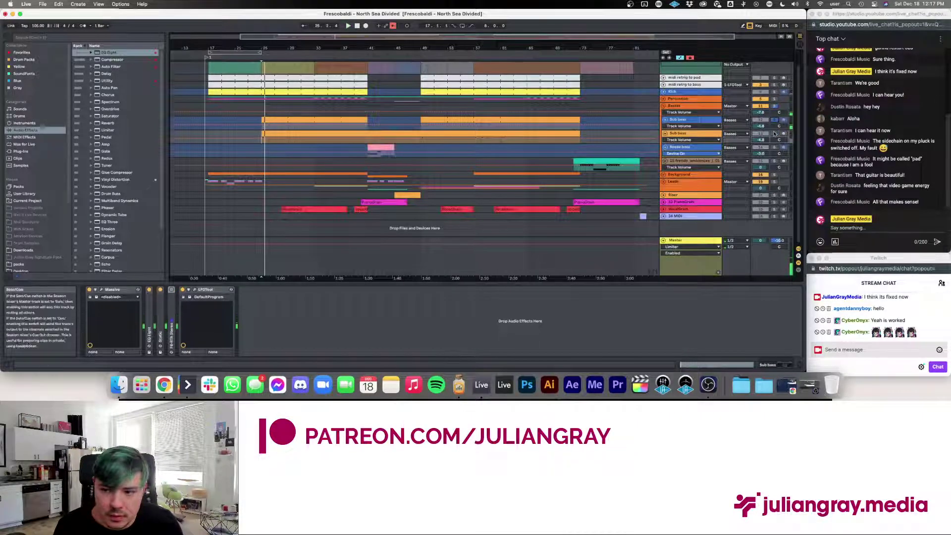
{"action": "left_click", "coordinate": [689, 134]}
{"action": "left_click", "coordinate": [682, 105]}
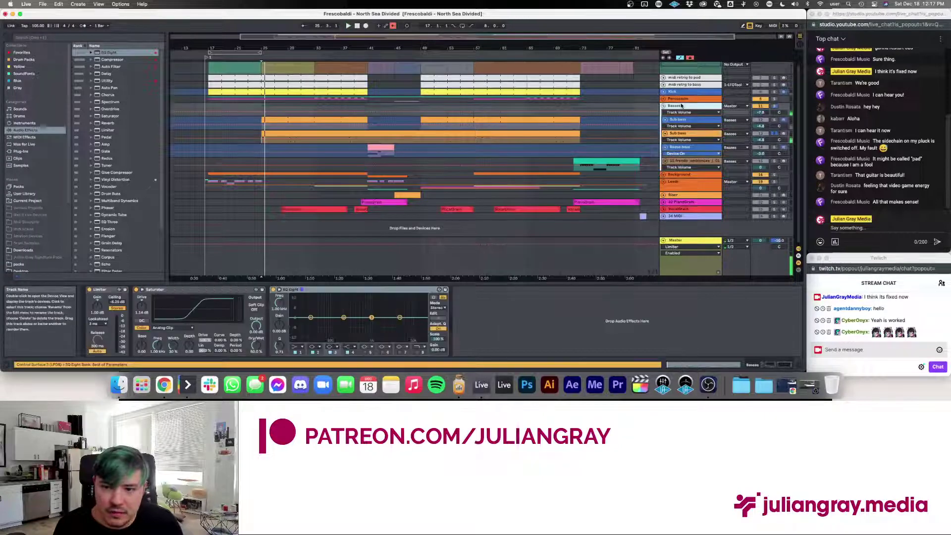
- Play the soloed Sub bass copy from bar 25 and examine it in the Basses group's enlarged EQ Eight spectrum
{"action": "left_click", "coordinate": [261, 119]}
{"action": "left_click", "coordinate": [261, 119]}
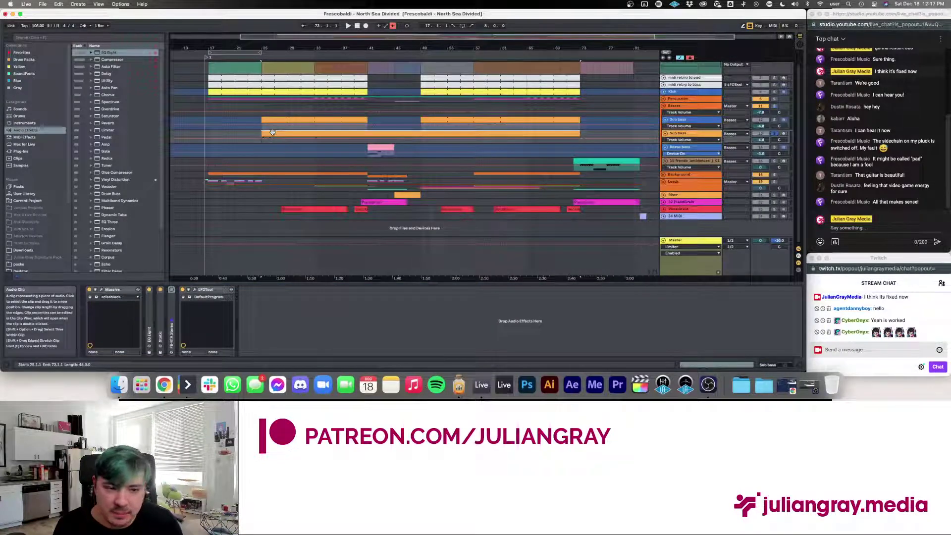
{"action": "left_click", "coordinate": [261, 105]}
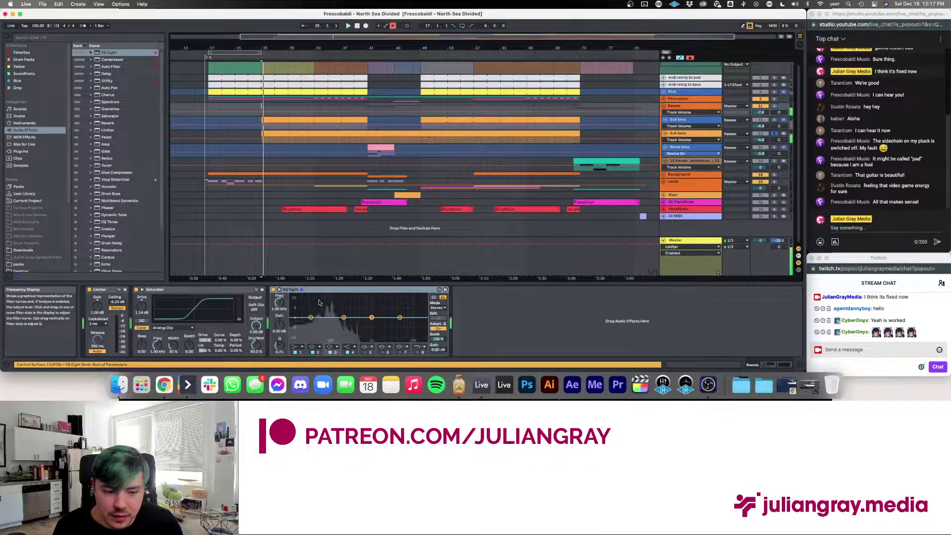
{"action": "left_click", "coordinate": [439, 289]}
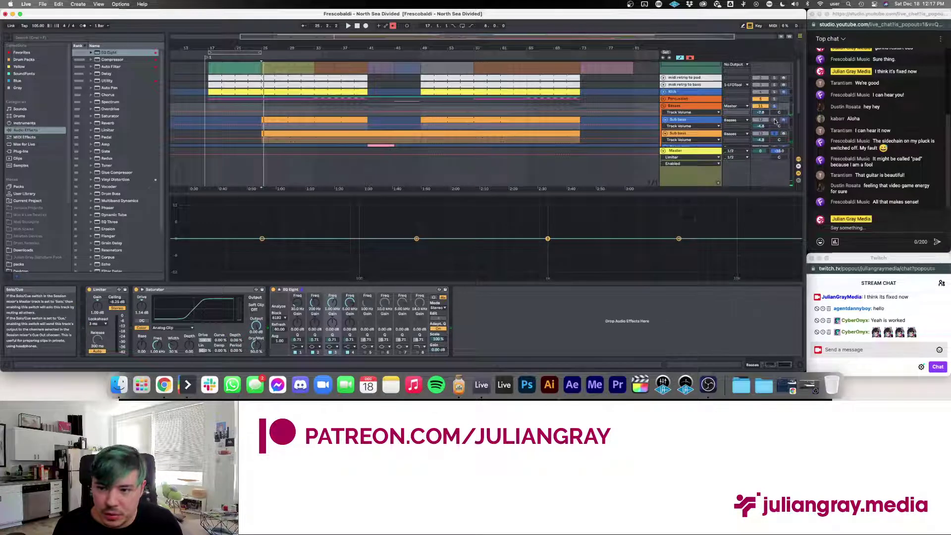
- Solo the original Sub bass, play from bar 25 and examine it in the Basses group's EQ Eight spectrum
{"action": "left_click", "coordinate": [704, 120]}
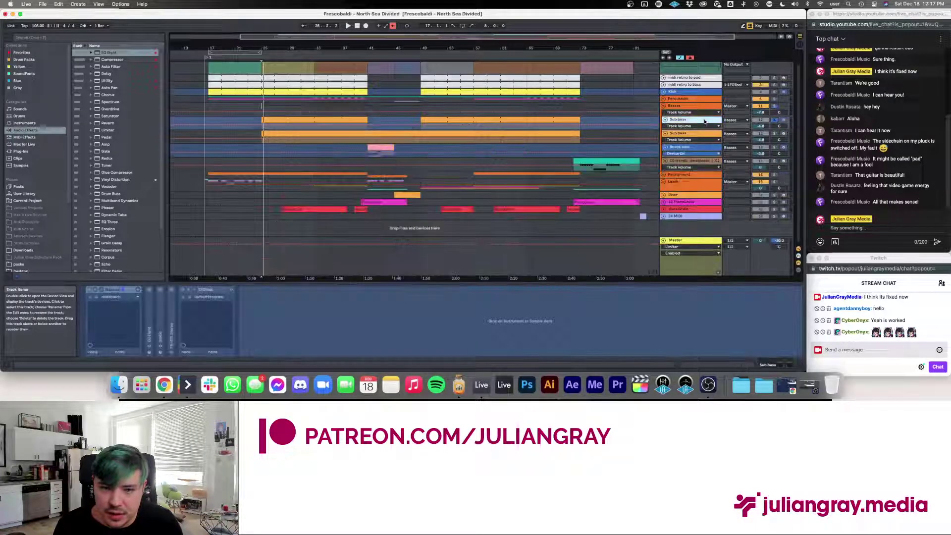
{"action": "left_click", "coordinate": [679, 105]}
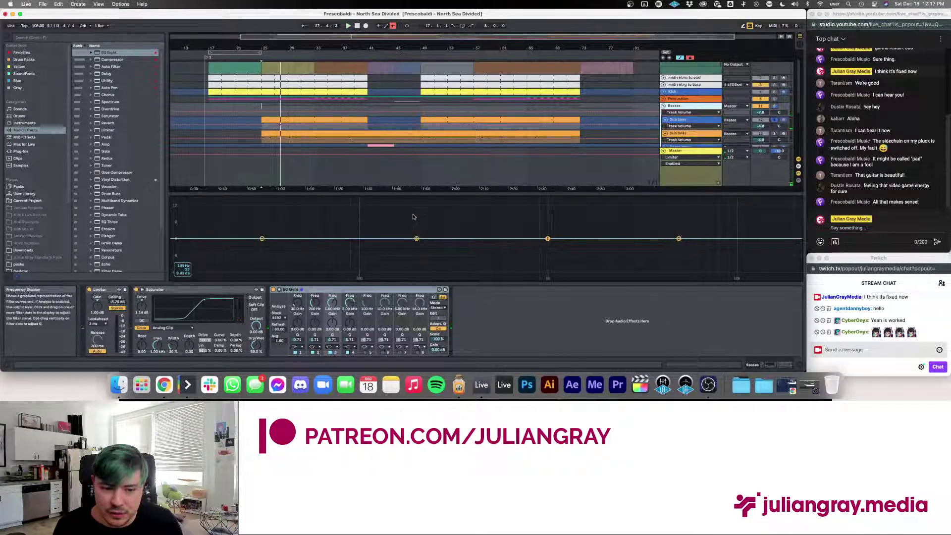
{"action": "key", "text": "space"}
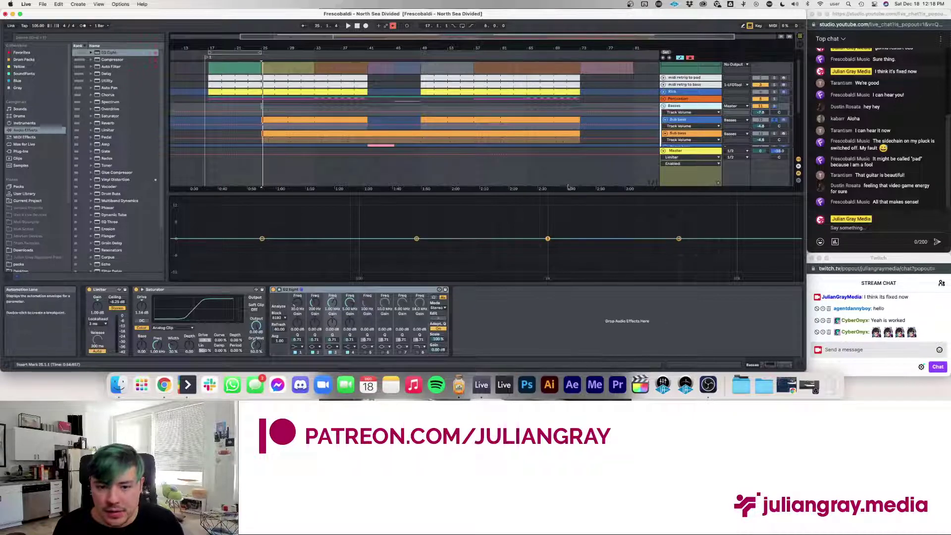
- Collapse the enlarged EQ Eight display and play the Basses group from bar 25, comparing it with and without the Sub bass copy
{"action": "left_click", "coordinate": [279, 289]}
{"action": "left_click", "coordinate": [692, 106]}
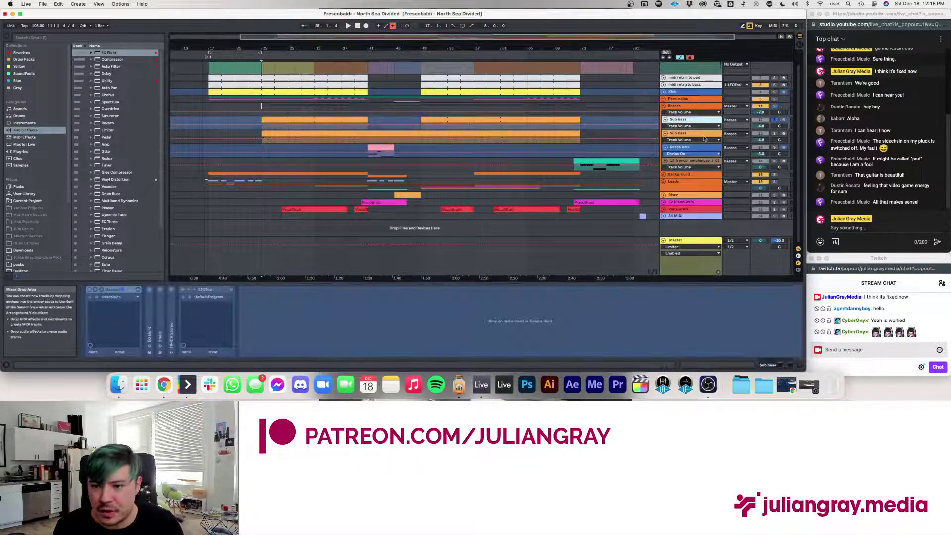
{"action": "left_click", "coordinate": [692, 106]}
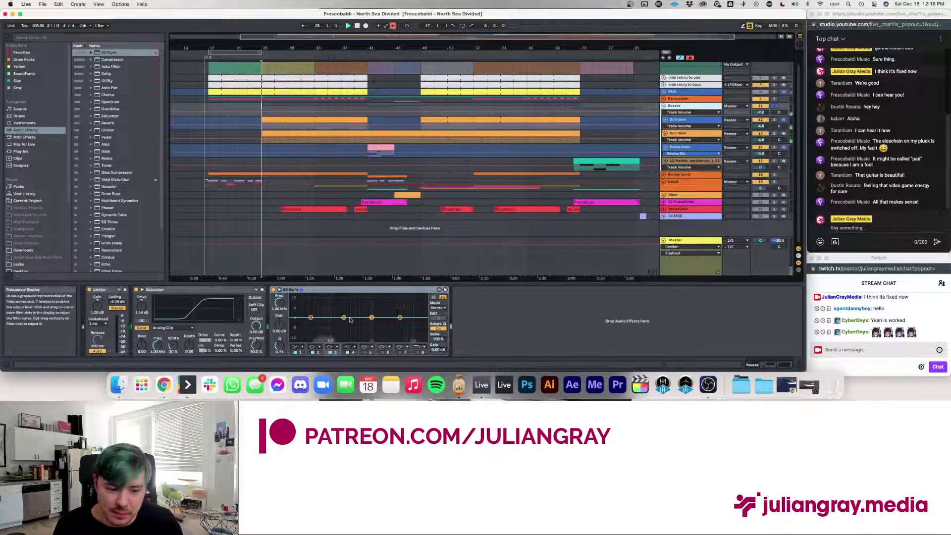
{"action": "key", "text": "space"}
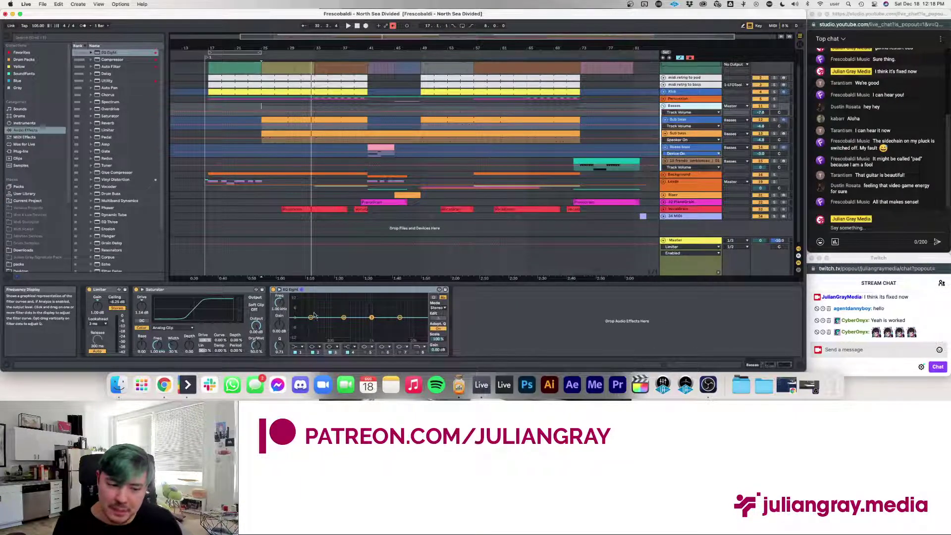
{"action": "key", "text": "space"}
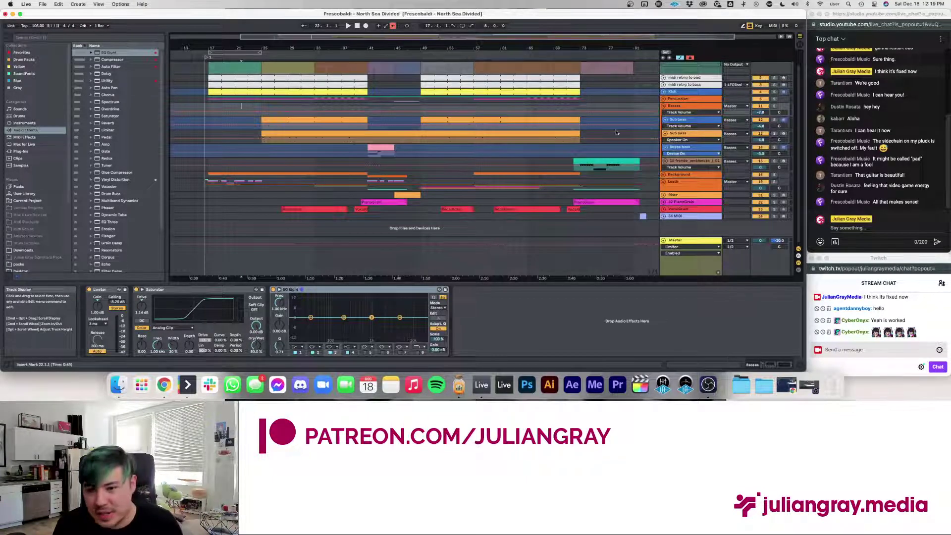
- Delete the section of the Sub bass copy's clip between bars 41 and 49 and play the song from bar 21
{"action": "left_click", "coordinate": [256, 148]}
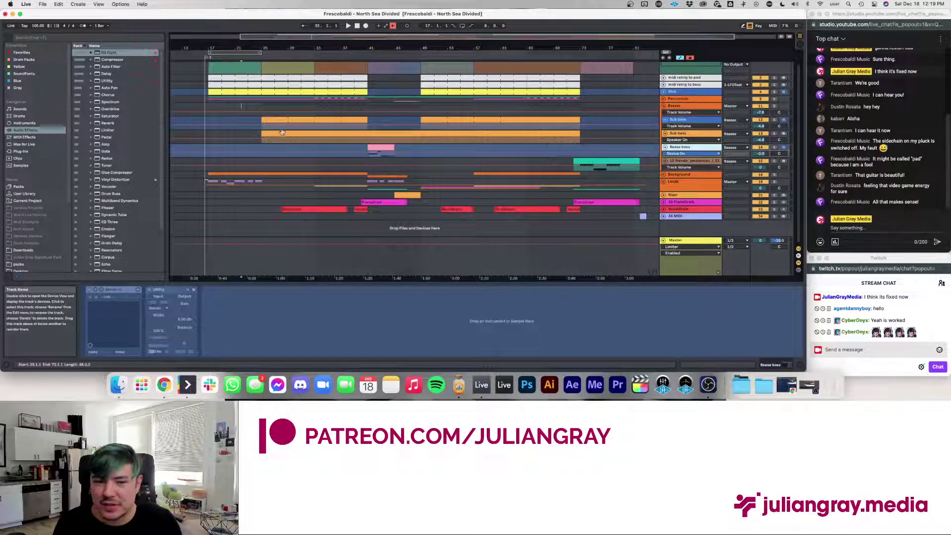
{"action": "left_click", "coordinate": [256, 103]}
{"action": "mouse_move", "coordinate": [368, 139]}
{"action": "left_mouse_down"}
{"action": "mouse_move", "coordinate": [390, 142]}
{"action": "mouse_move", "coordinate": [367, 137]}
{"action": "left_mouse_up"}
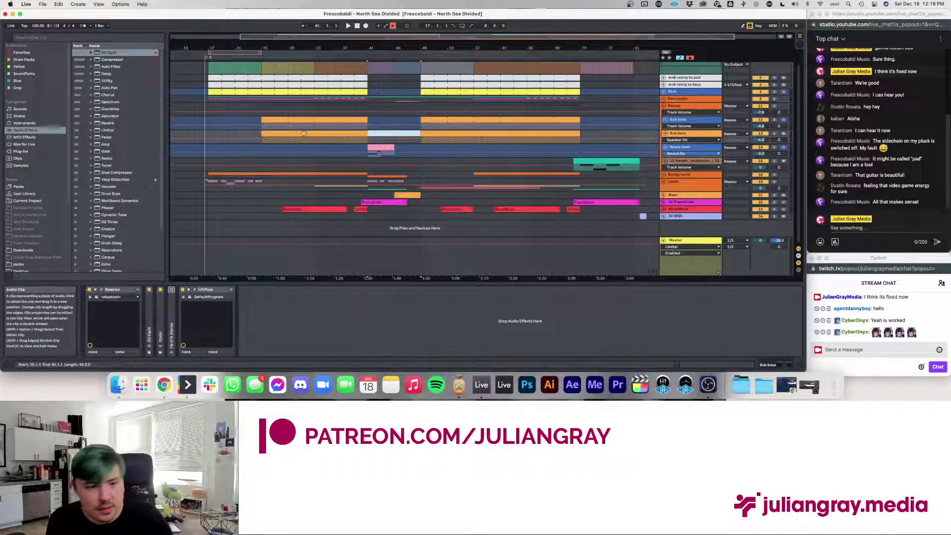
{"action": "left_click", "coordinate": [245, 104]}
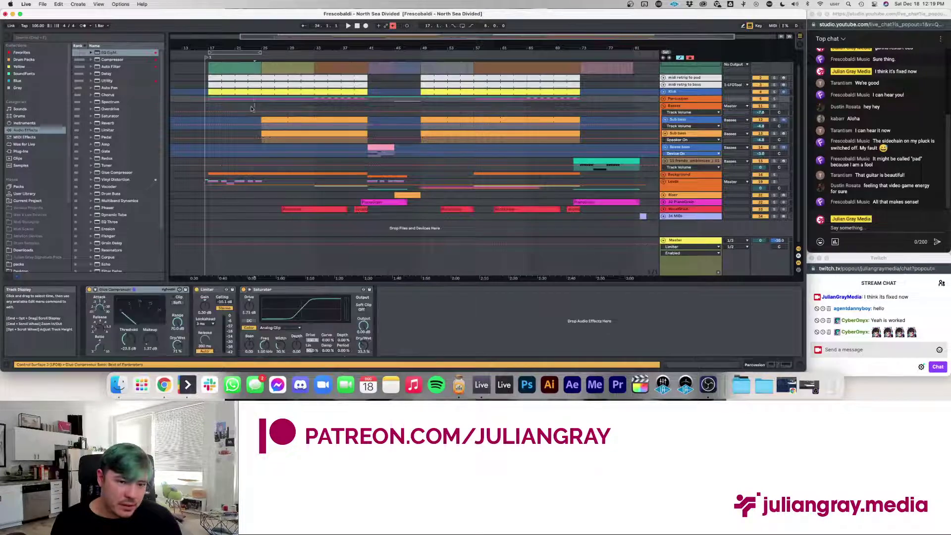
{"action": "left_click", "coordinate": [235, 105]}
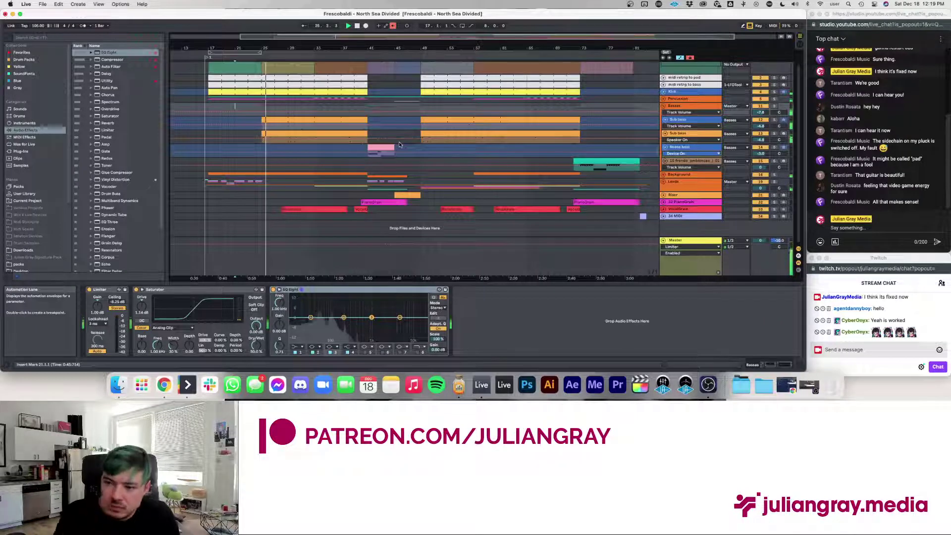
{"action": "left_click", "coordinate": [367, 135]}
- Adjust the Kick track's volume while the song plays
{"action": "left_click", "coordinate": [681, 106]}
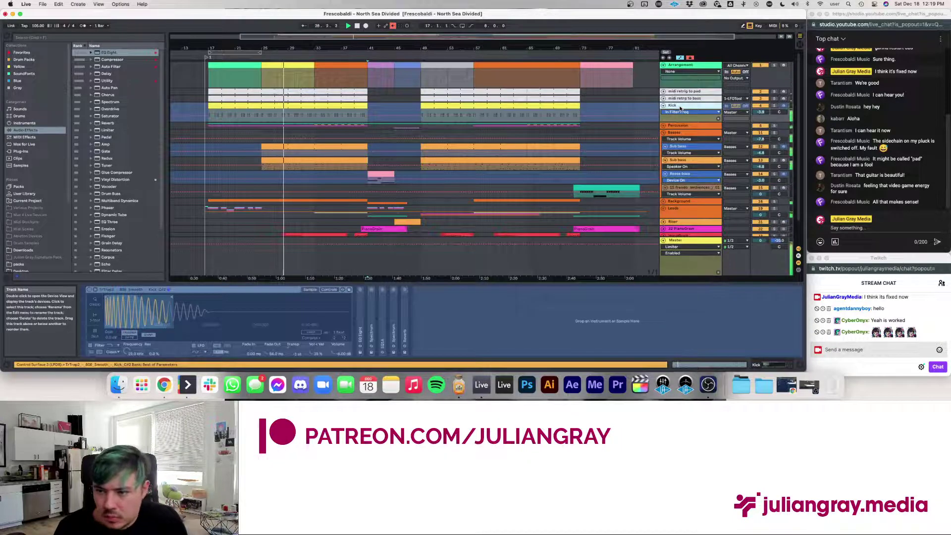
{"action": "left_click", "coordinate": [763, 114]}
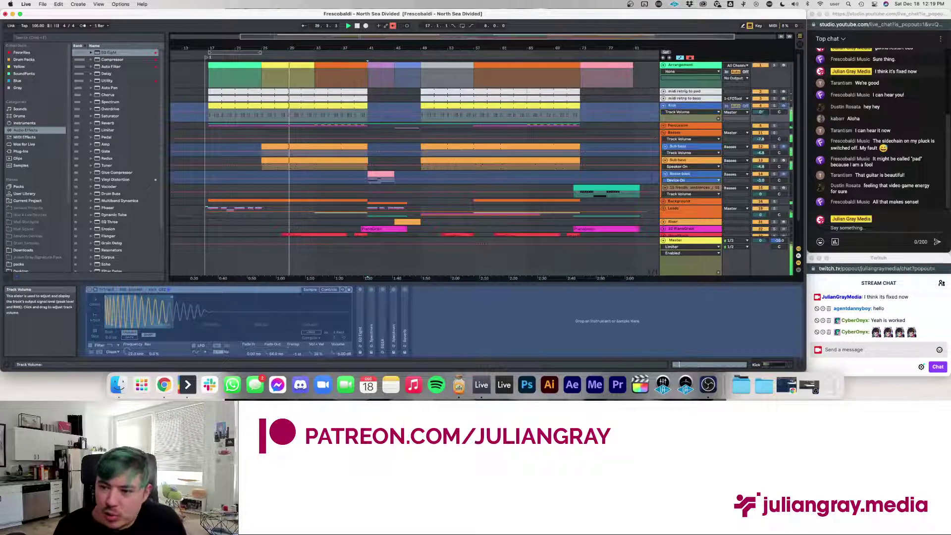
{"action": "left_click", "coordinate": [701, 108]}
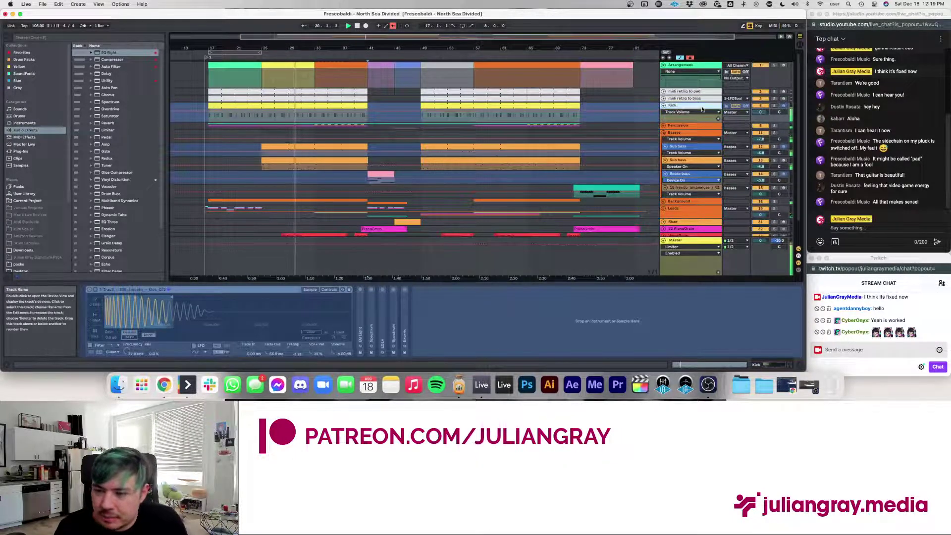
- Raise the low-pass band in the Sub bass copy's EQ Eight to about 516 Hz
{"action": "left_click", "coordinate": [686, 133]}
{"action": "left_click", "coordinate": [689, 161]}
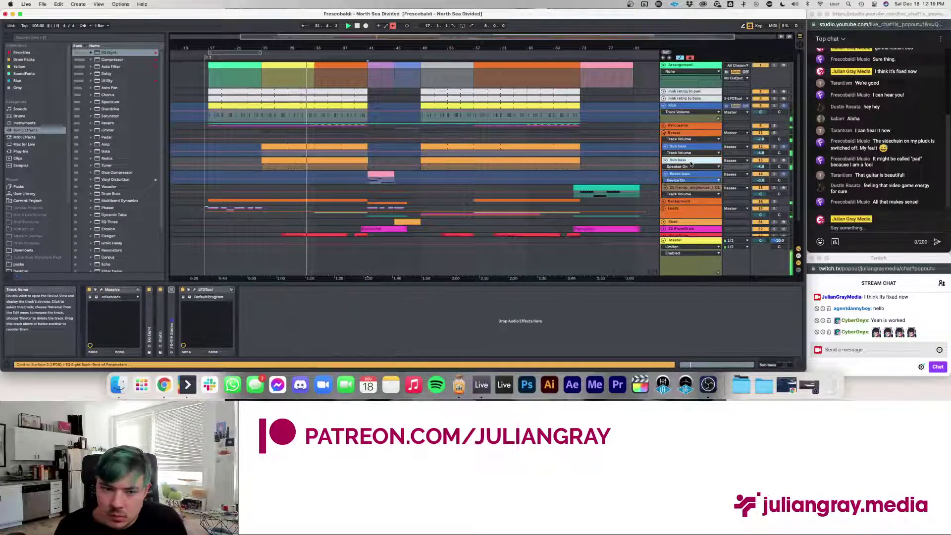
{"action": "left_click", "coordinate": [102, 290]}
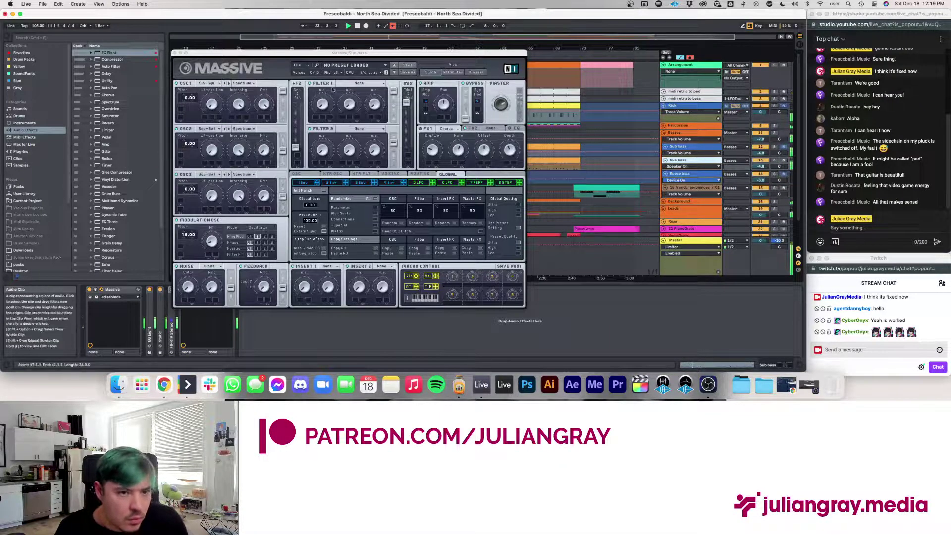
{"action": "left_click", "coordinate": [175, 53]}
{"action": "double_click", "coordinate": [109, 52]}
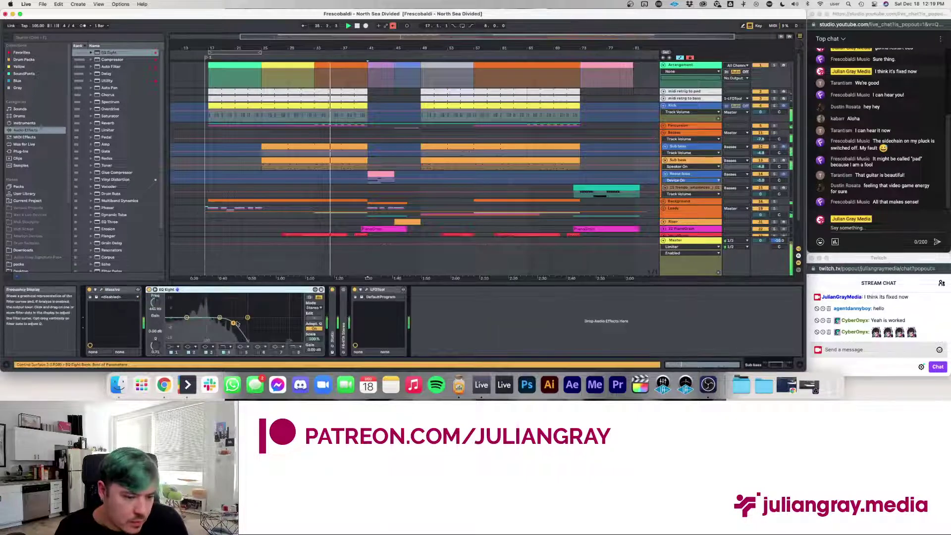
{"action": "mouse_move", "coordinate": [237, 324]}
{"action": "left_mouse_down"}
{"action": "mouse_move", "coordinate": [270, 319]}
{"action": "mouse_move", "coordinate": [213, 323]}
{"action": "mouse_move", "coordinate": [236, 322]}
{"action": "left_mouse_up"}
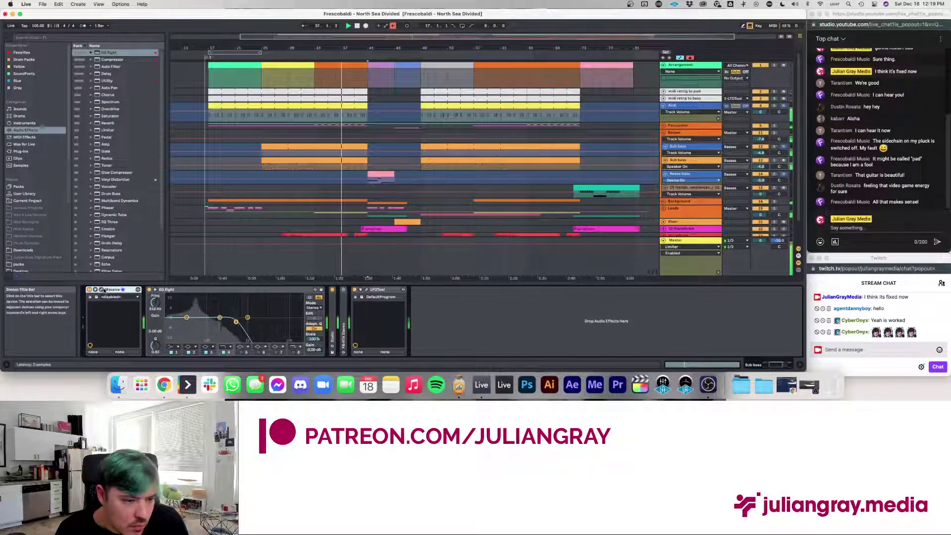
- Set OSC1 in the Sub bass copy's Massive to the Square-Saw II wavetable, audition it and stop playback
{"action": "left_click", "coordinate": [102, 289]}
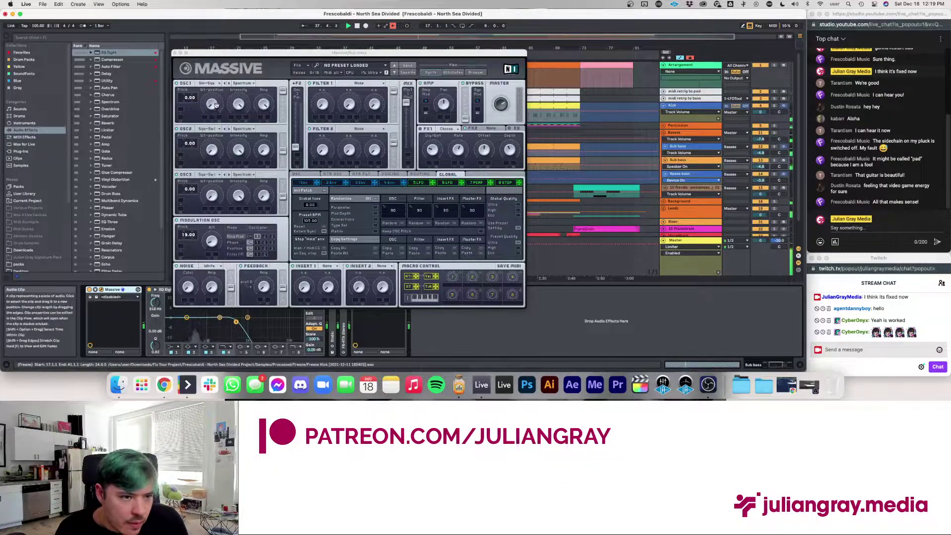
{"action": "left_click", "coordinate": [214, 84]}
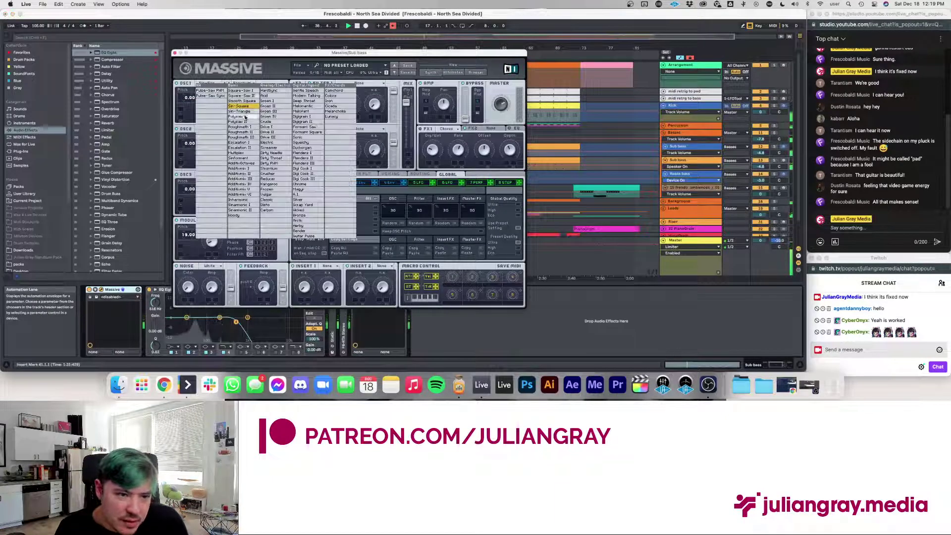
{"action": "left_click", "coordinate": [250, 96]}
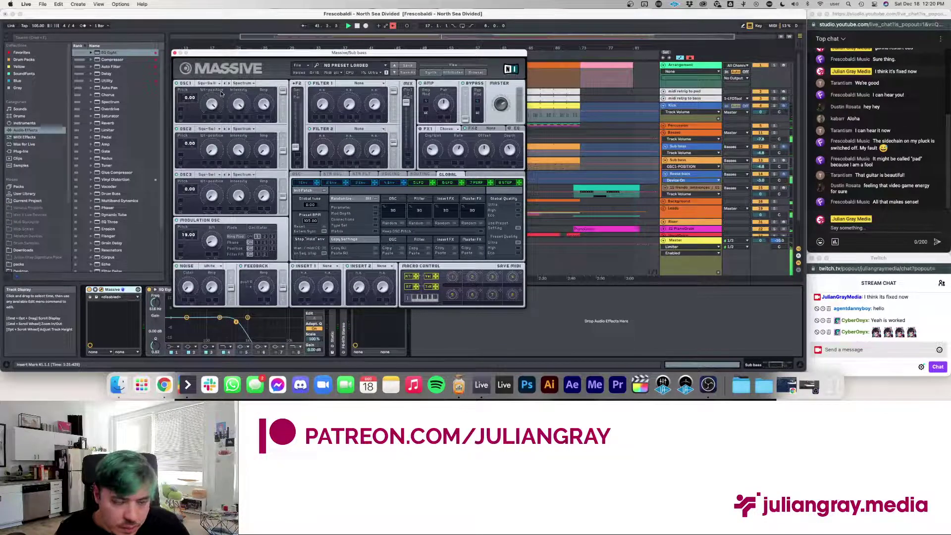
{"action": "key", "text": "space"}
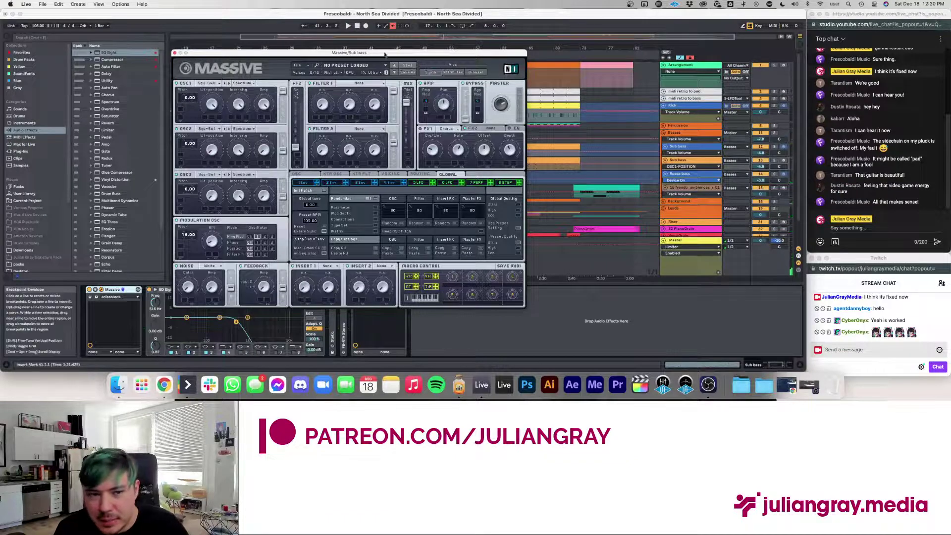
- Play the song from bar 33 with Massive's window moved off the arrangement, and show Massive's OSC settings
{"action": "left_click_drag", "start_coordinate": [385, 54], "coordinate": [750, 61]}
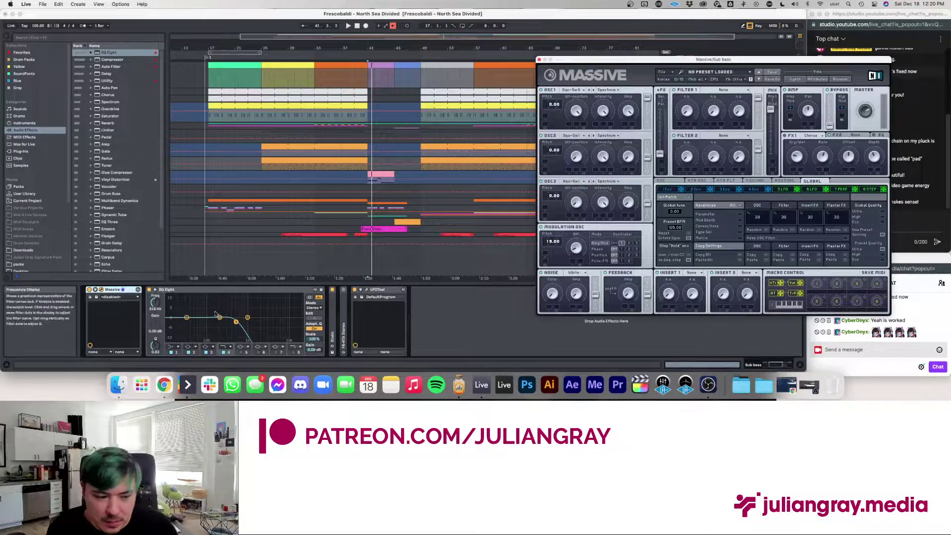
{"action": "left_click", "coordinate": [370, 117]}
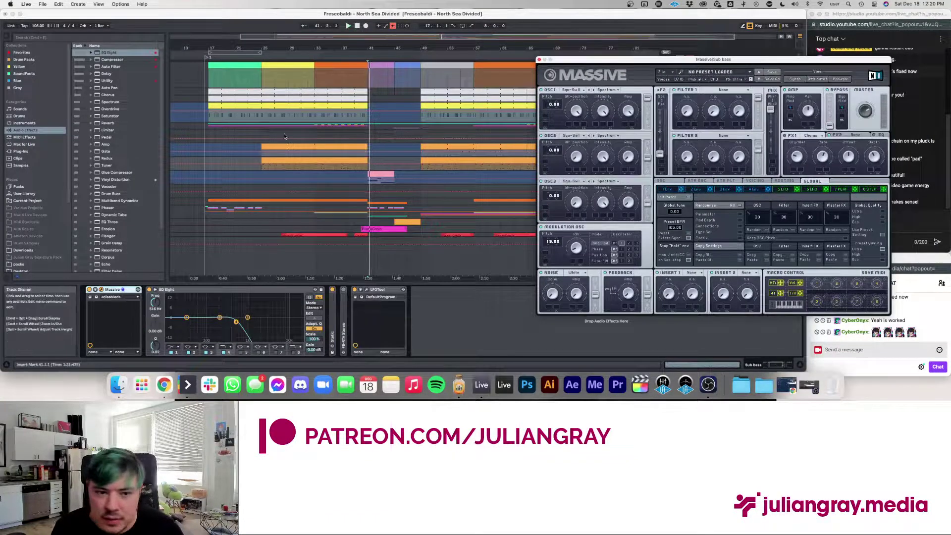
{"action": "left_click", "coordinate": [314, 119]}
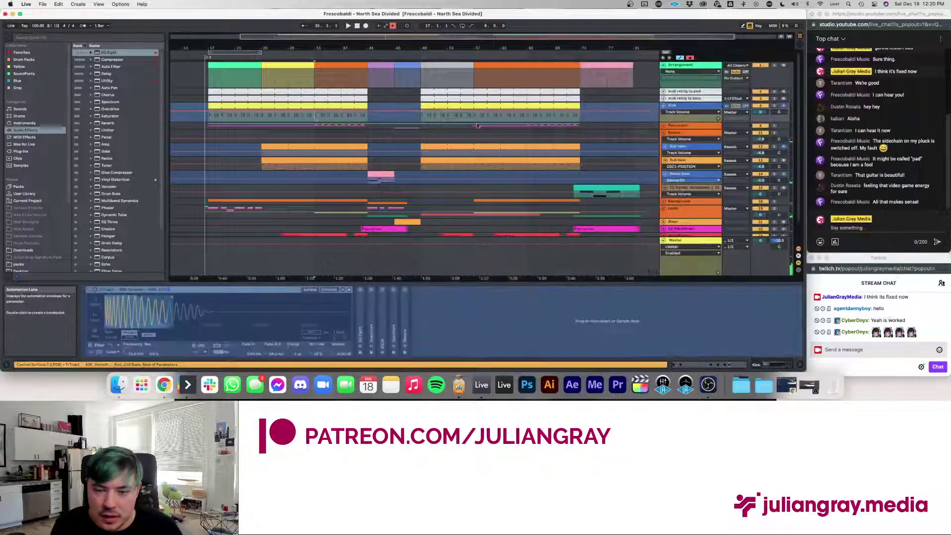
{"action": "left_click", "coordinate": [326, 166]}
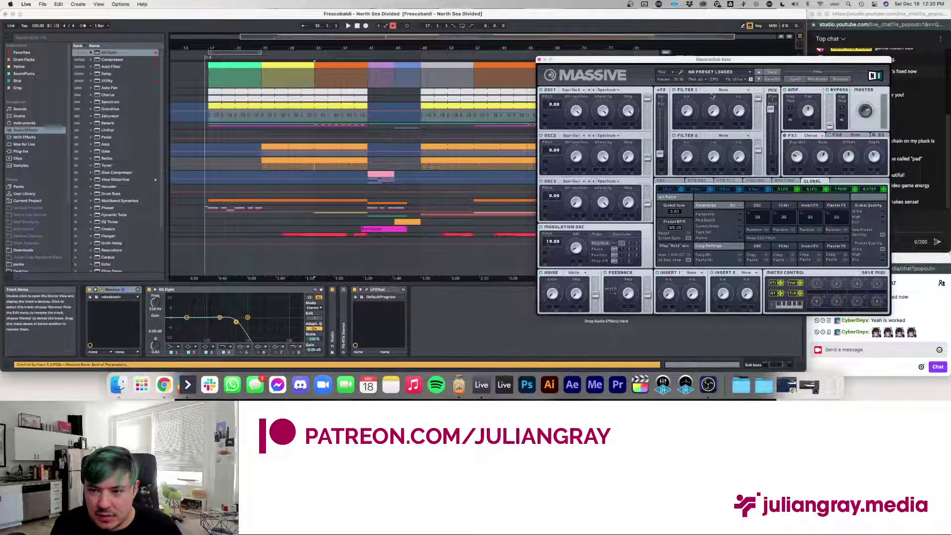
{"action": "key", "text": "space"}
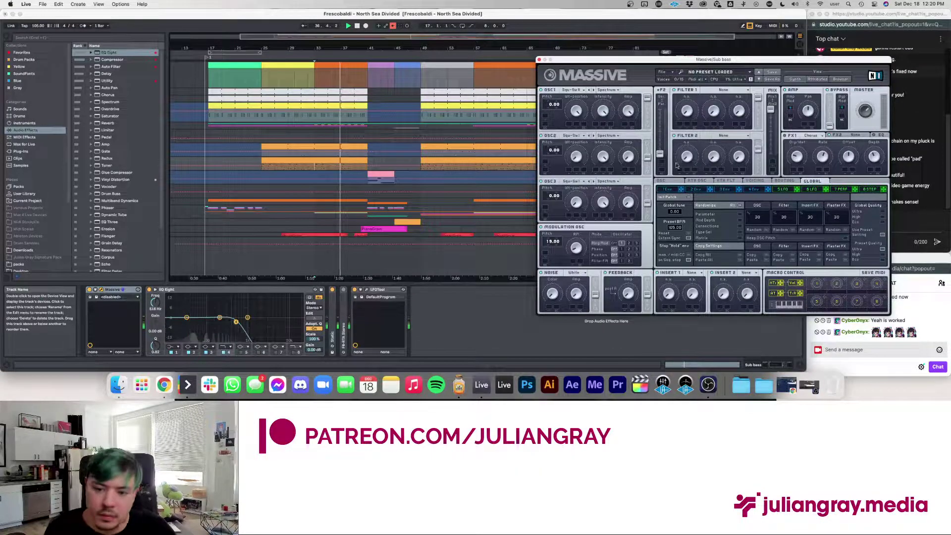
{"action": "left_click", "coordinate": [669, 182]}
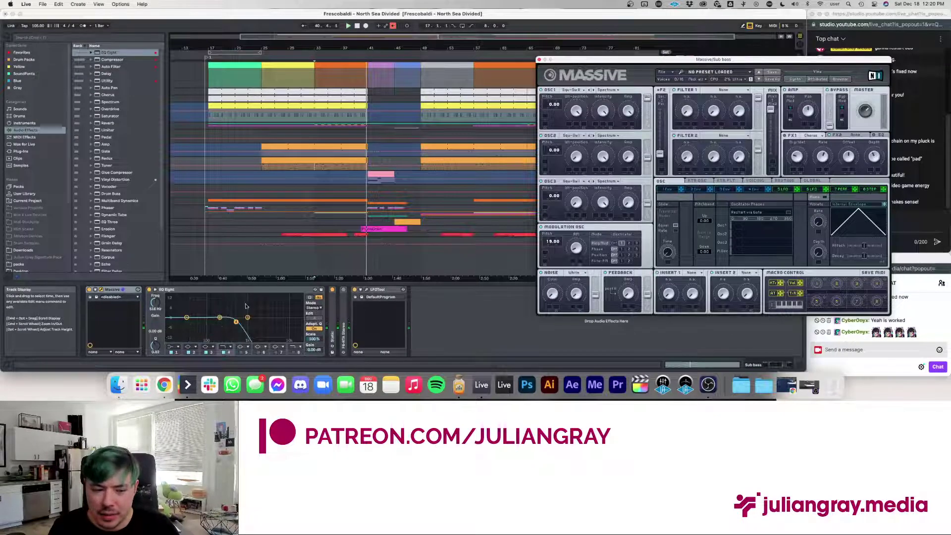
- Set the low-pass band in the Sub bass copy's EQ Eight to about 790 Hz during playback, after trying about 2 kHz, and close Massive
{"action": "left_click_drag", "start_coordinate": [236, 322], "coordinate": [260, 325]}
{"action": "key", "text": "space"}
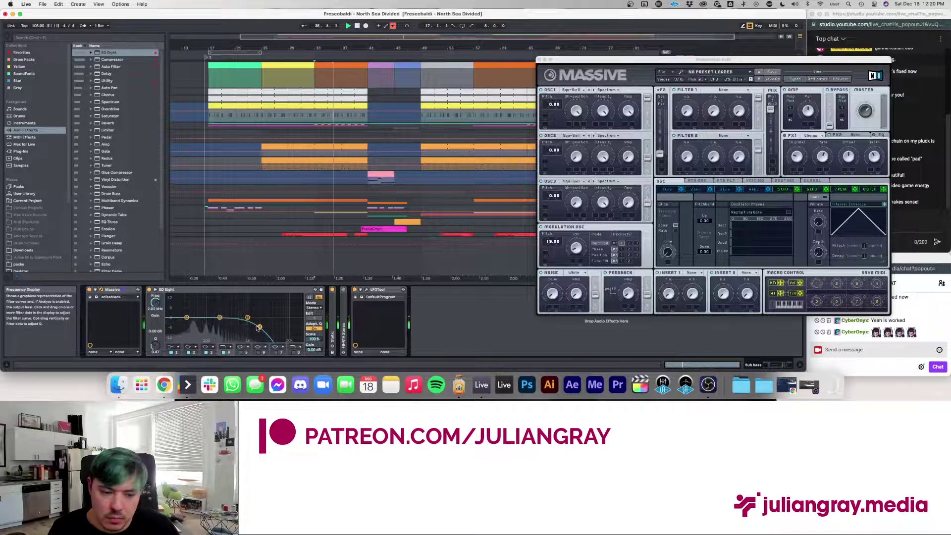
{"action": "left_click_drag", "start_coordinate": [258, 327], "coordinate": [244, 320]}
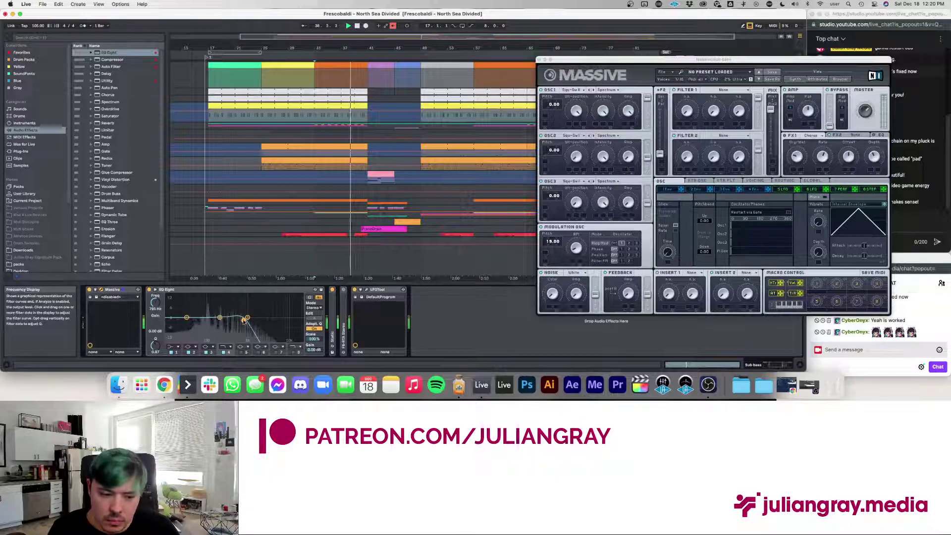
{"action": "left_click_drag", "start_coordinate": [630, 63], "coordinate": [594, 70]}
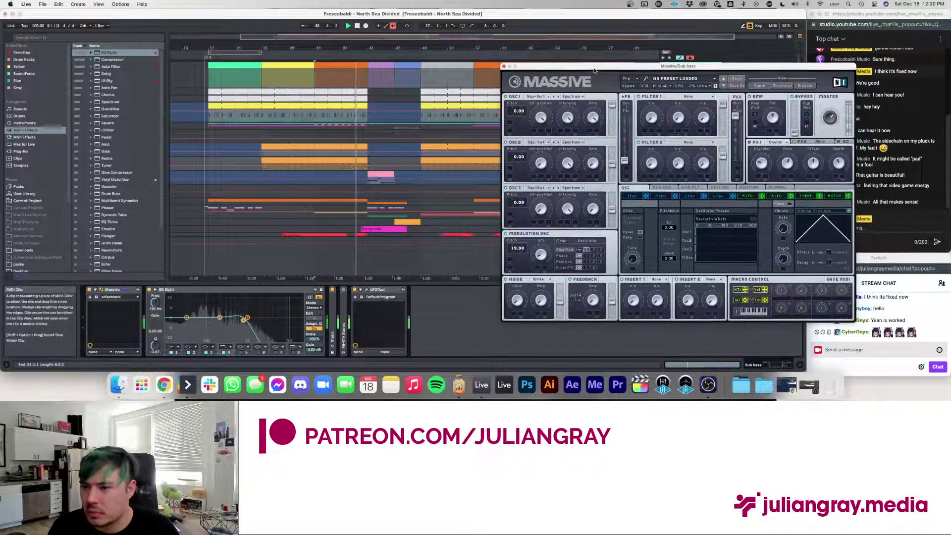
{"action": "left_click", "coordinate": [504, 68]}
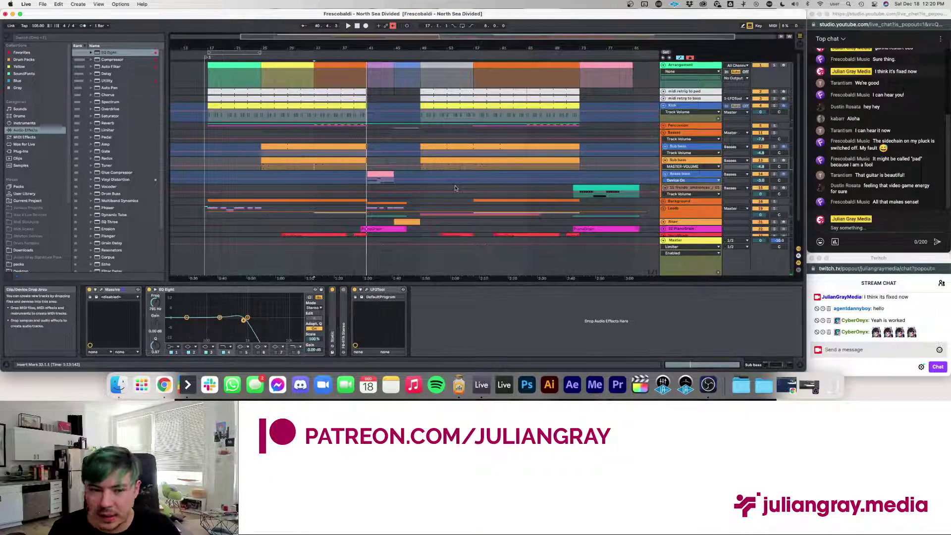
- Examine the notes of the Sub bass copy's clip at bars 25 to 41 in an enlarged note editor
{"action": "left_click", "coordinate": [289, 160]}
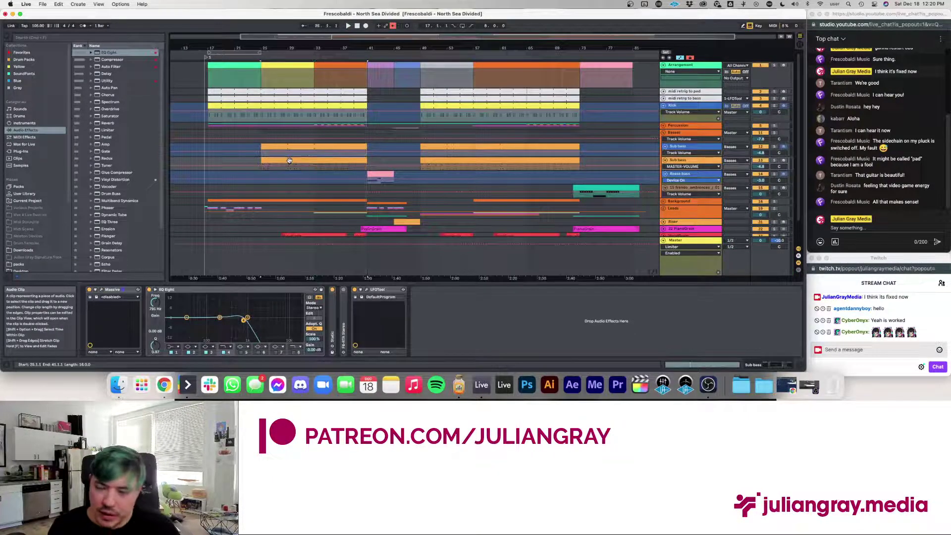
{"action": "double_click", "coordinate": [290, 160]}
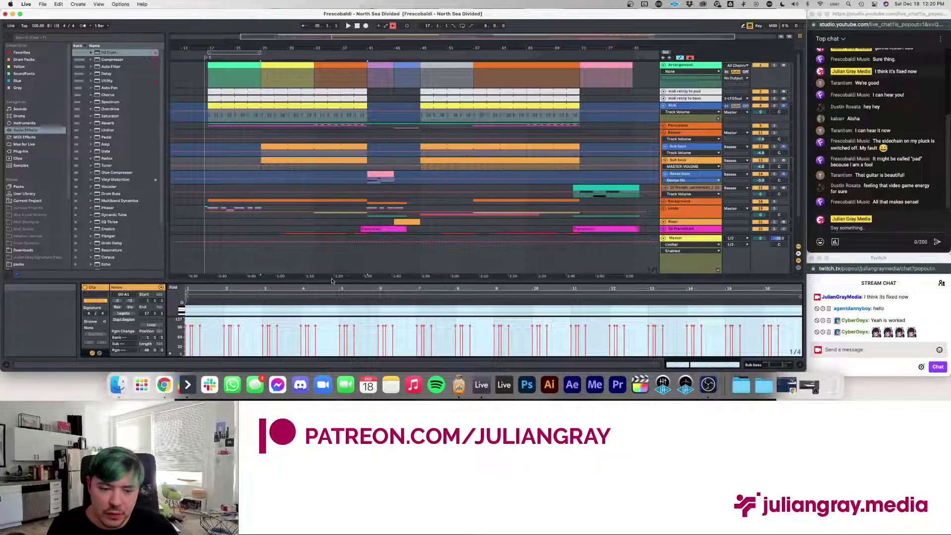
{"action": "left_click_drag", "start_coordinate": [328, 283], "coordinate": [328, 227]}
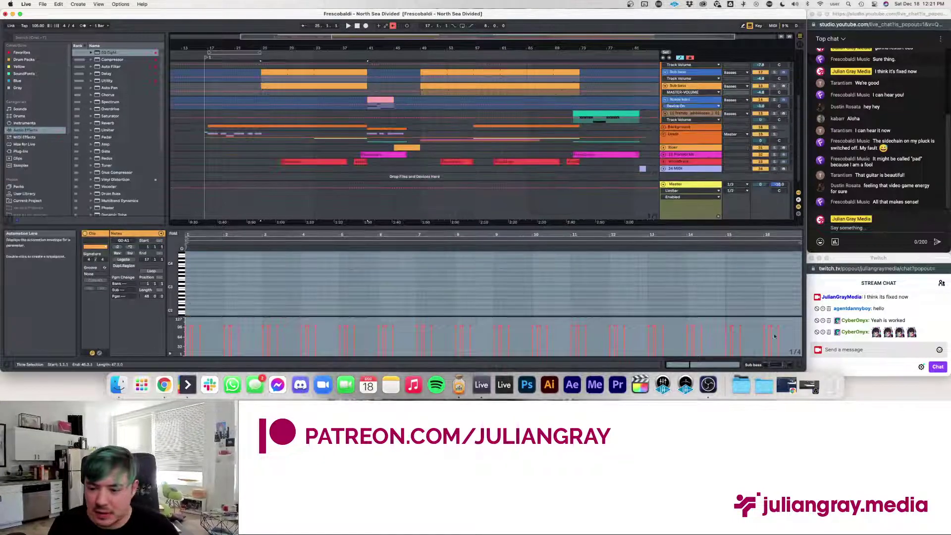
{"action": "key", "text": "shift+Tab"}
{"action": "scroll", "coordinate": [313, 139], "scroll_direction": "up", "scroll_amount": 5}
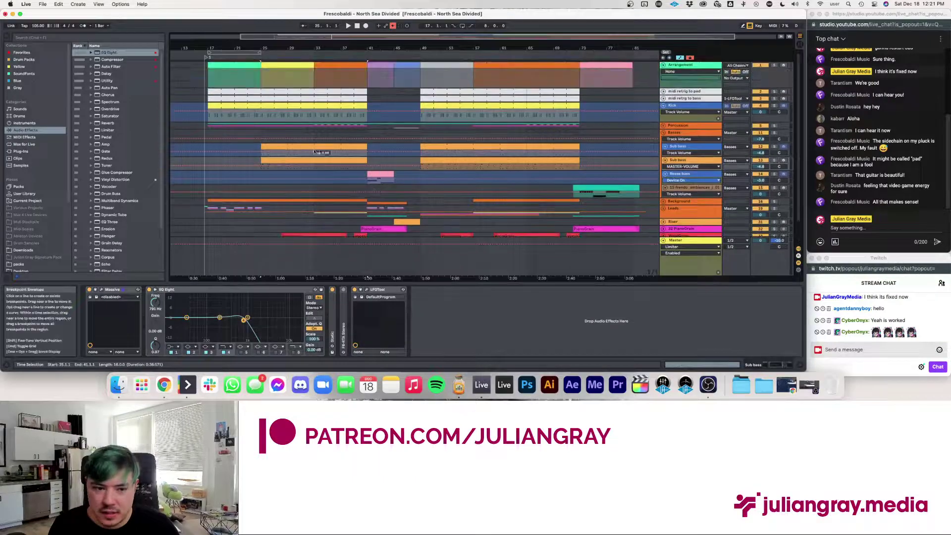
- Insert a new MIDI track directly below the Sub bass copy and load Serum on it
{"action": "left_click", "coordinate": [310, 132]}
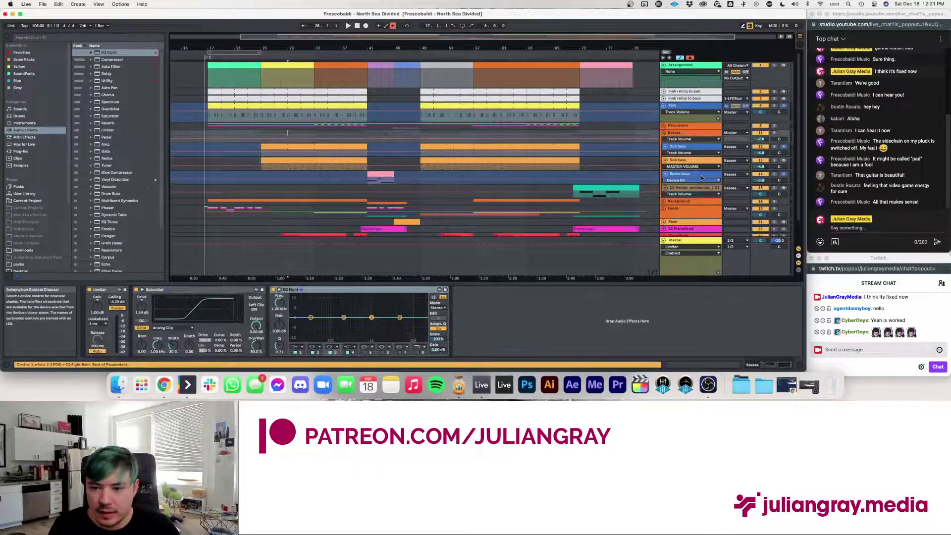
{"action": "left_click", "coordinate": [681, 160]}
{"action": "right_click", "coordinate": [682, 159]}
{"action": "left_click", "coordinate": [671, 160]}
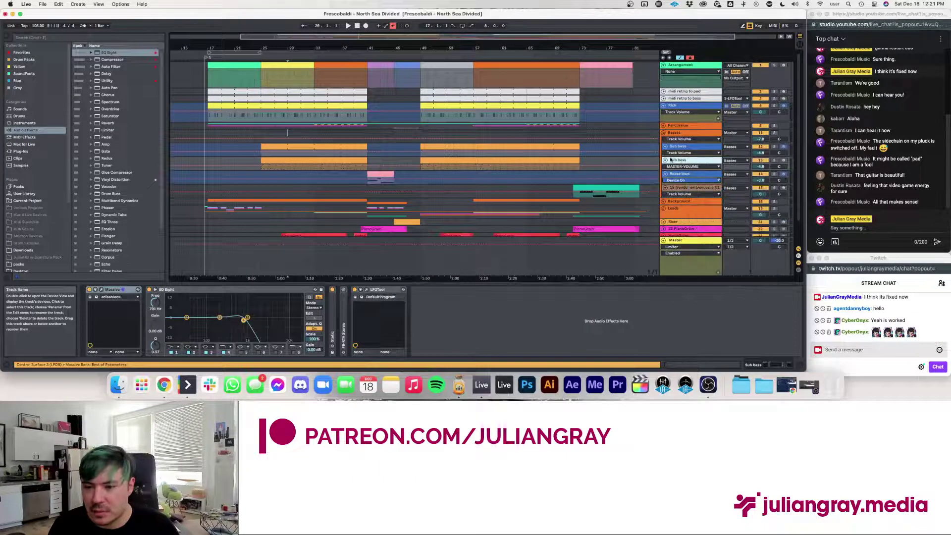
{"action": "left_click", "coordinate": [666, 160]}
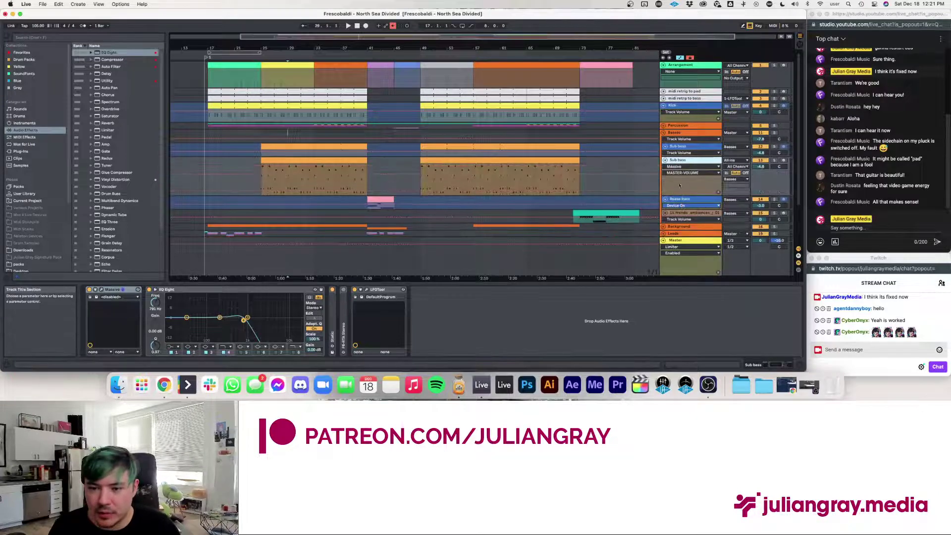
{"action": "right_click", "coordinate": [678, 161]}
{"action": "left_click", "coordinate": [548, 157]}
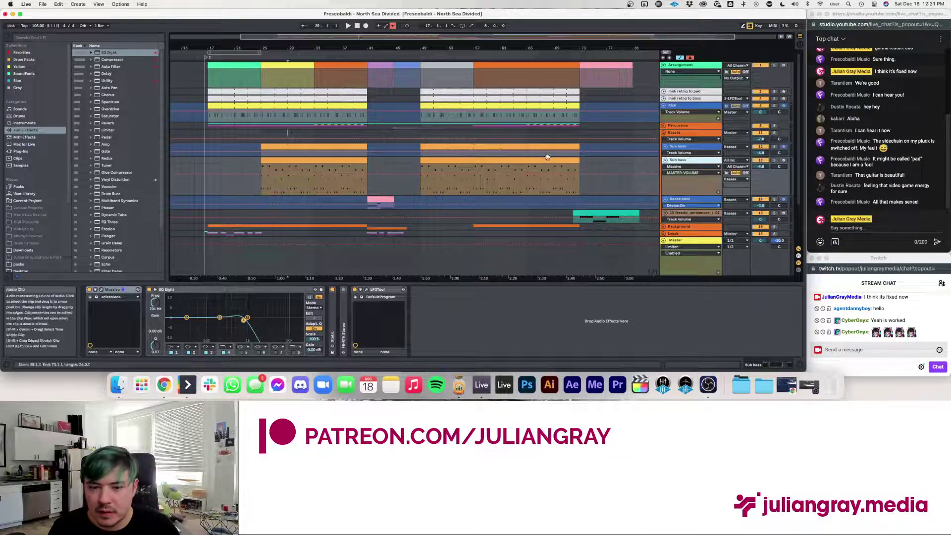
{"action": "right_click", "coordinate": [685, 159]}
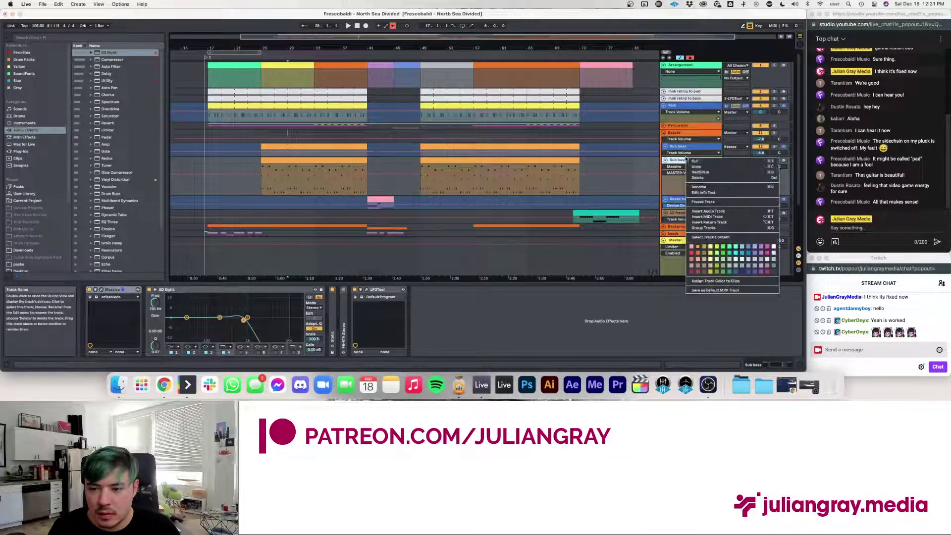
{"action": "left_click", "coordinate": [707, 217]}
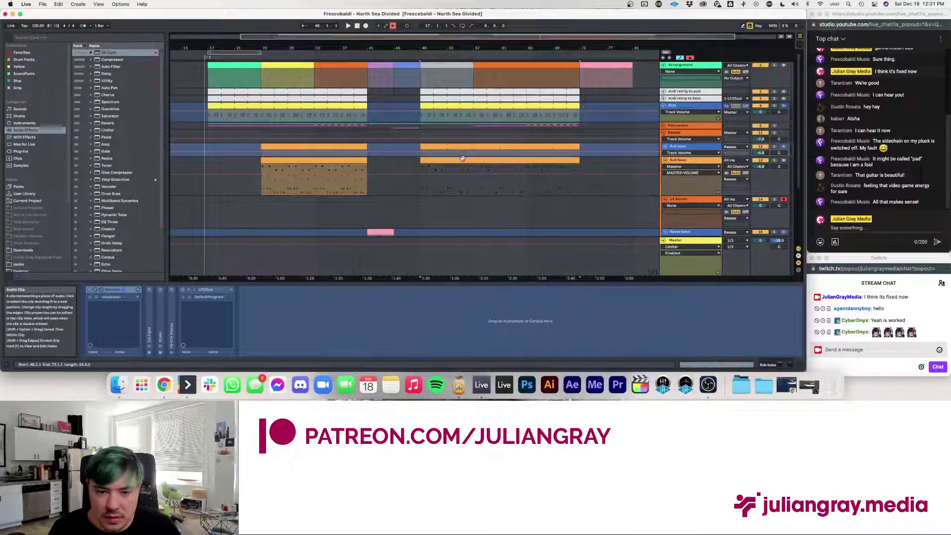
- Copy the Sub bass copy's clip at bars 49 to 73 onto the Serum track and delete its higher notes
{"action": "left_click_drag", "start_coordinate": [462, 168], "coordinate": [456, 212]}
{"action": "left_click_drag", "start_coordinate": [270, 282], "coordinate": [270, 121]}
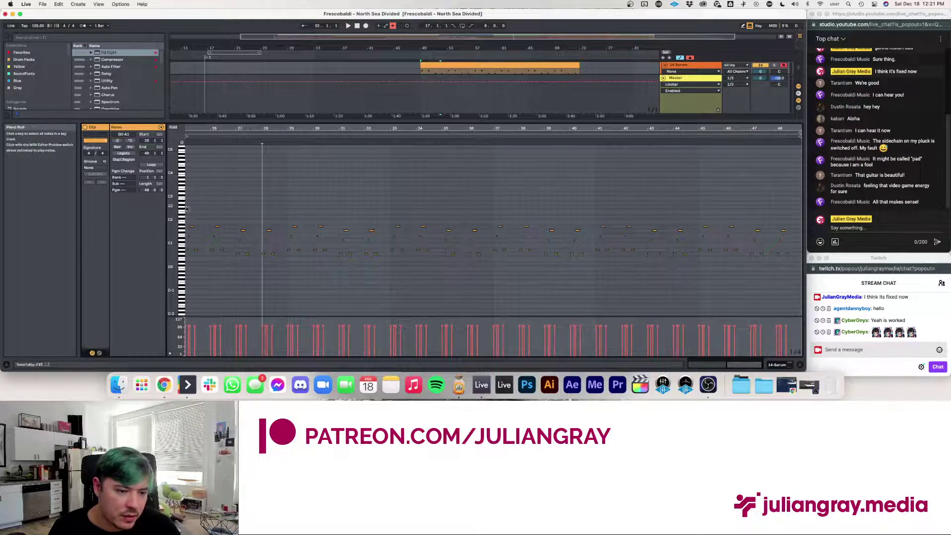
{"action": "left_click_drag", "start_coordinate": [188, 207], "coordinate": [531, 240]}
{"action": "key", "text": "Delete"}
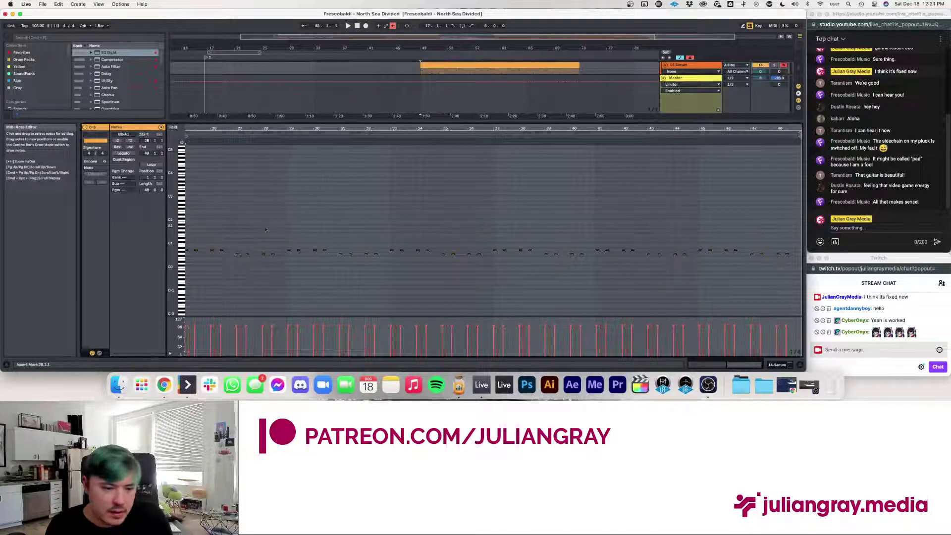
- Delete the repeated low notes in the Serum clip, keeping only the first note of each of the two pitches
{"action": "left_click_drag", "start_coordinate": [193, 246], "coordinate": [286, 270]}
{"action": "key", "text": "Delete"}
{"action": "key", "text": "Delete"}
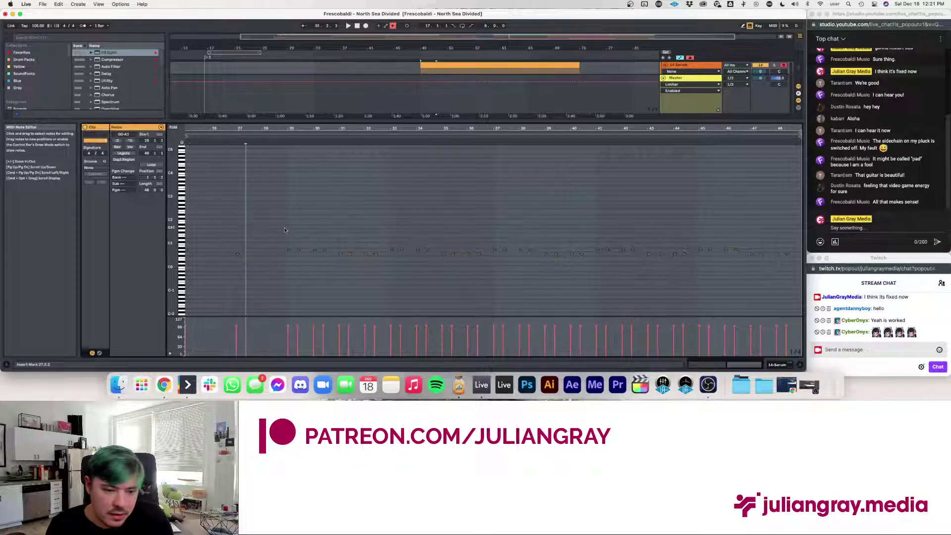
{"action": "left_click_drag", "start_coordinate": [285, 229], "coordinate": [801, 318]}
{"action": "key", "text": "Delete"}
- Apply Legato to the two remaining notes and shorten the second one to end at the clip's bar 29
{"action": "left_click_drag", "start_coordinate": [288, 234], "coordinate": [208, 286]}
{"action": "left_click", "coordinate": [124, 153]}
{"action": "left_click", "coordinate": [306, 255]}
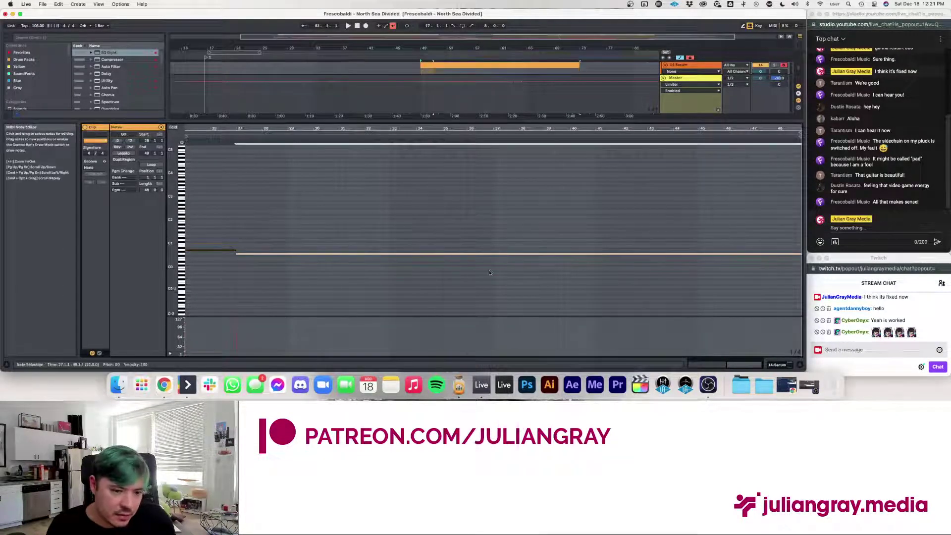
{"action": "left_click_drag", "start_coordinate": [801, 254], "coordinate": [187, 283]}
- Duplicate the two-note pattern repeatedly until it fills the Serum clip, and close the note editor
{"action": "key", "text": "ctrl+d"}
{"action": "key", "text": "ctrl+d"}
{"action": "key", "text": "ctrl+d"}
{"action": "key", "text": "ctrl+d"}
{"action": "key", "text": "ctrl+d"}
{"action": "key", "text": "ctrl+d"}
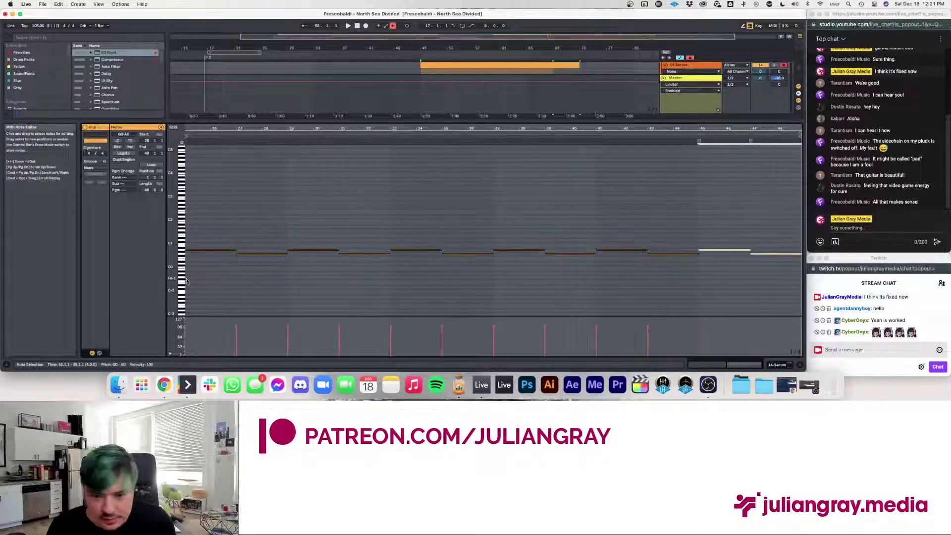
{"action": "key", "text": "shift+Tab"}
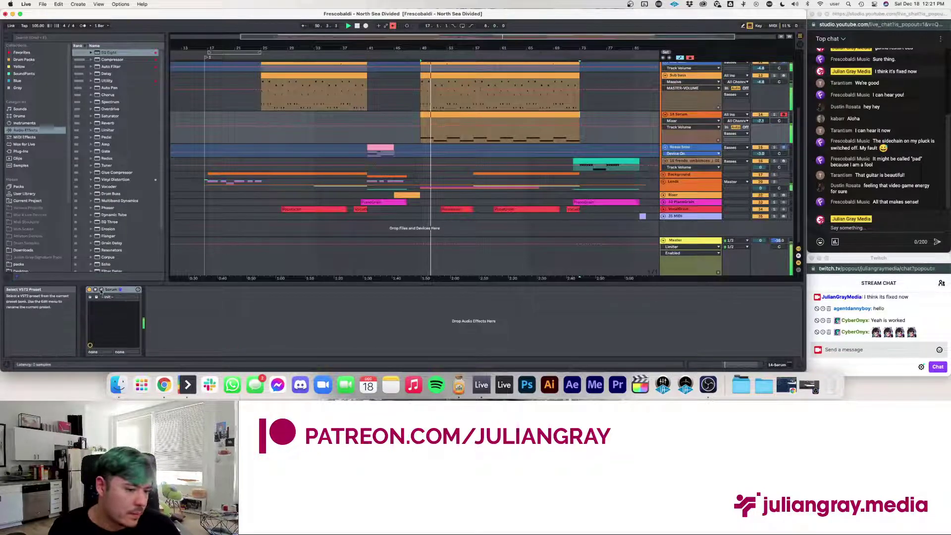
- Open Serum during playback, enable its MG Low 12 filter and lower the cutoff
{"action": "key", "text": "super+alt+p"}
{"action": "left_click", "coordinate": [581, 133]}
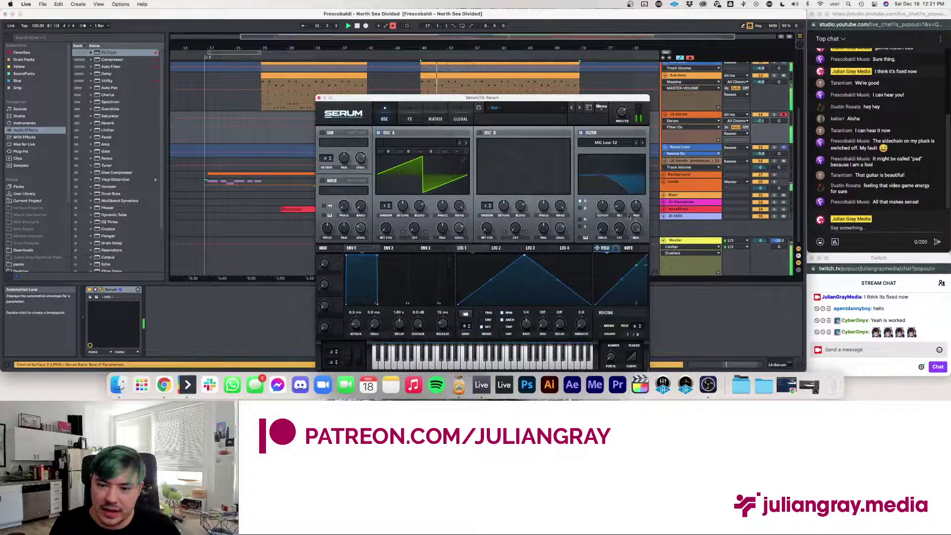
{"action": "left_click_drag", "start_coordinate": [602, 206], "coordinate": [601, 219]}
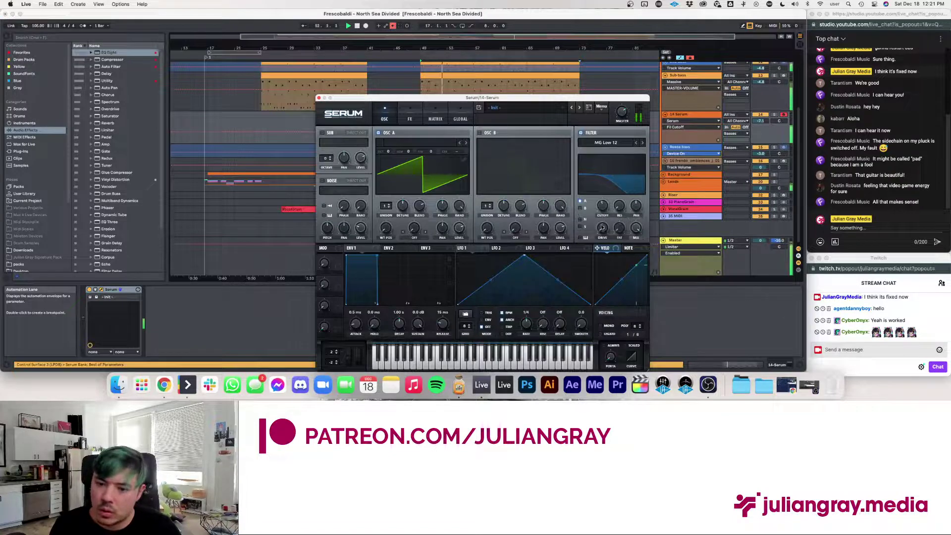
- Balance the Serum track's volume at about -7 dB while the song plays, close Serum's window and toggle the track's activator
{"action": "left_click_drag", "start_coordinate": [761, 120], "coordinate": [760, 116]}
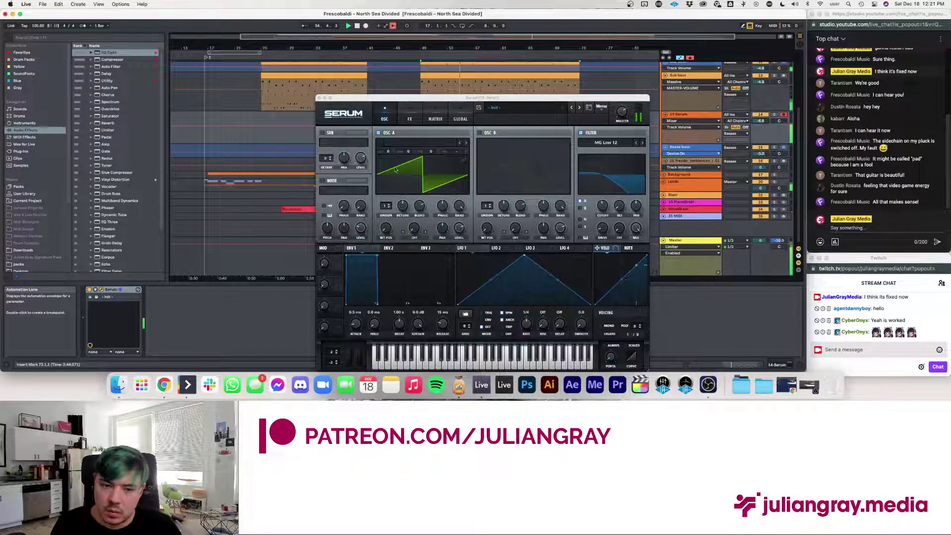
{"action": "left_click", "coordinate": [319, 98]}
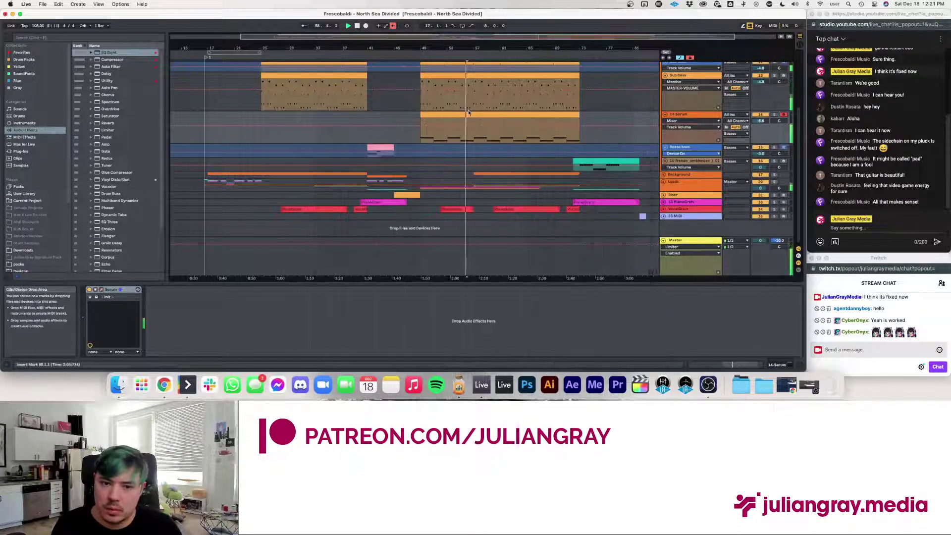
{"action": "left_click", "coordinate": [473, 116]}
{"action": "scroll", "coordinate": [473, 117], "scroll_direction": "up", "scroll_amount": 3}
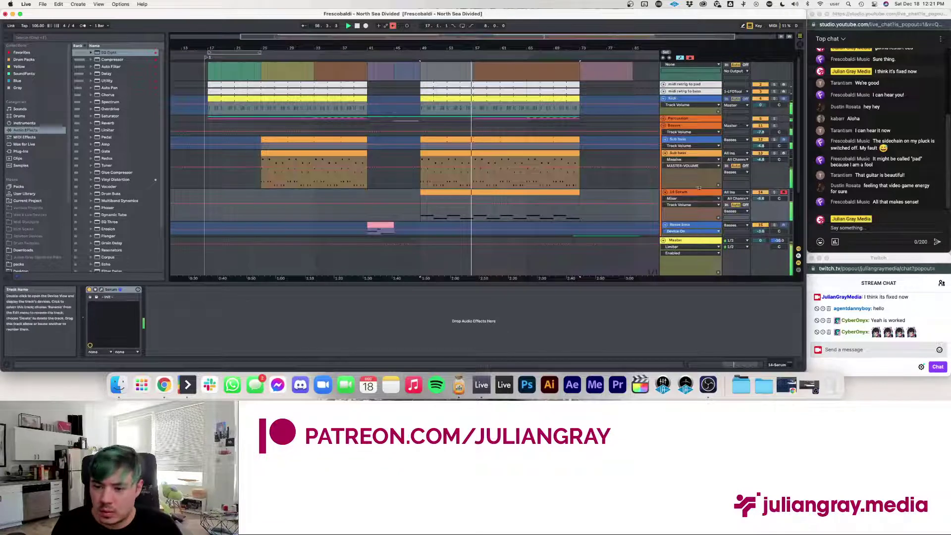
{"action": "left_click", "coordinate": [692, 152]}
{"action": "left_click", "coordinate": [691, 194]}
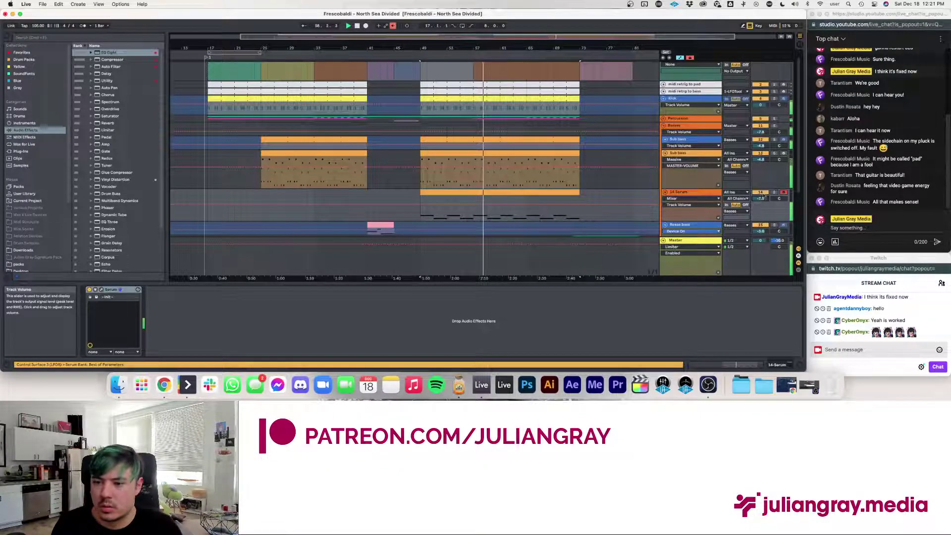
{"action": "left_click", "coordinate": [767, 194]}
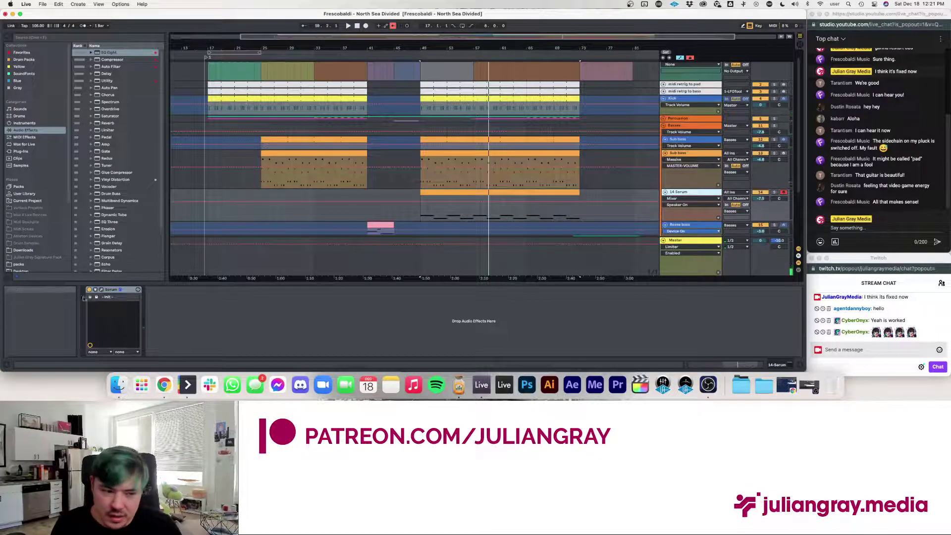
- Raise the unison voices of OSC A in Serum, adjust its detune and play the result from bar 49
{"action": "left_click", "coordinate": [101, 290]}
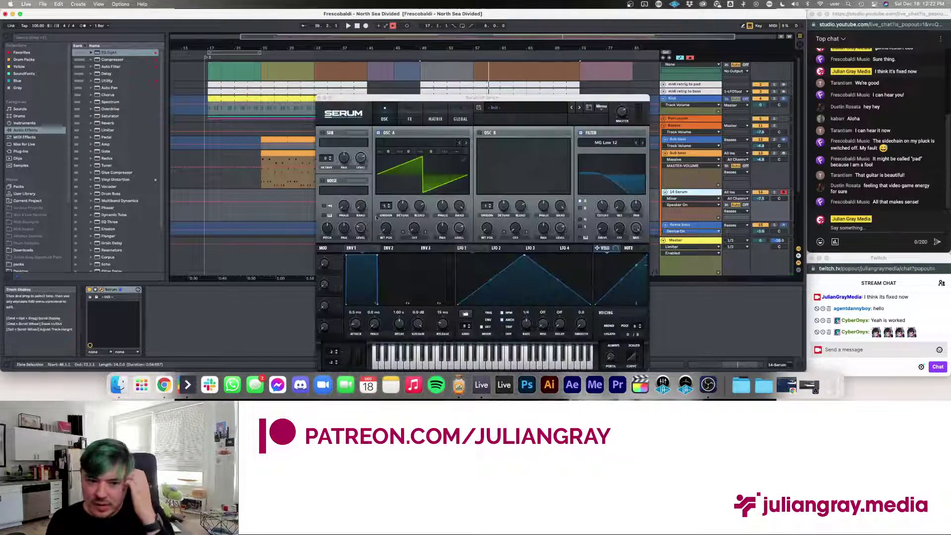
{"action": "left_click_drag", "start_coordinate": [385, 206], "coordinate": [400, 185]}
{"action": "left_click", "coordinate": [318, 98]}
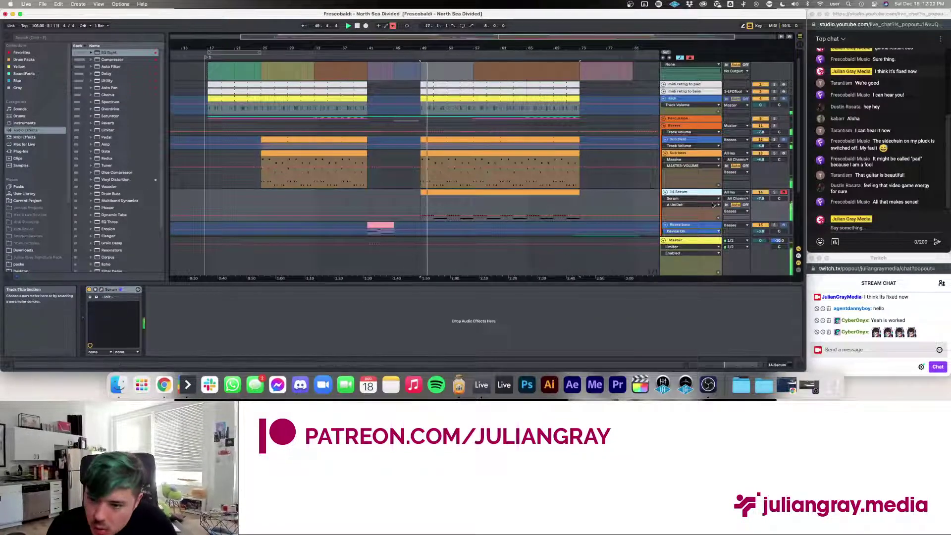
- Adjust the Serum track's volume during playback, change the unison voices of OSC A in Serum and close its window
{"action": "left_click", "coordinate": [91, 298]}
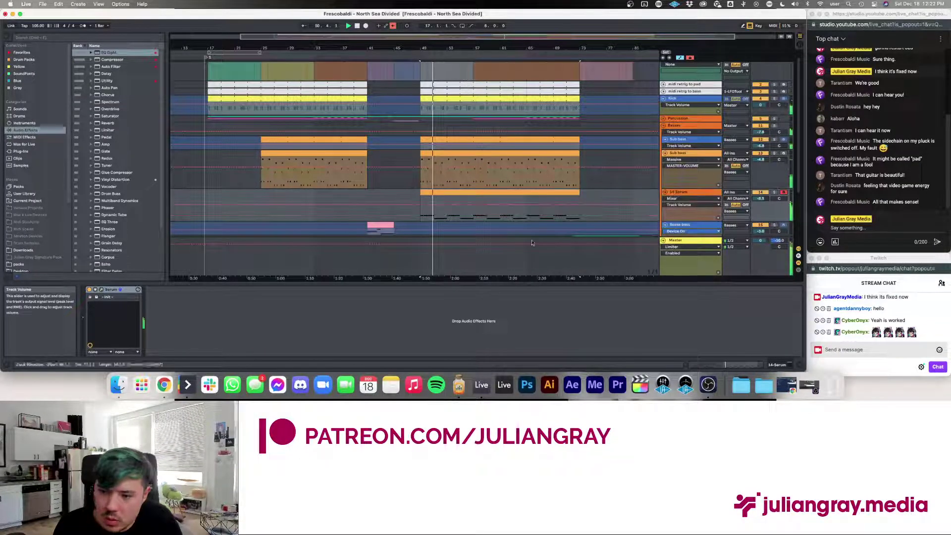
{"action": "left_click", "coordinate": [90, 297]}
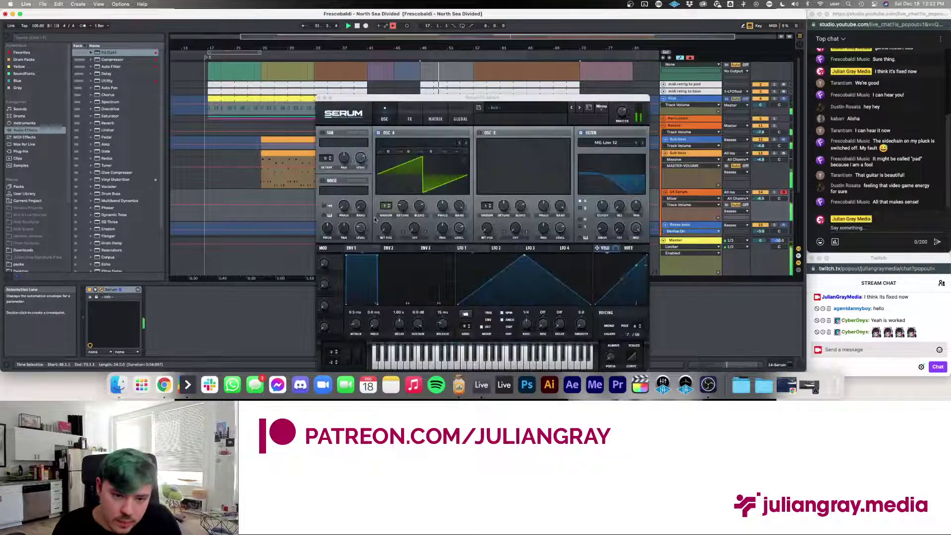
{"action": "left_click_drag", "start_coordinate": [385, 207], "coordinate": [385, 232]}
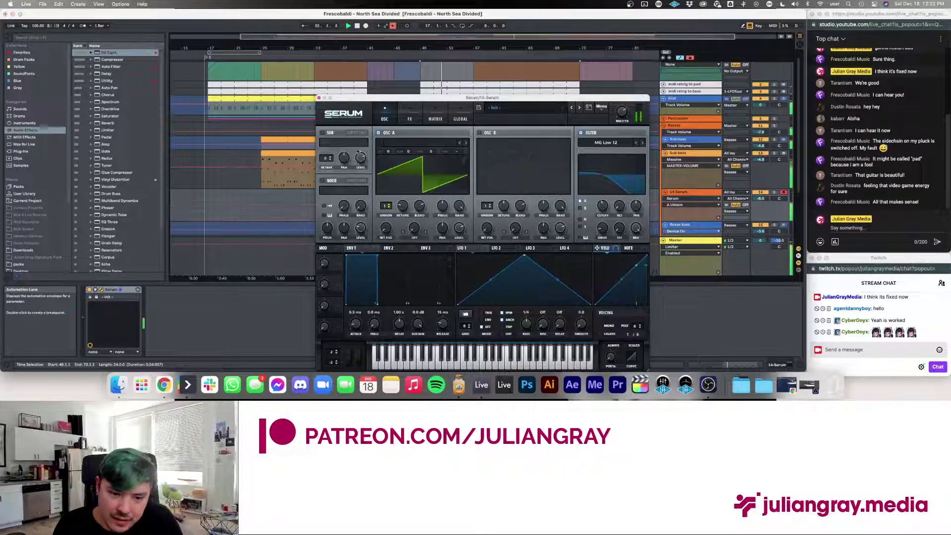
{"action": "left_click", "coordinate": [320, 97]}
{"action": "scroll", "coordinate": [672, 92], "scroll_direction": "up", "scroll_amount": 1}
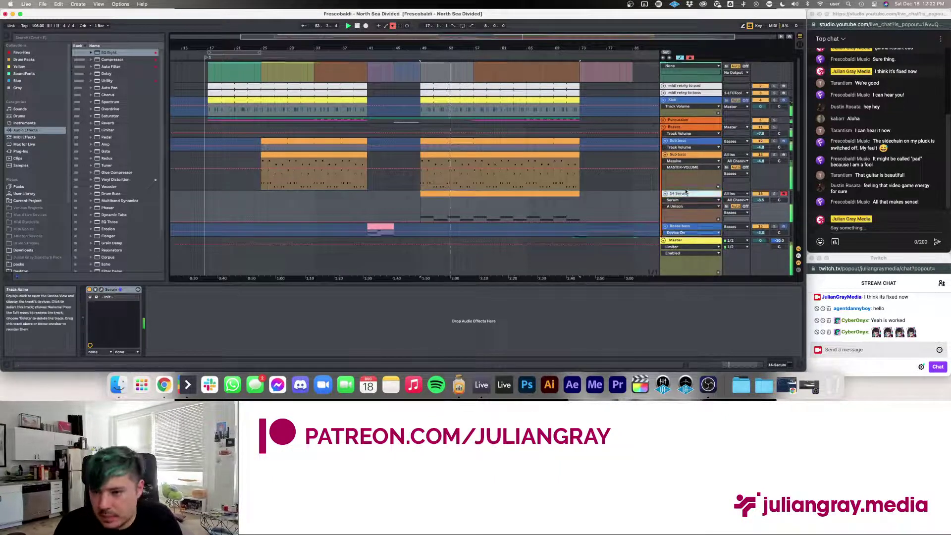
- Inspect the effect chains of the Kick, Percussion and Leads tracks during playback and unfold the Leads group
{"action": "left_click", "coordinate": [674, 105]}
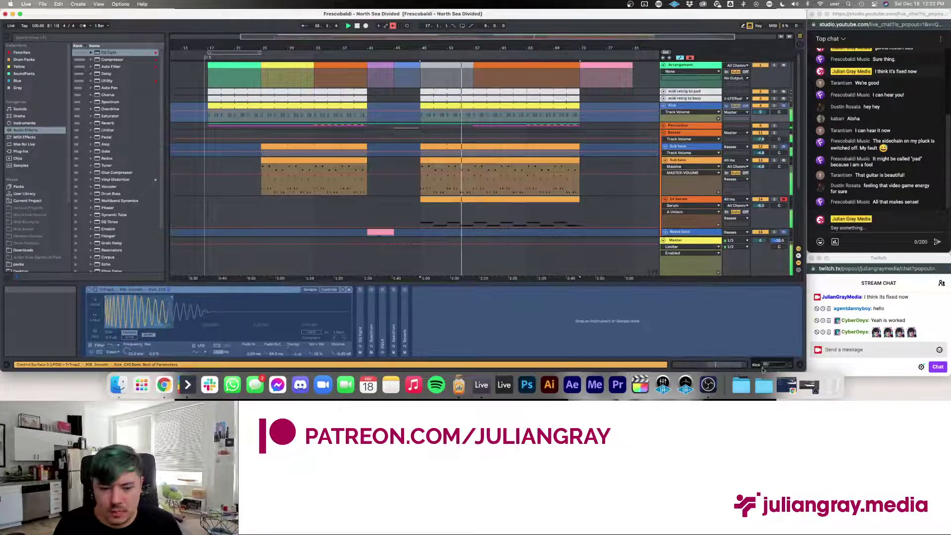
{"action": "left_click", "coordinate": [685, 127]}
{"action": "scroll", "coordinate": [679, 177], "scroll_direction": "down", "scroll_amount": 5}
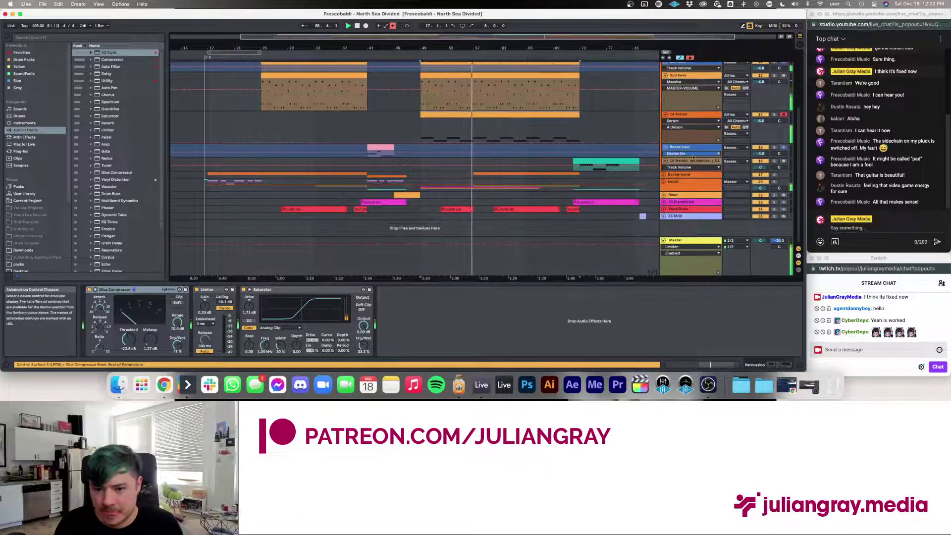
{"action": "left_click", "coordinate": [674, 182]}
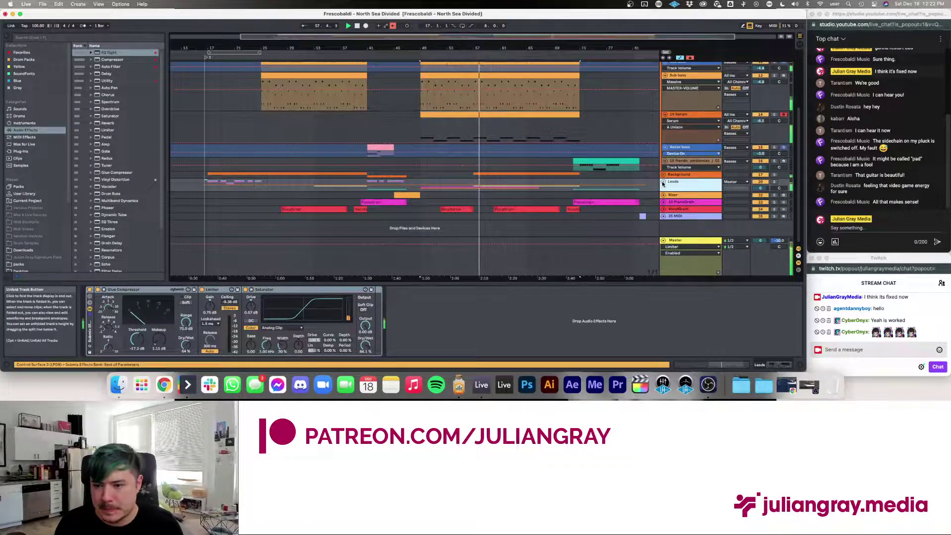
{"action": "left_click", "coordinate": [663, 183]}
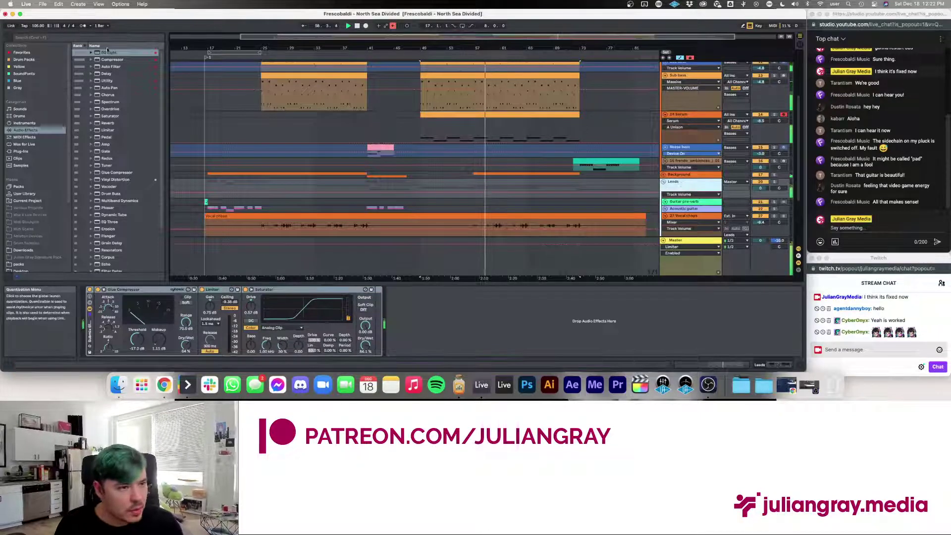
- Add an EQ Eight and a Compressor to the end of the Basses group's effect chain and lower the compressor's threshold
{"action": "scroll", "coordinate": [492, 140], "scroll_direction": "up", "scroll_amount": 2}
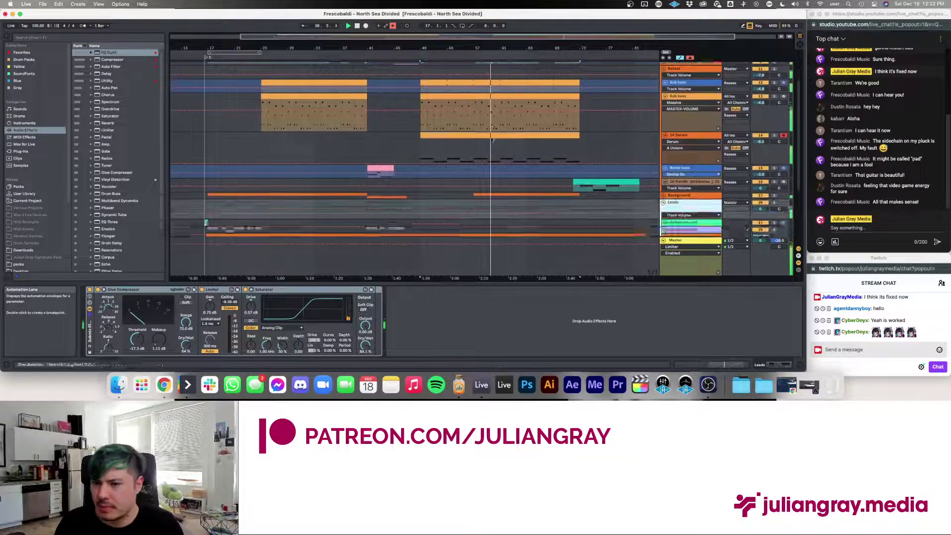
{"action": "scroll", "coordinate": [492, 141], "scroll_direction": "up", "scroll_amount": 2}
{"action": "double_click", "coordinate": [110, 52]}
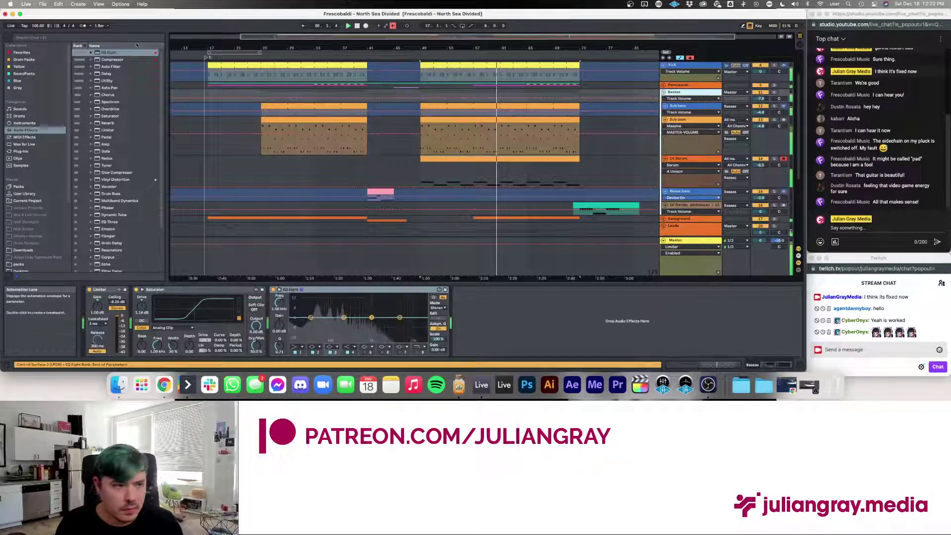
{"action": "double_click", "coordinate": [112, 59]}
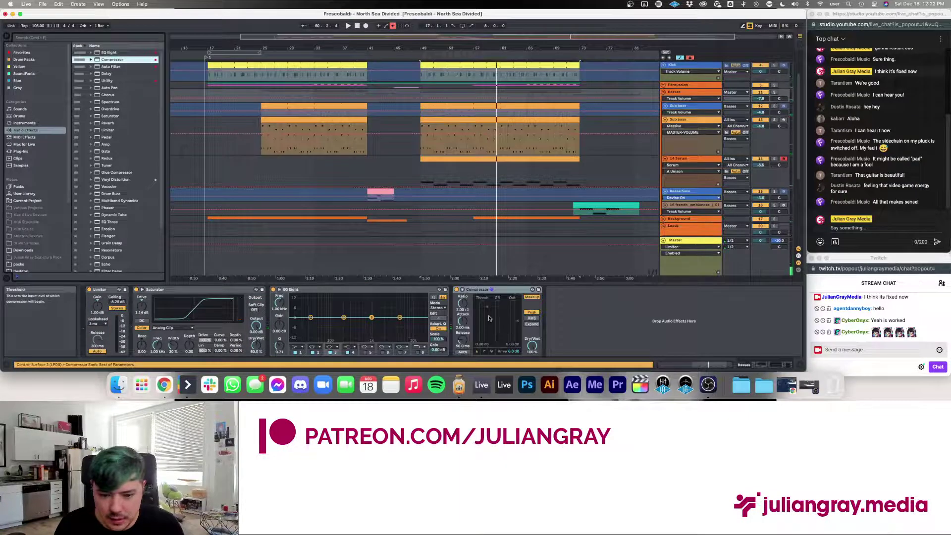
{"action": "left_click_drag", "start_coordinate": [488, 318], "coordinate": [488, 335]}
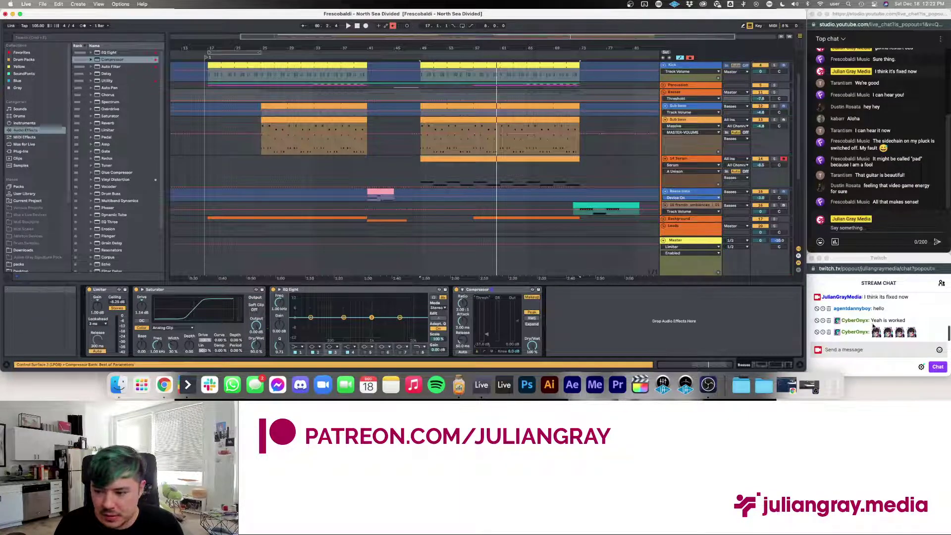
- Enable the compressor's sidechain with the Kick as input, shorten the attack to 0.01 ms and turn on the sidechain EQ
{"action": "left_click", "coordinate": [463, 290]}
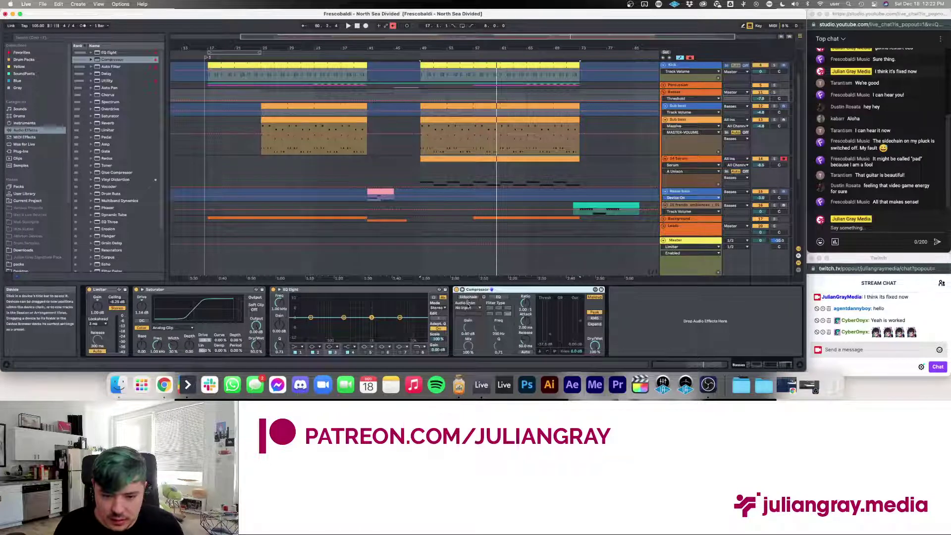
{"action": "left_click", "coordinate": [468, 297]}
{"action": "left_click", "coordinate": [466, 307]}
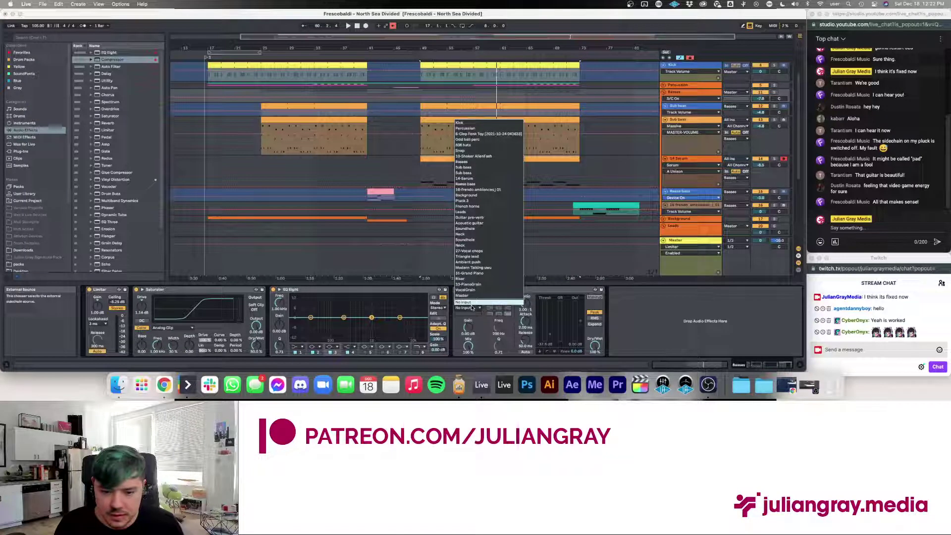
{"action": "left_click", "coordinate": [461, 122]}
{"action": "left_click_drag", "start_coordinate": [526, 327], "coordinate": [525, 347]}
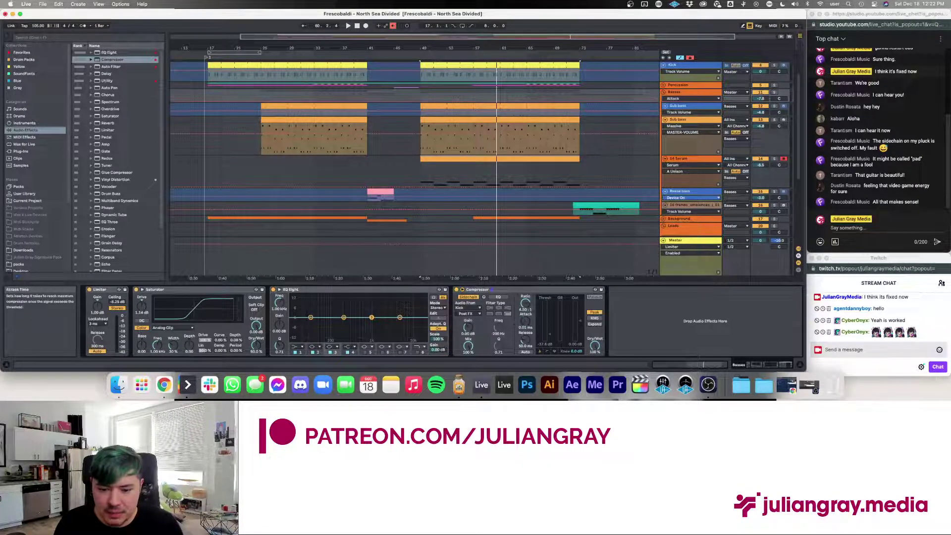
{"action": "left_click", "coordinate": [500, 297]}
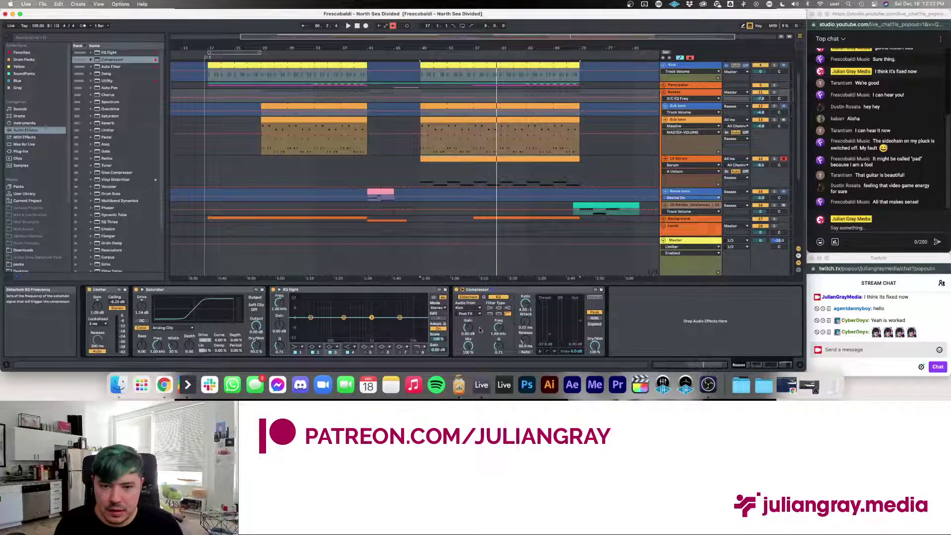
- Play the song from bar 49 and adjust the Basses compressor's threshold and output gain while listening
{"action": "key", "text": "space"}
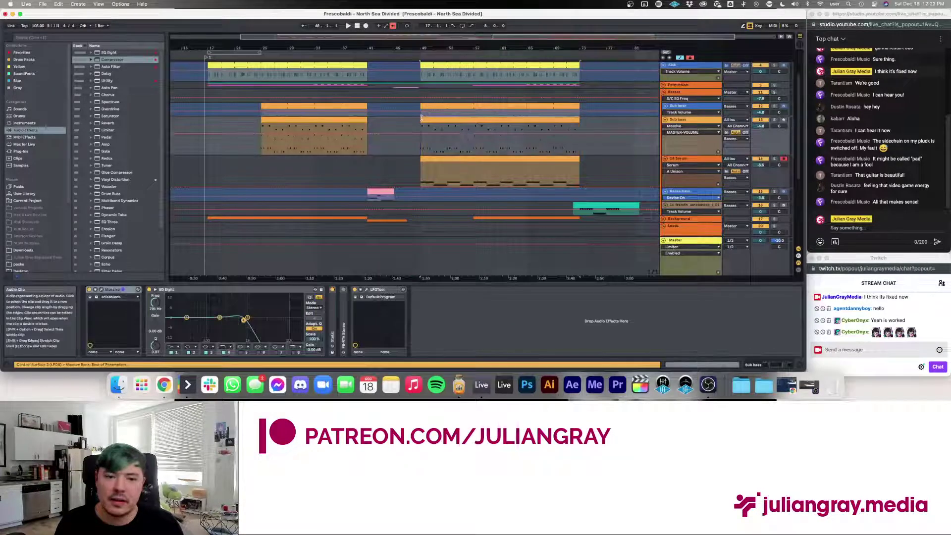
{"action": "left_click", "coordinate": [416, 91]}
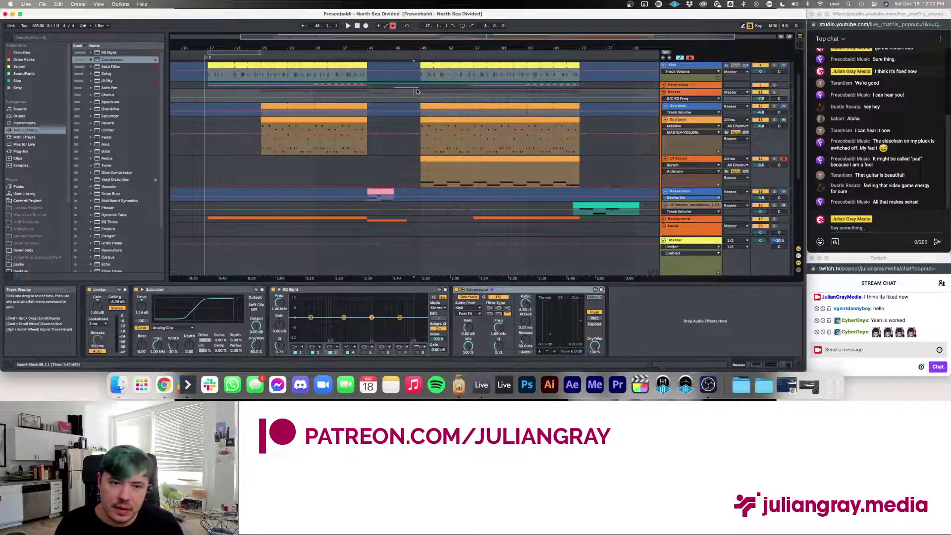
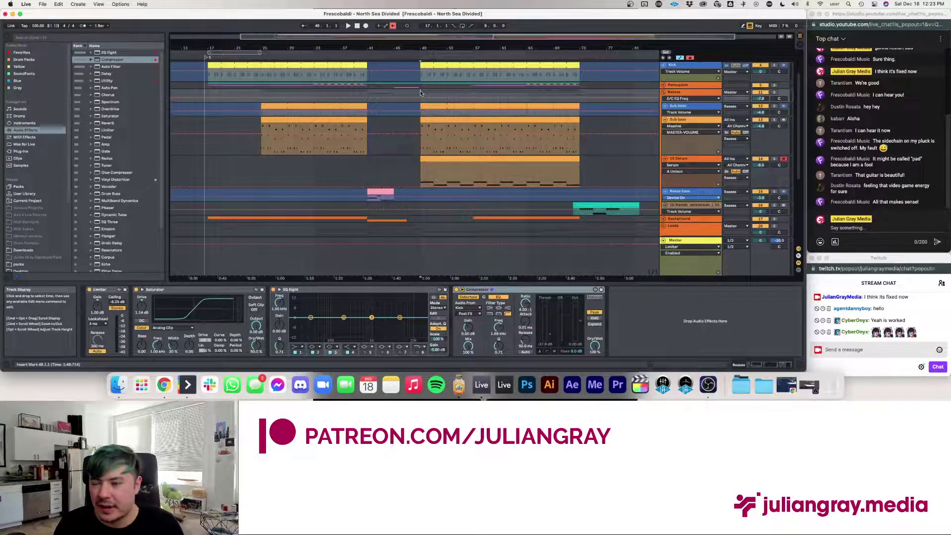
{"action": "key", "text": "space"}
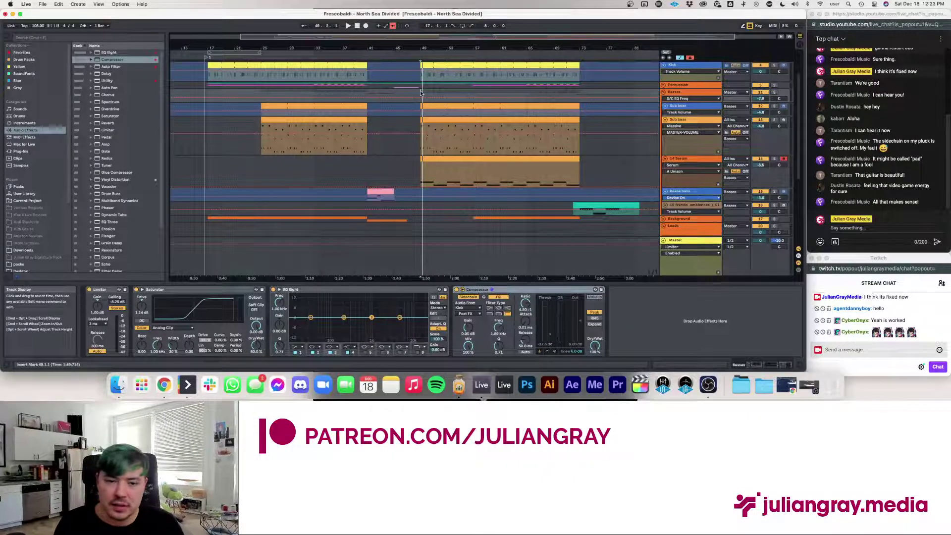
{"action": "key", "text": "space"}
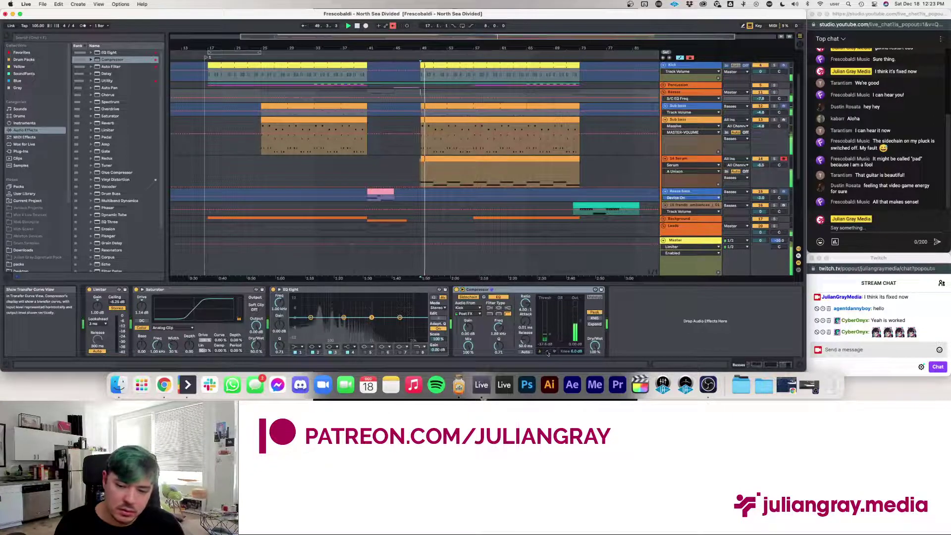
{"action": "left_click_drag", "start_coordinate": [547, 352], "coordinate": [548, 366]}
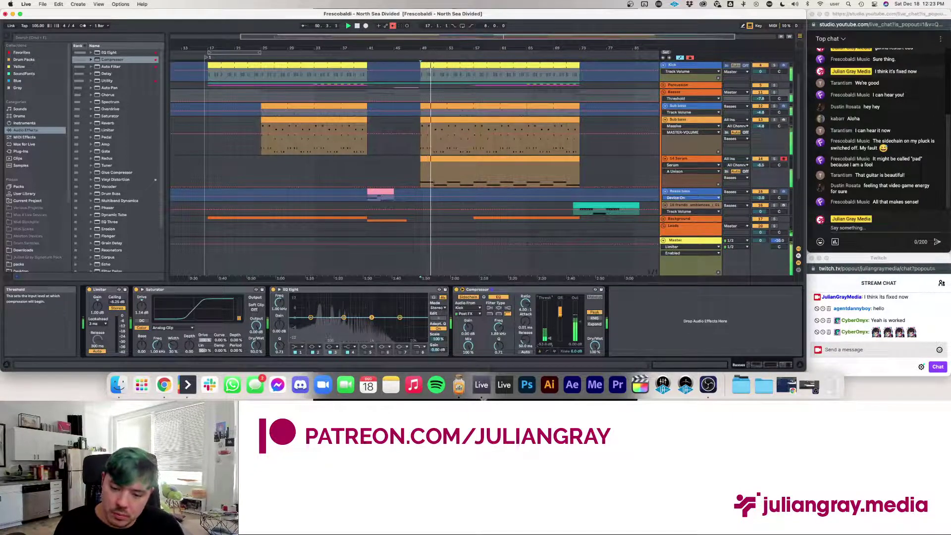
{"action": "left_click_drag", "start_coordinate": [575, 322], "coordinate": [575, 329]}
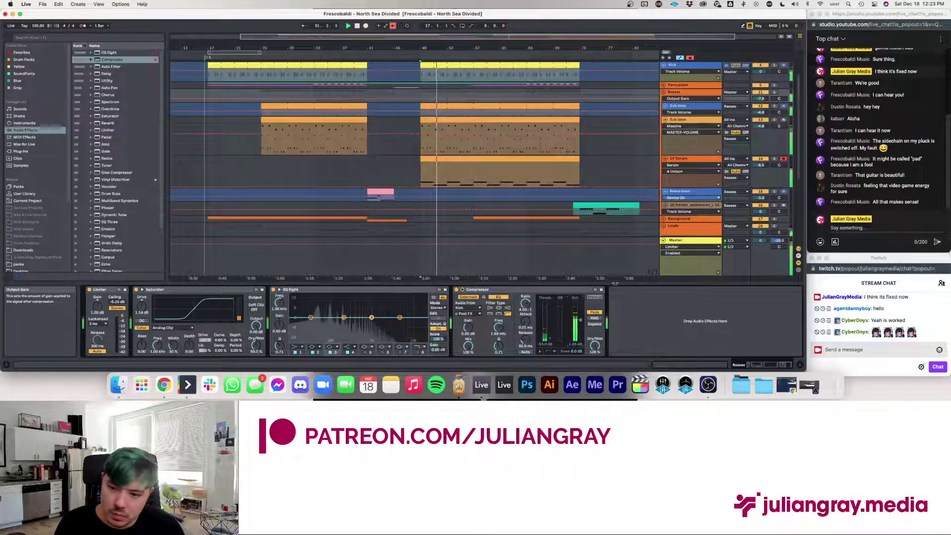
- Adjust the Serum track's volume, fine-tune the filter cutoff in Serum and close its window
{"action": "left_click", "coordinate": [709, 161]}
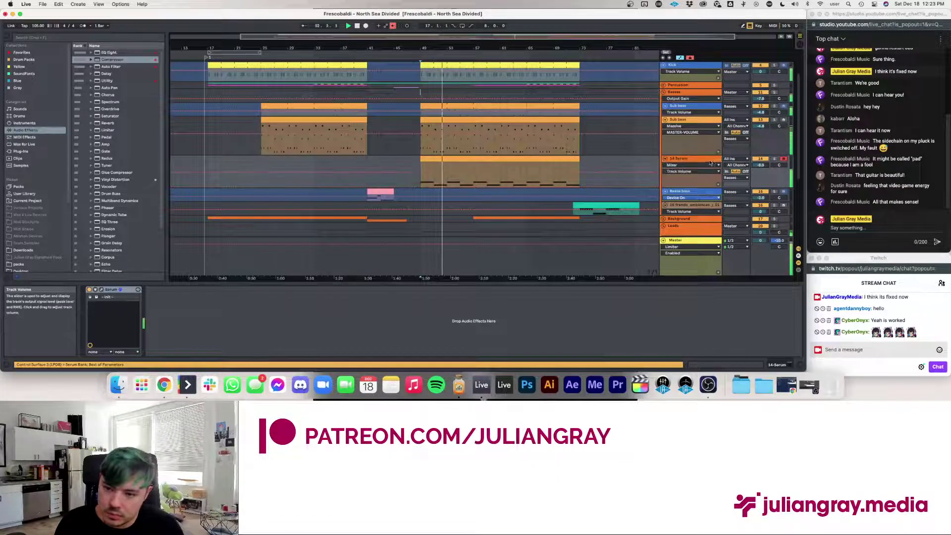
{"action": "left_click", "coordinate": [102, 290]}
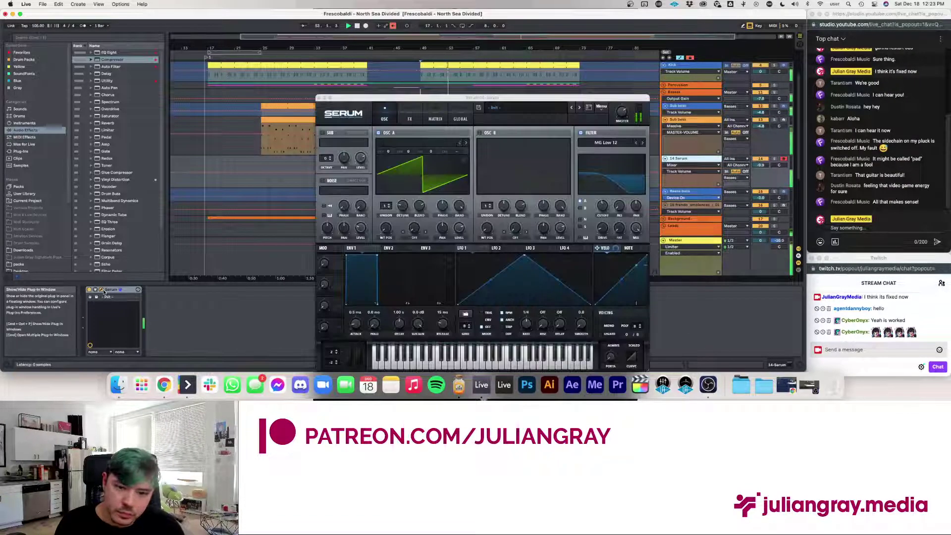
{"action": "left_click", "coordinate": [603, 205]}
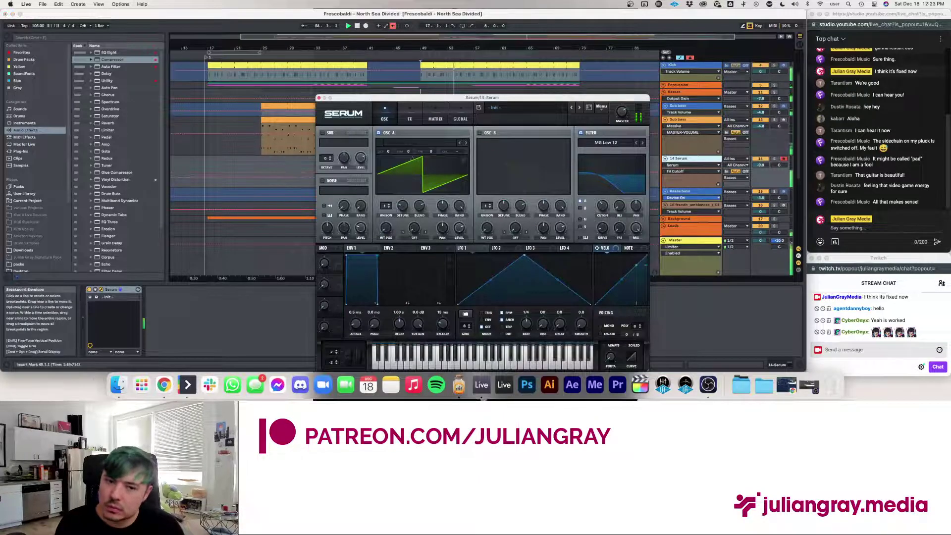
{"action": "left_click", "coordinate": [320, 98]}
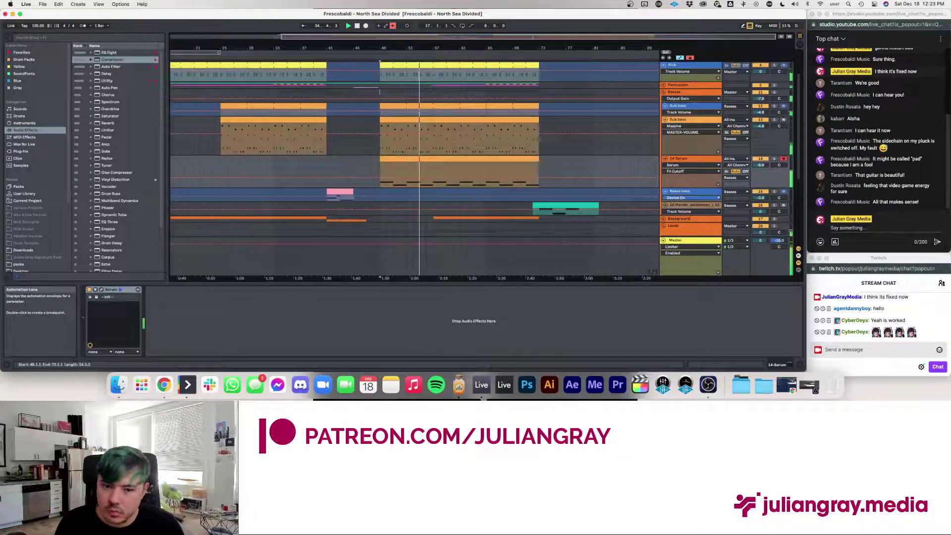
- Examine the device chains of the Sub bass, Leads, Modern Talking and Vocal chops tracks while the song plays
{"action": "left_click", "coordinate": [483, 159]}
{"action": "left_click", "coordinate": [487, 152]}
{"action": "scroll", "coordinate": [491, 153], "scroll_direction": "down", "scroll_amount": 3}
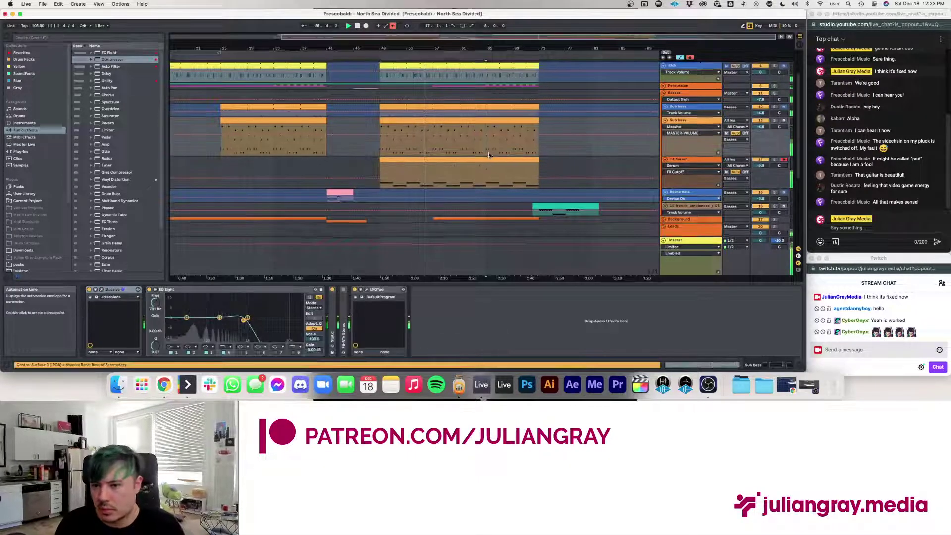
{"action": "left_click", "coordinate": [706, 180]}
{"action": "scroll", "coordinate": [709, 171], "scroll_direction": "down", "scroll_amount": 3}
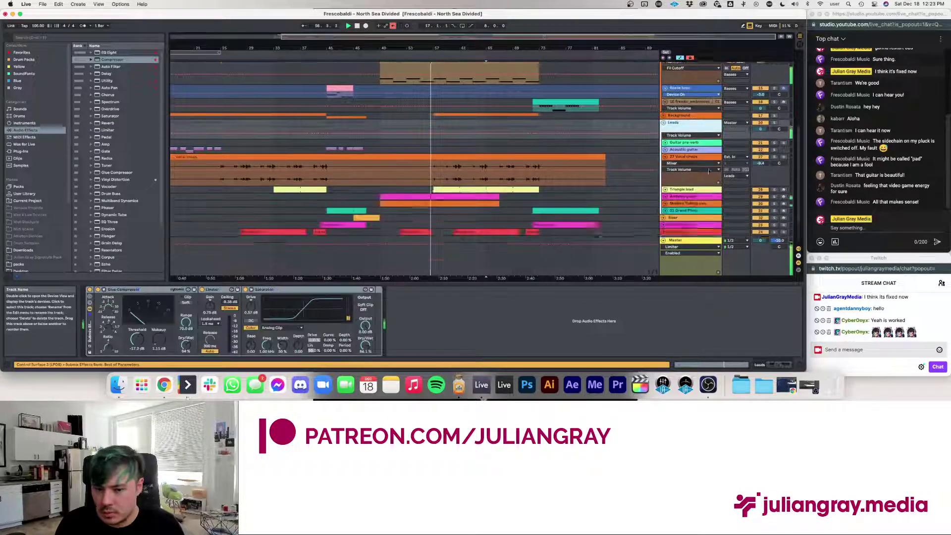
{"action": "left_click", "coordinate": [688, 189]}
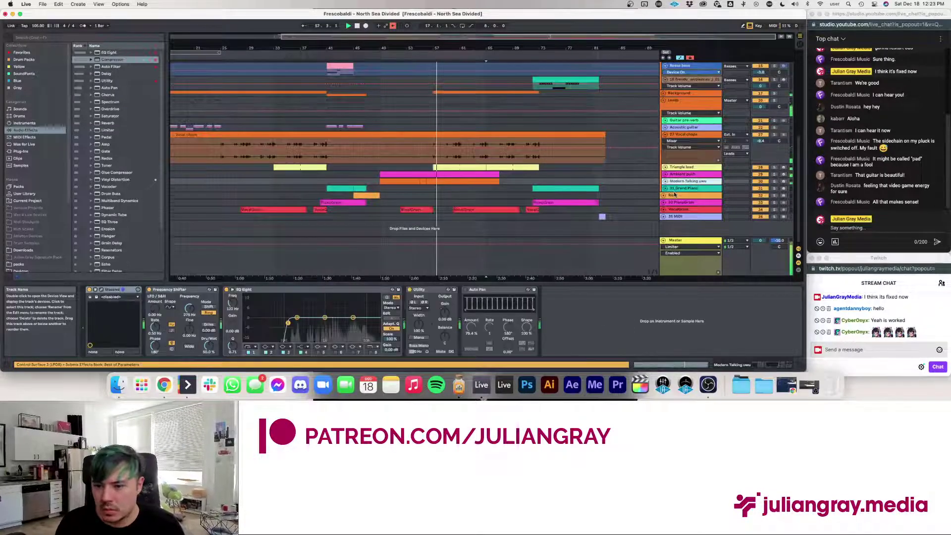
{"action": "scroll", "coordinate": [680, 190], "scroll_direction": "up", "scroll_amount": 2}
{"action": "scroll", "coordinate": [679, 192], "scroll_direction": "up", "scroll_amount": 1}
{"action": "left_click", "coordinate": [680, 174]}
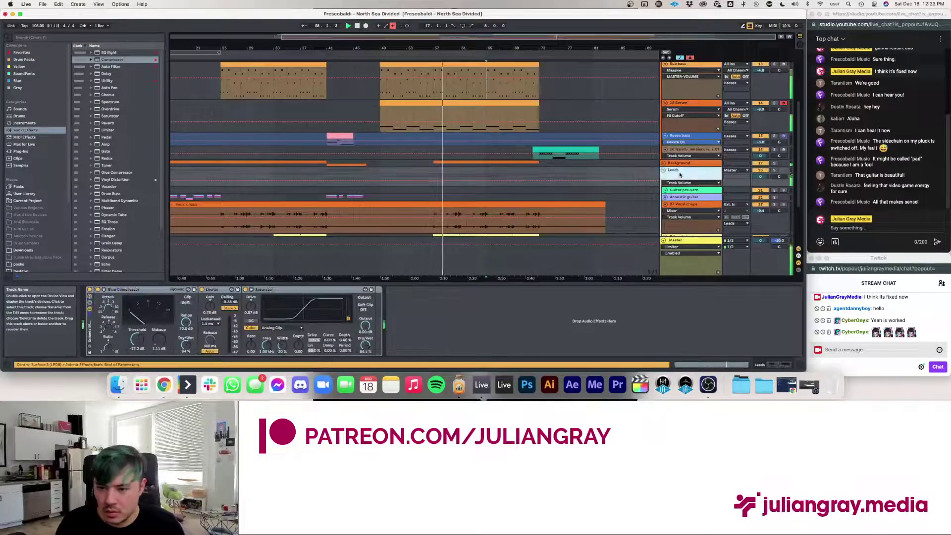
{"action": "left_click", "coordinate": [685, 205]}
{"action": "scroll", "coordinate": [714, 198], "scroll_direction": "up", "scroll_amount": 3}
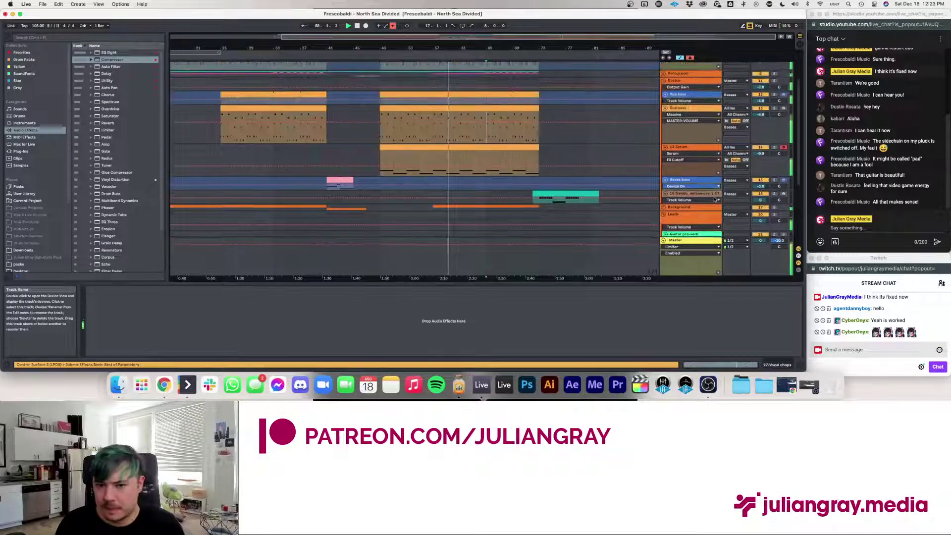
{"action": "scroll", "coordinate": [714, 199], "scroll_direction": "up", "scroll_amount": 2}
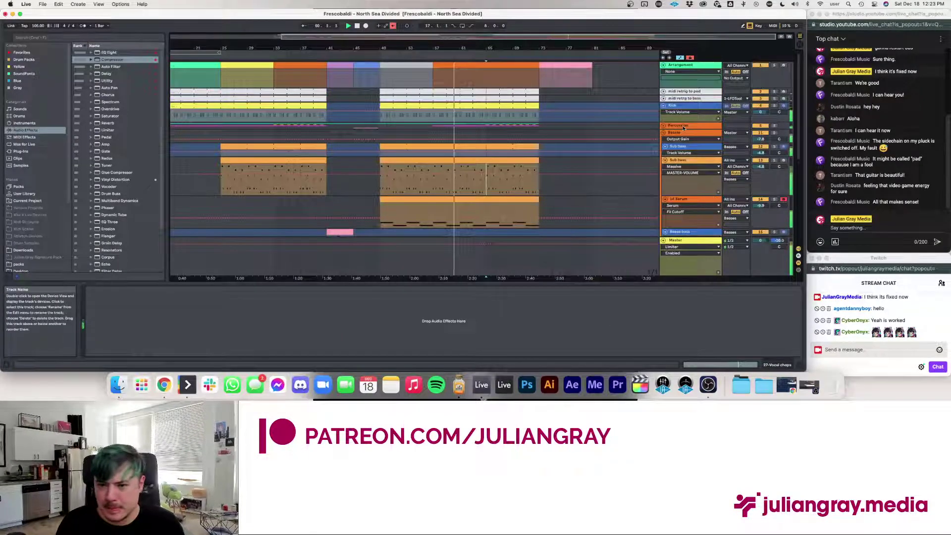
- Unfold and solo the Background group, and show the device chain of its Pluck 3 track
{"action": "scroll", "coordinate": [679, 147], "scroll_direction": "down", "scroll_amount": 6}
{"action": "left_click", "coordinate": [667, 139]}
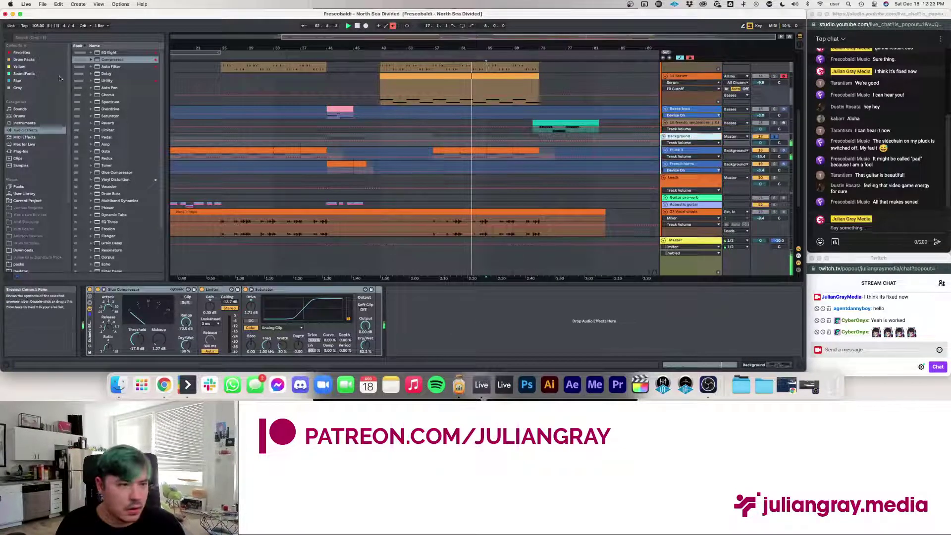
{"action": "left_click", "coordinate": [682, 150]}
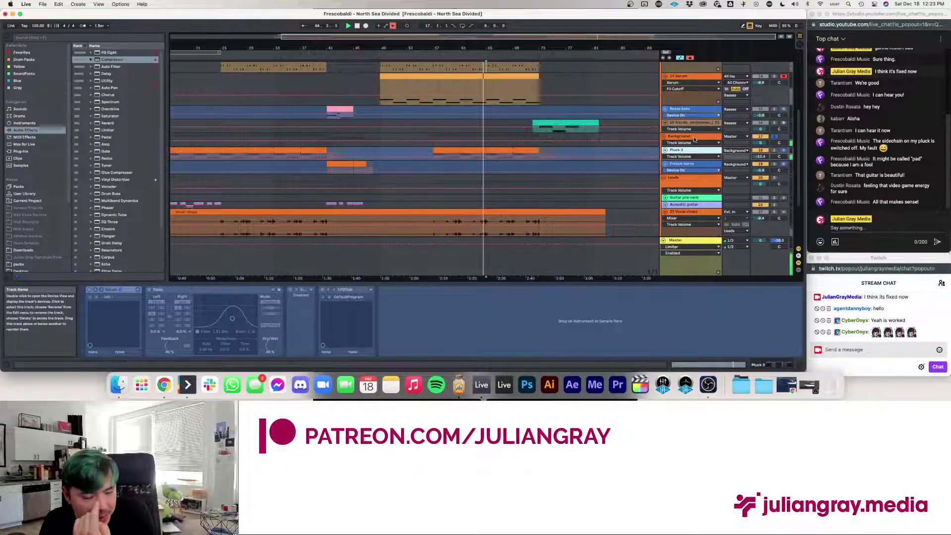
- Adjust the Pluck 3 track's volume in the soloed Background group and take the group out of solo
{"action": "left_click", "coordinate": [694, 139]}
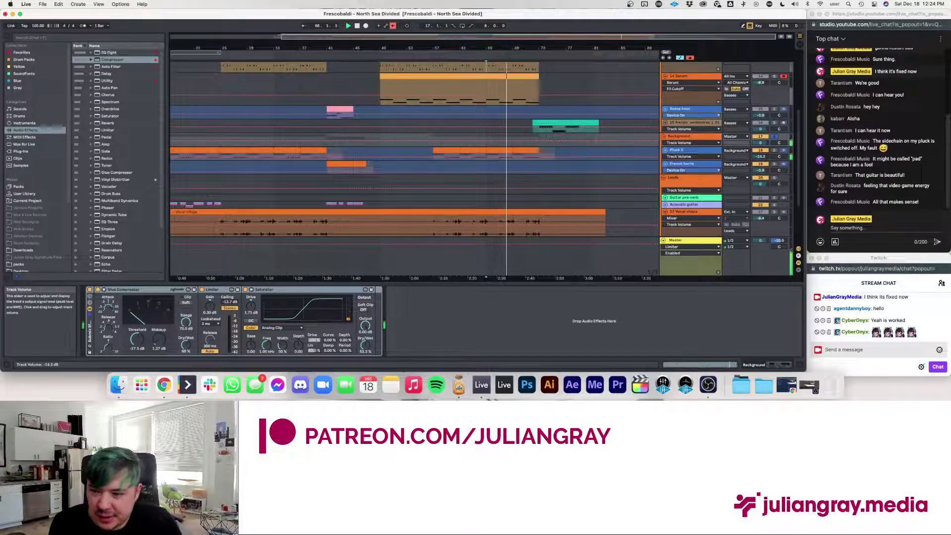
{"action": "left_click_drag", "start_coordinate": [761, 156], "coordinate": [766, 155]}
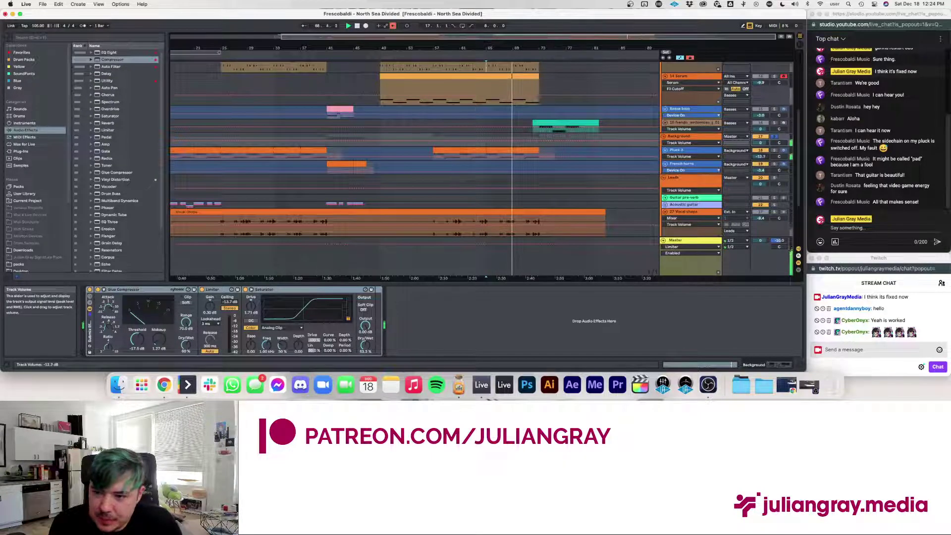
{"action": "key", "text": "Up"}
{"action": "key", "text": "Up"}
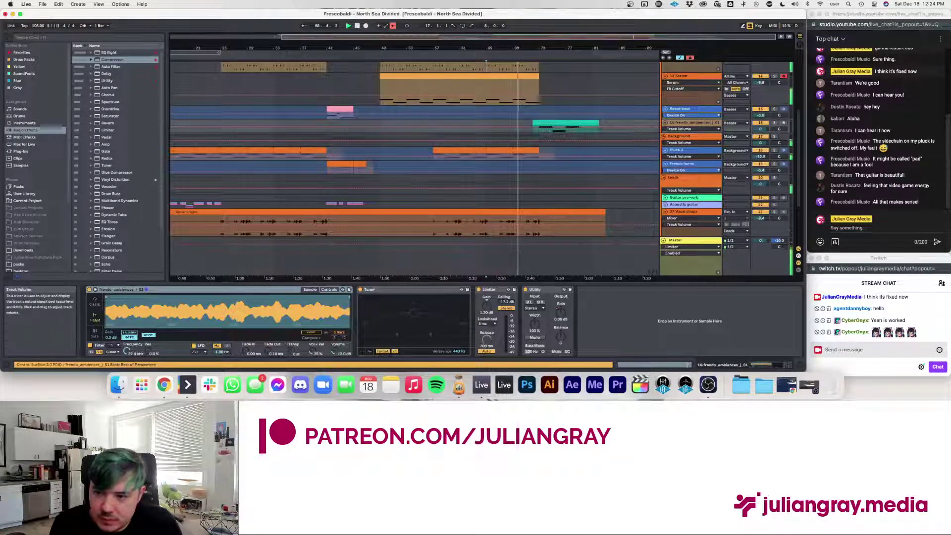
- Show the device chains of the Master, Background and Pluck 3 tracks while the song plays
{"action": "key", "text": "Down"}
{"action": "left_click", "coordinate": [698, 243]}
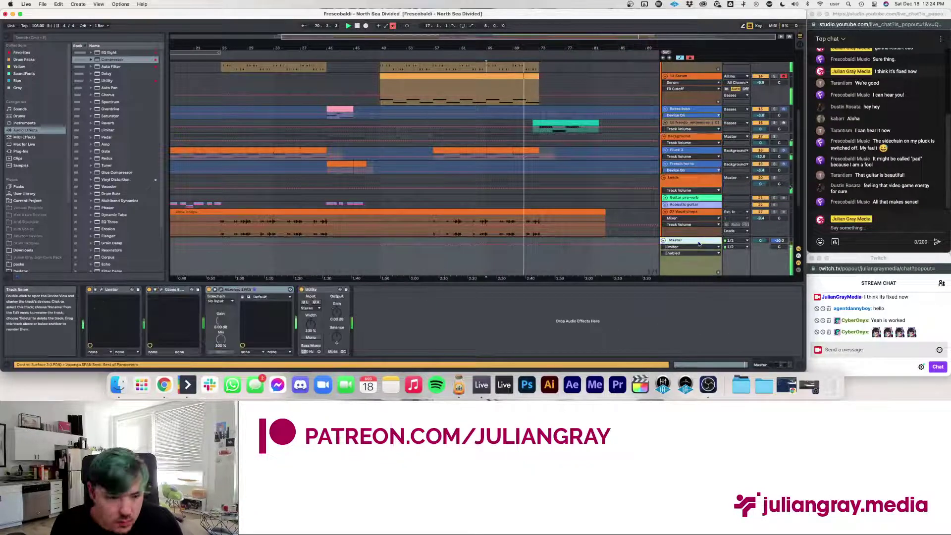
{"action": "left_click", "coordinate": [697, 138]}
{"action": "left_click", "coordinate": [701, 150]}
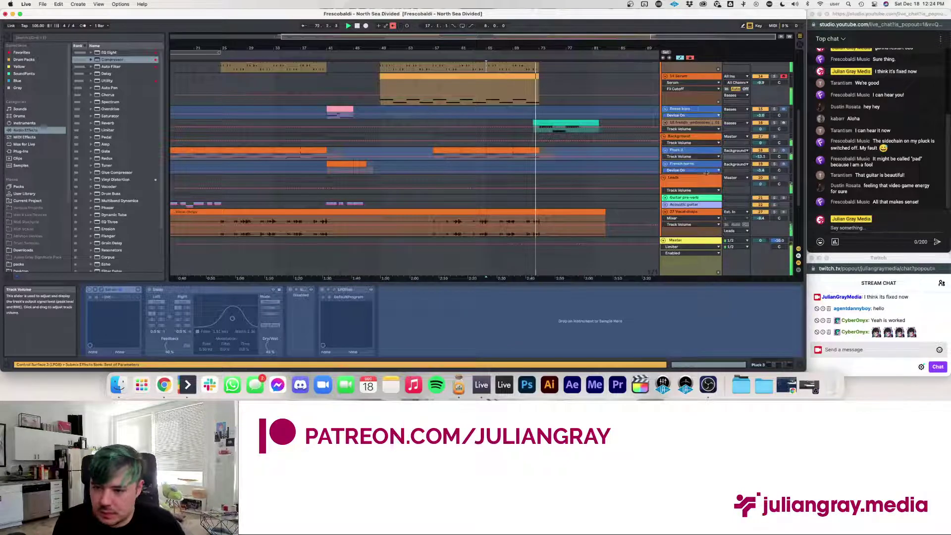
- Solo the Vocal chops track and stop playback
{"action": "scroll", "coordinate": [706, 172], "scroll_direction": "down", "scroll_amount": 3}
{"action": "left_click", "coordinate": [773, 167]}
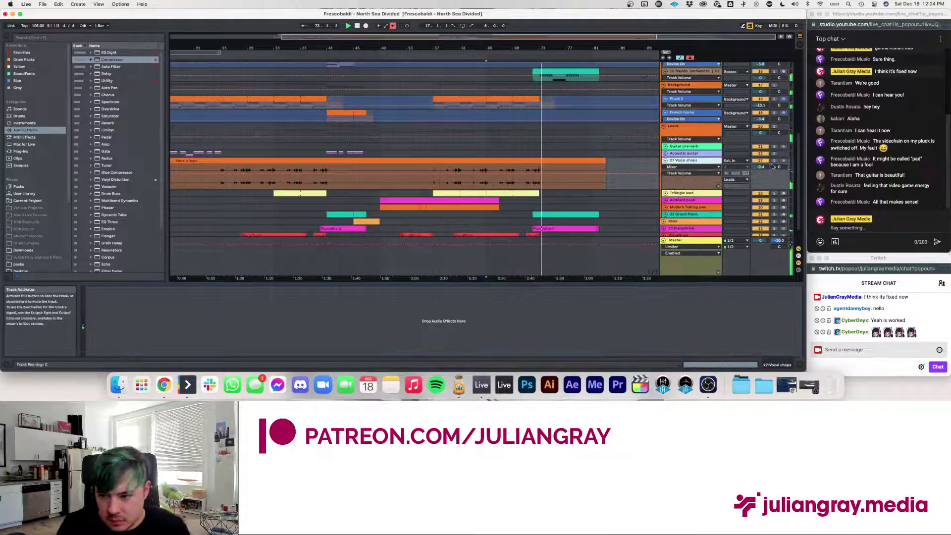
{"action": "key", "text": "space"}
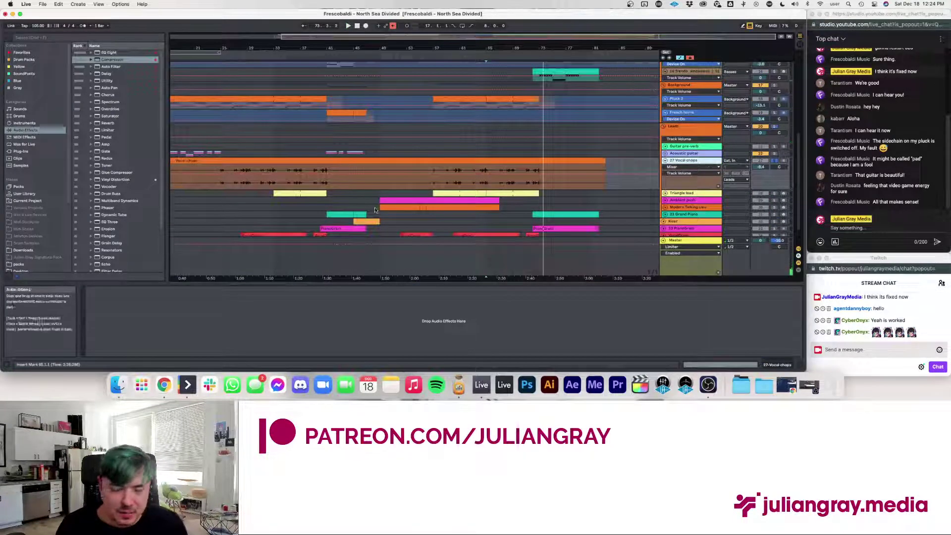
- Add the ValhallaRoom reverb plug-in to the Vocal chops track with a 26.4 % mix and 3.65 s decay
{"action": "left_click", "coordinate": [29, 151]}
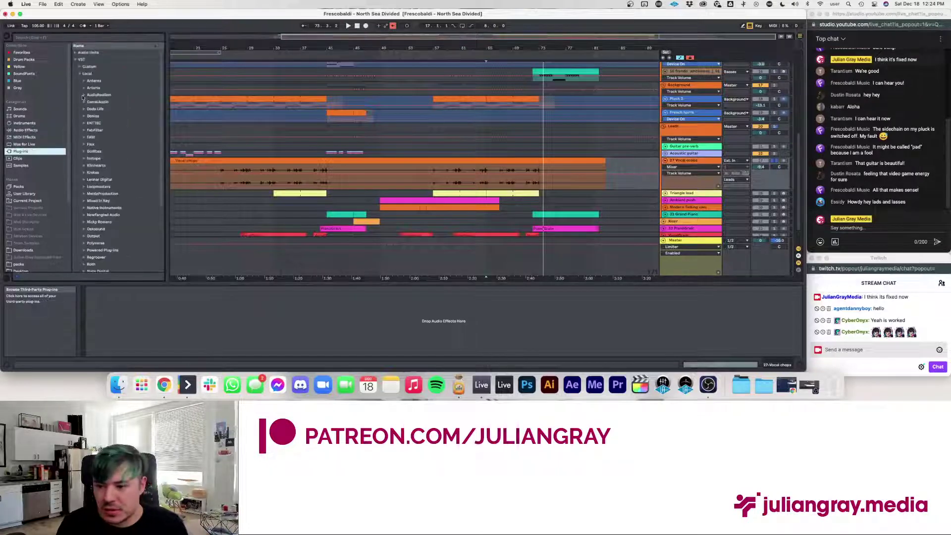
{"action": "scroll", "coordinate": [87, 174], "scroll_direction": "down", "scroll_amount": 5}
{"action": "left_click", "coordinate": [88, 243]}
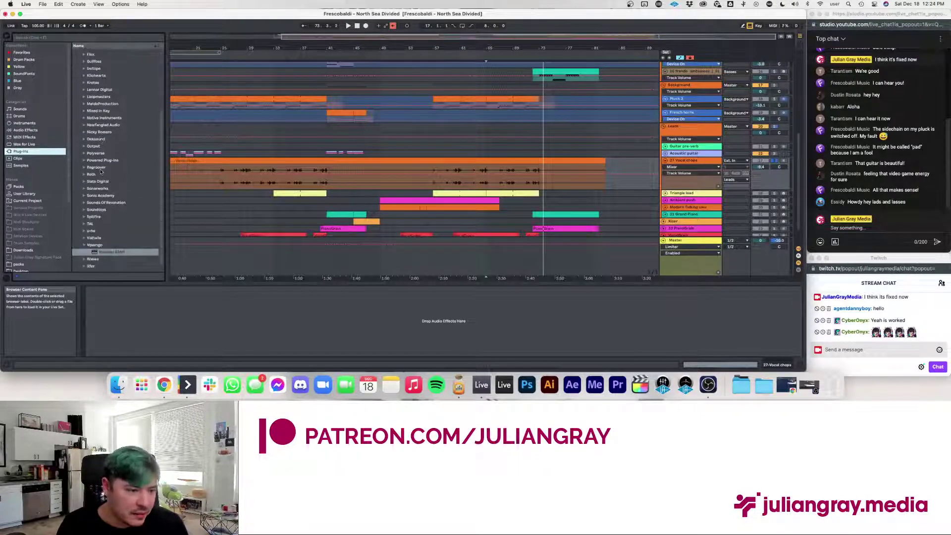
{"action": "left_click", "coordinate": [88, 243]}
{"action": "left_click", "coordinate": [105, 241]}
{"action": "left_click", "coordinate": [110, 246]}
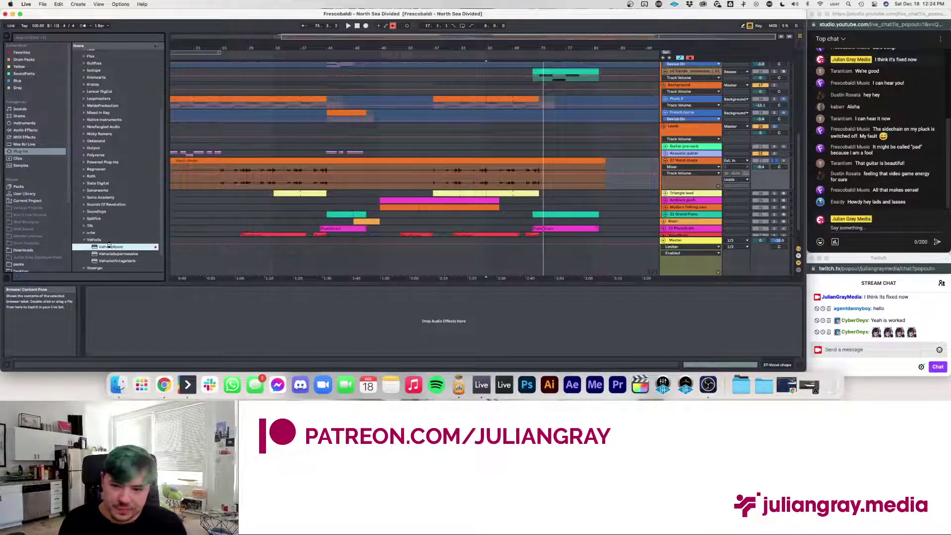
{"action": "key", "text": "Return"}
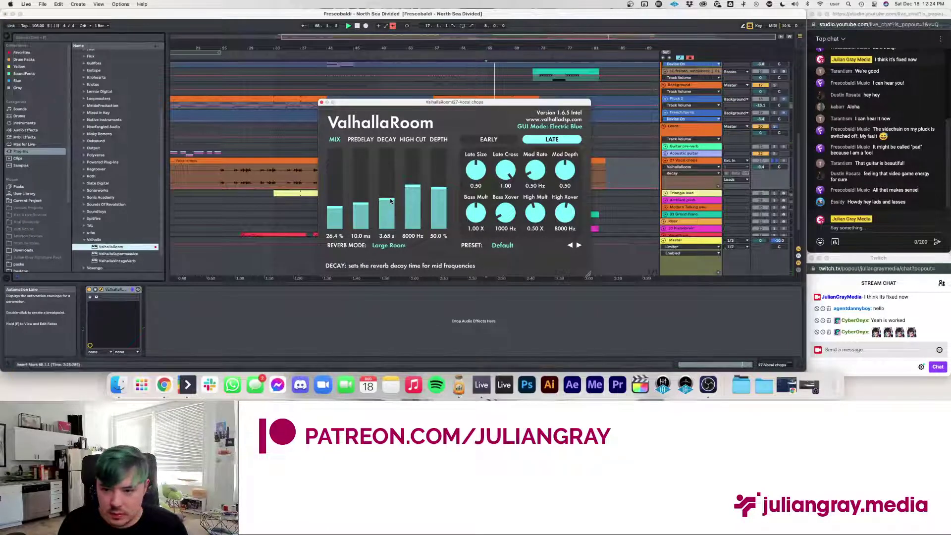
- Set ValhallaRoom's predelay to 0.7 ms, take Vocal chops out of solo and close the plug-in window
{"action": "left_click_drag", "start_coordinate": [446, 102], "coordinate": [296, 89]}
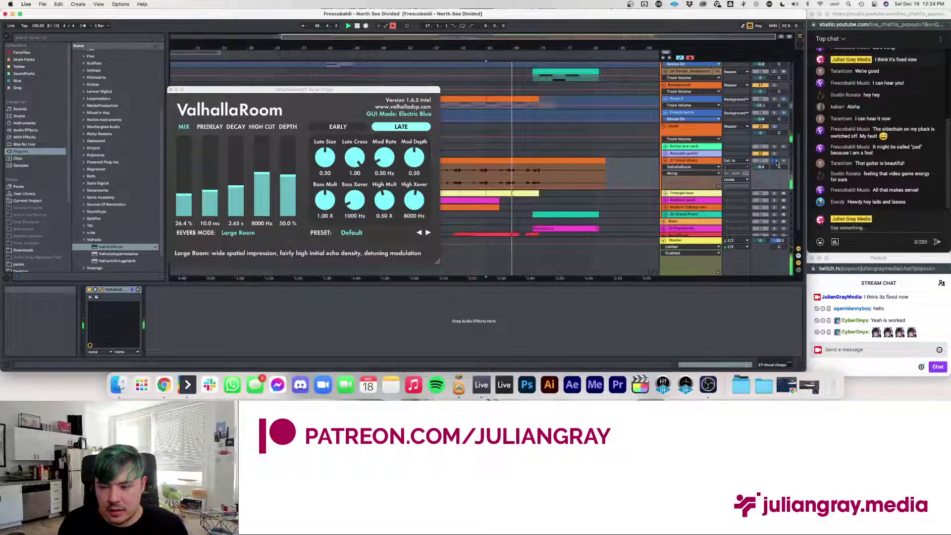
{"action": "left_click_drag", "start_coordinate": [212, 195], "coordinate": [213, 207]}
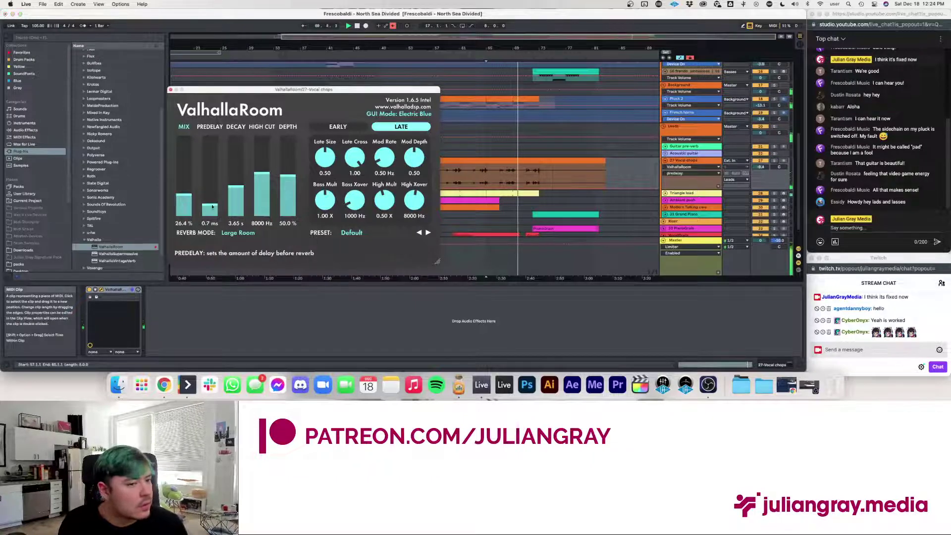
{"action": "left_click", "coordinate": [171, 90]}
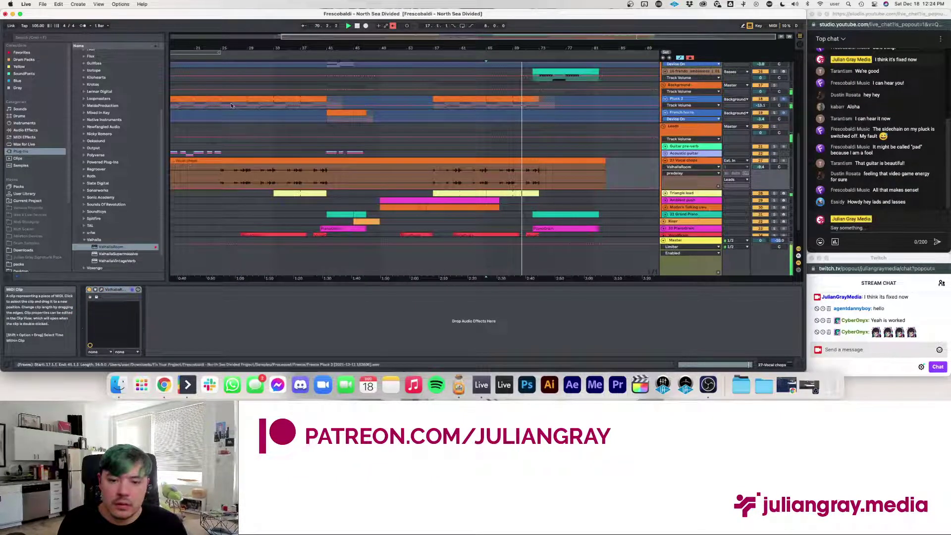
- Unfold the Triangle lead track with its device chain shown, and play the song from bar 17
{"action": "scroll", "coordinate": [232, 106], "scroll_direction": "down", "scroll_amount": 1}
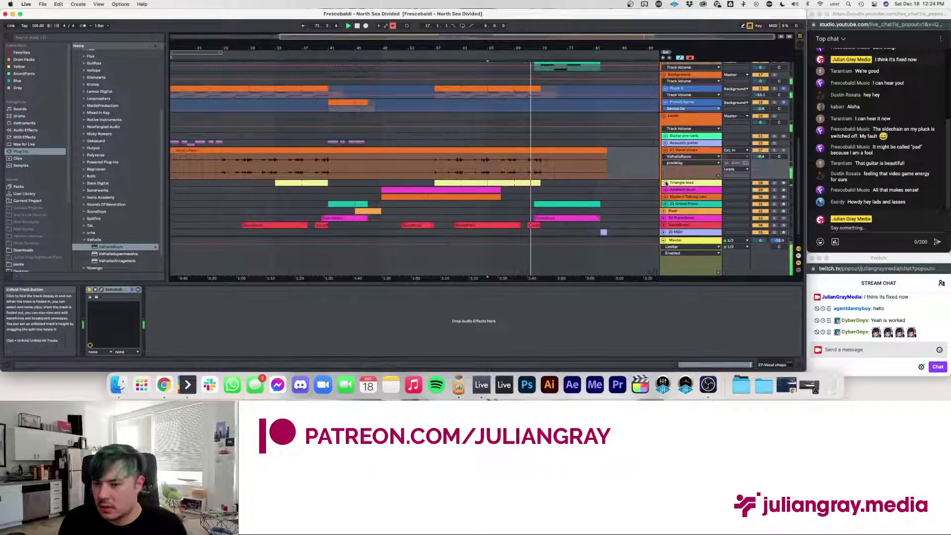
{"action": "left_click", "coordinate": [676, 185]}
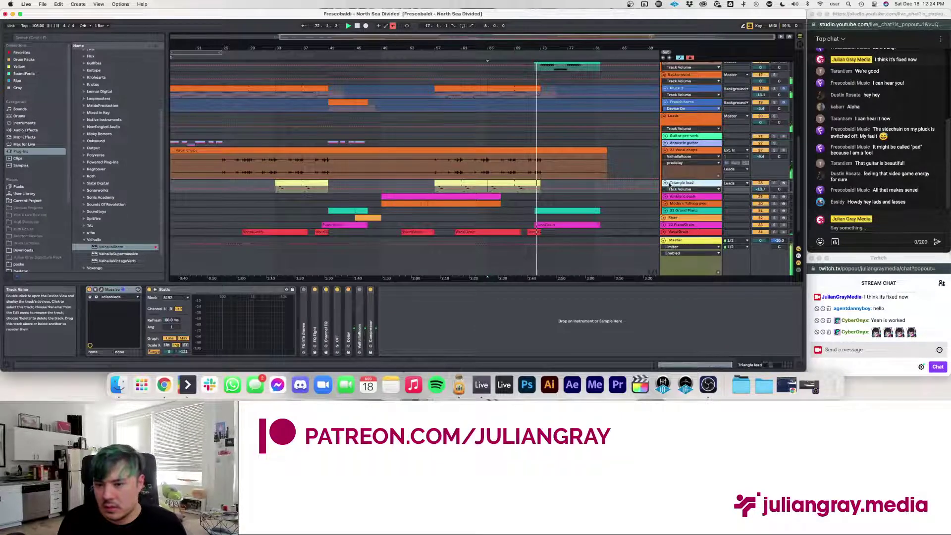
{"action": "scroll", "coordinate": [482, 170], "scroll_direction": "up", "scroll_amount": 8}
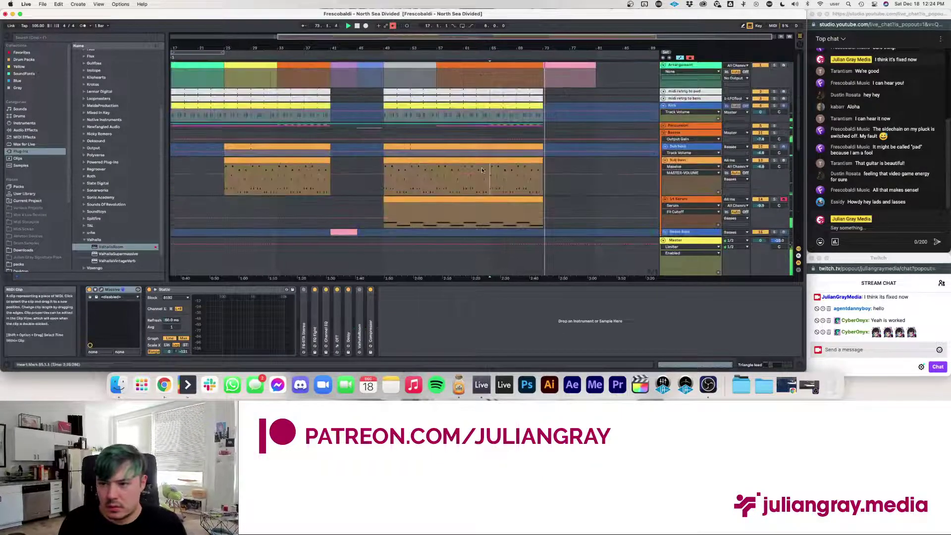
{"action": "scroll", "coordinate": [482, 170], "scroll_direction": "left", "scroll_amount": 4}
{"action": "left_click", "coordinate": [278, 124]}
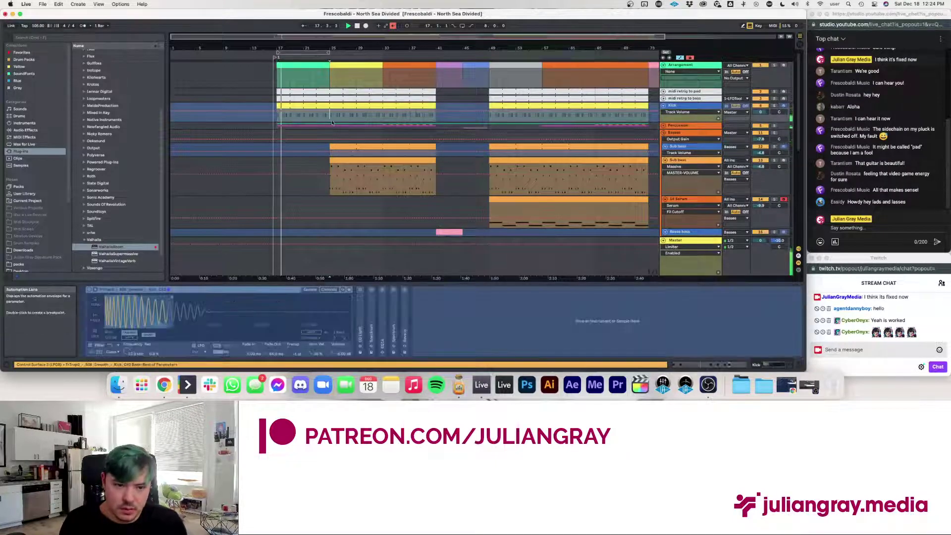
- Add an Auto Filter to the end of the Background group's device chain
{"action": "scroll", "coordinate": [329, 124], "scroll_direction": "down", "scroll_amount": 10}
{"action": "scroll", "coordinate": [329, 125], "scroll_direction": "up", "scroll_amount": 3}
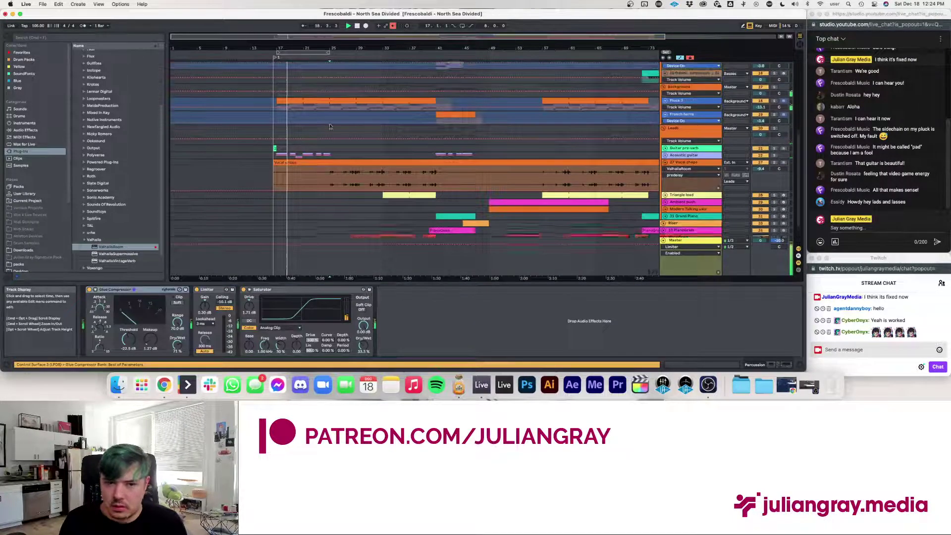
{"action": "left_click", "coordinate": [705, 92]}
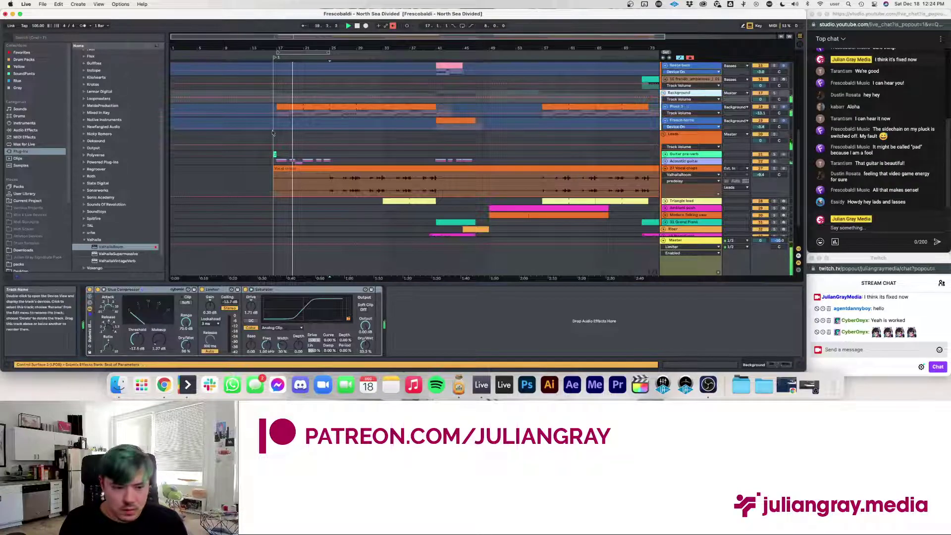
{"action": "scroll", "coordinate": [119, 131], "scroll_direction": "up", "scroll_amount": 4}
{"action": "left_click", "coordinate": [25, 131]}
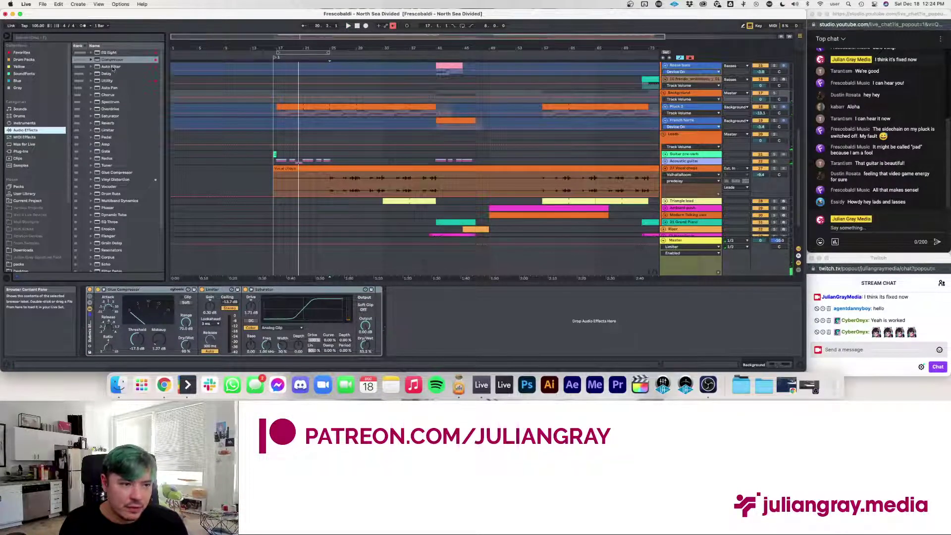
{"action": "double_click", "coordinate": [111, 66]}
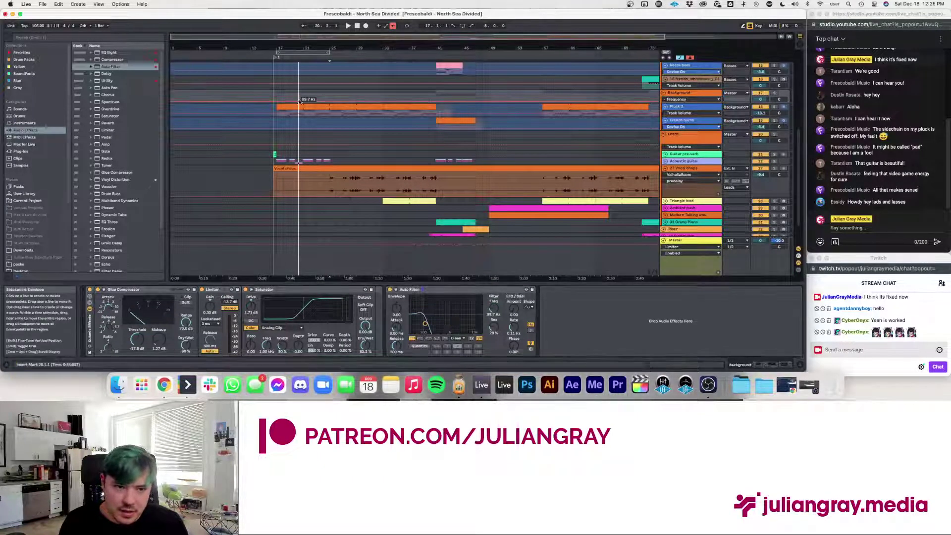
- Automate the Background Auto Filter's frequency to rise from about 1.20 kHz to fully open at bar 25, and audition the sweep
{"action": "left_click_drag", "start_coordinate": [301, 101], "coordinate": [300, 99]}
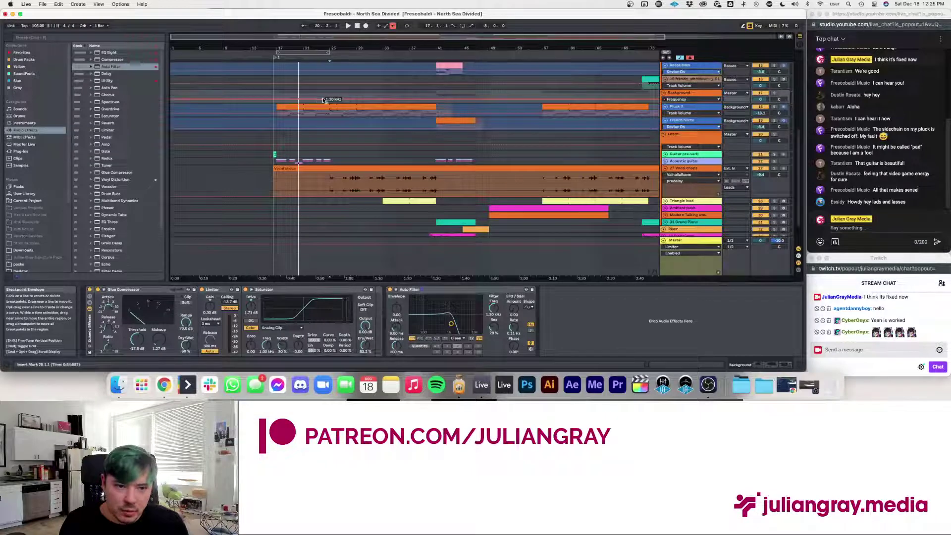
{"action": "key", "text": "space"}
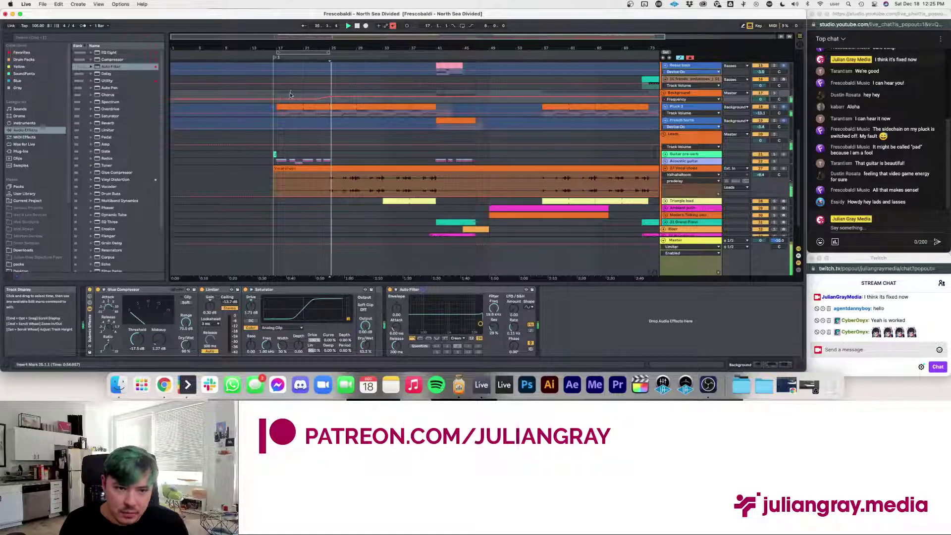
{"action": "left_click", "coordinate": [290, 94]}
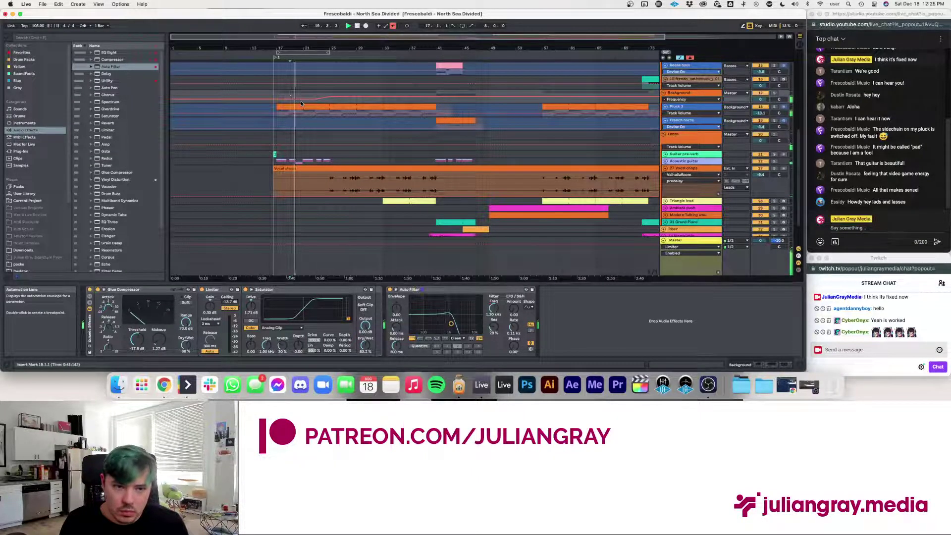
{"action": "left_click", "coordinate": [306, 96]}
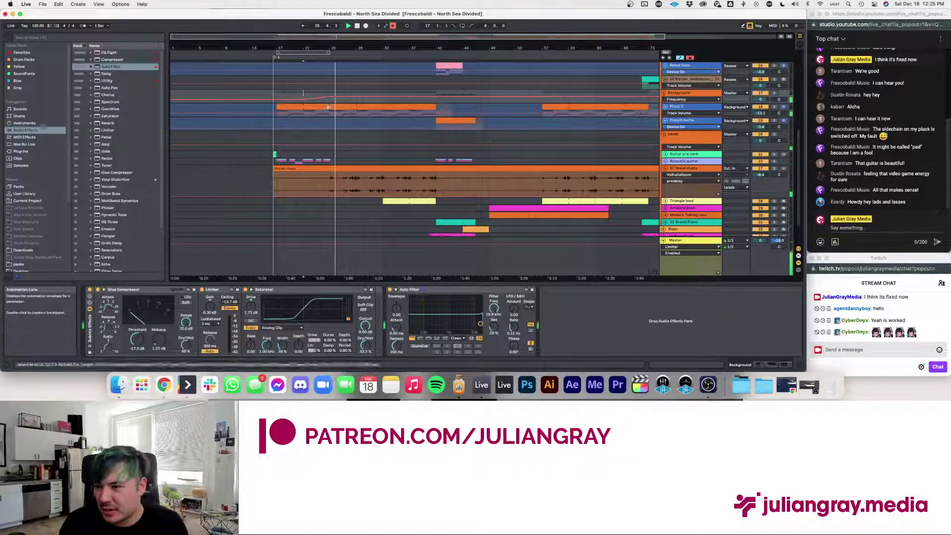
- Copy the Serum track's clip to the earlier section so it runs from bar 29 to bar 41
{"action": "scroll", "coordinate": [322, 106], "scroll_direction": "up", "scroll_amount": 5}
{"action": "scroll", "coordinate": [340, 120], "scroll_direction": "right", "scroll_amount": 3}
{"action": "scroll", "coordinate": [340, 121], "scroll_direction": "up", "scroll_amount": 3}
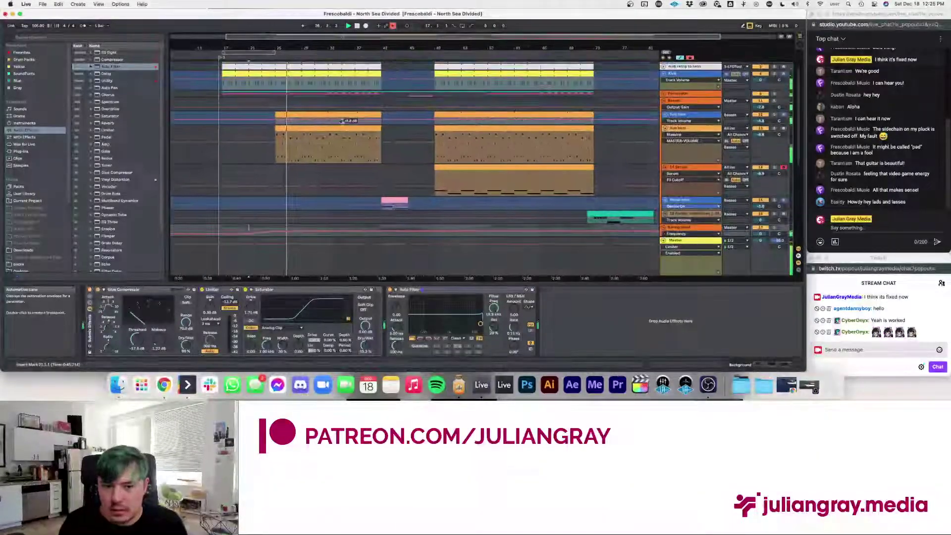
{"action": "left_click_drag", "start_coordinate": [444, 166], "coordinate": [301, 169]}
{"action": "left_click_drag", "start_coordinate": [434, 169], "coordinate": [382, 171]}
{"action": "left_click", "coordinate": [382, 161]}
{"action": "left_click", "coordinate": [382, 171]}
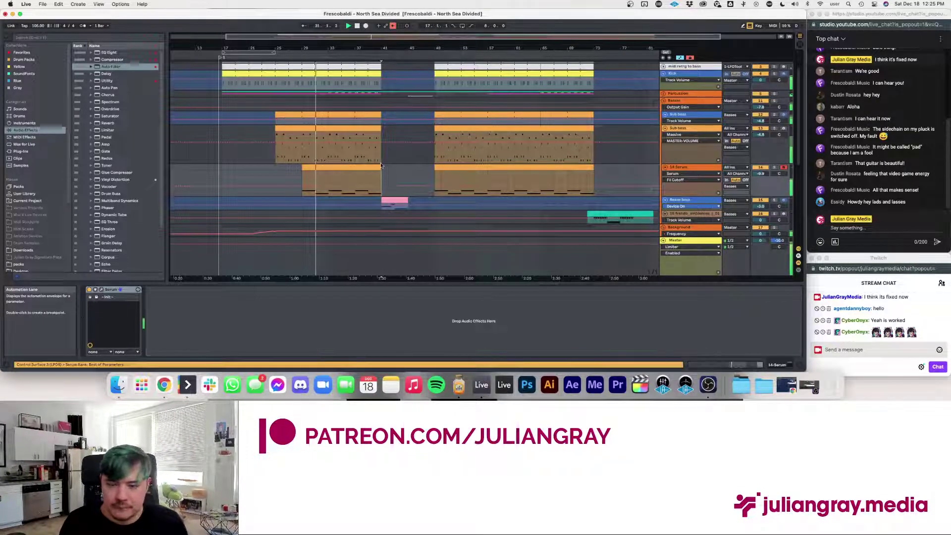
- Rename the Serum track as Sub
{"action": "left_click", "coordinate": [703, 168]}
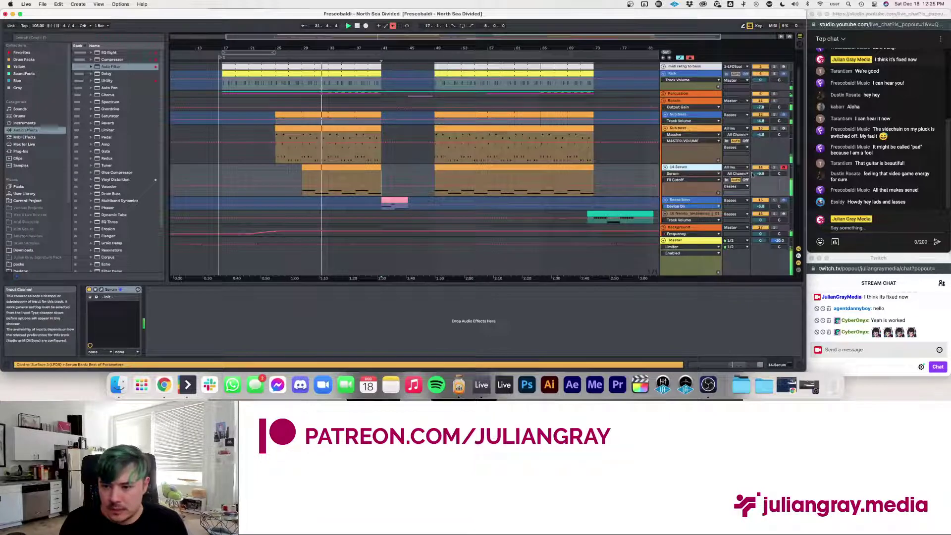
{"action": "type", "text": "S"}
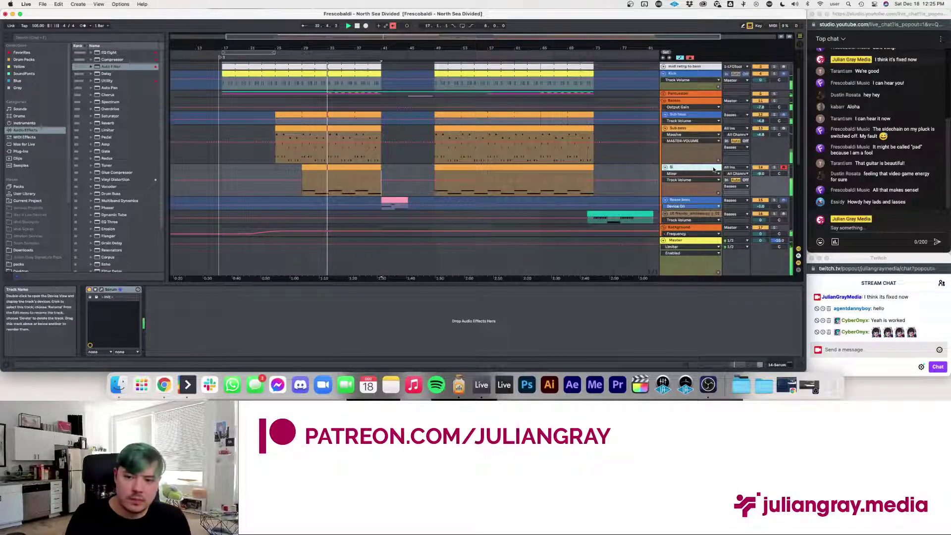
{"action": "type", "text": "ub"}
{"action": "key", "text": "Return"}
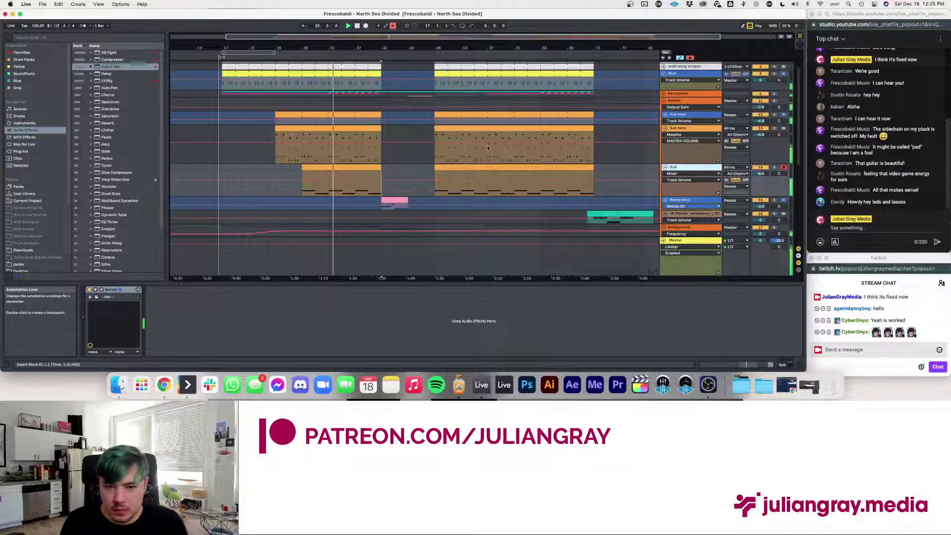
- Lower the high-cut frequency of the Sub bass track's EQ Eight while listening, and stop playback
{"action": "left_click", "coordinate": [421, 149]}
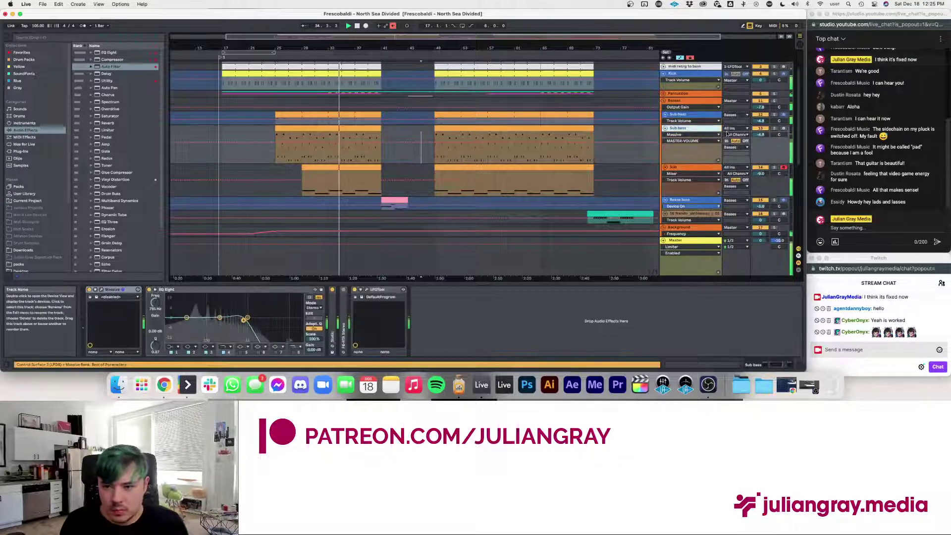
{"action": "left_click_drag", "start_coordinate": [244, 319], "coordinate": [235, 319]}
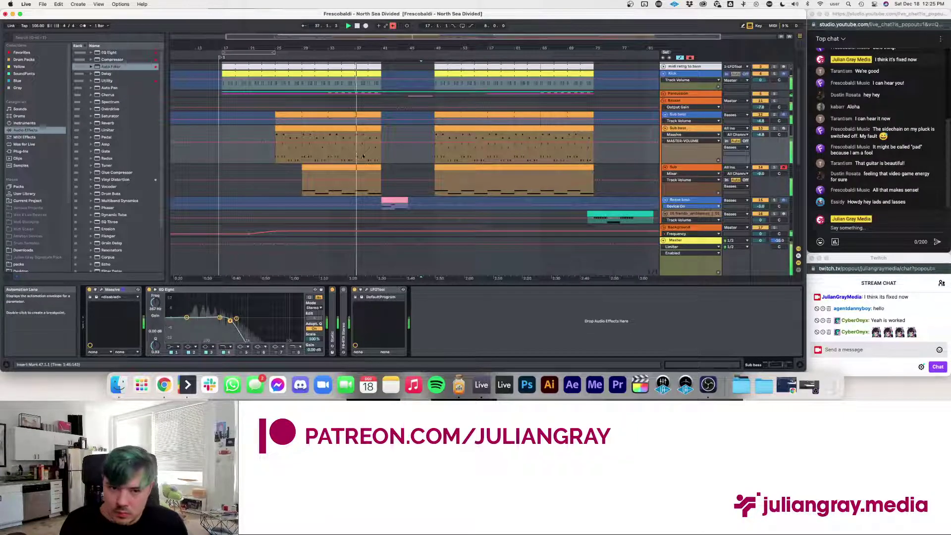
{"action": "left_click", "coordinate": [380, 154]}
{"action": "left_click", "coordinate": [388, 126]}
{"action": "key", "text": "space"}
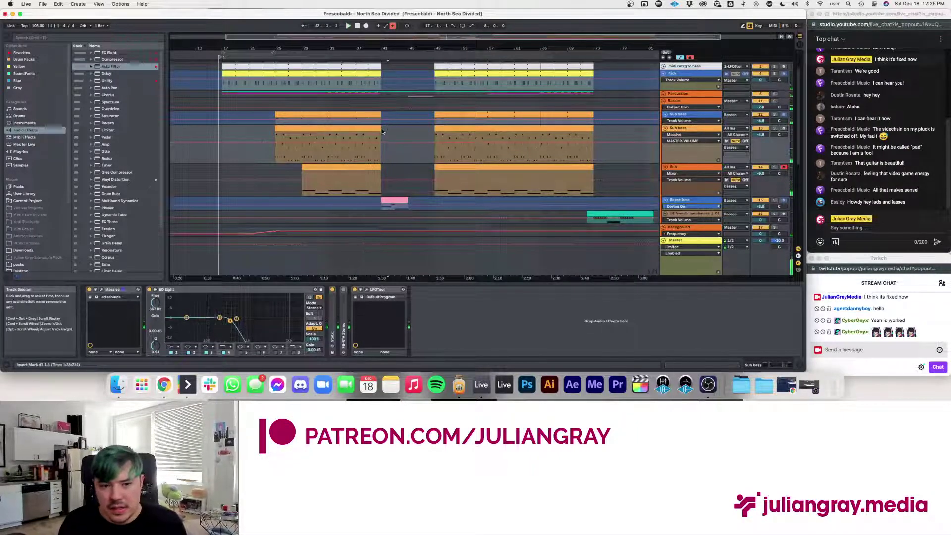
{"action": "left_click", "coordinate": [382, 129]}
{"action": "scroll", "coordinate": [370, 151], "scroll_direction": "down", "scroll_amount": 2}
{"action": "scroll", "coordinate": [337, 185], "scroll_direction": "up", "scroll_amount": 5}
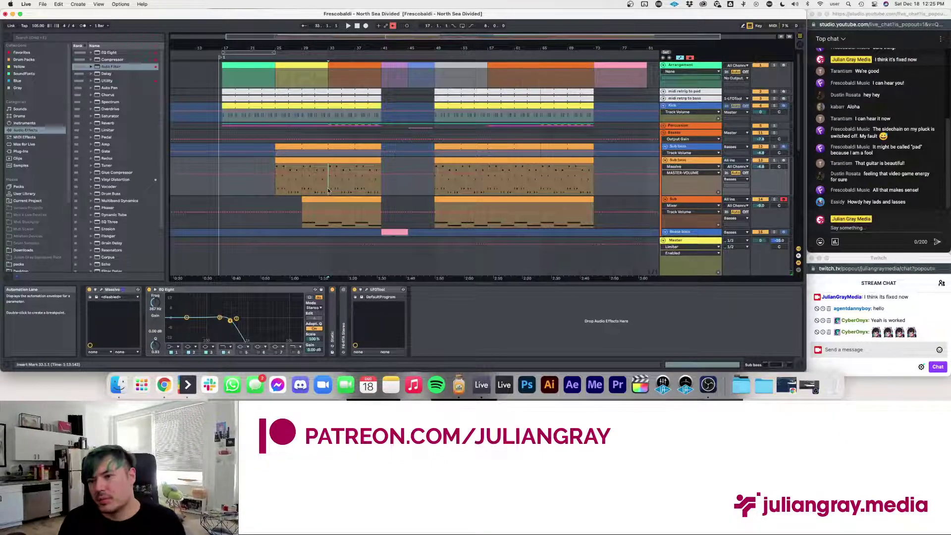
- Examine the percussion and bass arrangement between bars 33 and 49, including the break starting at bar 41
{"action": "scroll", "coordinate": [328, 191], "scroll_direction": "down", "scroll_amount": 2}
{"action": "scroll", "coordinate": [329, 148], "scroll_direction": "up", "scroll_amount": 2}
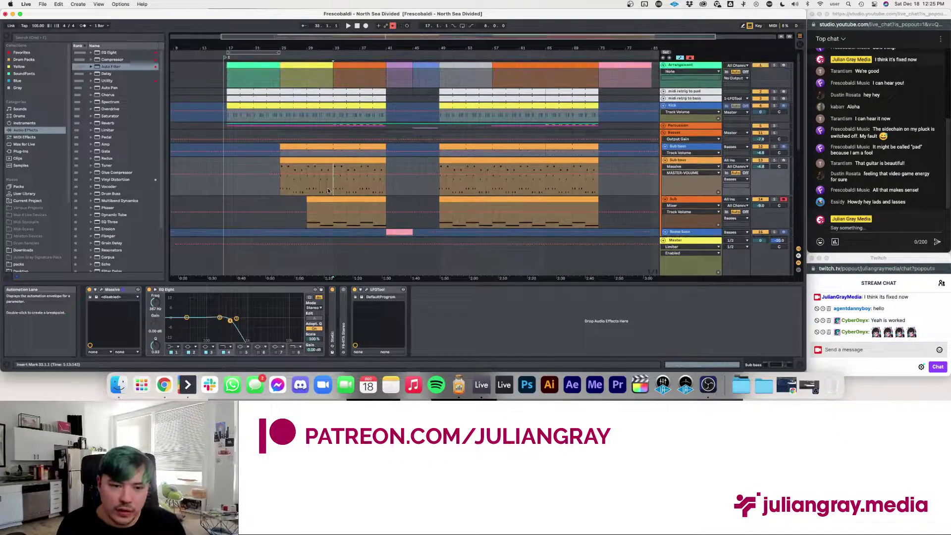
{"action": "left_click_drag", "start_coordinate": [333, 126], "coordinate": [384, 193]}
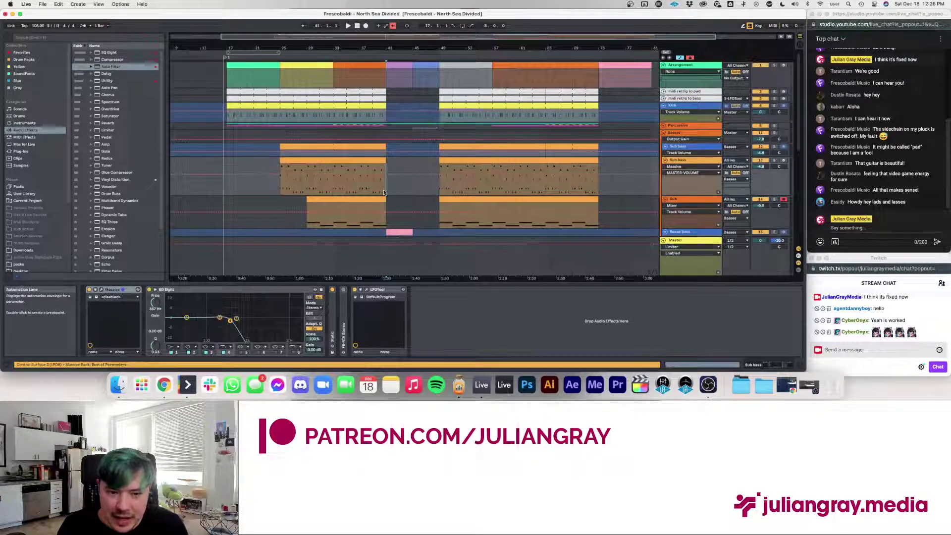
{"action": "left_click", "coordinate": [333, 127]}
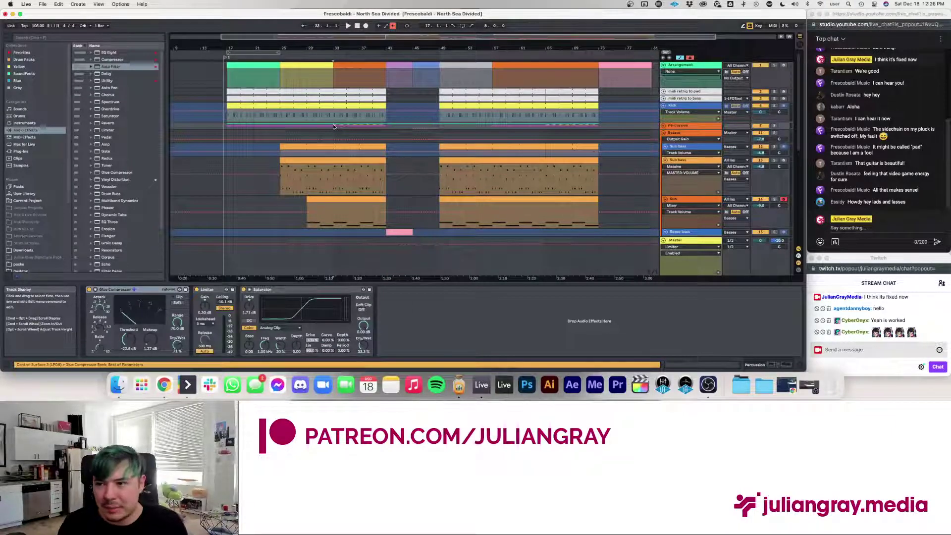
{"action": "left_click", "coordinate": [327, 132]}
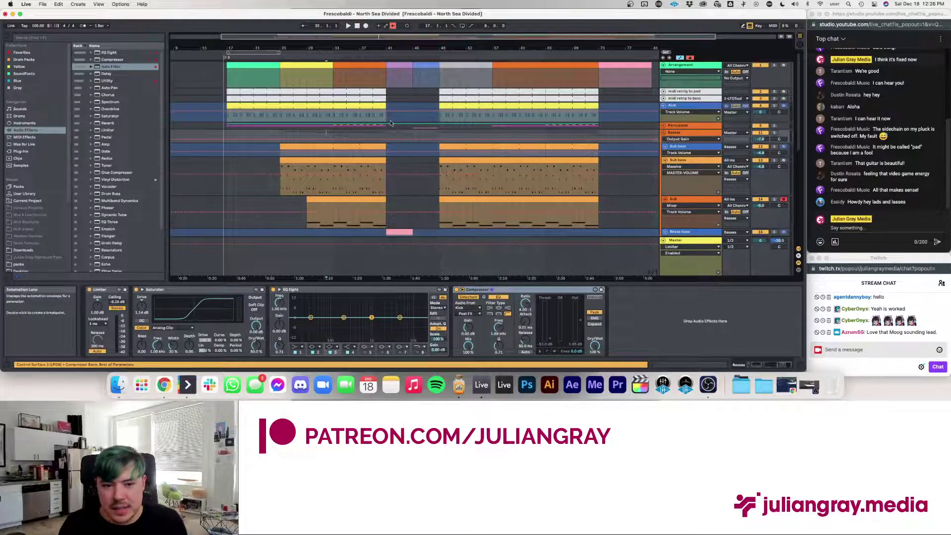
{"action": "left_click_drag", "start_coordinate": [386, 130], "coordinate": [438, 134]}
{"action": "left_click", "coordinate": [438, 135]}
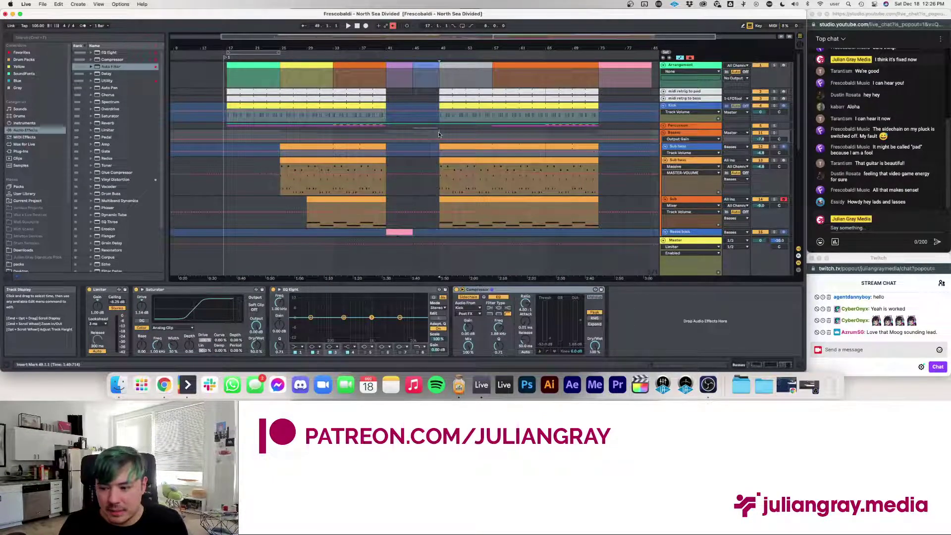
{"action": "left_click_drag", "start_coordinate": [435, 133], "coordinate": [380, 134]}
{"action": "left_click", "coordinate": [366, 133]}
- Audition the section from about bar 38, unfold the Percussion group to show its tracks, and stop playback
{"action": "key", "text": "space"}
{"action": "left_click", "coordinate": [684, 126]}
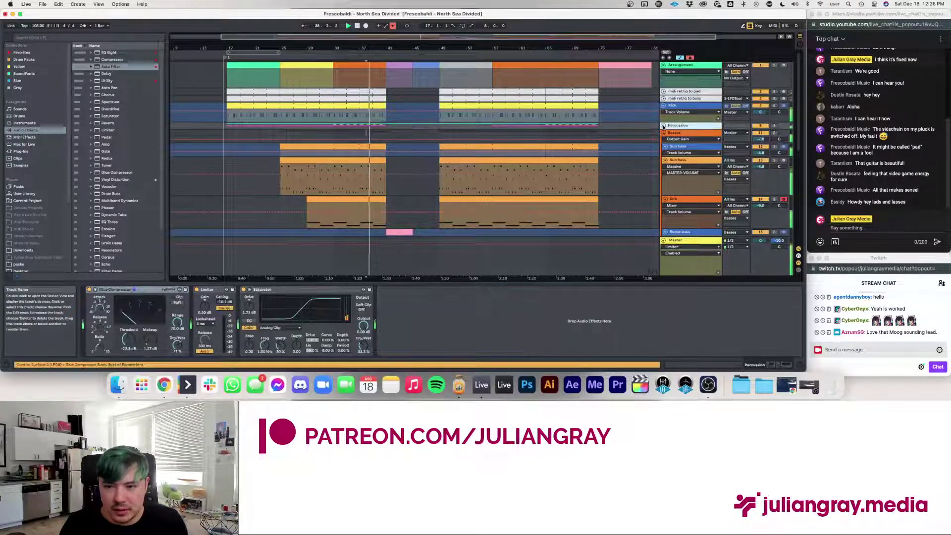
{"action": "key", "text": "Right"}
{"action": "scroll", "coordinate": [688, 130], "scroll_direction": "down", "scroll_amount": 1}
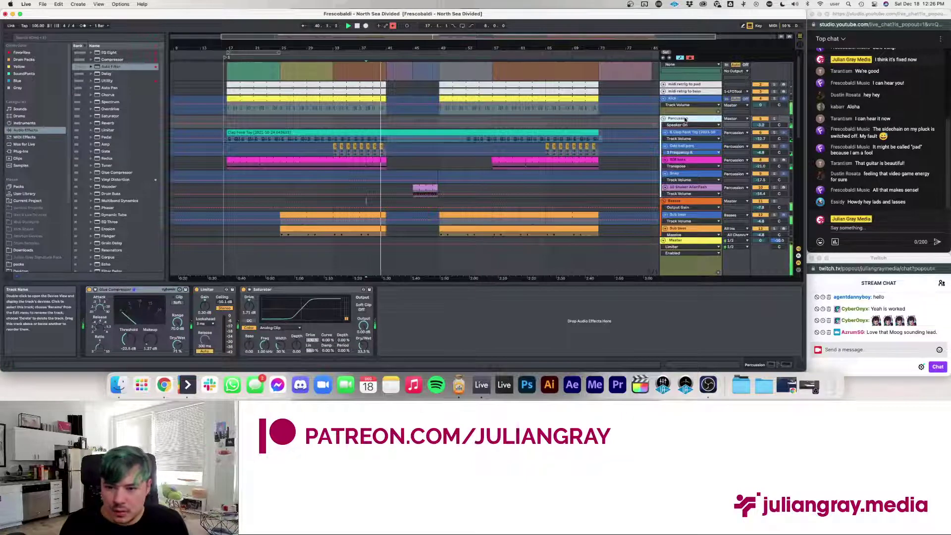
{"action": "key", "text": "space"}
- Insert a MIDI track after the Percussion group's tracks and load the 909 Core Kit on it
{"action": "right_click", "coordinate": [684, 119]}
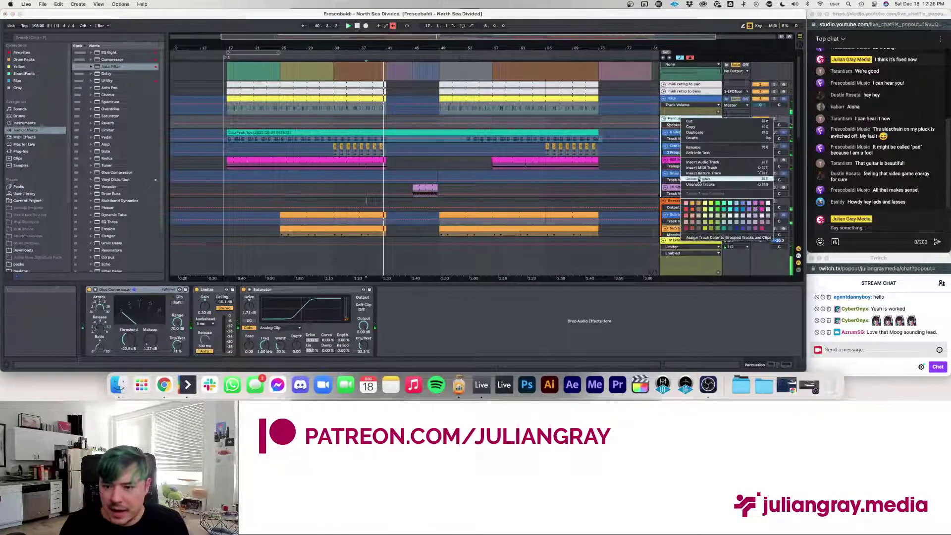
{"action": "left_click", "coordinate": [702, 167]}
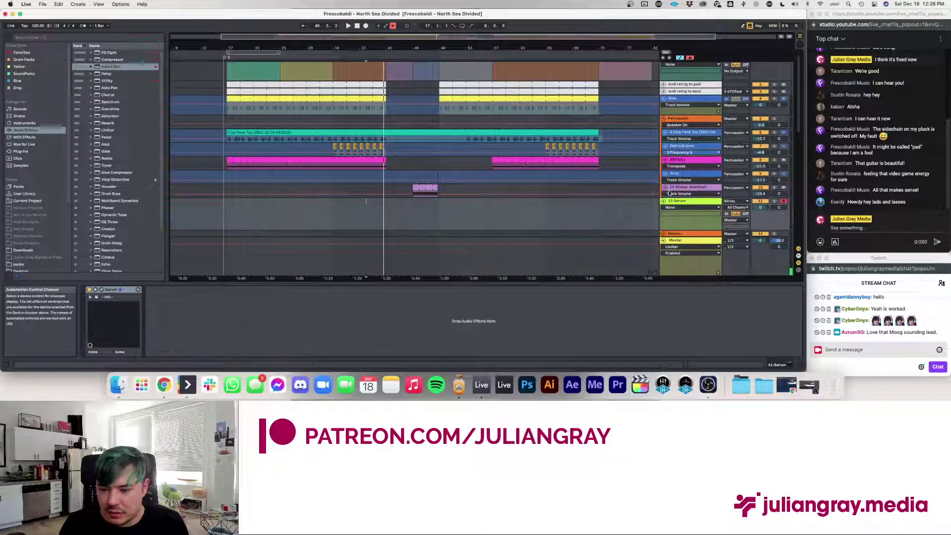
{"action": "left_click", "coordinate": [20, 116]}
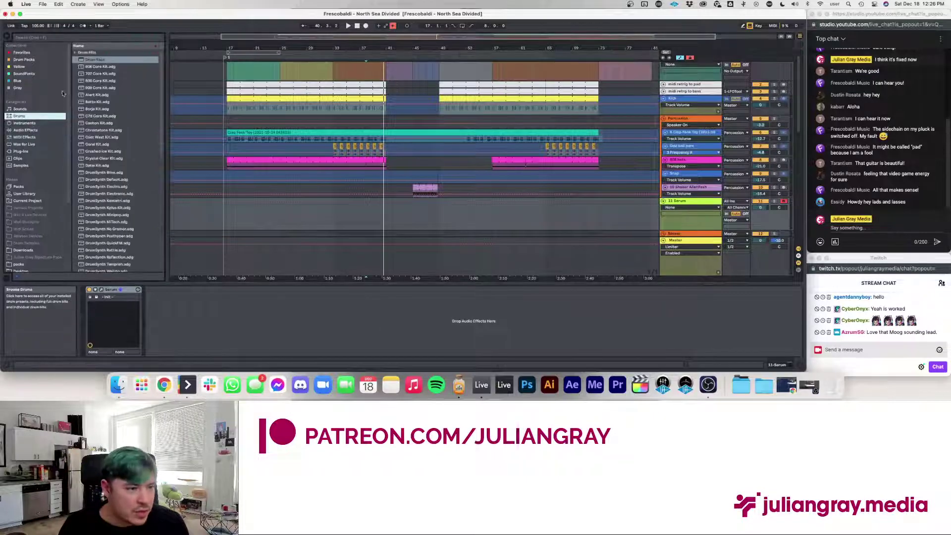
{"action": "left_click", "coordinate": [98, 87]}
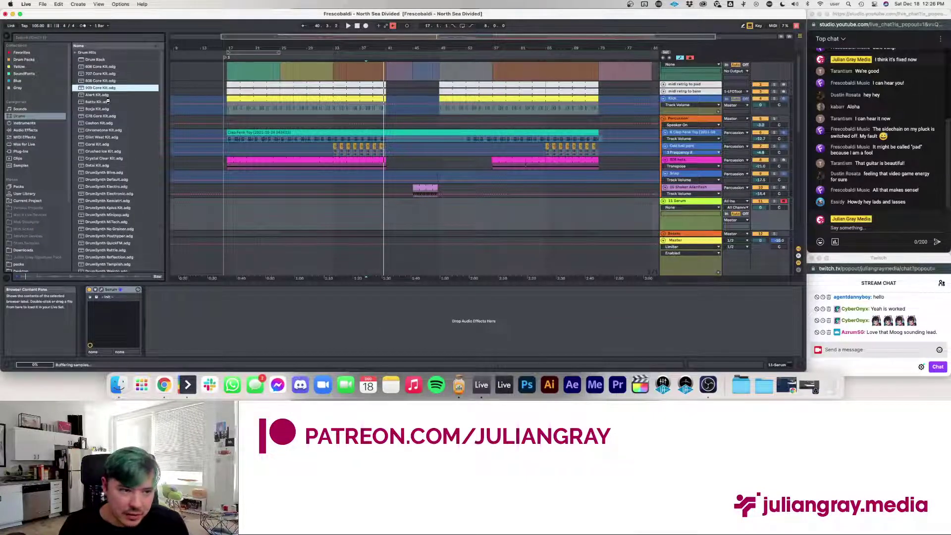
- Insert an empty MIDI clip from bar 33 to bar 41 on the 909 Core Kit track
{"action": "left_click_drag", "start_coordinate": [357, 193], "coordinate": [333, 202]}
{"action": "right_click", "coordinate": [333, 202]}
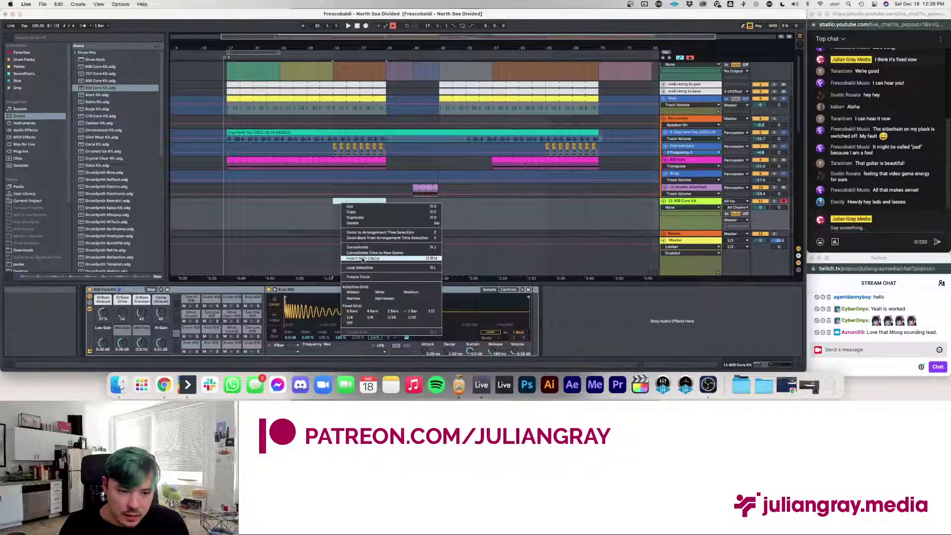
{"action": "left_click", "coordinate": [347, 258]}
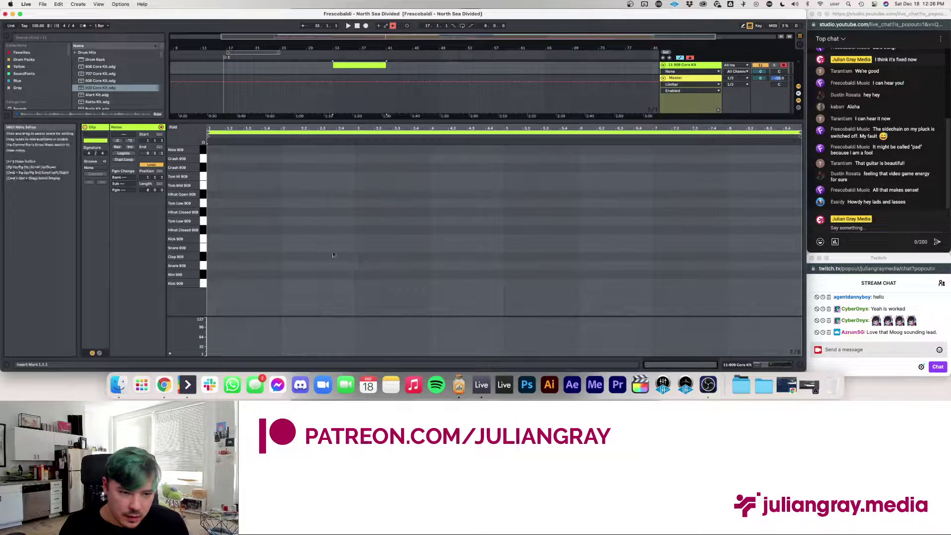
- Add two adjacent eighth notes on Hihat Closed 909 at the clip's start and duplicate them repeatedly through the clip's end
{"action": "double_click", "coordinate": [211, 212]}
{"action": "double_click", "coordinate": [220, 212]}
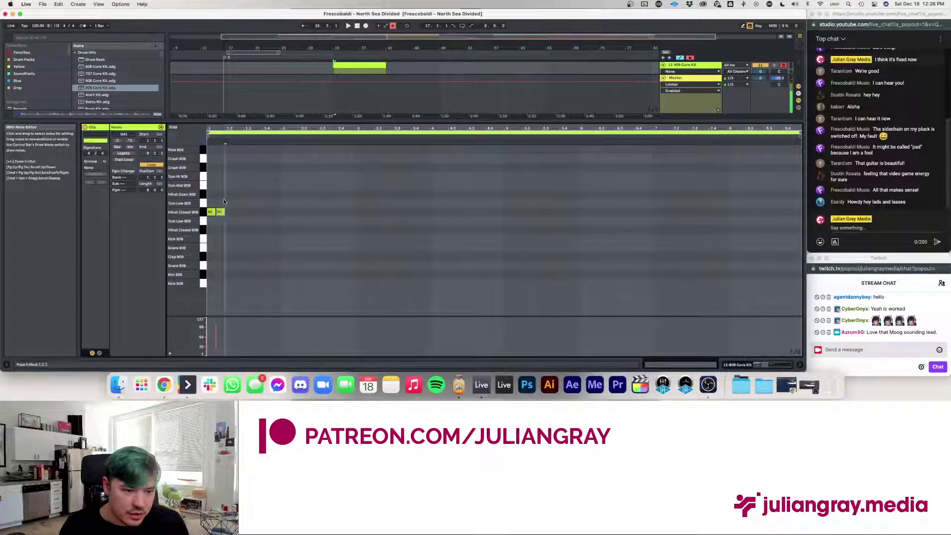
{"action": "key", "text": "super+a"}
{"action": "key", "text": "super+d"}
{"action": "key", "text": "super+d"}
{"action": "key", "text": "super+d"}
{"action": "key", "text": "super+d"}
{"action": "key", "text": "super+d"}
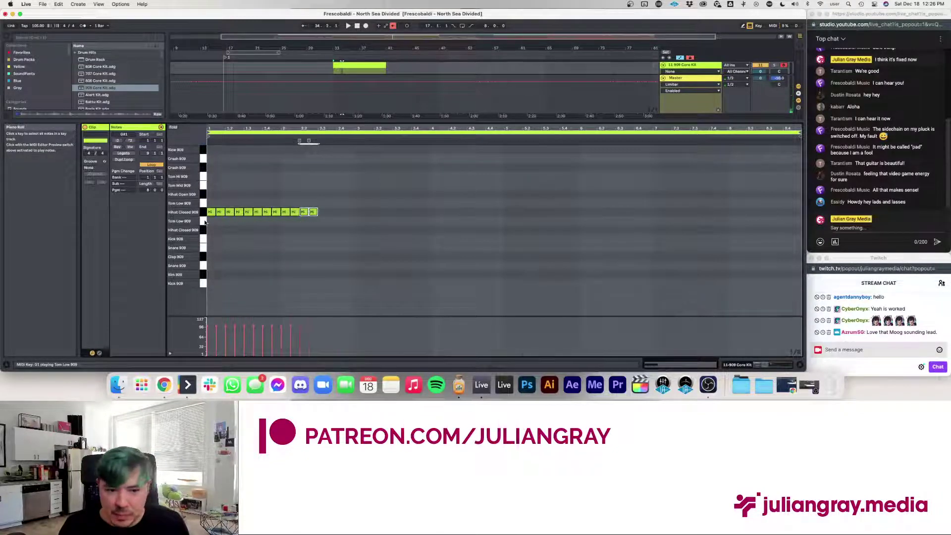
{"action": "key", "text": "super+d"}
{"action": "key", "text": "super+d"}
{"action": "key", "text": "super+d"}
{"action": "key", "text": "super+d"}
{"action": "key", "text": "super+d"}
{"action": "key", "text": "super+d"}
{"action": "key", "text": "super+d"}
{"action": "key", "text": "super+d"}
{"action": "key", "text": "super+d"}
{"action": "key", "text": "super+d"}
{"action": "key", "text": "super+d"}
{"action": "key", "text": "super+d"}
{"action": "key", "text": "super+d"}
{"action": "key", "text": "super+d"}
{"action": "key", "text": "super+d"}
{"action": "key", "text": "super+d"}
{"action": "key", "text": "super+d"}
{"action": "key", "text": "super+d"}
{"action": "key", "text": "super+d"}
{"action": "key", "text": "super+d"}
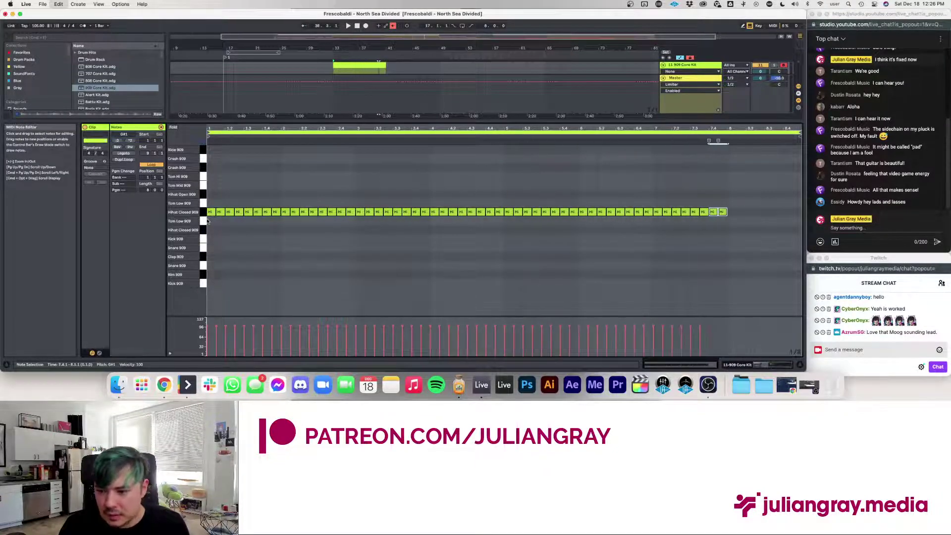
{"action": "key", "text": "super+d"}
{"action": "key", "text": "super+d"}
{"action": "key", "text": "super+d"}
{"action": "key", "text": "super+d"}
{"action": "key", "text": "super+d"}
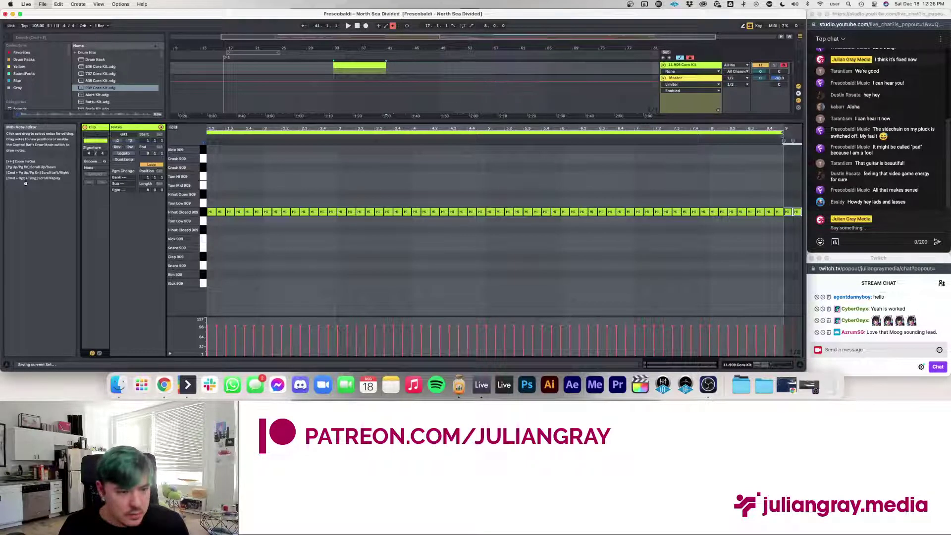
- Try the hi-hat pattern at half length, restore it, and remove the notes that overrun the clip's end
{"action": "key", "text": "super+a"}
{"action": "left_click", "coordinate": [117, 141]}
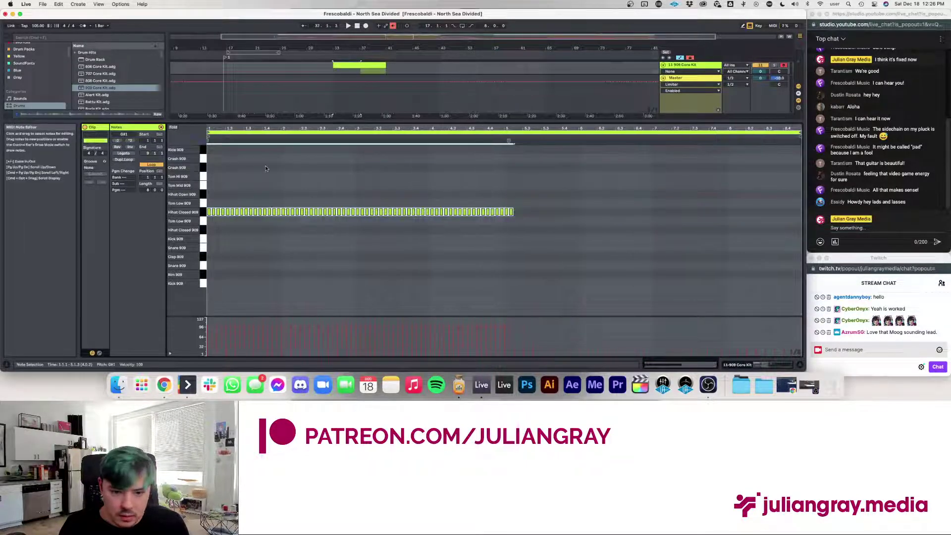
{"action": "left_click", "coordinate": [130, 141]}
{"action": "left_click", "coordinate": [600, 199]}
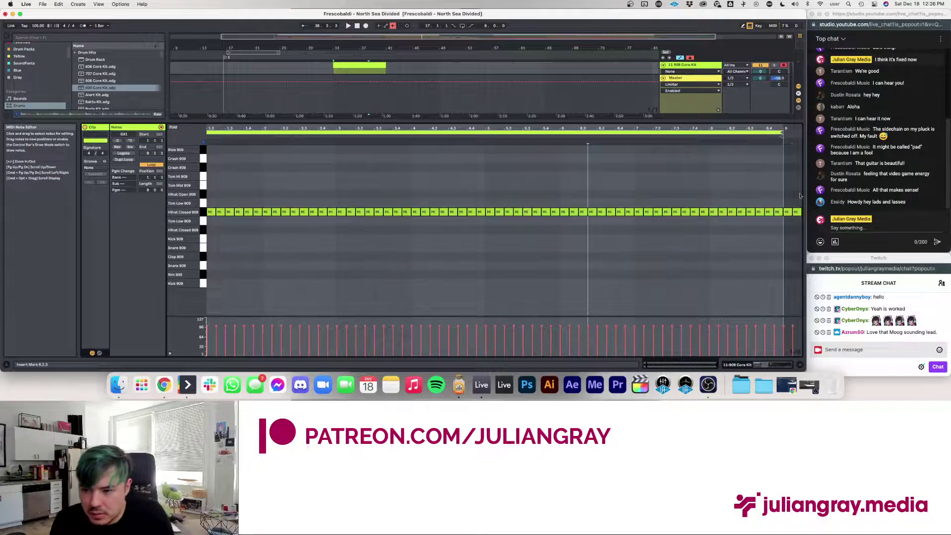
{"action": "left_click", "coordinate": [784, 201]}
- Compress the whole hi-hat pattern to half its length and duplicate it to fill the eight-bar clip
{"action": "key", "text": "super+a"}
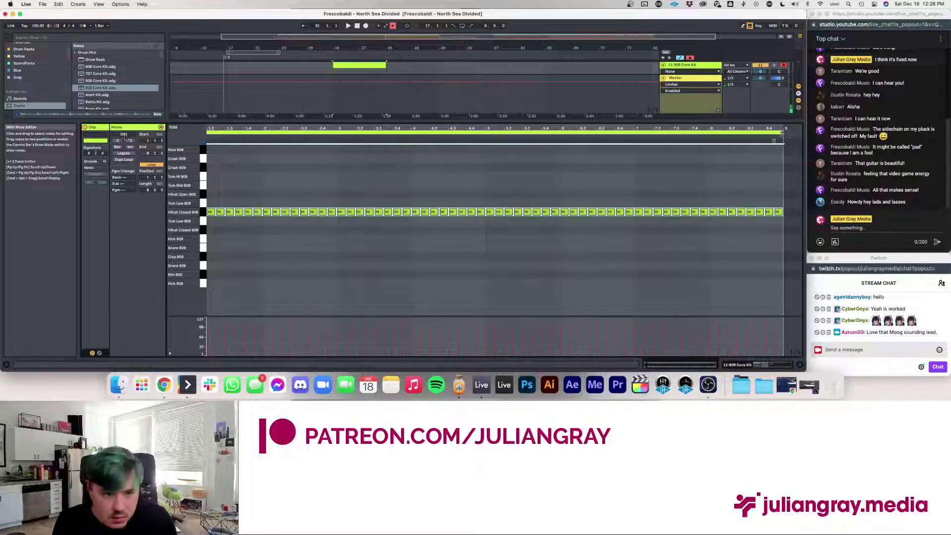
{"action": "left_click", "coordinate": [118, 141]}
{"action": "key", "text": "super+d"}
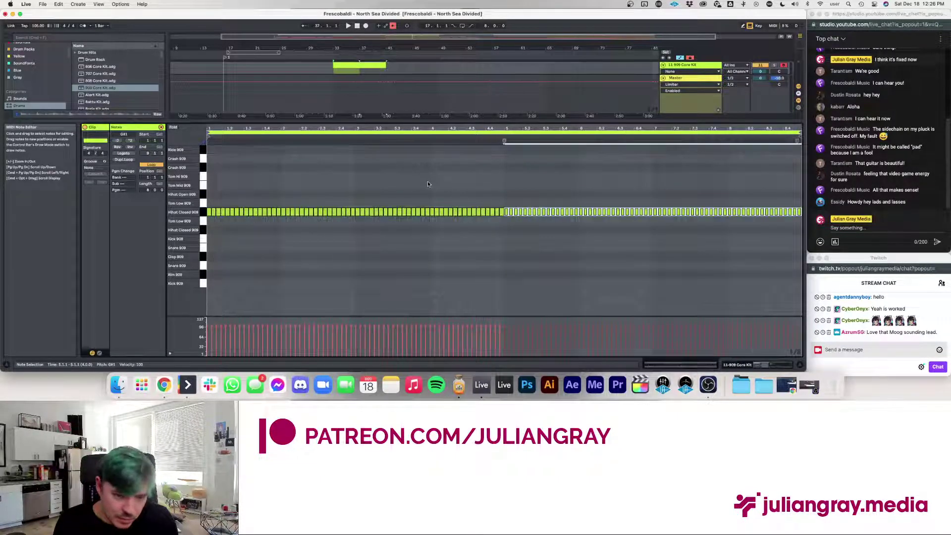
- Audition the hi-hats and replace the track's 909 Core Kit with the 808 Core Kit
{"action": "key", "text": "space"}
{"action": "left_click", "coordinate": [778, 365]}
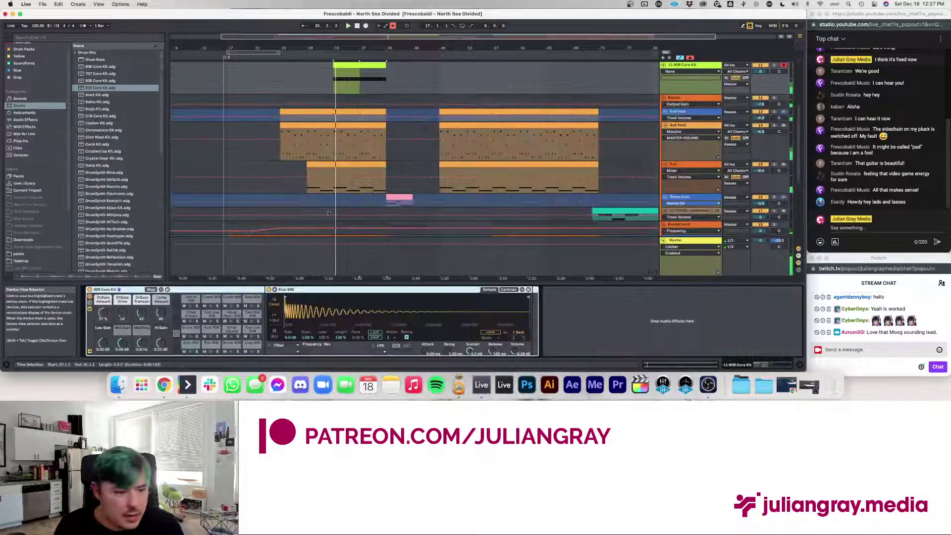
{"action": "left_click", "coordinate": [94, 82]}
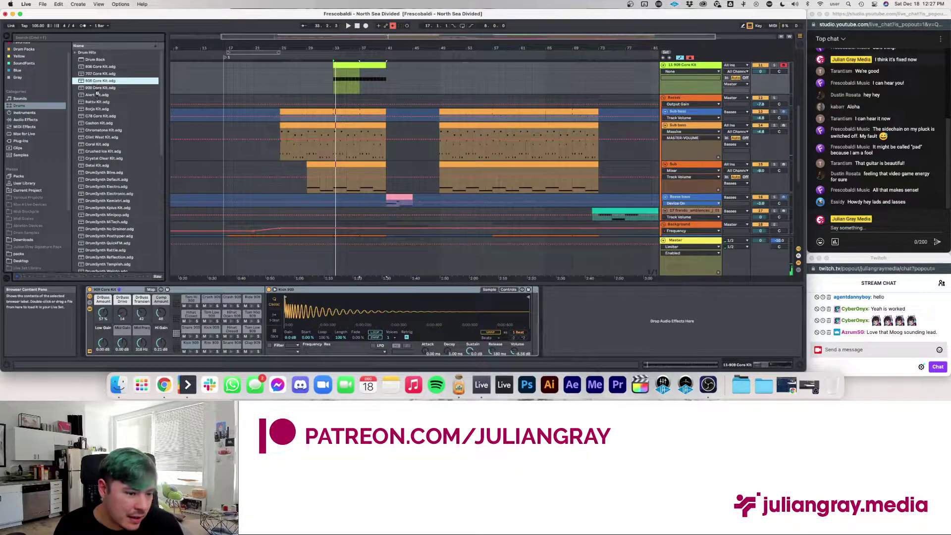
{"action": "key", "text": "Return"}
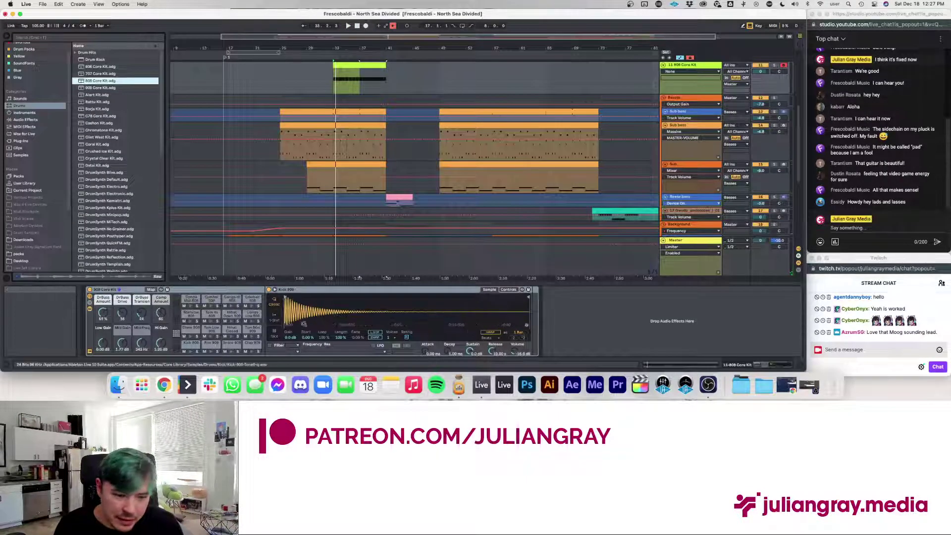
- Swap Hihat Closed 808 onto the Maracas 808 pad during playback, and shorten its sample to the opening part of the waveform
{"action": "key", "text": "space"}
{"action": "left_click", "coordinate": [192, 316]}
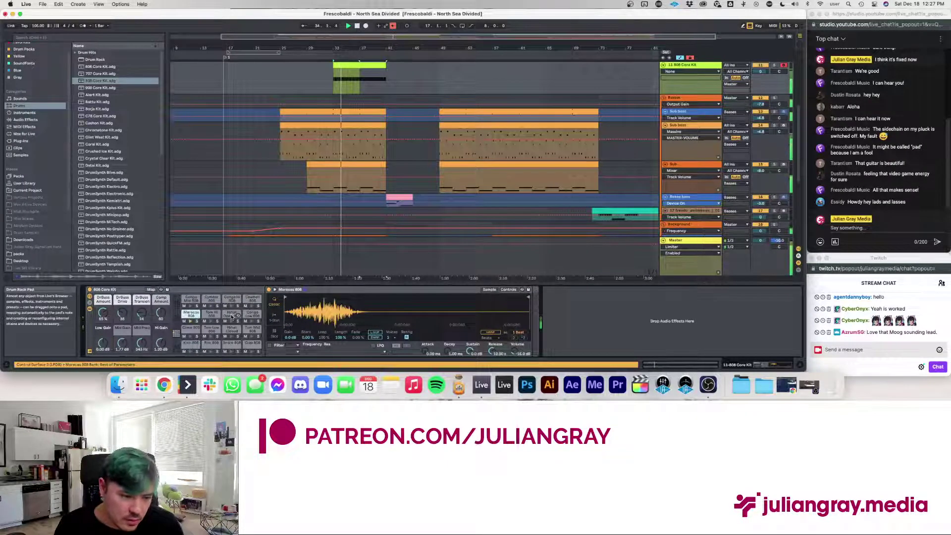
{"action": "left_click", "coordinate": [237, 331]}
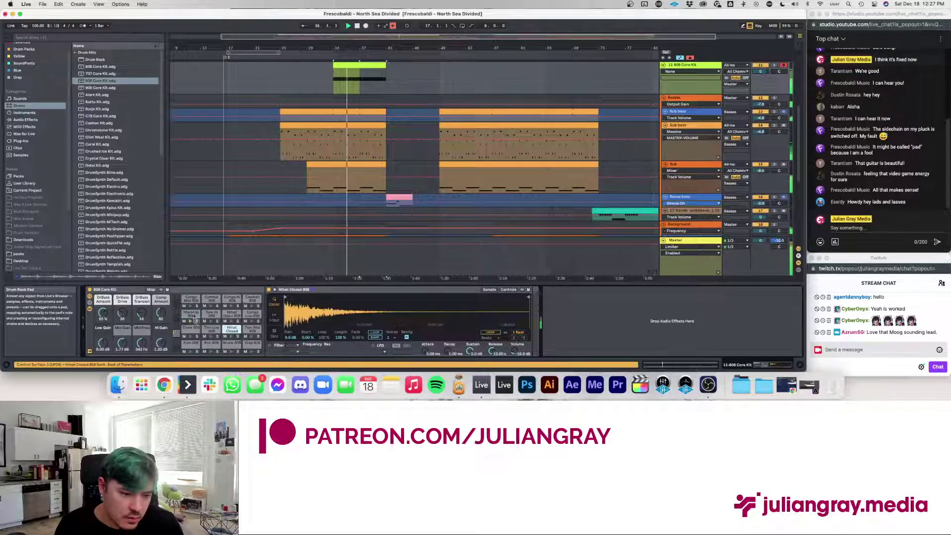
{"action": "left_click_drag", "start_coordinate": [237, 331], "coordinate": [188, 314]}
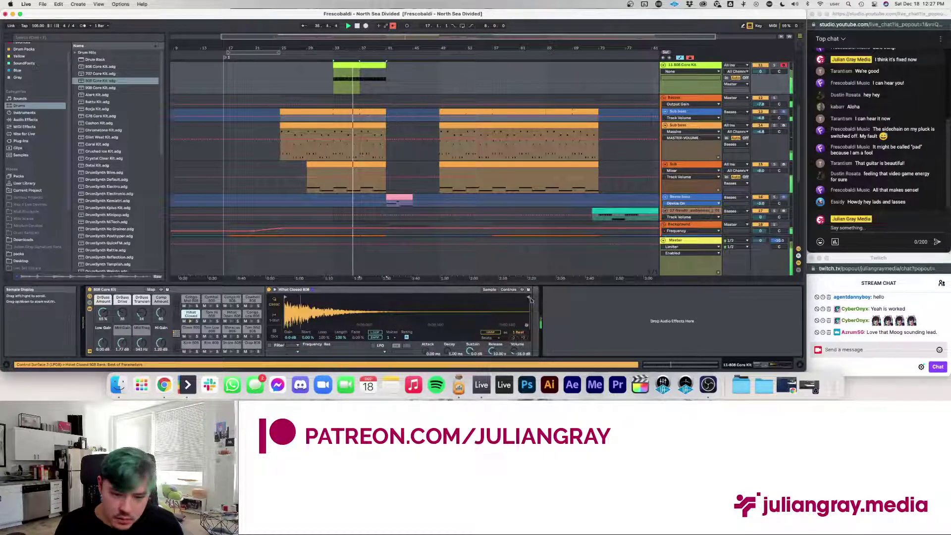
{"action": "left_click_drag", "start_coordinate": [528, 297], "coordinate": [301, 297]}
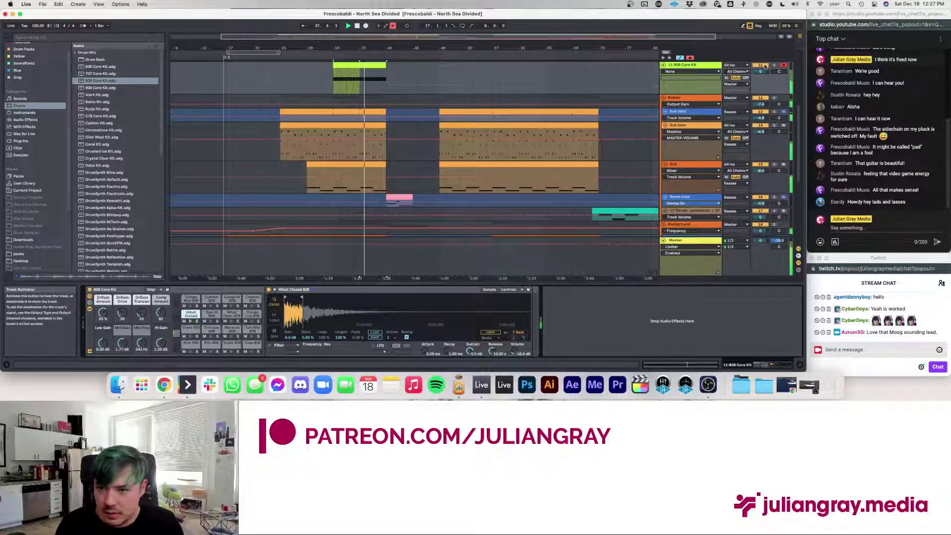
- Lower the 808 Core Kit track's volume while listening to the mix, and stop playback
{"action": "left_click_drag", "start_coordinate": [760, 72], "coordinate": [760, 74]}
{"action": "scroll", "coordinate": [761, 74], "scroll_direction": "up", "scroll_amount": 3}
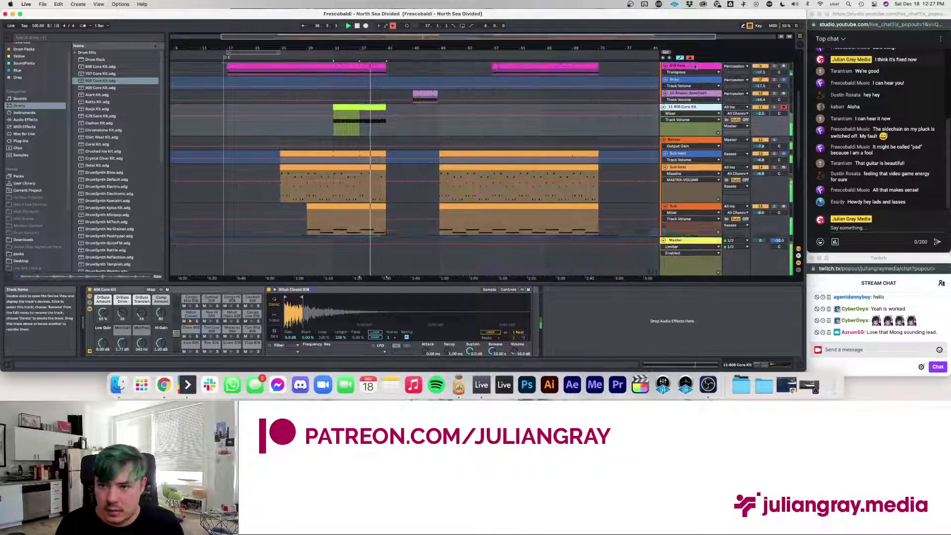
{"action": "right_click", "coordinate": [693, 123]}
{"action": "left_click_drag", "start_coordinate": [760, 126], "coordinate": [761, 132]}
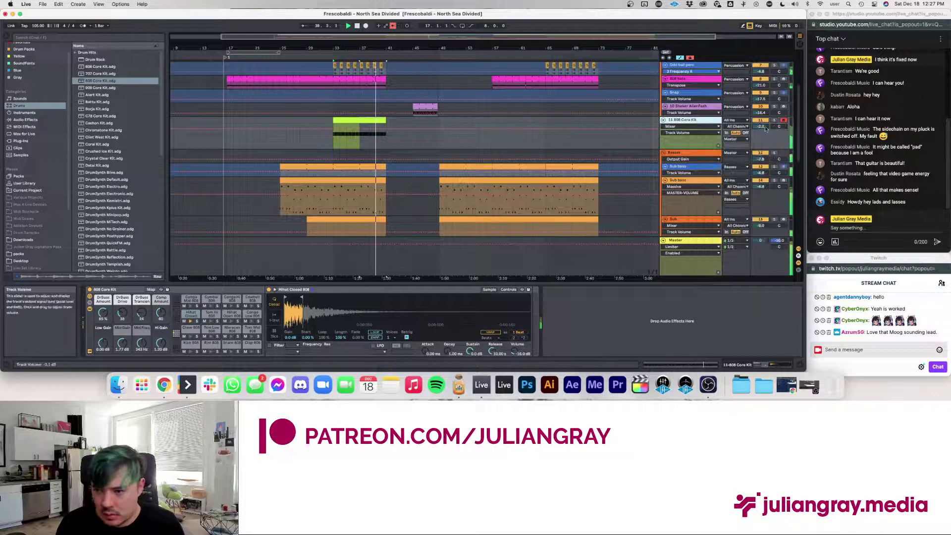
{"action": "left_click", "coordinate": [694, 124]}
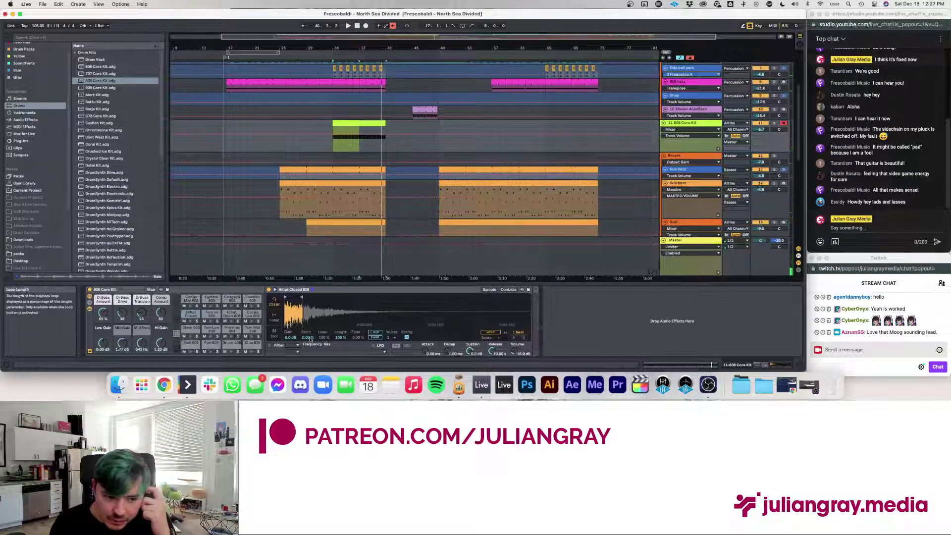
- Set the Snare 808 pad's Simpler to One-Shot mode, and check its Controls view before returning to the sample waveform
{"action": "left_click", "coordinate": [230, 347]}
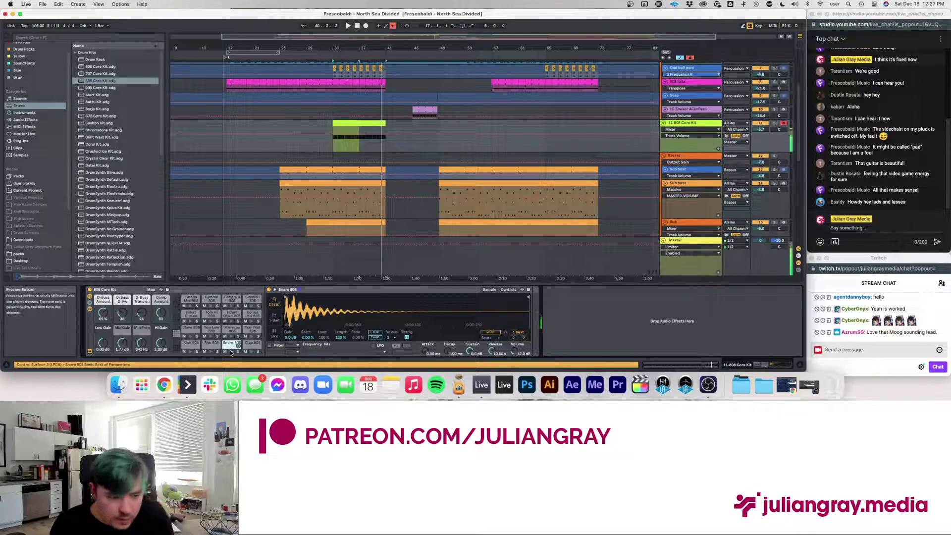
{"action": "left_click", "coordinate": [274, 318]}
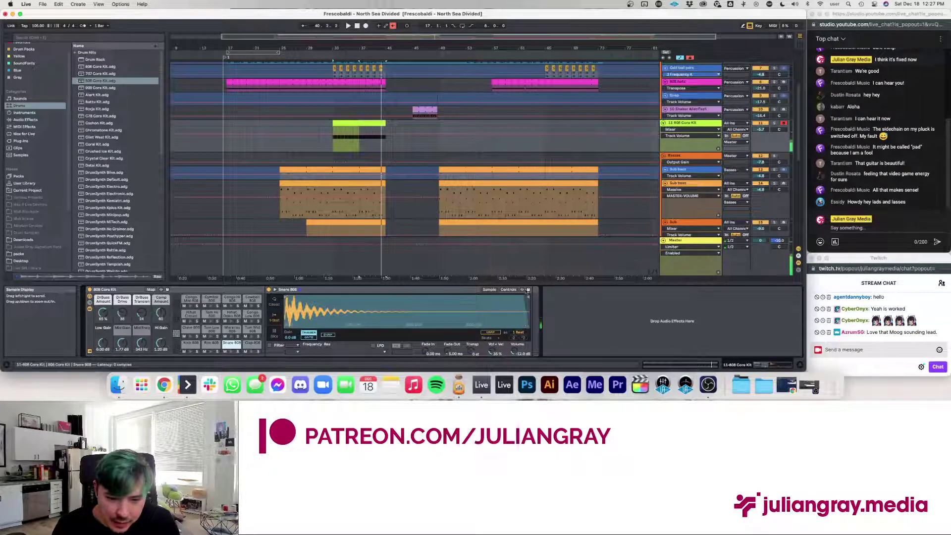
{"action": "left_click", "coordinate": [509, 289]}
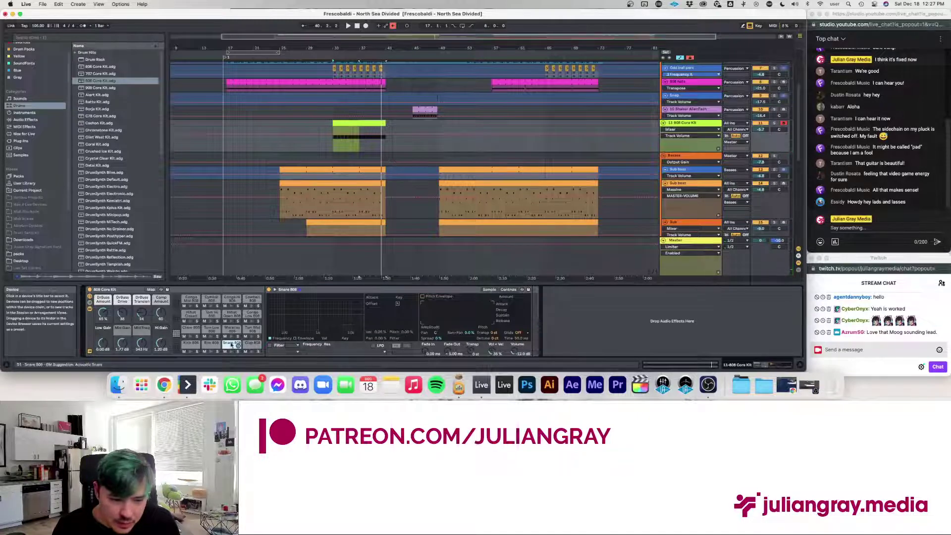
{"action": "left_click", "coordinate": [490, 290]}
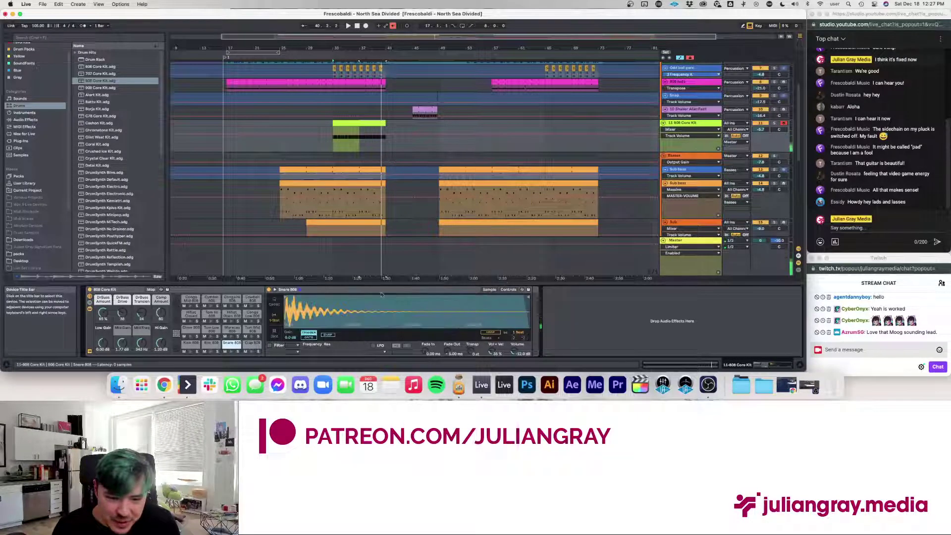
- Raise the Snare 808 pad's transposition in its Simpler controls and audition the pad
{"action": "left_click", "coordinate": [490, 332]}
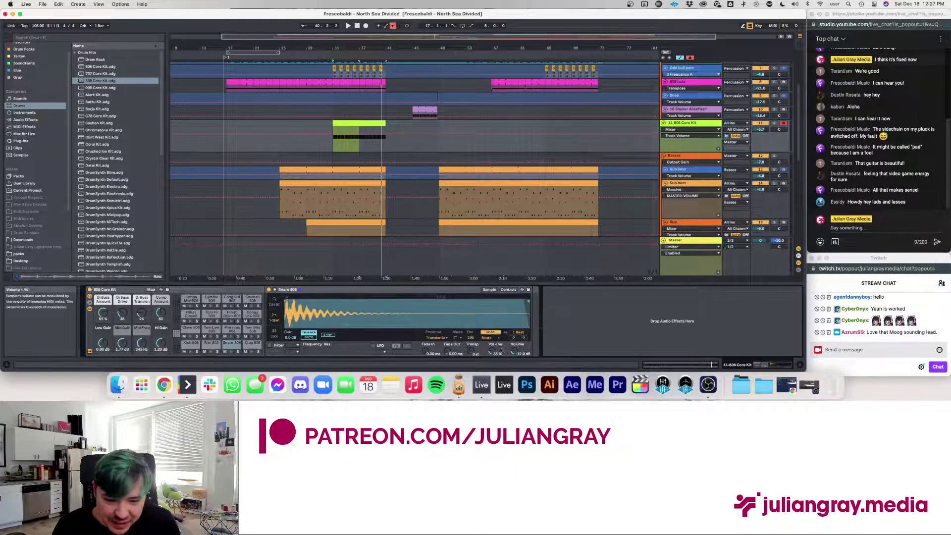
{"action": "left_click", "coordinate": [506, 290]}
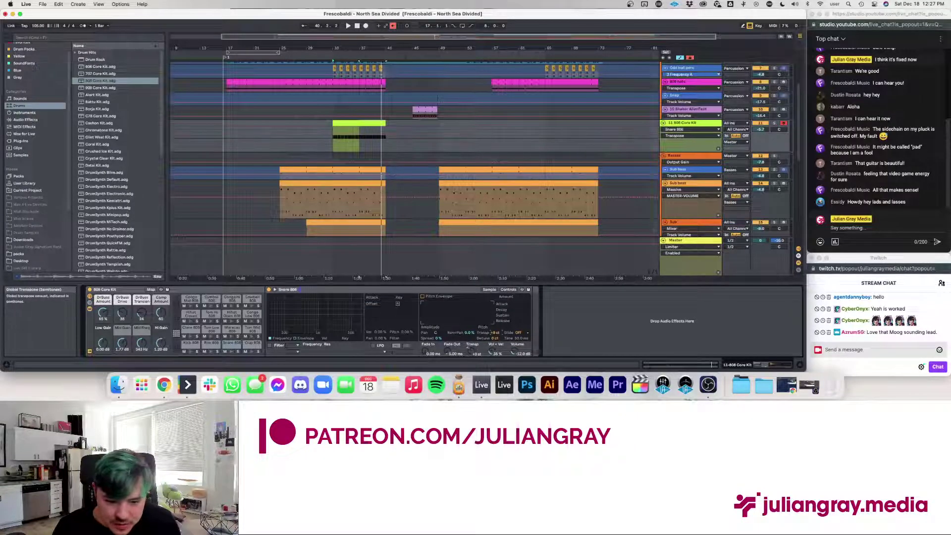
{"action": "left_click", "coordinate": [234, 350]}
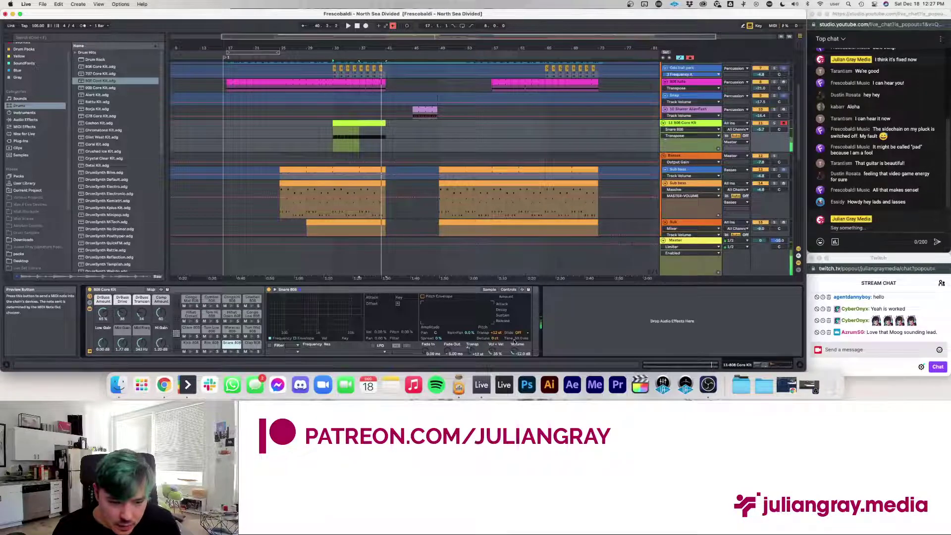
{"action": "left_click", "coordinate": [233, 351]}
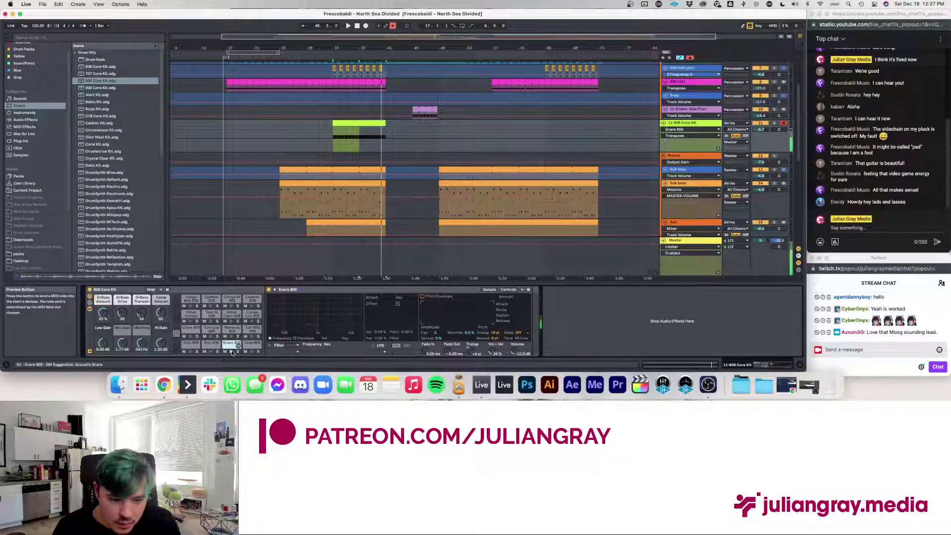
- Open the 808 Core Kit clip and add Snare 808 notes on beats 2 and 4 of the first bar
{"action": "double_click", "coordinate": [342, 124]}
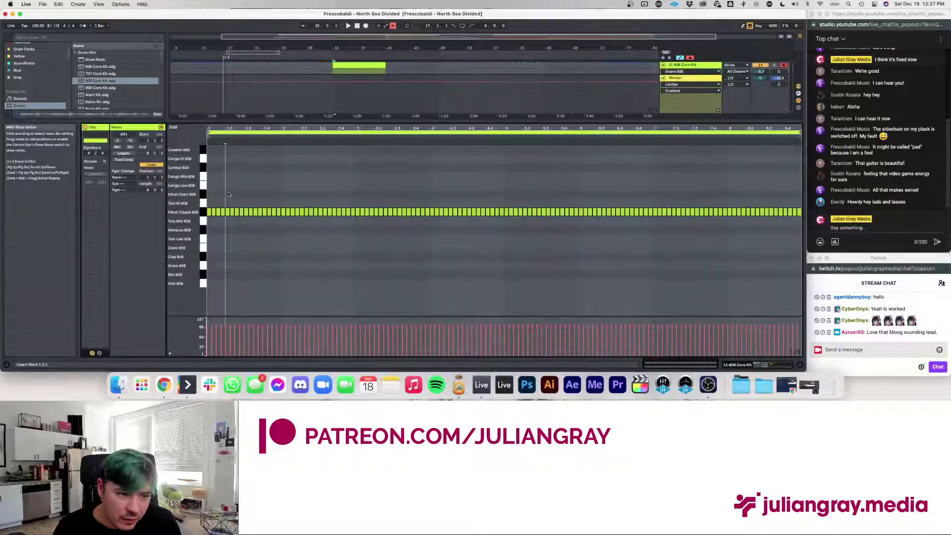
{"action": "left_click", "coordinate": [235, 206]}
{"action": "double_click", "coordinate": [231, 265]}
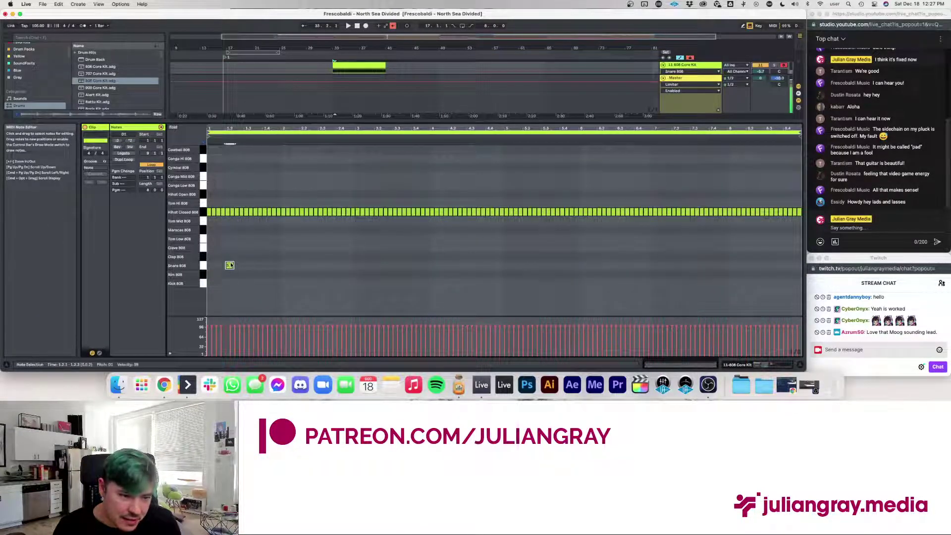
{"action": "key", "text": "space"}
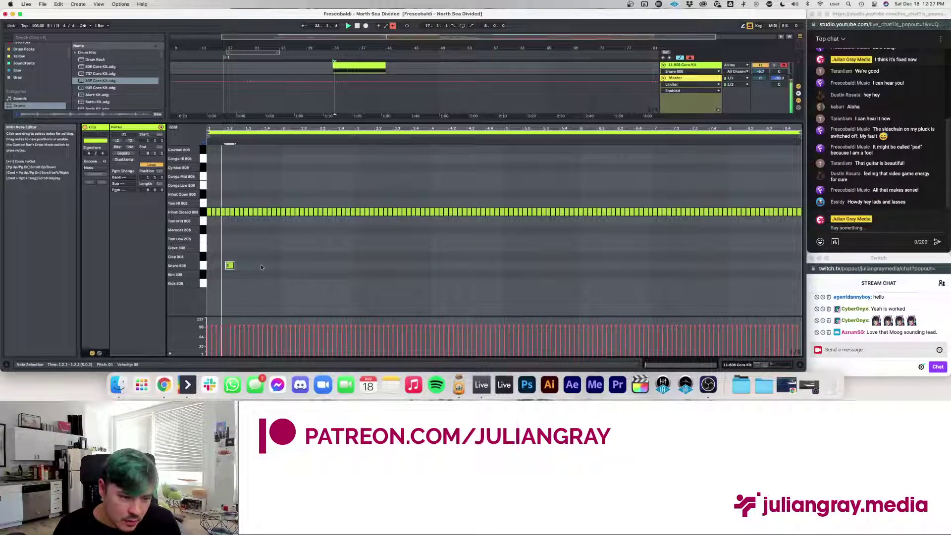
{"action": "double_click", "coordinate": [265, 266]}
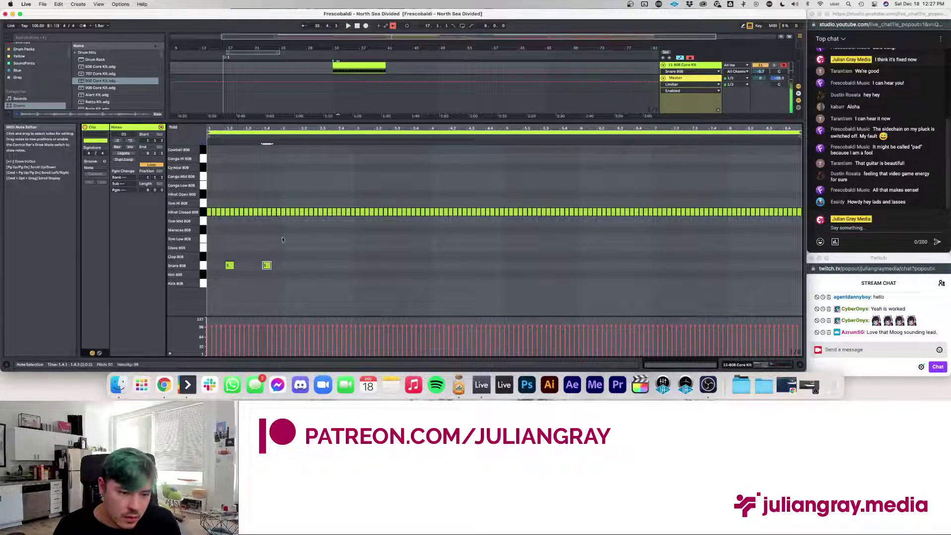
- Duplicate the first bar's hi-hat and snare notes repeatedly across the clip, and return to the track's devices
{"action": "left_click_drag", "start_coordinate": [280, 193], "coordinate": [211, 280]}
{"action": "key", "text": "super+d"}
{"action": "key", "text": "super+d"}
{"action": "key", "text": "super+d"}
{"action": "key", "text": "super+d"}
{"action": "key", "text": "super+d"}
{"action": "key", "text": "super+d"}
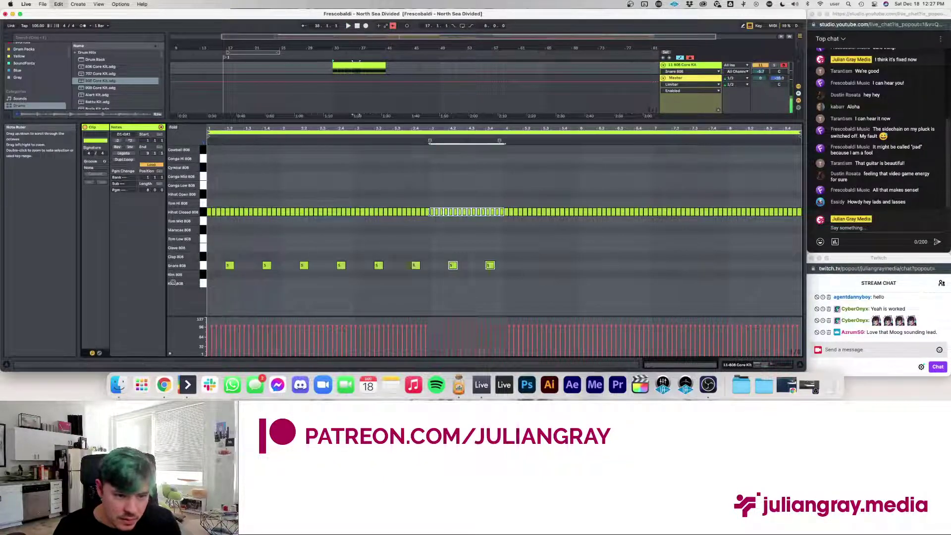
{"action": "key", "text": "super+d"}
{"action": "key", "text": "super+d"}
{"action": "key", "text": "super+d"}
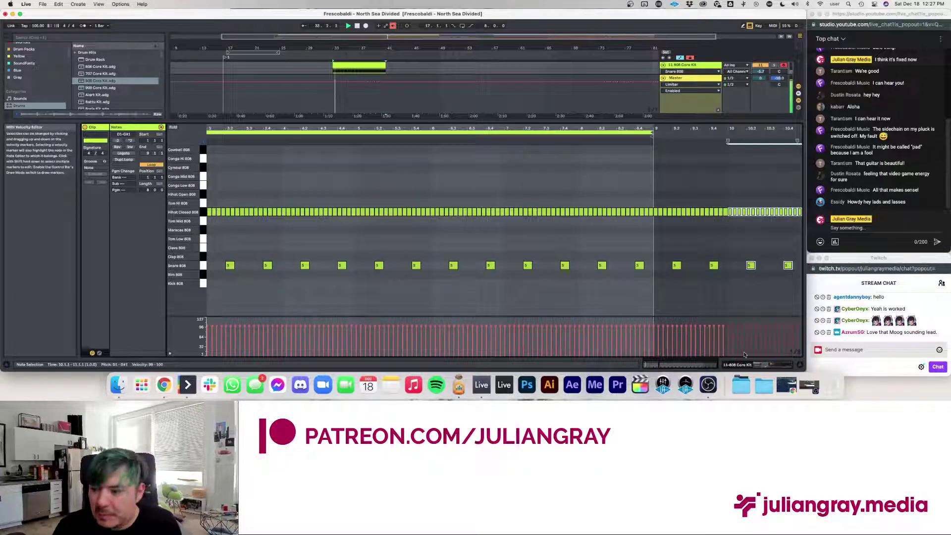
{"action": "left_click", "coordinate": [757, 364]}
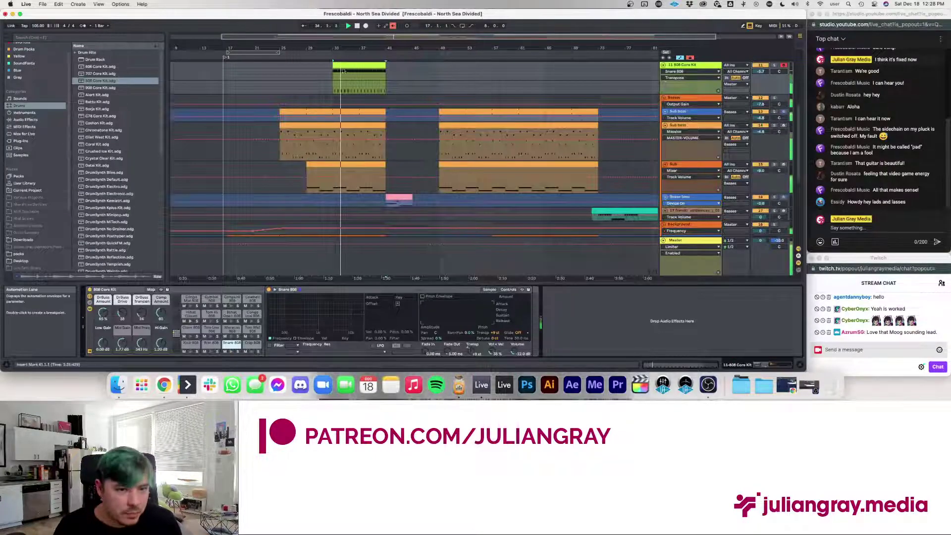
- Add Auto Pan after the 808 Core Kit, raise its amount and rate, and play the result
{"action": "left_click", "coordinate": [25, 120]}
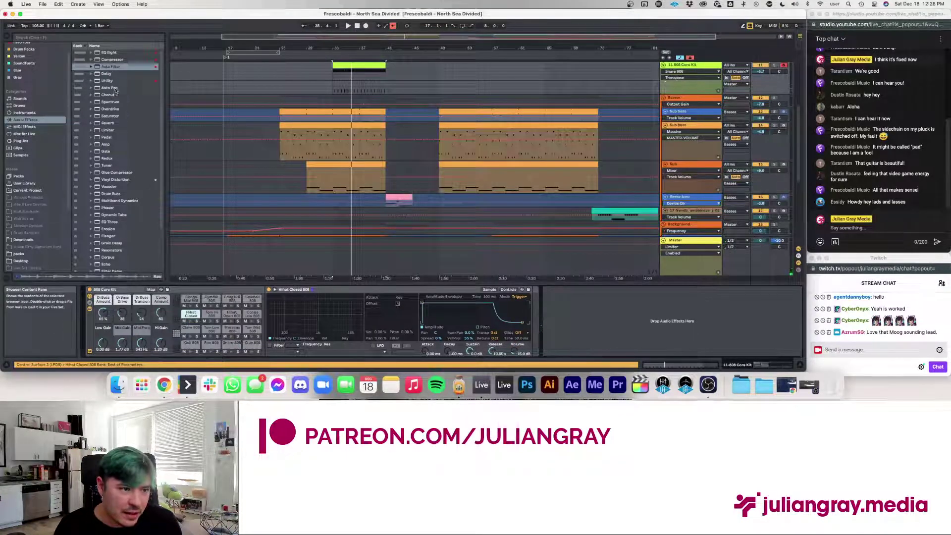
{"action": "left_click_drag", "start_coordinate": [116, 88], "coordinate": [543, 328]}
{"action": "key", "text": "space"}
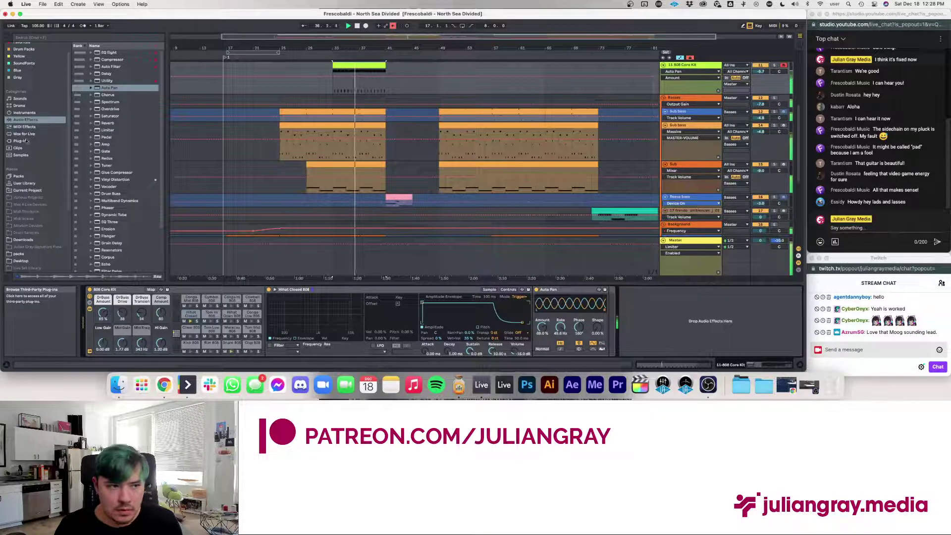
- Add Redux after Auto Pan on the 808 Core Kit track, with bit reduction on and downsampling set to Soft
{"action": "scroll", "coordinate": [117, 204], "scroll_direction": "down", "scroll_amount": 3}
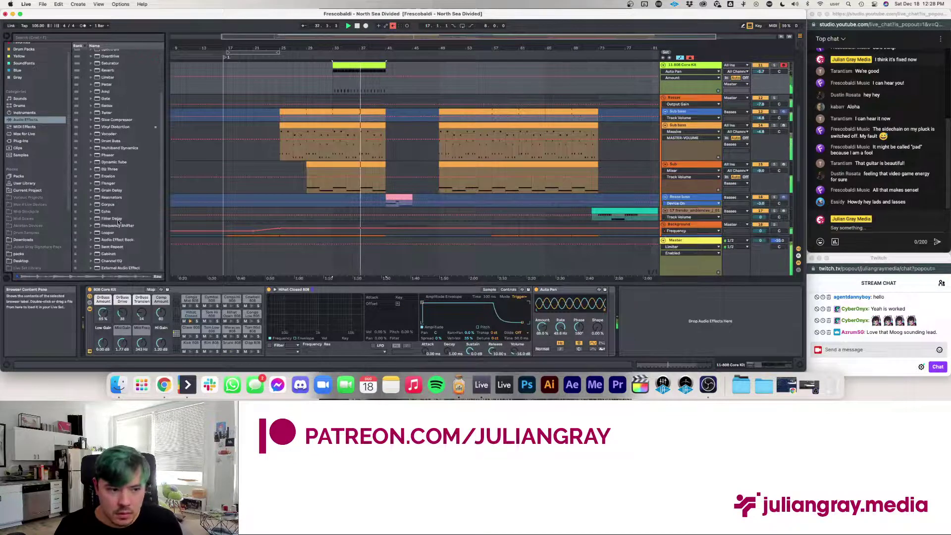
{"action": "scroll", "coordinate": [120, 218], "scroll_direction": "up", "scroll_amount": 1}
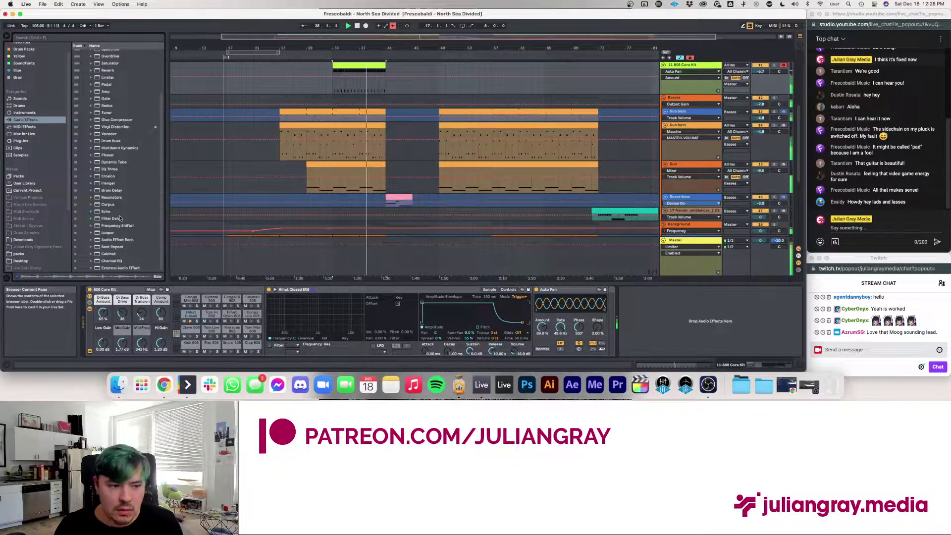
{"action": "scroll", "coordinate": [113, 121], "scroll_direction": "up", "scroll_amount": 3}
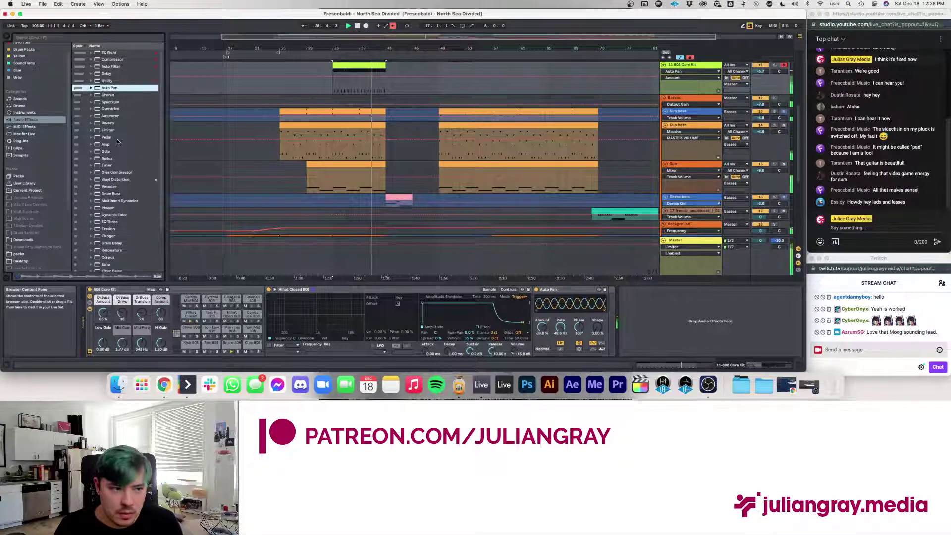
{"action": "scroll", "coordinate": [116, 139], "scroll_direction": "down", "scroll_amount": 3}
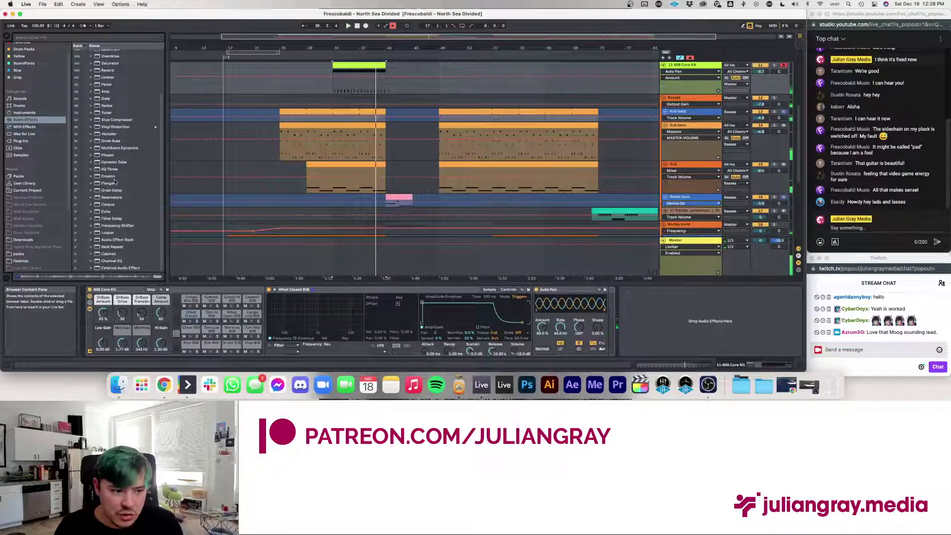
{"action": "scroll", "coordinate": [118, 142], "scroll_direction": "up", "scroll_amount": 3}
{"action": "scroll", "coordinate": [115, 163], "scroll_direction": "up", "scroll_amount": 1}
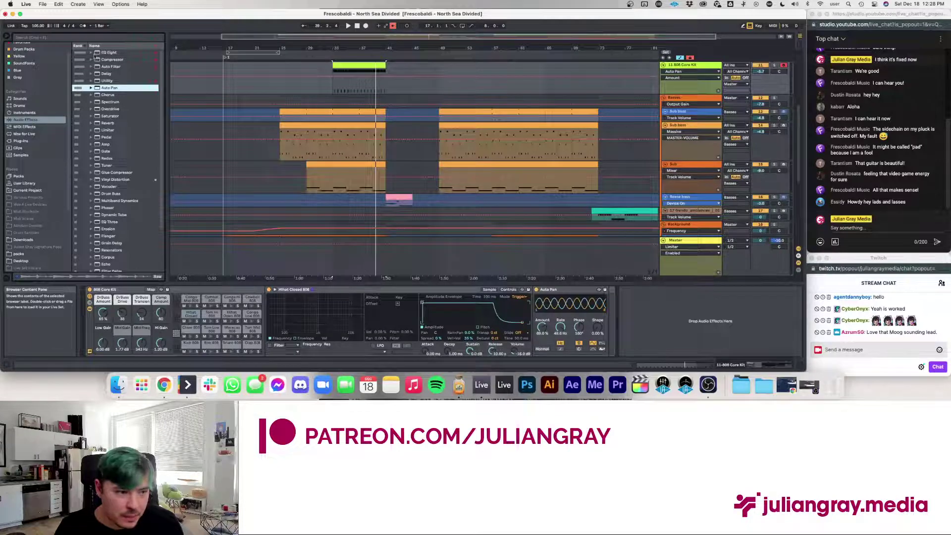
{"action": "left_click_drag", "start_coordinate": [106, 157], "coordinate": [639, 312]}
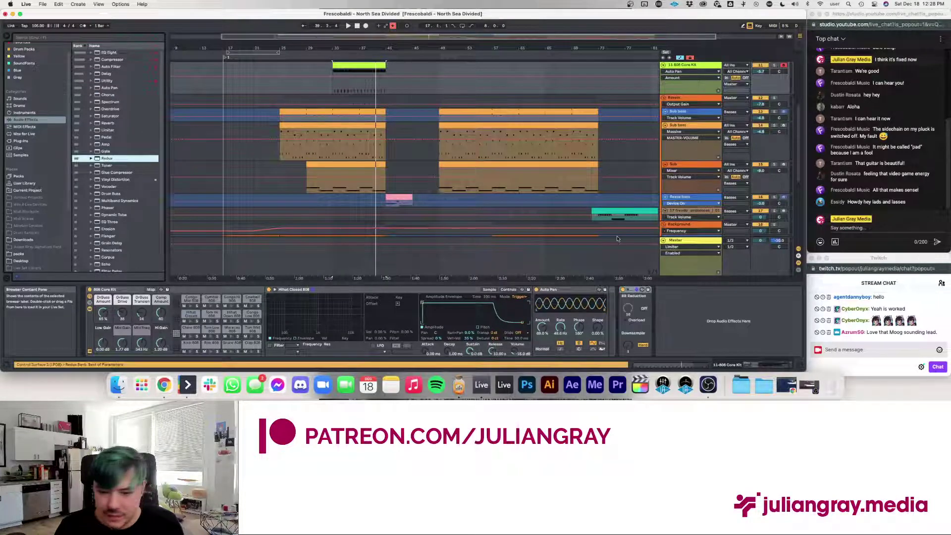
{"action": "left_click", "coordinate": [644, 309]}
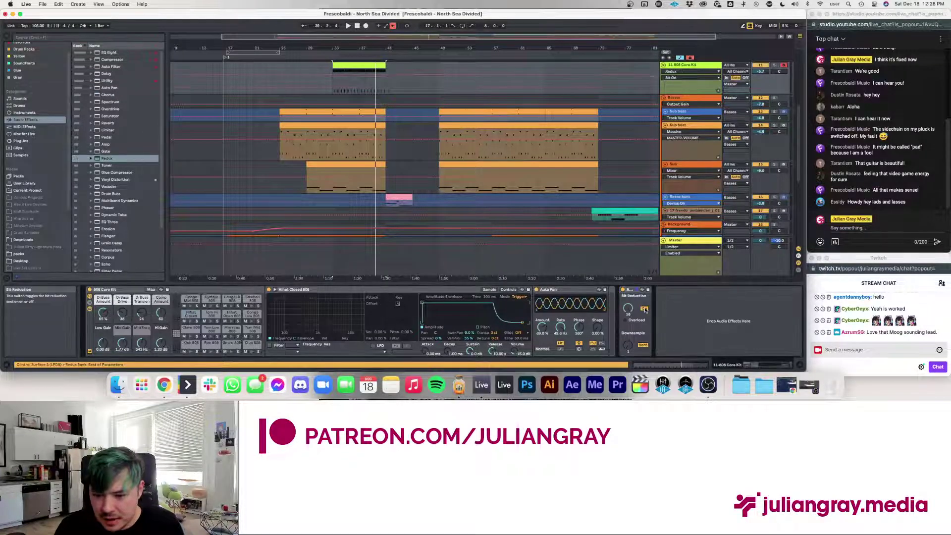
{"action": "left_click", "coordinate": [643, 345]}
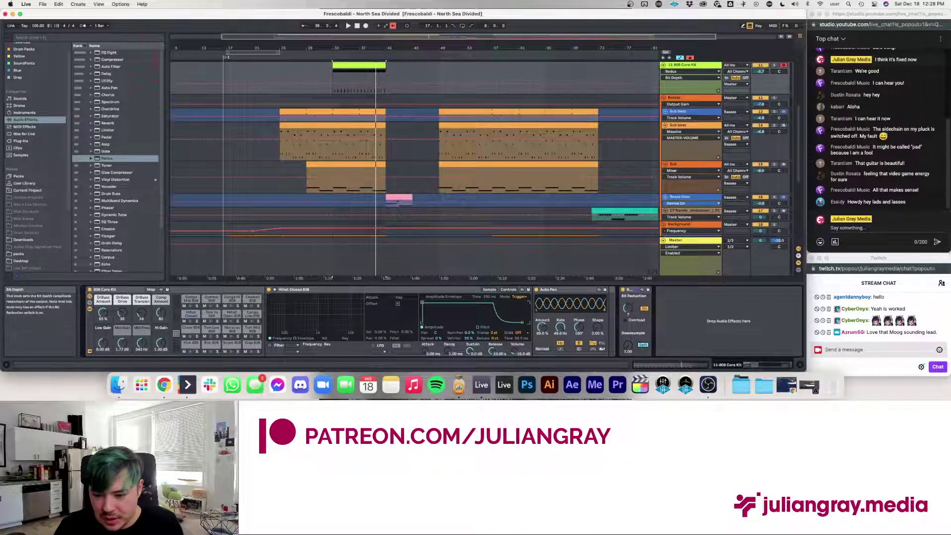
- Adjust Redux's bit depth and soft downsampling amount while listening to the 808 Core Kit part
{"action": "key", "text": "space"}
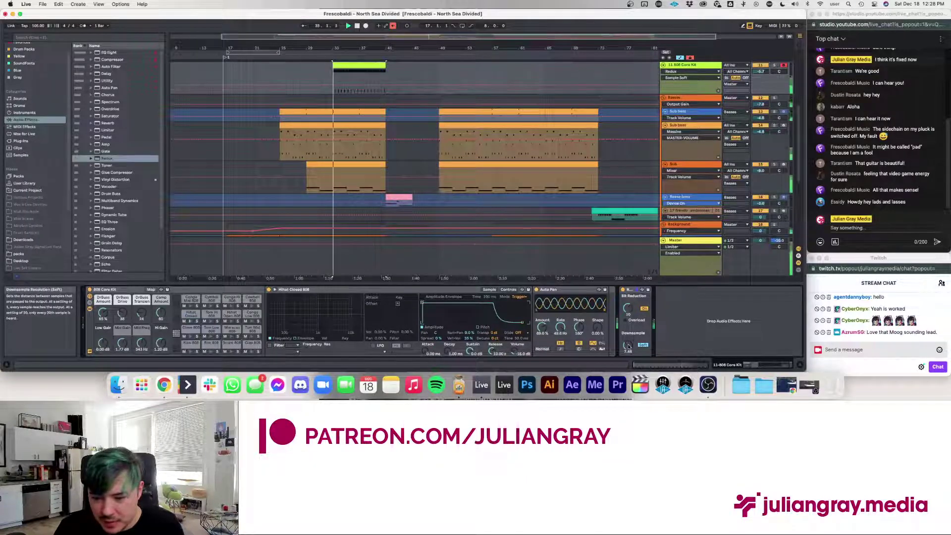
{"action": "left_click_drag", "start_coordinate": [628, 345], "coordinate": [628, 300]}
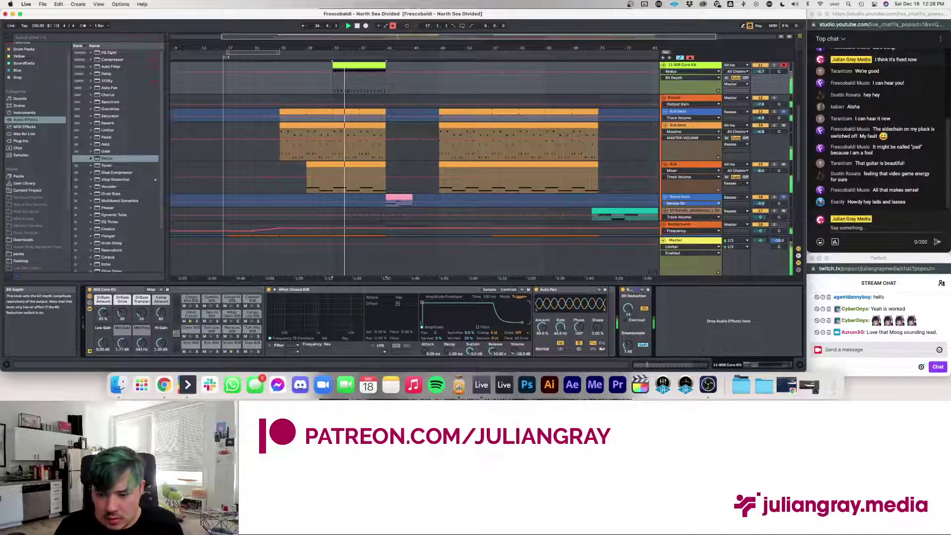
{"action": "left_click_drag", "start_coordinate": [628, 346], "coordinate": [628, 369]}
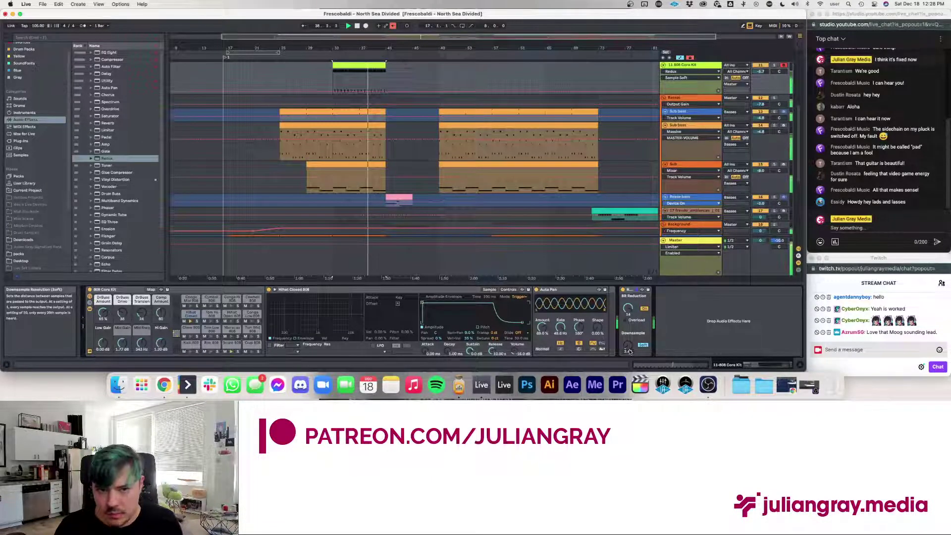
{"action": "mouse_move", "coordinate": [629, 349]}
{"action": "left_mouse_down"}
{"action": "mouse_move", "coordinate": [628, 357]}
{"action": "mouse_move", "coordinate": [629, 349]}
{"action": "left_mouse_up"}
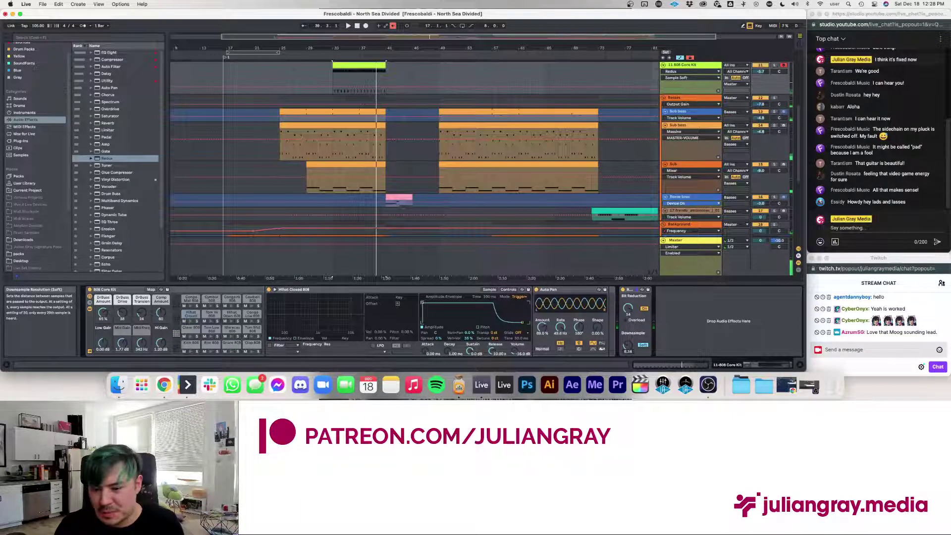
- Copy the 808 Core Kit clip to bar 57, and play the arrangement from bar 31
{"action": "scroll", "coordinate": [531, 132], "scroll_direction": "up", "scroll_amount": 5}
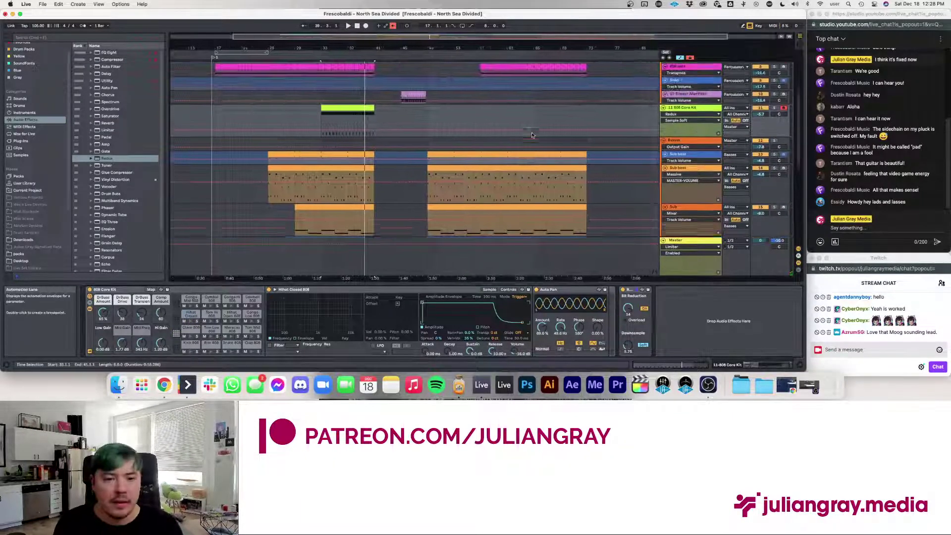
{"action": "left_click_drag", "start_coordinate": [336, 115], "coordinate": [495, 116]}
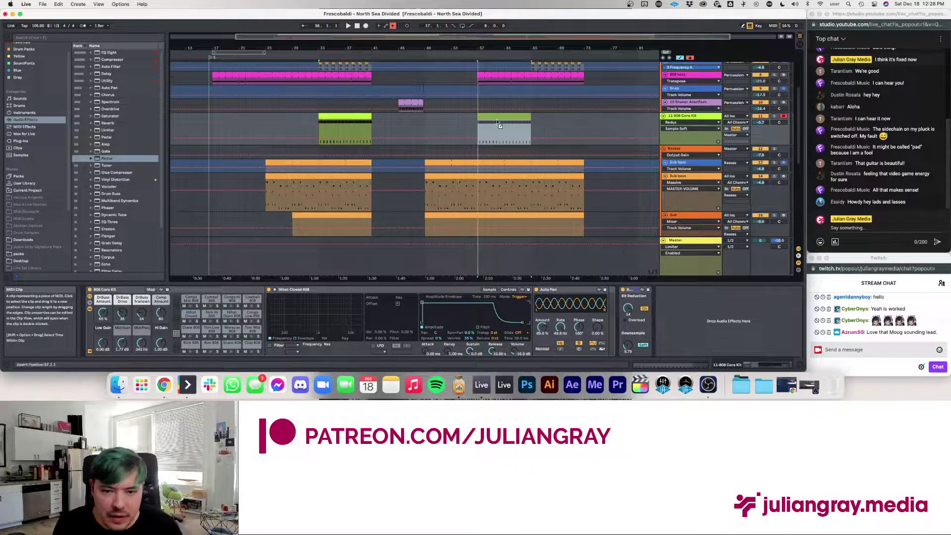
{"action": "left_click", "coordinate": [303, 117]}
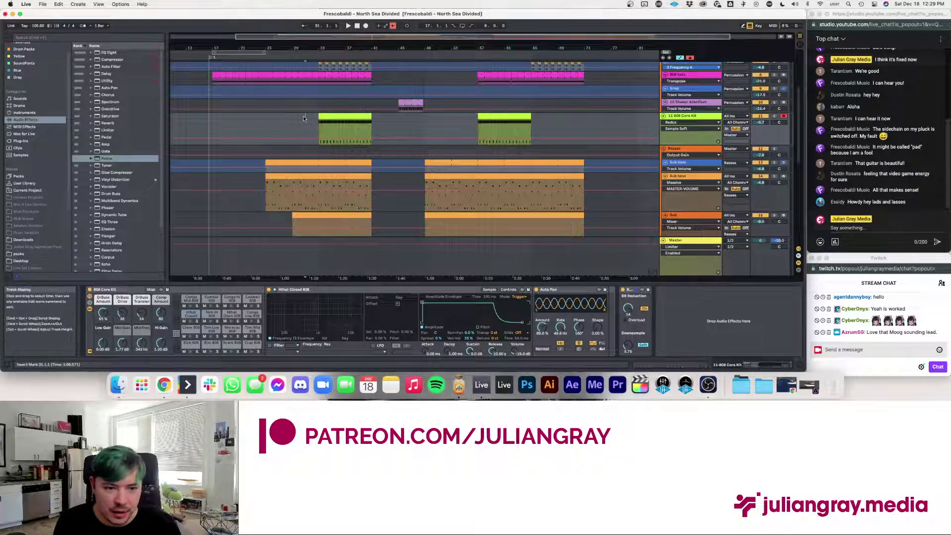
{"action": "scroll", "coordinate": [303, 117], "scroll_direction": "up", "scroll_amount": 3}
{"action": "key", "text": "space"}
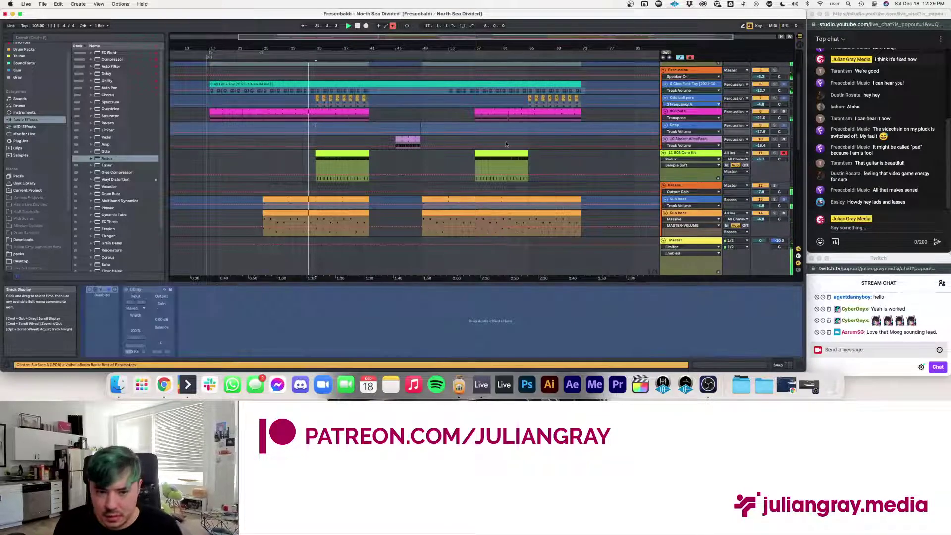
- Fine-tune Redux's soft downsampling on the 808 Core Kit track during playback, and stop playback
{"action": "left_click", "coordinate": [370, 154]}
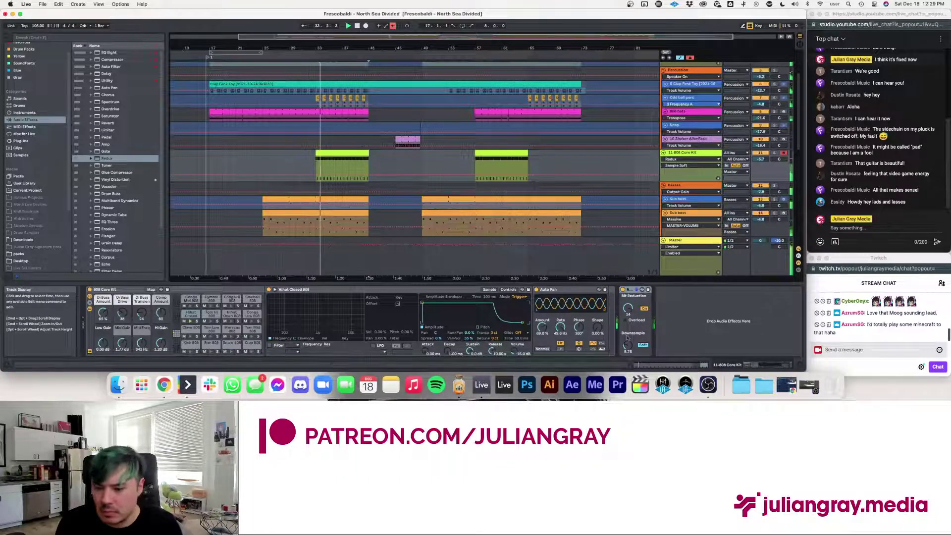
{"action": "left_click_drag", "start_coordinate": [628, 316], "coordinate": [627, 336]}
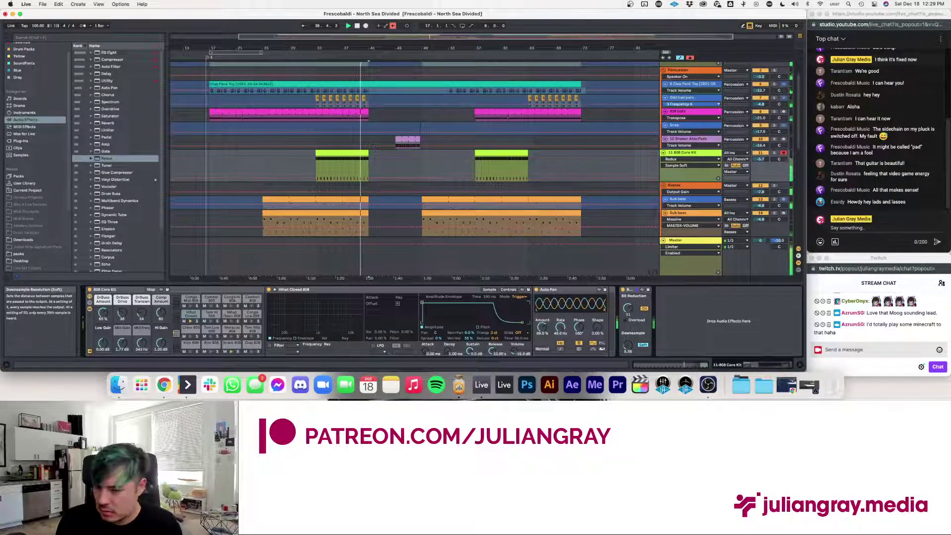
{"action": "key", "text": "space"}
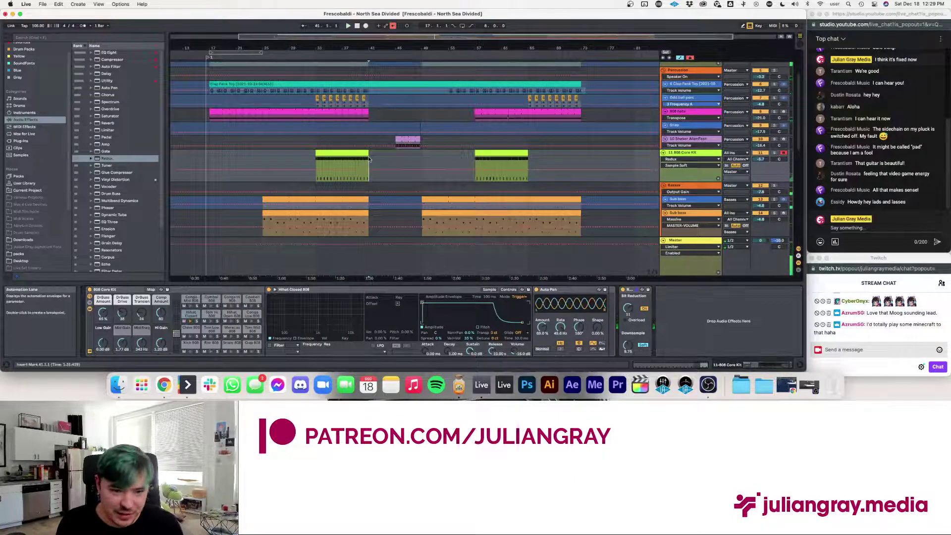
- Insert a sine automation shape on Redux's soft downsampling over the first 808 Core Kit clip, and compress it to about one bar
{"action": "left_click_drag", "start_coordinate": [371, 164], "coordinate": [319, 165]}
{"action": "right_click", "coordinate": [323, 166]}
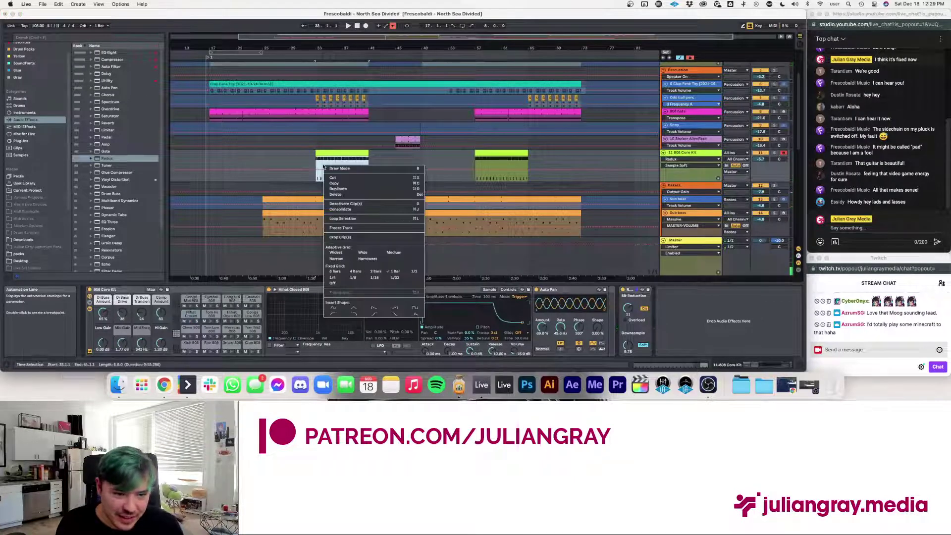
{"action": "left_click", "coordinate": [332, 310]}
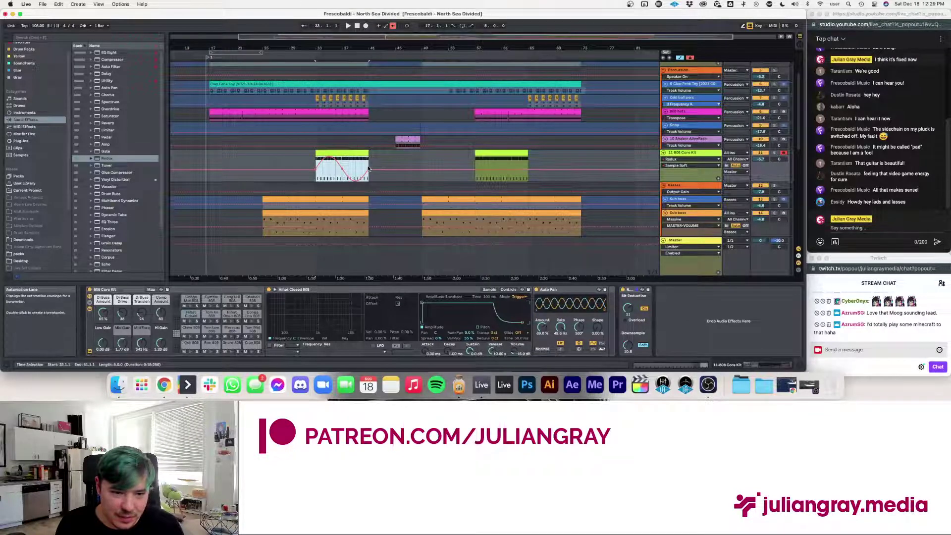
{"action": "left_click_drag", "start_coordinate": [370, 167], "coordinate": [342, 169]}
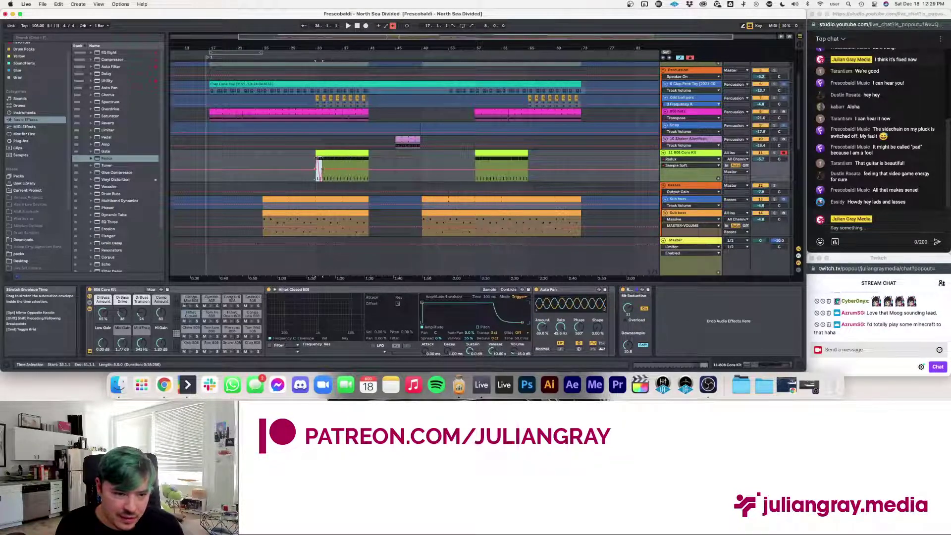
- Duplicate the one-bar sine automation across the rest of the first 808 Core Kit clip, and play the arrangement from bar 33
{"action": "key", "text": "super+z"}
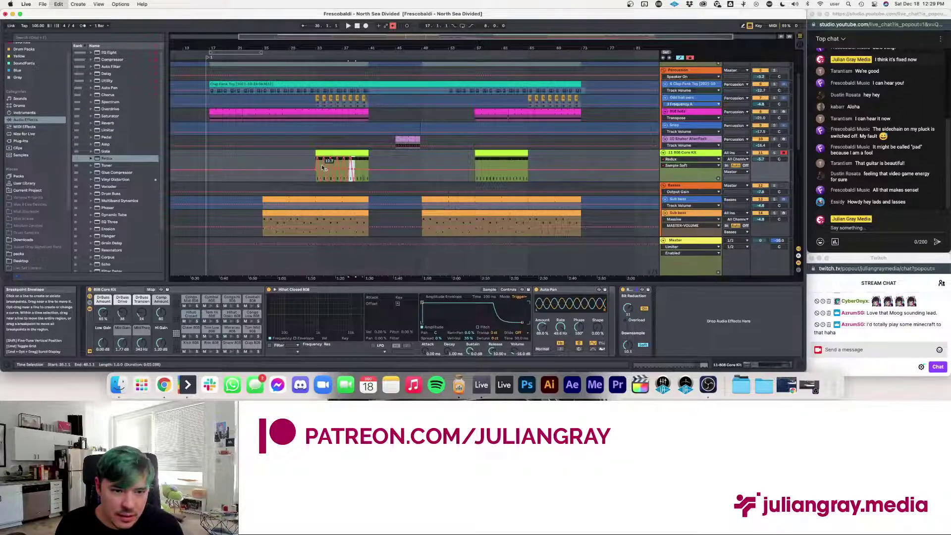
{"action": "left_click", "coordinate": [313, 156]}
{"action": "key", "text": "space"}
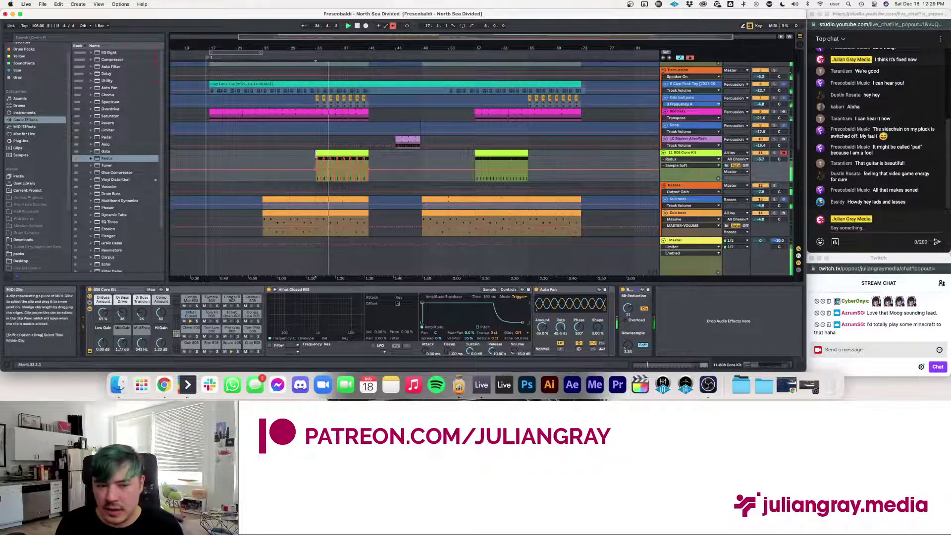
- Skew the selected Redux soft downsampling automation so its peaks rise across bars 33 to 41, listening to the result
{"action": "left_click", "coordinate": [324, 165]}
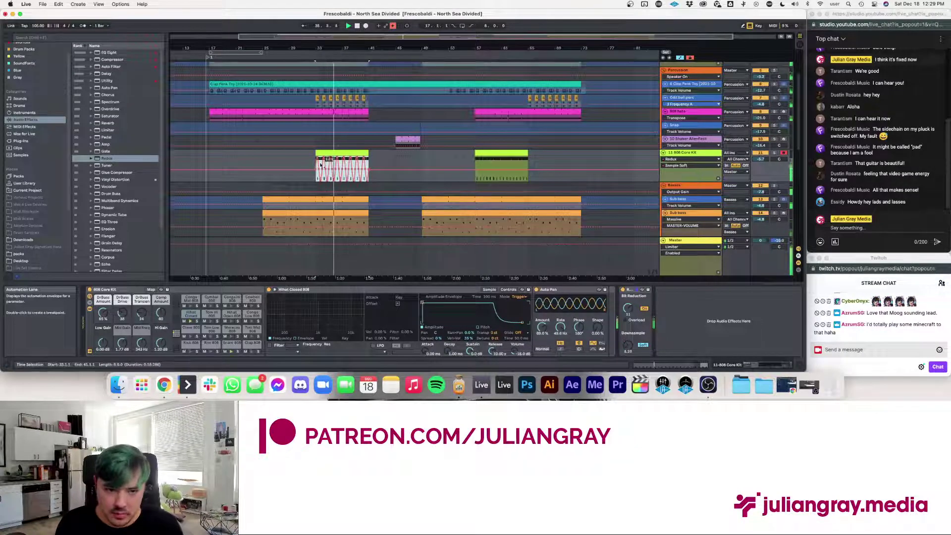
{"action": "left_click_drag", "start_coordinate": [324, 164], "coordinate": [368, 159]}
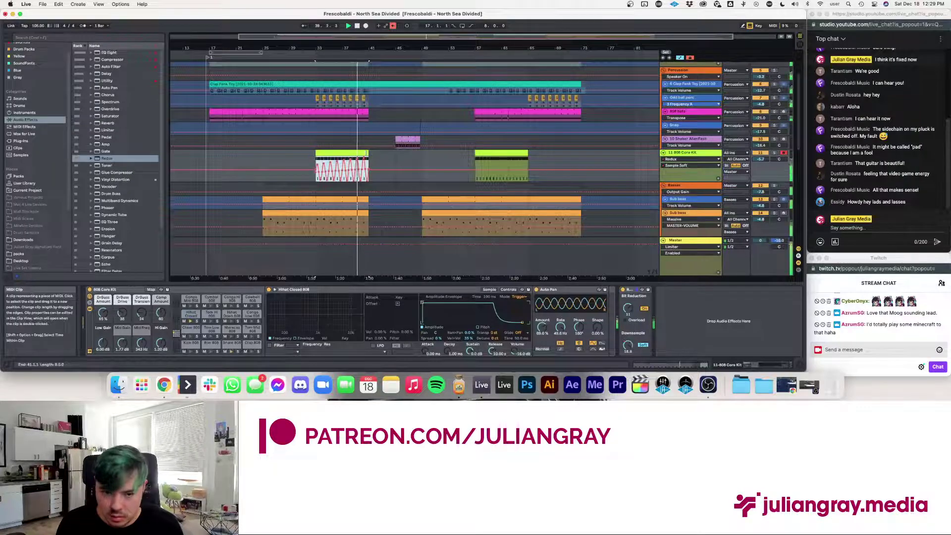
{"action": "left_click", "coordinate": [370, 154]}
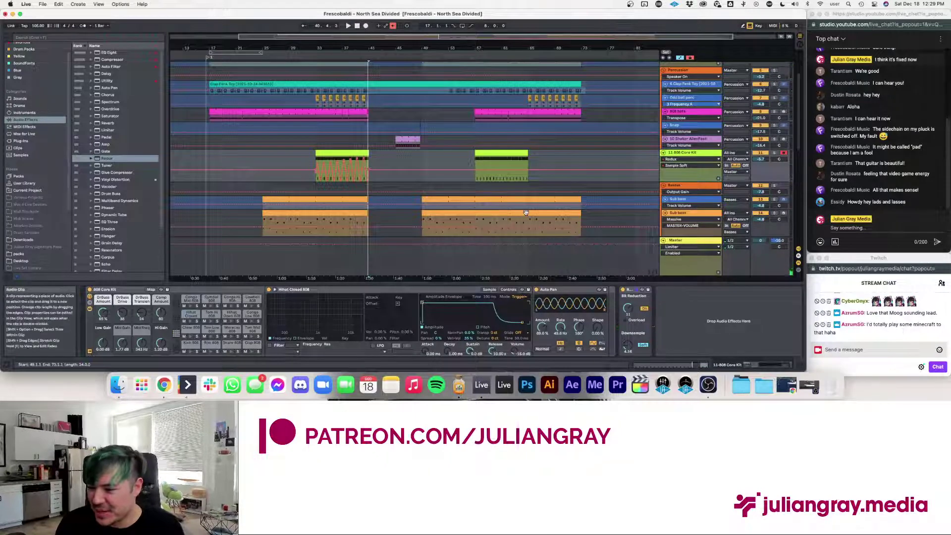
- Copy the first 808 Core Kit clip with its Redux automation over the clip at bar 57, and save the Live Set
{"action": "left_click", "coordinate": [371, 154]}
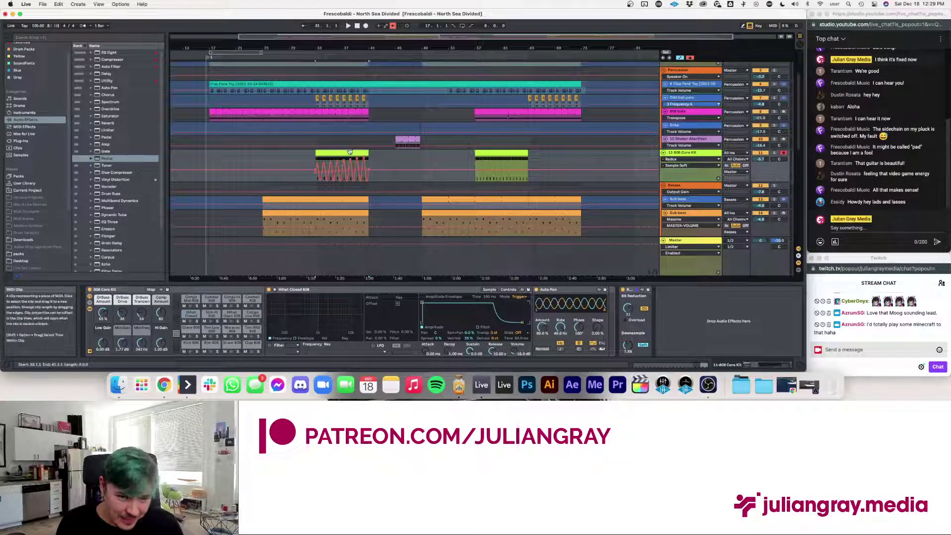
{"action": "left_click", "coordinate": [503, 170]}
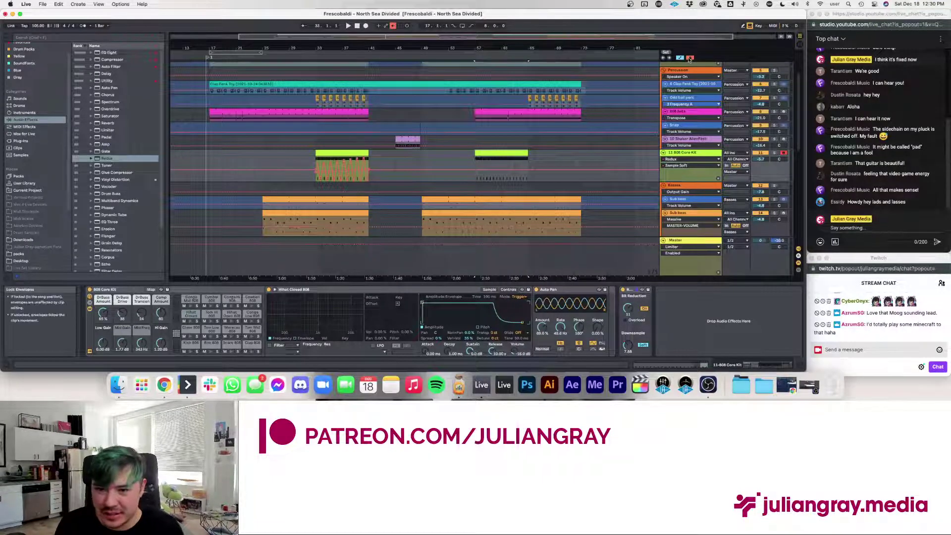
{"action": "left_click", "coordinate": [525, 157]}
{"action": "left_click", "coordinate": [524, 157]}
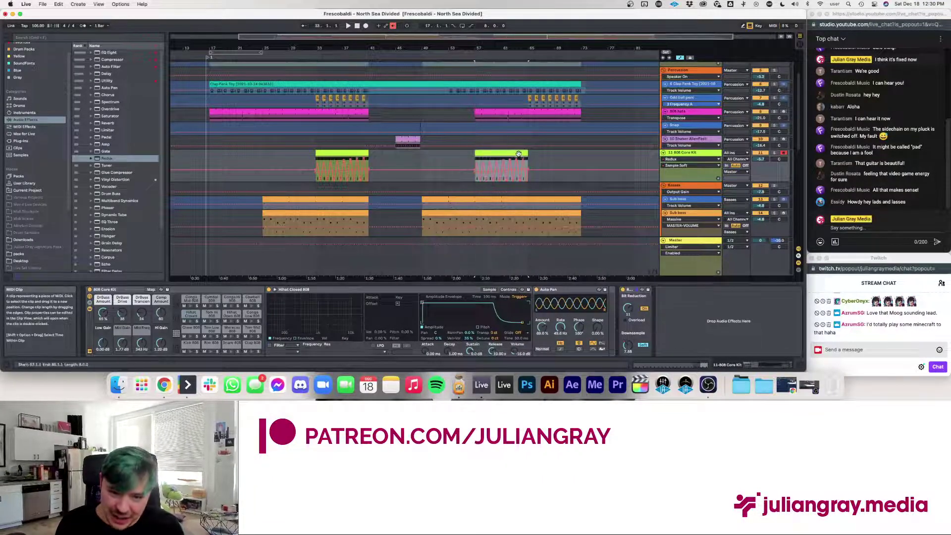
{"action": "key", "text": "super+s"}
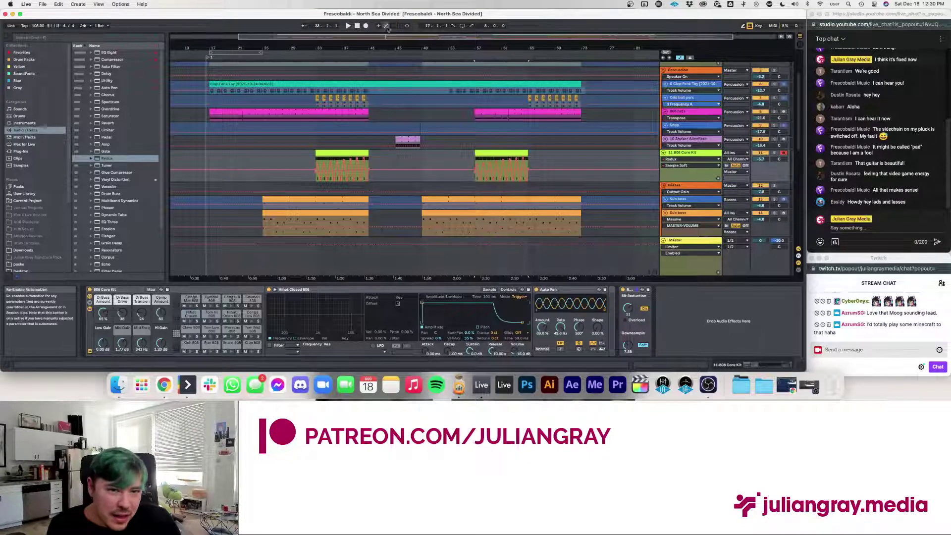
- Examine the arrangement's sections and tracks around bars 41 to 49, from the kick and percussion down to the leads and effects
{"action": "scroll", "coordinate": [385, 122], "scroll_direction": "down", "scroll_amount": 2}
{"action": "scroll", "coordinate": [385, 122], "scroll_direction": "up", "scroll_amount": 2}
{"action": "scroll", "coordinate": [386, 123], "scroll_direction": "up", "scroll_amount": 2}
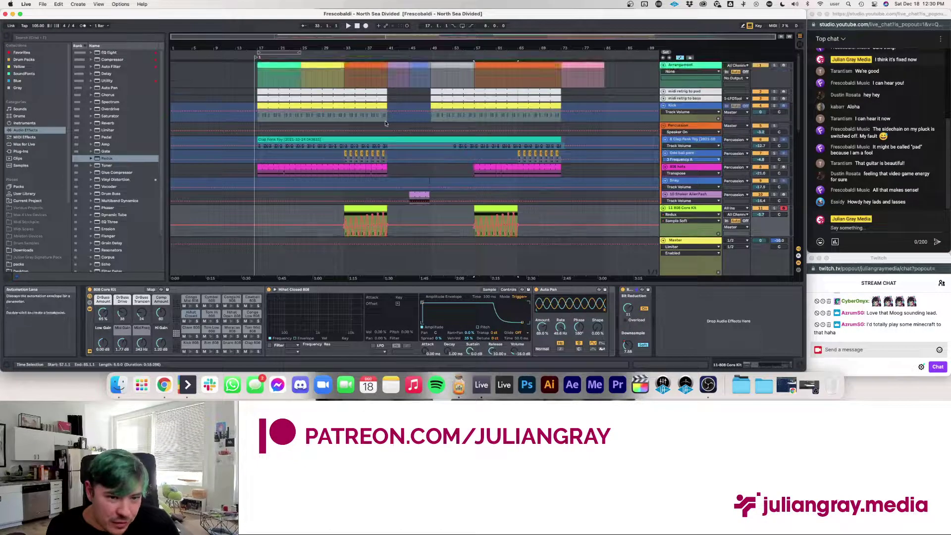
{"action": "left_click", "coordinate": [386, 123]}
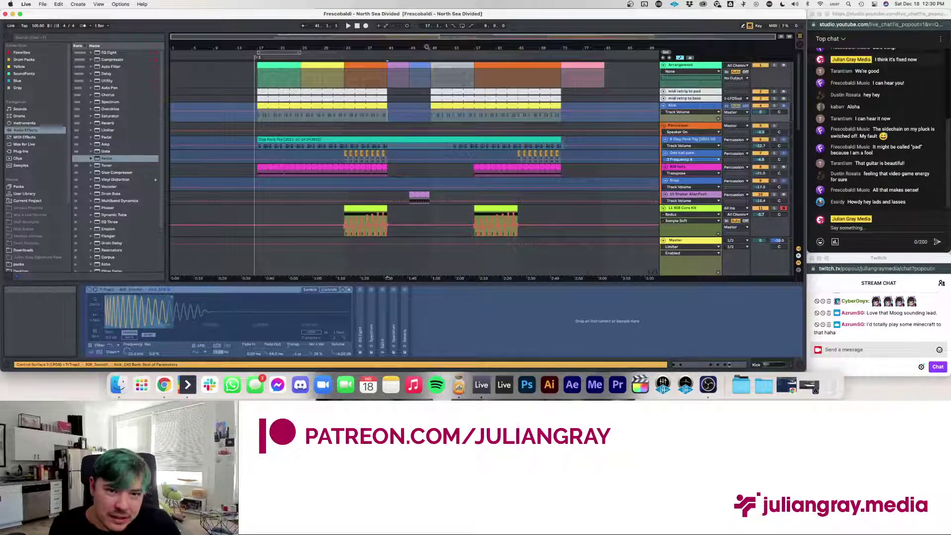
{"action": "left_click", "coordinate": [429, 81]}
{"action": "scroll", "coordinate": [420, 102], "scroll_direction": "down", "scroll_amount": 8}
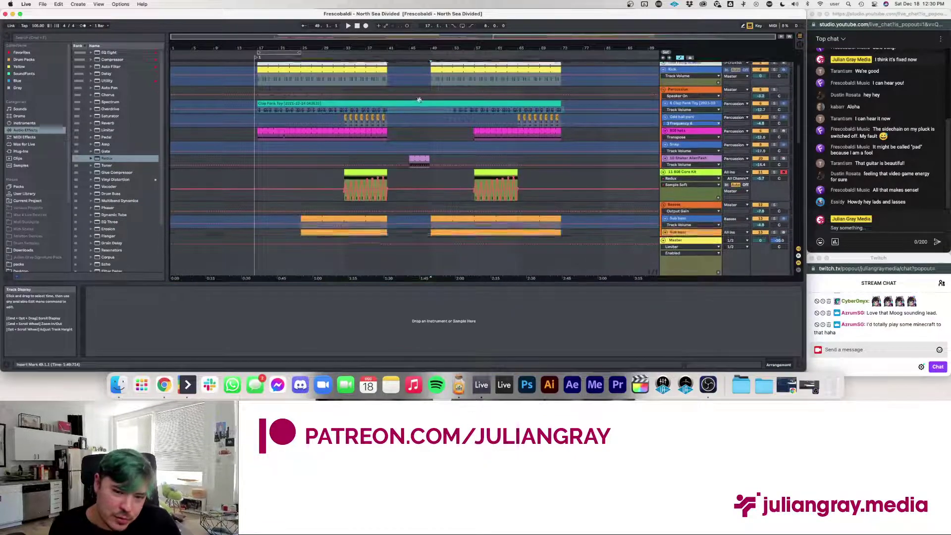
{"action": "scroll", "coordinate": [419, 102], "scroll_direction": "up", "scroll_amount": 8}
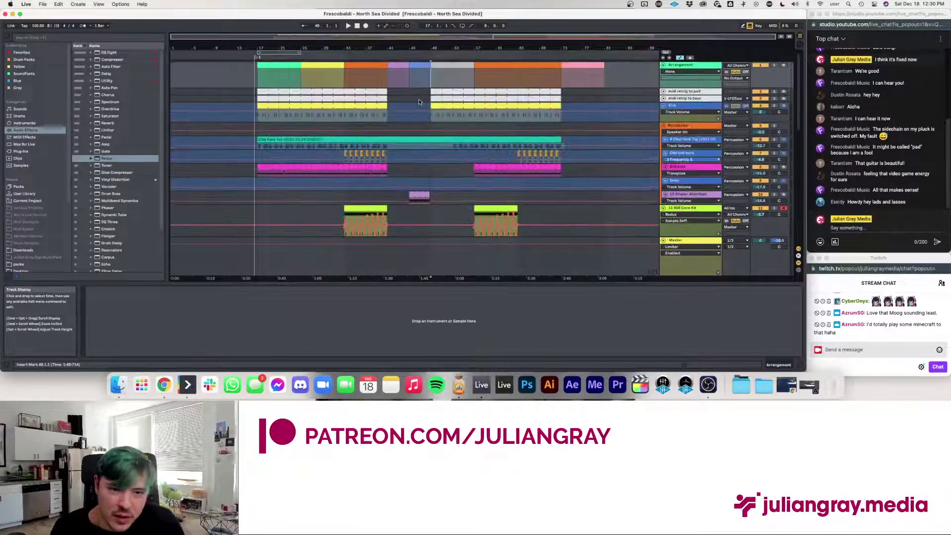
{"action": "left_click", "coordinate": [426, 94]}
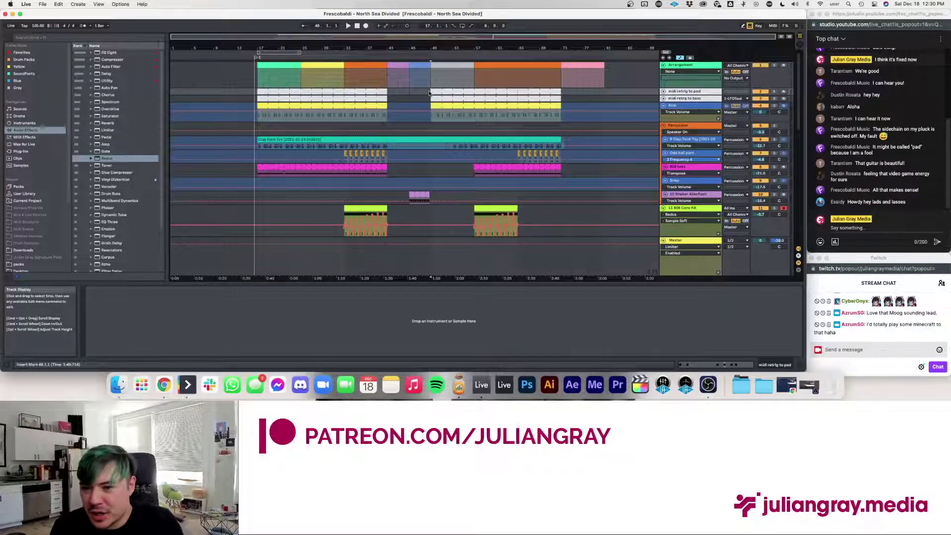
{"action": "scroll", "coordinate": [429, 93], "scroll_direction": "down", "scroll_amount": 8}
{"action": "scroll", "coordinate": [429, 93], "scroll_direction": "up", "scroll_amount": 8}
{"action": "scroll", "coordinate": [429, 93], "scroll_direction": "down", "scroll_amount": 8}
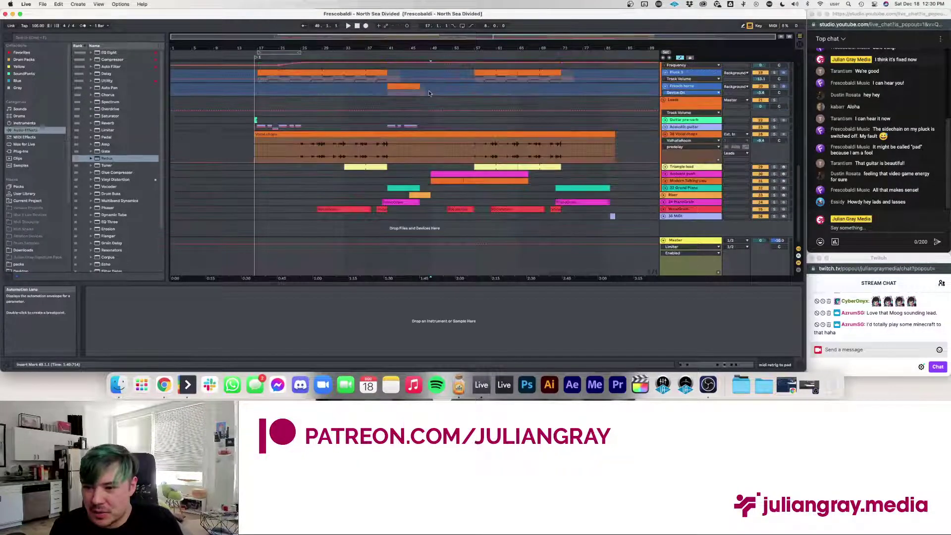
{"action": "scroll", "coordinate": [429, 93], "scroll_direction": "up", "scroll_amount": 8}
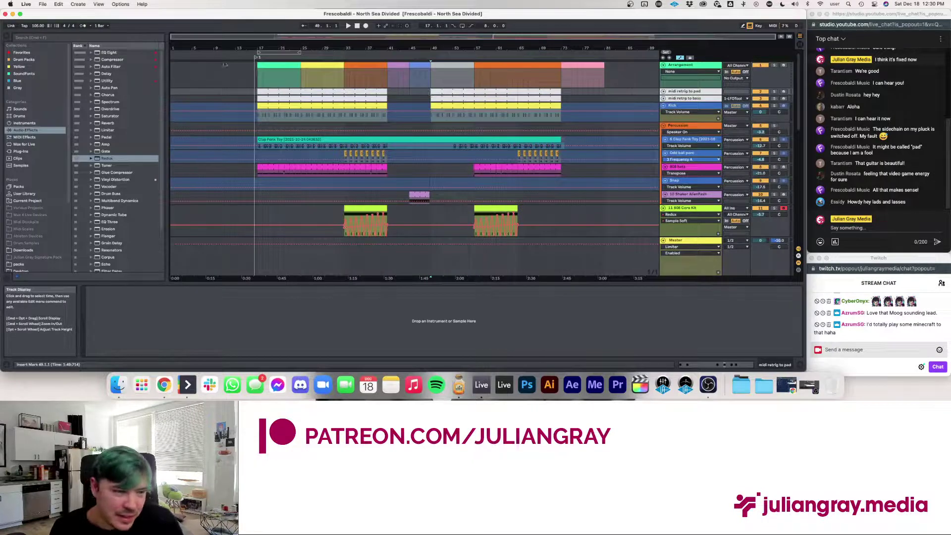
- Expand the docked folder that holds the submitted track projects
{"action": "left_click", "coordinate": [46, 4]}
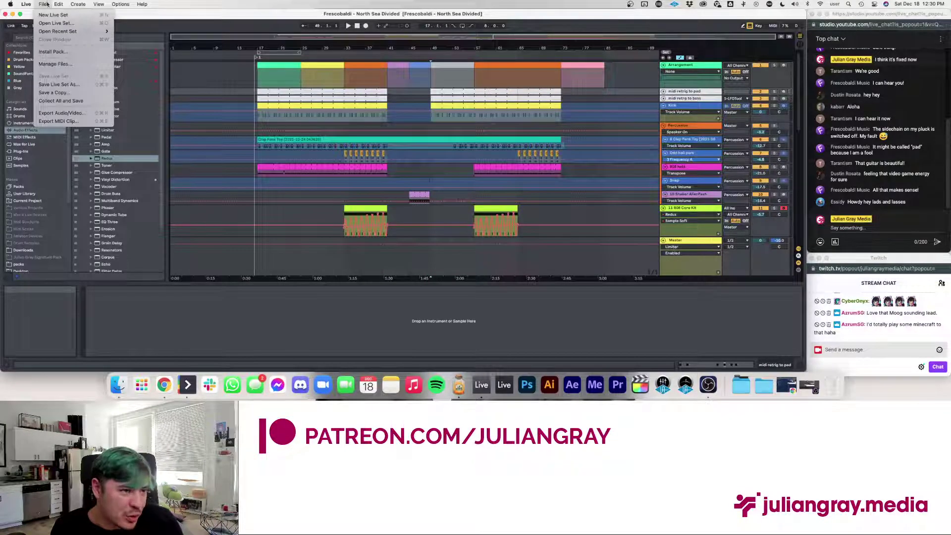
{"action": "left_click", "coordinate": [441, 180]}
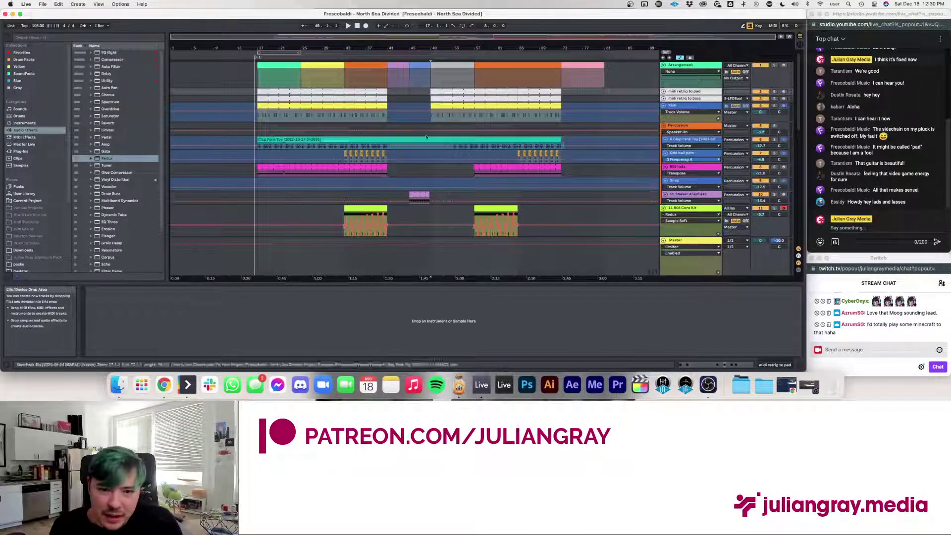
{"action": "left_click", "coordinate": [435, 81]}
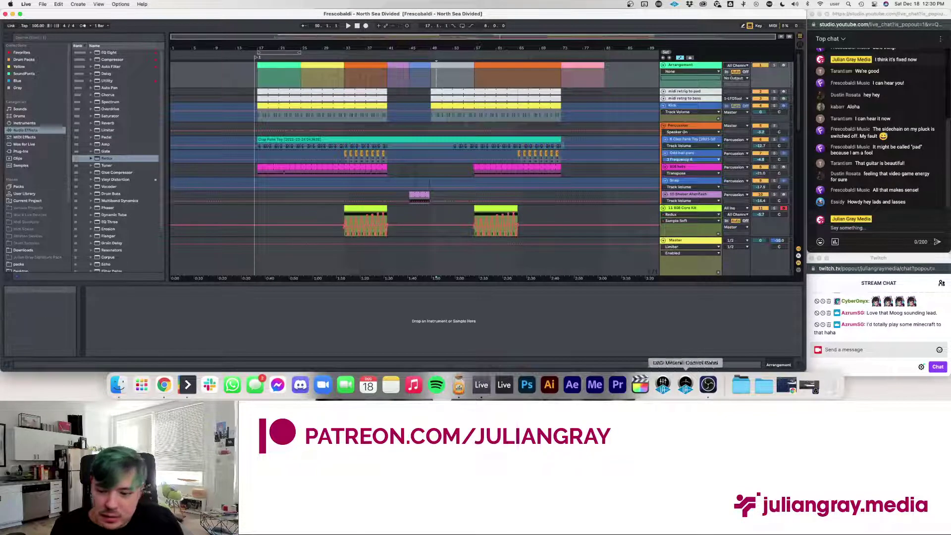
{"action": "left_click", "coordinate": [742, 386]}
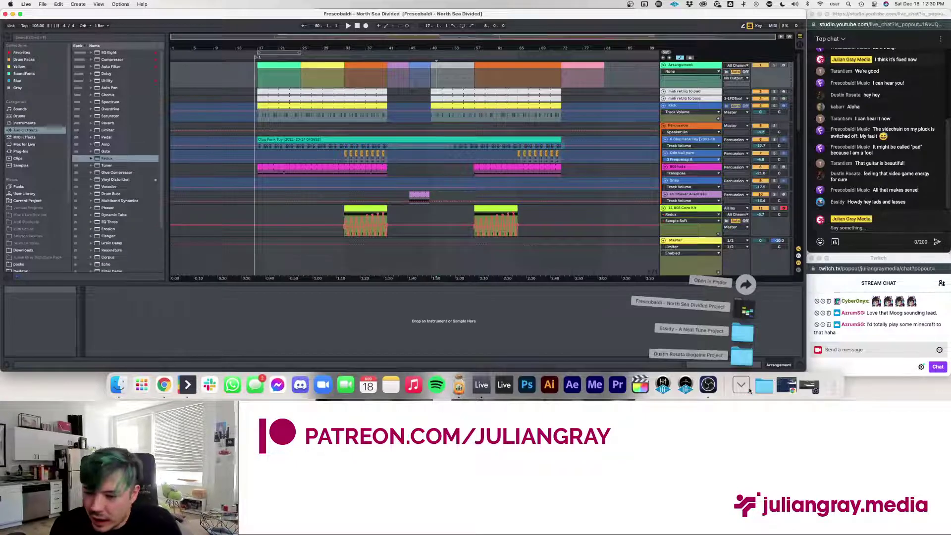
- Try to open the A Neat Tune Live set from its project folder with Ableton Live 10 Suite
{"action": "left_click", "coordinate": [743, 333]}
{"action": "left_click", "coordinate": [471, 131]}
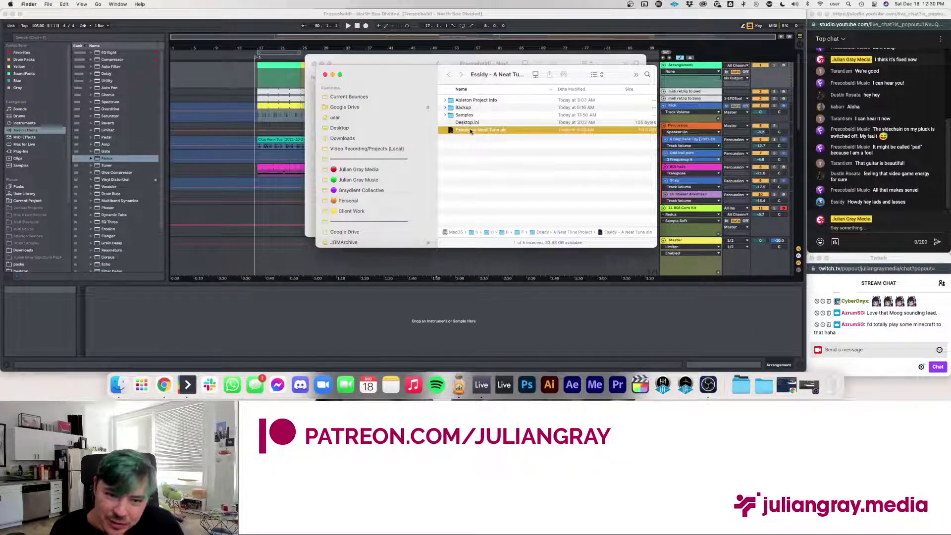
{"action": "right_click", "coordinate": [470, 131]}
{"action": "mouse_move", "coordinate": [545, 142]}
{"action": "left_click", "coordinate": [609, 155]}
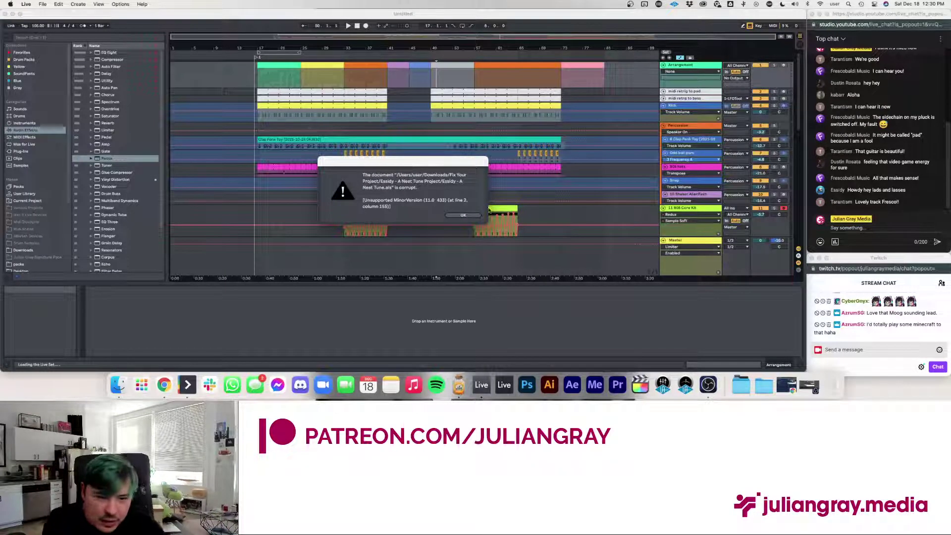
{"action": "left_click", "coordinate": [468, 217]}
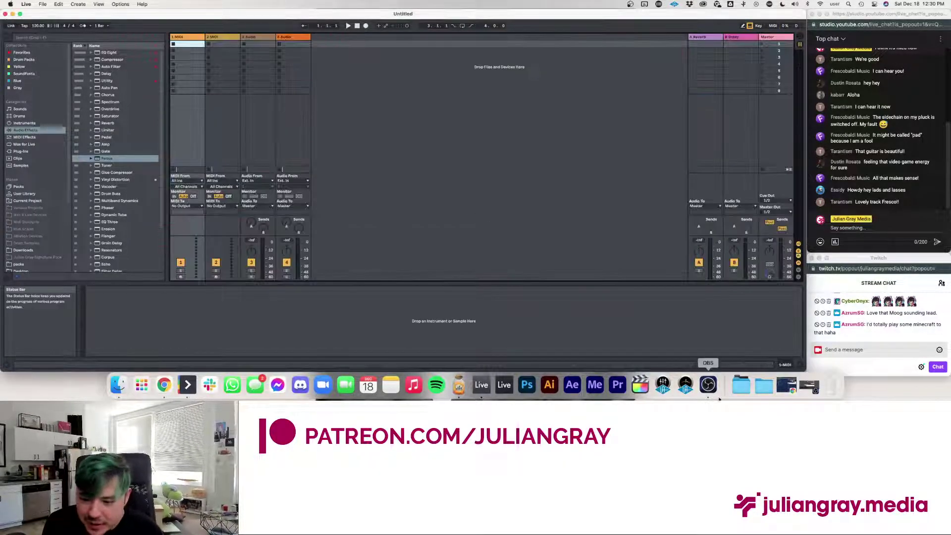
- Open the Ibogaine.als set in Ableton Live from its project folder inside the Fix Your Project folder
{"action": "left_click", "coordinate": [735, 391]}
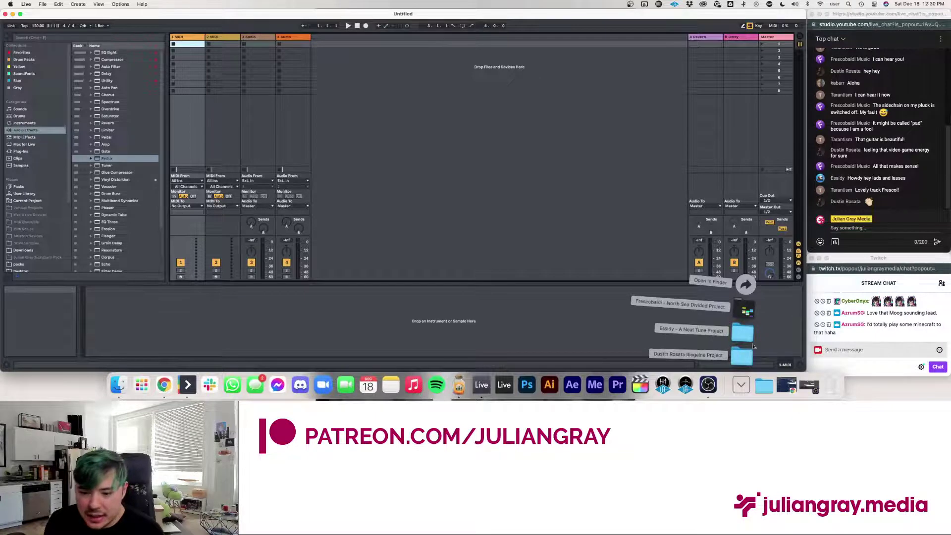
{"action": "left_click", "coordinate": [745, 285]}
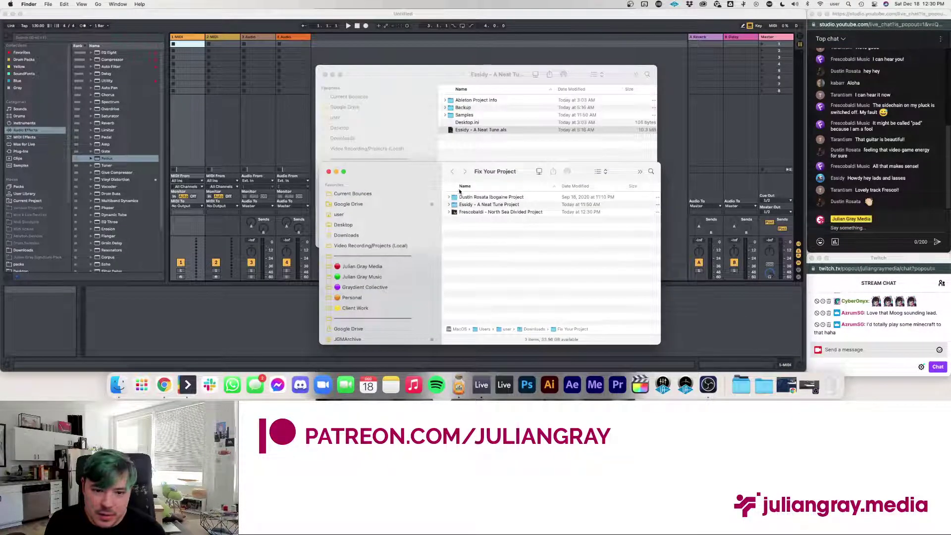
{"action": "left_click", "coordinate": [468, 197]}
{"action": "right_click", "coordinate": [452, 197]}
{"action": "key", "text": "Escape"}
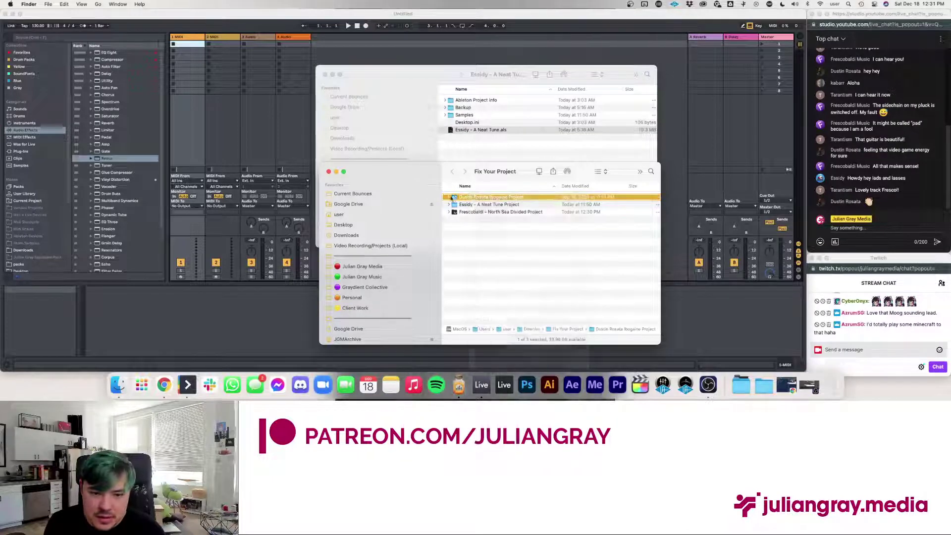
{"action": "left_click", "coordinate": [450, 197]}
{"action": "left_click", "coordinate": [470, 226]}
{"action": "right_click", "coordinate": [479, 227]}
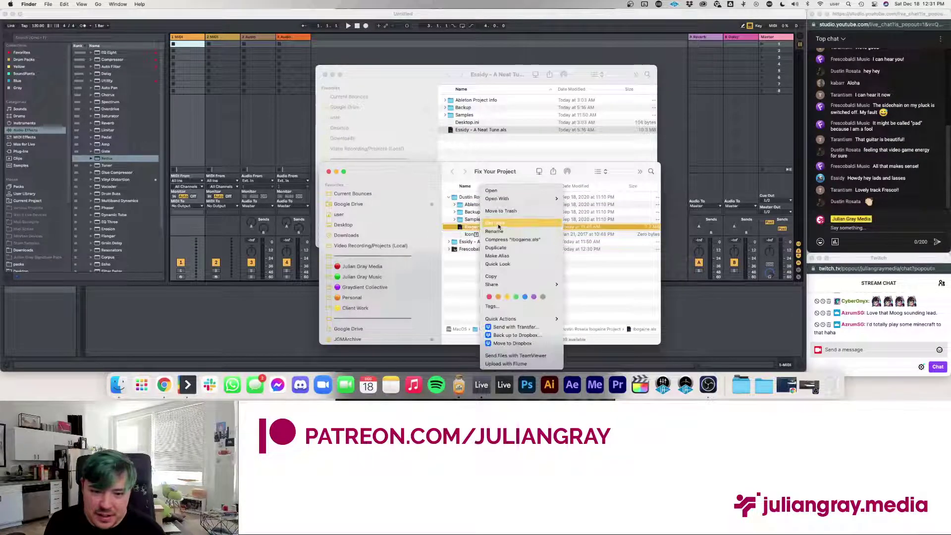
{"action": "mouse_move", "coordinate": [507, 199]}
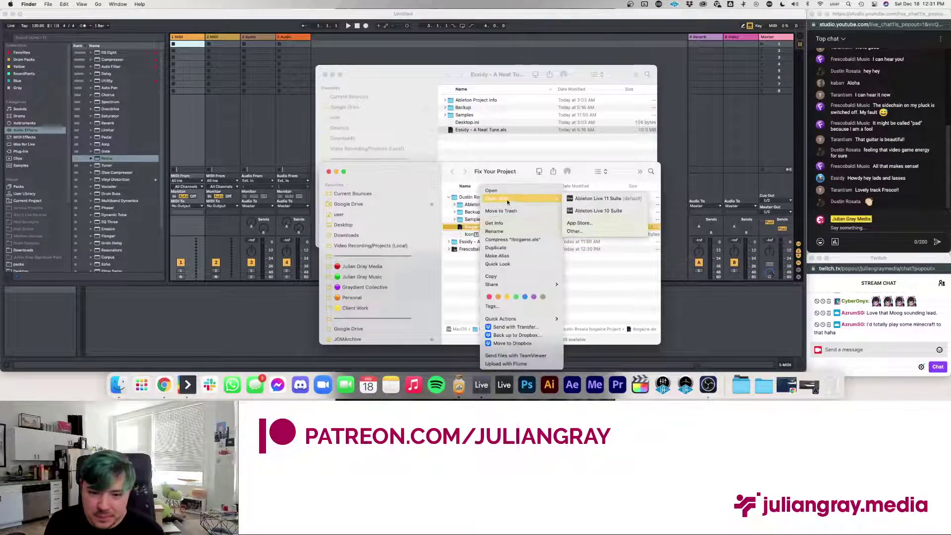
{"action": "left_click", "coordinate": [614, 200]}
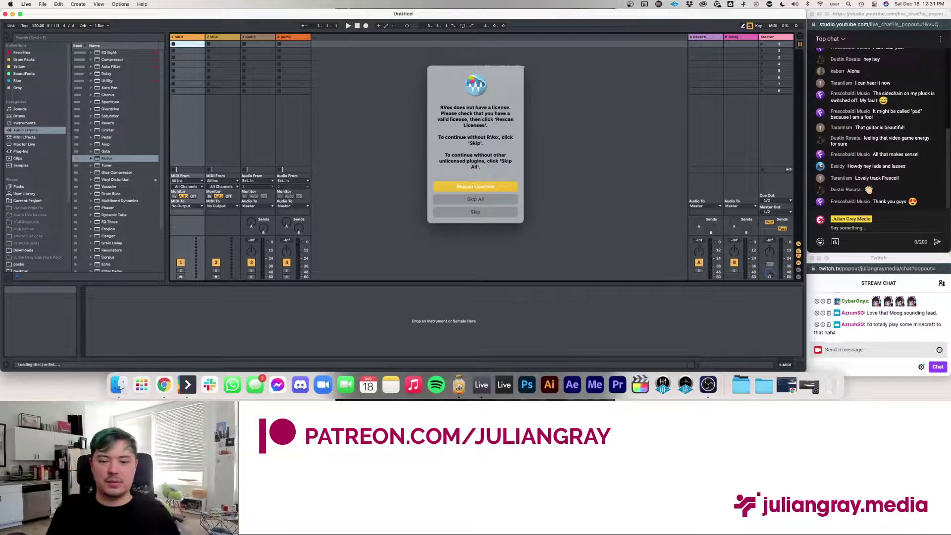
- Skip all unlicensed plug-ins and dismiss the expired Decapitator V5 license notice so the Ibogaine set loads
{"action": "left_click", "coordinate": [482, 203]}
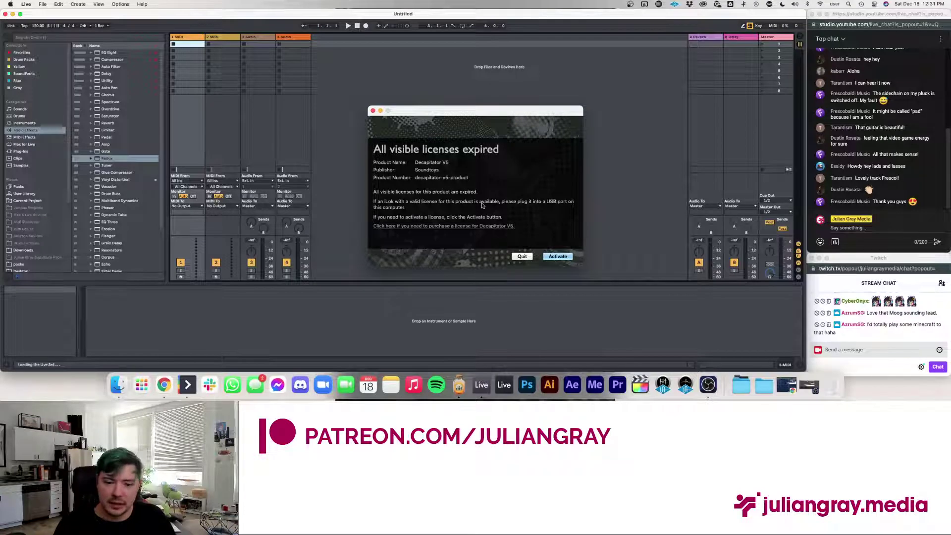
{"action": "left_click", "coordinate": [373, 111]}
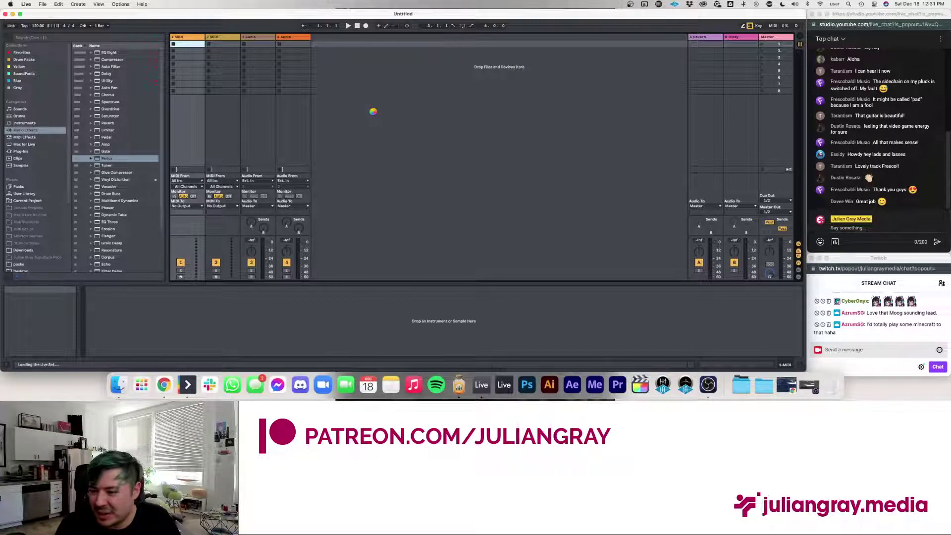
{"action": "left_click", "coordinate": [373, 111]}
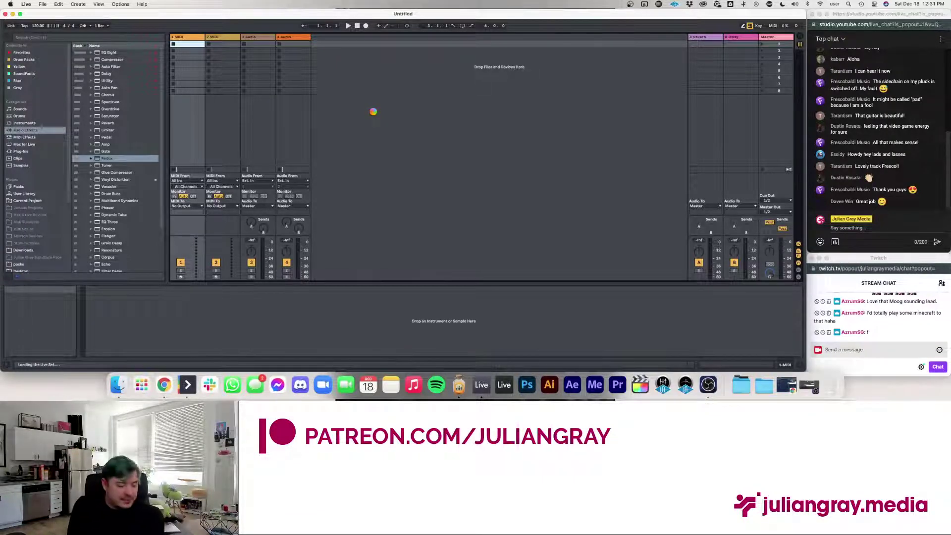
{"action": "left_click", "coordinate": [709, 385]}
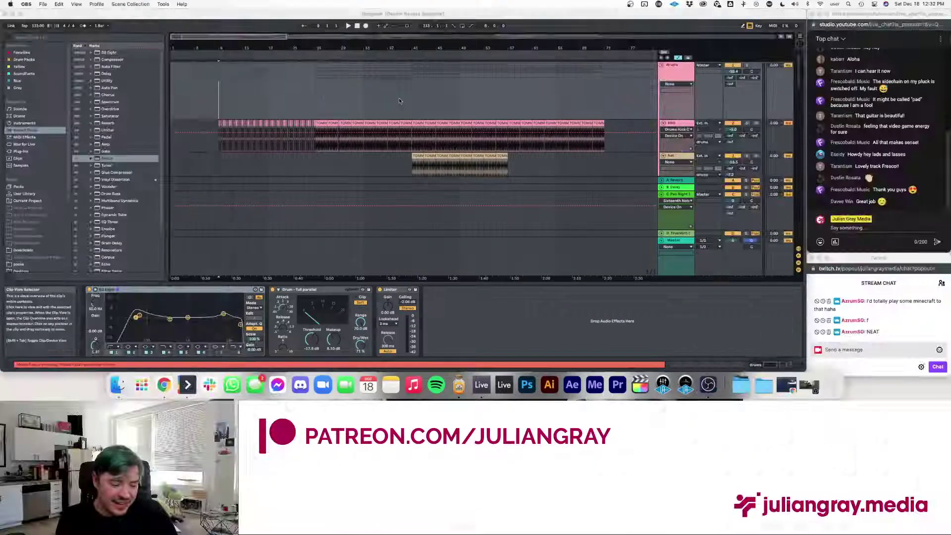
{"action": "left_click", "coordinate": [373, 15]}
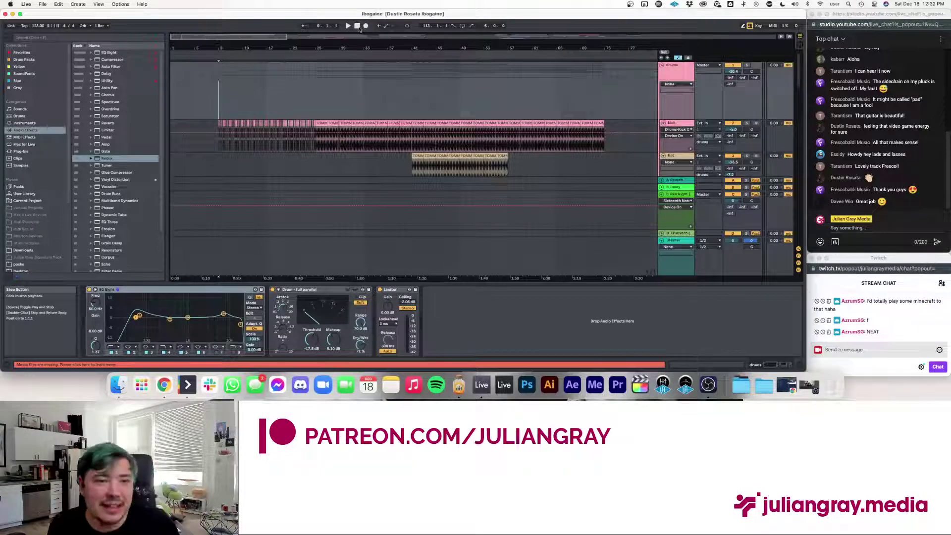
- Play the Ibogaine arrangement from bar 1 and look through its tracks
{"action": "scroll", "coordinate": [382, 134], "scroll_direction": "down", "scroll_amount": 2}
{"action": "scroll", "coordinate": [382, 134], "scroll_direction": "up", "scroll_amount": 5}
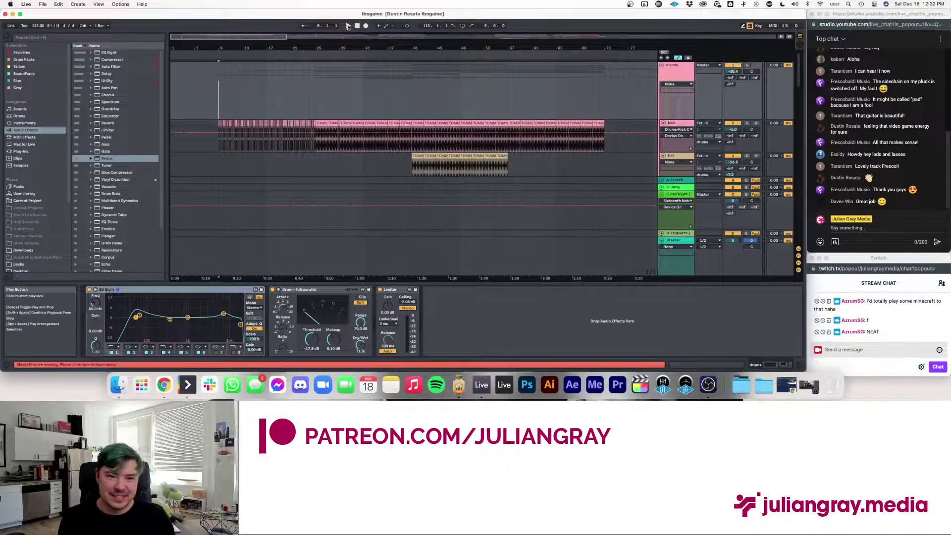
{"action": "scroll", "coordinate": [216, 103], "scroll_direction": "down", "scroll_amount": 5}
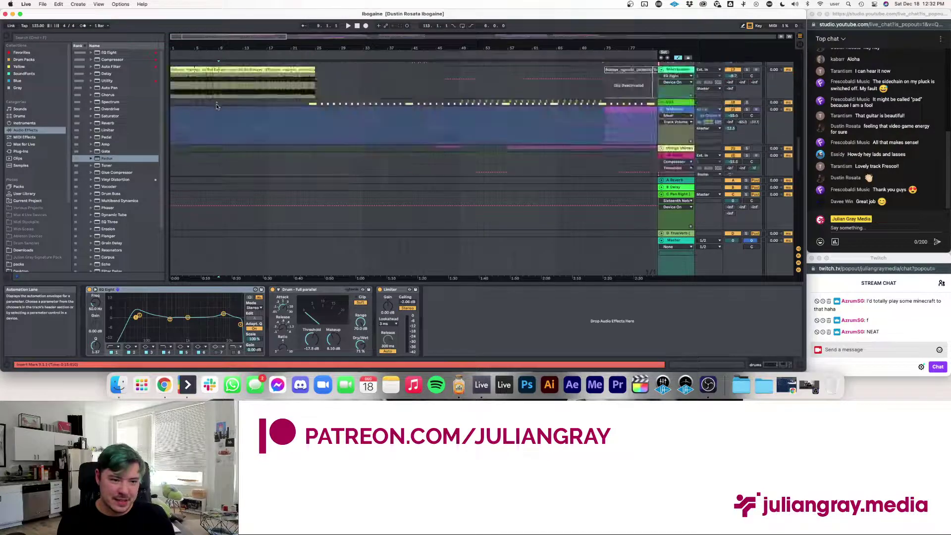
{"action": "left_click", "coordinate": [170, 75]}
{"action": "scroll", "coordinate": [228, 99], "scroll_direction": "up", "scroll_amount": 5}
{"action": "key", "text": "space"}
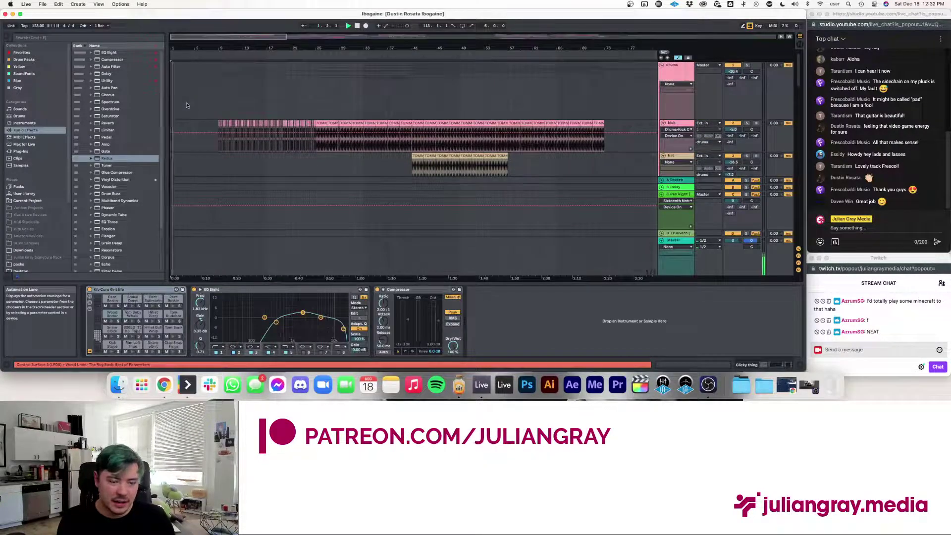
{"action": "scroll", "coordinate": [286, 121], "scroll_direction": "down", "scroll_amount": 5}
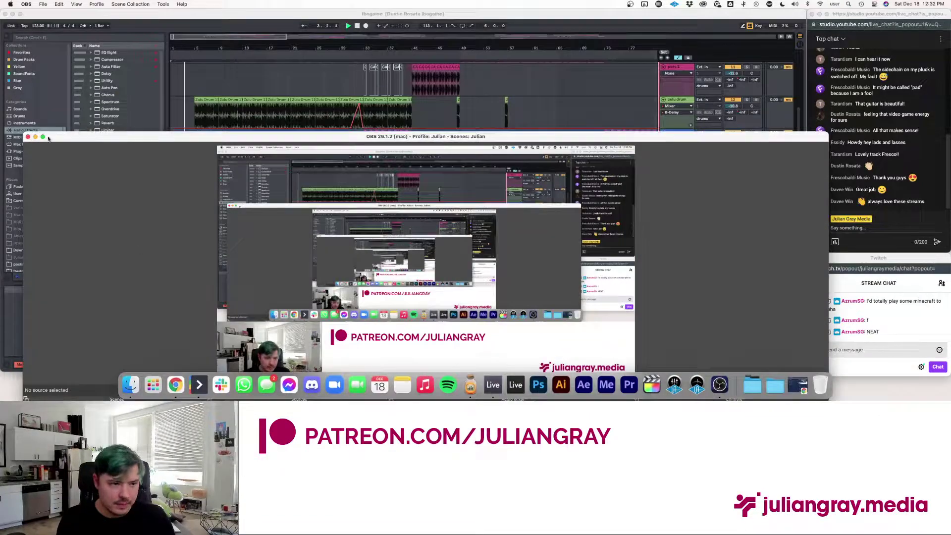
- Minimize the OBS window and show the device chains of the zulu drum track and the drums group
{"action": "left_click", "coordinate": [35, 138]}
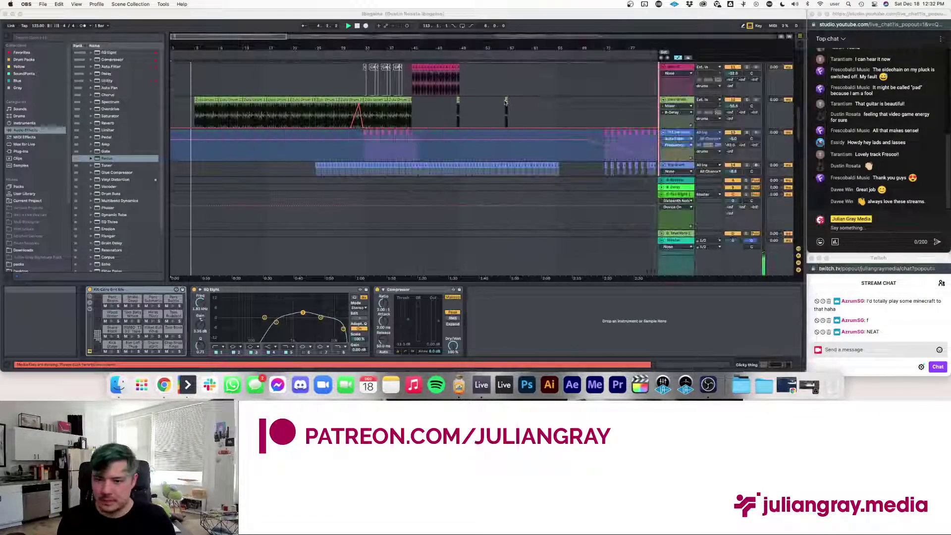
{"action": "left_click", "coordinate": [489, 101]}
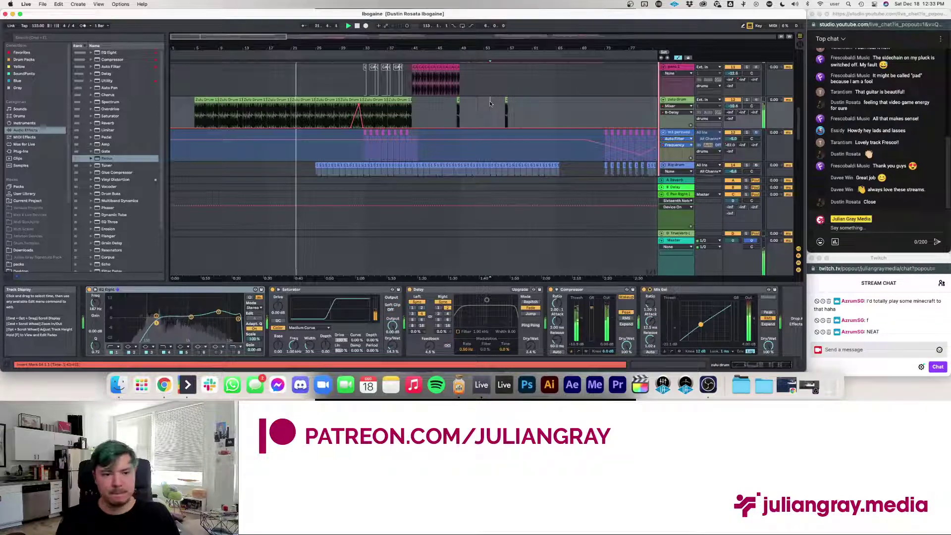
{"action": "scroll", "coordinate": [436, 99], "scroll_direction": "up", "scroll_amount": 5}
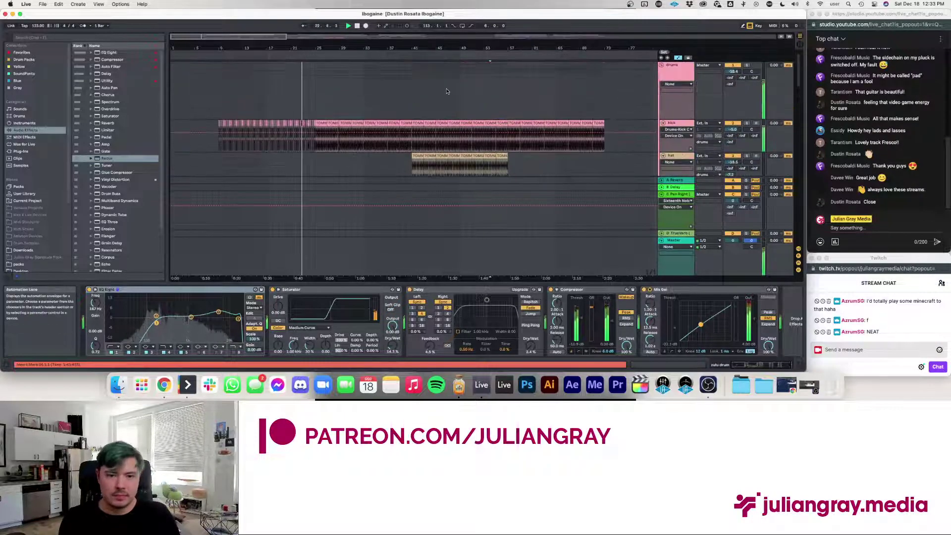
{"action": "left_click", "coordinate": [436, 92]}
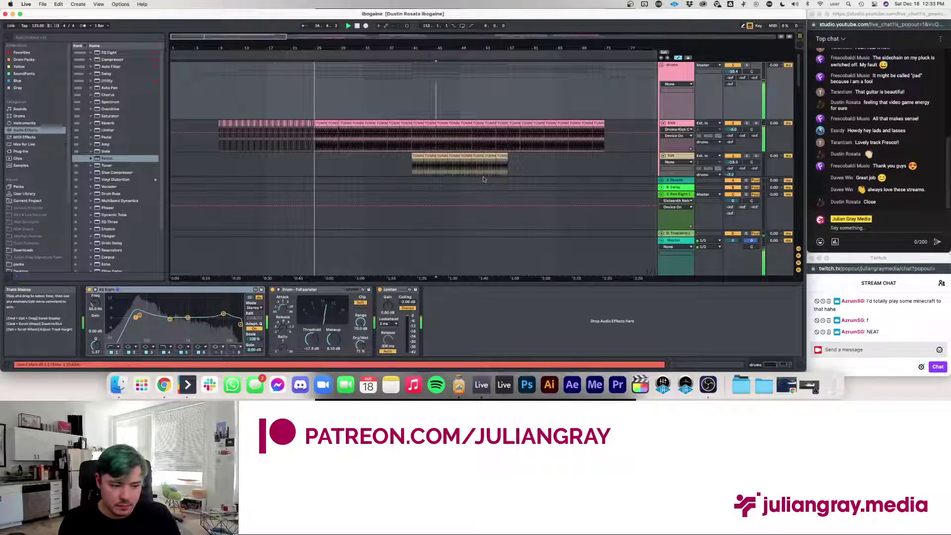
- Open the set's missing media files list and run an automatic search for the missing sample
{"action": "left_click", "coordinate": [54, 365]}
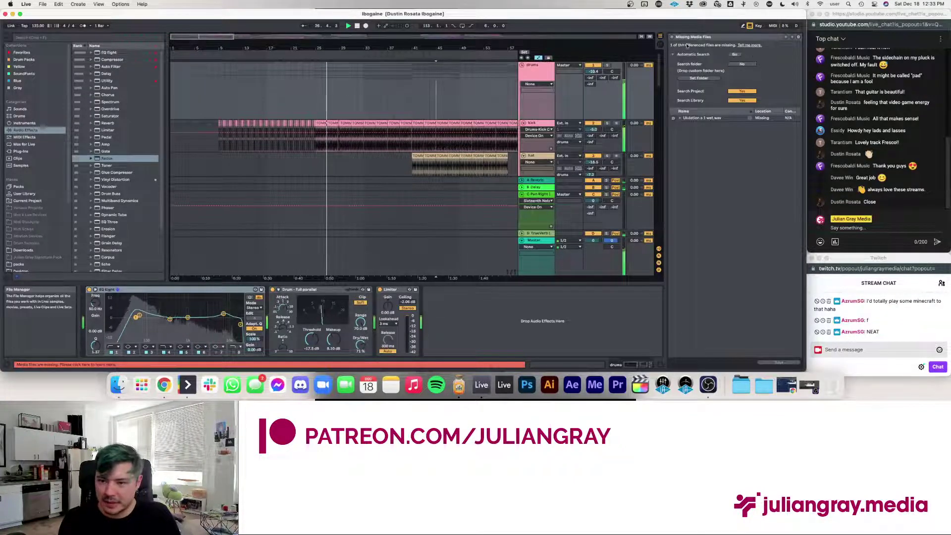
{"action": "left_click", "coordinate": [732, 54]}
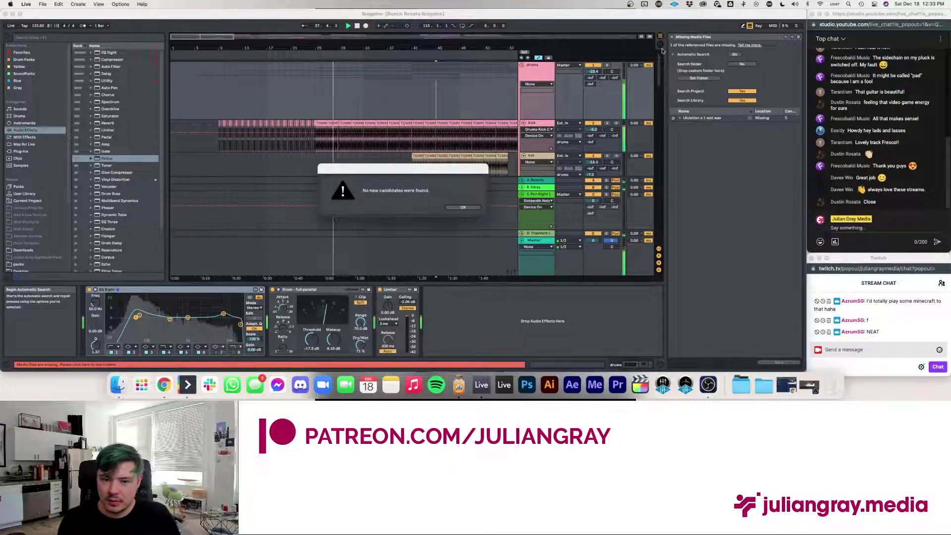
{"action": "left_click", "coordinate": [464, 207]}
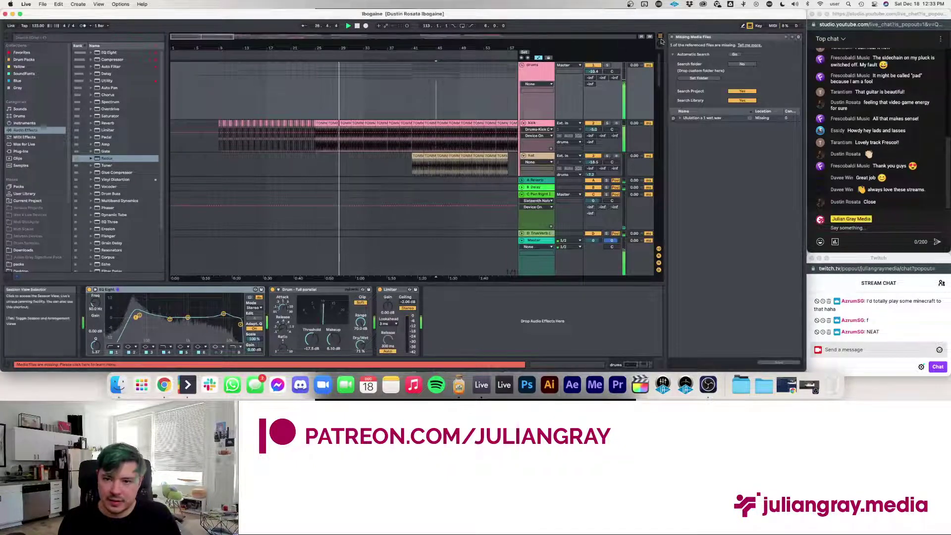
- Check the devices on the return and master tracks, and deactivate the D TrueVerb return track
{"action": "scroll", "coordinate": [452, 130], "scroll_direction": "down", "scroll_amount": 10}
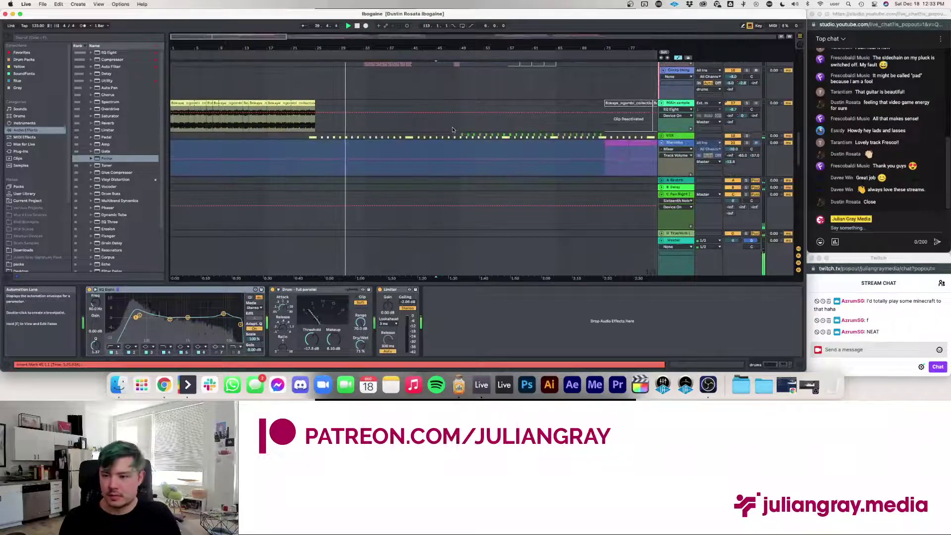
{"action": "left_click", "coordinate": [677, 233]}
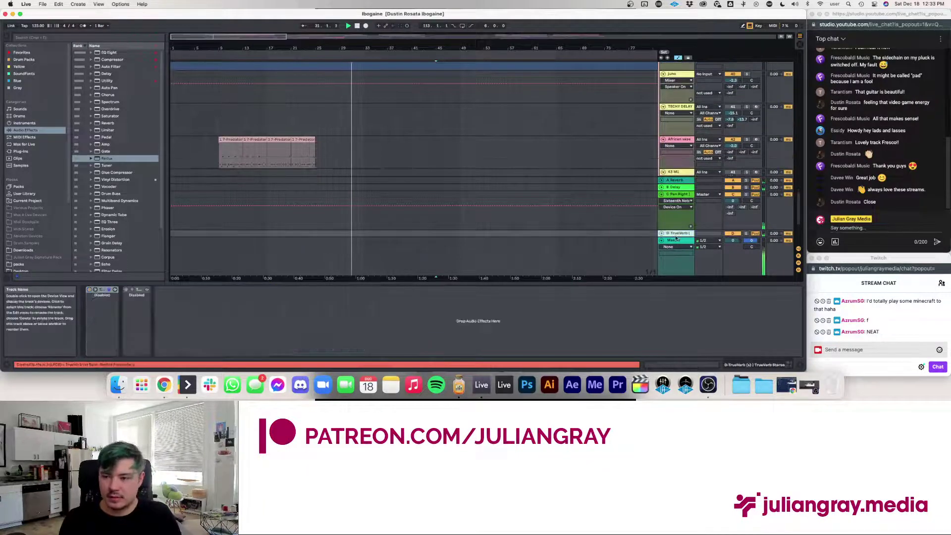
{"action": "scroll", "coordinate": [615, 225], "scroll_direction": "down", "scroll_amount": 2}
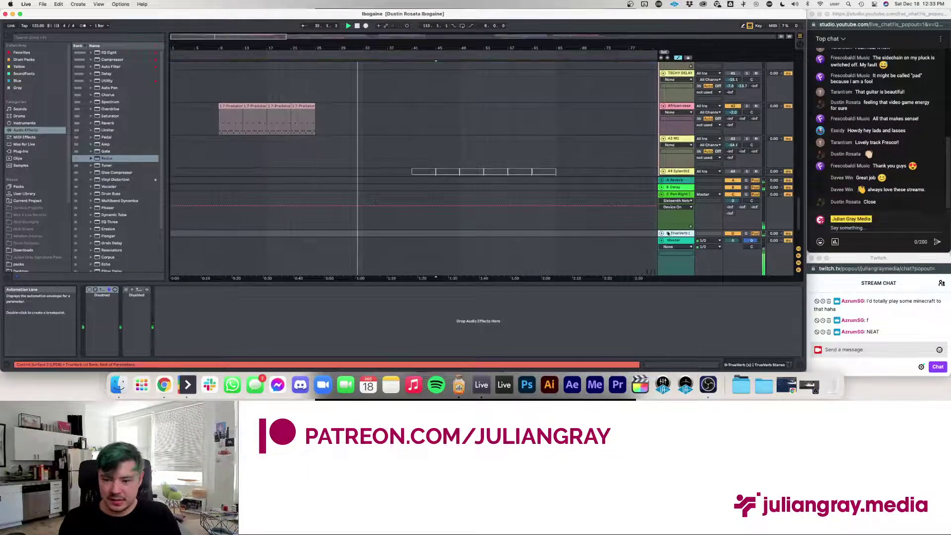
{"action": "left_click", "coordinate": [672, 240]}
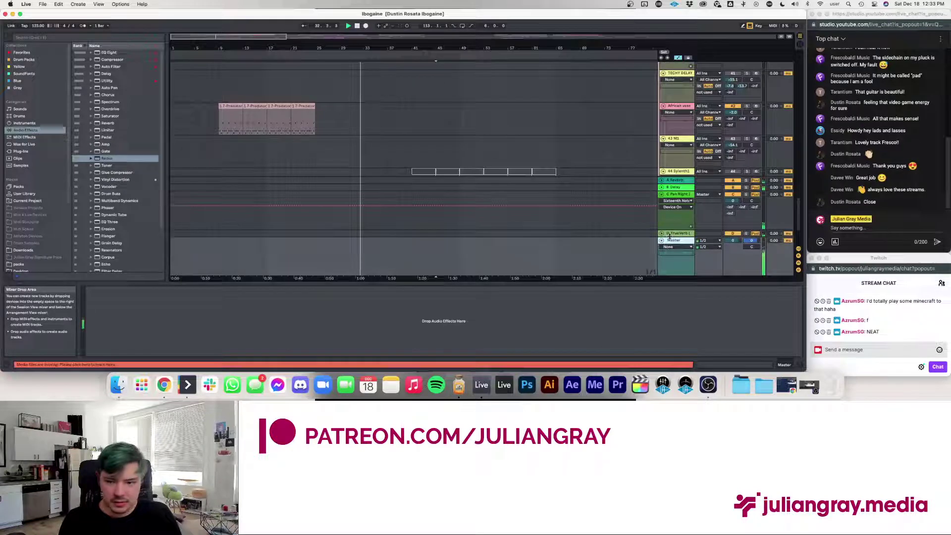
{"action": "left_click", "coordinate": [678, 194]}
{"action": "left_click", "coordinate": [680, 234]}
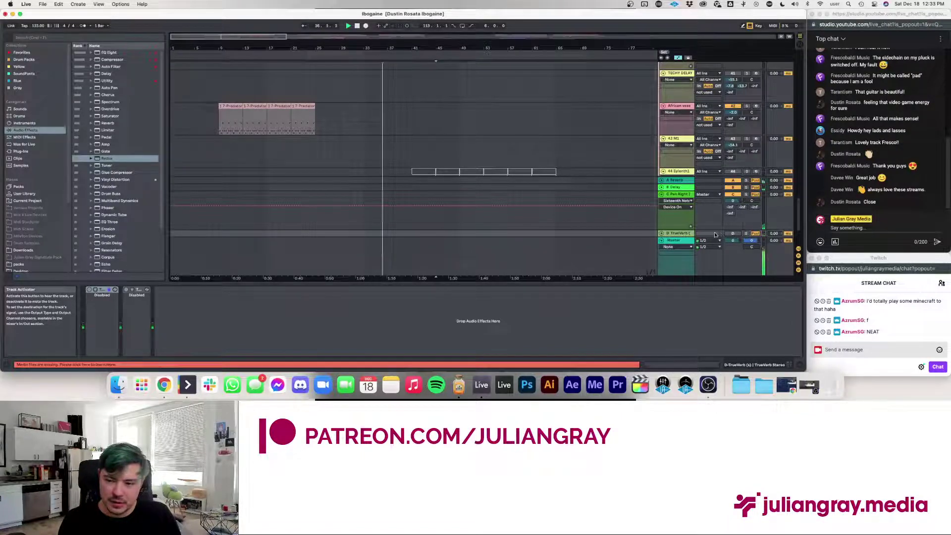
- Fold the C Pan Right return track and place the insert marker at bar 57 on the strings chimes track
{"action": "scroll", "coordinate": [654, 233], "scroll_direction": "up", "scroll_amount": 10}
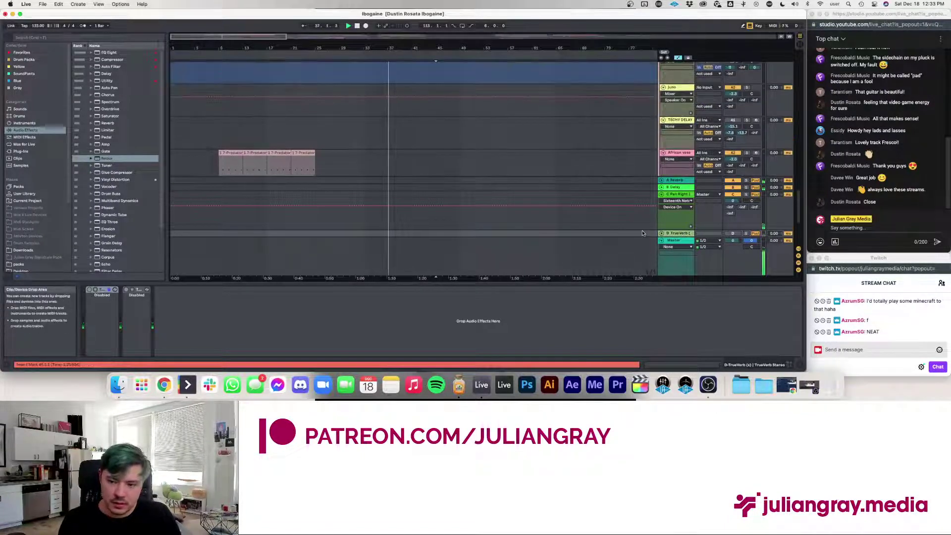
{"action": "left_click", "coordinate": [661, 195]}
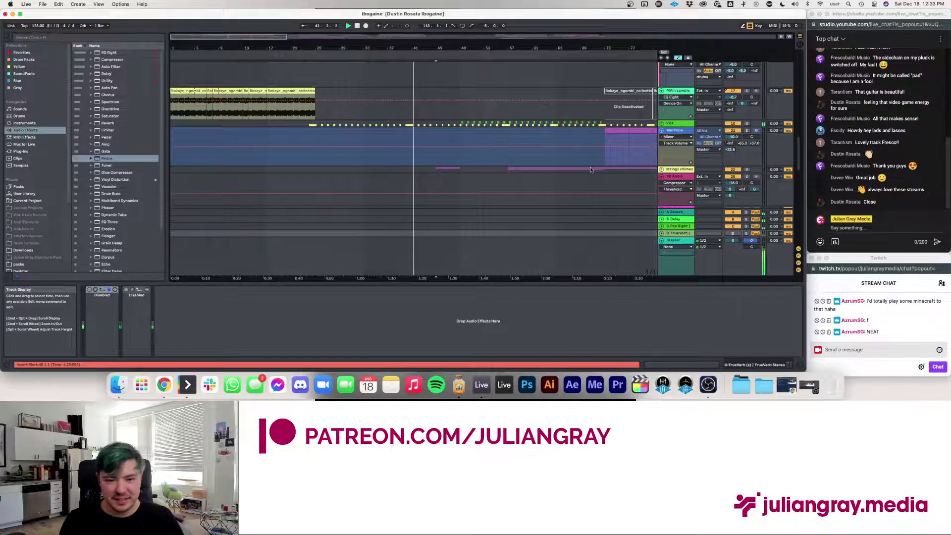
{"action": "left_click", "coordinate": [508, 168]}
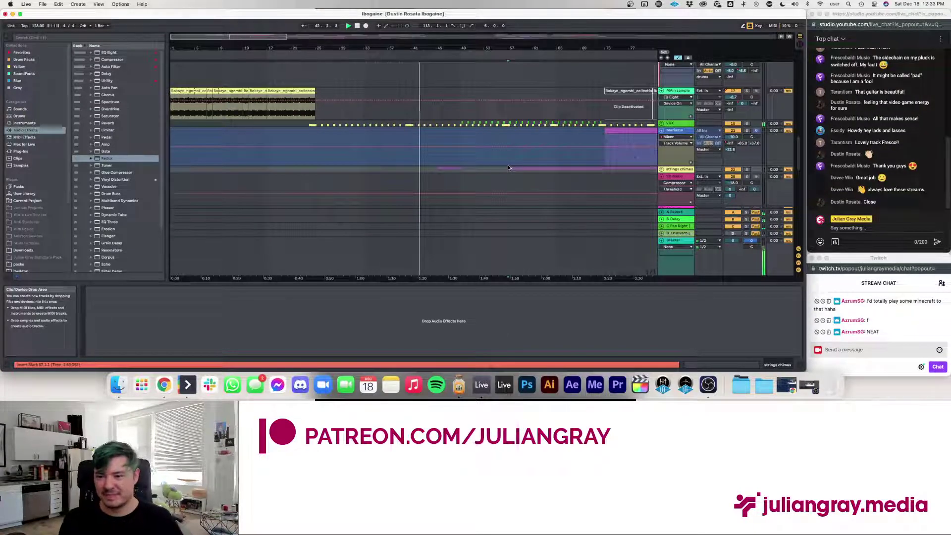
{"action": "scroll", "coordinate": [508, 165], "scroll_direction": "up", "scroll_amount": 5}
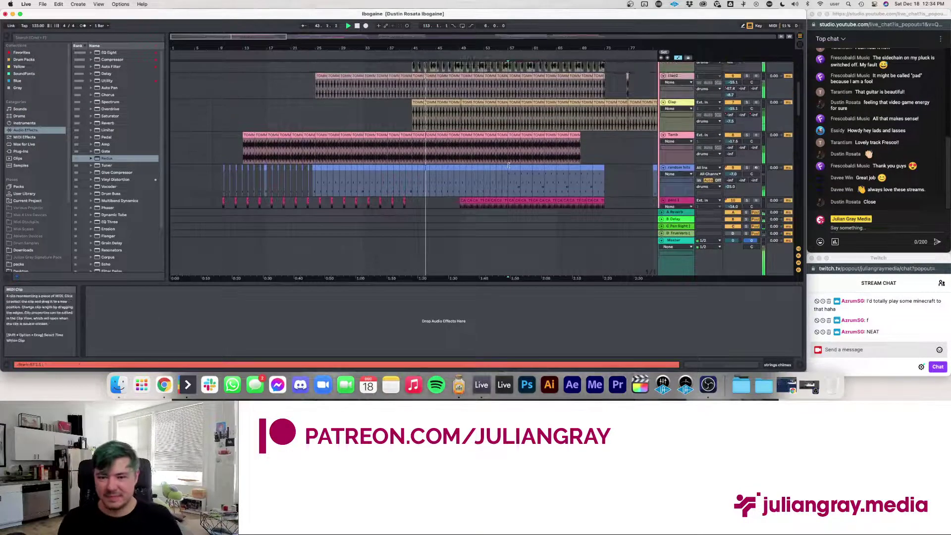
{"action": "scroll", "coordinate": [491, 156], "scroll_direction": "up", "scroll_amount": 2}
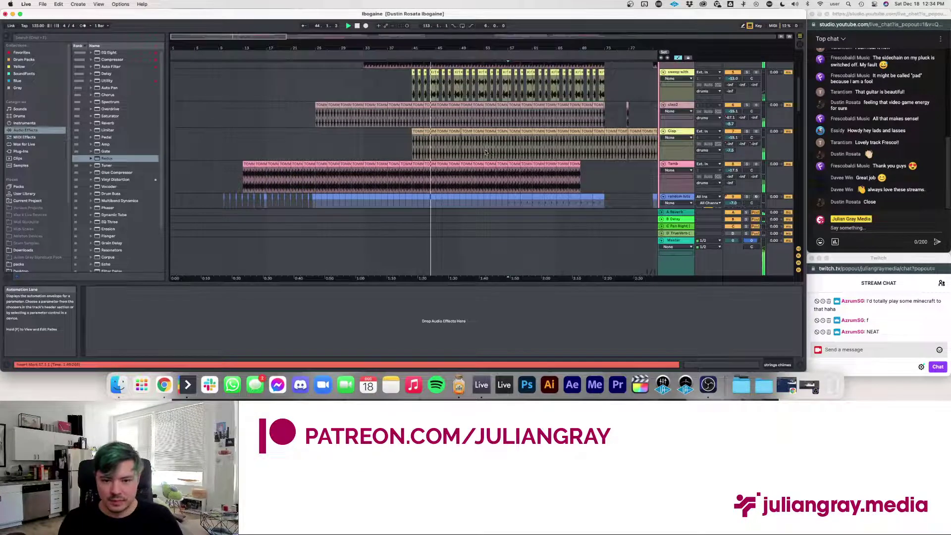
- Inspect the device chains of the Clap, Tech hats and kick tracks while the arrangement plays
{"action": "left_click", "coordinate": [487, 152]}
{"action": "scroll", "coordinate": [487, 144], "scroll_direction": "up", "scroll_amount": 3}
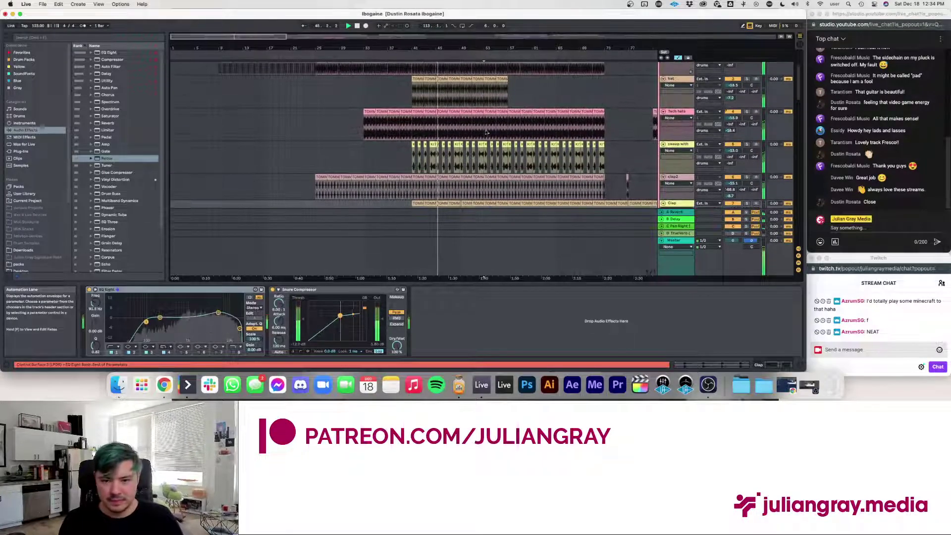
{"action": "left_click", "coordinate": [487, 131]}
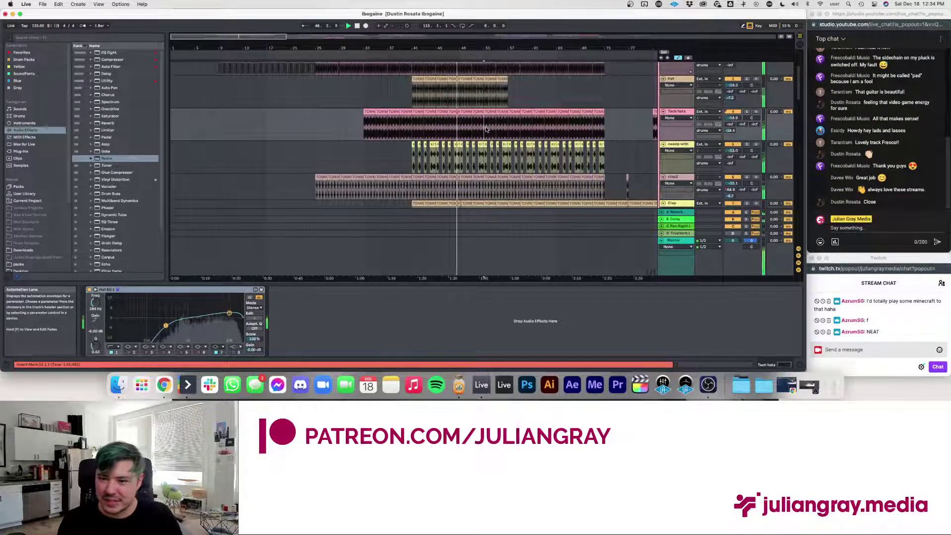
{"action": "scroll", "coordinate": [487, 130], "scroll_direction": "up", "scroll_amount": 3}
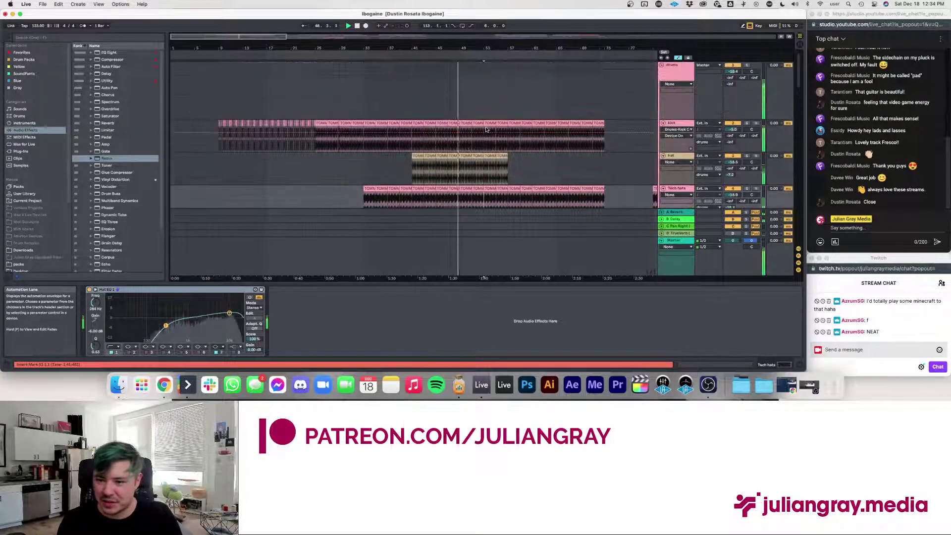
{"action": "left_click", "coordinate": [455, 142]}
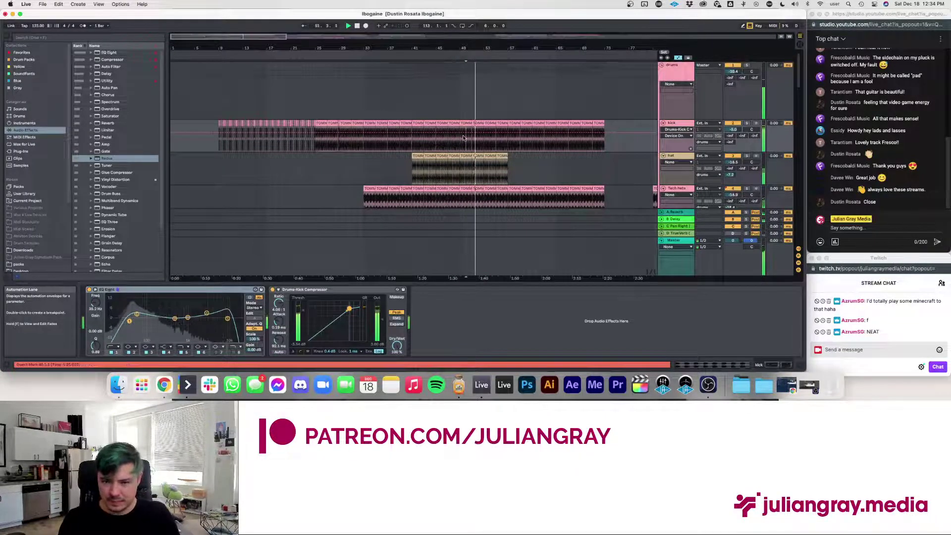
{"action": "left_click", "coordinate": [461, 142]}
- Inspect the device chains of the Marimba, Main sample and Clicky thing tracks
{"action": "scroll", "coordinate": [462, 143], "scroll_direction": "down", "scroll_amount": 2}
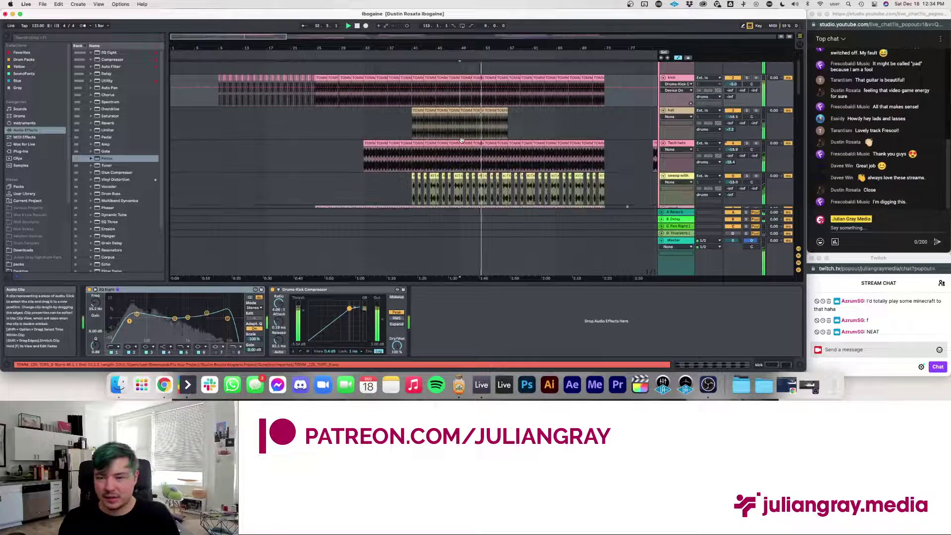
{"action": "scroll", "coordinate": [463, 143], "scroll_direction": "down", "scroll_amount": 7}
{"action": "scroll", "coordinate": [461, 143], "scroll_direction": "down", "scroll_amount": 5}
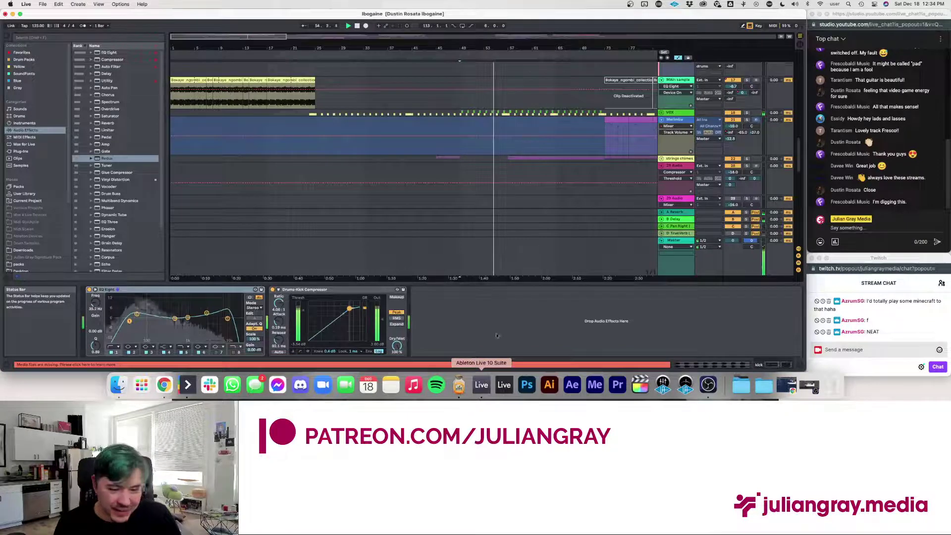
{"action": "scroll", "coordinate": [559, 143], "scroll_direction": "up", "scroll_amount": 1}
{"action": "left_click", "coordinate": [559, 143]}
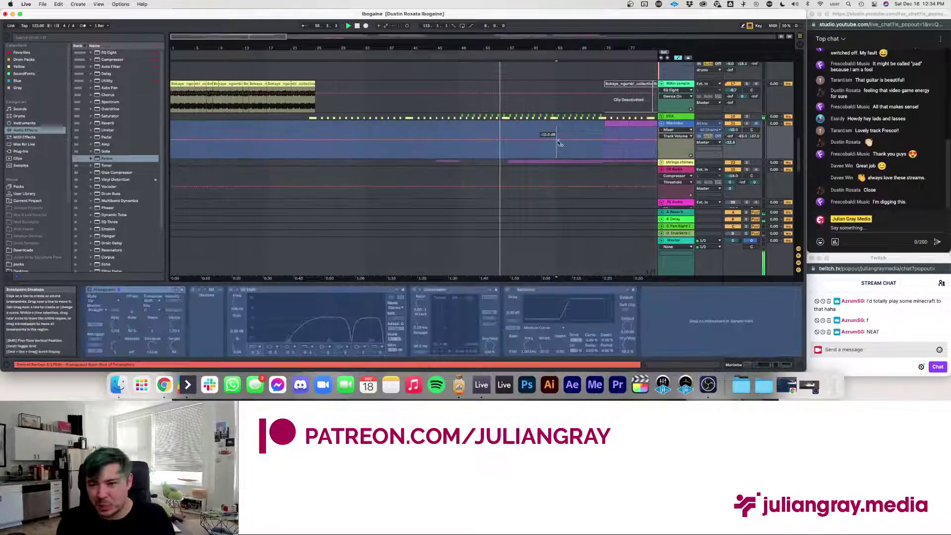
{"action": "scroll", "coordinate": [548, 140], "scroll_direction": "up", "scroll_amount": 2}
{"action": "left_click", "coordinate": [548, 141]}
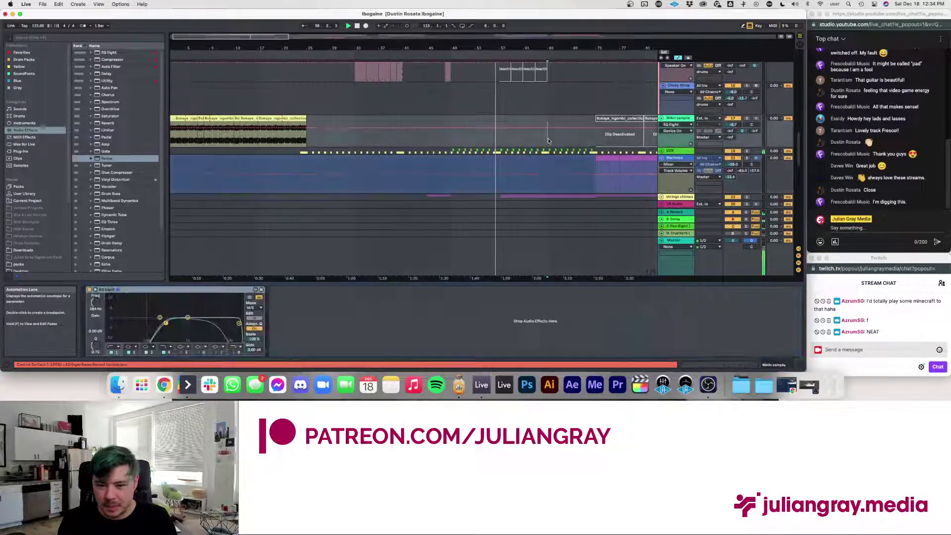
{"action": "left_click", "coordinate": [546, 101]}
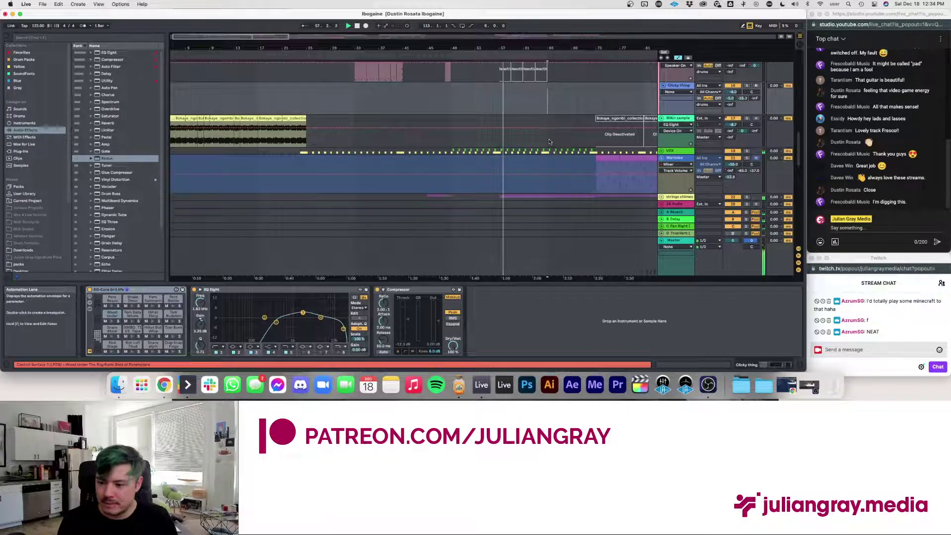
- Check the master track for devices, and view the Audio Hijack session's signal chain before minimizing its window
{"action": "scroll", "coordinate": [546, 126], "scroll_direction": "right", "scroll_amount": 3}
{"action": "scroll", "coordinate": [534, 123], "scroll_direction": "up", "scroll_amount": 6}
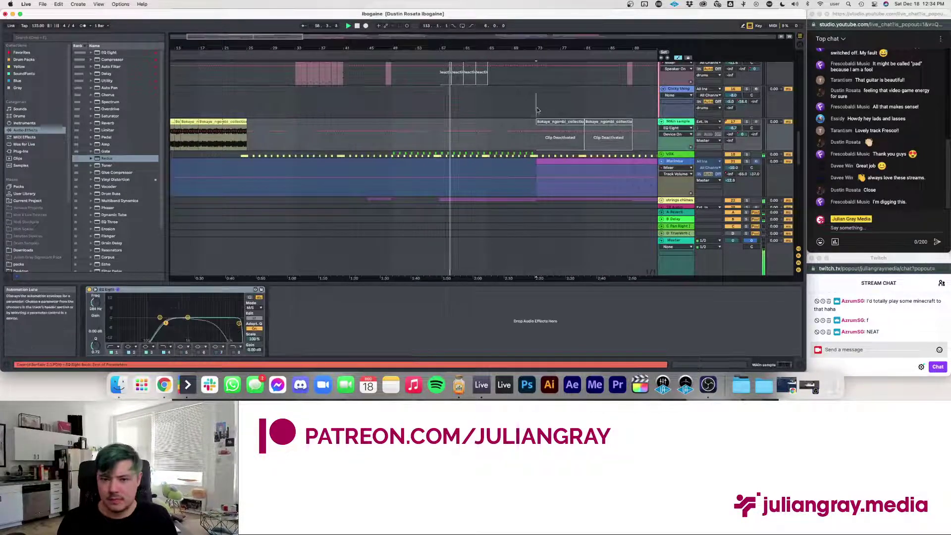
{"action": "scroll", "coordinate": [549, 110], "scroll_direction": "up", "scroll_amount": 2}
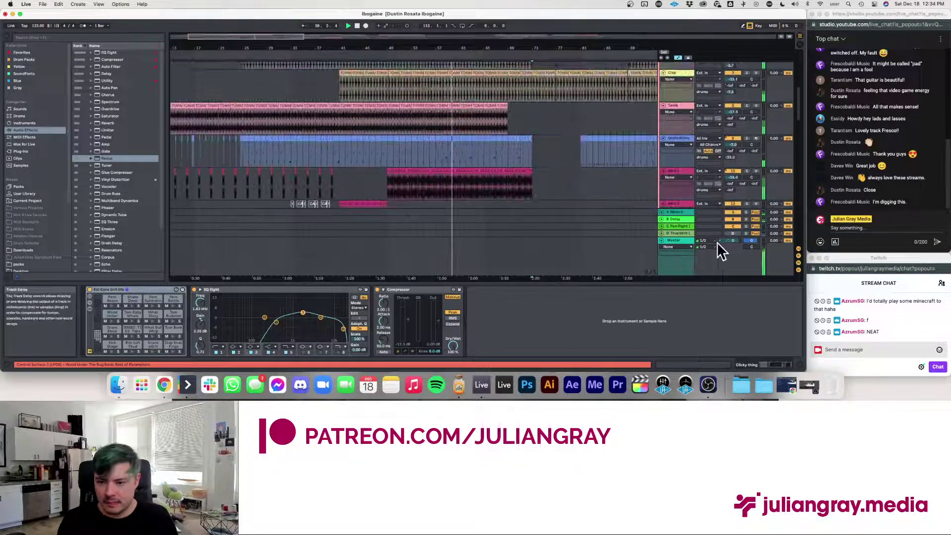
{"action": "left_click", "coordinate": [681, 241]}
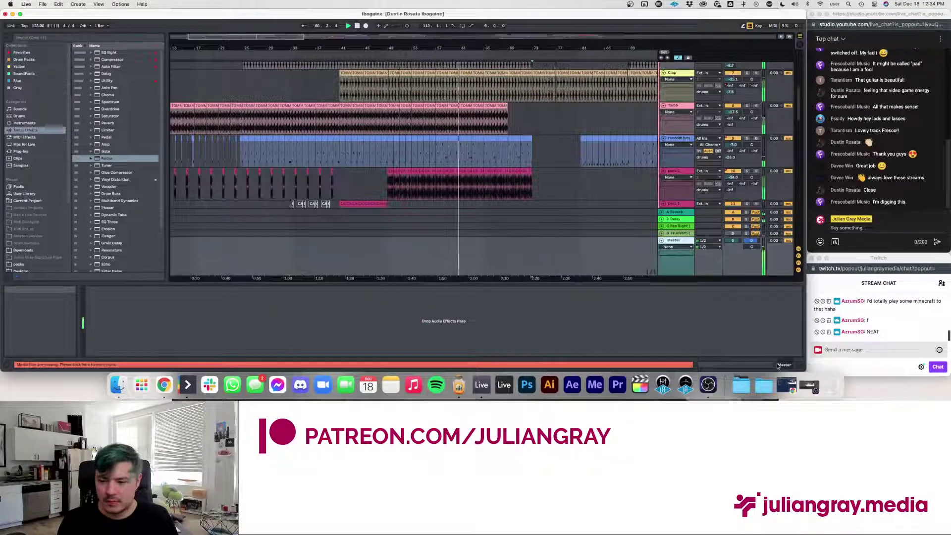
{"action": "left_click", "coordinate": [456, 394]}
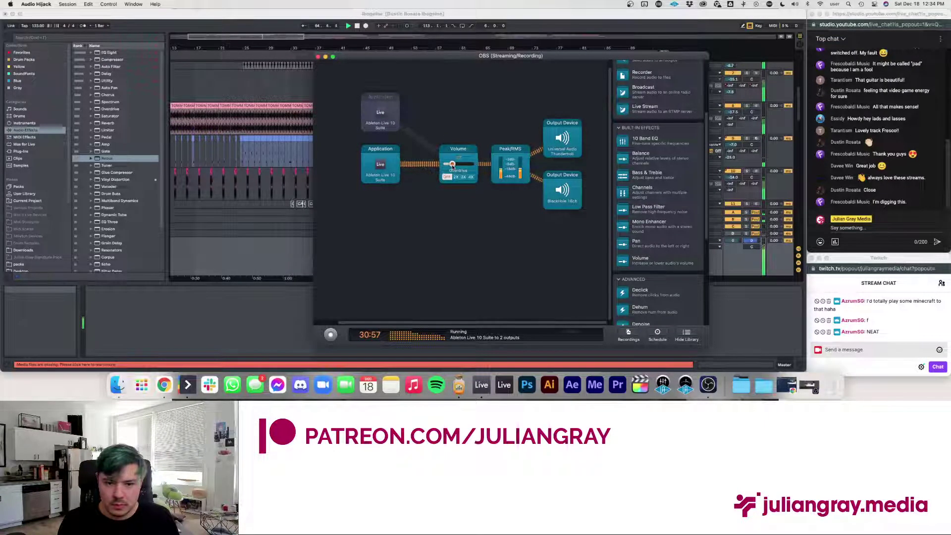
{"action": "left_click", "coordinate": [326, 57]}
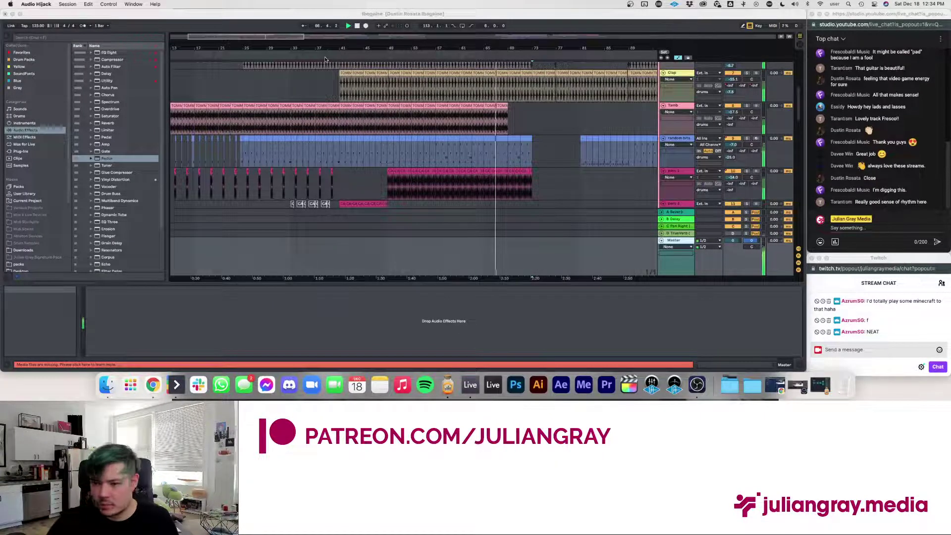
- Show the devices on the random hits track and on the sweep with hats track
{"action": "left_click", "coordinate": [535, 143]}
{"action": "scroll", "coordinate": [530, 149], "scroll_direction": "up", "scroll_amount": 3}
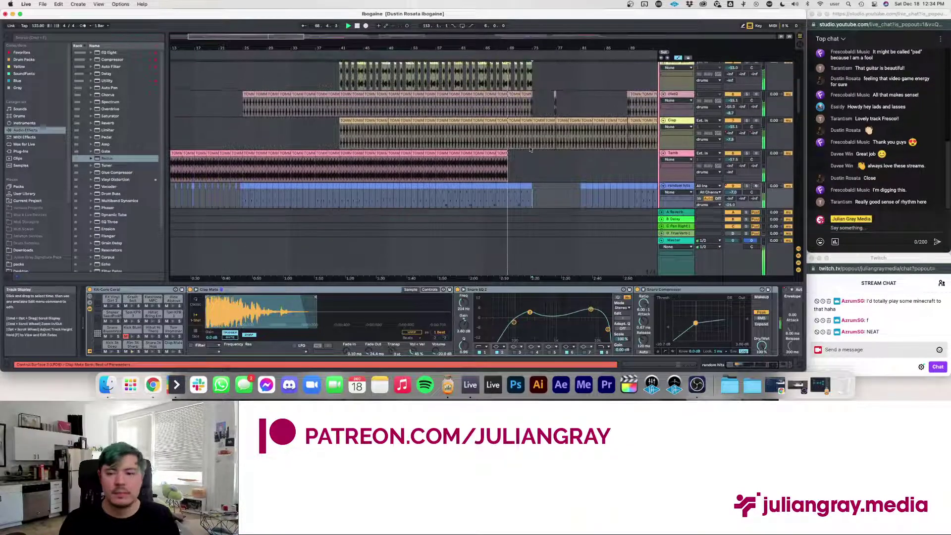
{"action": "left_click", "coordinate": [541, 91]}
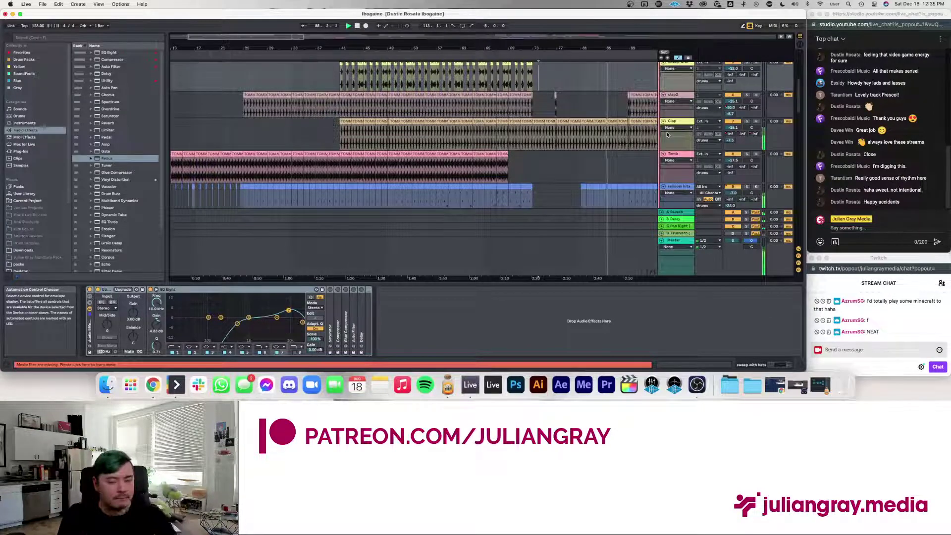
- Compare the Clap, Tech hats and kick device chains and place the insert marker at bar 97 on the kick track
{"action": "left_click", "coordinate": [667, 134]}
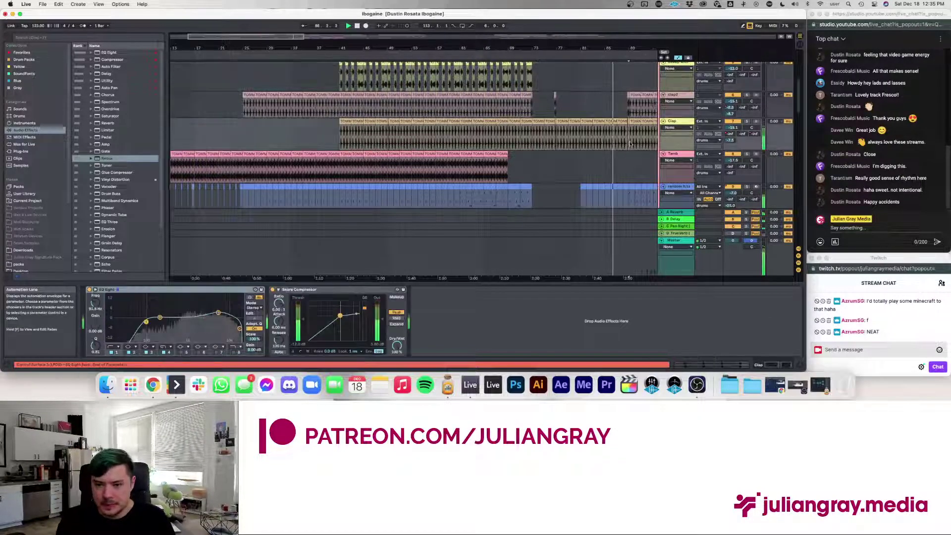
{"action": "scroll", "coordinate": [635, 141], "scroll_direction": "up", "scroll_amount": 2}
{"action": "scroll", "coordinate": [636, 141], "scroll_direction": "up", "scroll_amount": 2}
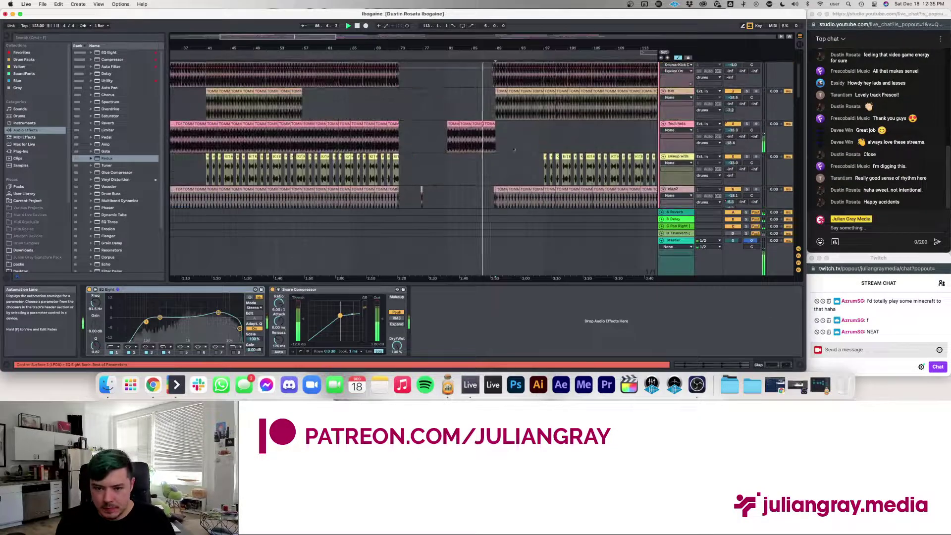
{"action": "left_click", "coordinate": [544, 124]}
{"action": "mouse_move", "coordinate": [544, 122]}
{"action": "left_mouse_down"}
{"action": "mouse_move", "coordinate": [635, 129]}
{"action": "mouse_move", "coordinate": [545, 127]}
{"action": "left_mouse_up"}
{"action": "left_click", "coordinate": [634, 130]}
{"action": "left_click", "coordinate": [545, 128]}
{"action": "scroll", "coordinate": [546, 128], "scroll_direction": "up", "scroll_amount": 2}
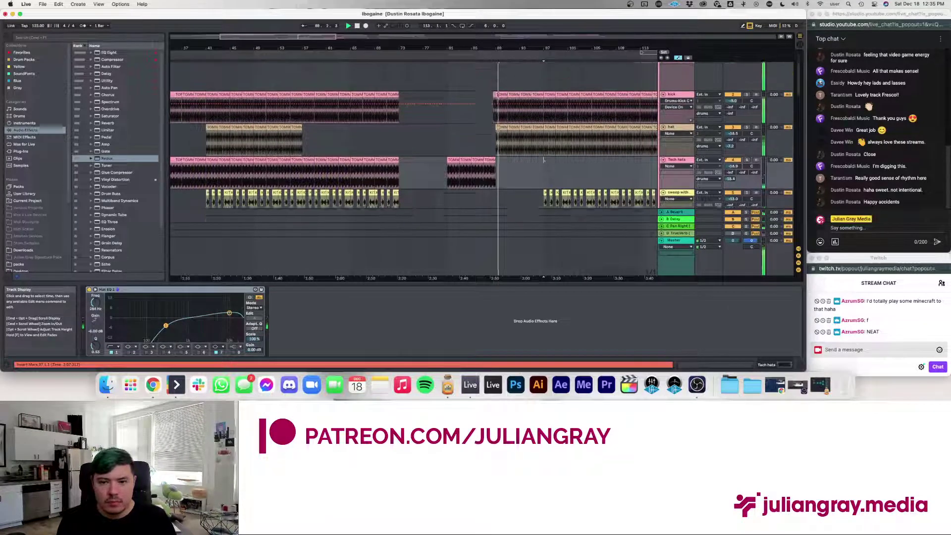
{"action": "left_click", "coordinate": [545, 143]}
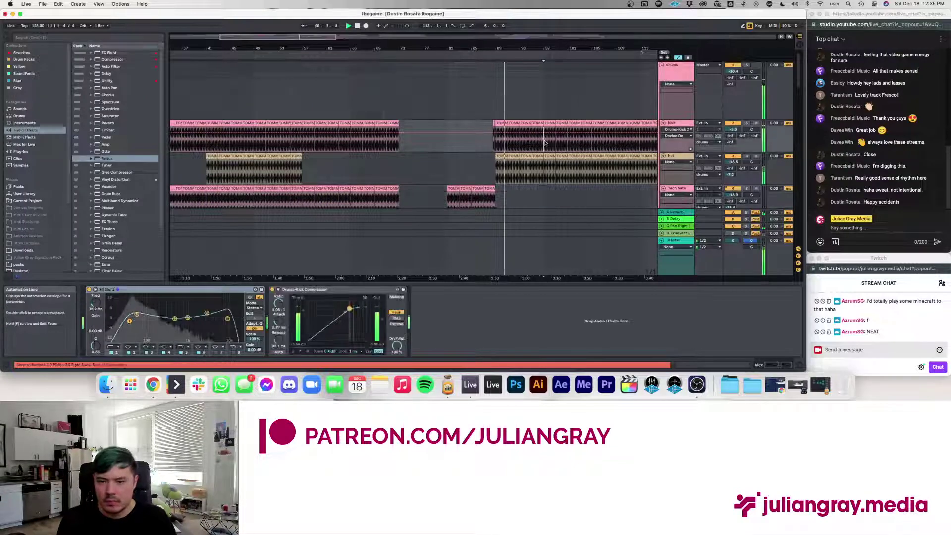
- Survey the rest of the arrangement and move the playback start to bar 113 on the drums group
{"action": "scroll", "coordinate": [545, 143], "scroll_direction": "down", "scroll_amount": 2}
{"action": "scroll", "coordinate": [545, 143], "scroll_direction": "right", "scroll_amount": 10}
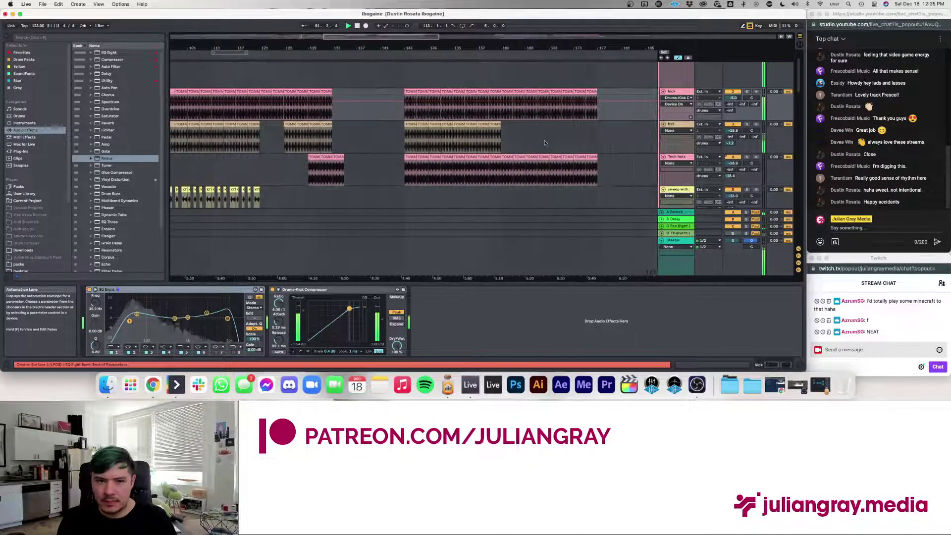
{"action": "scroll", "coordinate": [520, 162], "scroll_direction": "left", "scroll_amount": 12}
{"action": "scroll", "coordinate": [521, 163], "scroll_direction": "down", "scroll_amount": 6}
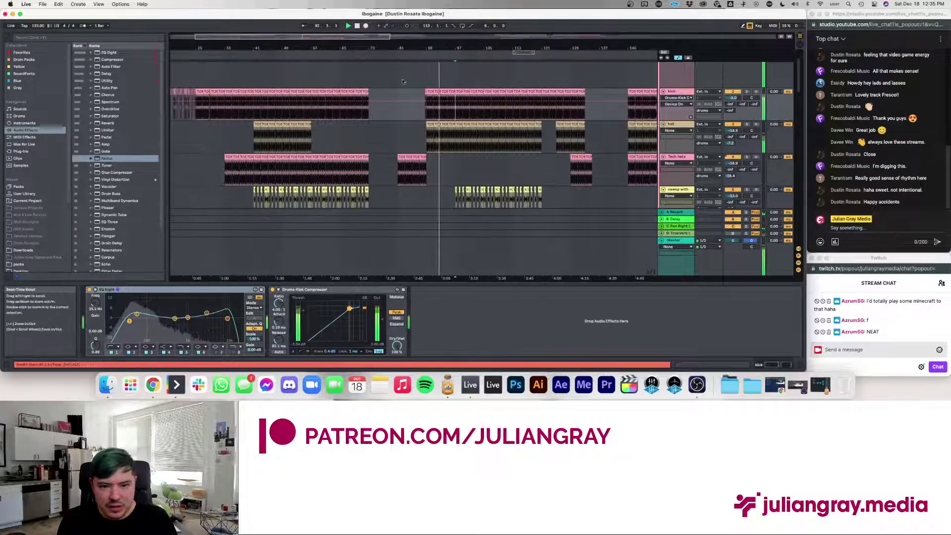
{"action": "scroll", "coordinate": [520, 163], "scroll_direction": "up", "scroll_amount": 8}
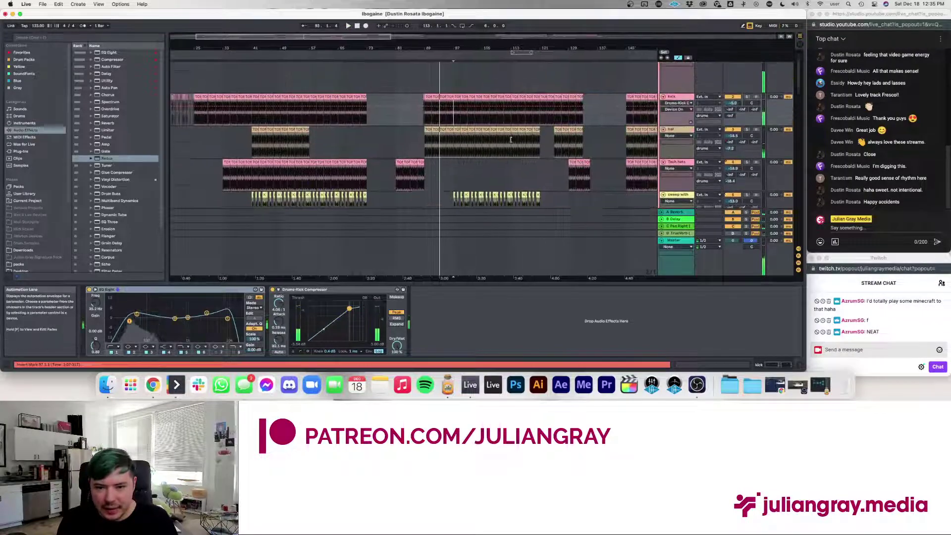
{"action": "left_click", "coordinate": [516, 91]}
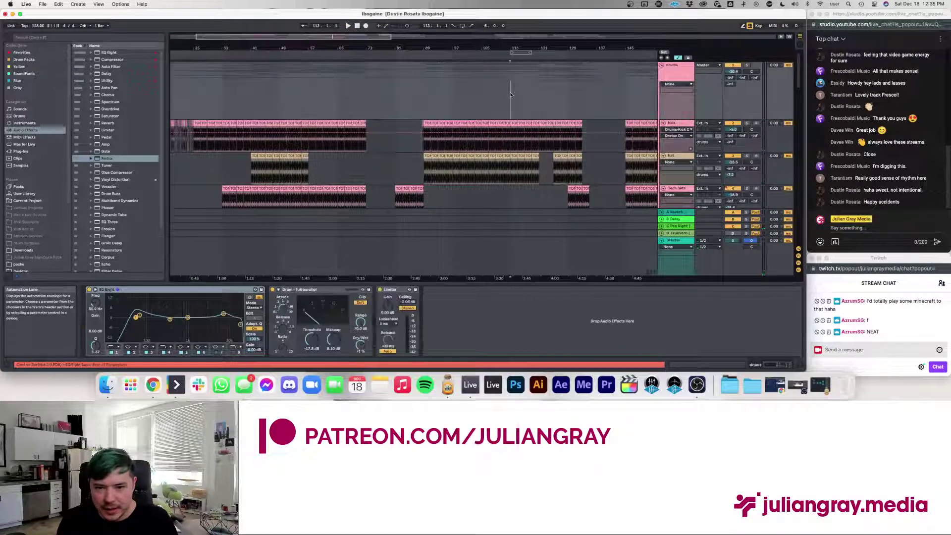
- Examine the drum tracks' clips around and beyond bar 113, and audition the drums group from bars 121 and 145
{"action": "scroll", "coordinate": [512, 94], "scroll_direction": "right", "scroll_amount": 7}
{"action": "scroll", "coordinate": [516, 94], "scroll_direction": "down", "scroll_amount": 5}
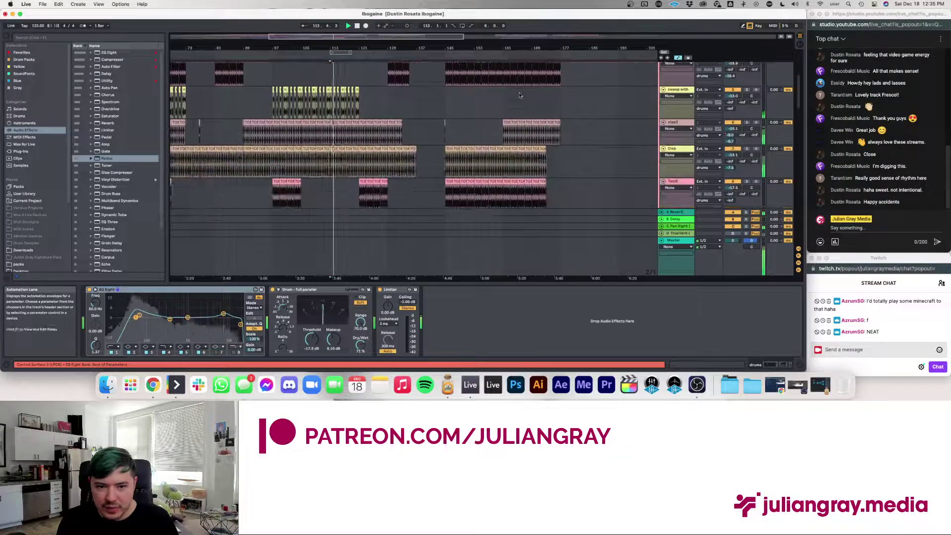
{"action": "scroll", "coordinate": [520, 95], "scroll_direction": "down", "scroll_amount": 3}
{"action": "scroll", "coordinate": [521, 95], "scroll_direction": "left", "scroll_amount": 7}
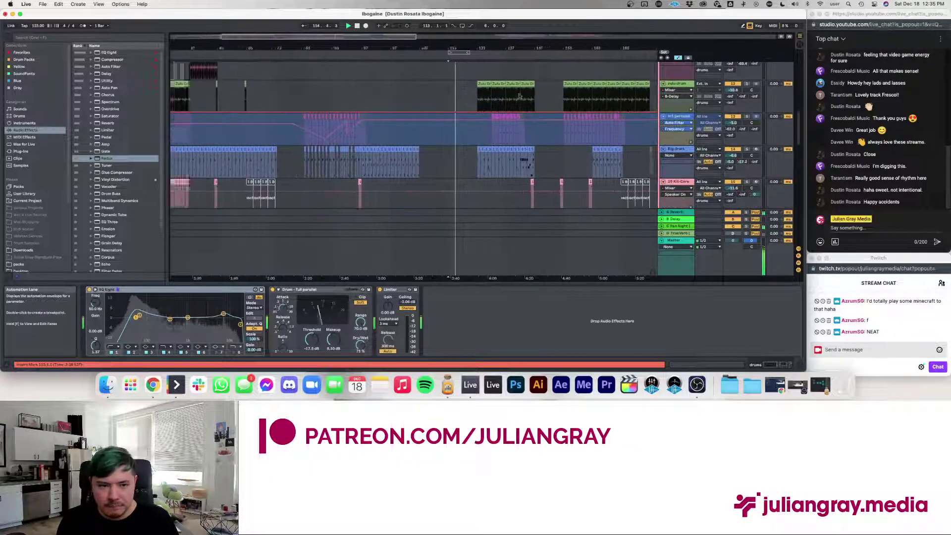
{"action": "scroll", "coordinate": [521, 95], "scroll_direction": "up", "scroll_amount": 8}
{"action": "scroll", "coordinate": [521, 94], "scroll_direction": "right", "scroll_amount": 8}
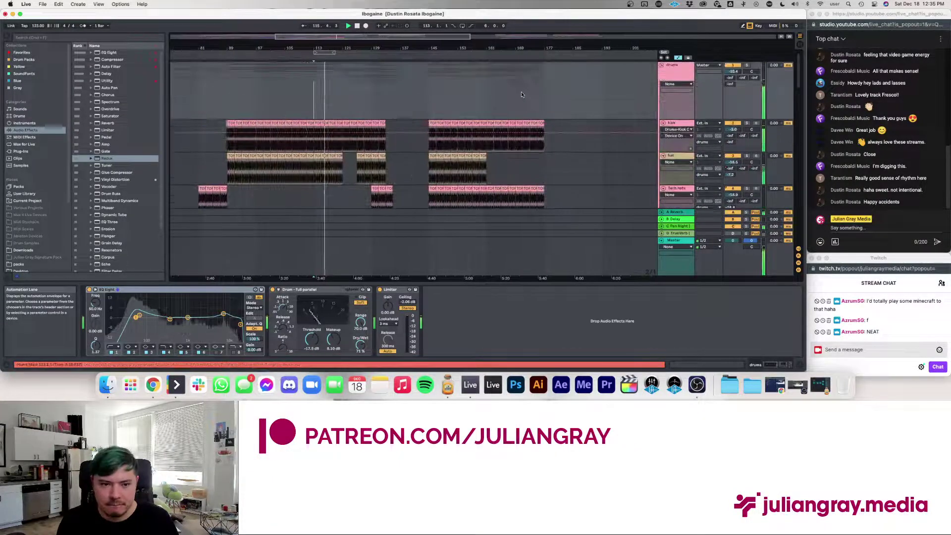
{"action": "left_click", "coordinate": [341, 75]}
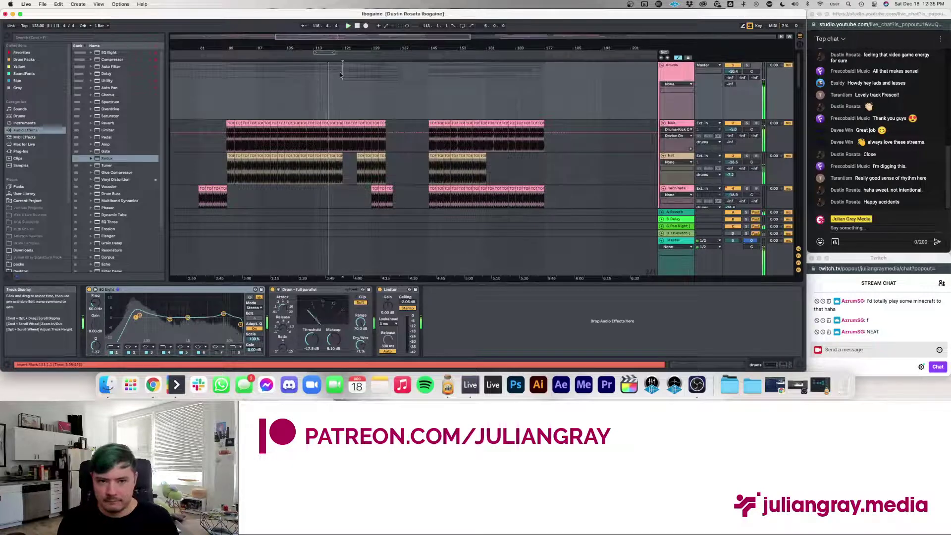
{"action": "key", "text": "space"}
{"action": "key", "text": "space"}
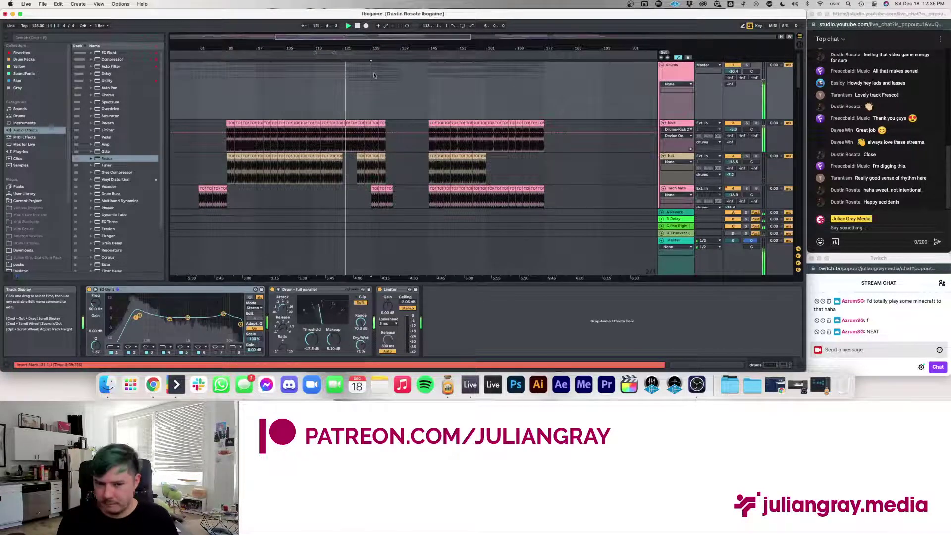
{"action": "left_click", "coordinate": [429, 76]}
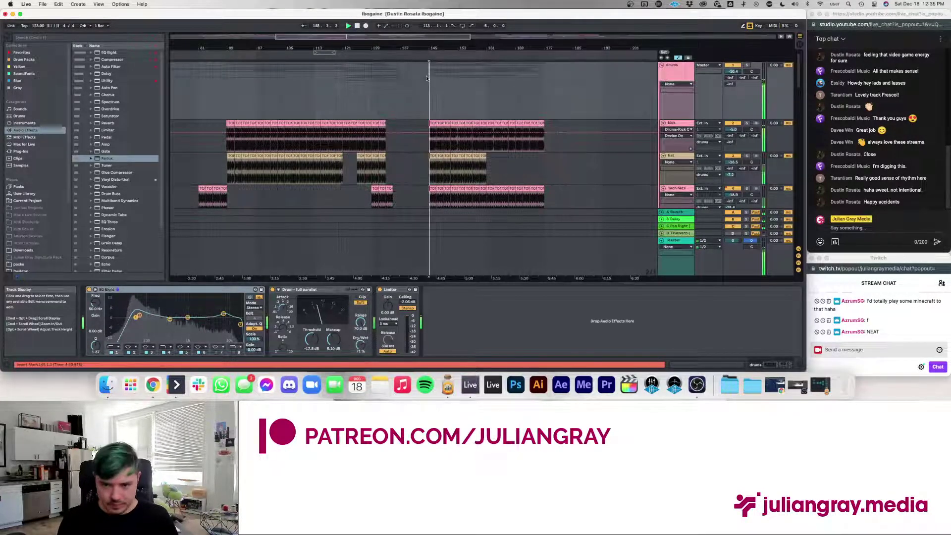
- Set the insert marker at bar 89 on the drums group, and at bar 9 on the perc 2 track to show its devices
{"action": "scroll", "coordinate": [485, 107], "scroll_direction": "left", "scroll_amount": 10}
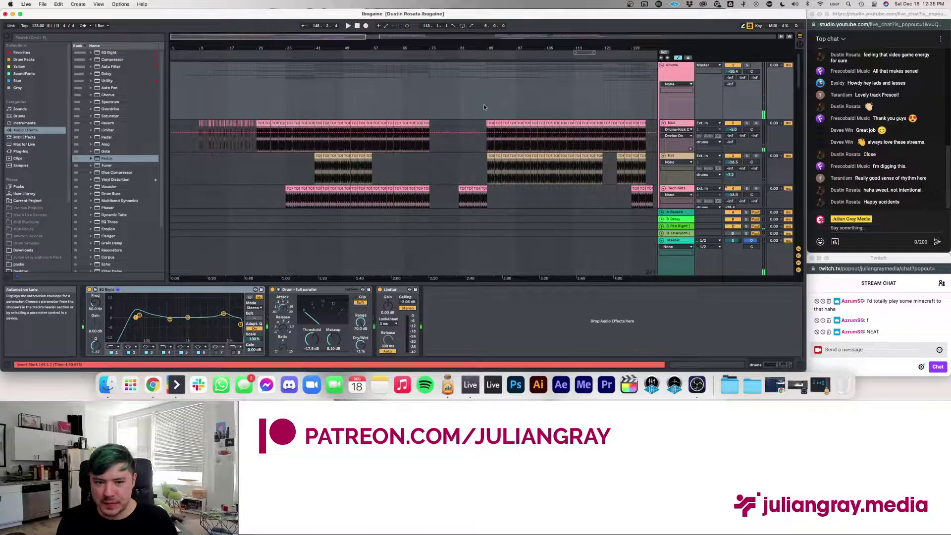
{"action": "left_click", "coordinate": [484, 107]}
{"action": "scroll", "coordinate": [486, 105], "scroll_direction": "down", "scroll_amount": 10}
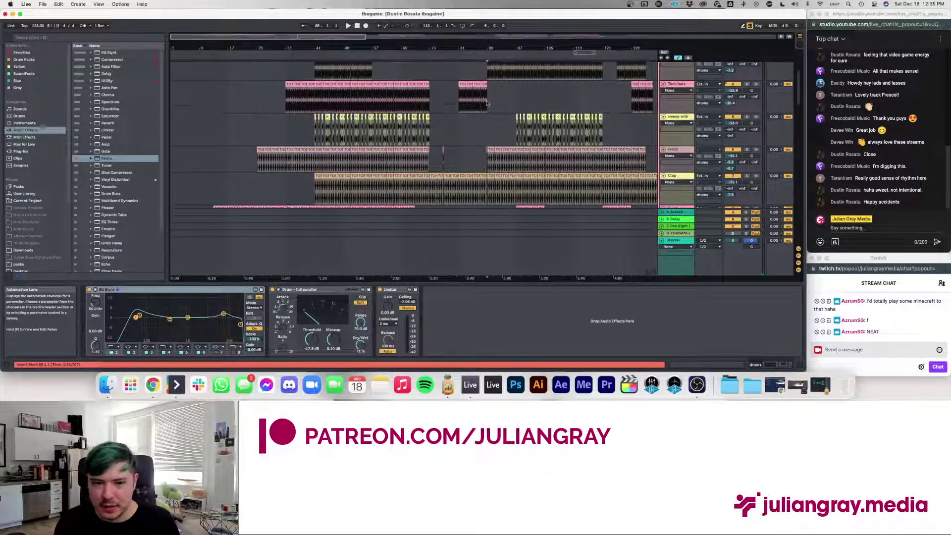
{"action": "scroll", "coordinate": [480, 108], "scroll_direction": "up", "scroll_amount": 1}
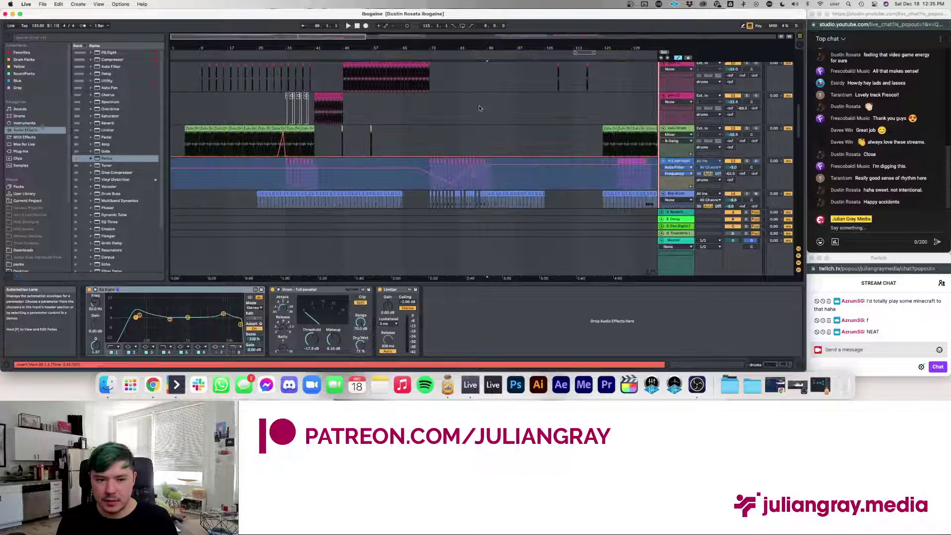
{"action": "left_click", "coordinate": [196, 113]}
{"action": "left_click", "coordinate": [199, 111]}
{"action": "scroll", "coordinate": [201, 110], "scroll_direction": "up", "scroll_amount": 3}
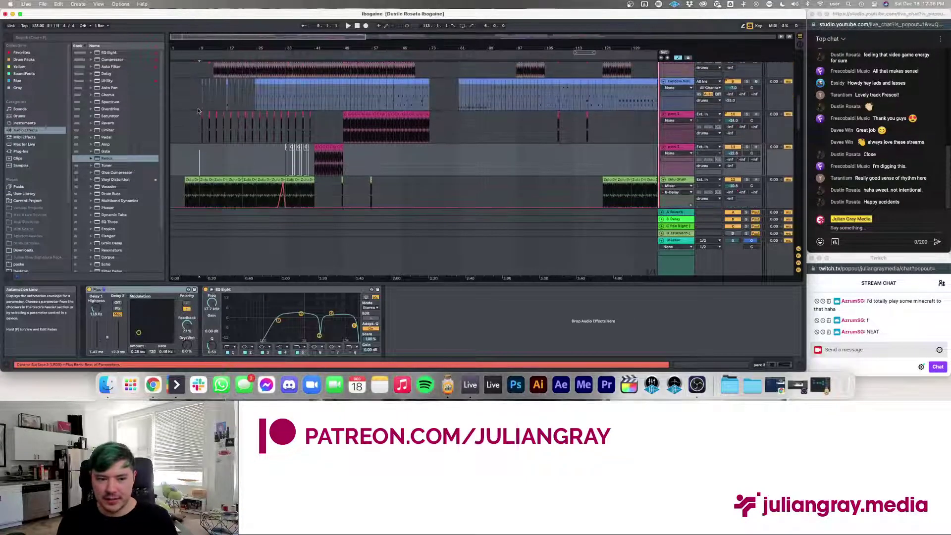
{"action": "scroll", "coordinate": [202, 110], "scroll_direction": "down", "scroll_amount": 2}
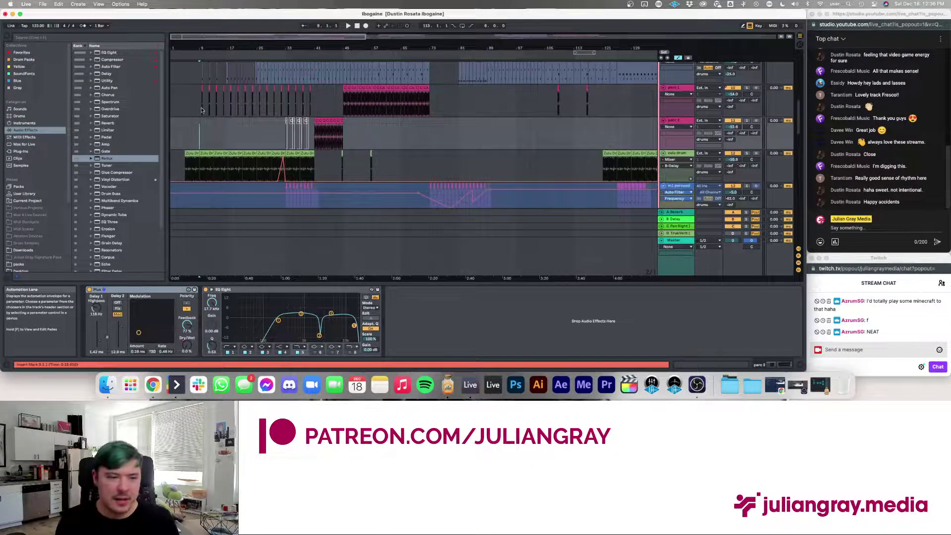
- Audition the arrangement from bar 9 while surveying the drum, percussion, sample and melodic tracks
{"action": "scroll", "coordinate": [201, 107], "scroll_direction": "up", "scroll_amount": 3}
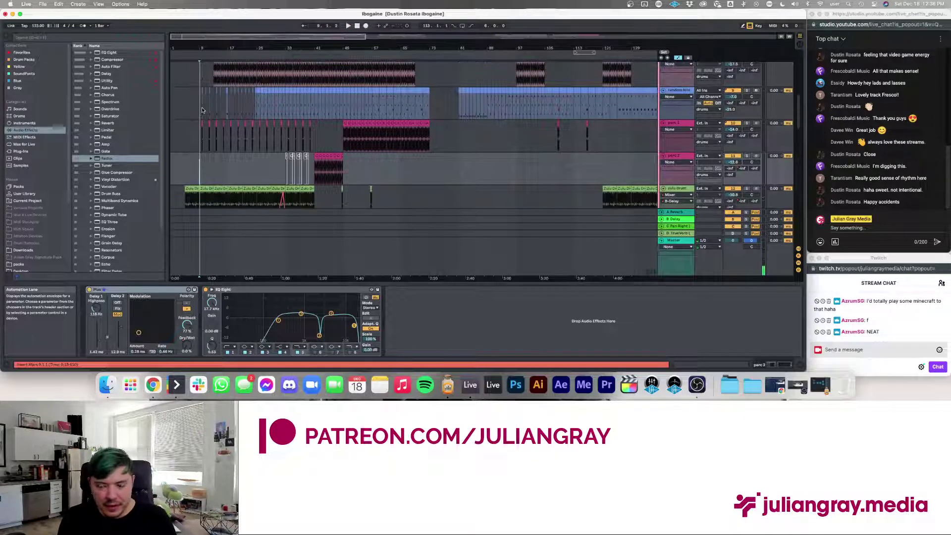
{"action": "scroll", "coordinate": [248, 149], "scroll_direction": "up", "scroll_amount": 5}
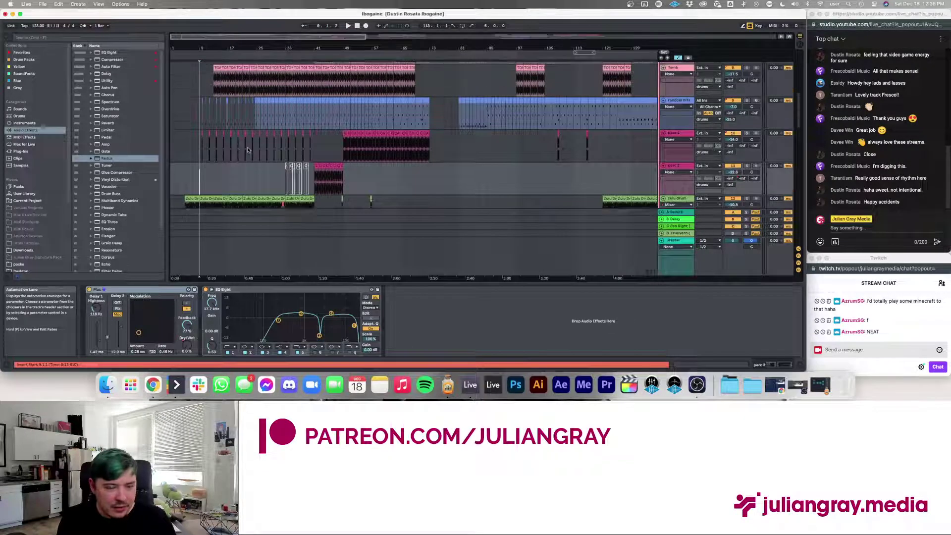
{"action": "key", "text": "space"}
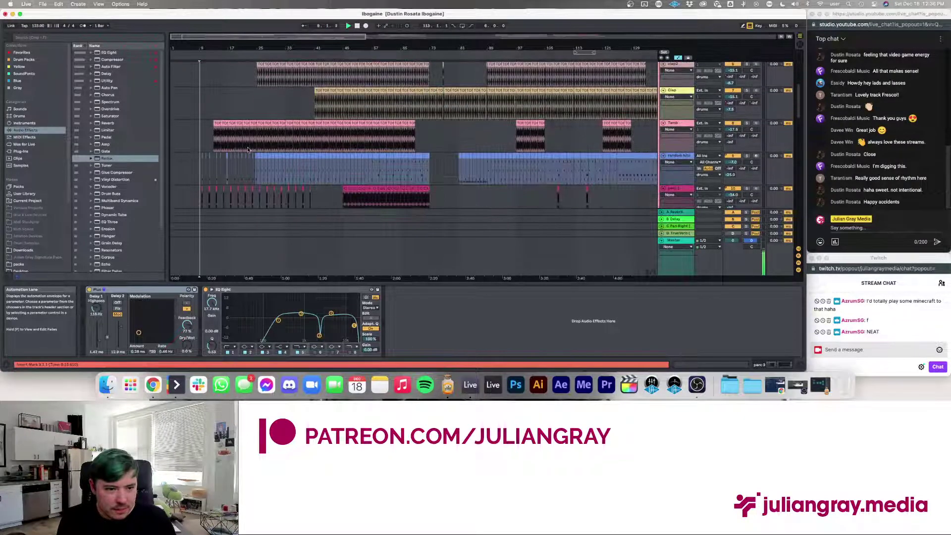
{"action": "scroll", "coordinate": [248, 150], "scroll_direction": "down", "scroll_amount": 8}
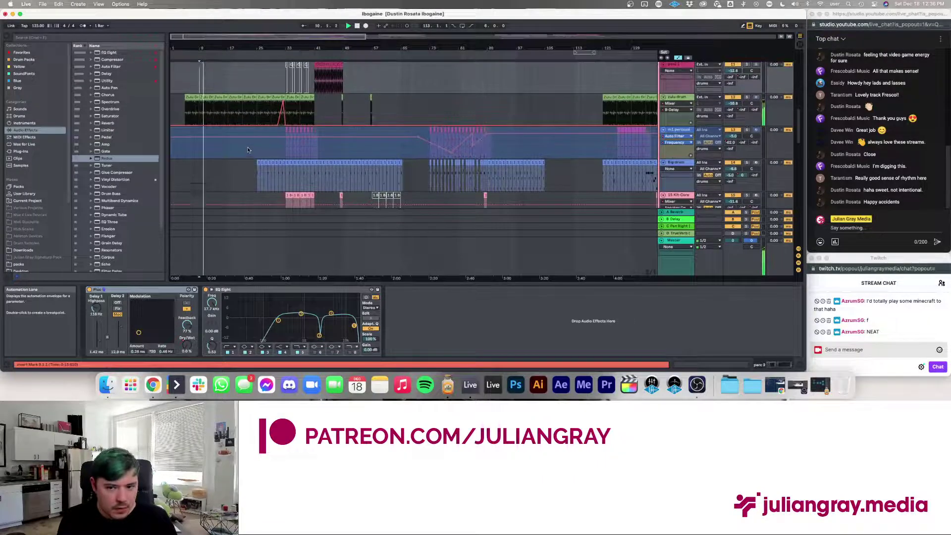
{"action": "scroll", "coordinate": [248, 150], "scroll_direction": "up", "scroll_amount": 5}
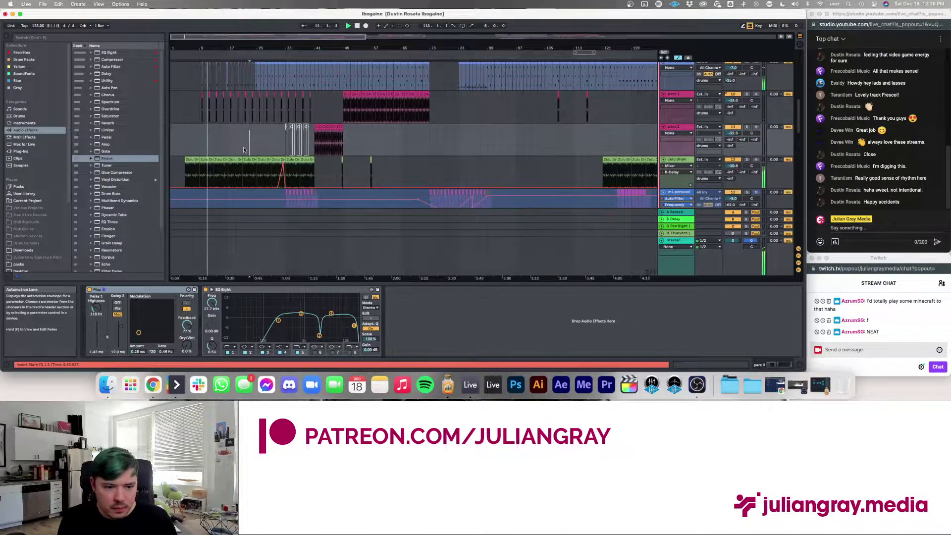
{"action": "scroll", "coordinate": [243, 147], "scroll_direction": "down", "scroll_amount": 4}
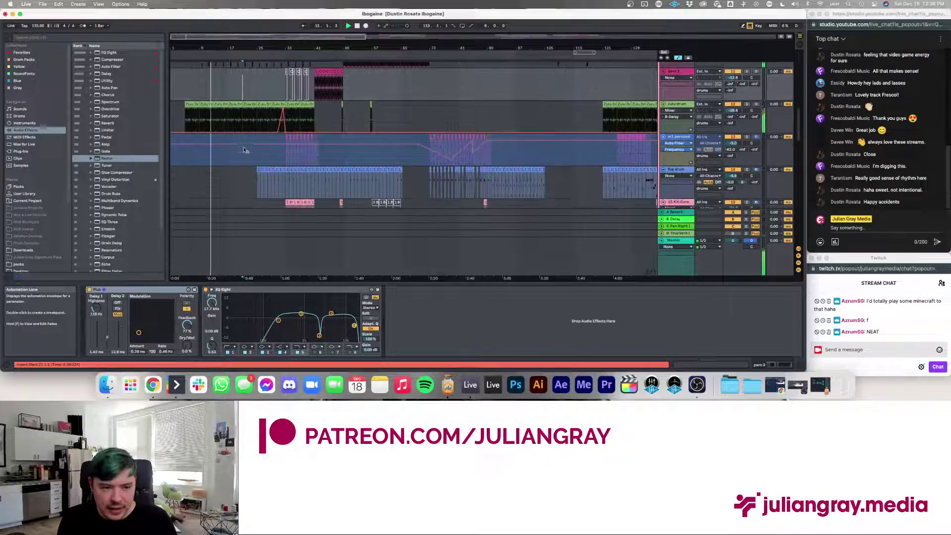
{"action": "scroll", "coordinate": [243, 149], "scroll_direction": "down", "scroll_amount": 8}
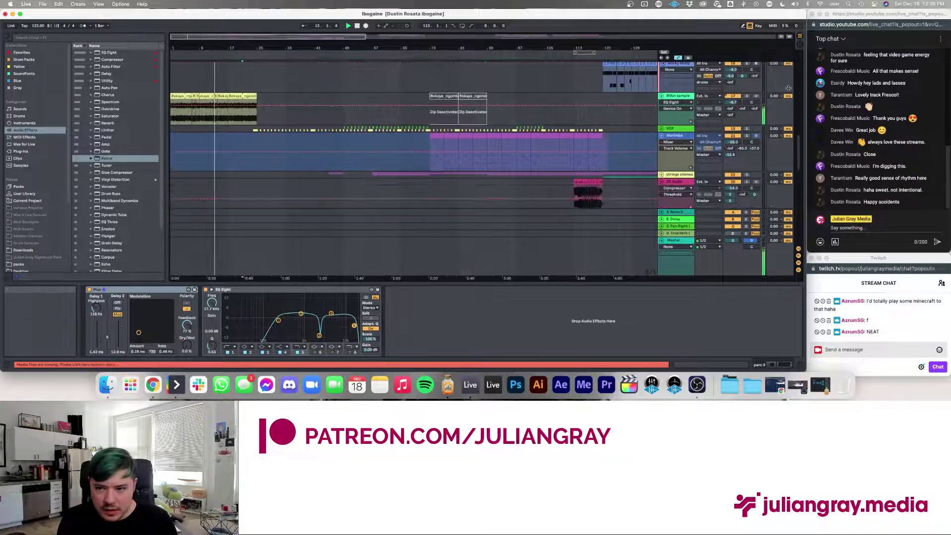
- Insert a MIDI track with Serum below the MAin sample track and adjust its track volume
{"action": "right_click", "coordinate": [678, 96]}
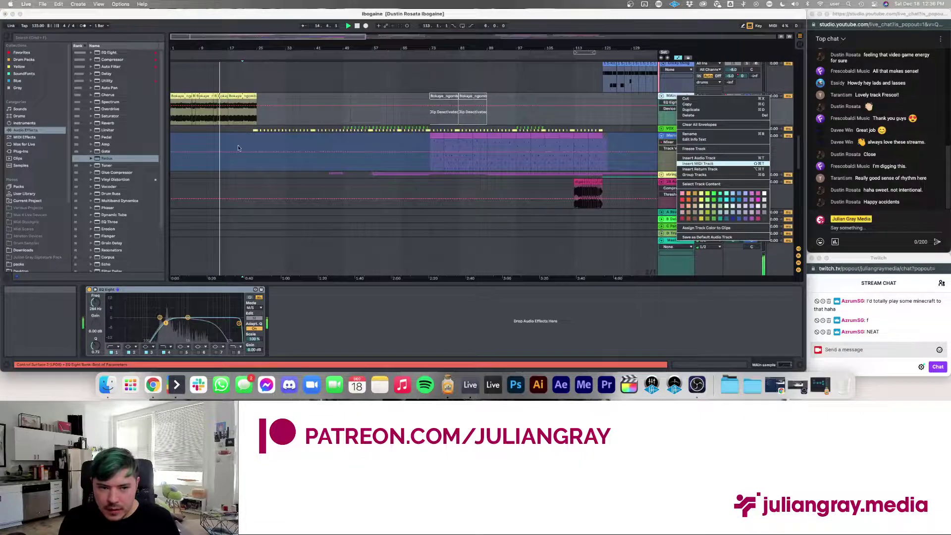
{"action": "left_click", "coordinate": [698, 164]}
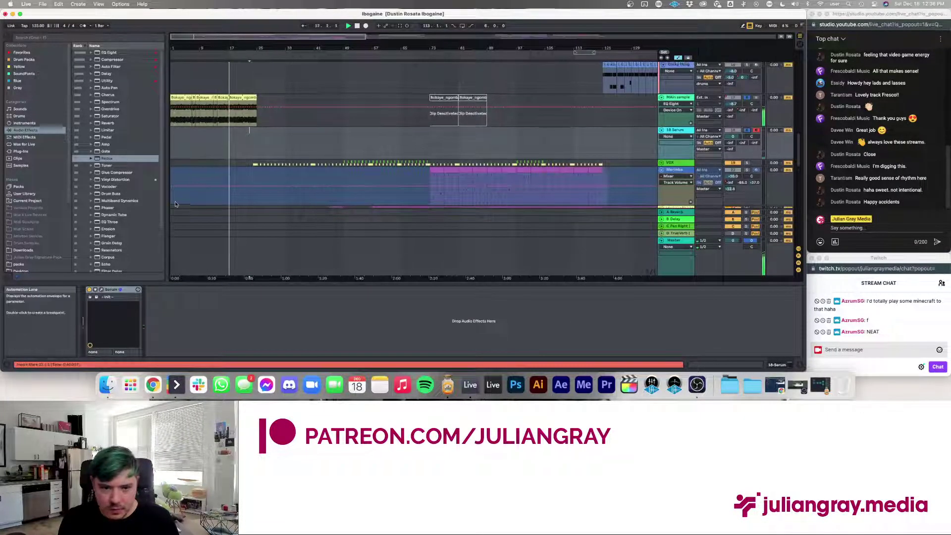
{"action": "scroll", "coordinate": [183, 205], "scroll_direction": "down", "scroll_amount": 1}
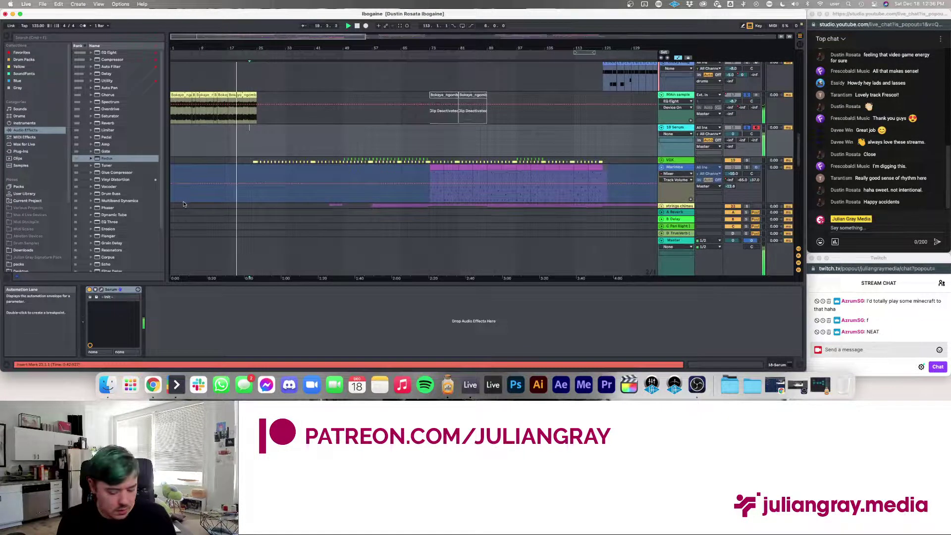
{"action": "scroll", "coordinate": [183, 205], "scroll_direction": "down", "scroll_amount": 1}
{"action": "left_click", "coordinate": [733, 134]}
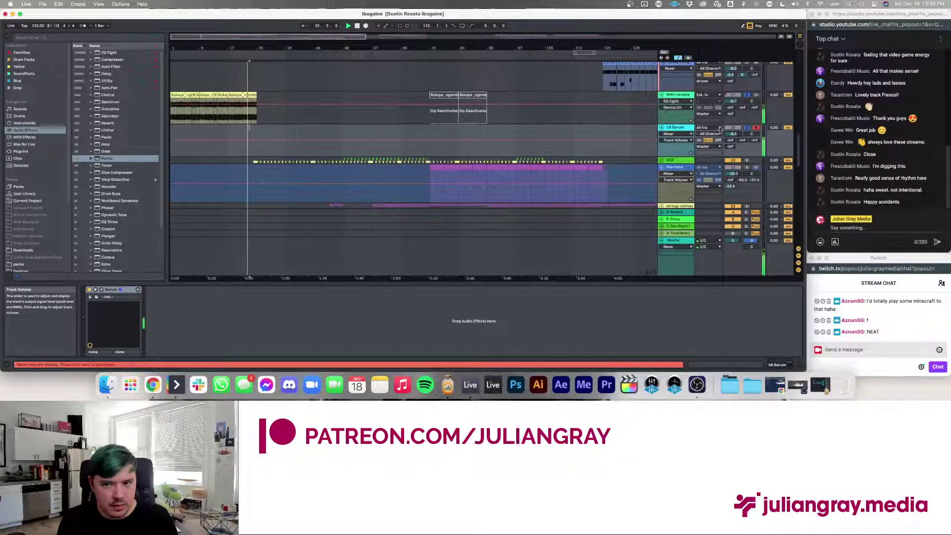
- Create a four-bar MIDI clip at bar 23 on the Serum track and fill it with one sustained G#1 note
{"action": "scroll", "coordinate": [688, 128], "scroll_direction": "down", "scroll_amount": 1}
{"action": "scroll", "coordinate": [688, 128], "scroll_direction": "down", "scroll_amount": 1}
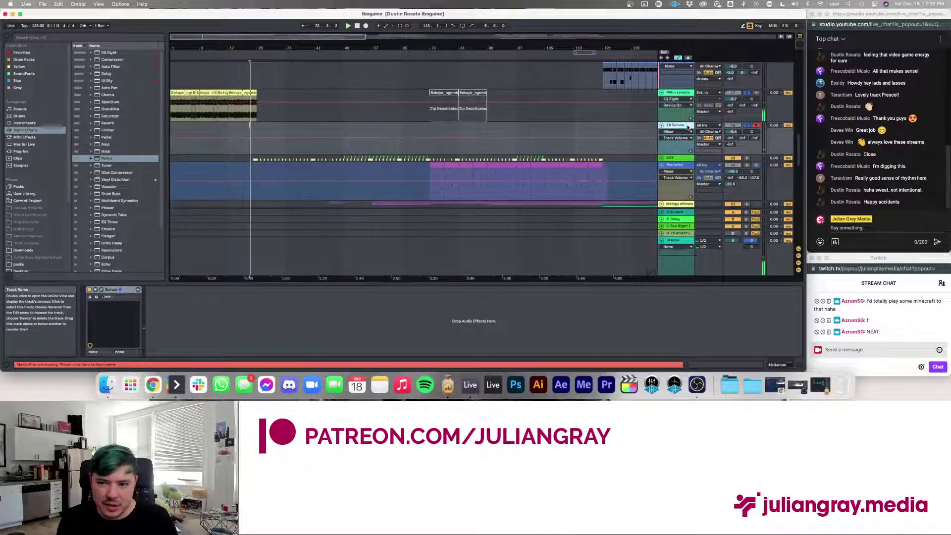
{"action": "scroll", "coordinate": [289, 138], "scroll_direction": "down", "scroll_amount": 1}
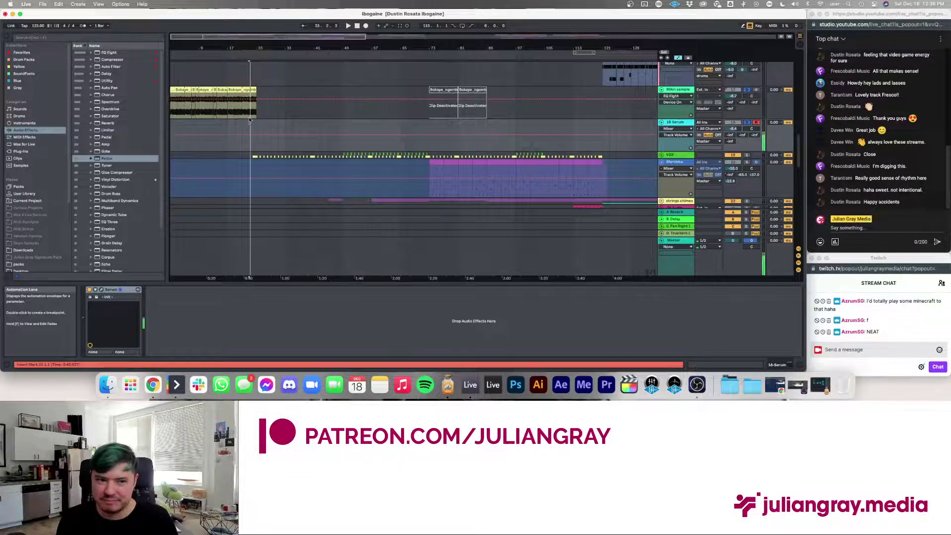
{"action": "scroll", "coordinate": [364, 149], "scroll_direction": "down", "scroll_amount": 1}
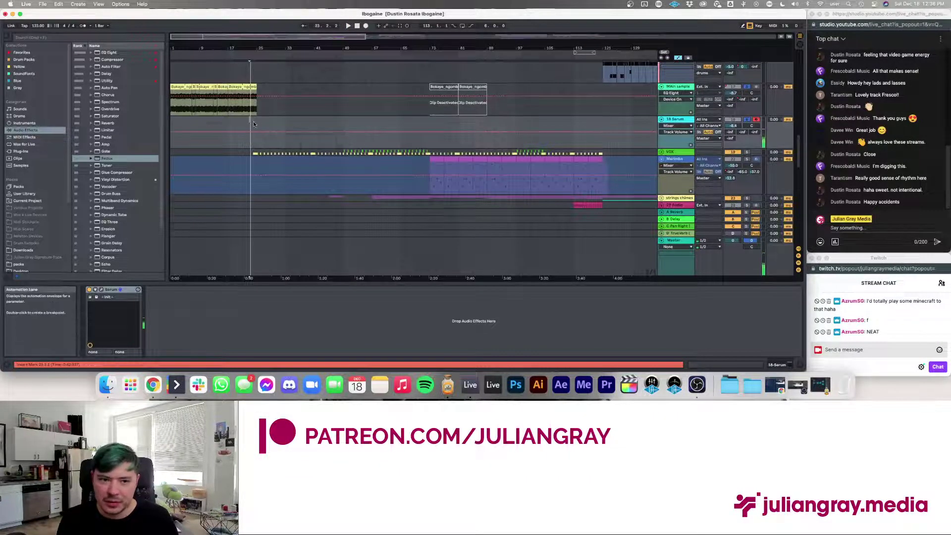
{"action": "scroll", "coordinate": [251, 118], "scroll_direction": "up", "scroll_amount": 1}
{"action": "left_click_drag", "start_coordinate": [250, 120], "coordinate": [262, 124]}
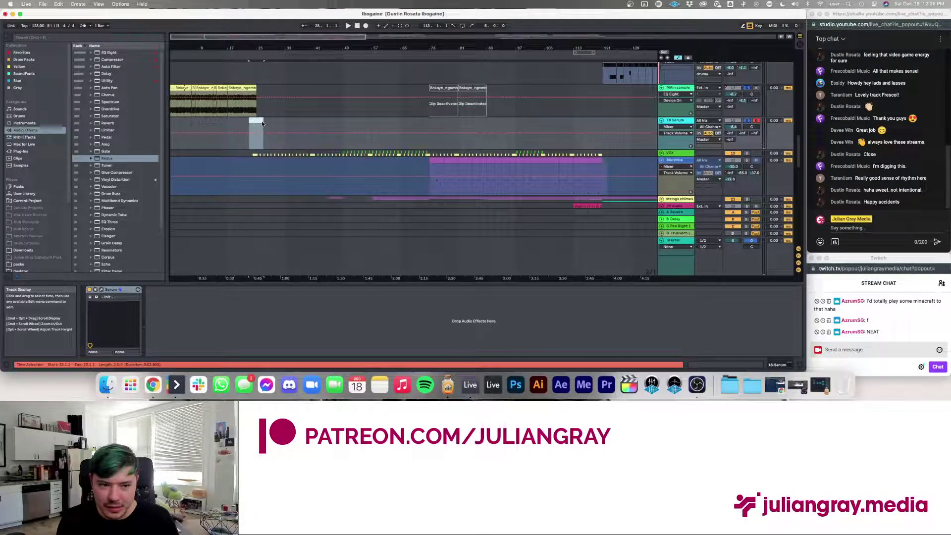
{"action": "right_click", "coordinate": [263, 124]}
{"action": "left_click", "coordinate": [271, 175]}
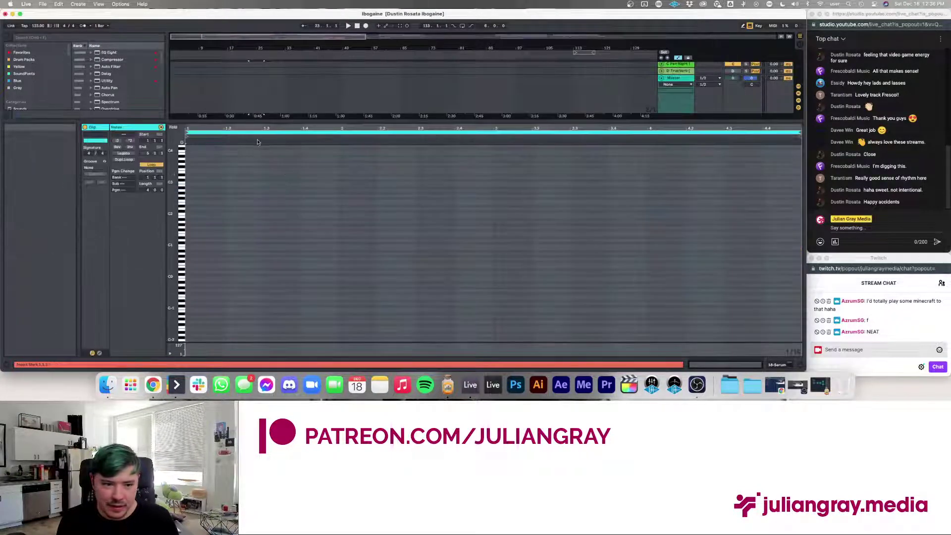
{"action": "double_click", "coordinate": [192, 226]}
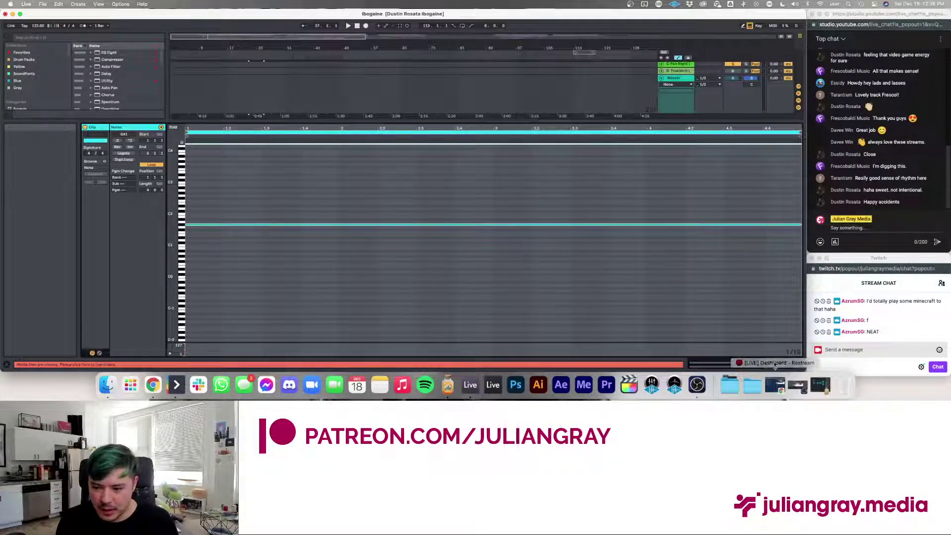
- Audition the Serum clip against the sample, then shorten it to two bars and place it at bar 25
{"action": "key", "text": "shift+Tab"}
{"action": "key", "text": "space"}
{"action": "scroll", "coordinate": [261, 140], "scroll_direction": "up", "scroll_amount": 3}
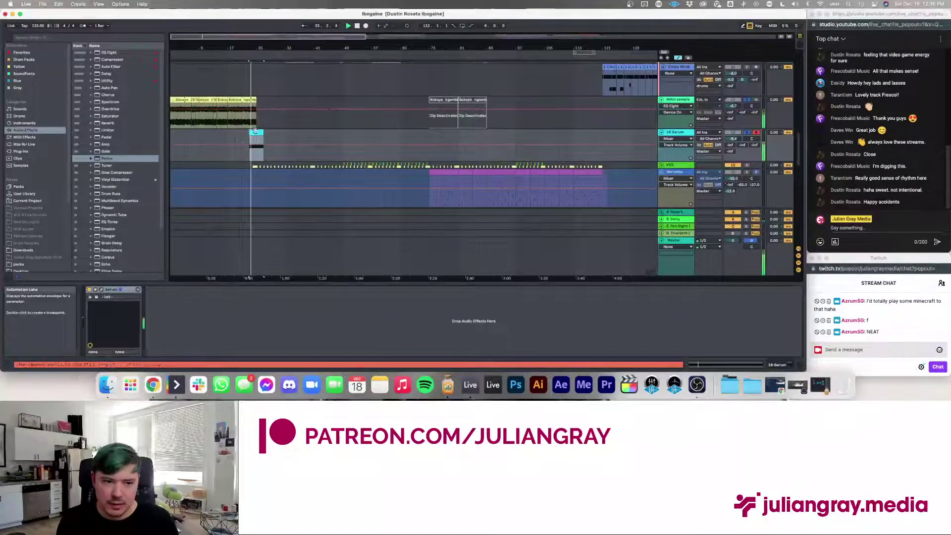
{"action": "scroll", "coordinate": [261, 140], "scroll_direction": "up", "scroll_amount": 2}
{"action": "scroll", "coordinate": [535, 144], "scroll_direction": "down", "scroll_amount": 5}
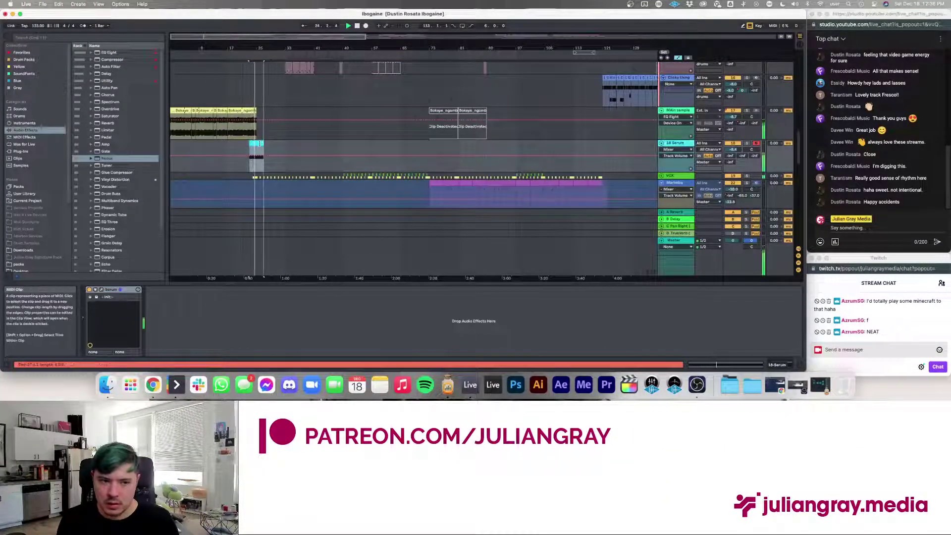
{"action": "left_click_drag", "start_coordinate": [259, 144], "coordinate": [256, 143]}
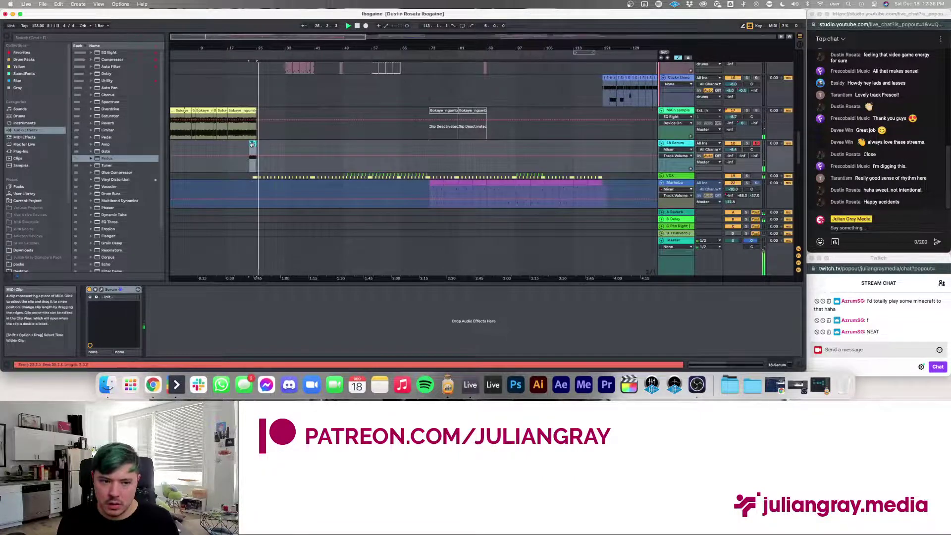
{"action": "key", "text": "space"}
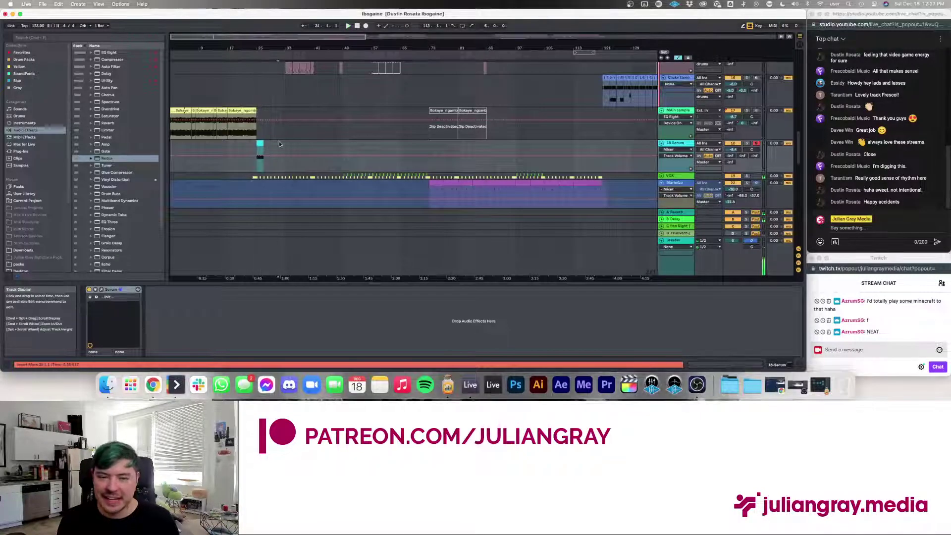
- Move the two-bar Serum clip to bars 39 to 41 and audition the transition into bar 41
{"action": "left_click", "coordinate": [278, 143]}
{"action": "scroll", "coordinate": [270, 148], "scroll_direction": "up", "scroll_amount": 5}
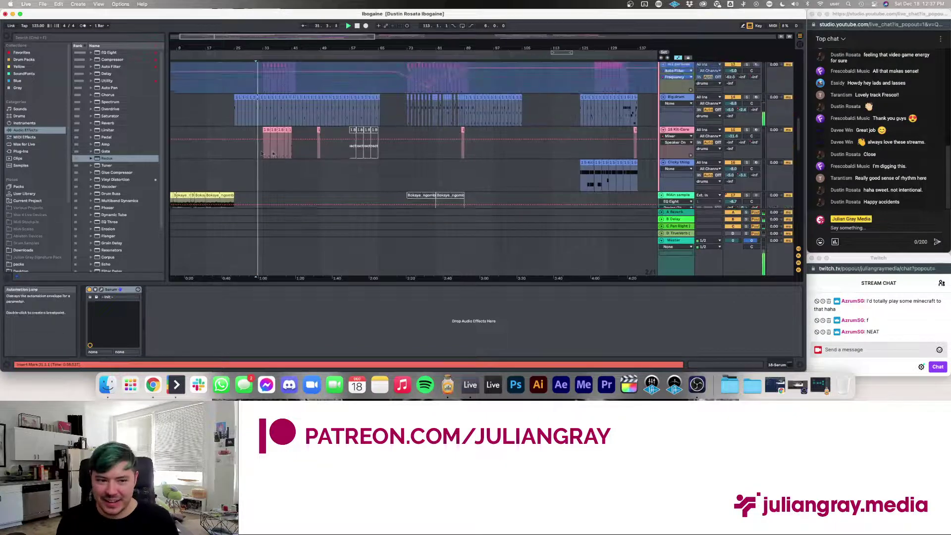
{"action": "scroll", "coordinate": [278, 159], "scroll_direction": "down", "scroll_amount": 5}
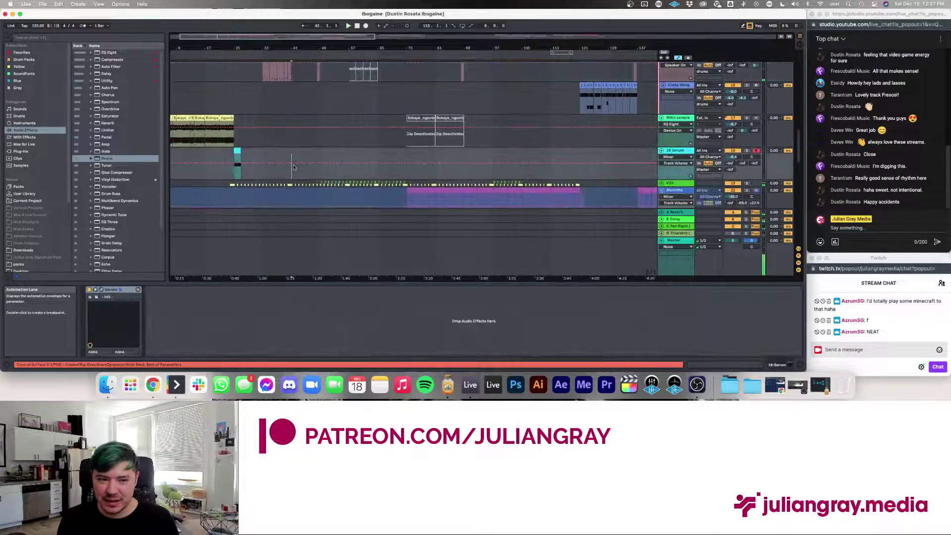
{"action": "left_click", "coordinate": [293, 155]}
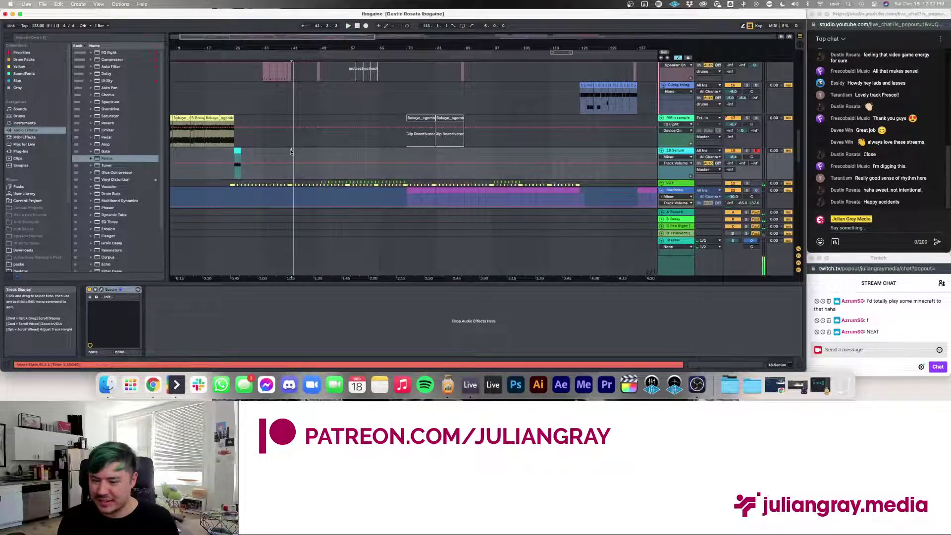
{"action": "mouse_move", "coordinate": [292, 153]}
{"action": "left_mouse_down"}
{"action": "mouse_move", "coordinate": [322, 157]}
{"action": "mouse_move", "coordinate": [286, 157]}
{"action": "left_mouse_up"}
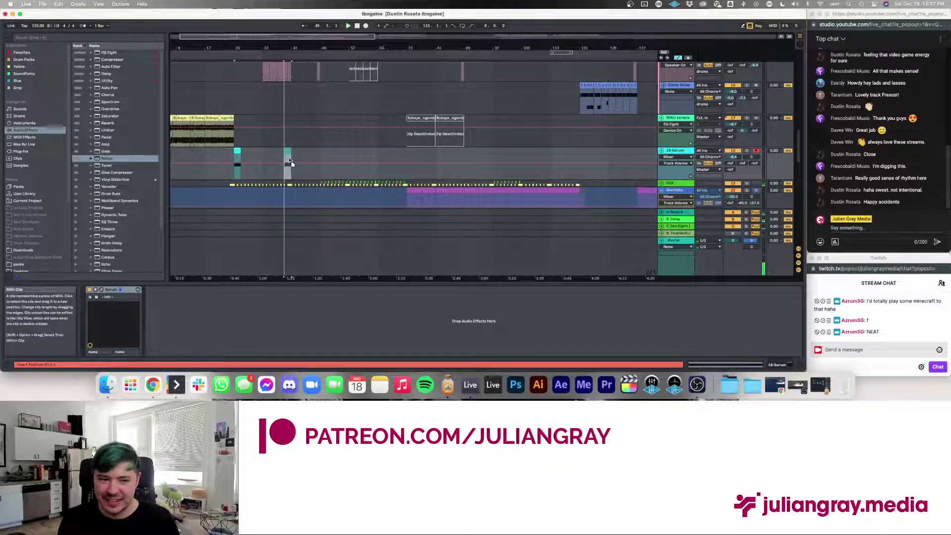
{"action": "left_click", "coordinate": [287, 150]}
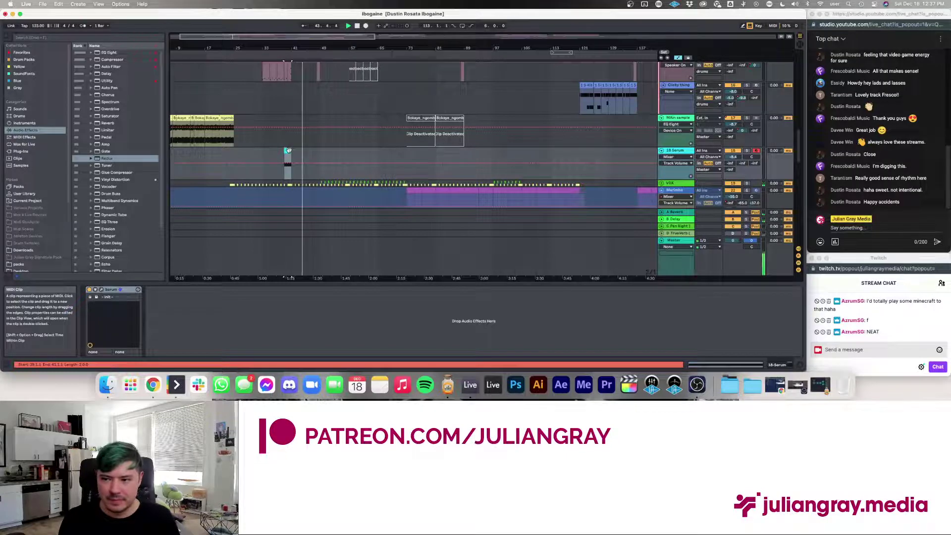
{"action": "left_click", "coordinate": [290, 151]}
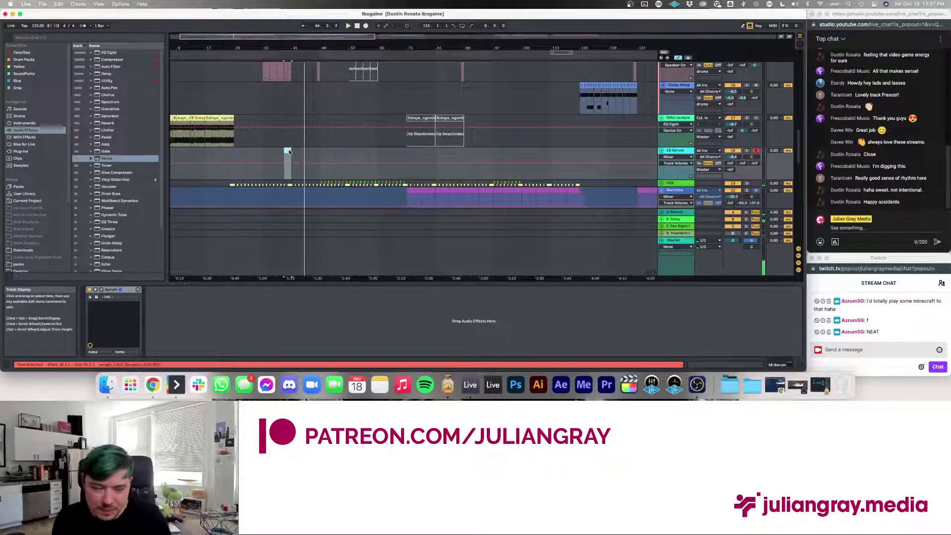
{"action": "key", "text": "space"}
{"action": "left_click", "coordinate": [292, 149]}
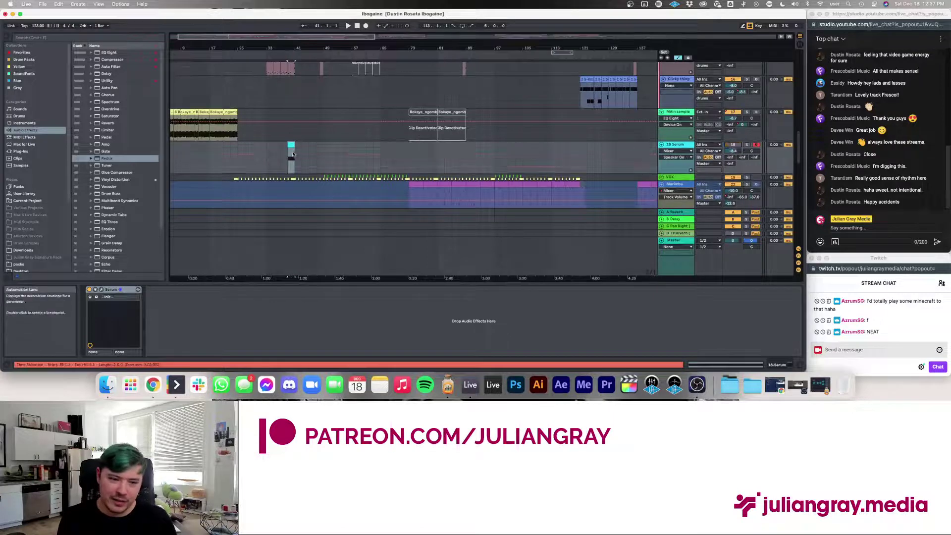
- Inspect the Clicky thing and Big drum device chains at bar 41, and select bars 41 to 57 on perc 2
{"action": "scroll", "coordinate": [292, 153], "scroll_direction": "up", "scroll_amount": 3}
{"action": "left_click", "coordinate": [293, 153]}
{"action": "scroll", "coordinate": [297, 150], "scroll_direction": "up", "scroll_amount": 3}
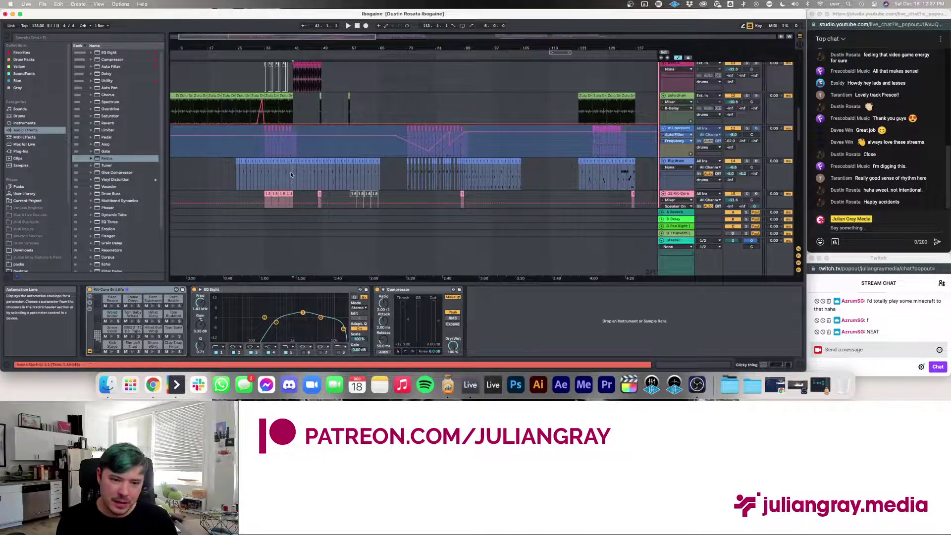
{"action": "left_click", "coordinate": [293, 171]}
{"action": "left_click_drag", "start_coordinate": [292, 82], "coordinate": [357, 82]}
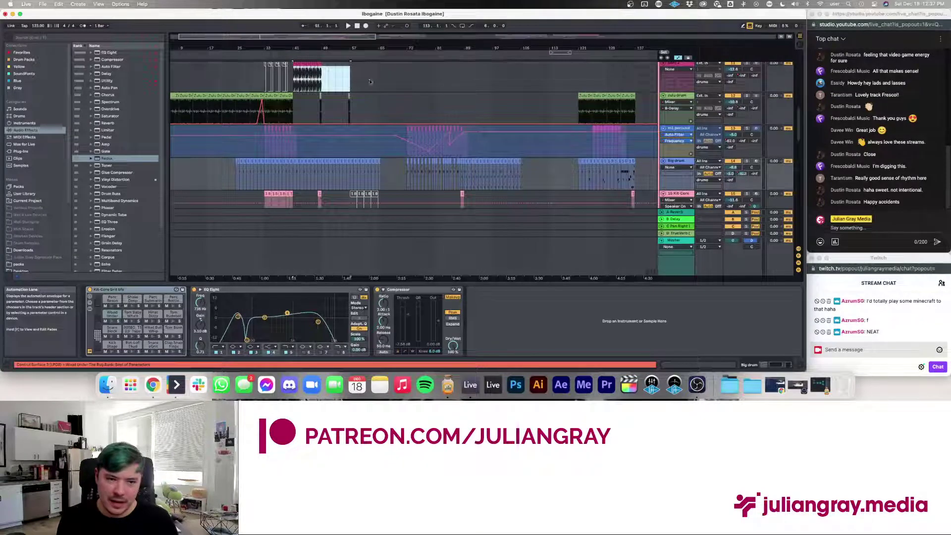
{"action": "scroll", "coordinate": [267, 87], "scroll_direction": "up", "scroll_amount": 5}
{"action": "scroll", "coordinate": [304, 127], "scroll_direction": "up", "scroll_amount": 2}
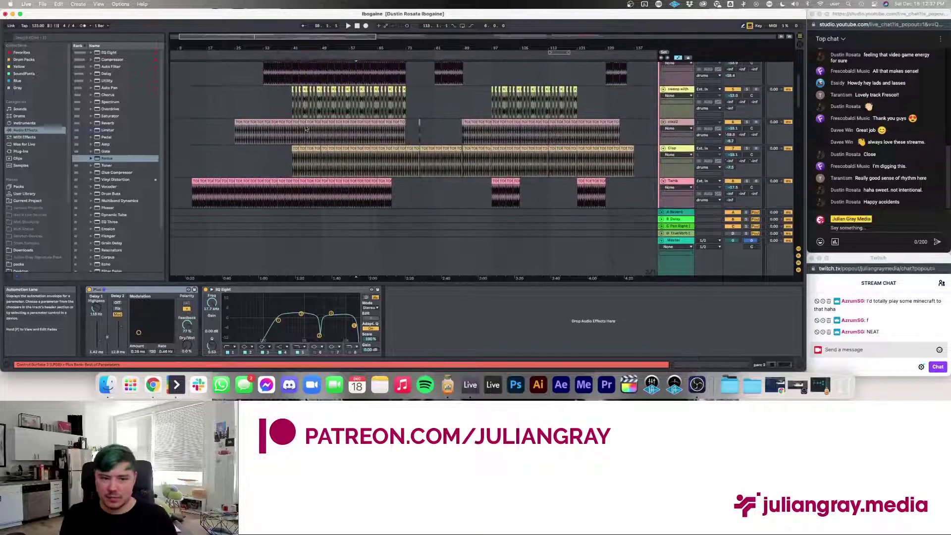
- Inspect the device chains of the clap, hat and kick tracks where they play at bar 41
{"action": "left_click", "coordinate": [295, 133]}
{"action": "scroll", "coordinate": [295, 133], "scroll_direction": "up", "scroll_amount": 3}
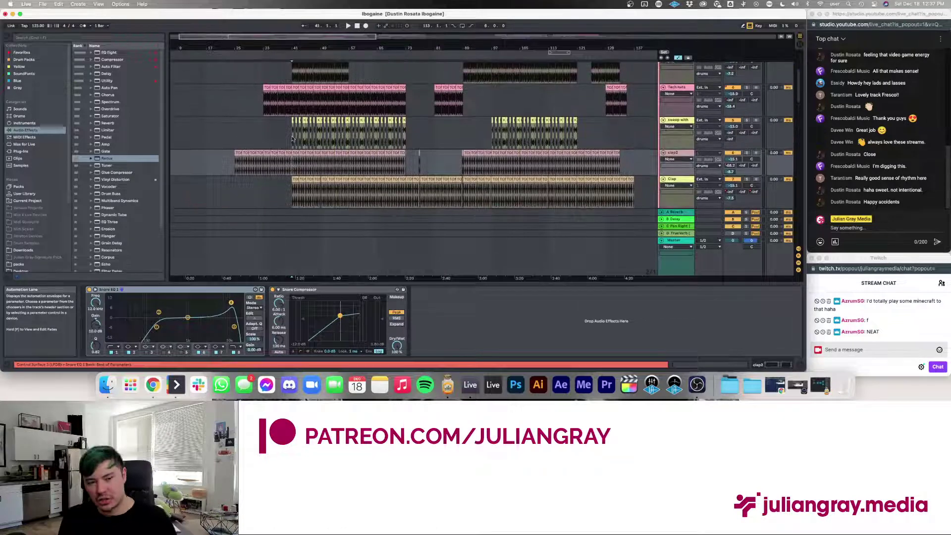
{"action": "left_click", "coordinate": [293, 139]}
{"action": "scroll", "coordinate": [294, 138], "scroll_direction": "up", "scroll_amount": 3}
{"action": "left_click", "coordinate": [294, 134]}
{"action": "scroll", "coordinate": [294, 134], "scroll_direction": "up", "scroll_amount": 2}
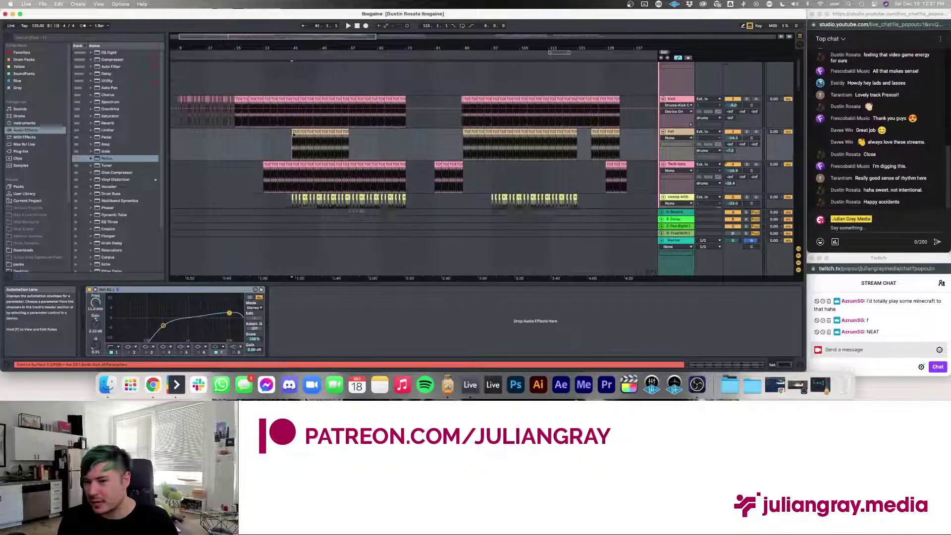
{"action": "scroll", "coordinate": [295, 134], "scroll_direction": "down", "scroll_amount": 2}
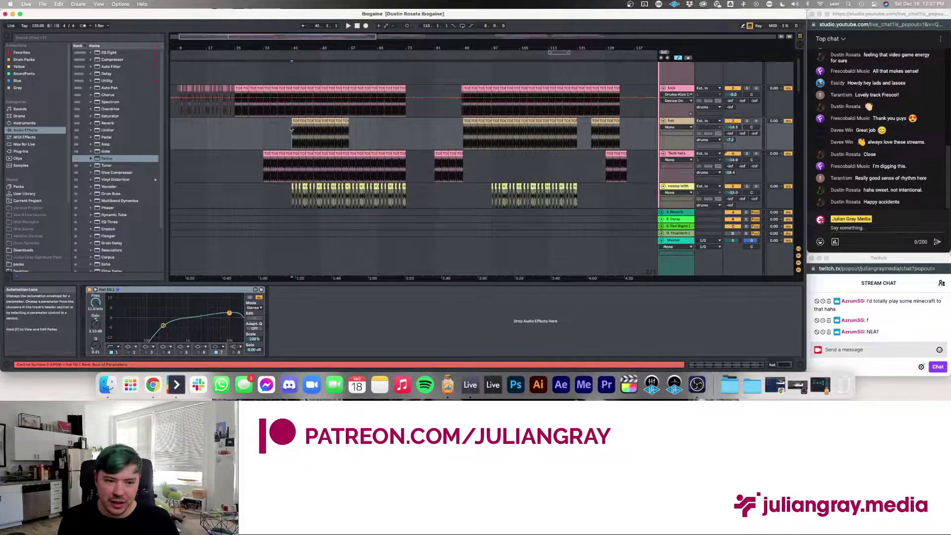
{"action": "left_click", "coordinate": [286, 107]}
{"action": "left_click_drag", "start_coordinate": [281, 34], "coordinate": [354, 107]}
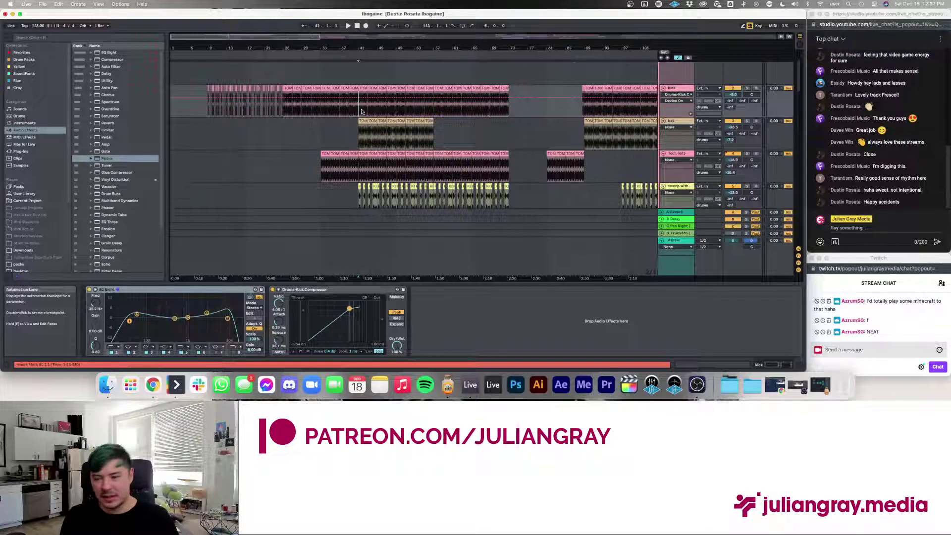
- Inspect the drums group's device chain and audition the drums from just before bar 25
{"action": "scroll", "coordinate": [362, 112], "scroll_direction": "down", "scroll_amount": 1}
{"action": "scroll", "coordinate": [362, 111], "scroll_direction": "up", "scroll_amount": 3}
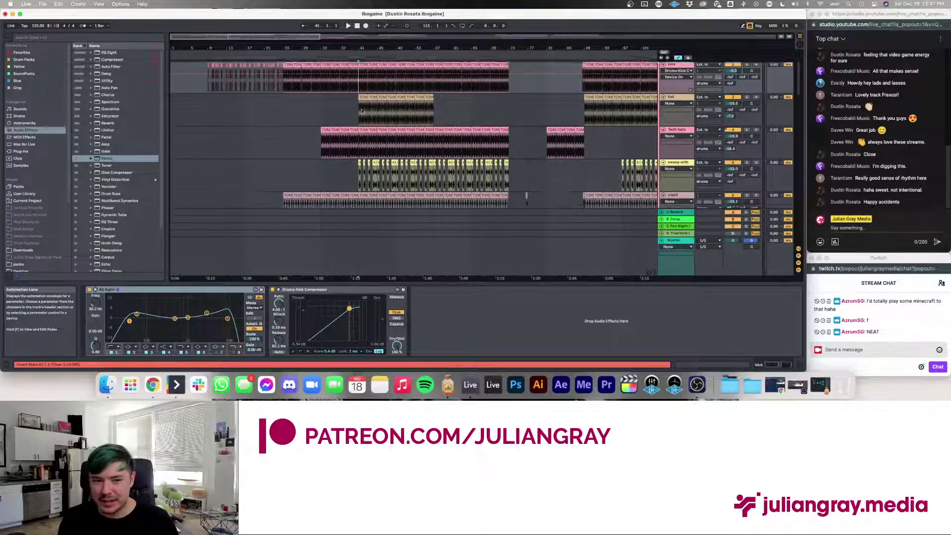
{"action": "left_click", "coordinate": [330, 96]}
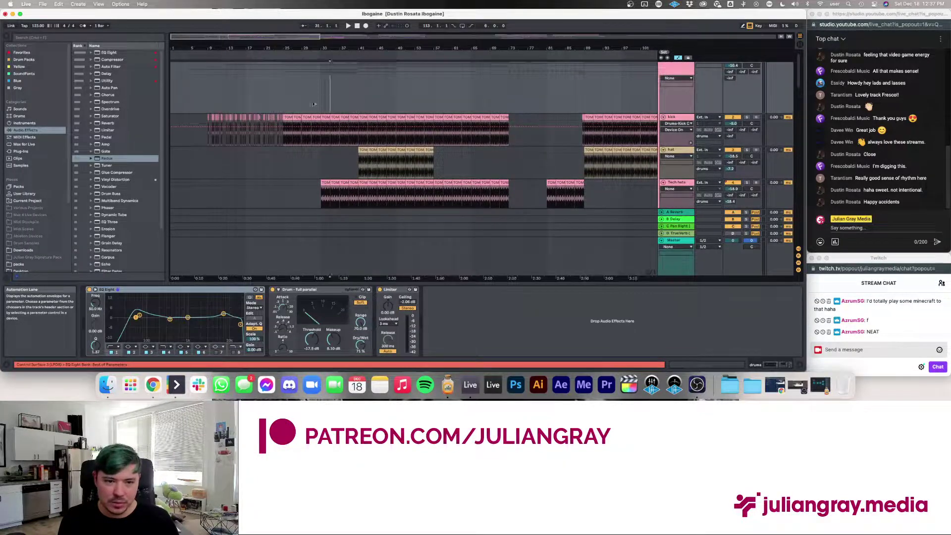
{"action": "left_click", "coordinate": [312, 102]}
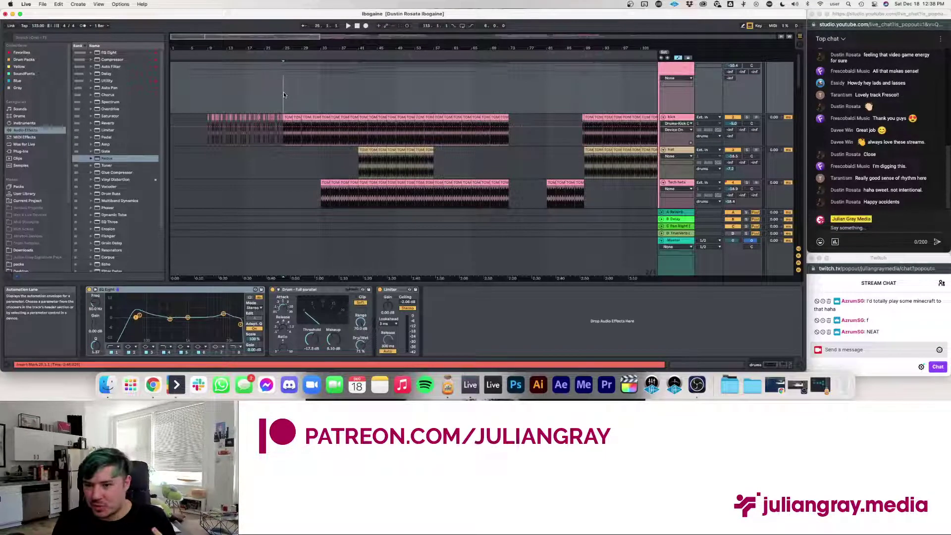
{"action": "scroll", "coordinate": [283, 95], "scroll_direction": "up", "scroll_amount": 1}
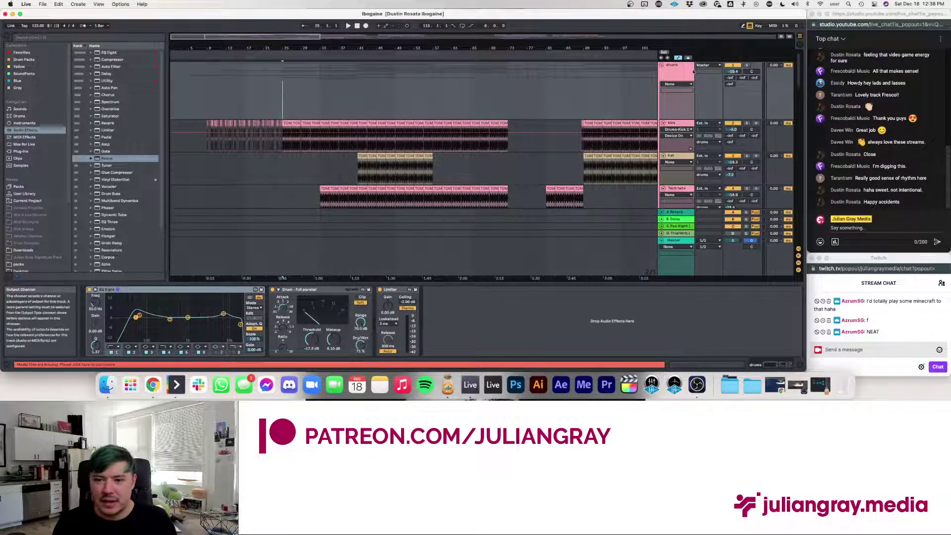
{"action": "left_click", "coordinate": [279, 107]}
{"action": "left_click", "coordinate": [273, 104]}
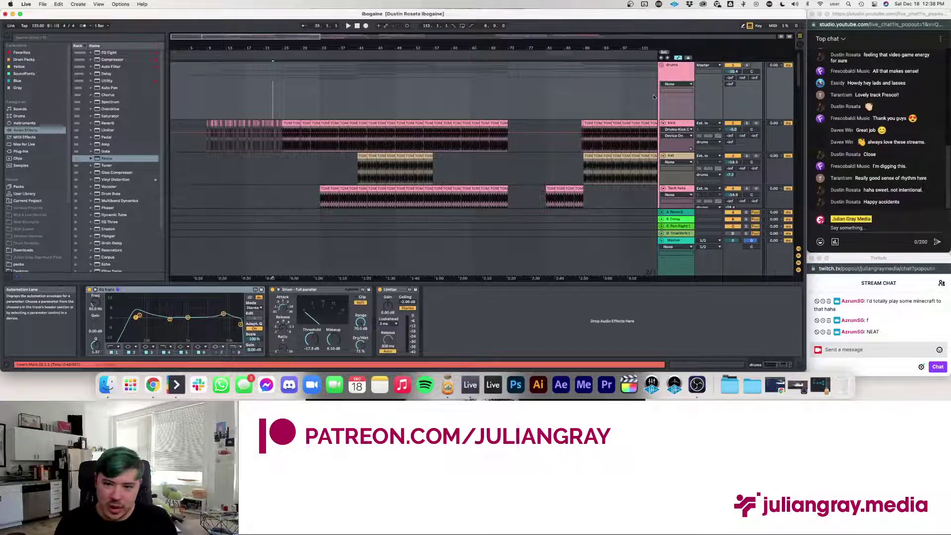
{"action": "left_click", "coordinate": [665, 78]}
{"action": "key", "text": "space"}
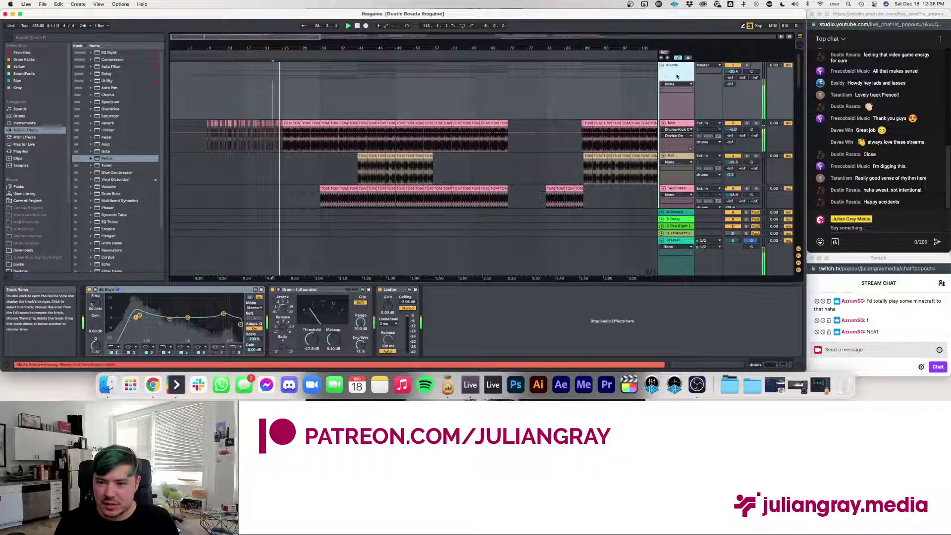
- Raise the kick track's volume and audition it within the drums from bar 25
{"action": "left_click", "coordinate": [767, 128]}
{"action": "key", "text": "space"}
{"action": "left_click", "coordinate": [739, 129]}
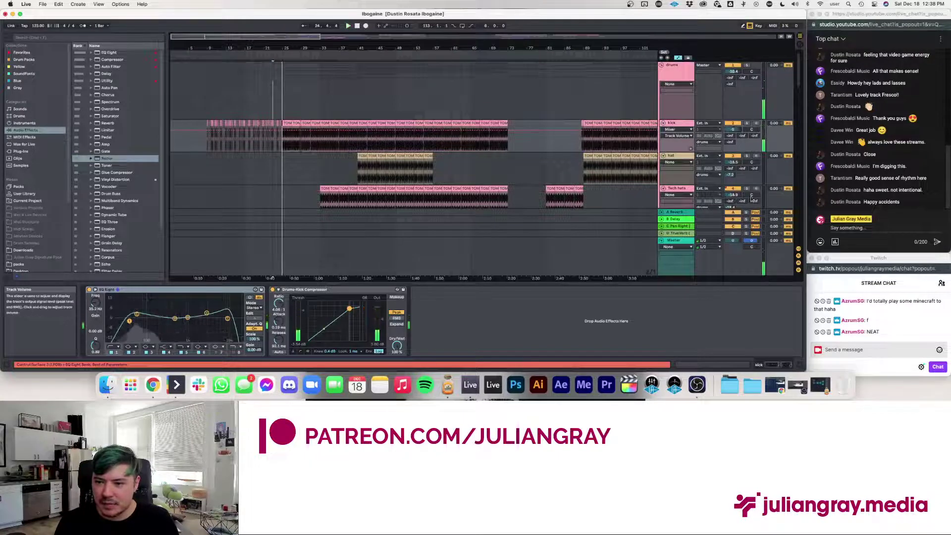
{"action": "left_click", "coordinate": [284, 148]}
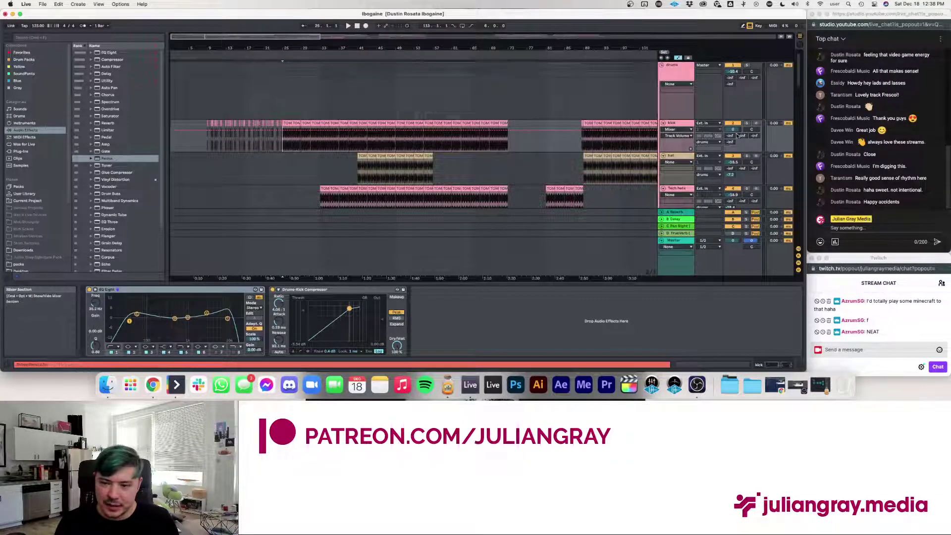
{"action": "key", "text": "space"}
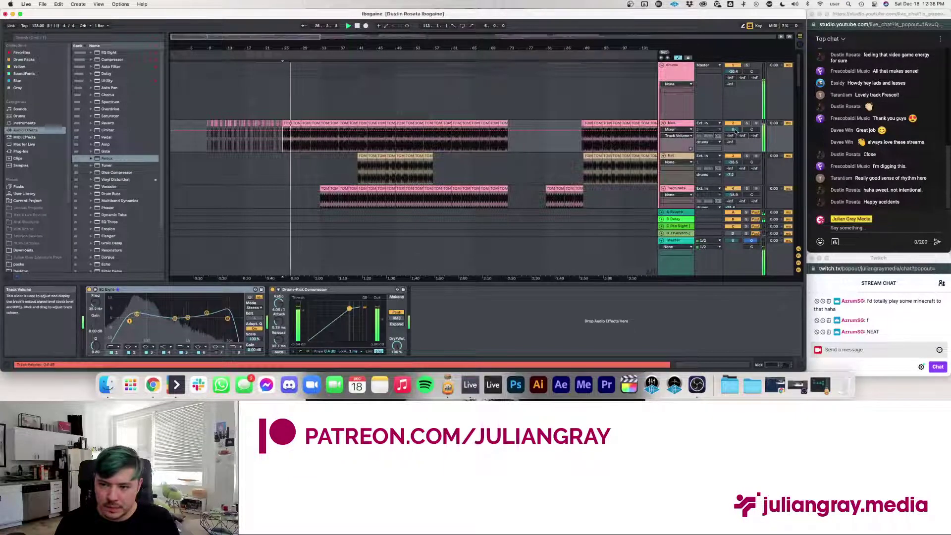
- Raise the drums group's volume in stages, auditioning the balance against the rest of the mix from bar 25
{"action": "left_click_drag", "start_coordinate": [733, 71], "coordinate": [733, 68]}
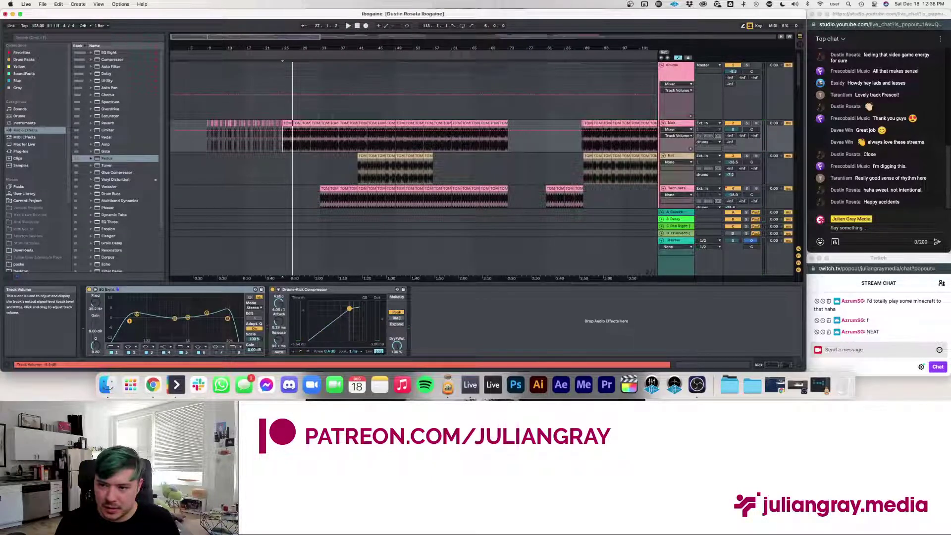
{"action": "left_click_drag", "start_coordinate": [733, 68], "coordinate": [734, 65]}
{"action": "key", "text": "space"}
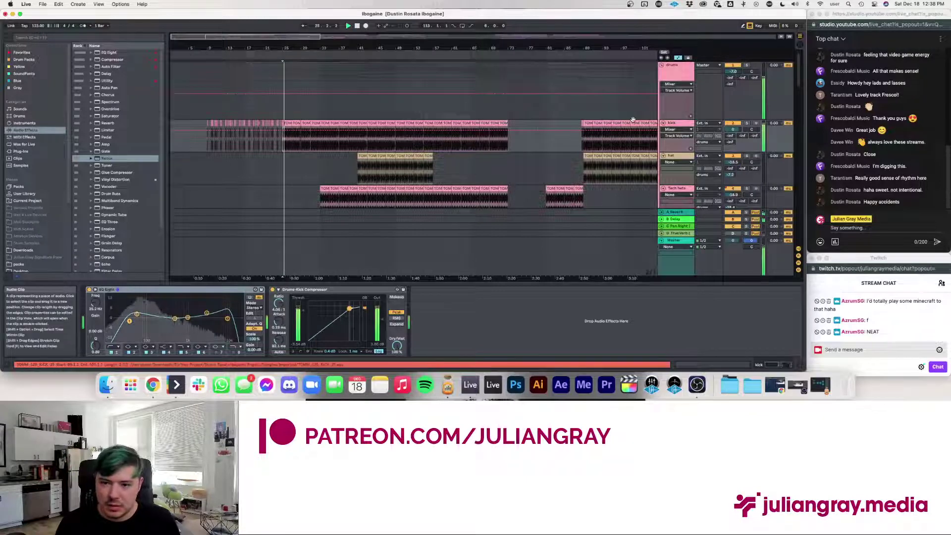
{"action": "left_click", "coordinate": [569, 124]}
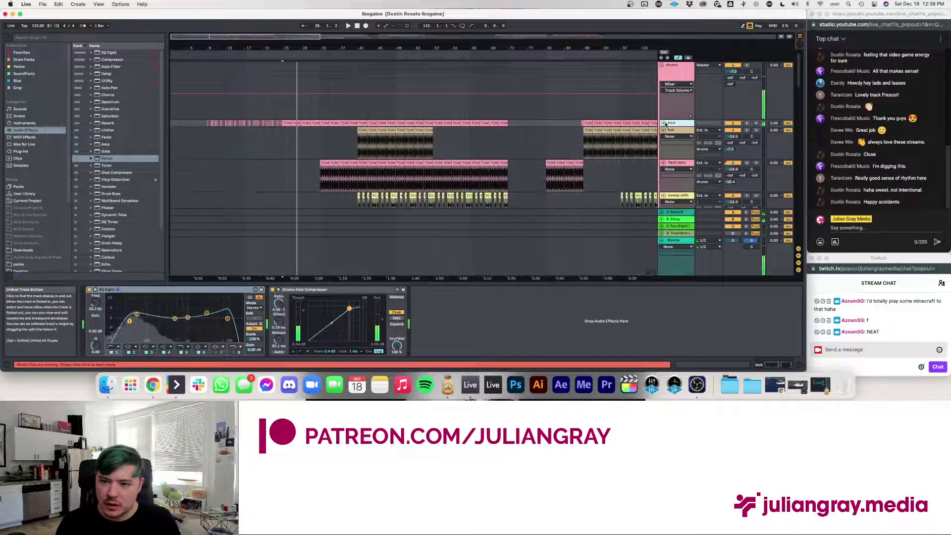
{"action": "left_click", "coordinate": [664, 123]}
{"action": "left_click", "coordinate": [663, 123]}
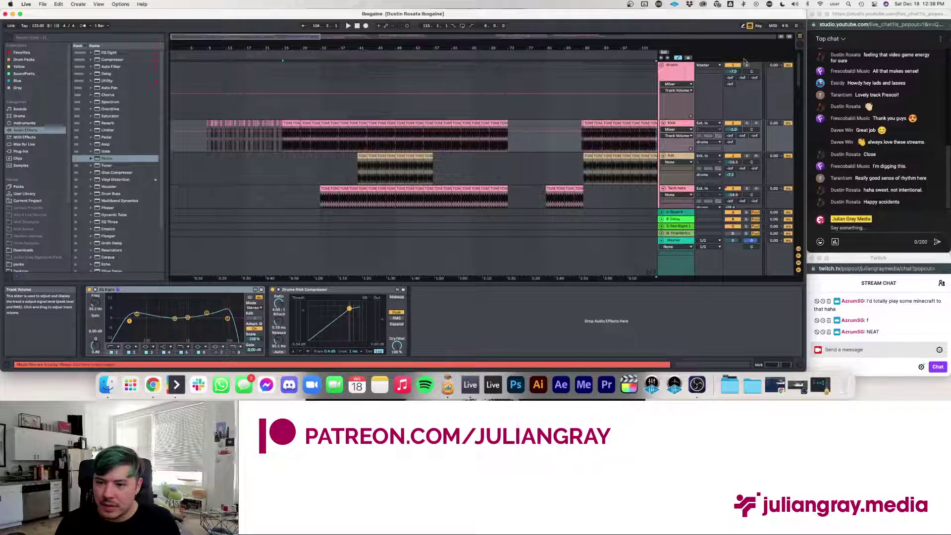
{"action": "left_click", "coordinate": [677, 70]}
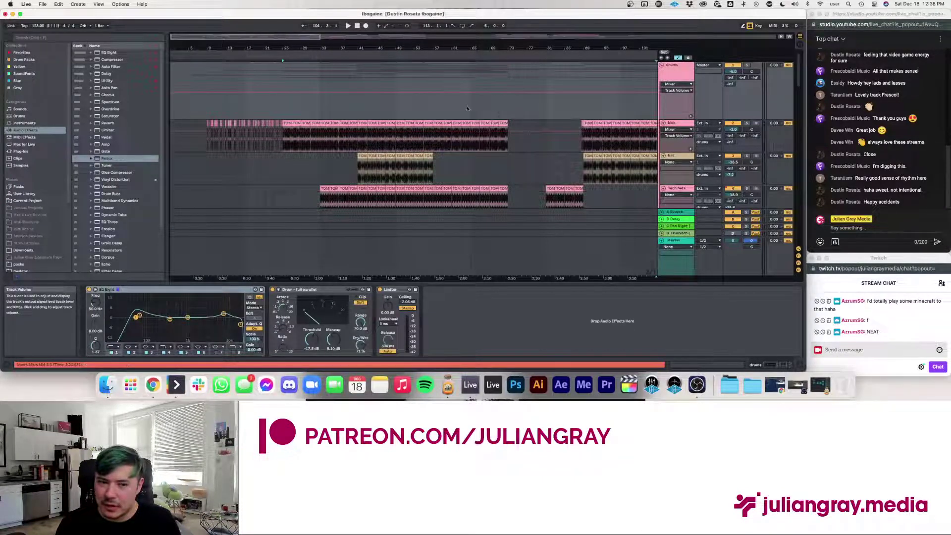
- Audition the louder drums from bar 31 into the Tech hats entry at bar 33
{"action": "left_click", "coordinate": [355, 67]}
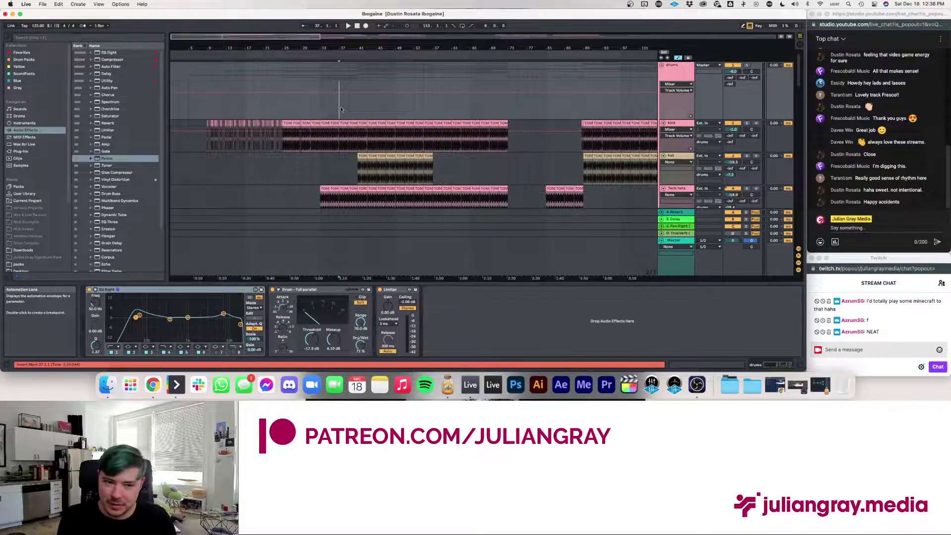
{"action": "left_click", "coordinate": [329, 95]}
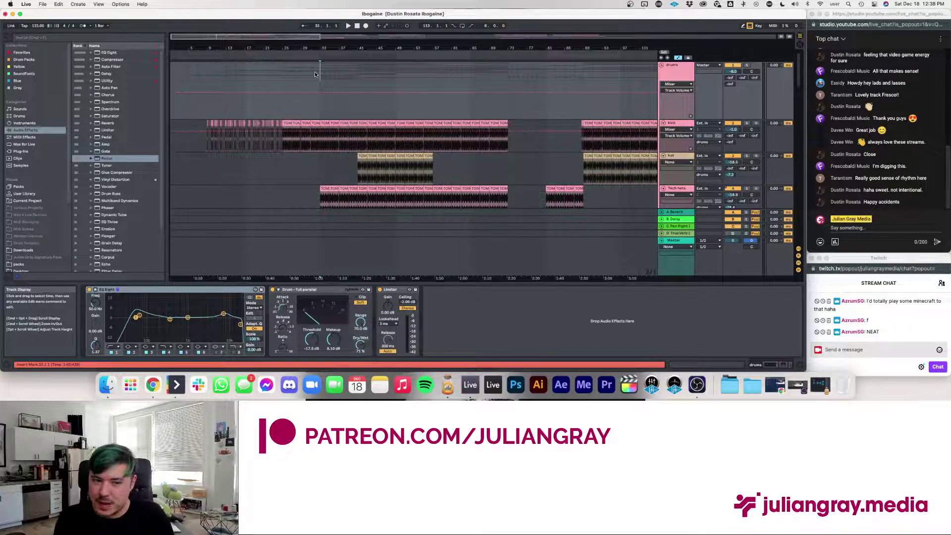
{"action": "key", "text": "space"}
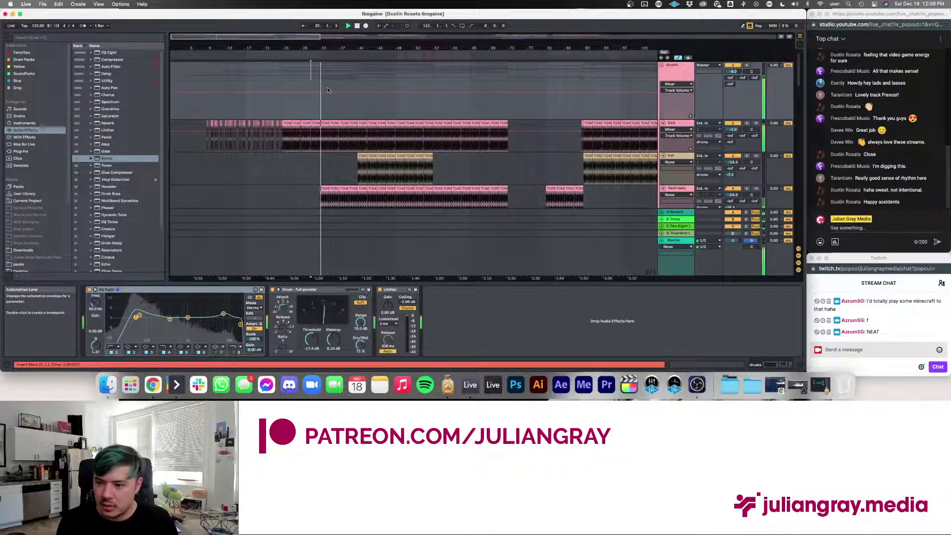
{"action": "key", "text": "space"}
- Inspect the clap track's Snare EQ 1 and Snare Compressor, and audition Tech hats soloed from bar 33
{"action": "scroll", "coordinate": [323, 92], "scroll_direction": "down", "scroll_amount": 5}
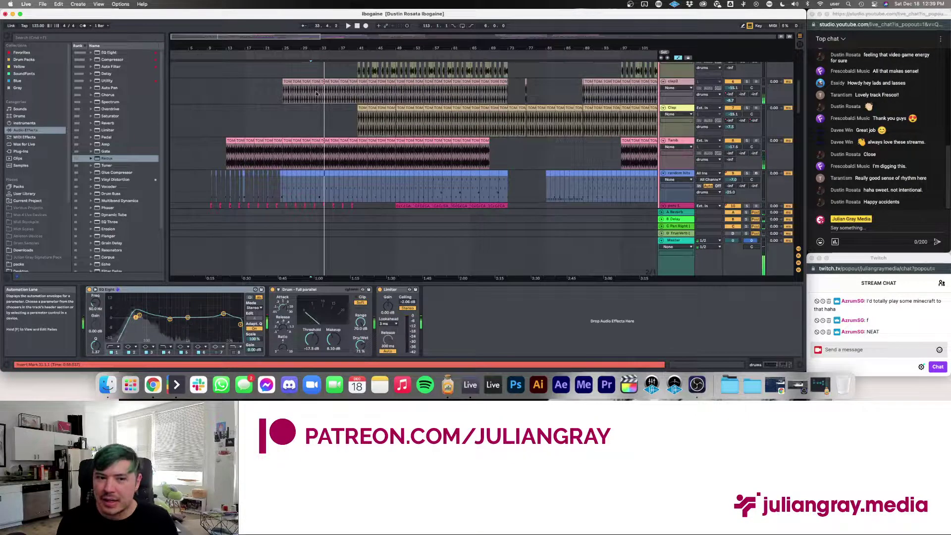
{"action": "left_click", "coordinate": [317, 92]}
{"action": "scroll", "coordinate": [316, 92], "scroll_direction": "up", "scroll_amount": 5}
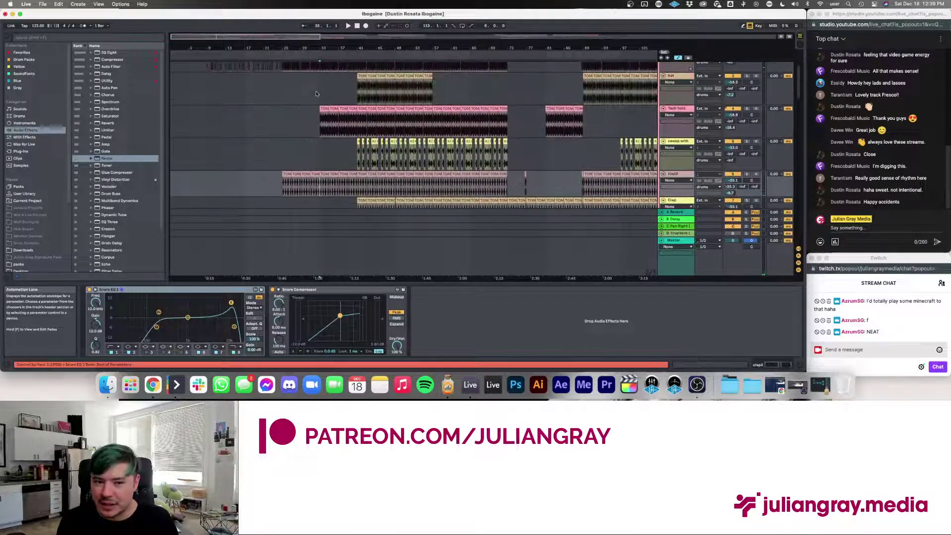
{"action": "scroll", "coordinate": [316, 94], "scroll_direction": "up", "scroll_amount": 1}
{"action": "left_click", "coordinate": [317, 124]}
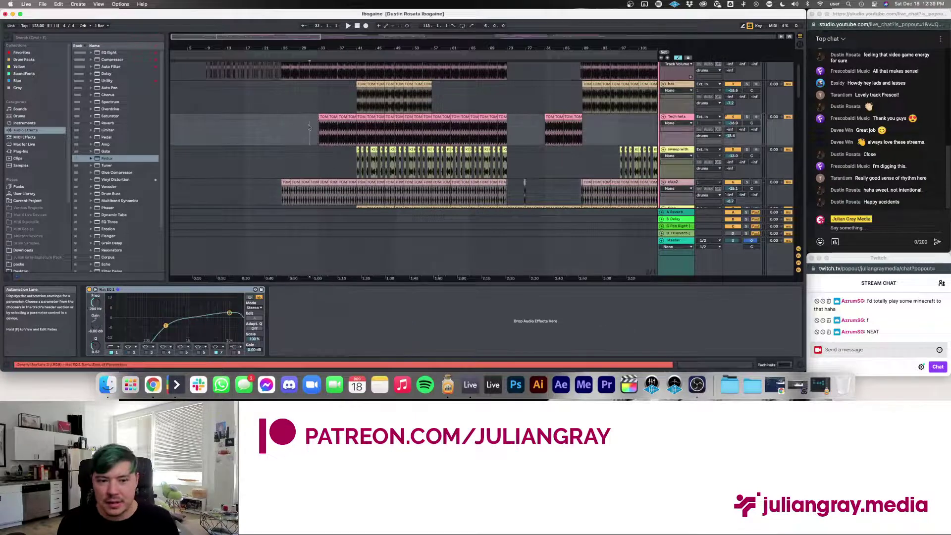
{"action": "key", "text": "space"}
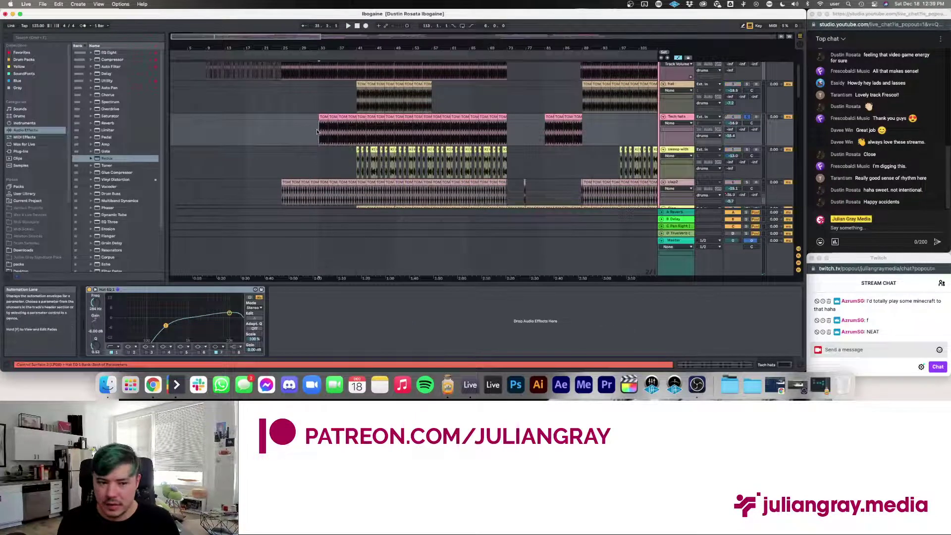
{"action": "key", "text": "space"}
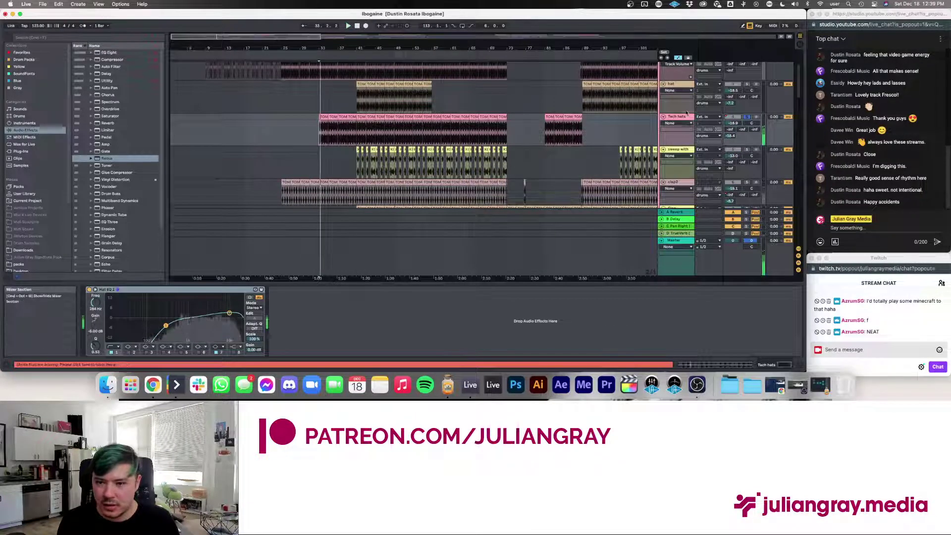
- Raise the Tech hats volume to about -8 dB, unsolo the track and audition it in the full mix
{"action": "left_click", "coordinate": [731, 124]}
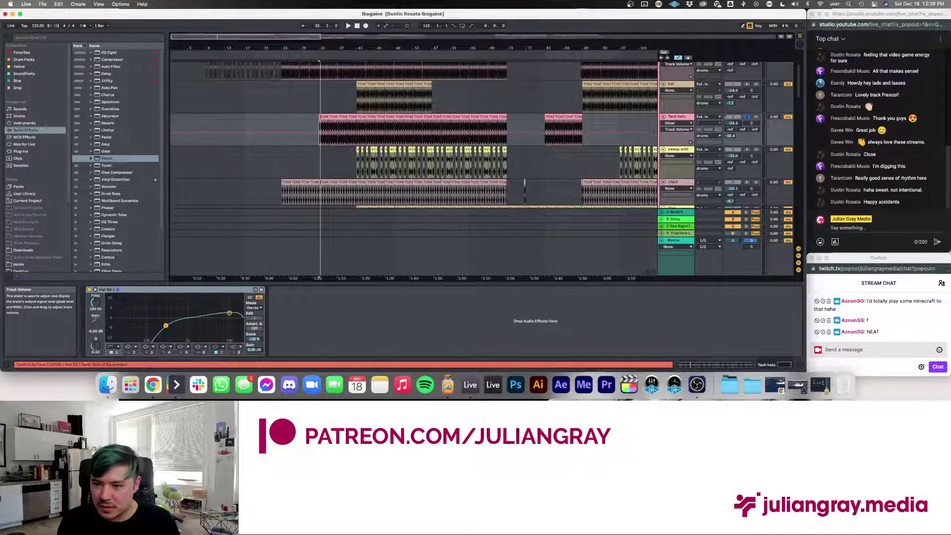
{"action": "left_click_drag", "start_coordinate": [733, 123], "coordinate": [733, 119]}
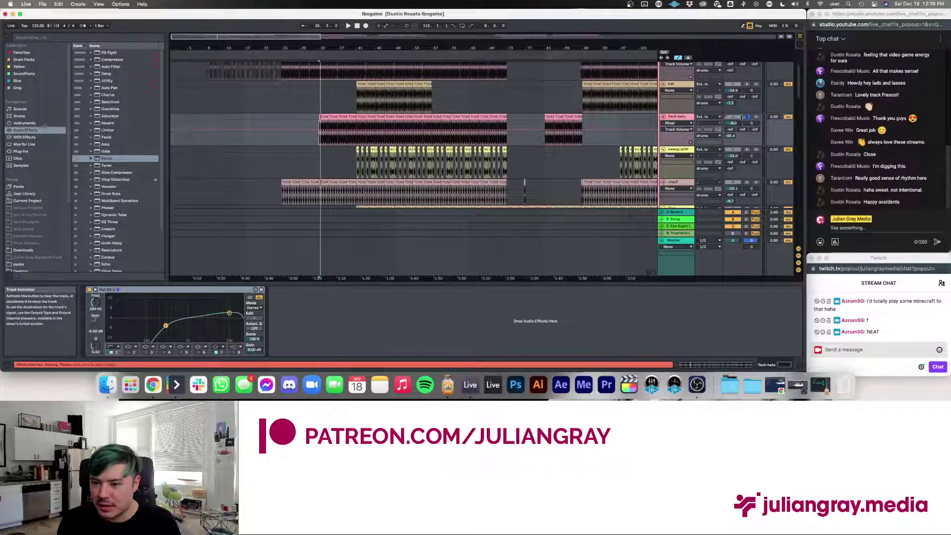
{"action": "left_click_drag", "start_coordinate": [732, 123], "coordinate": [732, 124]}
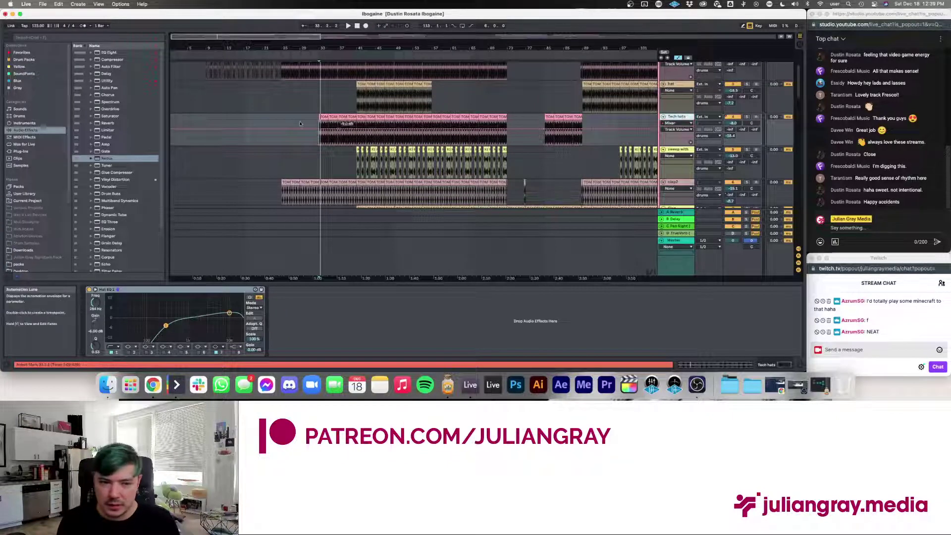
{"action": "key", "text": "space"}
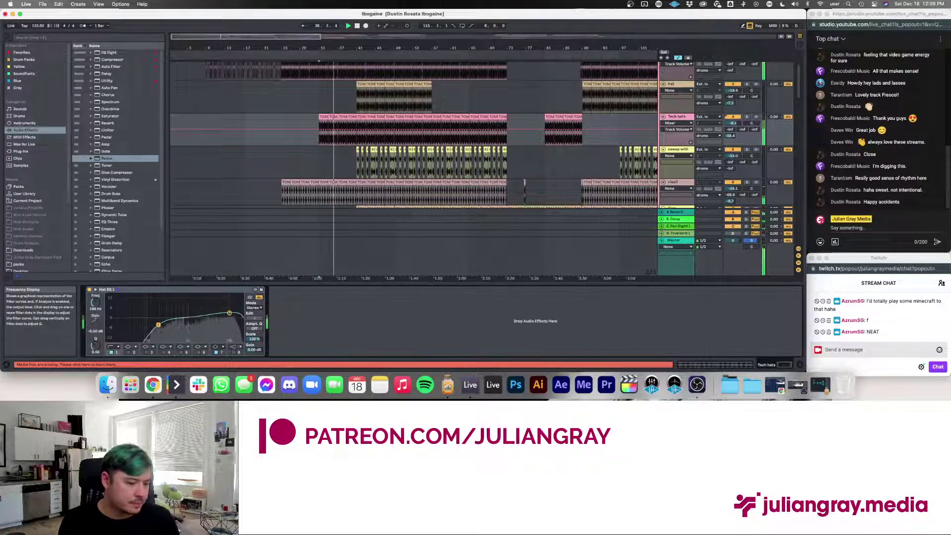
- Lower the low-cut frequency in Hat EQ 1 to about 190 Hz, disable band 7 and enable band 8
{"action": "left_click_drag", "start_coordinate": [166, 326], "coordinate": [159, 326]}
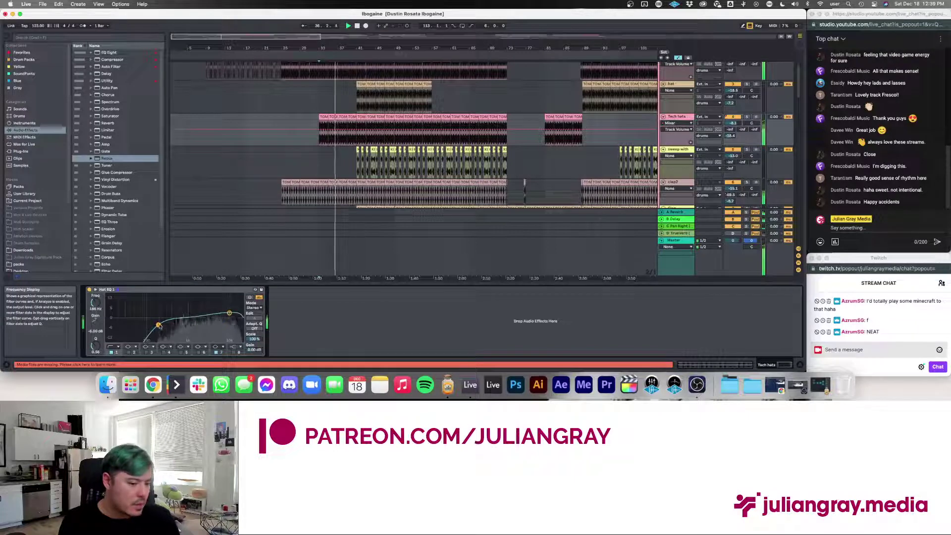
{"action": "left_click", "coordinate": [214, 353]}
{"action": "left_click", "coordinate": [225, 352]}
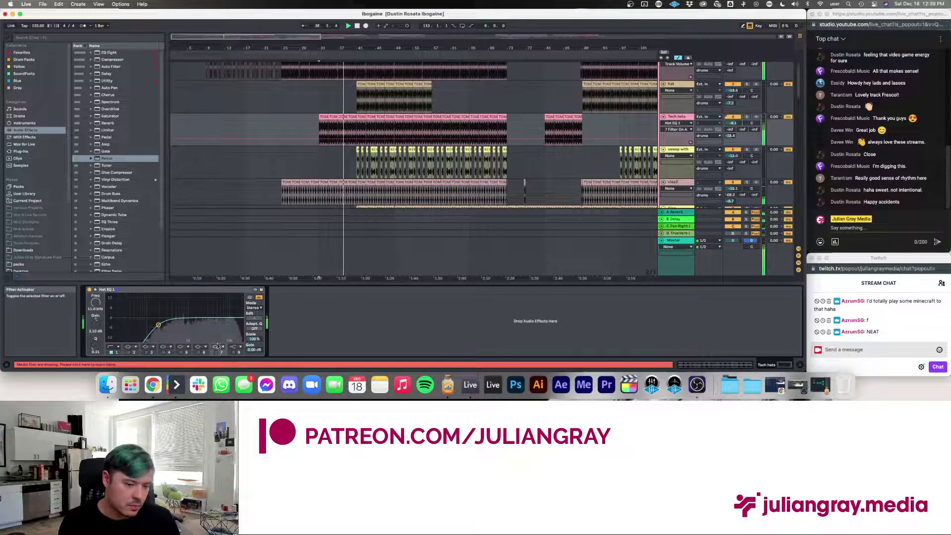
{"action": "left_click", "coordinate": [233, 352]}
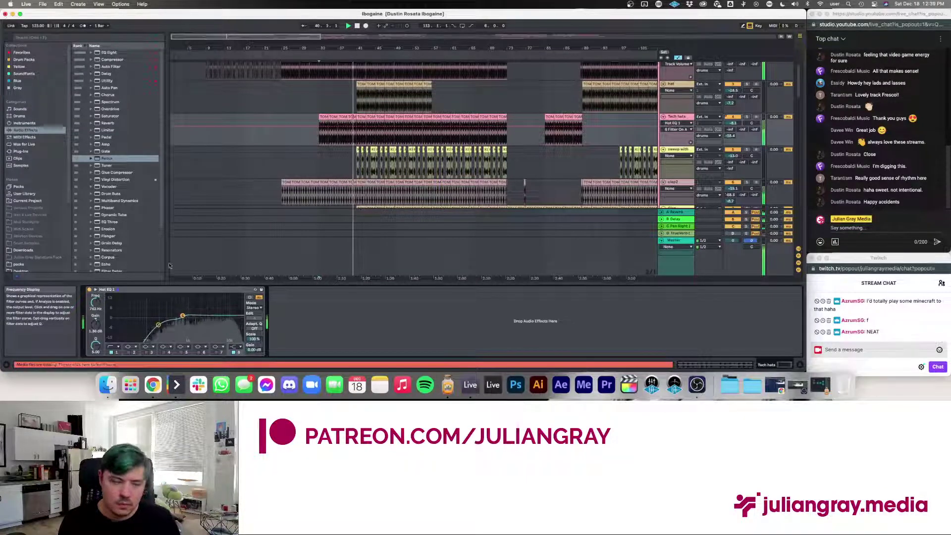
- Add Slate Digital's Fresh Air plug-in after Hat EQ 1 on Tech hats and set its High Air to 32
{"action": "left_click", "coordinate": [21, 151]}
{"action": "left_click", "coordinate": [80, 38]}
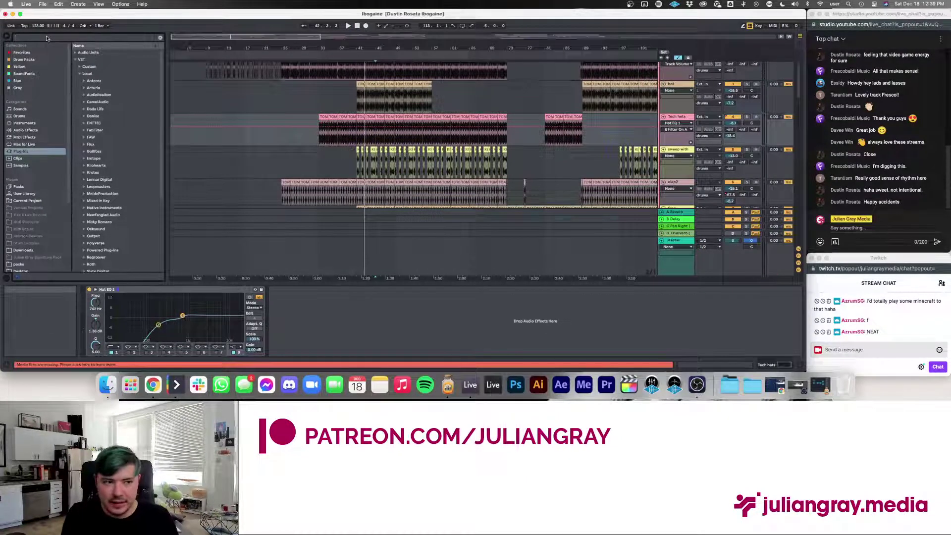
{"action": "type", "text": "slate"}
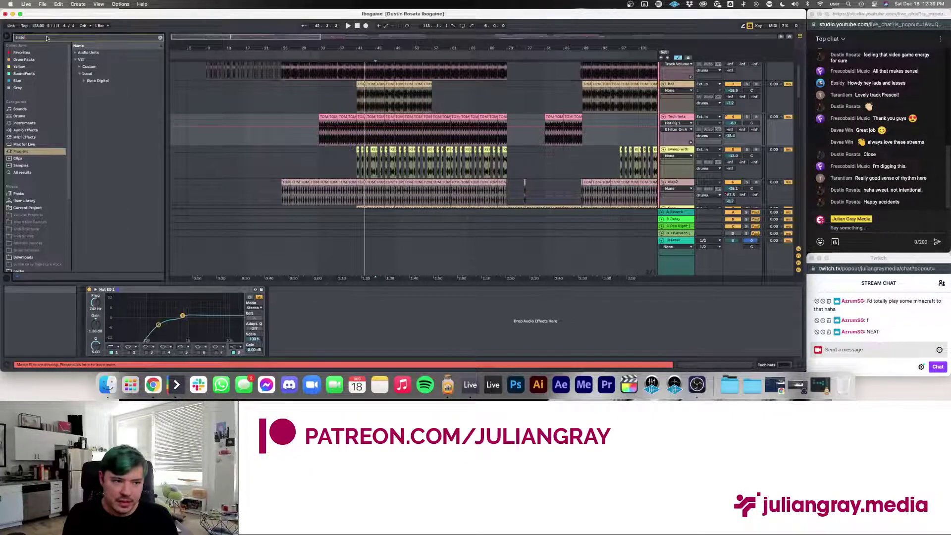
{"action": "left_click", "coordinate": [98, 80]}
{"action": "left_click", "coordinate": [84, 80]}
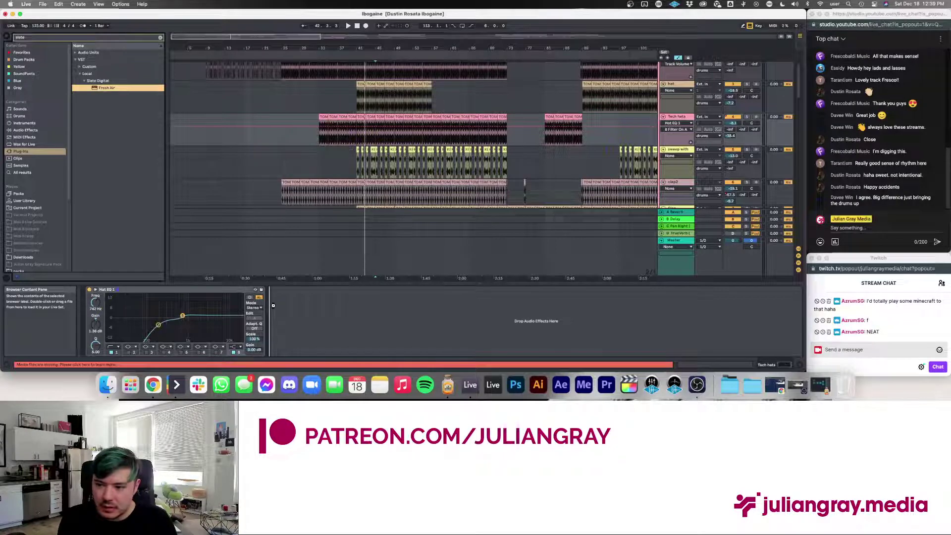
{"action": "left_click_drag", "start_coordinate": [370, 235], "coordinate": [366, 130]}
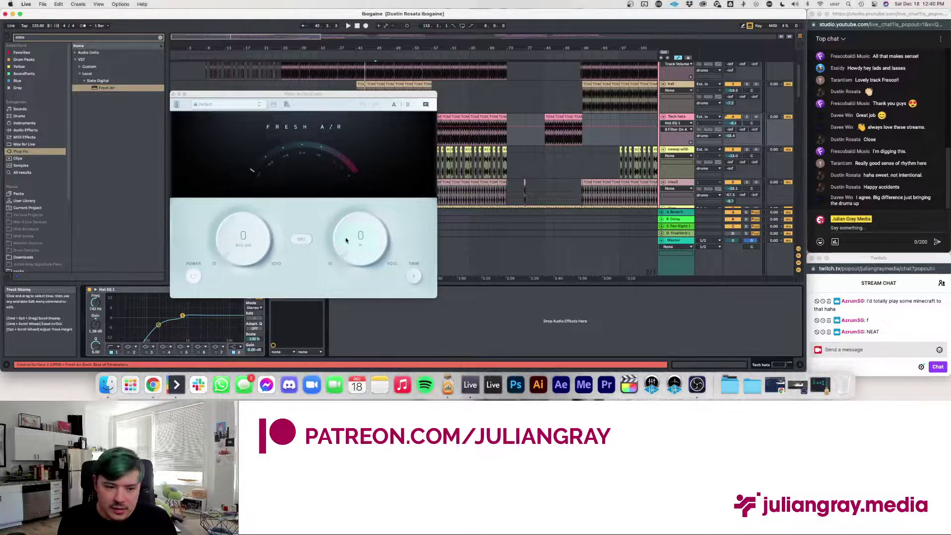
{"action": "left_click_drag", "start_coordinate": [351, 220], "coordinate": [352, 200]}
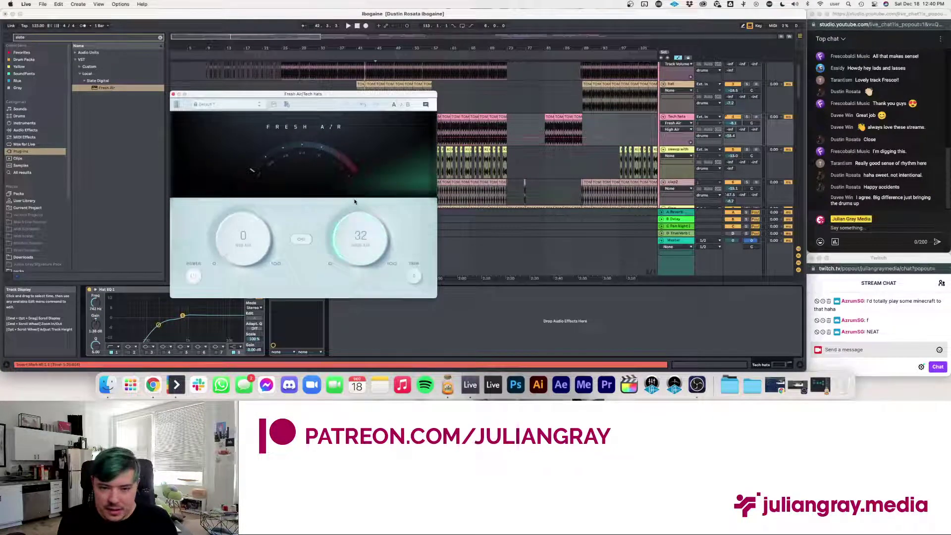
{"action": "left_click_drag", "start_coordinate": [332, 92], "coordinate": [203, 101]}
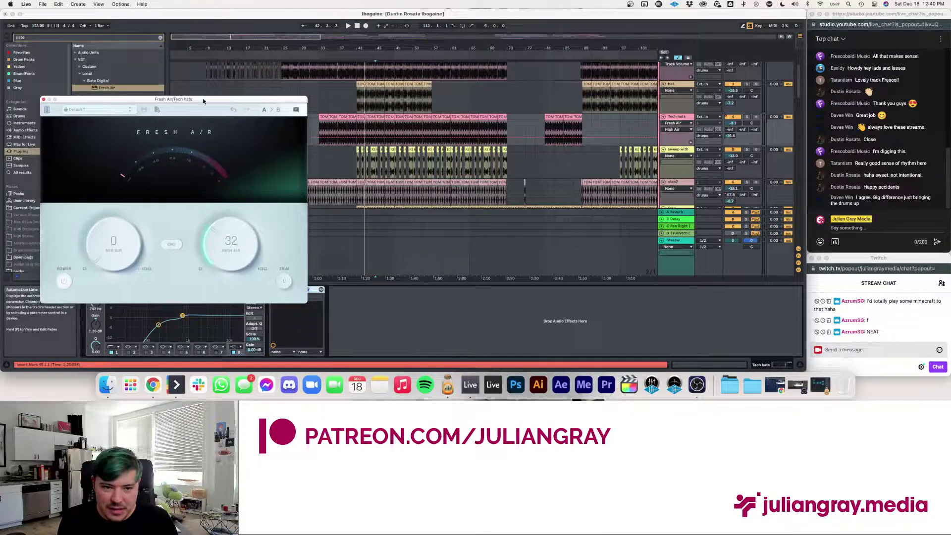
- Raise Fresh Air's Mid Air to 34 and High Air to 43 on Tech hats, comparing with its bypass during playback from bar 33
{"action": "left_click", "coordinate": [340, 128]}
{"action": "mouse_move", "coordinate": [99, 241]}
{"action": "left_mouse_down"}
{"action": "mouse_move", "coordinate": [100, 226]}
{"action": "mouse_move", "coordinate": [95, 248]}
{"action": "left_mouse_up"}
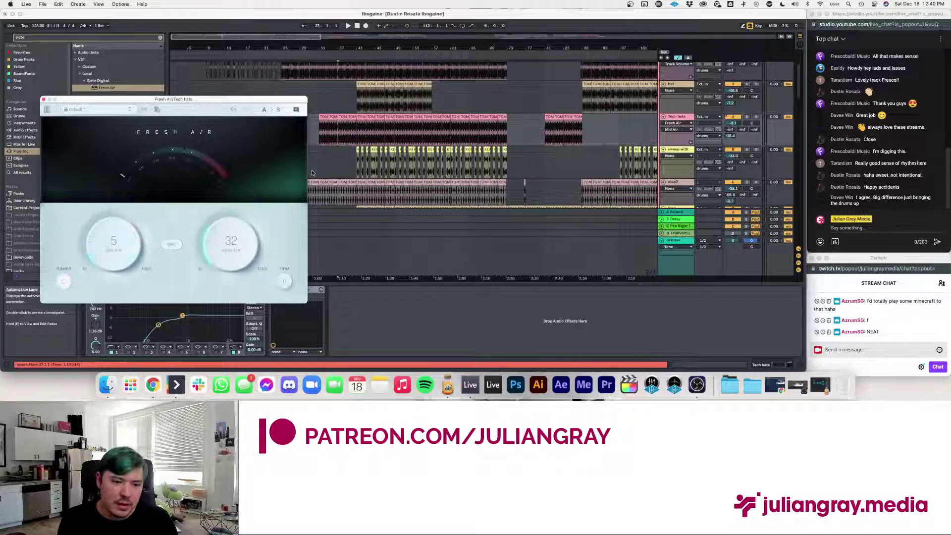
{"action": "left_click", "coordinate": [321, 128]}
{"action": "left_click_drag", "start_coordinate": [256, 98], "coordinate": [243, 49]}
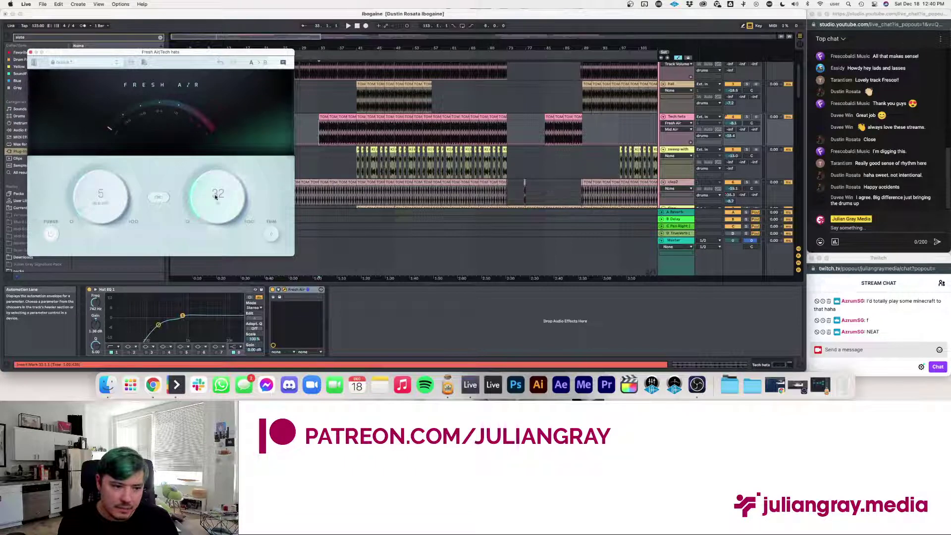
{"action": "key", "text": "space"}
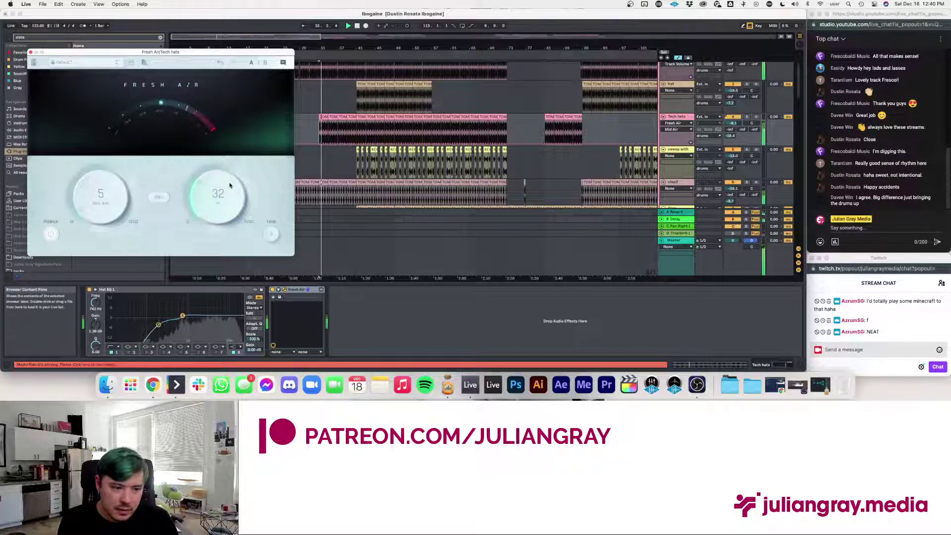
{"action": "left_click_drag", "start_coordinate": [101, 205], "coordinate": [99, 194]}
{"action": "left_click", "coordinate": [52, 233]}
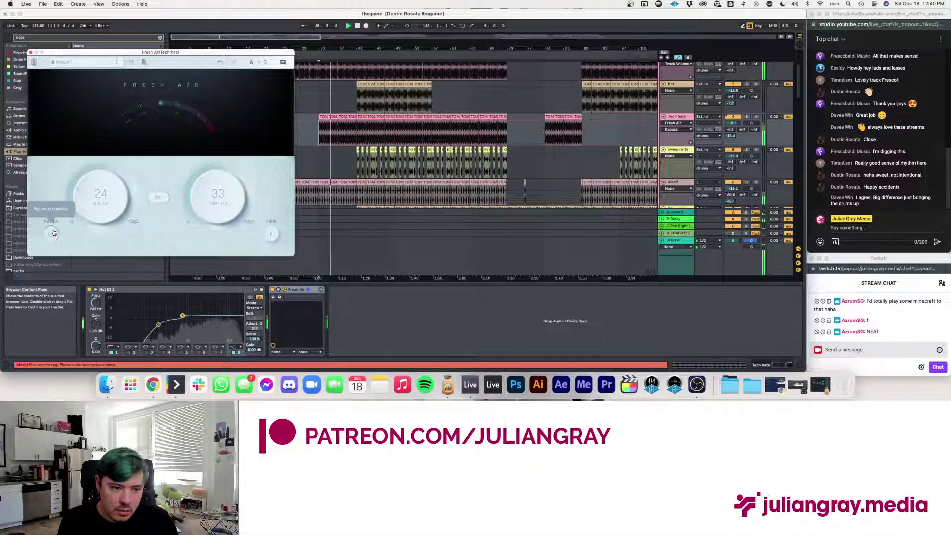
{"action": "left_click", "coordinate": [52, 233]}
{"action": "left_click_drag", "start_coordinate": [197, 193], "coordinate": [198, 184]}
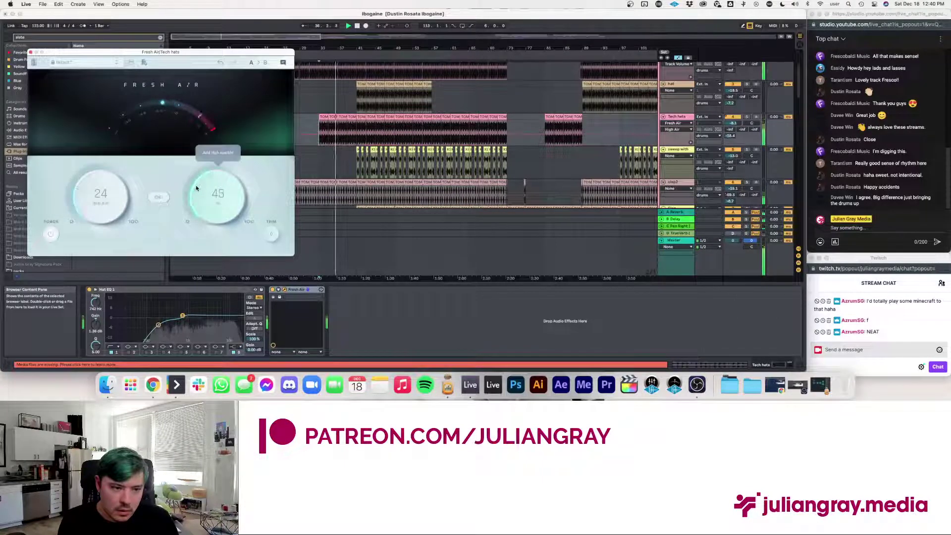
{"action": "left_click_drag", "start_coordinate": [102, 198], "coordinate": [114, 191]}
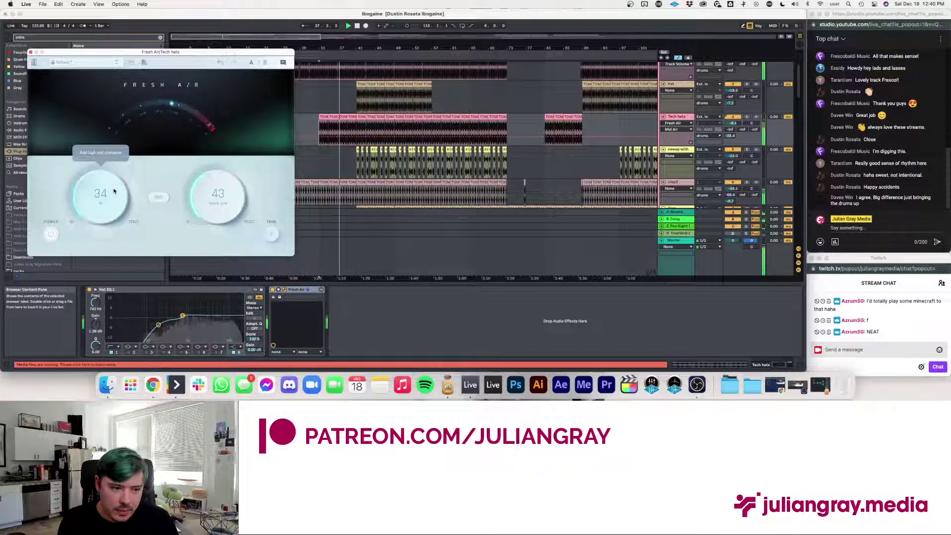
{"action": "left_click", "coordinate": [51, 235]}
{"action": "left_click", "coordinate": [50, 234]}
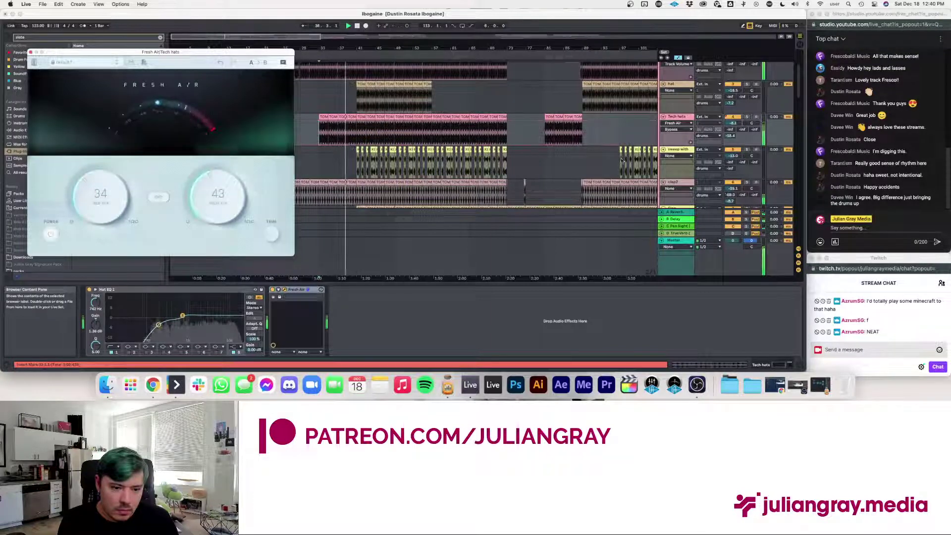
- Solo Tech hats, compare Fresh Air bypassed and active during playback, and close the plug-in window
{"action": "left_click", "coordinate": [747, 117]}
{"action": "key", "text": "space"}
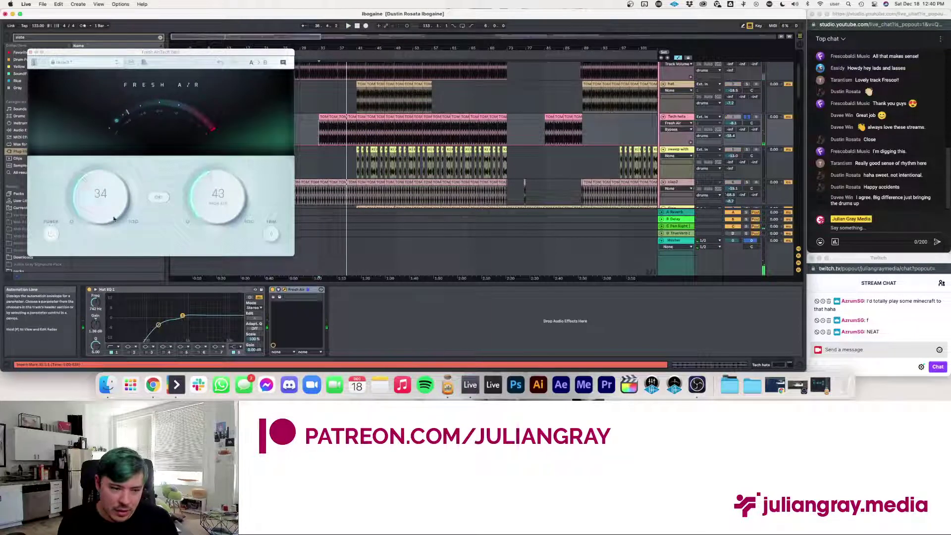
{"action": "left_click", "coordinate": [56, 234]}
{"action": "left_click", "coordinate": [55, 235]}
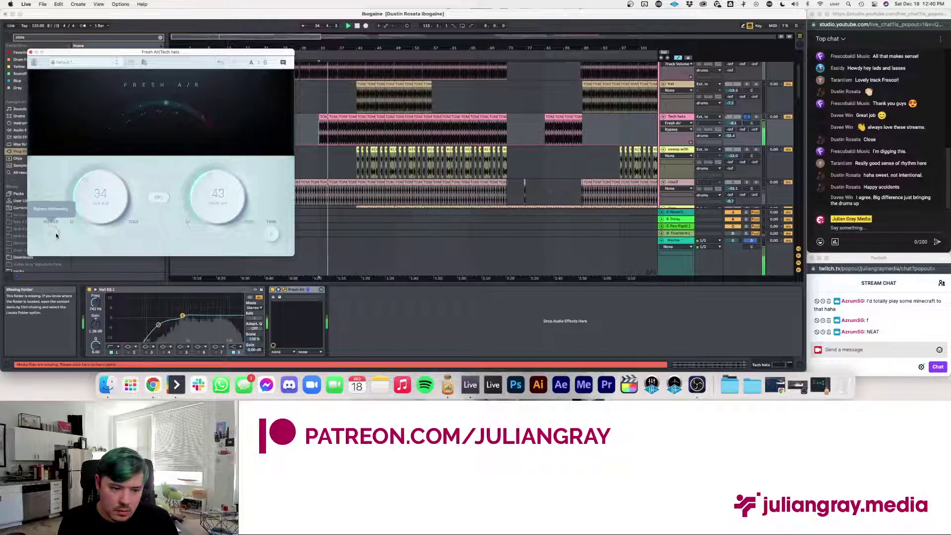
{"action": "left_click", "coordinate": [55, 235]}
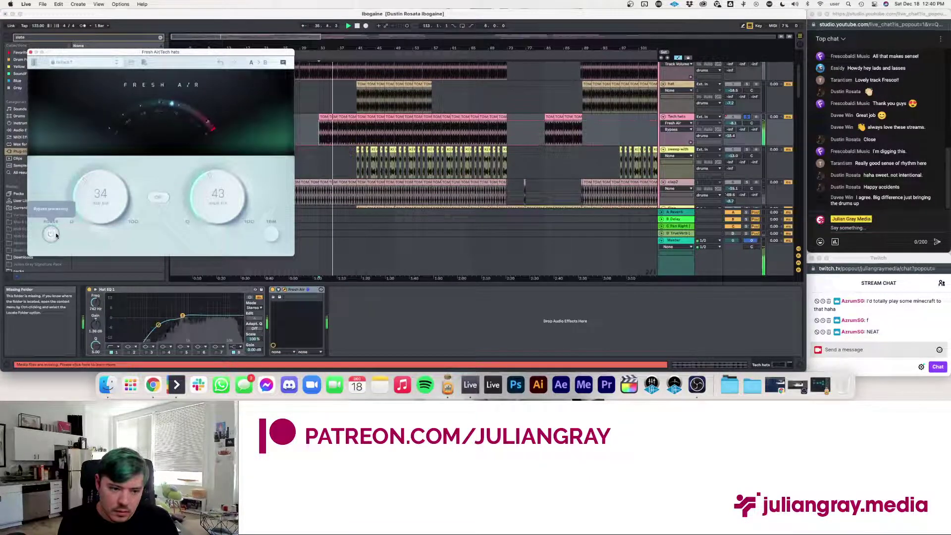
{"action": "left_click", "coordinate": [31, 51]}
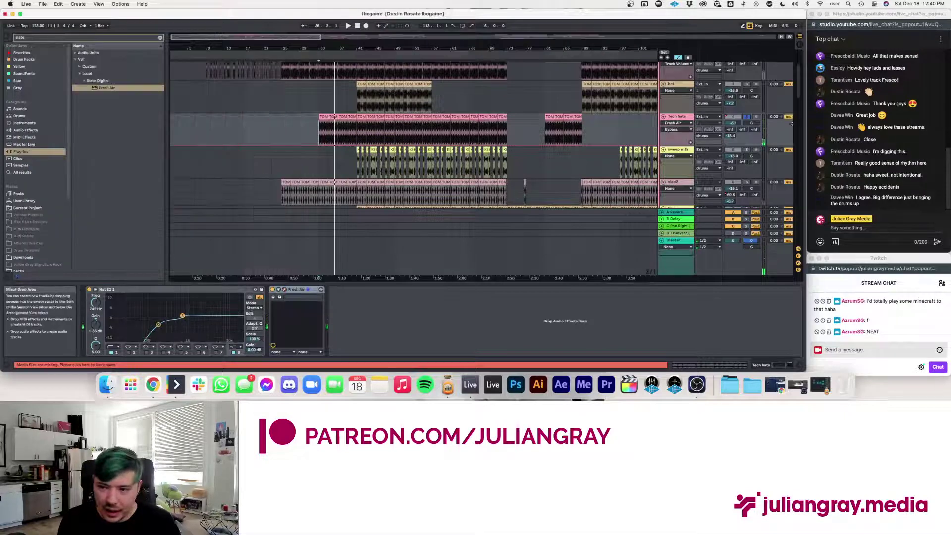
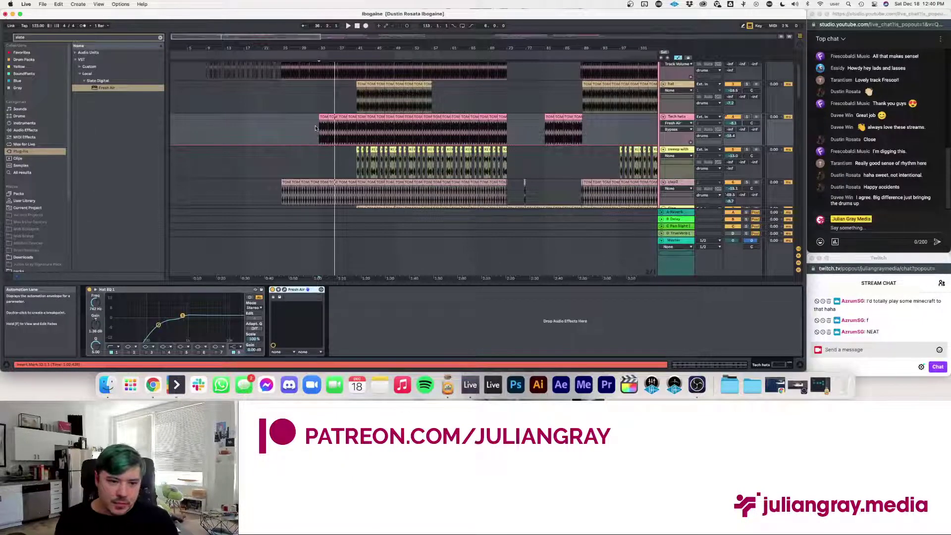
- Examine the arrangement of the drum tracks and inspect the device chains of the two clap tracks below sweep with
{"action": "key", "text": "space"}
{"action": "scroll", "coordinate": [315, 126], "scroll_direction": "up", "scroll_amount": 3}
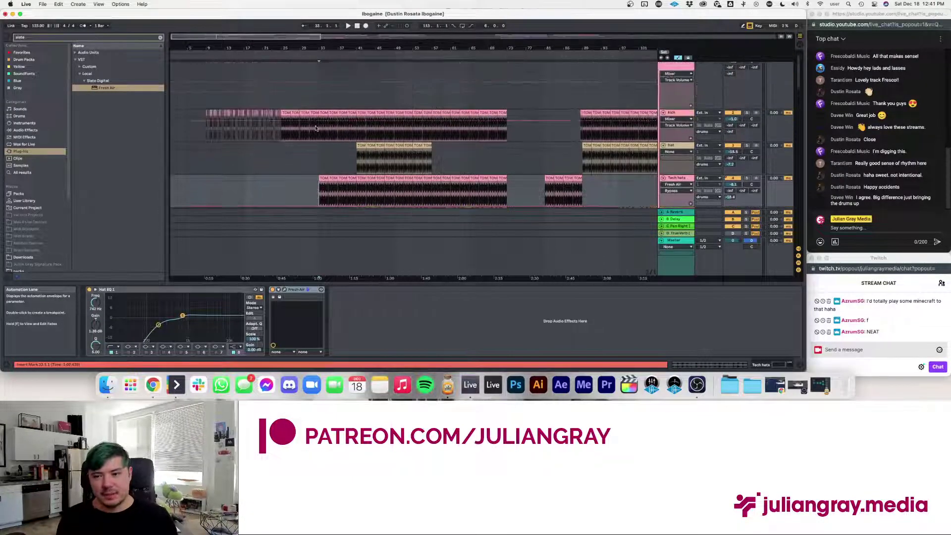
{"action": "scroll", "coordinate": [315, 128], "scroll_direction": "down", "scroll_amount": 5}
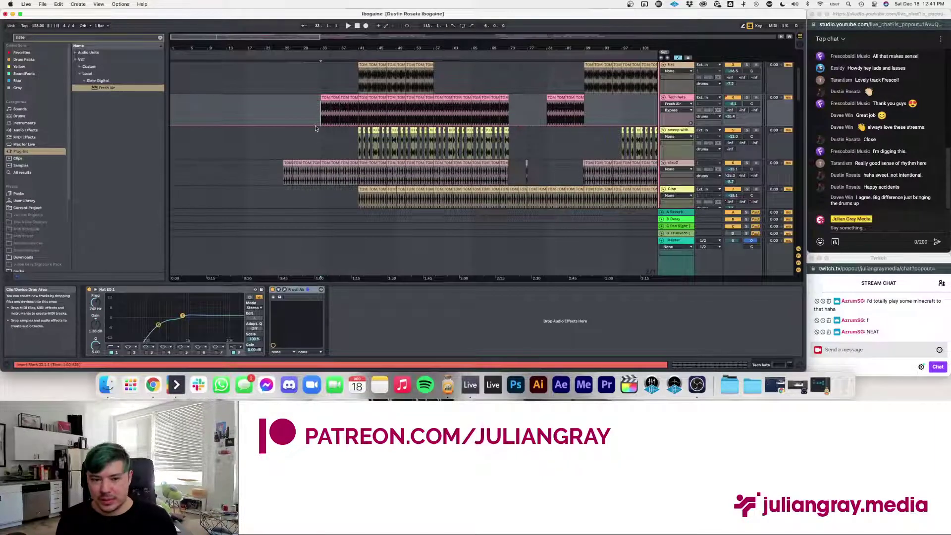
{"action": "scroll", "coordinate": [316, 128], "scroll_direction": "up", "scroll_amount": 1}
{"action": "scroll", "coordinate": [315, 128], "scroll_direction": "right", "scroll_amount": 1}
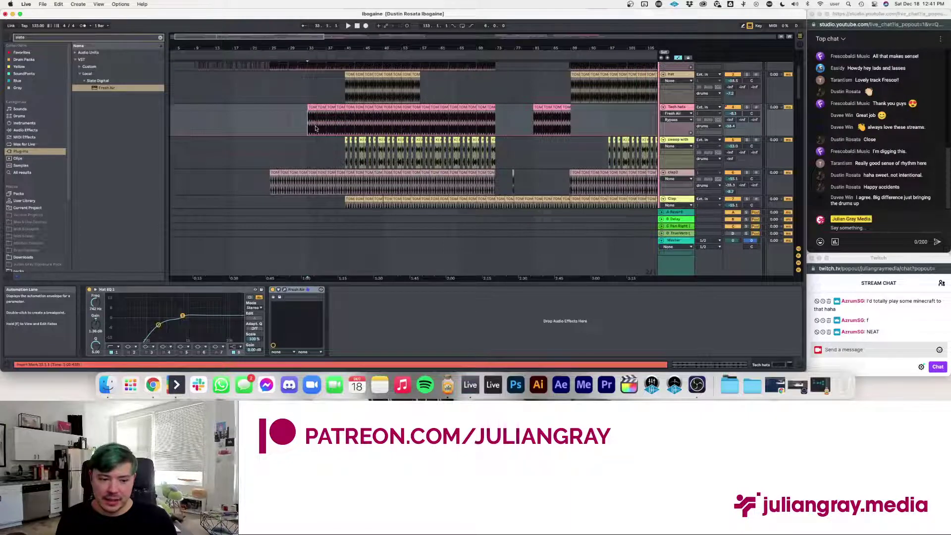
{"action": "scroll", "coordinate": [327, 127], "scroll_direction": "up", "scroll_amount": 1}
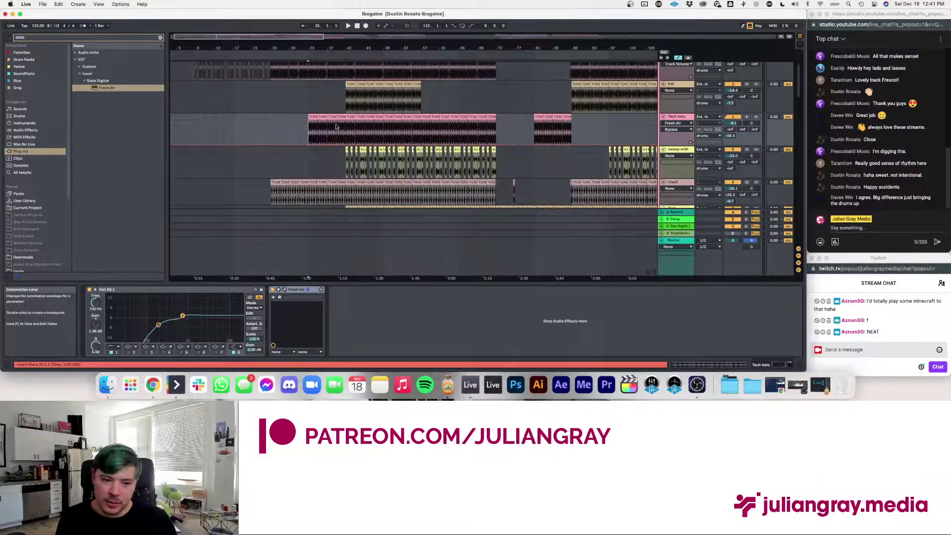
{"action": "scroll", "coordinate": [336, 128], "scroll_direction": "down", "scroll_amount": 8}
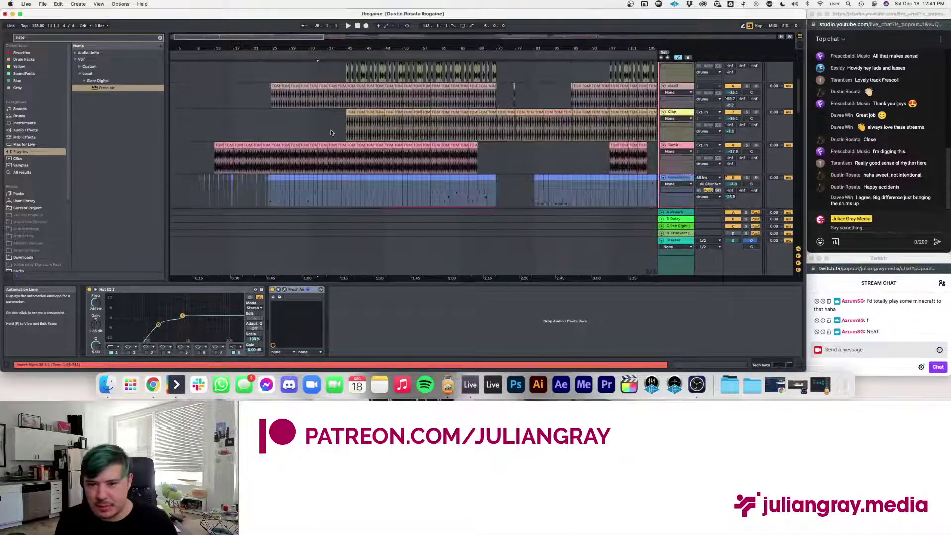
{"action": "scroll", "coordinate": [331, 133], "scroll_direction": "up", "scroll_amount": 5}
{"action": "scroll", "coordinate": [332, 132], "scroll_direction": "down", "scroll_amount": 3}
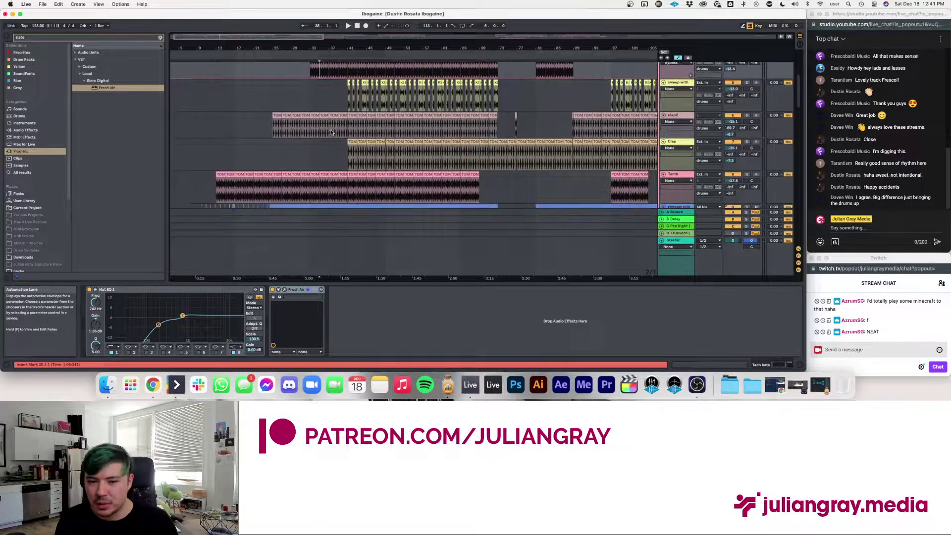
{"action": "left_click", "coordinate": [683, 137]}
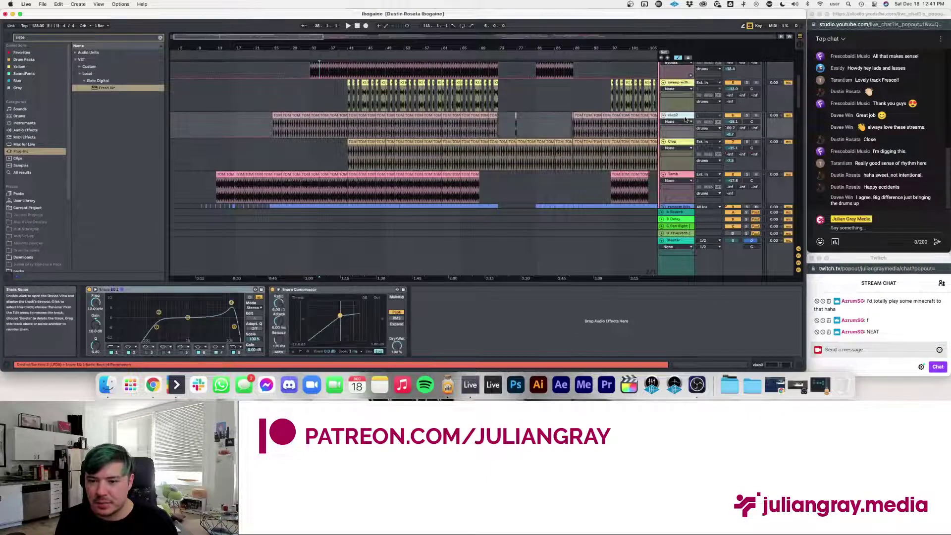
{"action": "left_click", "coordinate": [684, 144]}
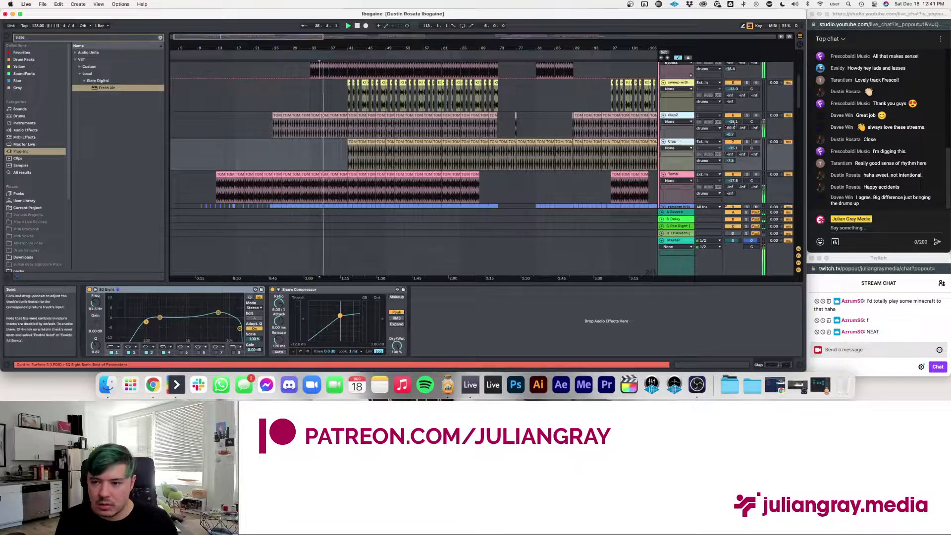
- Raise the upper clap track's volume to about -5 dB and reduce its Snare EQ 1 high boost to about 7.3 dB
{"action": "left_click", "coordinate": [747, 116]}
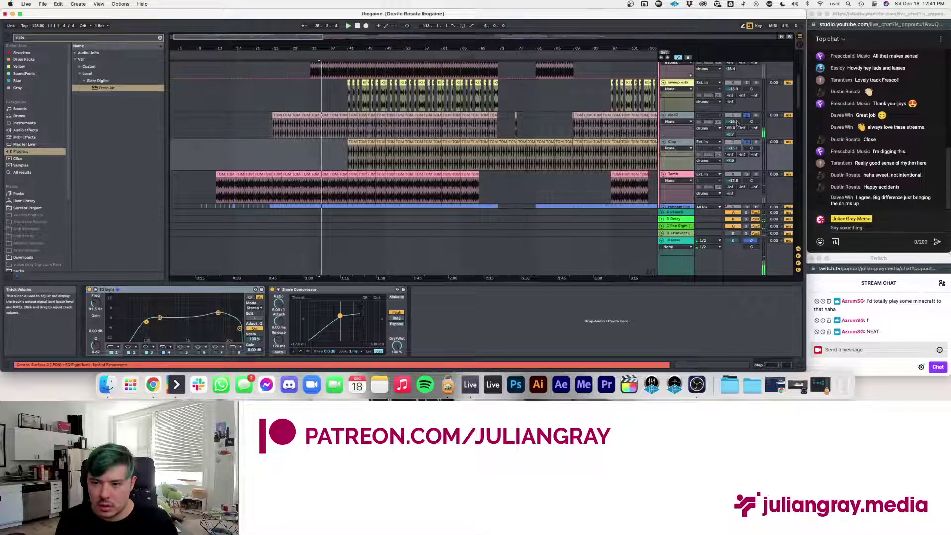
{"action": "left_click", "coordinate": [738, 123]}
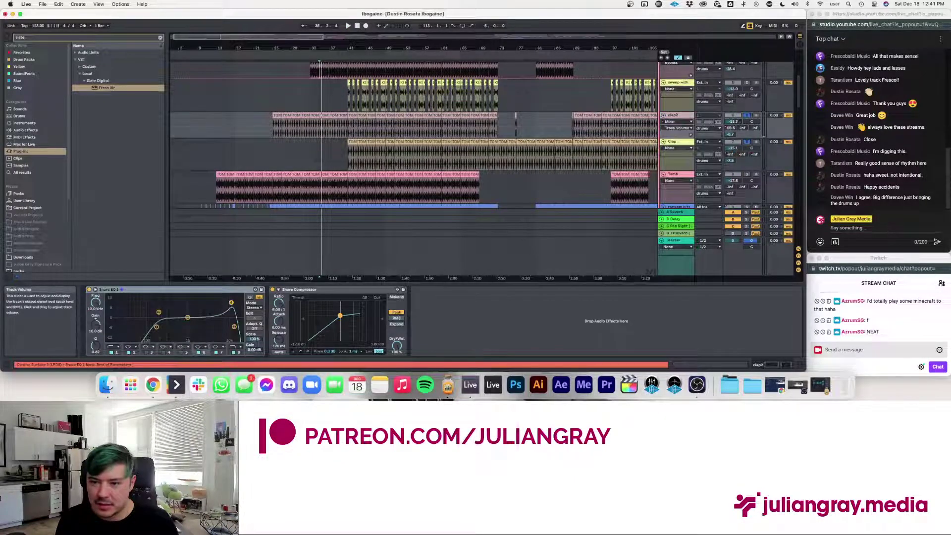
{"action": "left_click_drag", "start_coordinate": [733, 121], "coordinate": [734, 118]}
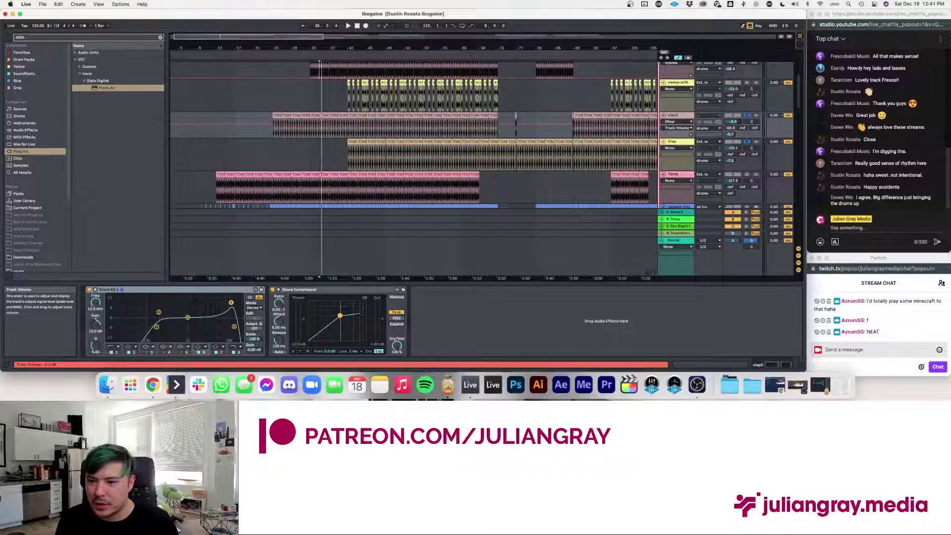
{"action": "key", "text": "space"}
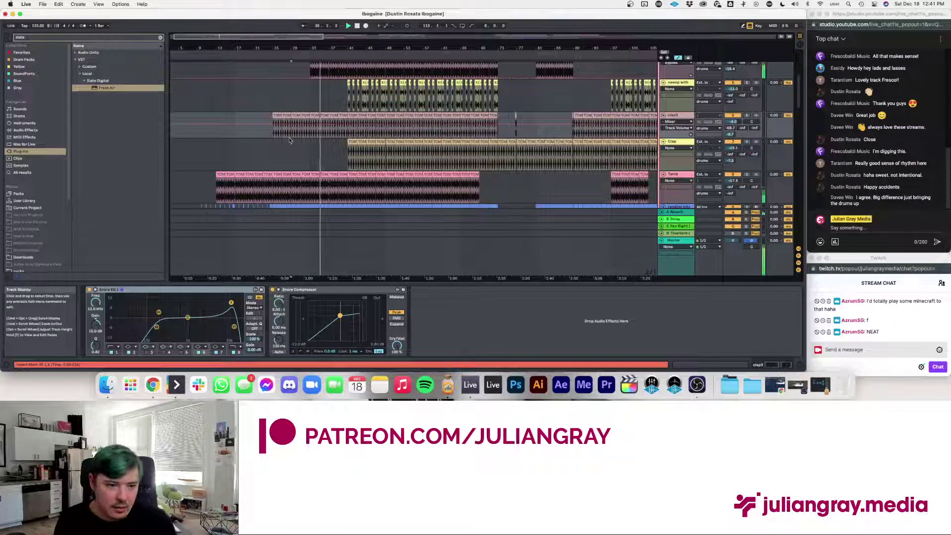
{"action": "left_click", "coordinate": [224, 305]}
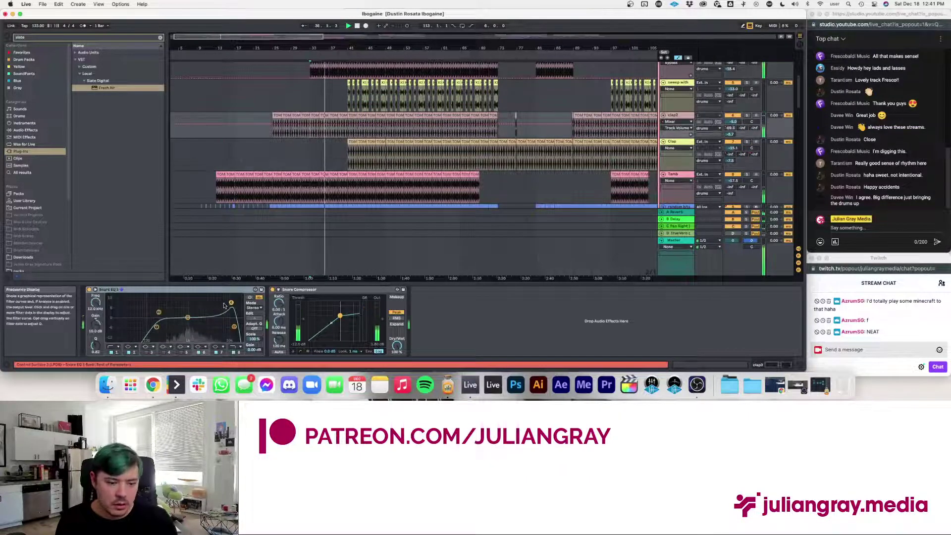
{"action": "left_click_drag", "start_coordinate": [224, 306], "coordinate": [226, 310]}
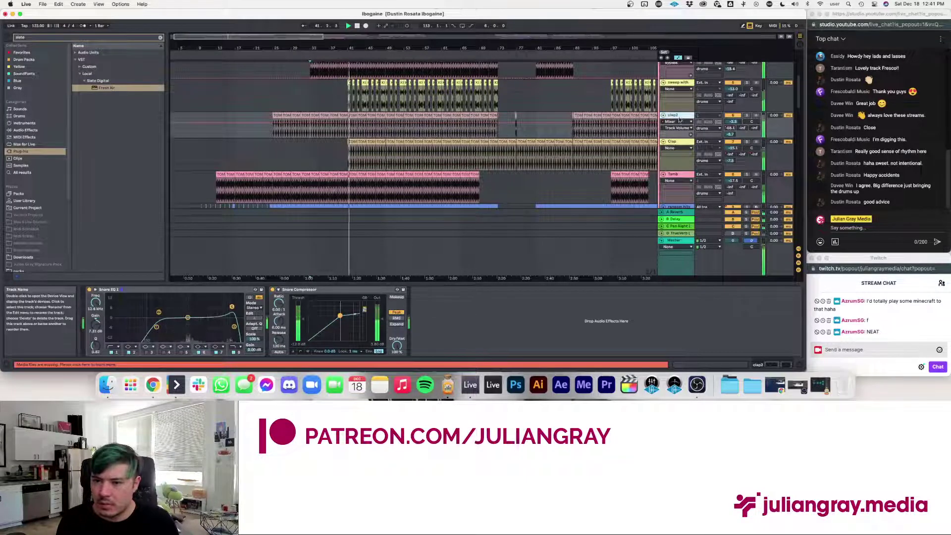
- Inspect the drums group's EQ Eight, drum compressor and Limiter, and recheck the upper clap track's devices during playback
{"action": "scroll", "coordinate": [680, 124], "scroll_direction": "up", "scroll_amount": 5}
{"action": "left_click", "coordinate": [676, 74]}
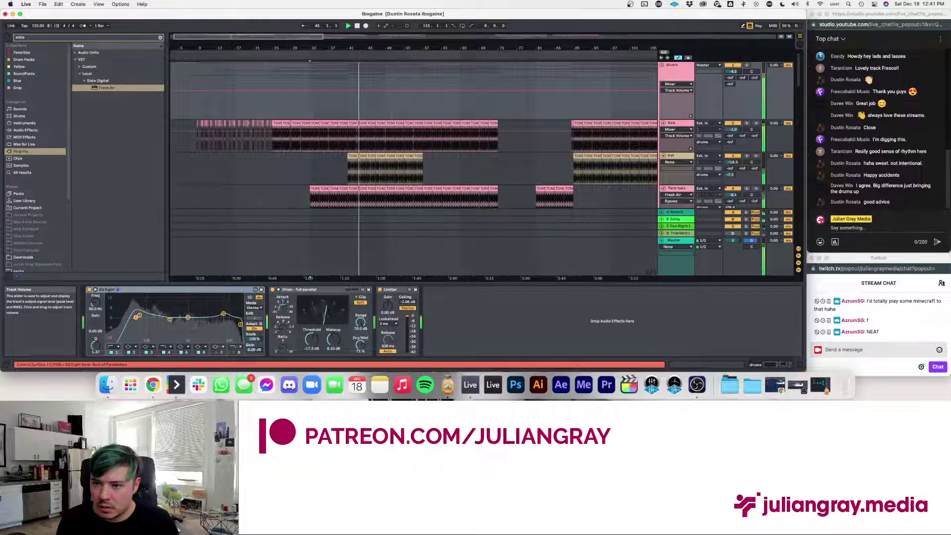
{"action": "scroll", "coordinate": [713, 124], "scroll_direction": "down", "scroll_amount": 2}
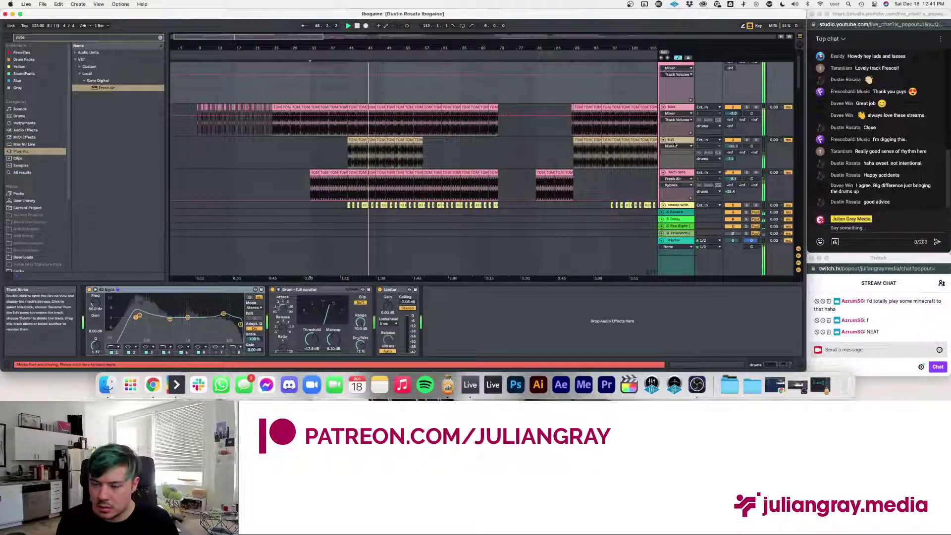
{"action": "scroll", "coordinate": [699, 81], "scroll_direction": "up", "scroll_amount": 2}
{"action": "scroll", "coordinate": [699, 81], "scroll_direction": "down", "scroll_amount": 5}
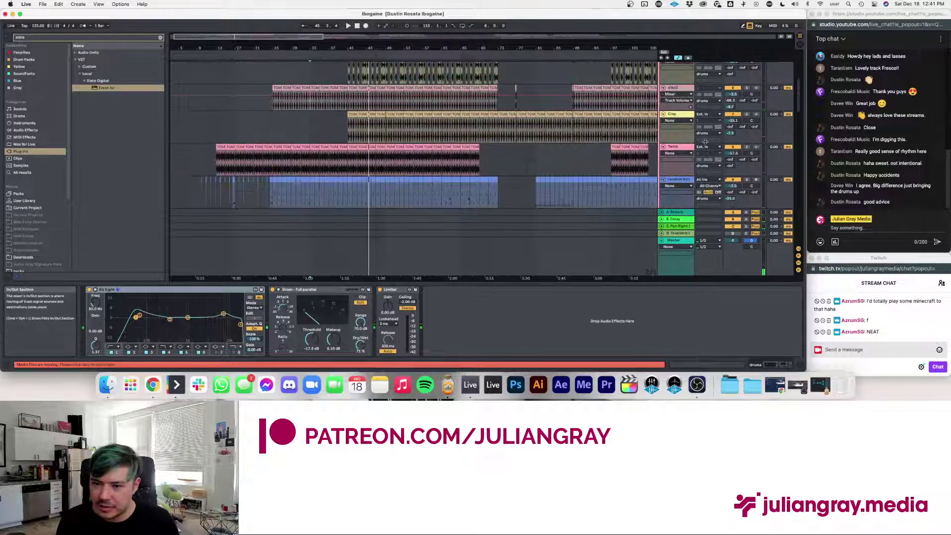
{"action": "left_click", "coordinate": [686, 89]}
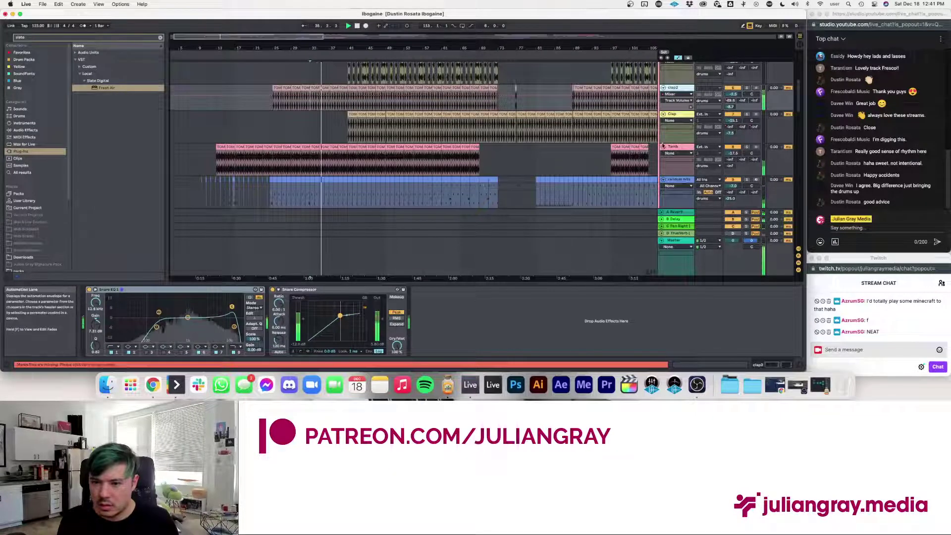
{"action": "key", "text": "Down"}
{"action": "key", "text": "Down"}
{"action": "key", "text": "Up"}
{"action": "key", "text": "Up"}
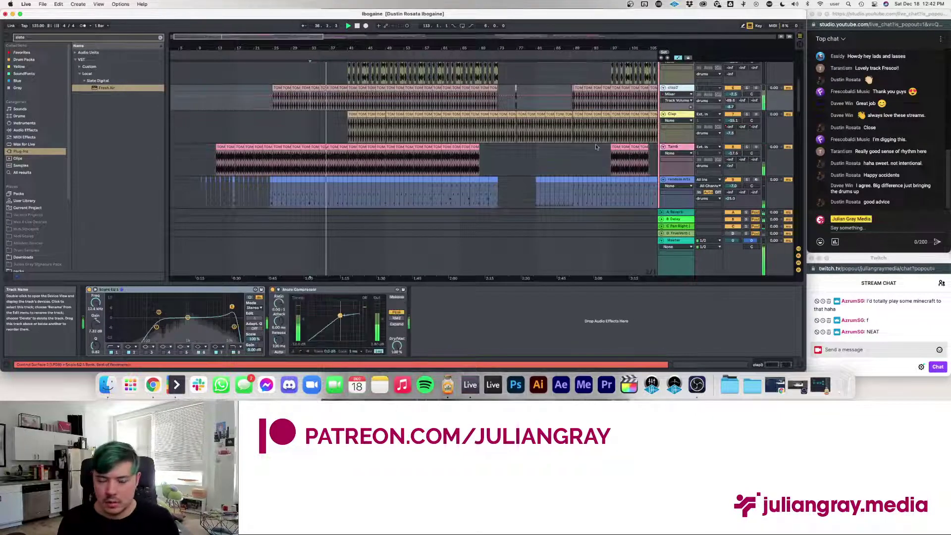
- Select the Tamb track, raise its volume and solo it during playback
{"action": "scroll", "coordinate": [597, 146], "scroll_direction": "down", "scroll_amount": 2}
{"action": "key", "text": "Down"}
{"action": "key", "text": "Down"}
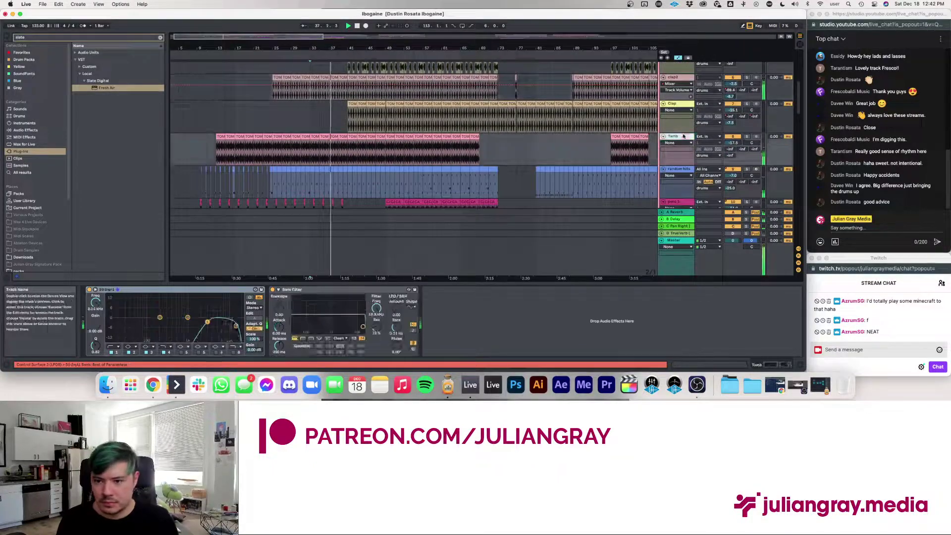
{"action": "left_click_drag", "start_coordinate": [732, 143], "coordinate": [732, 137]}
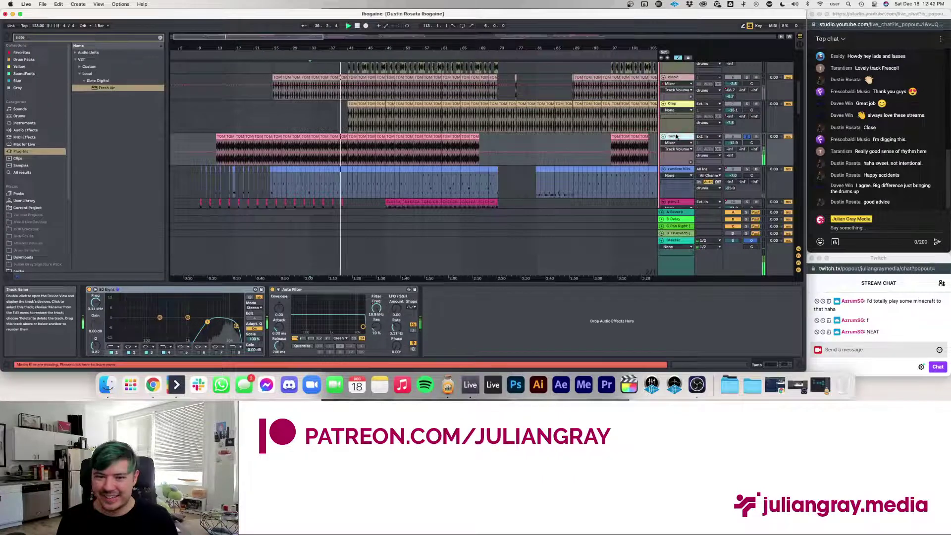
- Clear the plug-in search in the browser and replay the soloed Tamb track from bar 33
{"action": "left_click", "coordinate": [160, 37]}
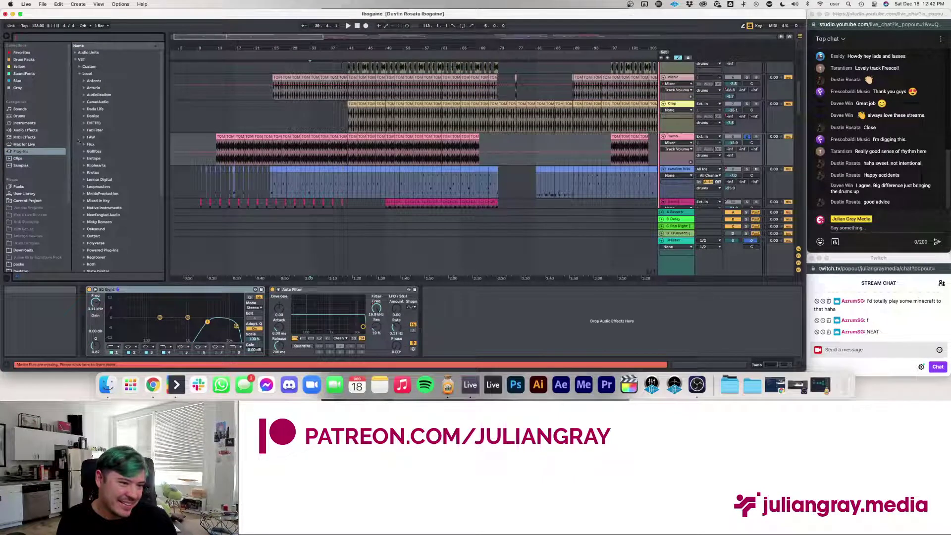
{"action": "scroll", "coordinate": [402, 142], "scroll_direction": "up", "scroll_amount": 2}
{"action": "key", "text": "space"}
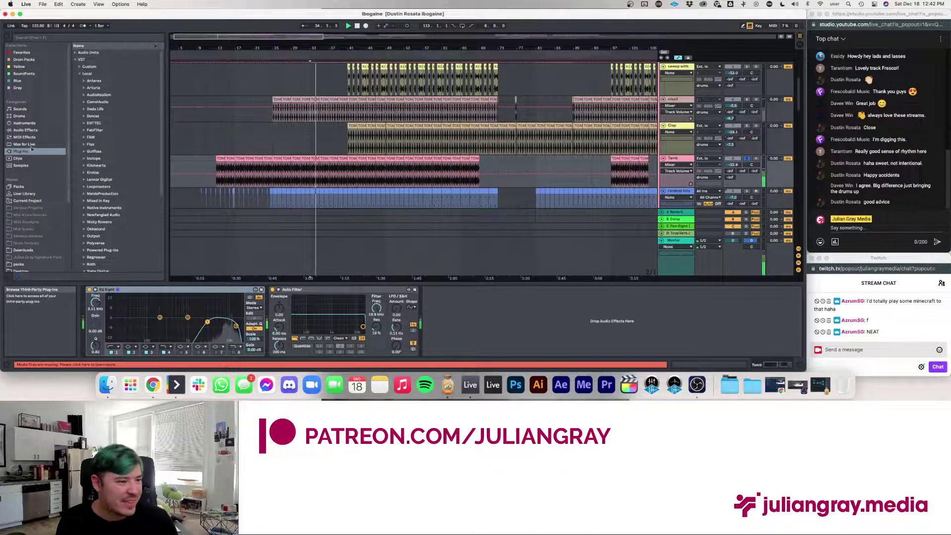
- Boost the highs with band 3 of the Tamb track's EQ Eight and take the track out of solo
{"action": "left_click", "coordinate": [165, 353]}
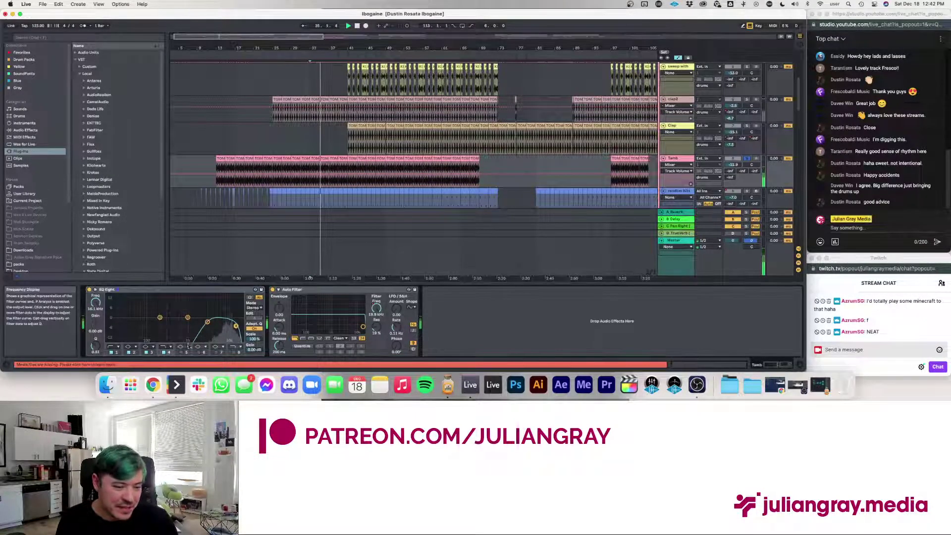
{"action": "left_click", "coordinate": [151, 348]}
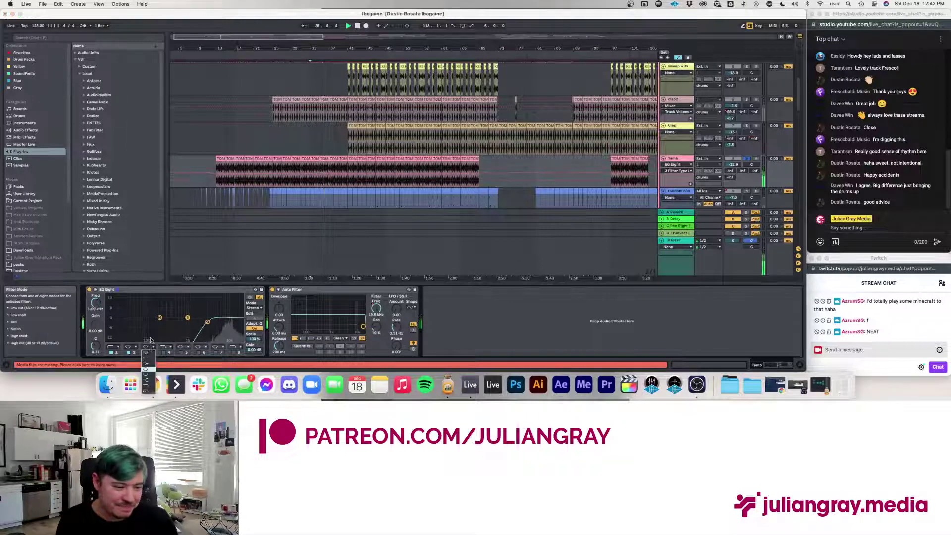
{"action": "left_click", "coordinate": [150, 369]}
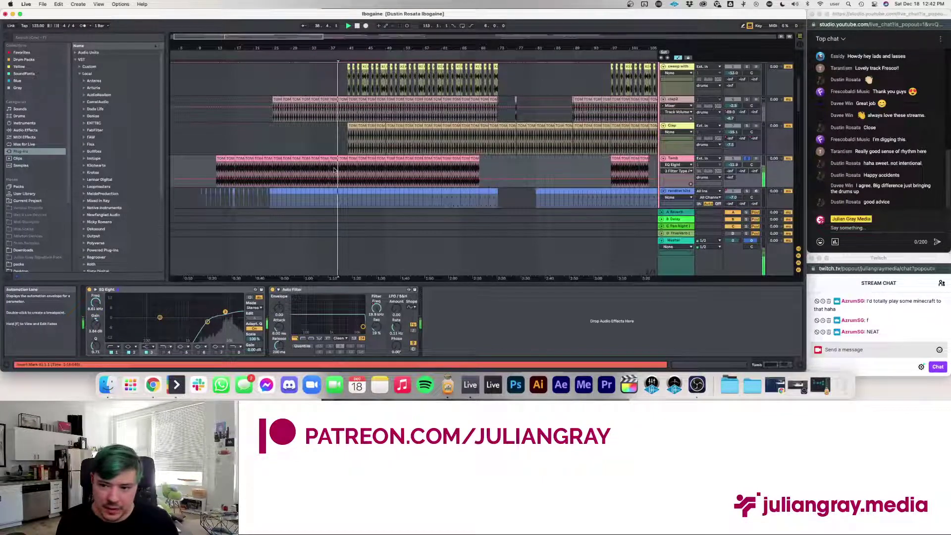
{"action": "left_click", "coordinate": [733, 164]}
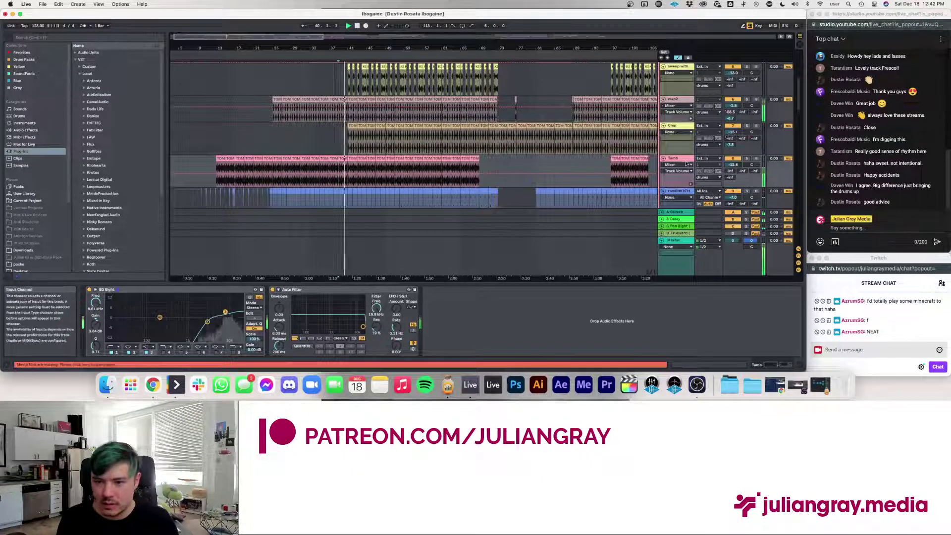
- Look through the tracks below the drums group during playback, checking the Marimba track's device chain and locating the bass group
{"action": "scroll", "coordinate": [554, 159], "scroll_direction": "down", "scroll_amount": 3}
{"action": "scroll", "coordinate": [554, 159], "scroll_direction": "down", "scroll_amount": 4}
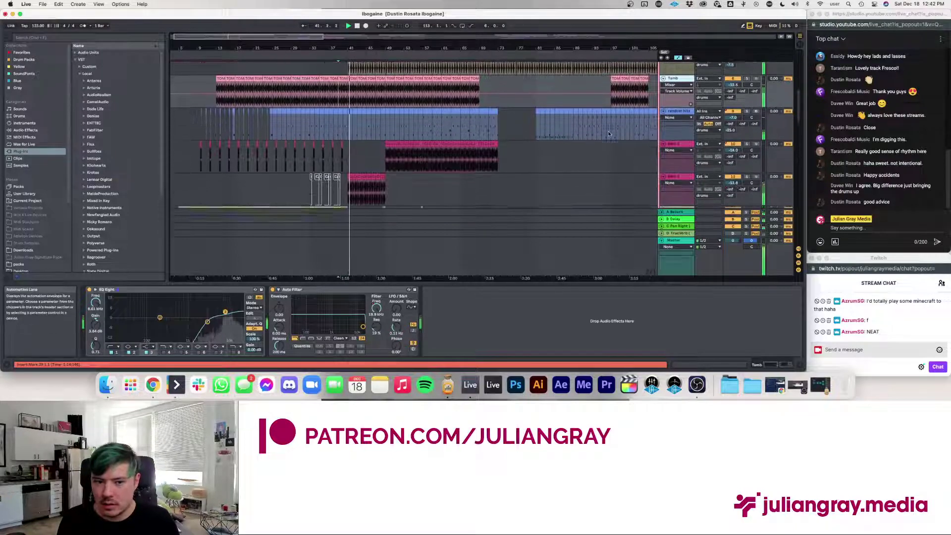
{"action": "scroll", "coordinate": [677, 158], "scroll_direction": "down", "scroll_amount": 8}
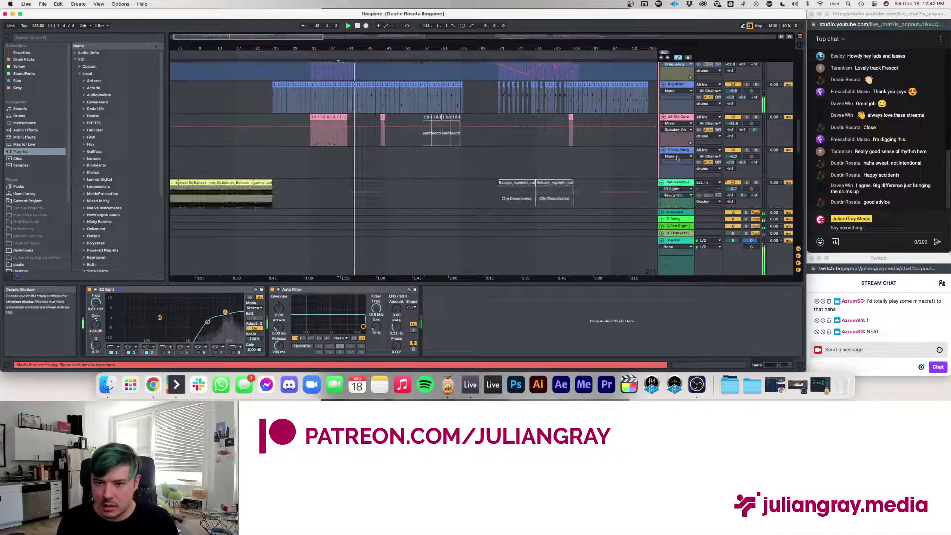
{"action": "scroll", "coordinate": [676, 157], "scroll_direction": "up", "scroll_amount": 10}
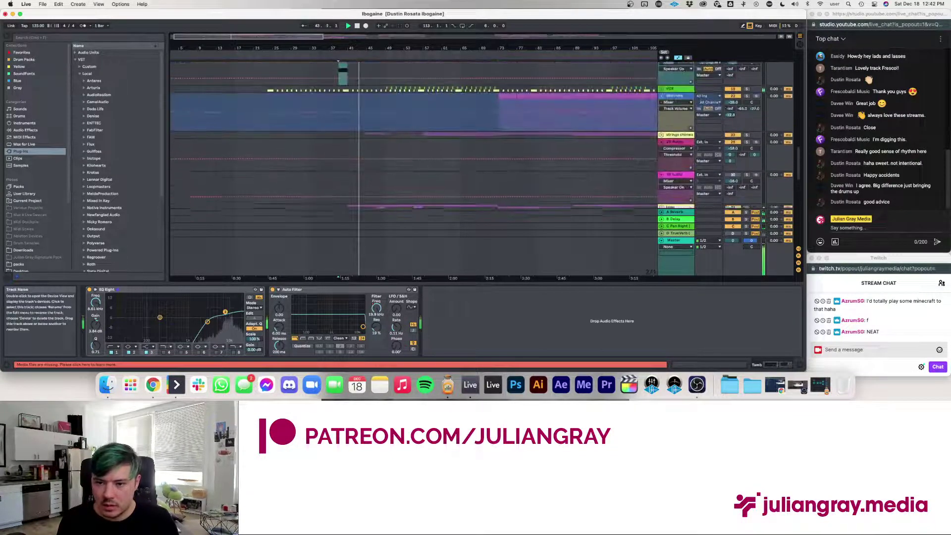
{"action": "left_click", "coordinate": [675, 124]}
{"action": "scroll", "coordinate": [676, 126], "scroll_direction": "down", "scroll_amount": 10}
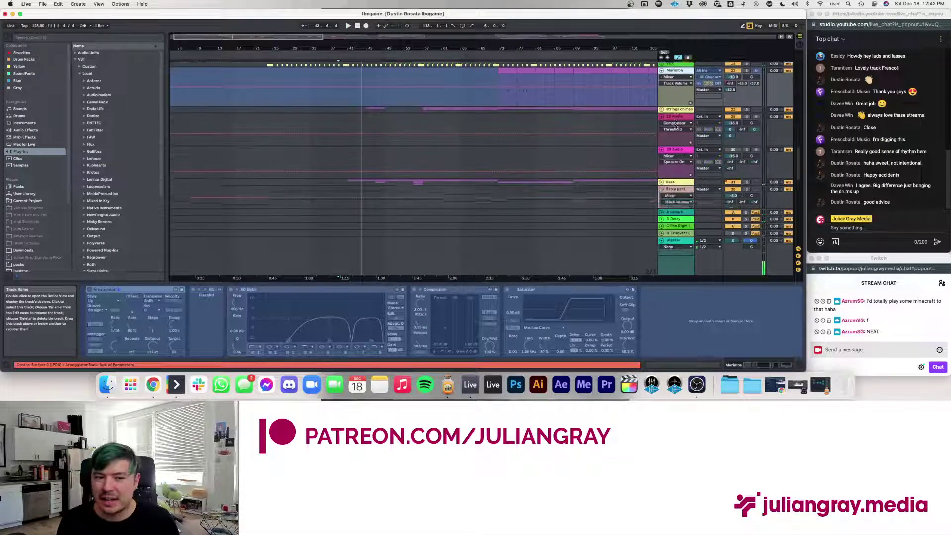
{"action": "scroll", "coordinate": [675, 126], "scroll_direction": "down", "scroll_amount": 4}
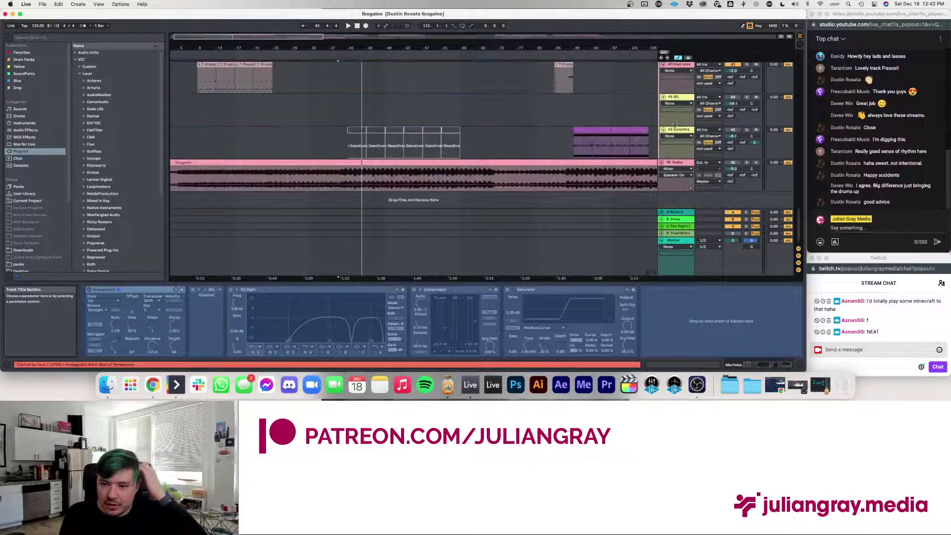
{"action": "scroll", "coordinate": [675, 125], "scroll_direction": "up", "scroll_amount": 10}
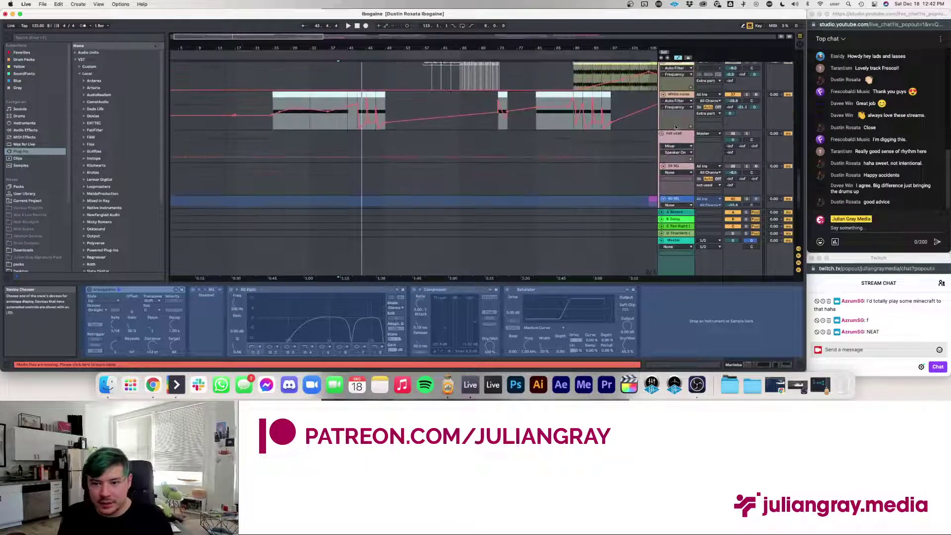
{"action": "scroll", "coordinate": [676, 128], "scroll_direction": "down", "scroll_amount": 3}
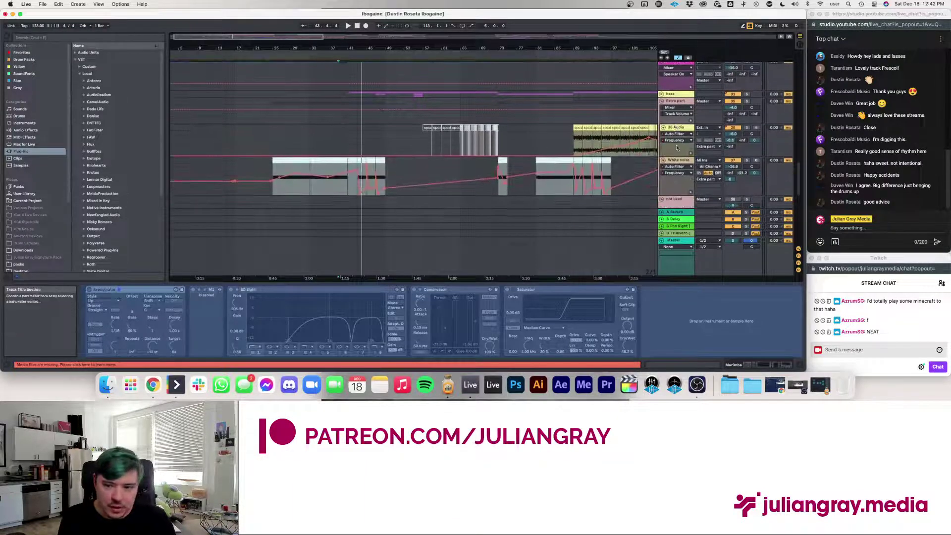
{"action": "scroll", "coordinate": [672, 139], "scroll_direction": "up", "scroll_amount": 3}
{"action": "scroll", "coordinate": [668, 149], "scroll_direction": "down", "scroll_amount": 1}
- Solo the bass group, play it from bar 41, and raise the D bass track's volume to about -5 dB
{"action": "left_click", "coordinate": [667, 149]}
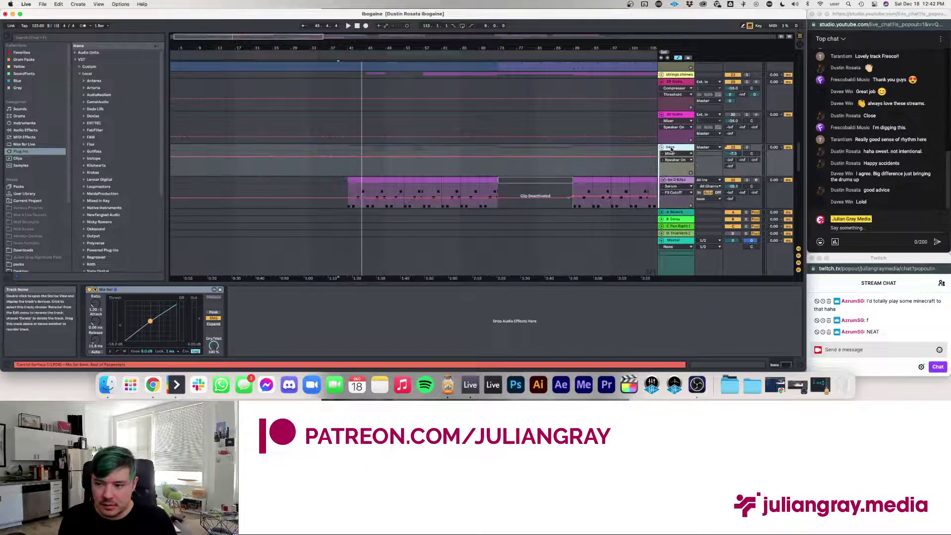
{"action": "left_click", "coordinate": [348, 149]}
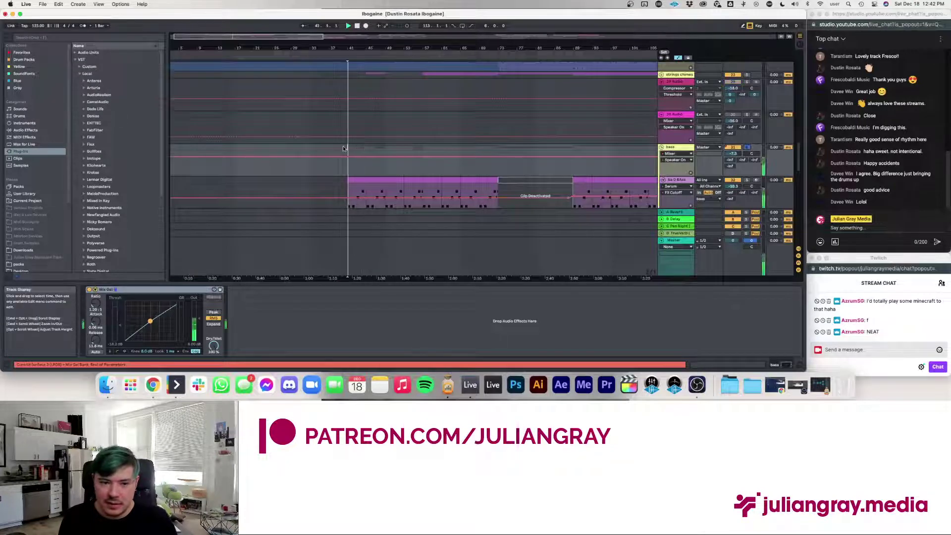
{"action": "key", "text": "space"}
{"action": "scroll", "coordinate": [489, 142], "scroll_direction": "down", "scroll_amount": 2}
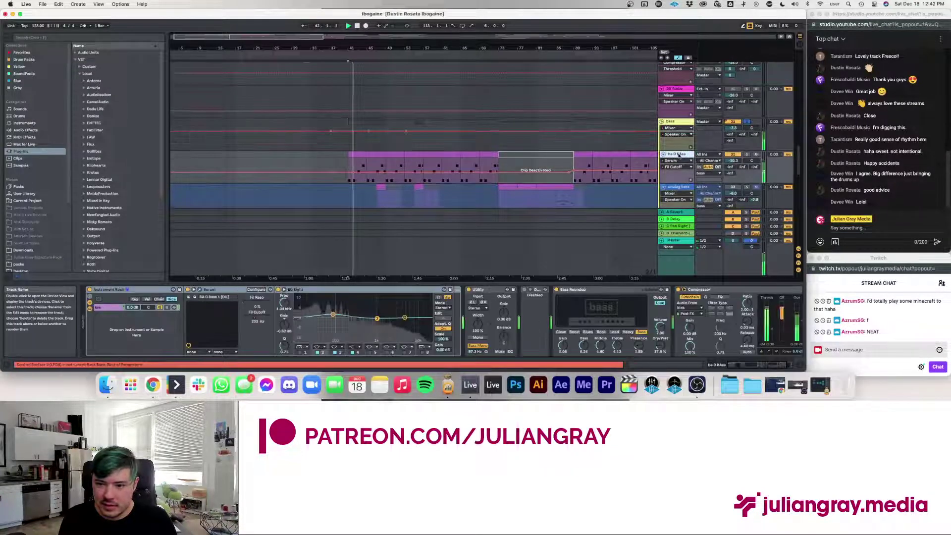
{"action": "left_click", "coordinate": [733, 160]}
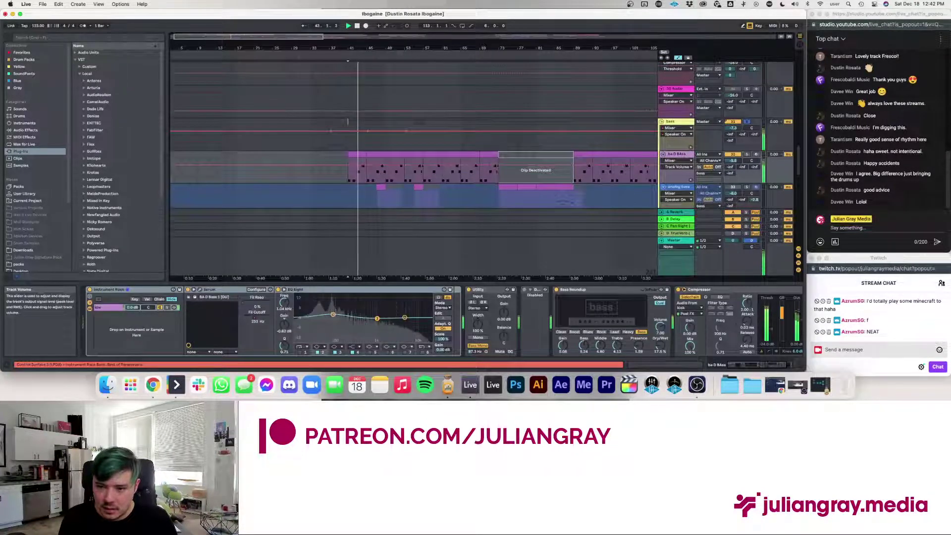
- Solo the D bass track and examine its Compressor's gain reduction in Activity View while replaying from bar 41
{"action": "left_click", "coordinate": [678, 301]}
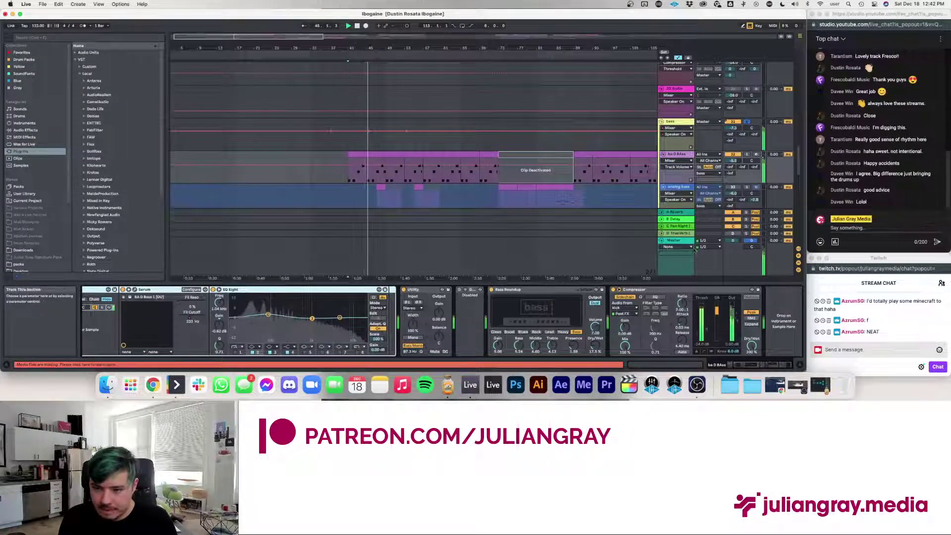
{"action": "left_click", "coordinate": [711, 352]}
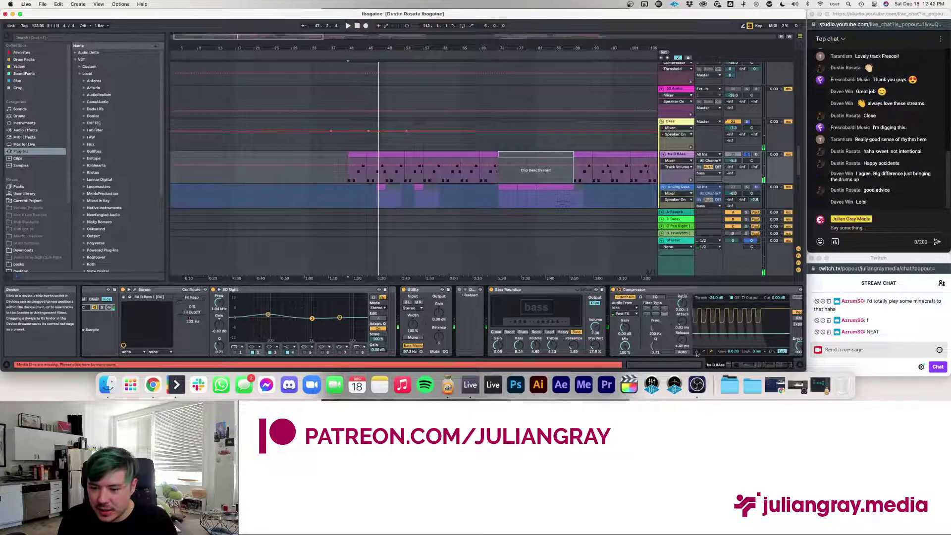
{"action": "left_click", "coordinate": [698, 351]}
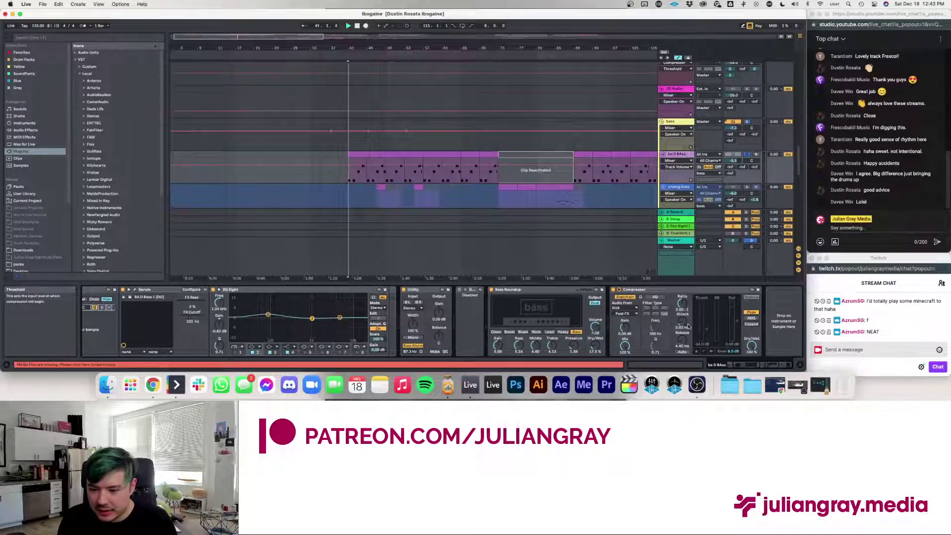
{"action": "left_click", "coordinate": [712, 352]}
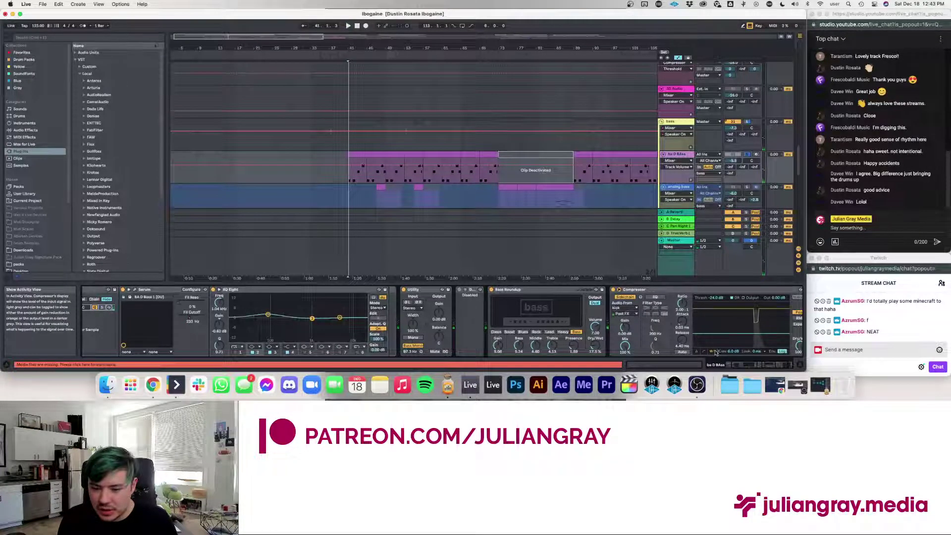
- Enable the D bass Compressor's sidechain EQ, raise its filter frequency, lengthen the release and set the threshold to -47.7 dB
{"action": "scroll", "coordinate": [713, 350], "scroll_direction": "right", "scroll_amount": 2}
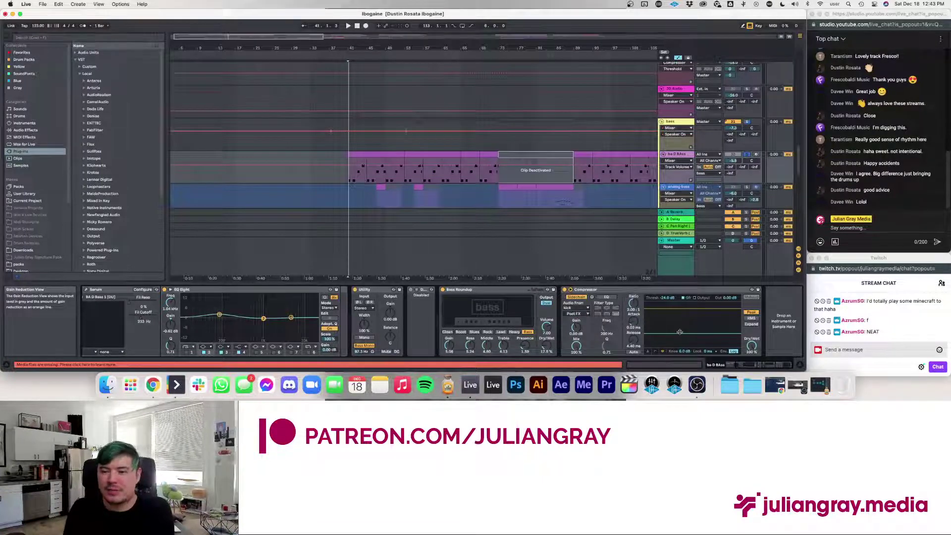
{"action": "left_click", "coordinate": [606, 297]}
{"action": "left_click_drag", "start_coordinate": [607, 328], "coordinate": [606, 319]}
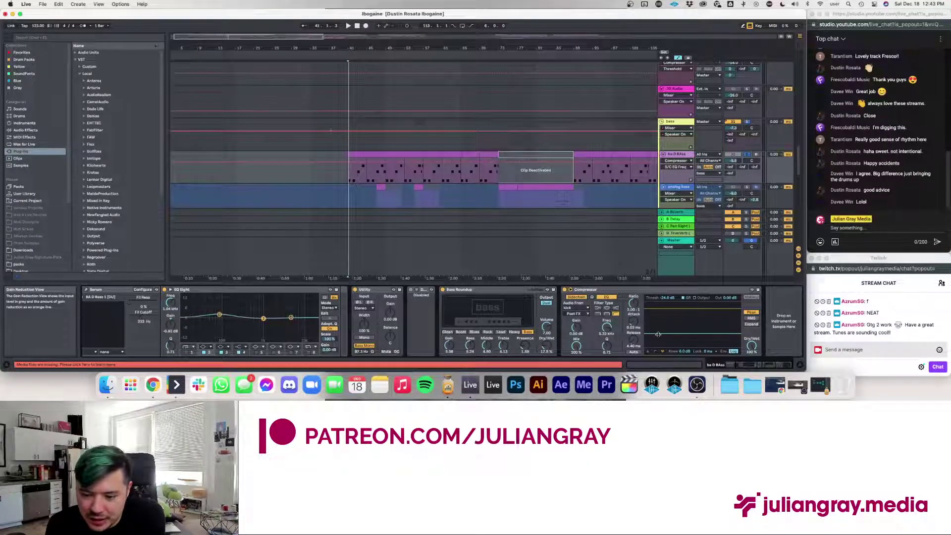
{"action": "left_click_drag", "start_coordinate": [634, 341], "coordinate": [633, 331]}
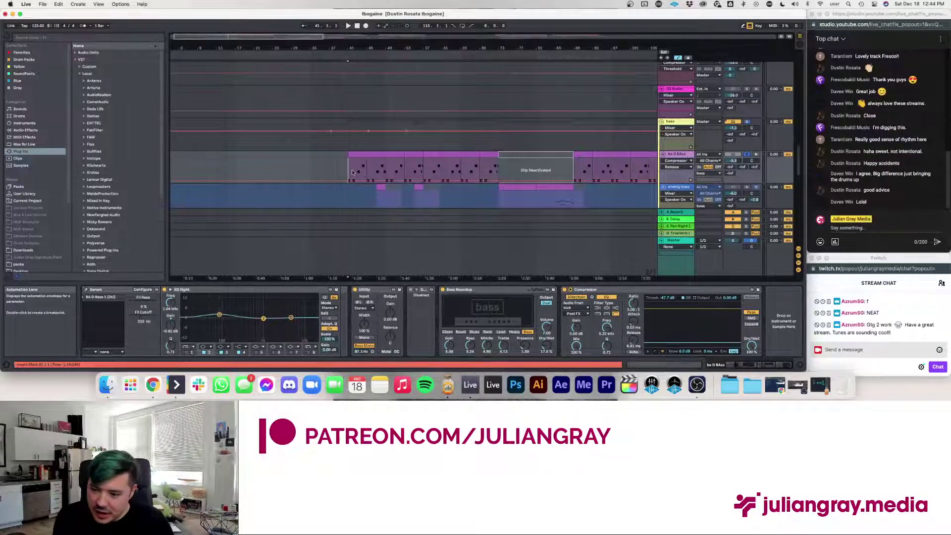
- Set the D bass Compressor's threshold to -37.4 dB and fine-tune its release and sidechain EQ frequency during playback
{"action": "scroll", "coordinate": [352, 169], "scroll_direction": "down", "scroll_amount": 3}
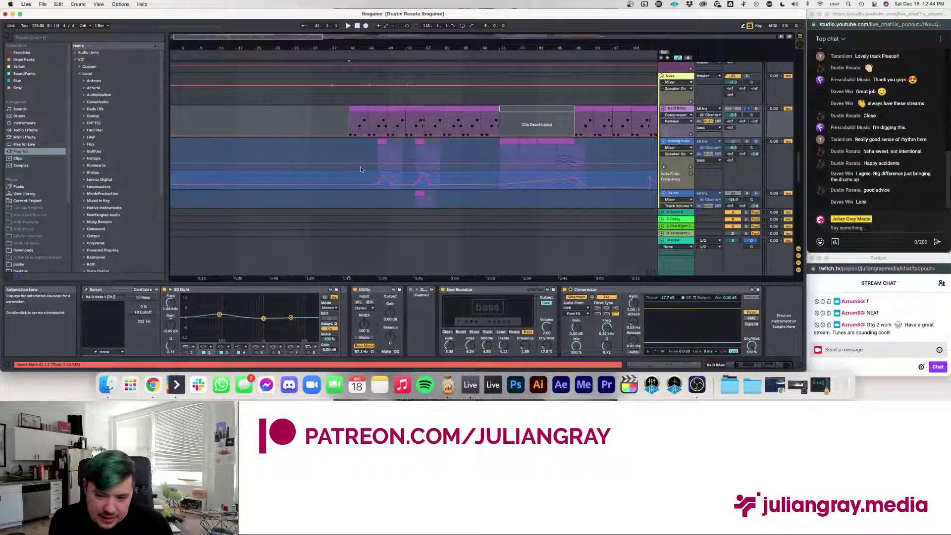
{"action": "key", "text": "space"}
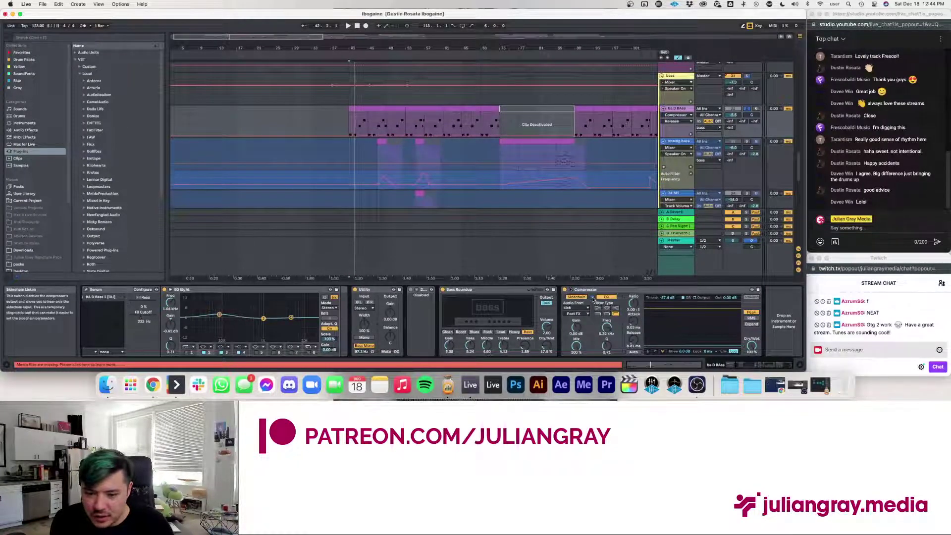
{"action": "key", "text": "space"}
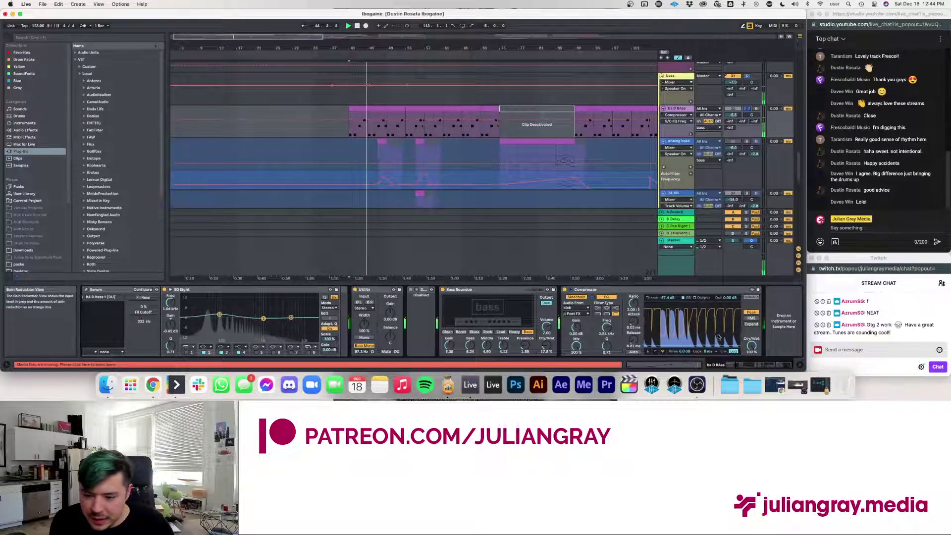
{"action": "left_click_drag", "start_coordinate": [633, 341], "coordinate": [634, 321]}
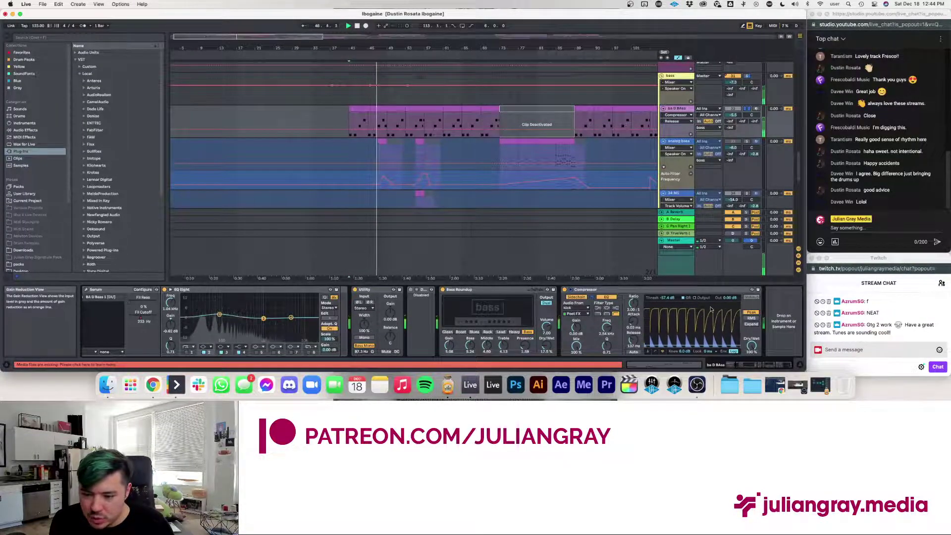
{"action": "mouse_move", "coordinate": [634, 341]}
{"action": "left_mouse_down"}
{"action": "mouse_move", "coordinate": [634, 371]}
{"action": "mouse_move", "coordinate": [634, 330]}
{"action": "left_mouse_up"}
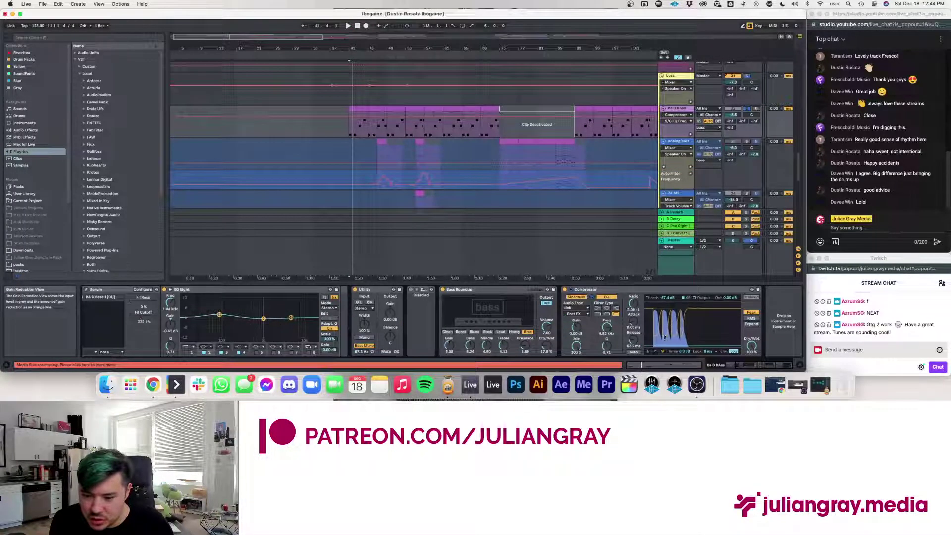
{"action": "key", "text": "space"}
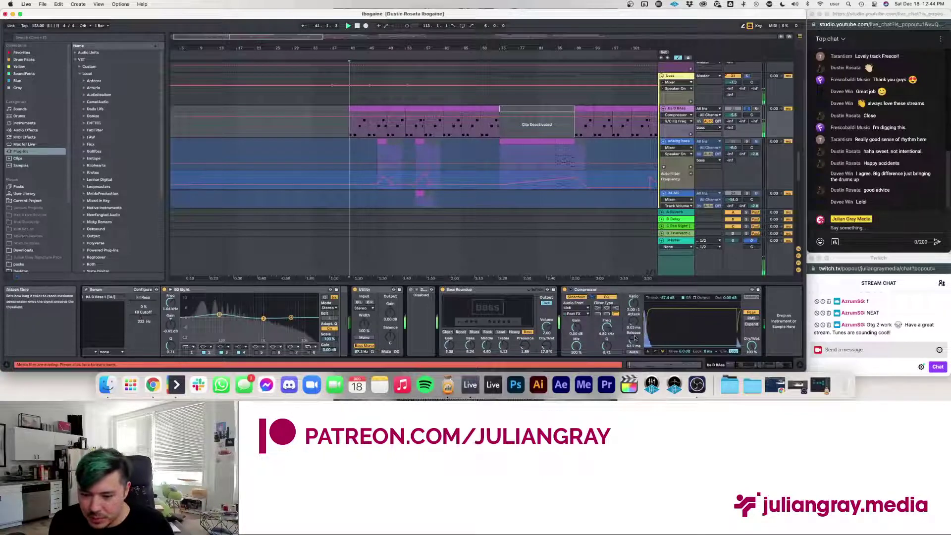
{"action": "left_click", "coordinate": [634, 342]}
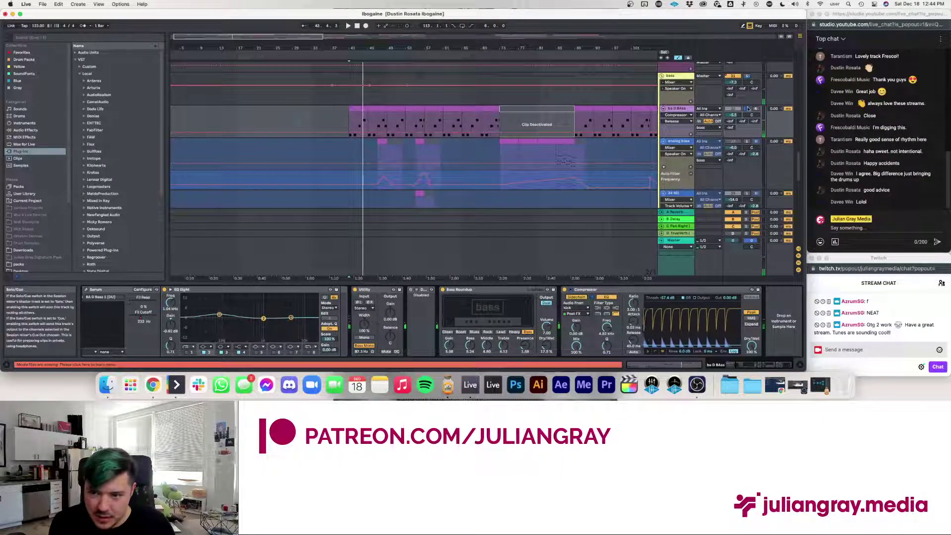
- Unsolo the D bass track, solo the drums group, and play from bar 41 while checking the bass Compressor's release
{"action": "key", "text": "space"}
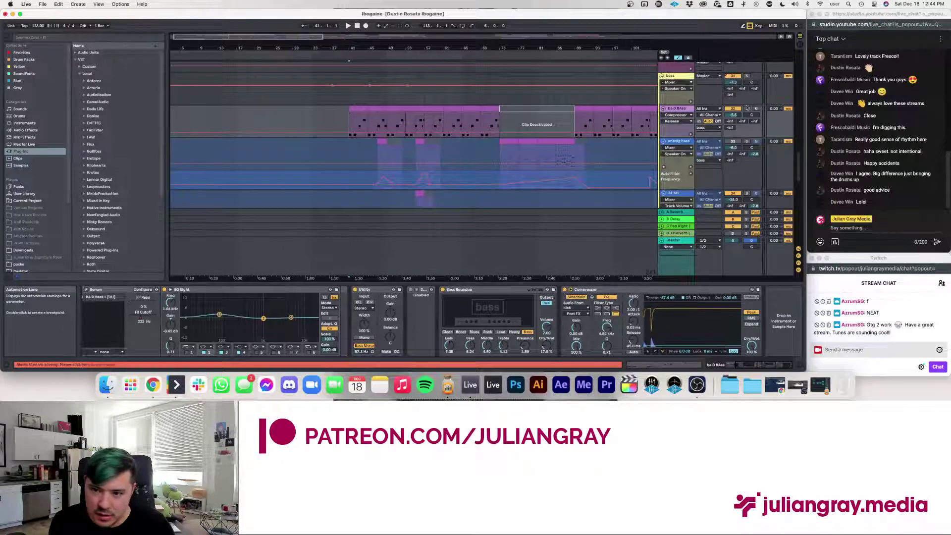
{"action": "scroll", "coordinate": [749, 110], "scroll_direction": "up", "scroll_amount": 10}
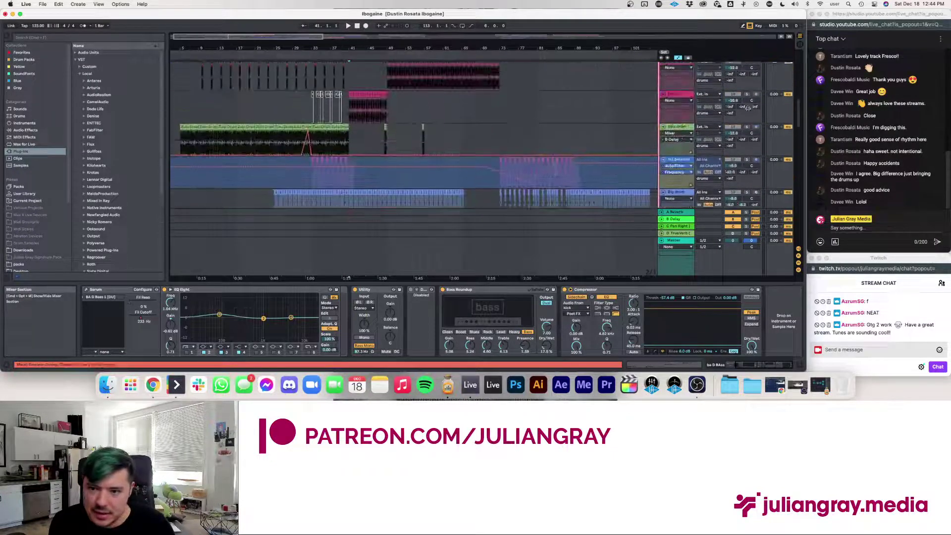
{"action": "scroll", "coordinate": [748, 109], "scroll_direction": "up", "scroll_amount": 5}
{"action": "left_click", "coordinate": [746, 65]}
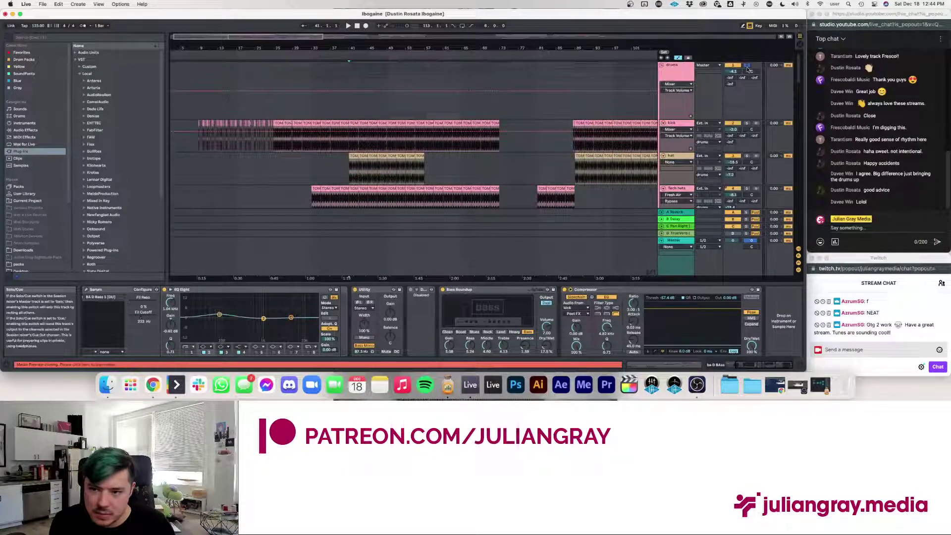
{"action": "key", "text": "space"}
{"action": "scroll", "coordinate": [625, 130], "scroll_direction": "down", "scroll_amount": 5}
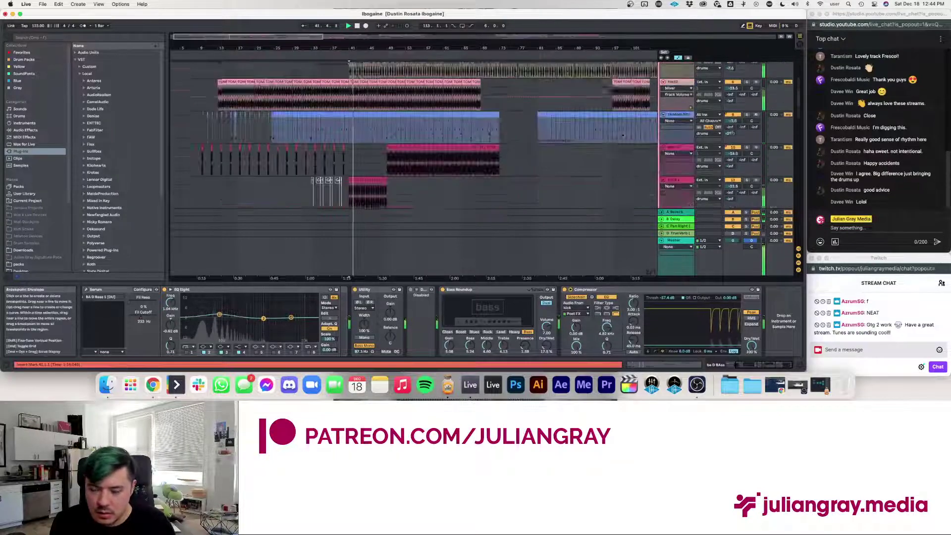
{"action": "left_click", "coordinate": [683, 343]}
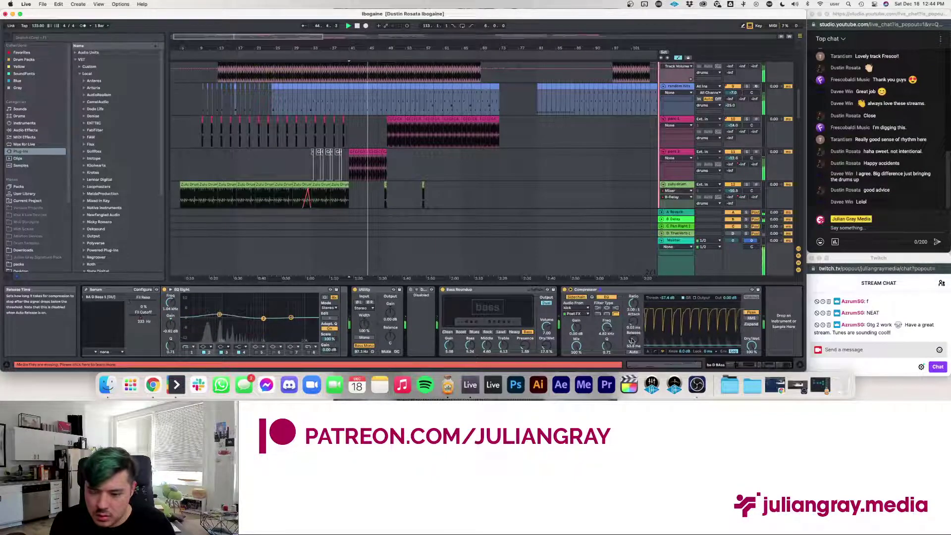
{"action": "scroll", "coordinate": [572, 214], "scroll_direction": "down", "scroll_amount": 3}
{"action": "scroll", "coordinate": [573, 214], "scroll_direction": "down", "scroll_amount": 10}
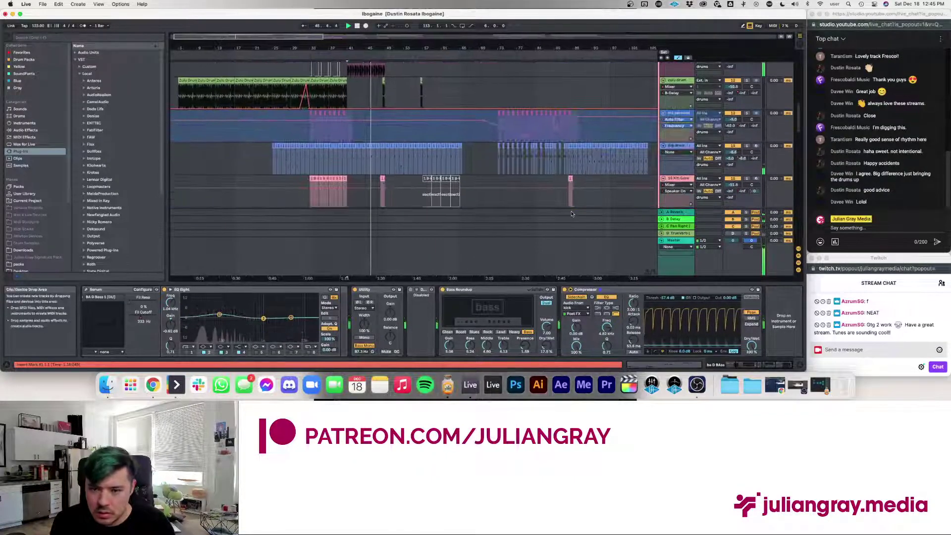
- Open Serum on the D bass track, set Envelope 1's release to 206 ms, and close the plug-in window
{"action": "scroll", "coordinate": [570, 215], "scroll_direction": "down", "scroll_amount": 6}
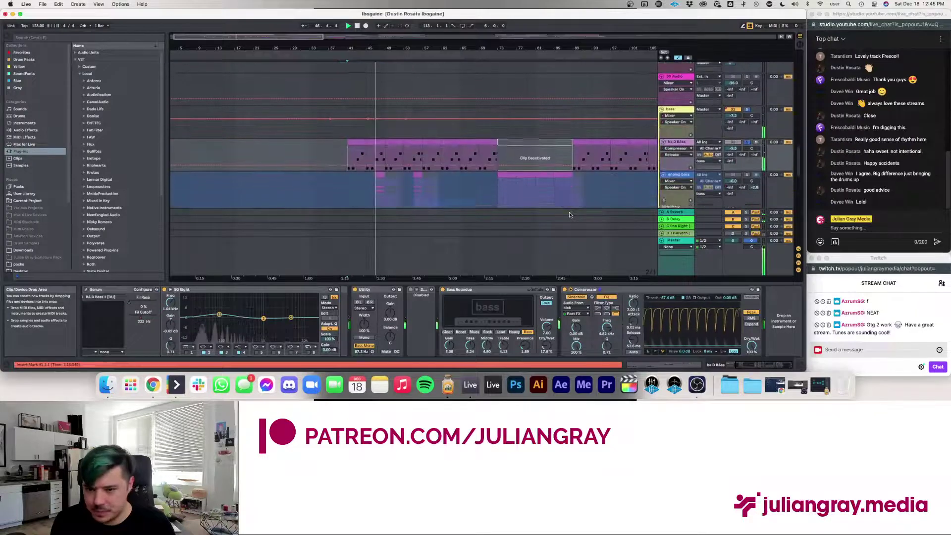
{"action": "scroll", "coordinate": [581, 115], "scroll_direction": "down", "scroll_amount": 5}
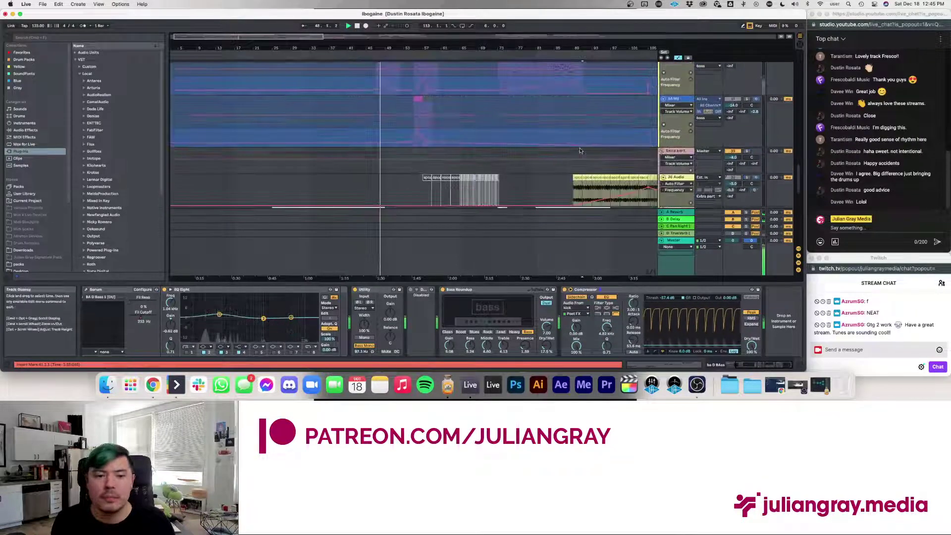
{"action": "scroll", "coordinate": [591, 143], "scroll_direction": "up", "scroll_amount": 4}
{"action": "scroll", "coordinate": [591, 144], "scroll_direction": "up", "scroll_amount": 1}
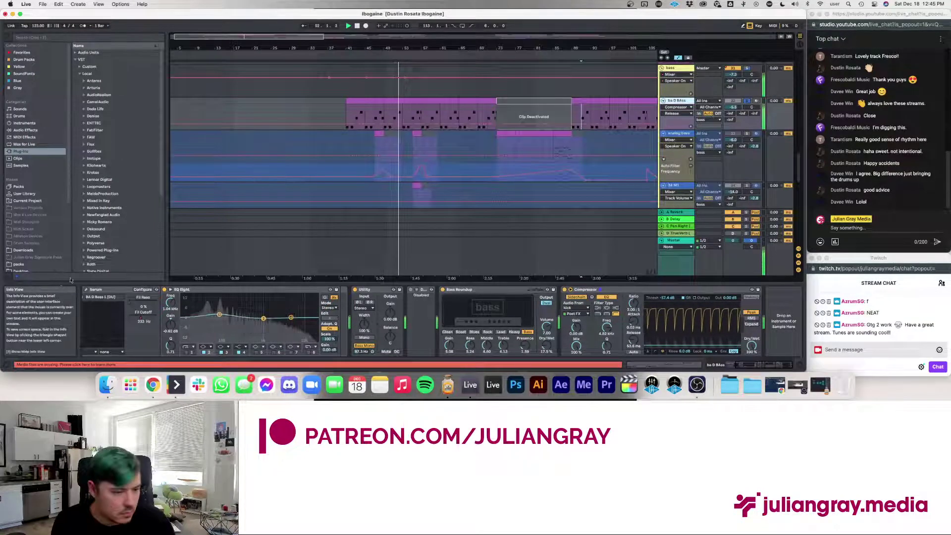
{"action": "key", "text": "super+g"}
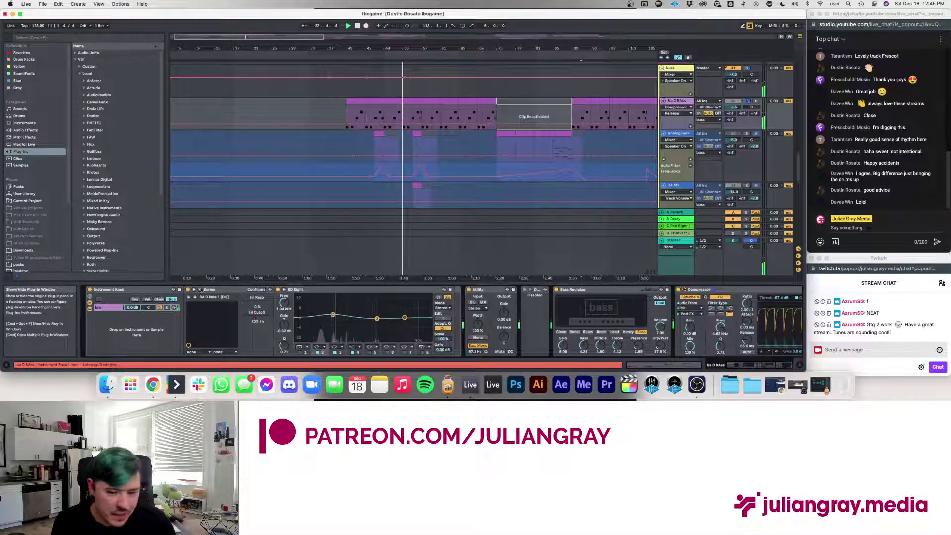
{"action": "left_click", "coordinate": [200, 291]}
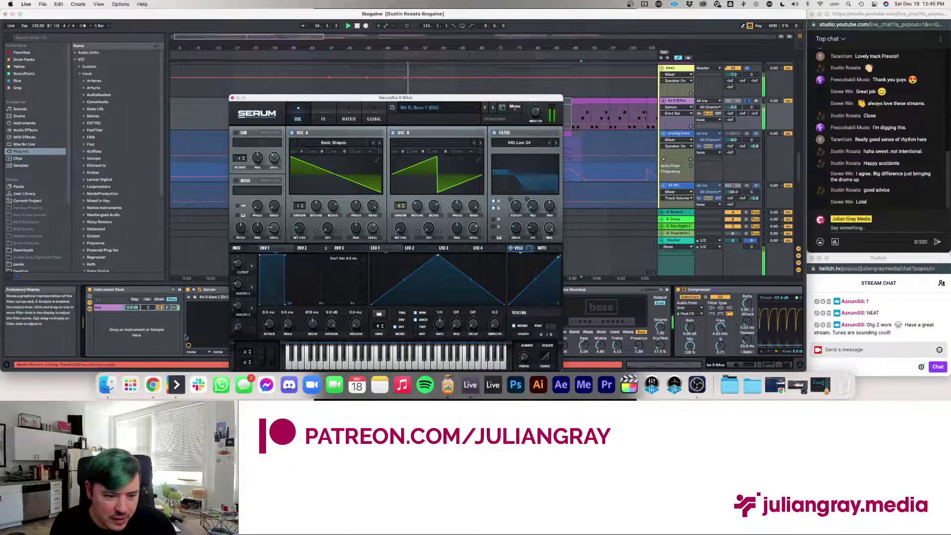
{"action": "left_click_drag", "start_coordinate": [304, 306], "coordinate": [304, 306]}
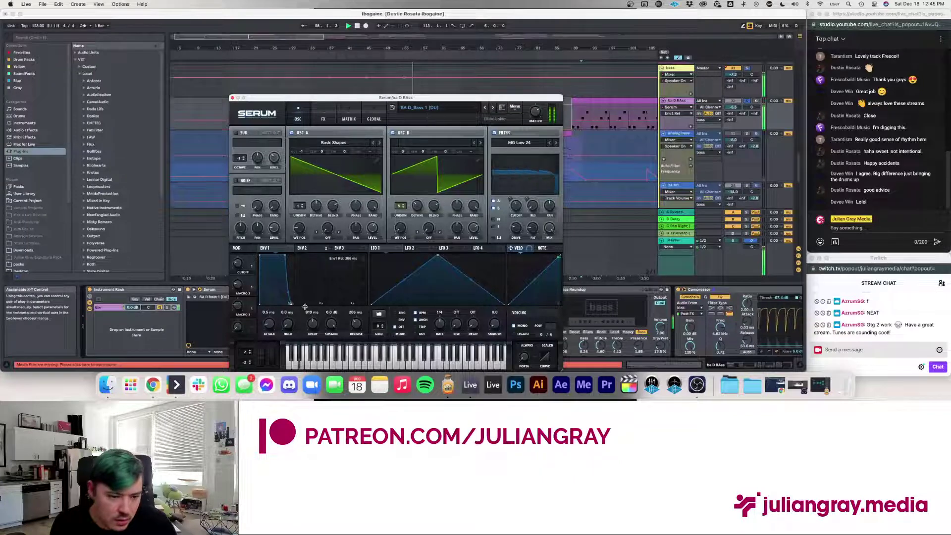
{"action": "left_click", "coordinate": [232, 99]}
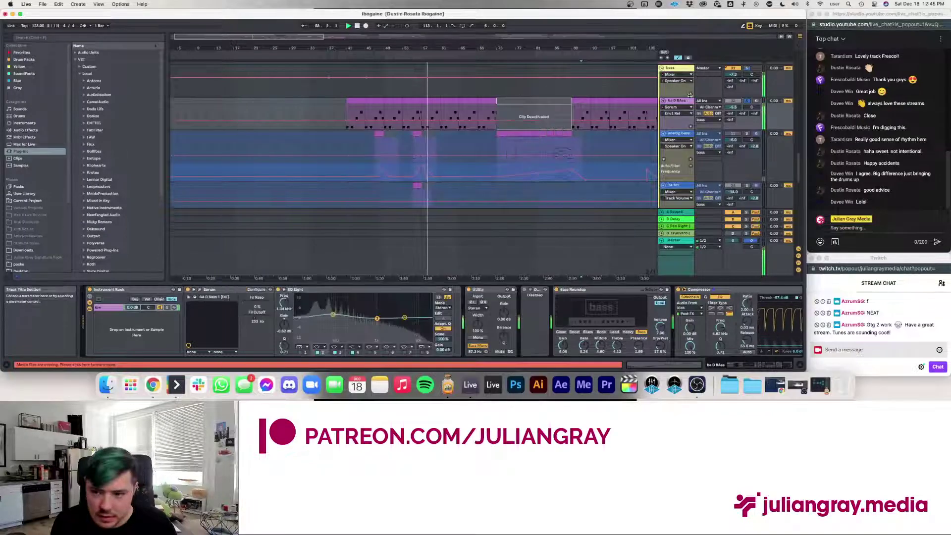
- Toggle the D bass track's solo, reopen its Serum with Envelope 2 displayed, and lower the filter cutoff
{"action": "left_click", "coordinate": [746, 101]}
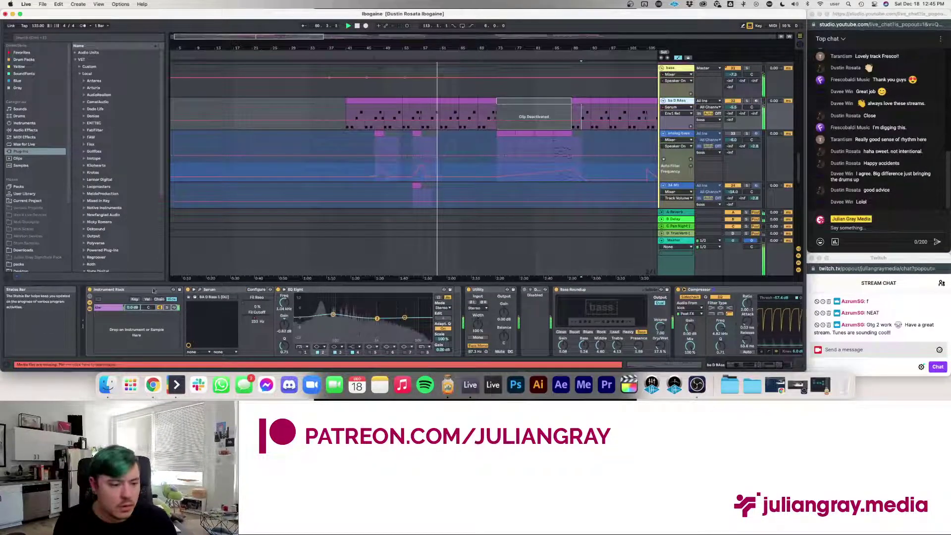
{"action": "left_click", "coordinate": [200, 291]}
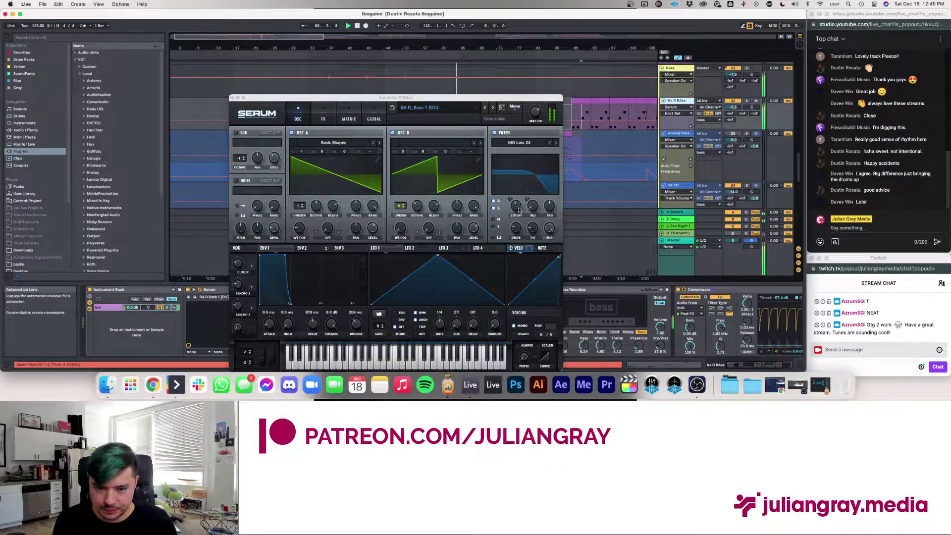
{"action": "left_click", "coordinate": [302, 249]}
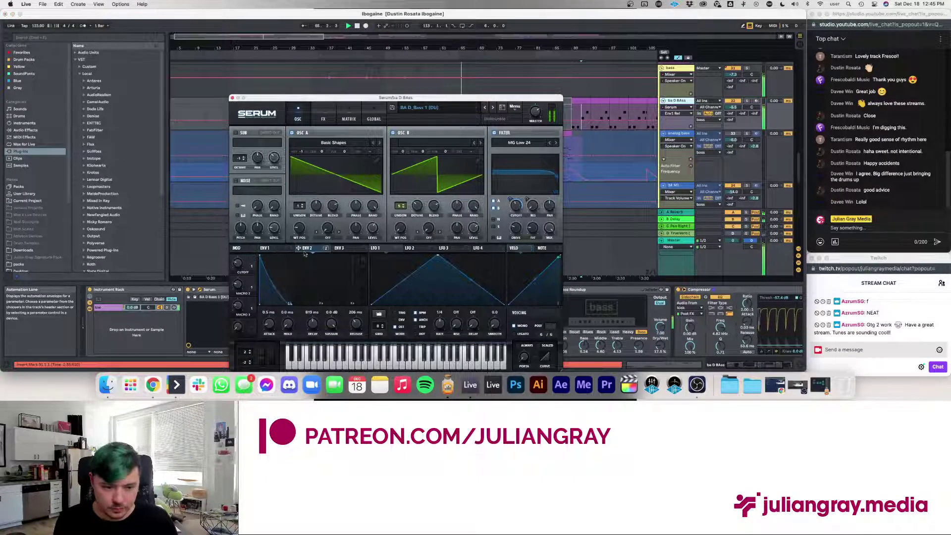
{"action": "left_click", "coordinate": [516, 207]}
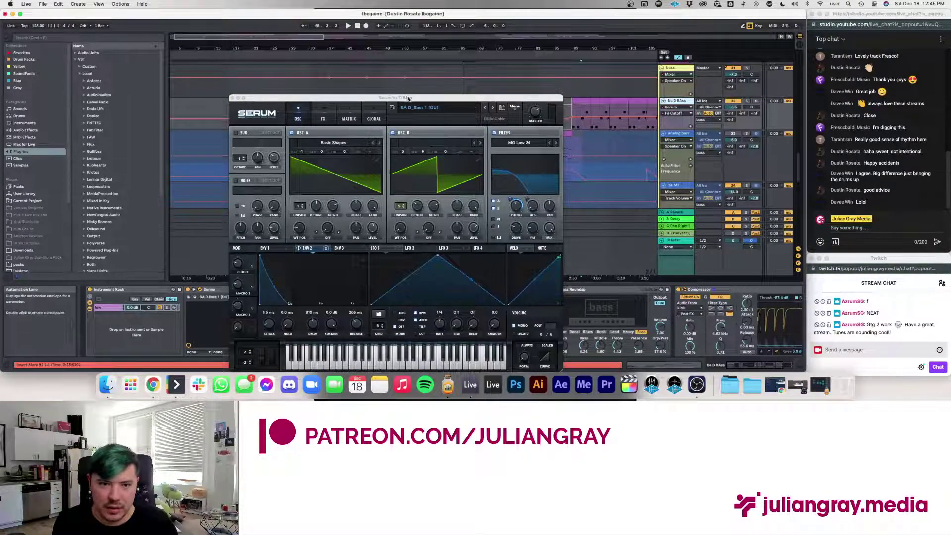
- Replay the bass from bar 41 and reshape Serum's Envelope 2 to a 947 ms decay and 78 ms release
{"action": "left_click_drag", "start_coordinate": [408, 97], "coordinate": [380, 197]}
{"action": "left_click_drag", "start_coordinate": [318, 36], "coordinate": [318, 47]}
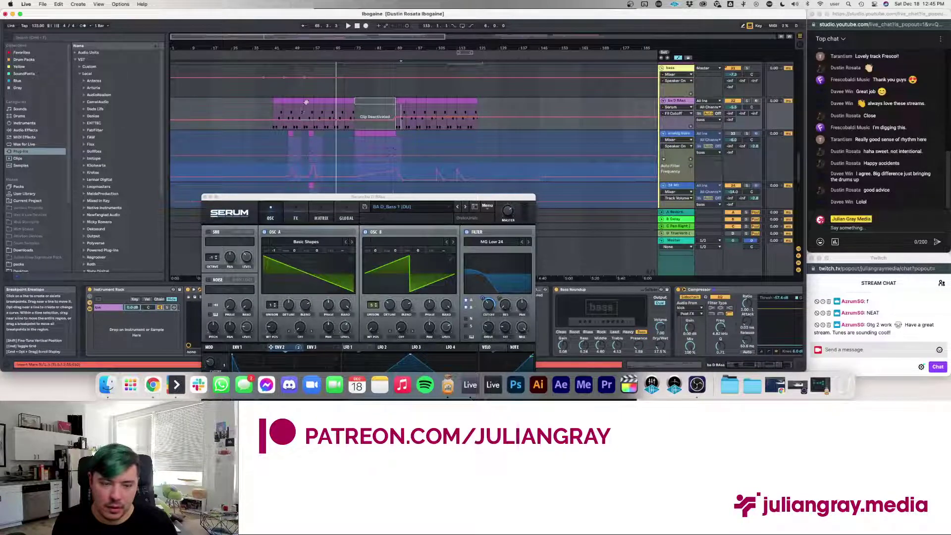
{"action": "key", "text": "space"}
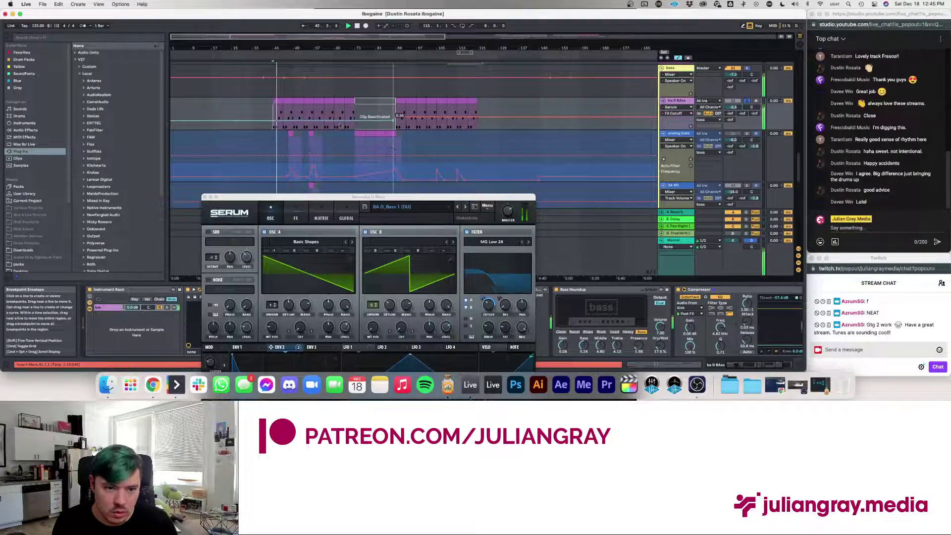
{"action": "left_click_drag", "start_coordinate": [390, 199], "coordinate": [417, 91]}
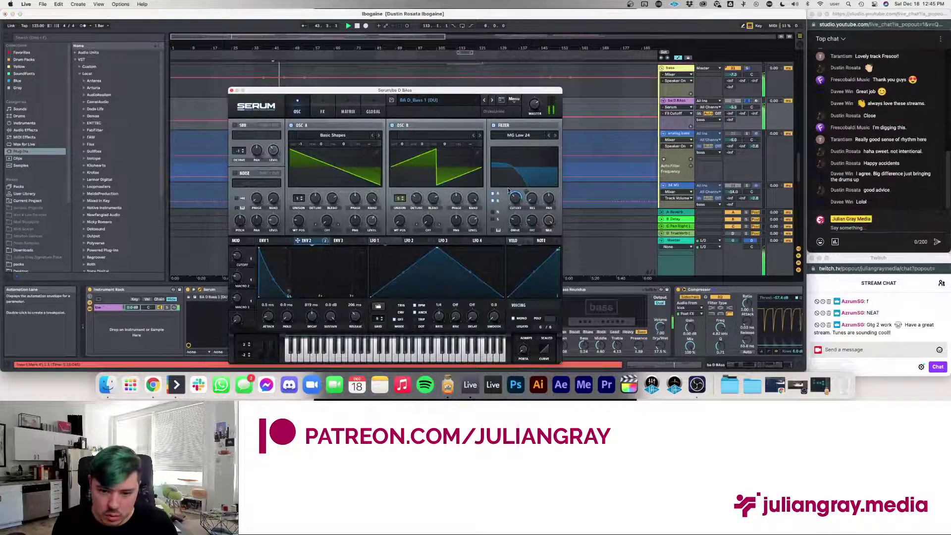
{"action": "mouse_move", "coordinate": [507, 191]}
{"action": "left_click", "coordinate": [516, 220]}
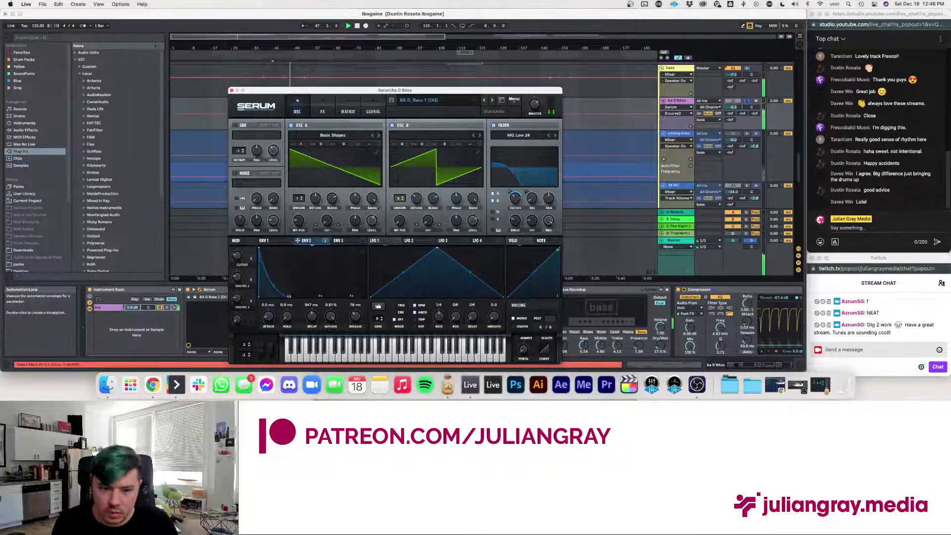
- Adjust oscillator B's unison detune to 0.07, toggle the D bass track's solo, and close Serum
{"action": "left_click", "coordinate": [420, 200]}
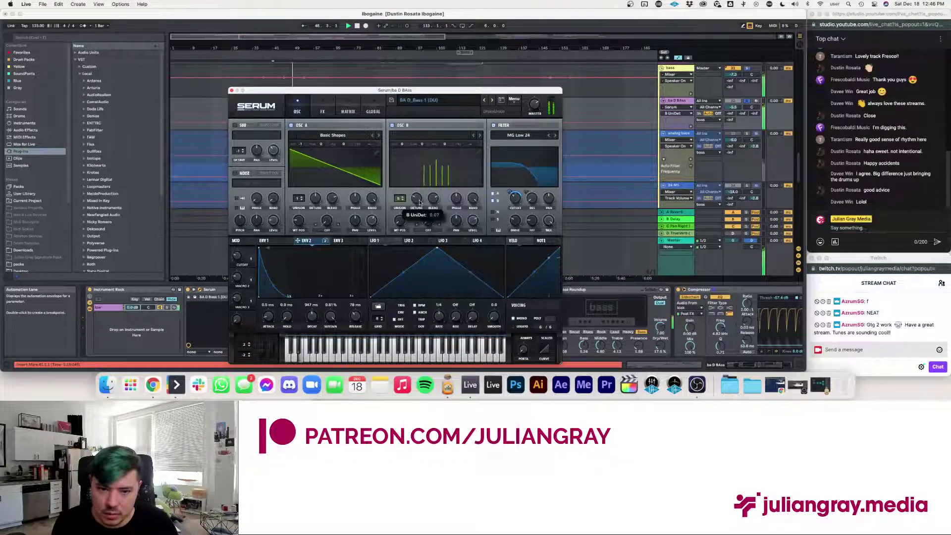
{"action": "left_click", "coordinate": [747, 101]}
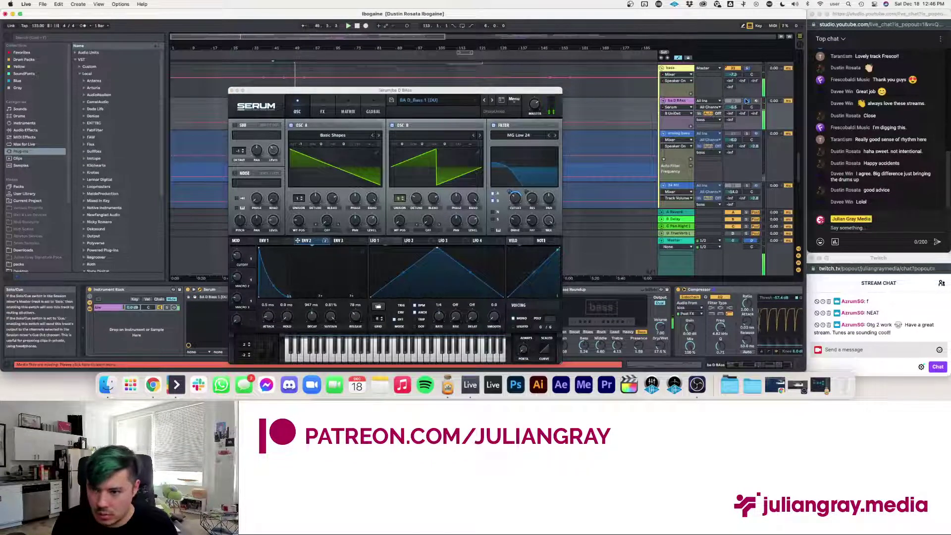
{"action": "left_click", "coordinate": [747, 101]}
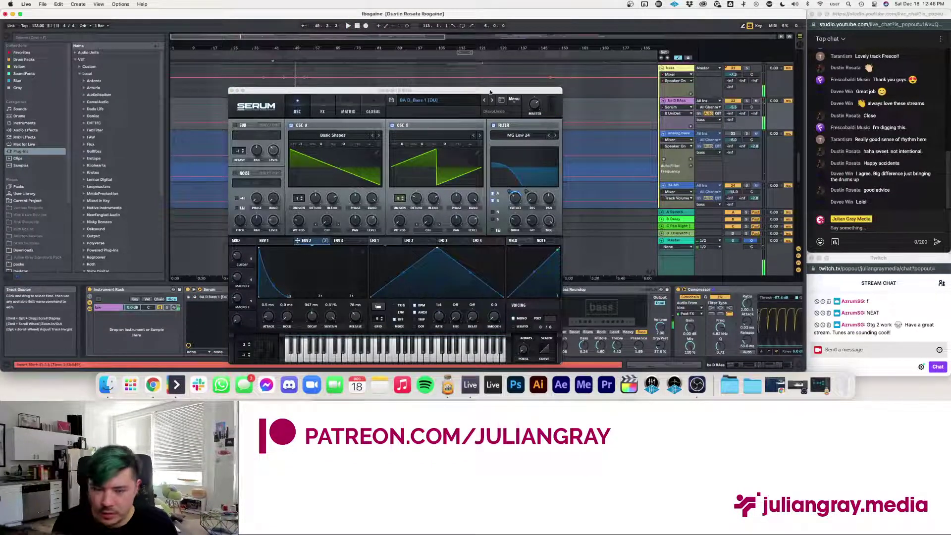
{"action": "left_click", "coordinate": [232, 91]}
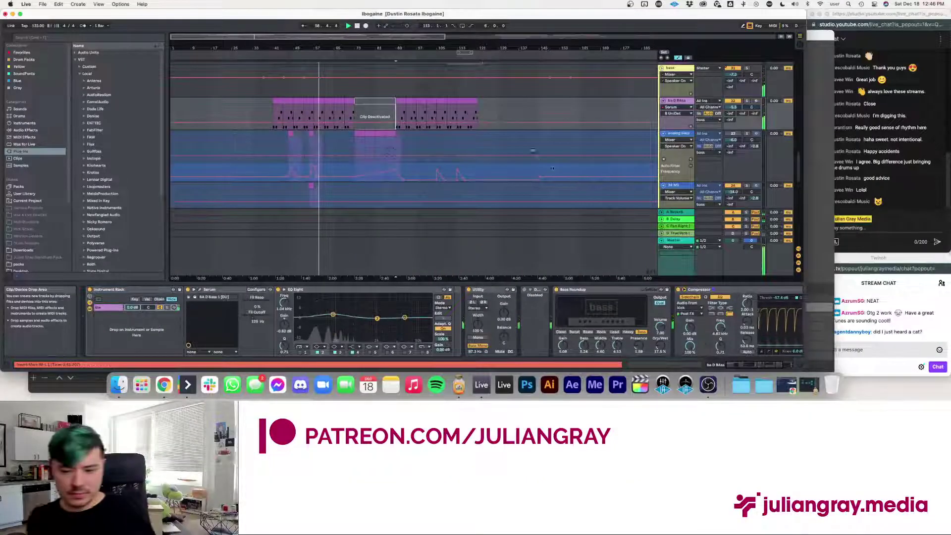
- Check OBS and the YouTube and Twitch chat windows, and switch back to Ableton Live
{"action": "left_click", "coordinate": [861, 286]}
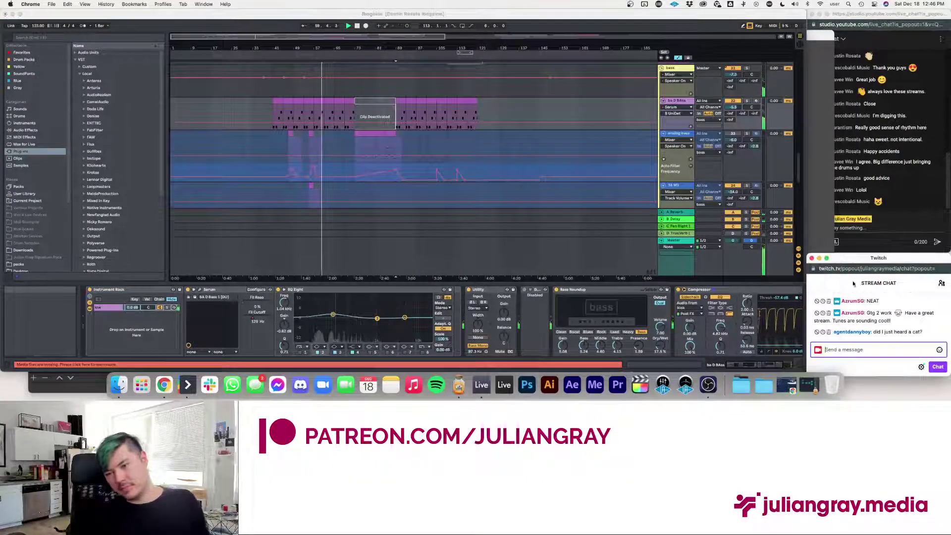
{"action": "left_click", "coordinate": [709, 385]}
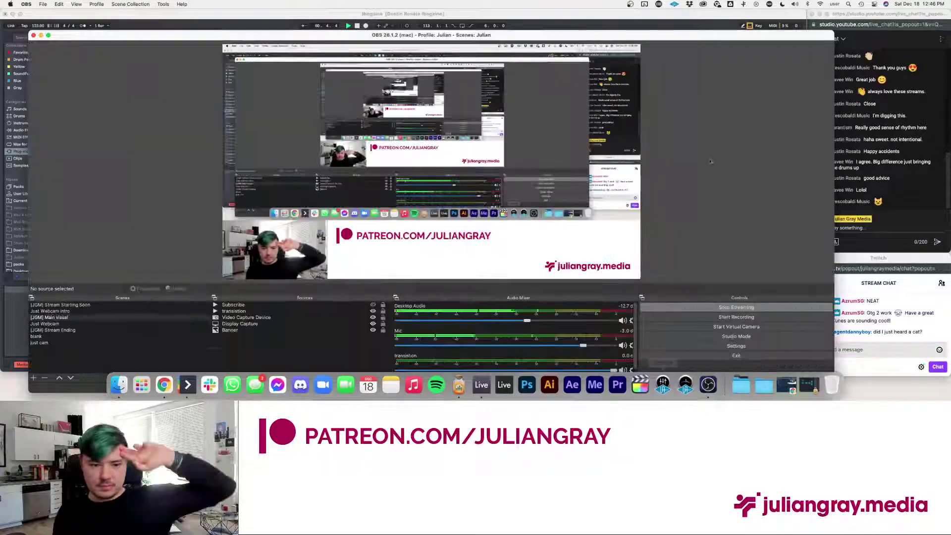
{"action": "left_click", "coordinate": [560, 14]}
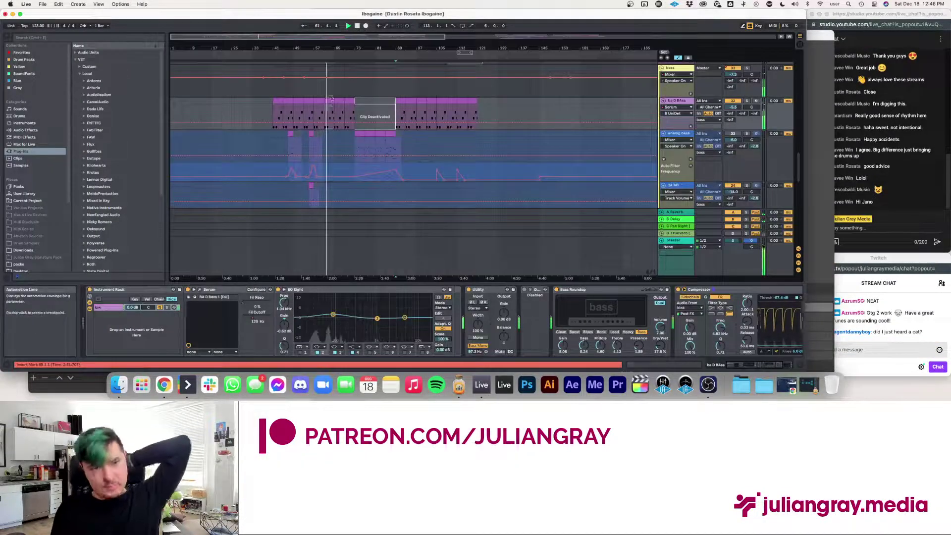
{"action": "left_click", "coordinate": [925, 170]}
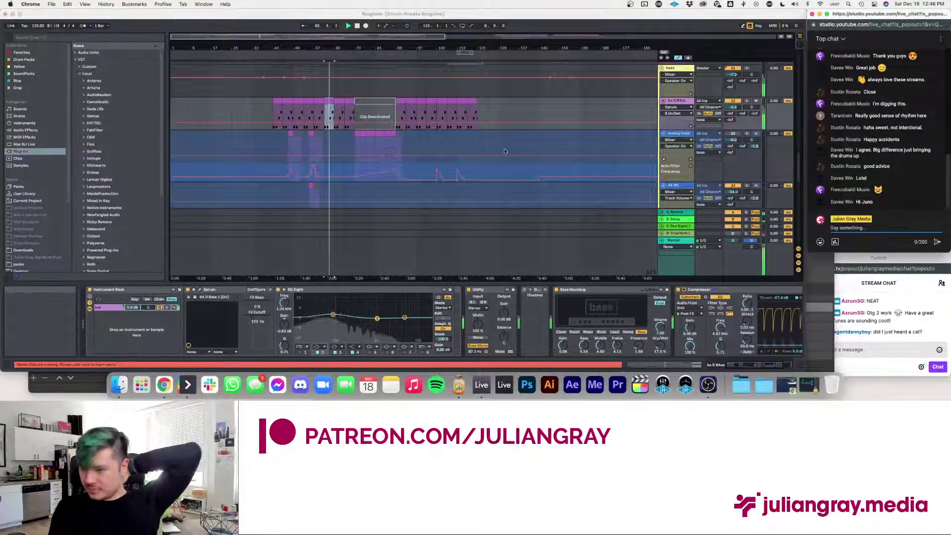
{"action": "key", "text": "super+grave"}
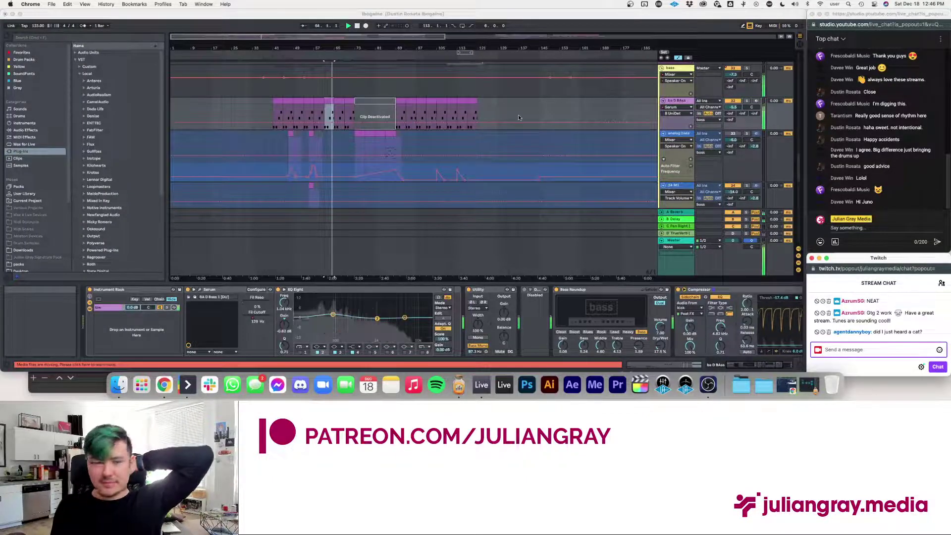
{"action": "left_click", "coordinate": [518, 118]}
- Show the bass group's devices and place the playback start at bar 41
{"action": "scroll", "coordinate": [689, 130], "scroll_direction": "up", "scroll_amount": 2}
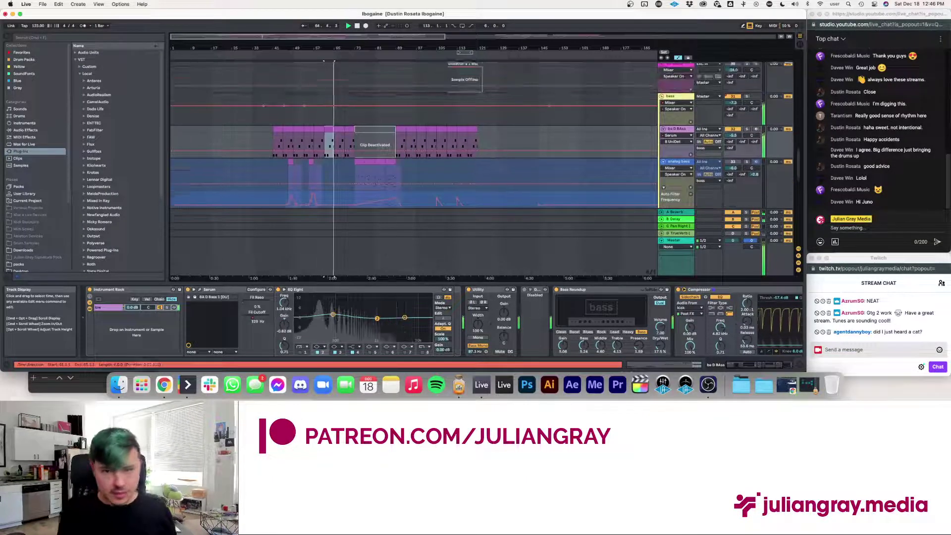
{"action": "left_click", "coordinate": [687, 122]}
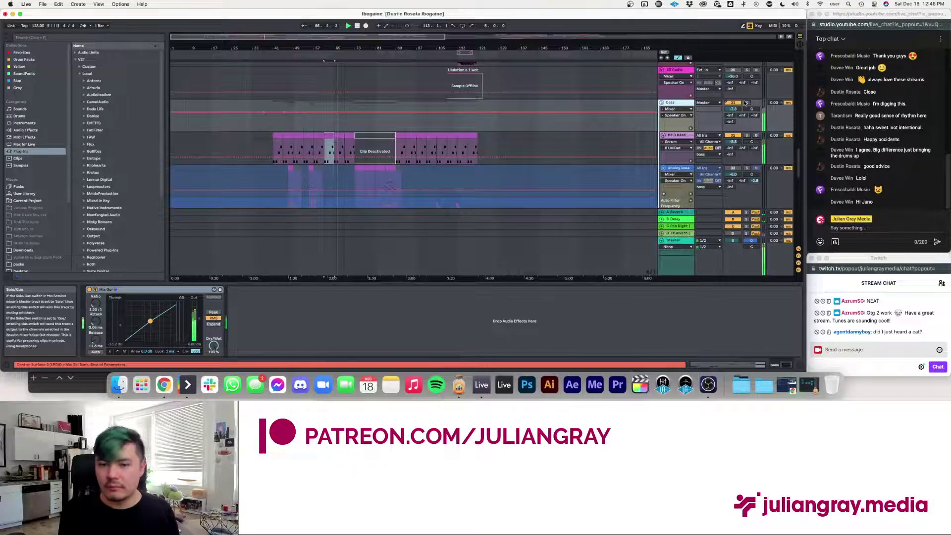
{"action": "key", "text": "minus"}
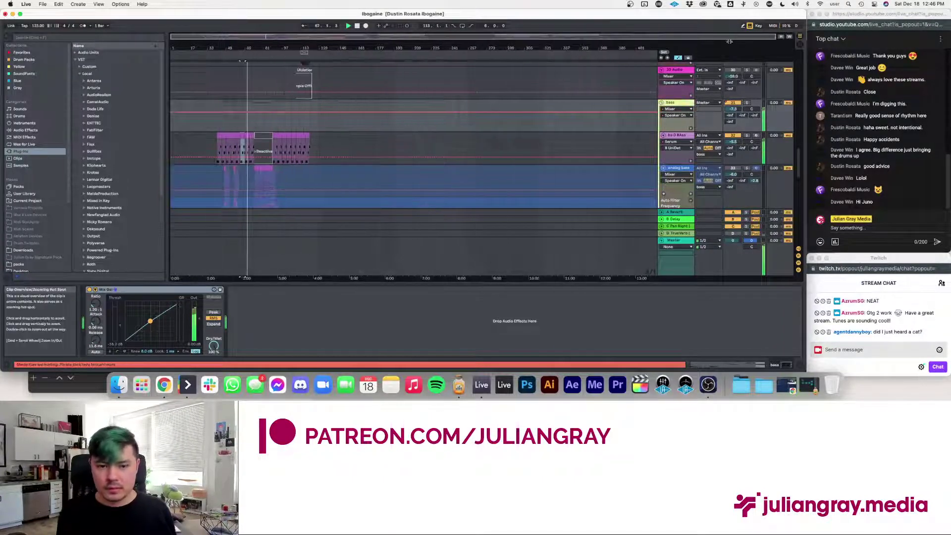
{"action": "left_click_drag", "start_coordinate": [573, 118], "coordinate": [151, 108]}
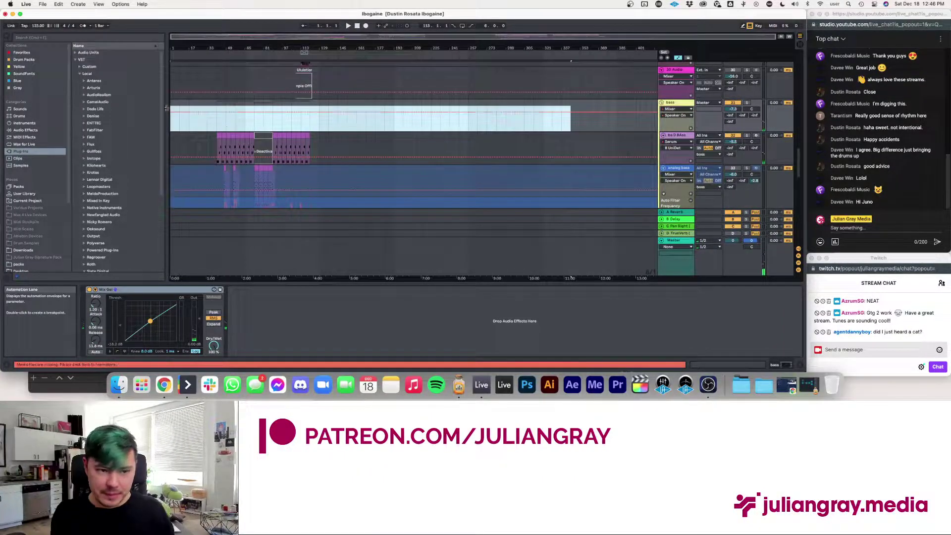
{"action": "left_click", "coordinate": [211, 129]}
- Play the song from bar 41, raise the drums group's volume, and replay from bar 33
{"action": "scroll", "coordinate": [215, 127], "scroll_direction": "down", "scroll_amount": 5}
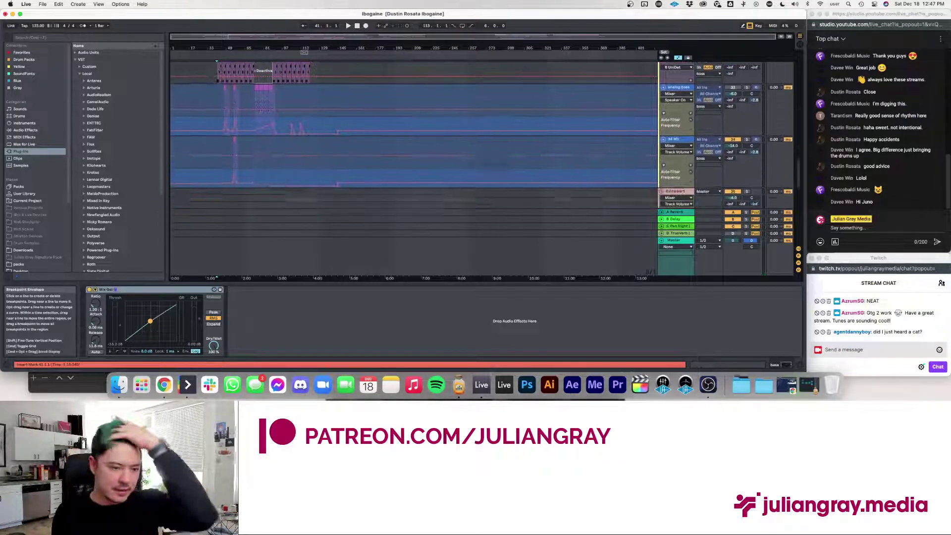
{"action": "scroll", "coordinate": [215, 126], "scroll_direction": "down", "scroll_amount": 5}
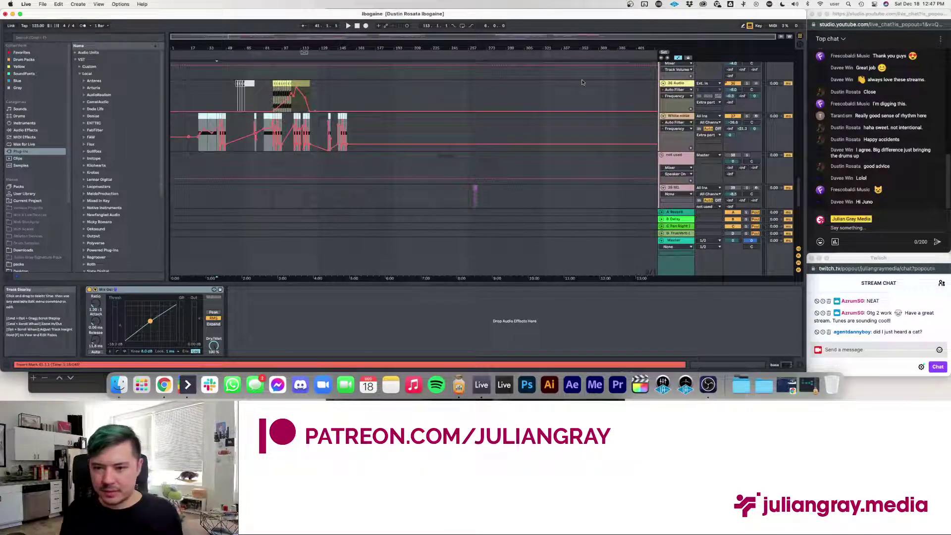
{"action": "scroll", "coordinate": [582, 91], "scroll_direction": "down", "scroll_amount": 5}
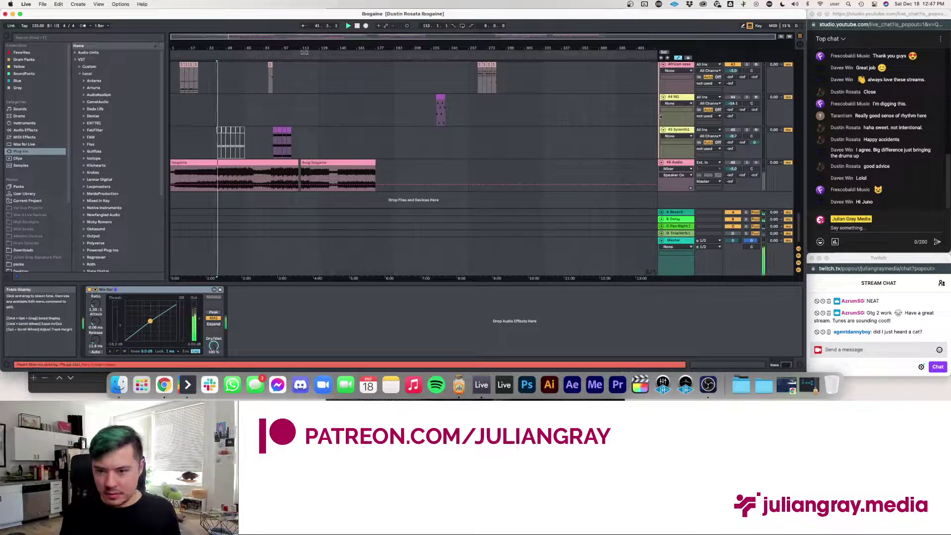
{"action": "scroll", "coordinate": [568, 134], "scroll_direction": "up", "scroll_amount": 15}
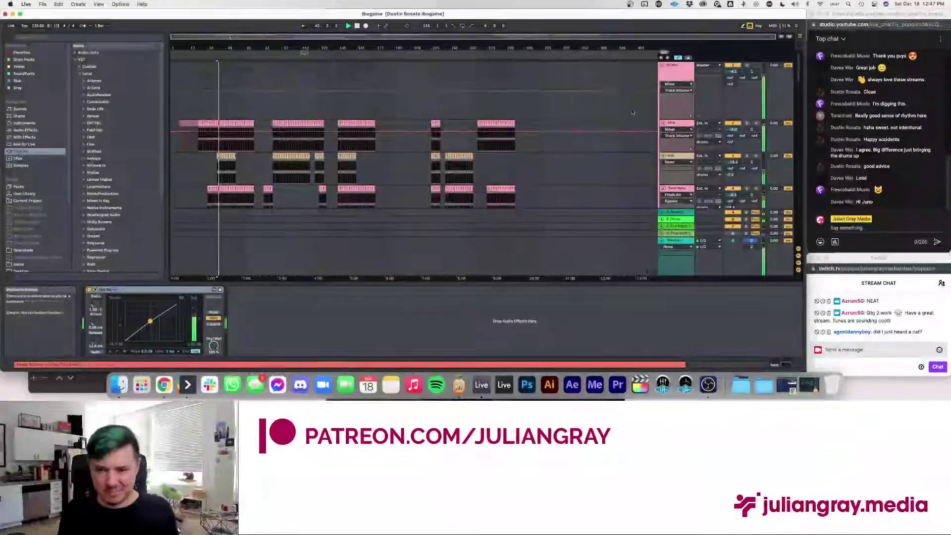
{"action": "left_click", "coordinate": [689, 79]}
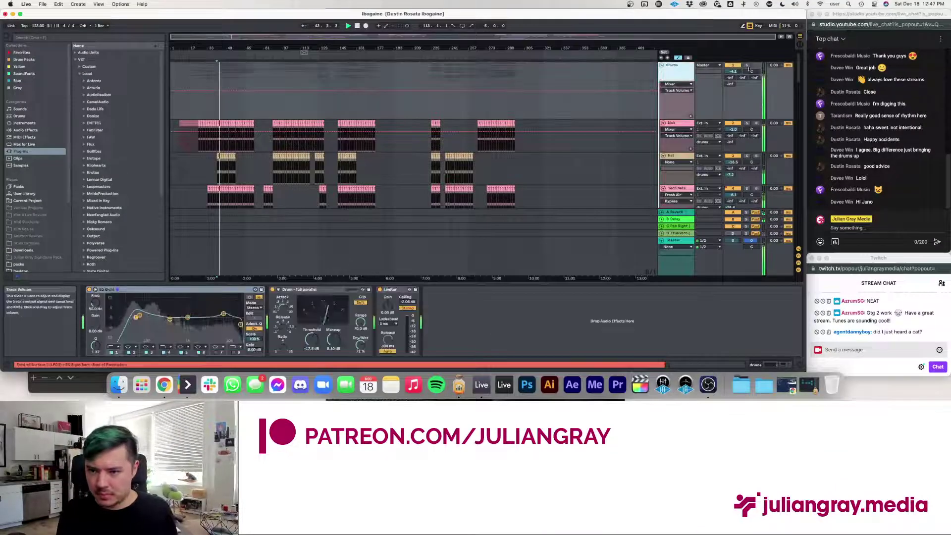
{"action": "key", "text": "space"}
{"action": "left_click", "coordinate": [737, 71]}
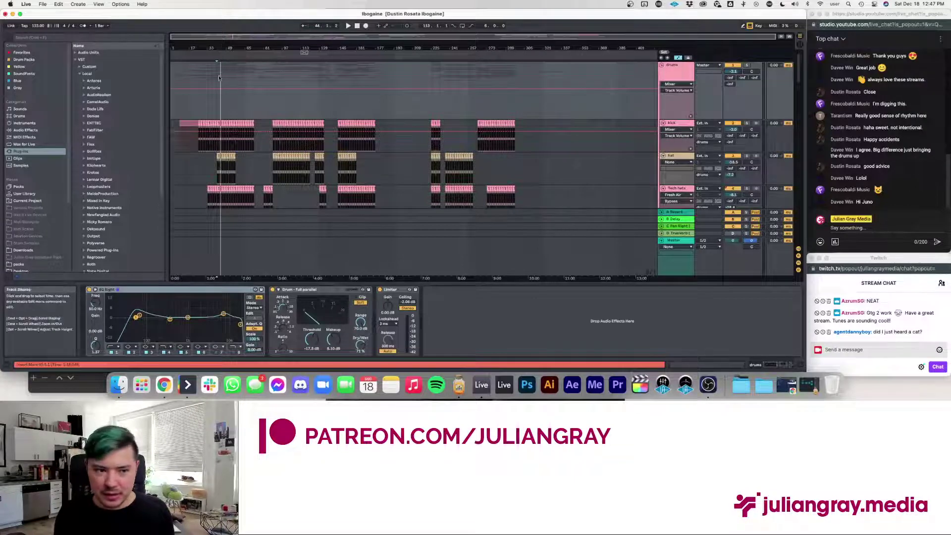
{"action": "key", "text": "space"}
{"action": "scroll", "coordinate": [208, 89], "scroll_direction": "down", "scroll_amount": 5}
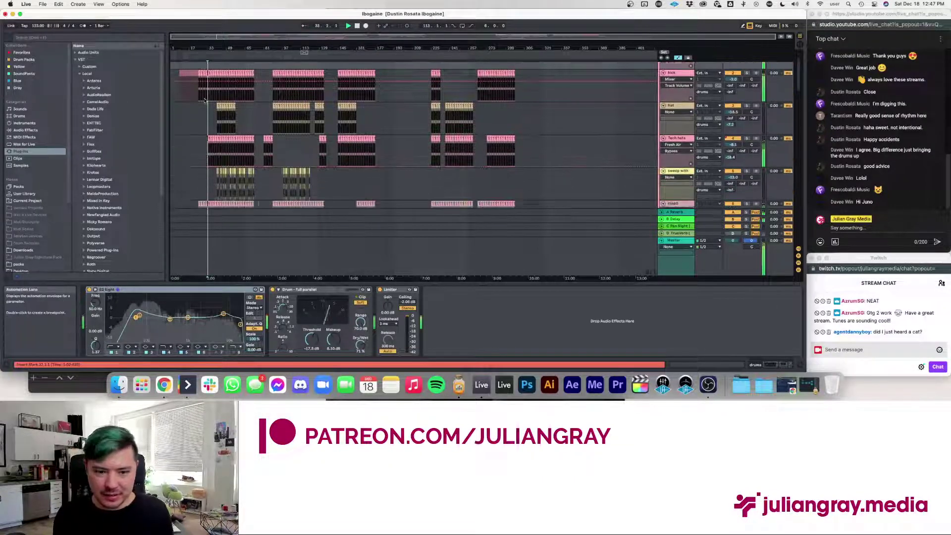
- Solo the m1 percussion track inside the drums group and place it in a group of its own
{"action": "scroll", "coordinate": [207, 99], "scroll_direction": "down", "scroll_amount": 8}
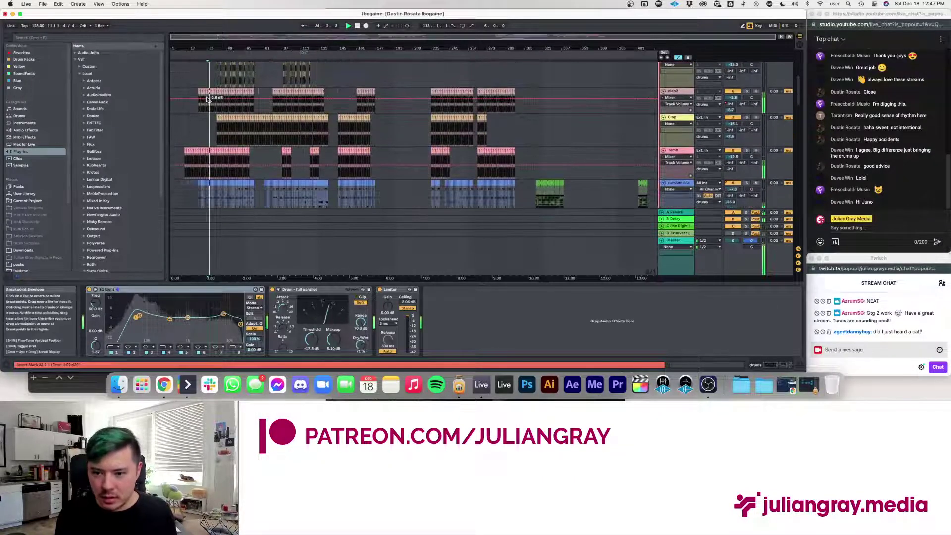
{"action": "scroll", "coordinate": [208, 98], "scroll_direction": "down", "scroll_amount": 5}
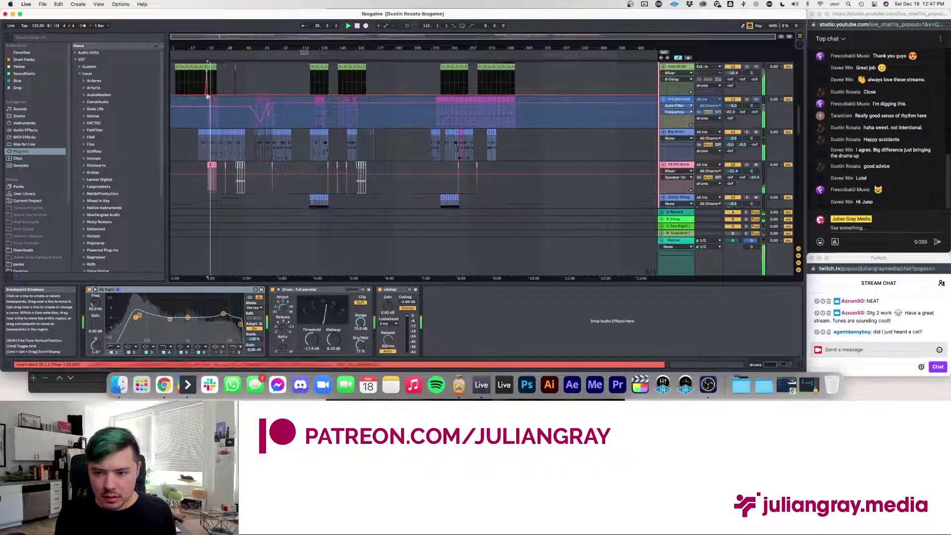
{"action": "scroll", "coordinate": [209, 79], "scroll_direction": "up", "scroll_amount": 3}
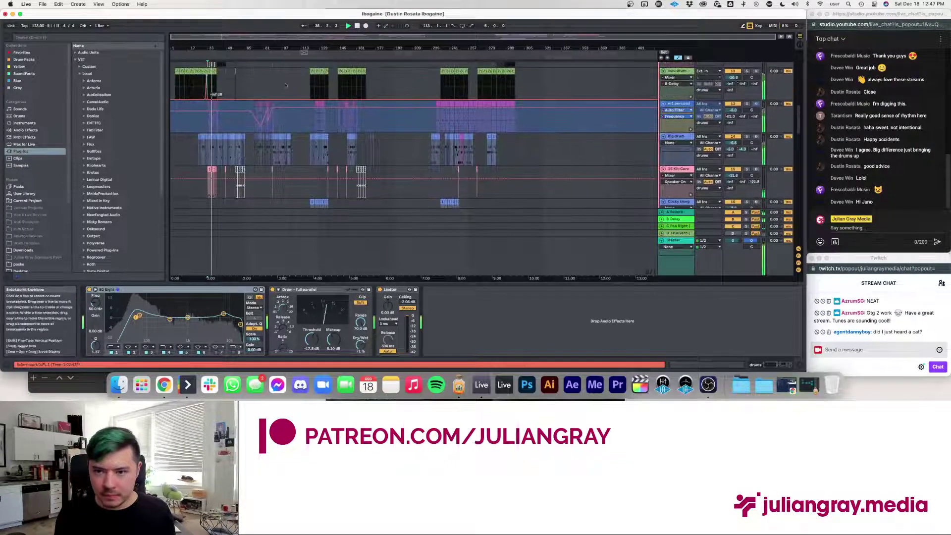
{"action": "left_click", "coordinate": [749, 104]}
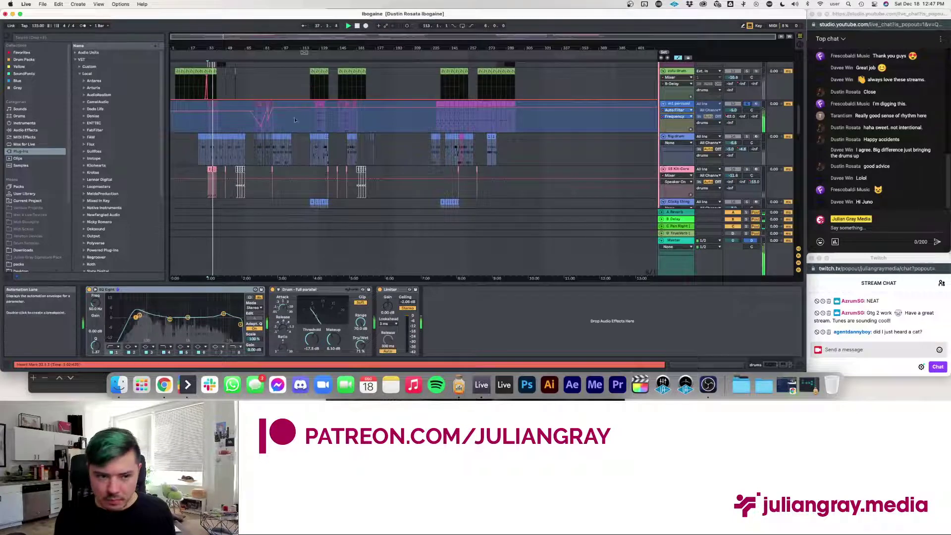
{"action": "left_click", "coordinate": [688, 104]}
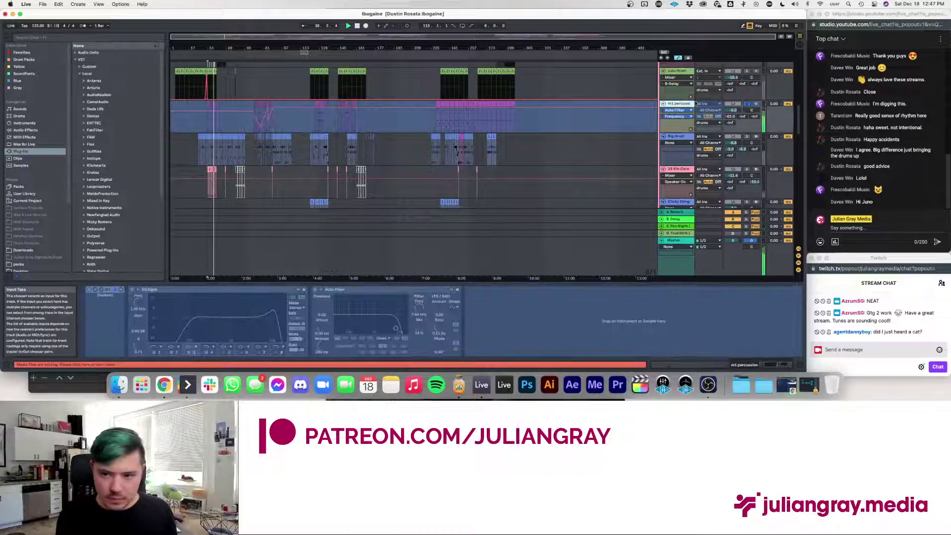
{"action": "right_click", "coordinate": [688, 104]}
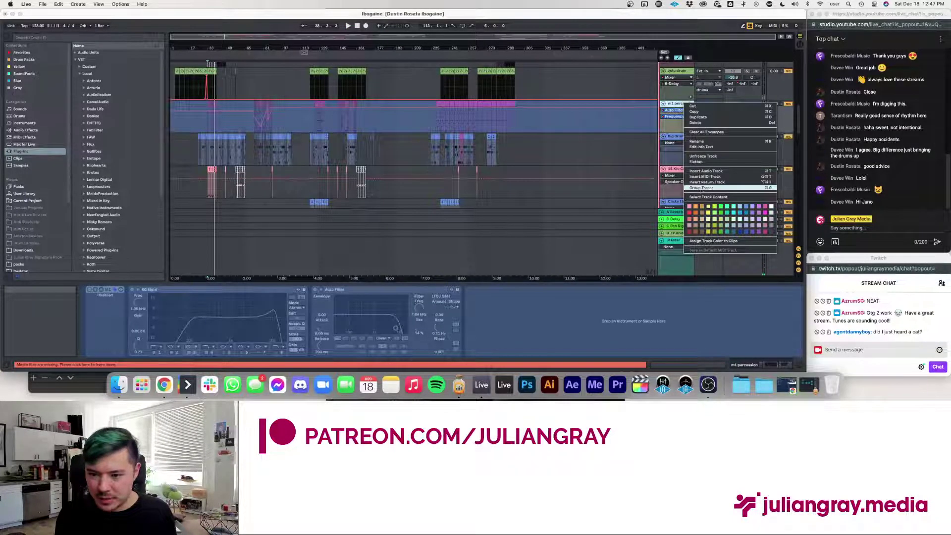
{"action": "left_click", "coordinate": [703, 188]}
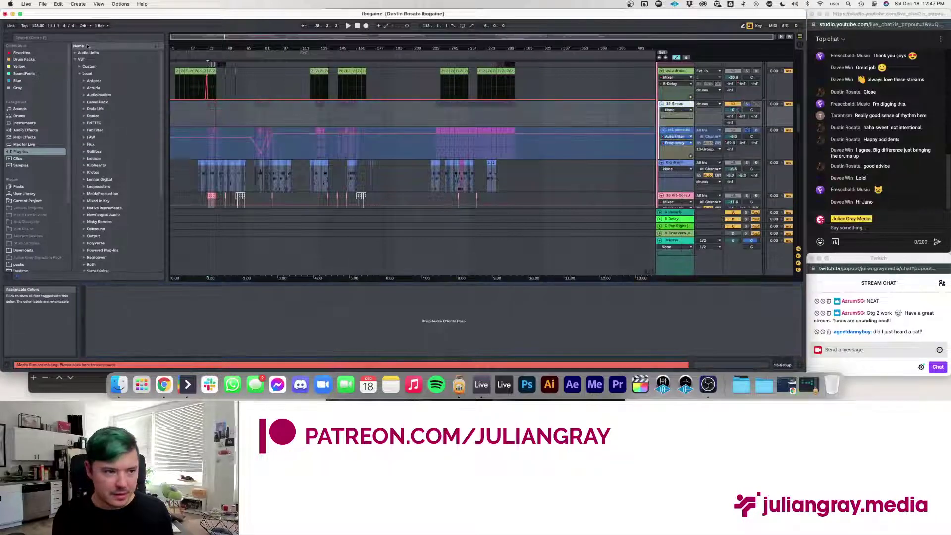
- Add an EQ Eight to the new percussion group, set its first band to a low cut, and check it in playback
{"action": "left_click", "coordinate": [23, 130]}
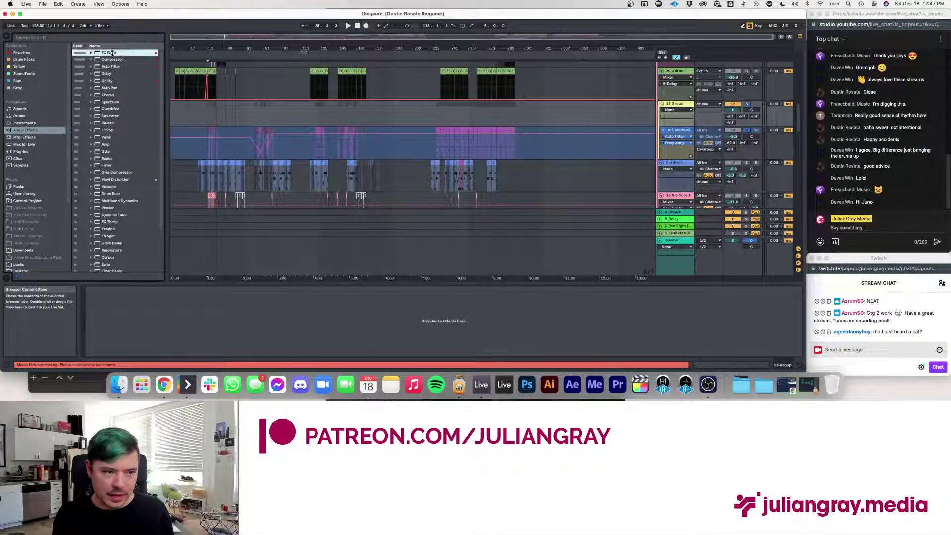
{"action": "left_click_drag", "start_coordinate": [188, 303], "coordinate": [189, 305]}
{"action": "left_click", "coordinate": [110, 347]}
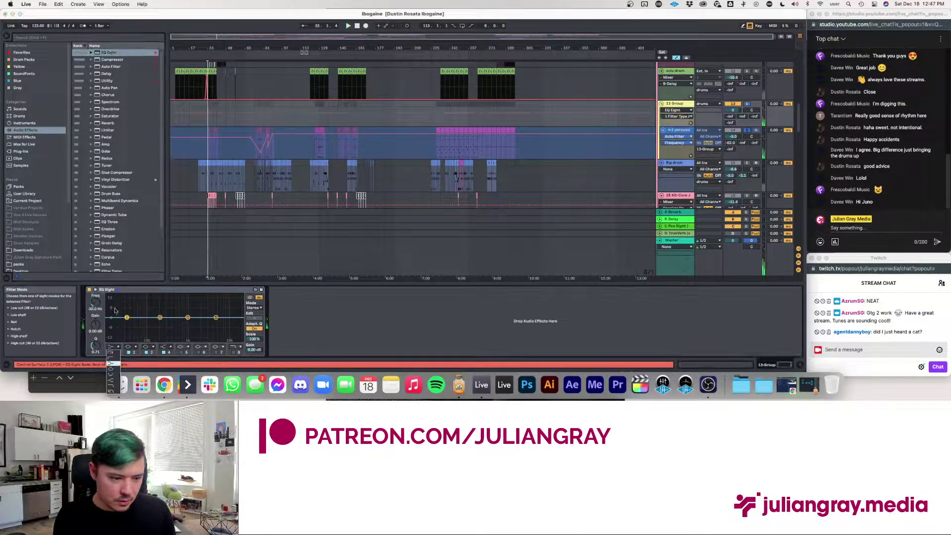
{"action": "left_click", "coordinate": [114, 361]}
{"action": "key", "text": "space"}
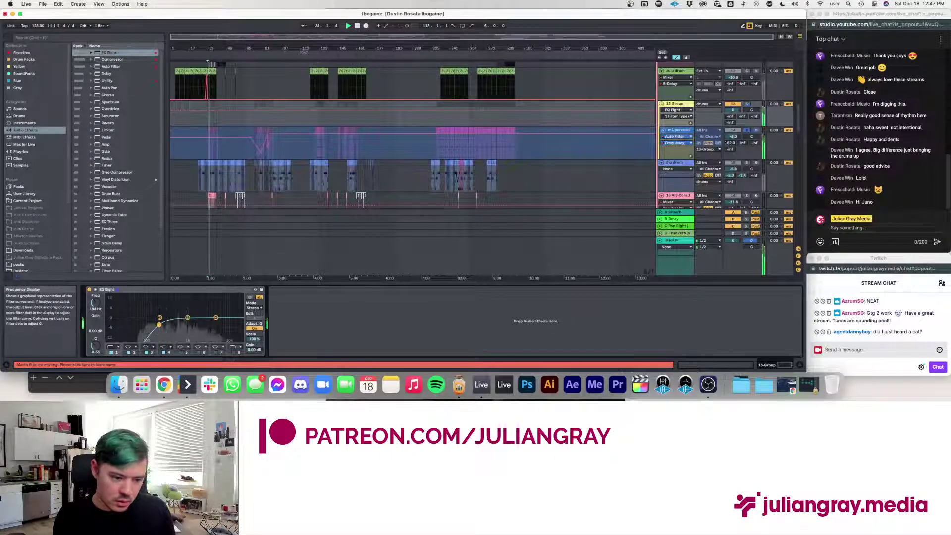
{"action": "key", "text": "space"}
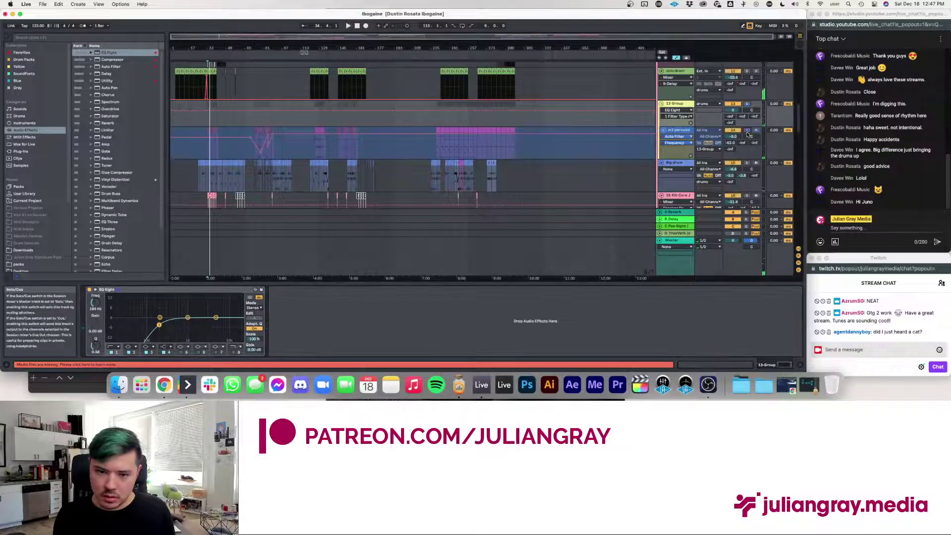
- Play the song from bar 113, solo the Marimba track, raise its volume, and replay it from an earlier bar
{"action": "left_click", "coordinate": [301, 117]}
{"action": "key", "text": "space"}
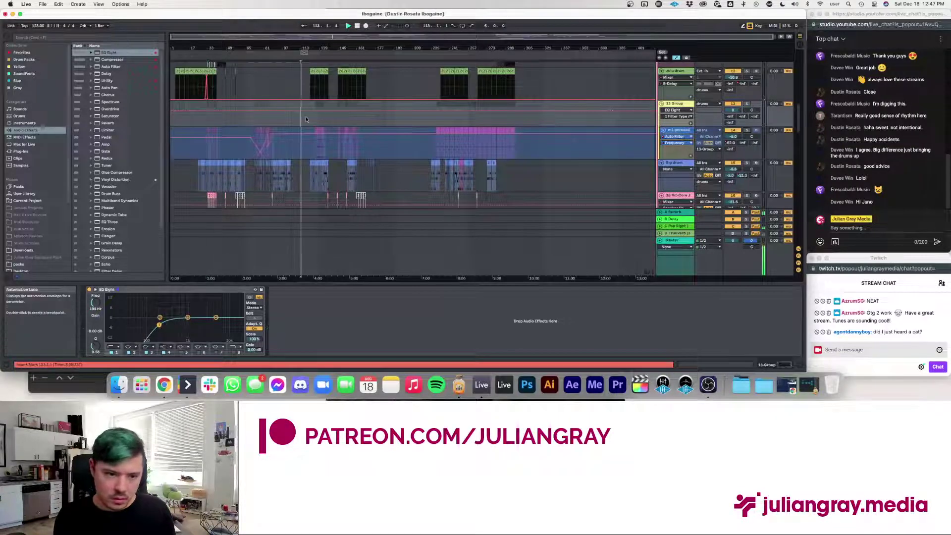
{"action": "scroll", "coordinate": [307, 107], "scroll_direction": "down", "scroll_amount": 10}
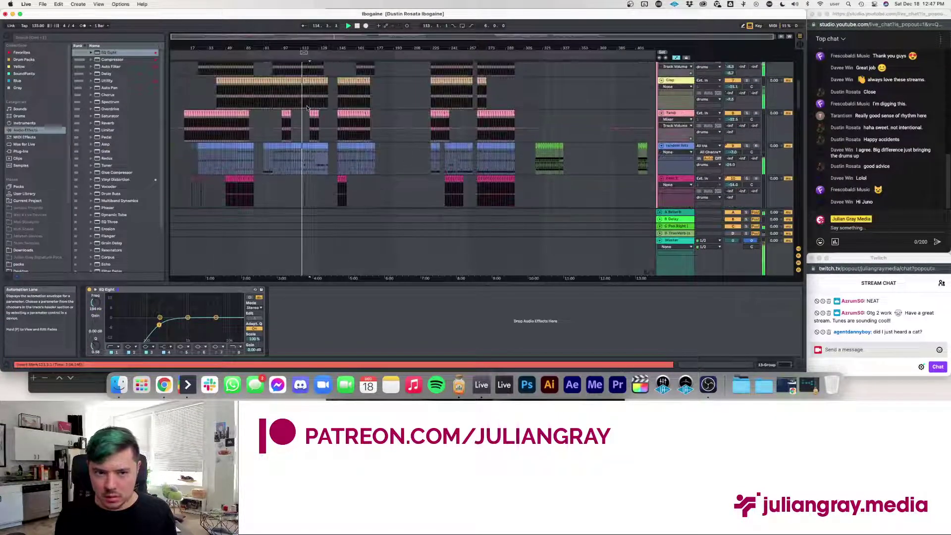
{"action": "left_click", "coordinate": [772, 120]}
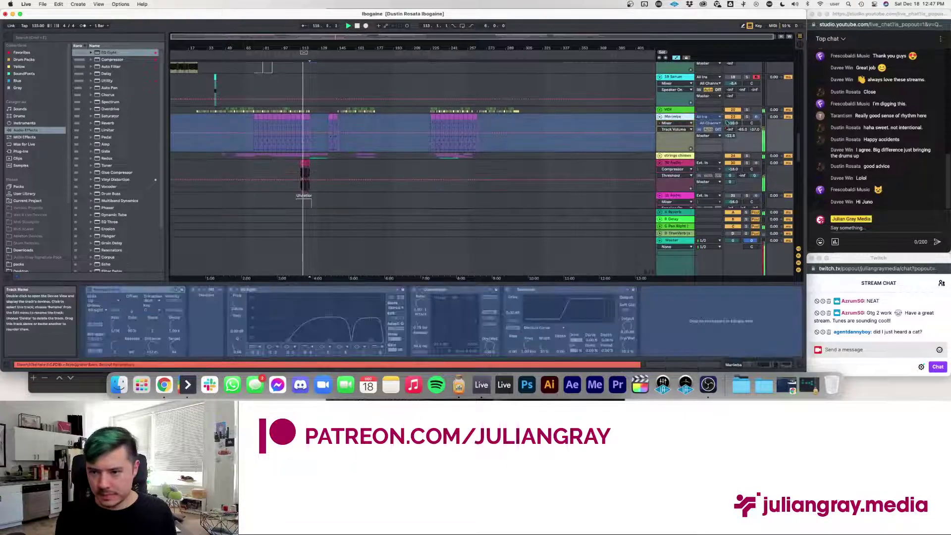
{"action": "left_click_drag", "start_coordinate": [734, 123], "coordinate": [734, 118]}
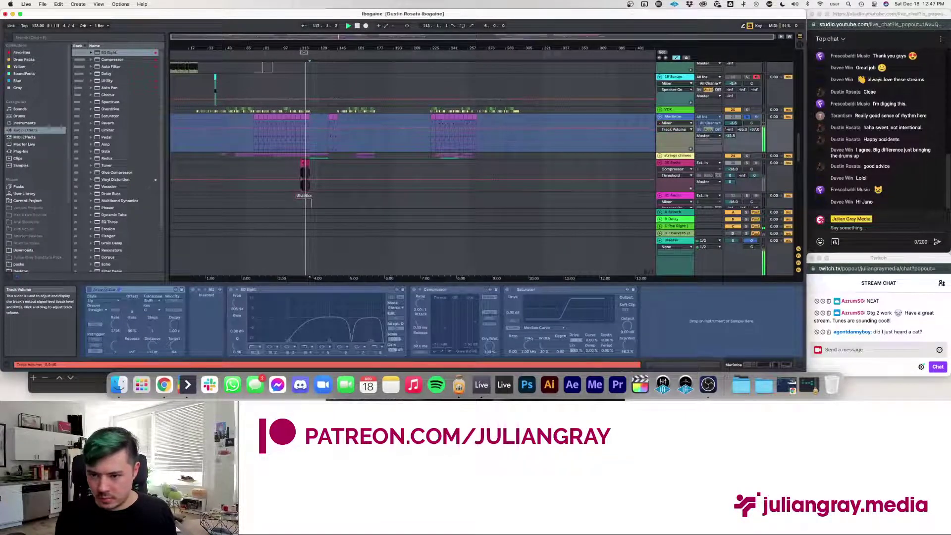
{"action": "key", "text": "space"}
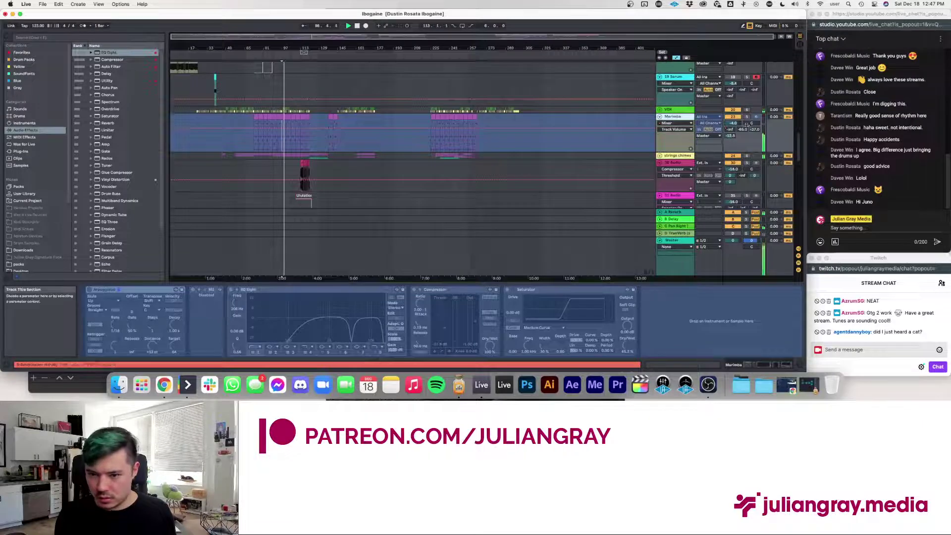
- Unfold and solo the strings chimes group, and reset its volume to 0 dB
{"action": "scroll", "coordinate": [678, 124], "scroll_direction": "down", "scroll_amount": 2}
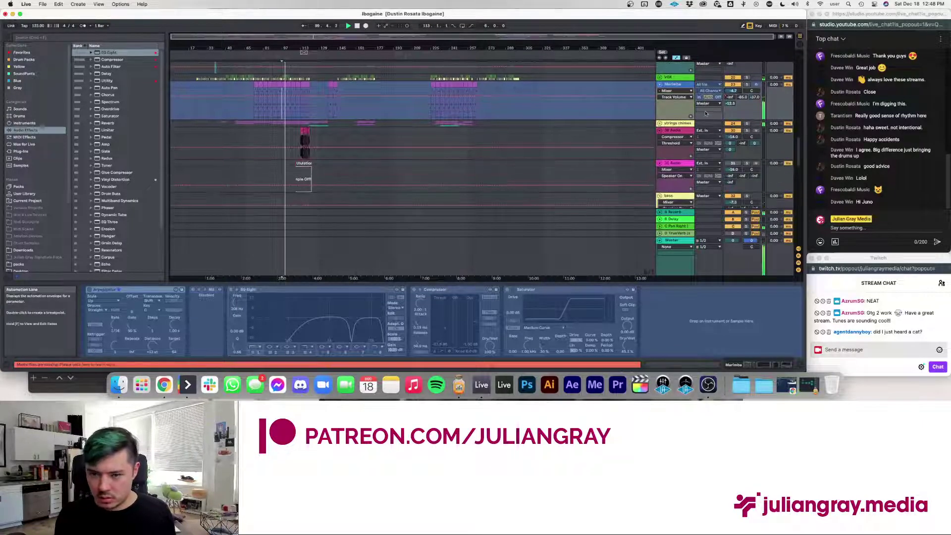
{"action": "left_click", "coordinate": [678, 124]}
{"action": "left_click", "coordinate": [660, 123]}
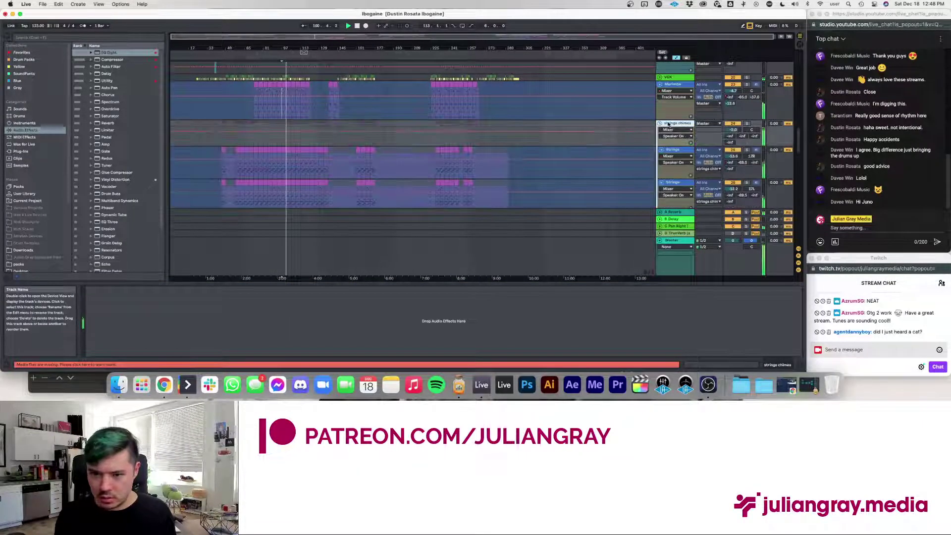
{"action": "scroll", "coordinate": [674, 125], "scroll_direction": "down", "scroll_amount": 2}
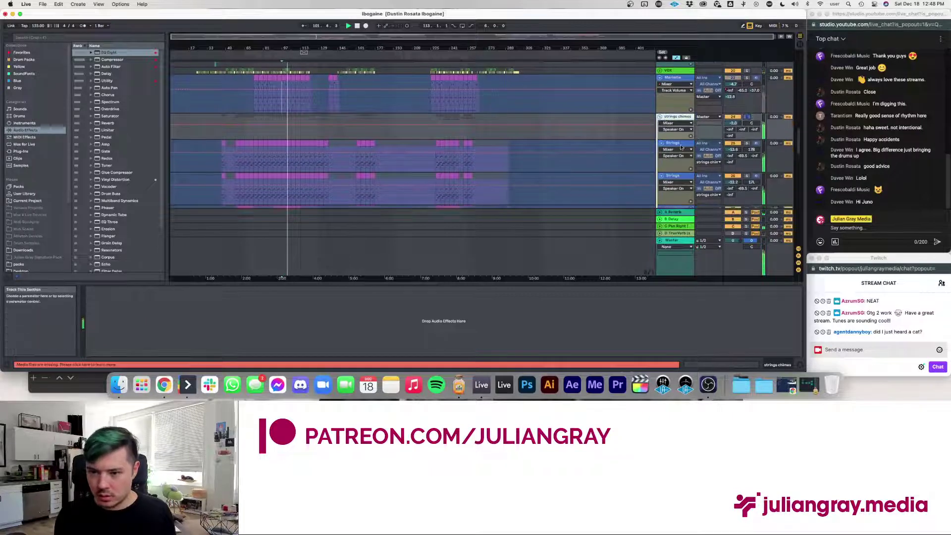
{"action": "scroll", "coordinate": [681, 130], "scroll_direction": "down", "scroll_amount": 1}
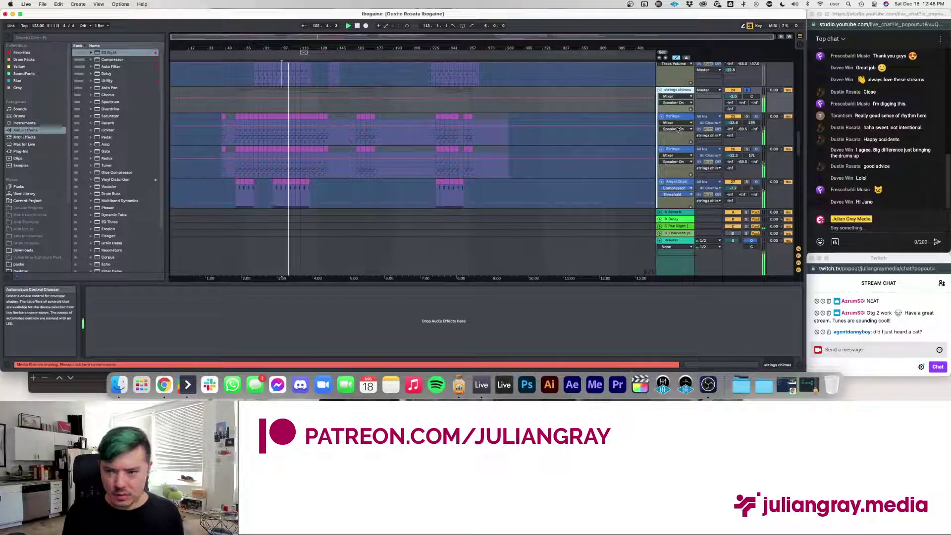
{"action": "double_click", "coordinate": [739, 98]}
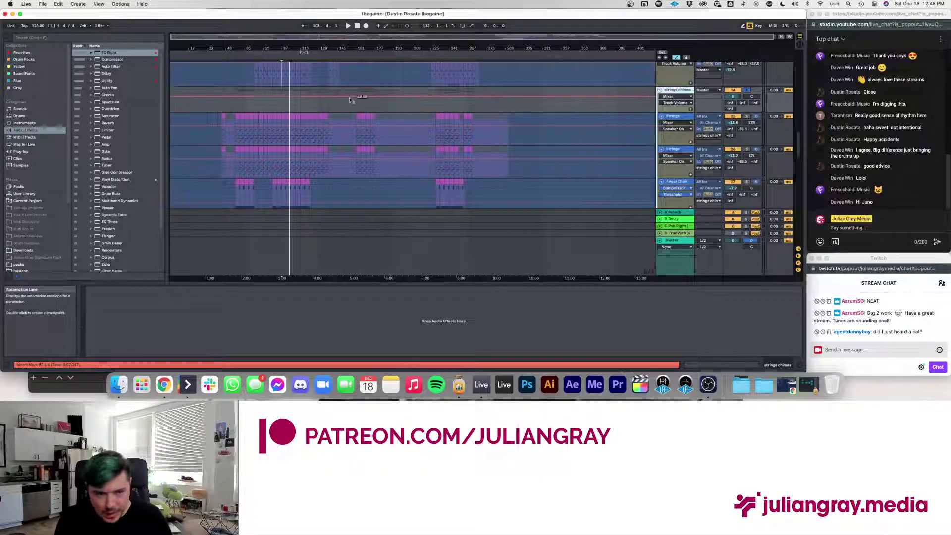
- Play the song from bar 89 without the strings chimes solo and check the strings and Marimba tracks in the mix
{"action": "left_click", "coordinate": [275, 102]}
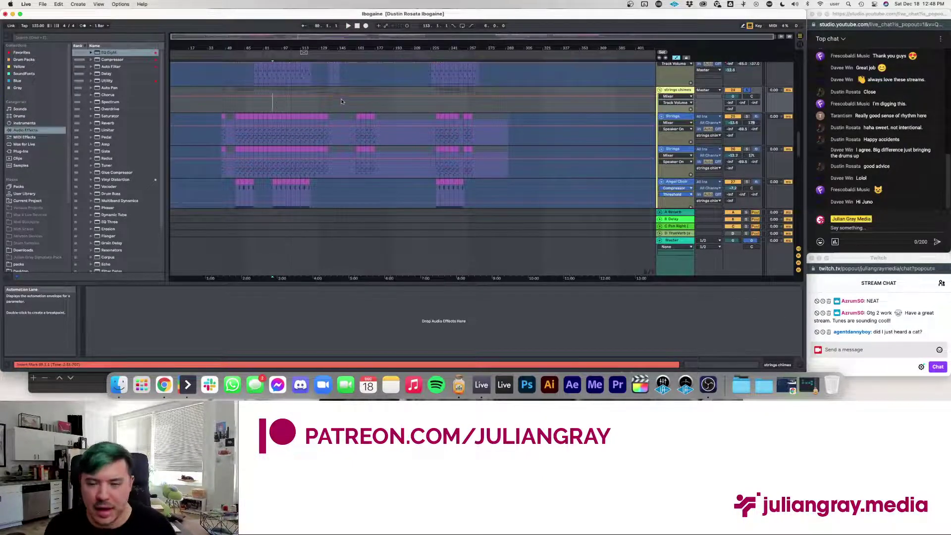
{"action": "scroll", "coordinate": [346, 101], "scroll_direction": "up", "scroll_amount": 1}
{"action": "key", "text": "space"}
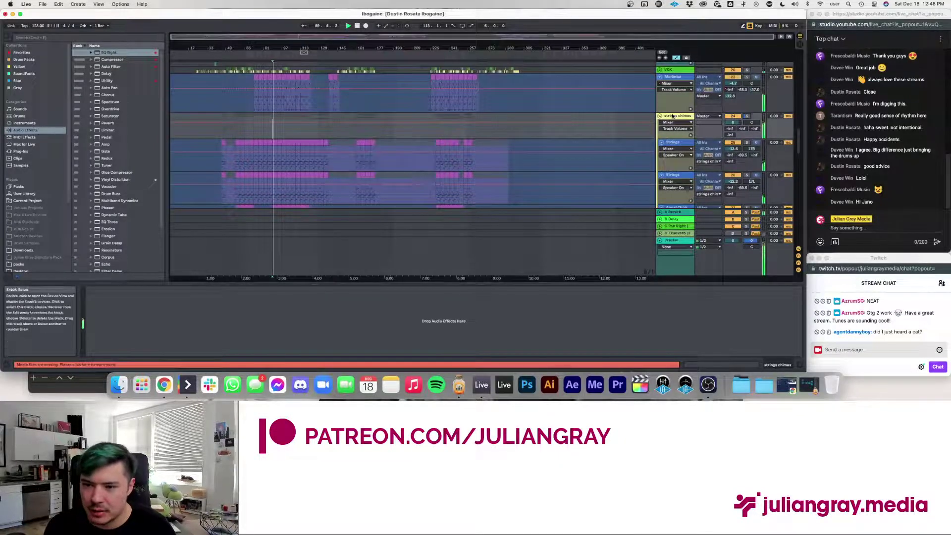
{"action": "scroll", "coordinate": [372, 113], "scroll_direction": "down", "scroll_amount": 5}
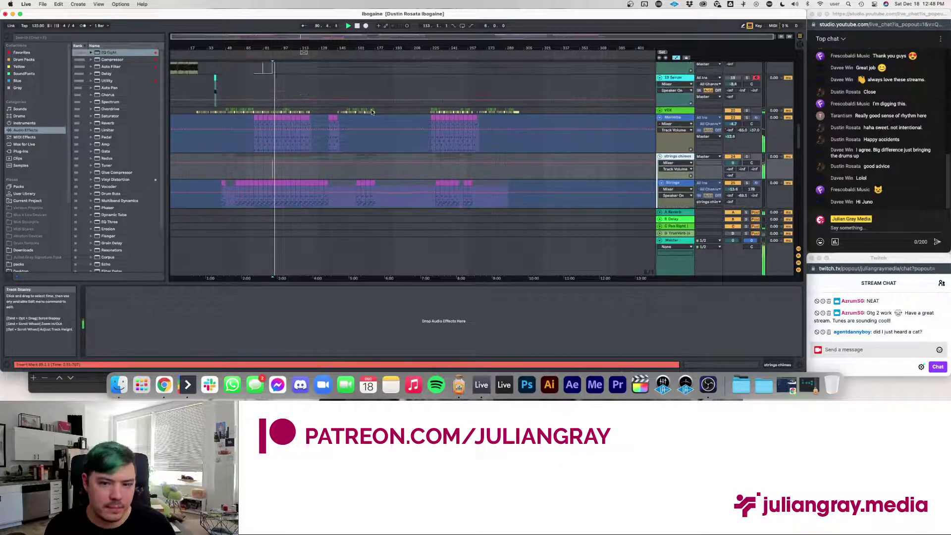
{"action": "scroll", "coordinate": [372, 113], "scroll_direction": "up", "scroll_amount": 5}
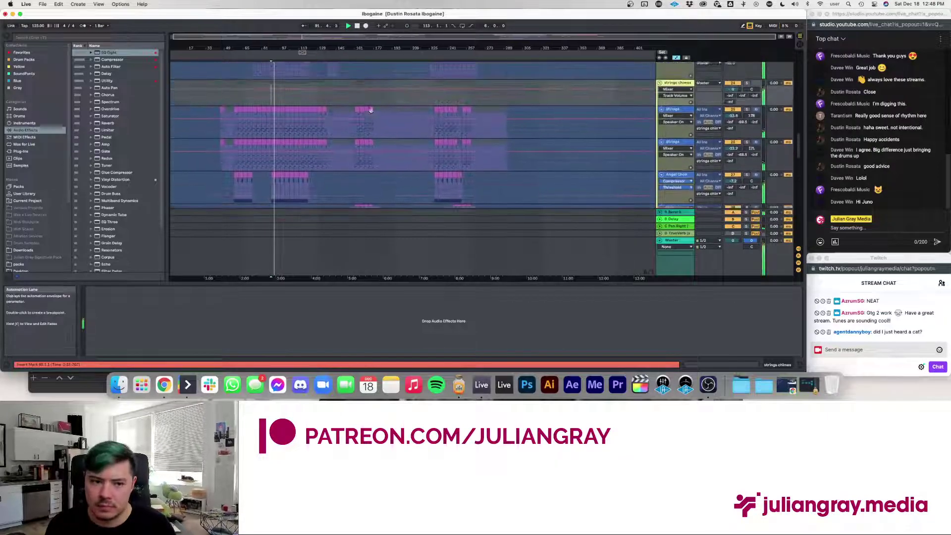
{"action": "scroll", "coordinate": [620, 168], "scroll_direction": "down", "scroll_amount": 5}
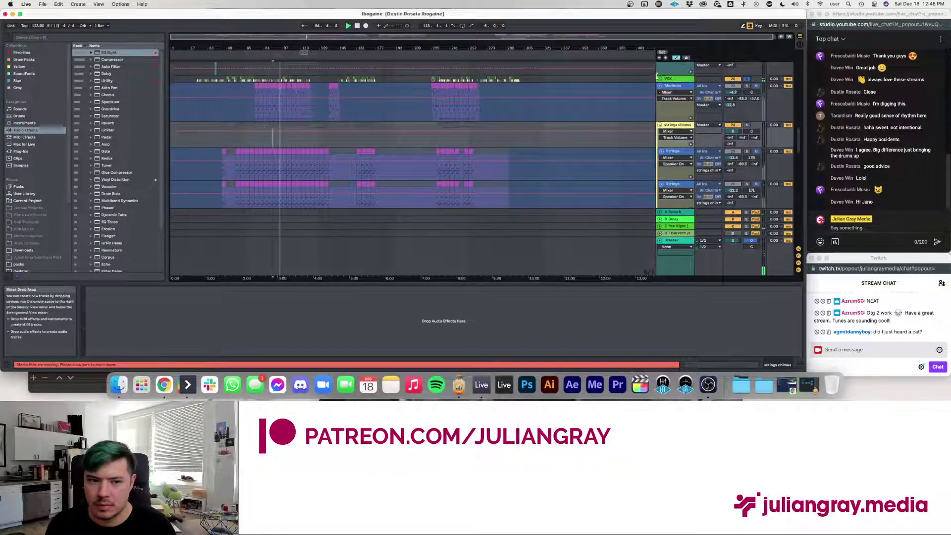
{"action": "scroll", "coordinate": [657, 75], "scroll_direction": "up", "scroll_amount": 1}
- Replay from bar 89 and audition the blue percussion track below Tamb in the drums group on its own
{"action": "scroll", "coordinate": [658, 75], "scroll_direction": "up", "scroll_amount": 5}
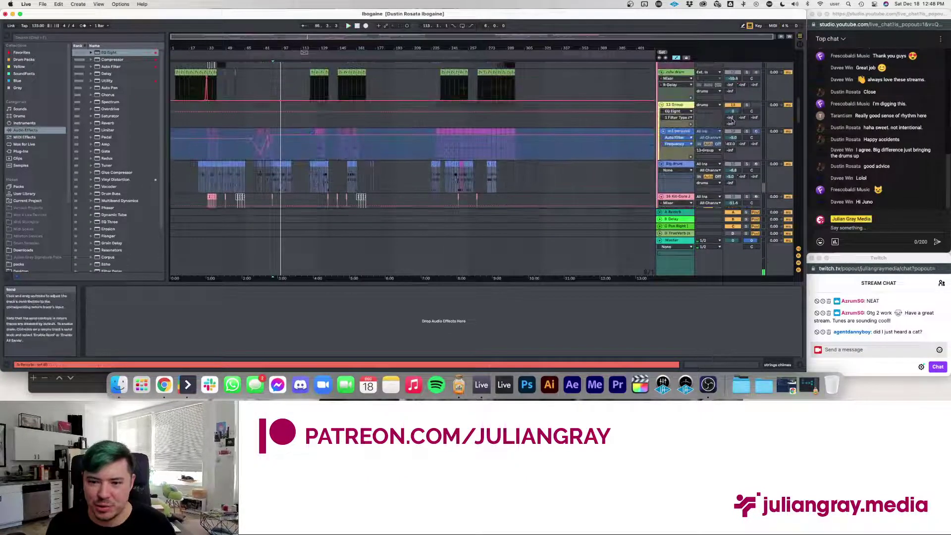
{"action": "scroll", "coordinate": [733, 149], "scroll_direction": "up", "scroll_amount": 5}
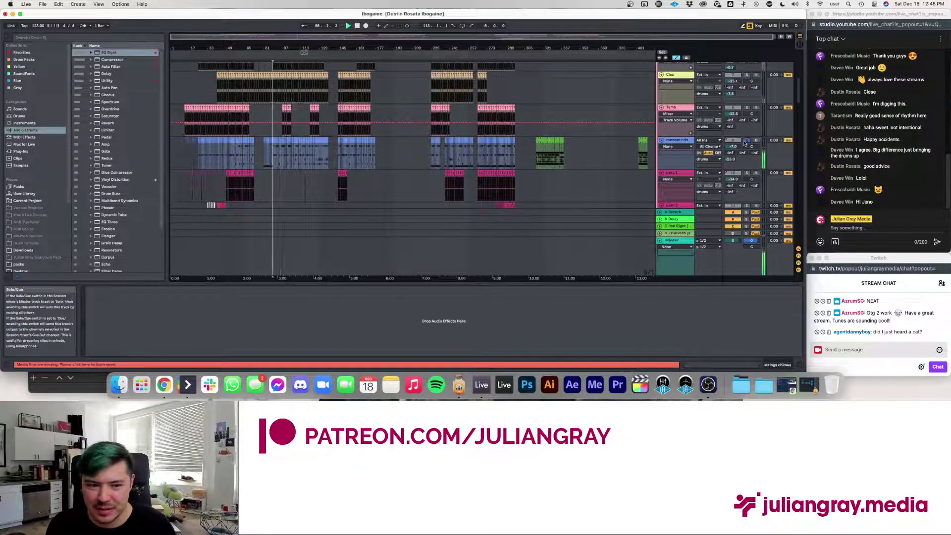
{"action": "scroll", "coordinate": [744, 143], "scroll_direction": "up", "scroll_amount": 4}
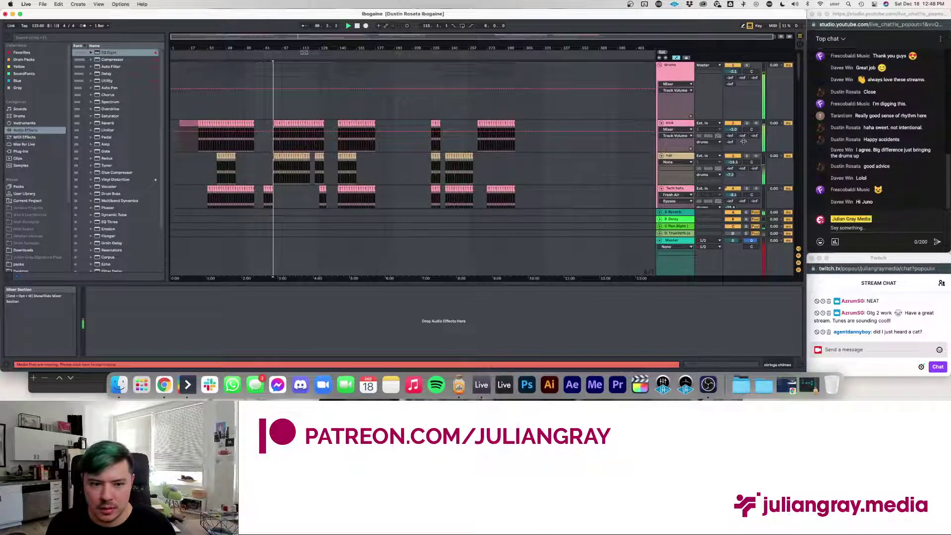
{"action": "scroll", "coordinate": [744, 142], "scroll_direction": "down", "scroll_amount": 3}
{"action": "scroll", "coordinate": [745, 142], "scroll_direction": "down", "scroll_amount": 10}
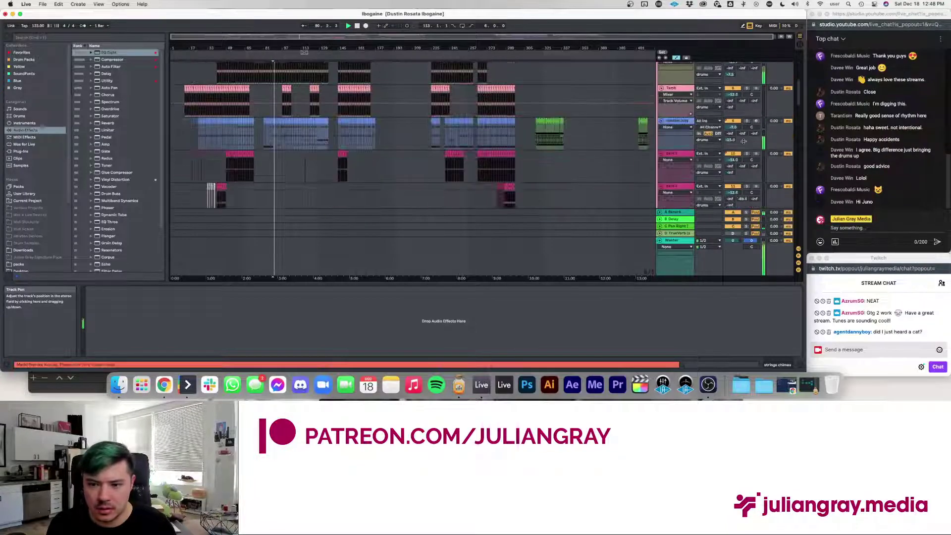
- Audition the 46 Sylenth1 and white noise tracks in solo, and show the devices of 37 Audio
{"action": "scroll", "coordinate": [744, 143], "scroll_direction": "down", "scroll_amount": 6}
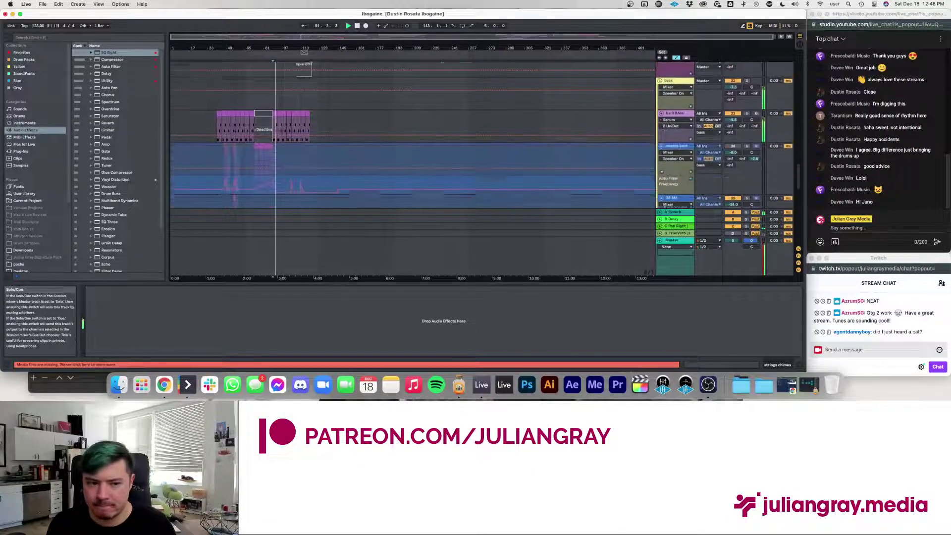
{"action": "scroll", "coordinate": [744, 143], "scroll_direction": "down", "scroll_amount": 3}
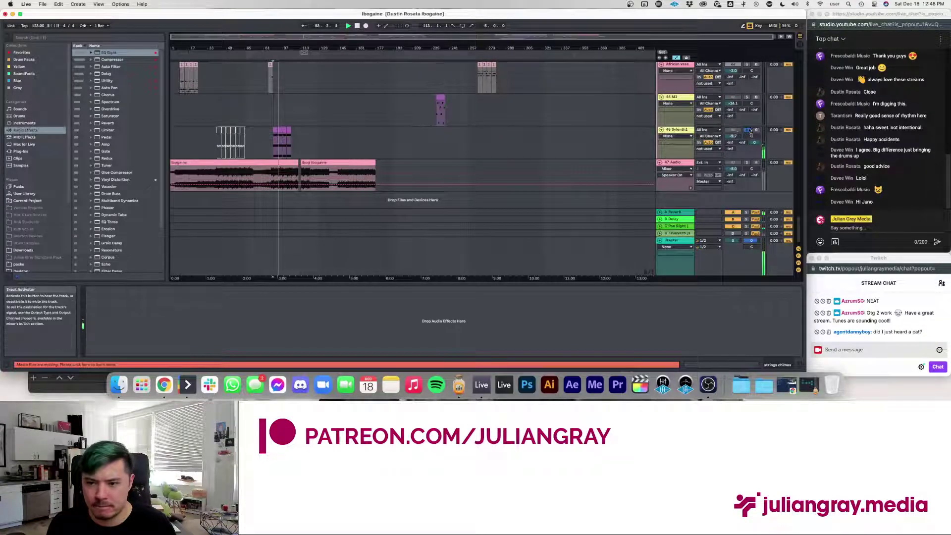
{"action": "scroll", "coordinate": [747, 137], "scroll_direction": "up", "scroll_amount": 3}
{"action": "scroll", "coordinate": [749, 130], "scroll_direction": "up", "scroll_amount": 5}
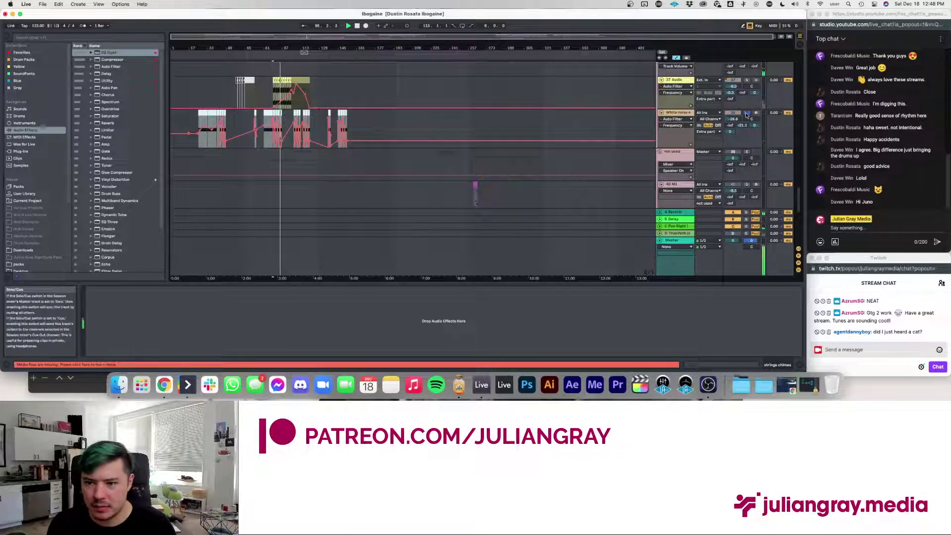
{"action": "scroll", "coordinate": [746, 114], "scroll_direction": "up", "scroll_amount": 3}
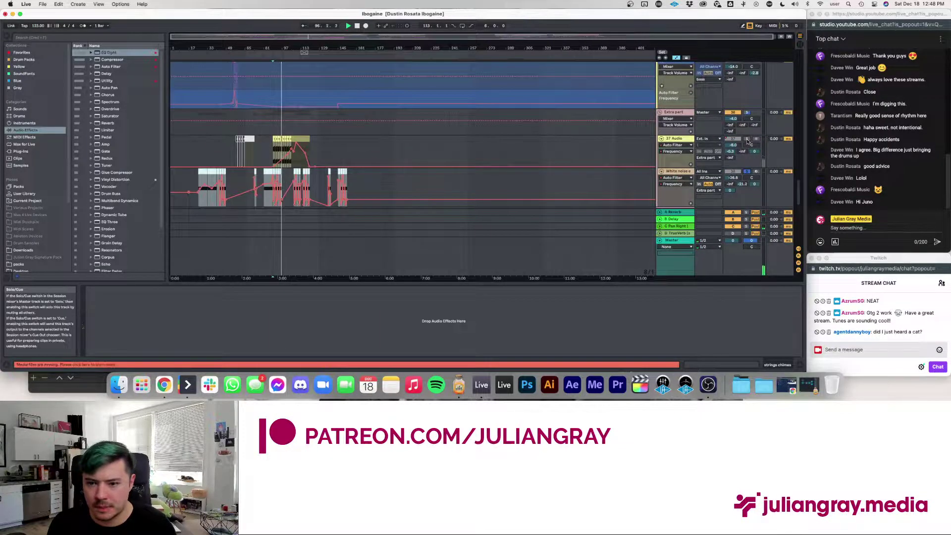
{"action": "left_click", "coordinate": [678, 139]}
{"action": "scroll", "coordinate": [680, 143], "scroll_direction": "up", "scroll_amount": 4}
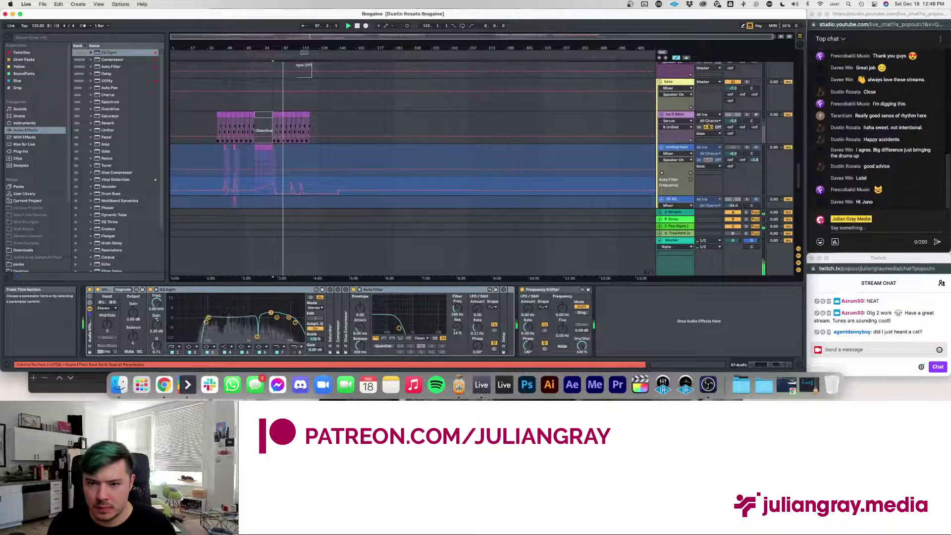
- Lower the Angel Choir track's volume in the strings chimes group while playing the song from bar 89
{"action": "scroll", "coordinate": [744, 118], "scroll_direction": "up", "scroll_amount": 4}
{"action": "scroll", "coordinate": [745, 117], "scroll_direction": "up", "scroll_amount": 3}
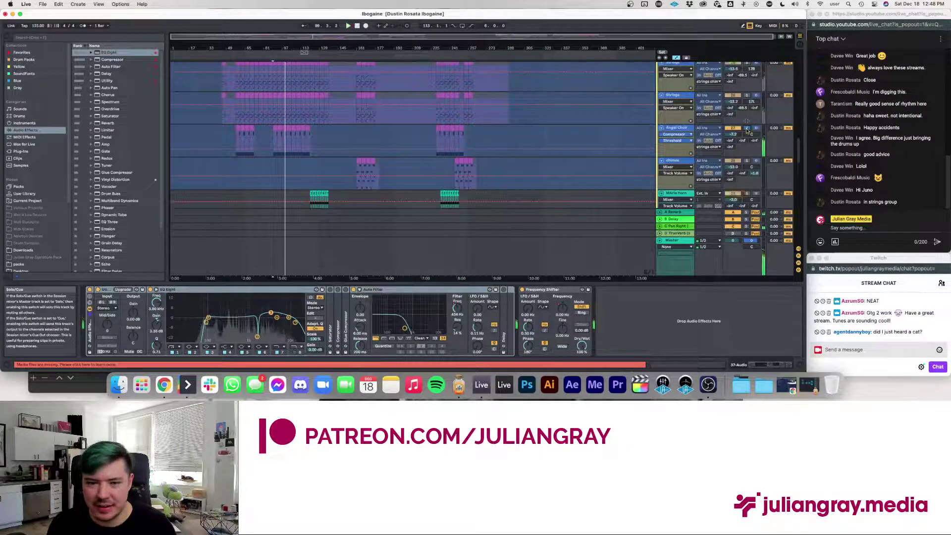
{"action": "scroll", "coordinate": [747, 130], "scroll_direction": "up", "scroll_amount": 1}
{"action": "left_click", "coordinate": [685, 149]}
{"action": "key", "text": "space"}
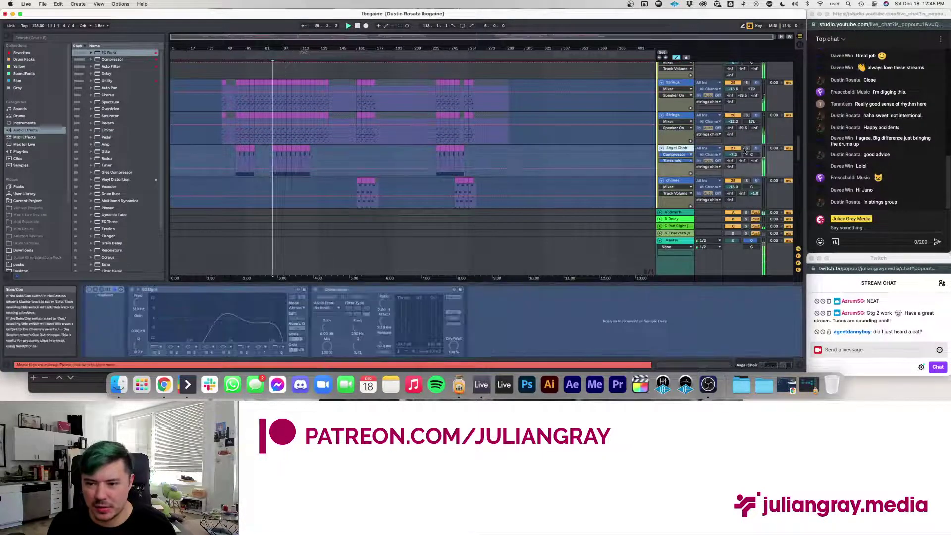
{"action": "left_click_drag", "start_coordinate": [733, 154], "coordinate": [733, 165]}
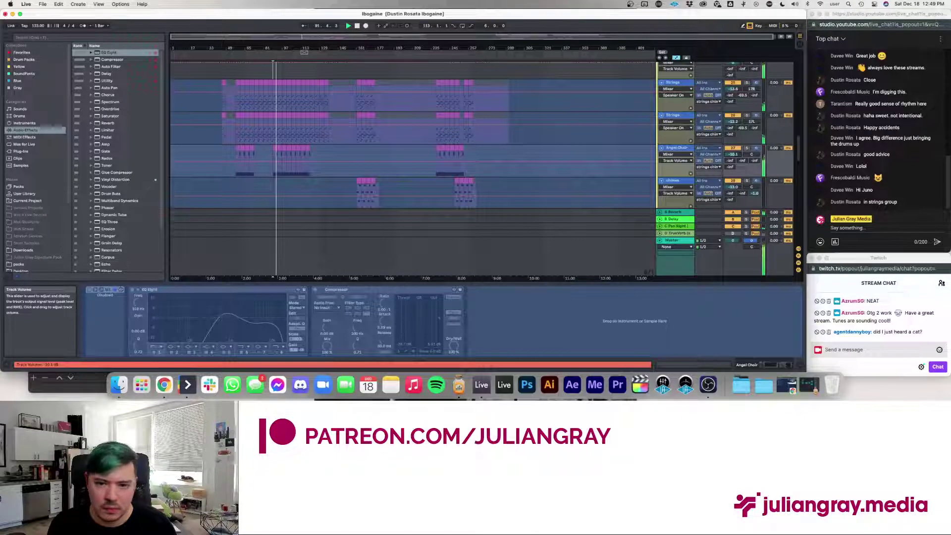
{"action": "left_click_drag", "start_coordinate": [733, 154], "coordinate": [733, 153]}
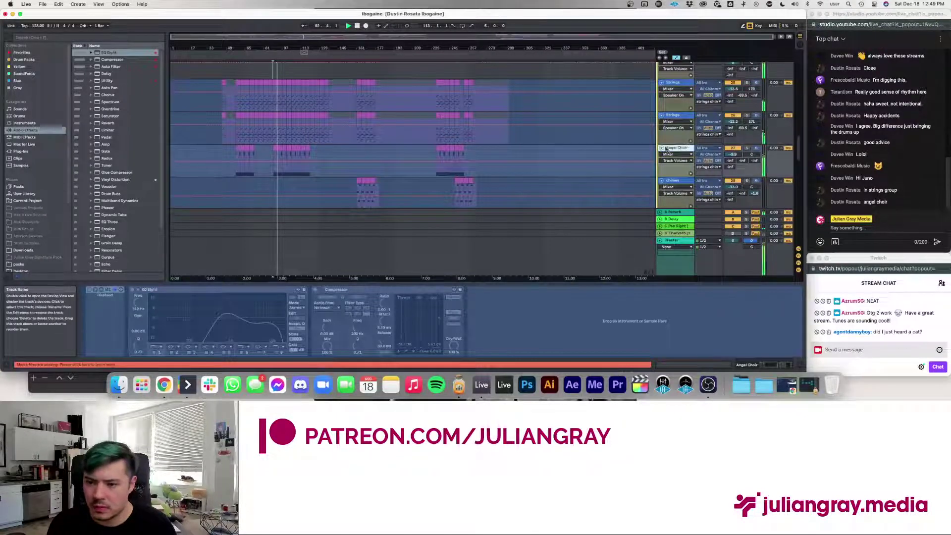
{"action": "scroll", "coordinate": [498, 150], "scroll_direction": "up", "scroll_amount": 2}
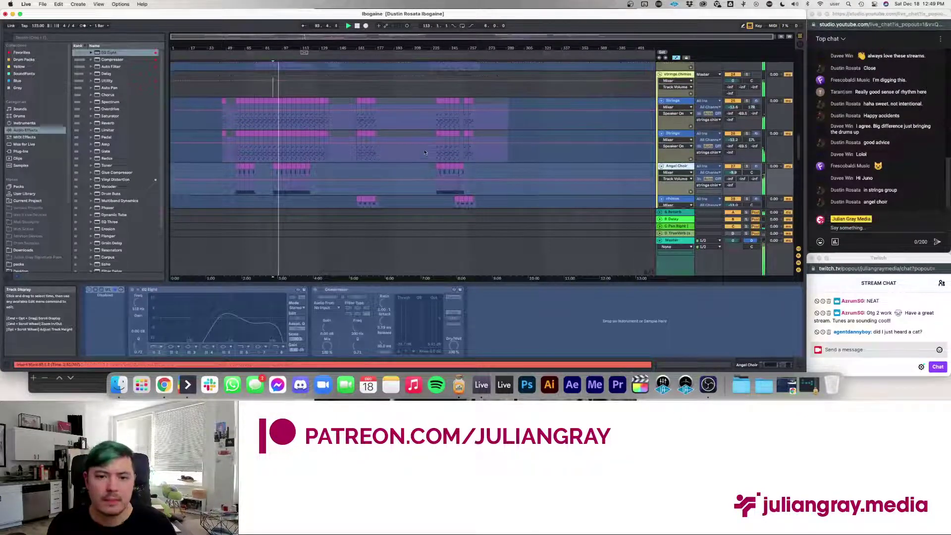
{"action": "left_click", "coordinate": [667, 242]}
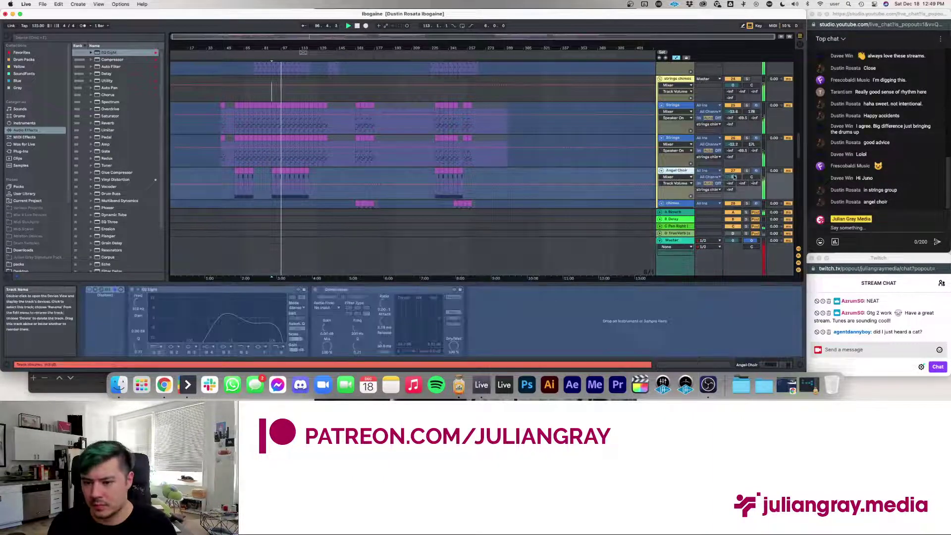
{"action": "left_click", "coordinate": [733, 176]}
- Examine the remaining tracks from the bass and 37 Audio to the drums and strings groups for other elements needing attention
{"action": "scroll", "coordinate": [632, 162], "scroll_direction": "down", "scroll_amount": 3}
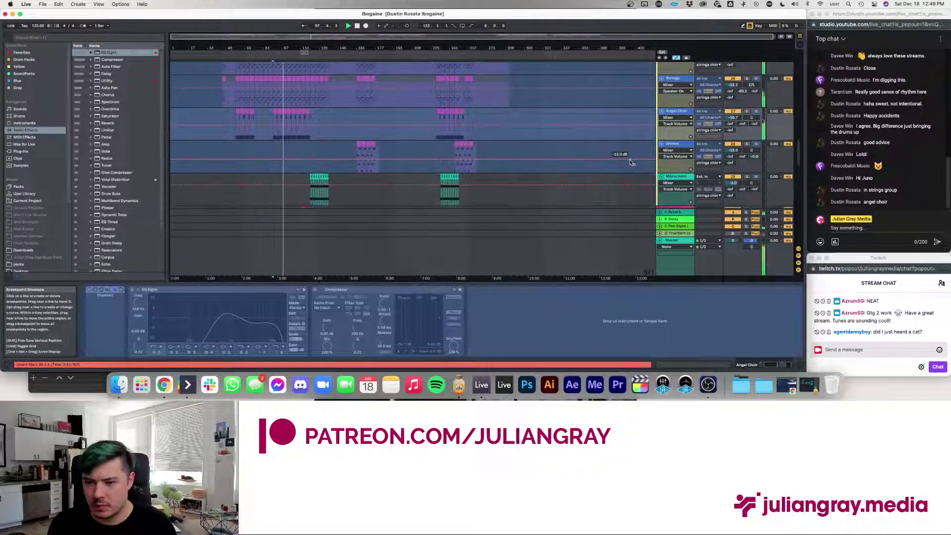
{"action": "scroll", "coordinate": [632, 163], "scroll_direction": "down", "scroll_amount": 10}
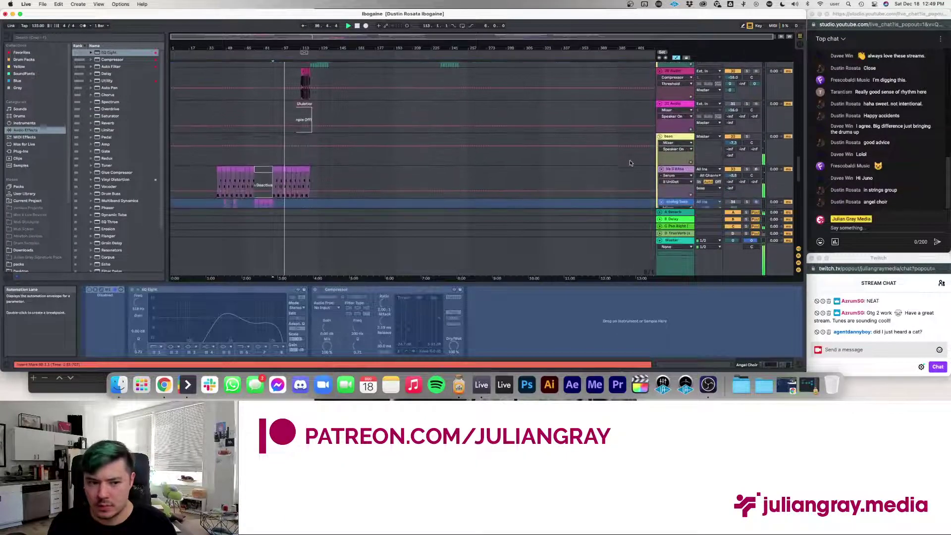
{"action": "scroll", "coordinate": [630, 163], "scroll_direction": "down", "scroll_amount": 10}
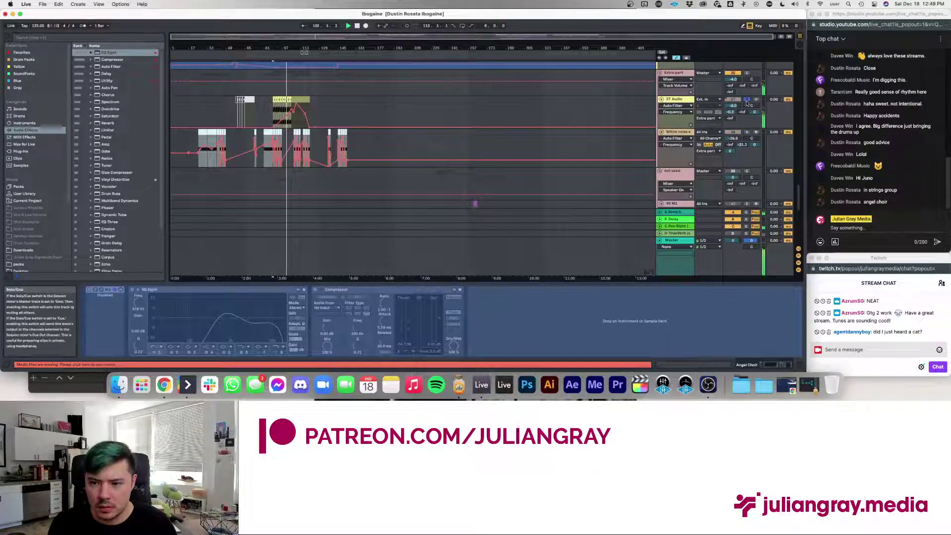
{"action": "scroll", "coordinate": [586, 119], "scroll_direction": "up", "scroll_amount": 15}
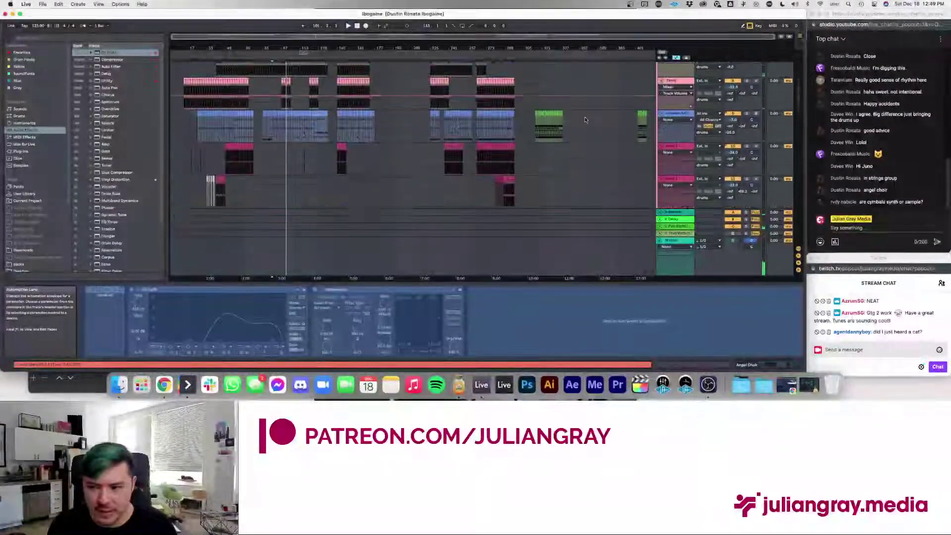
{"action": "scroll", "coordinate": [586, 120], "scroll_direction": "up", "scroll_amount": 5}
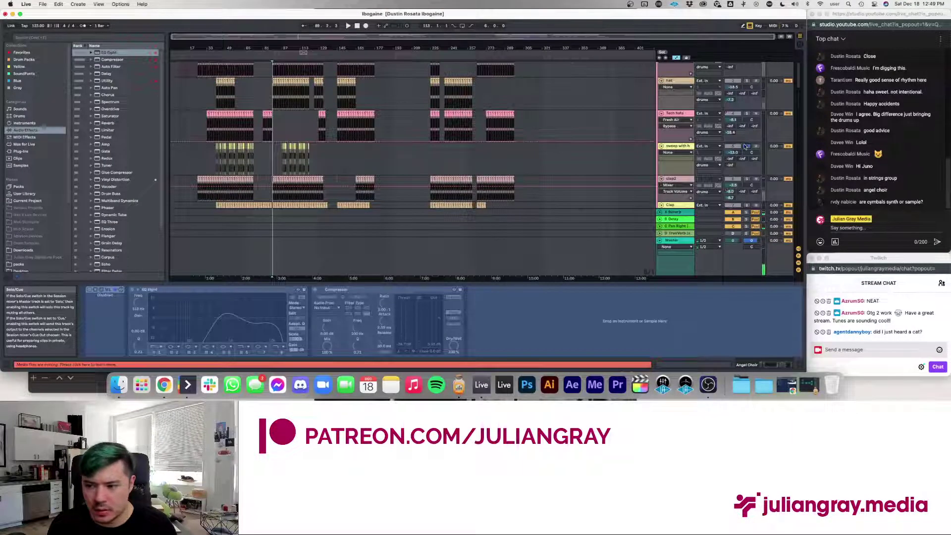
{"action": "scroll", "coordinate": [601, 141], "scroll_direction": "down", "scroll_amount": 10}
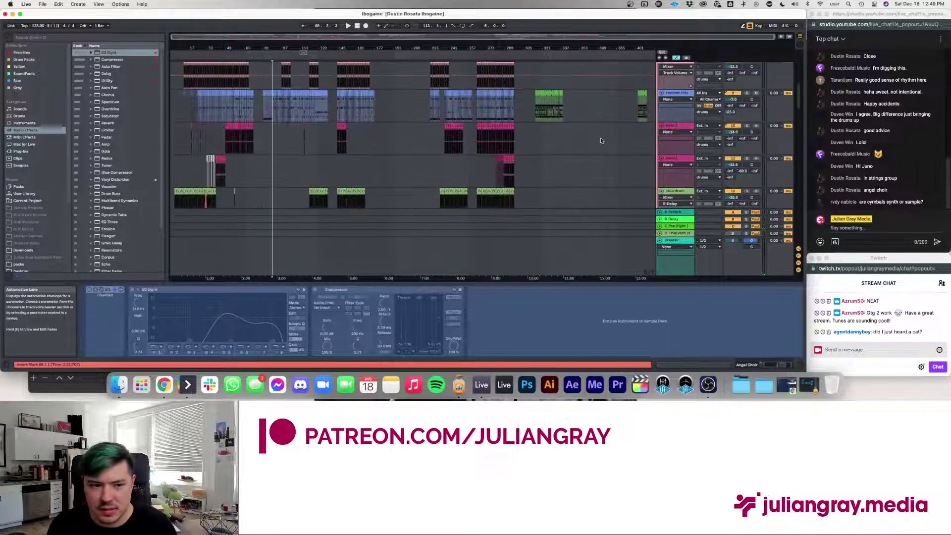
{"action": "scroll", "coordinate": [601, 141], "scroll_direction": "down", "scroll_amount": 10}
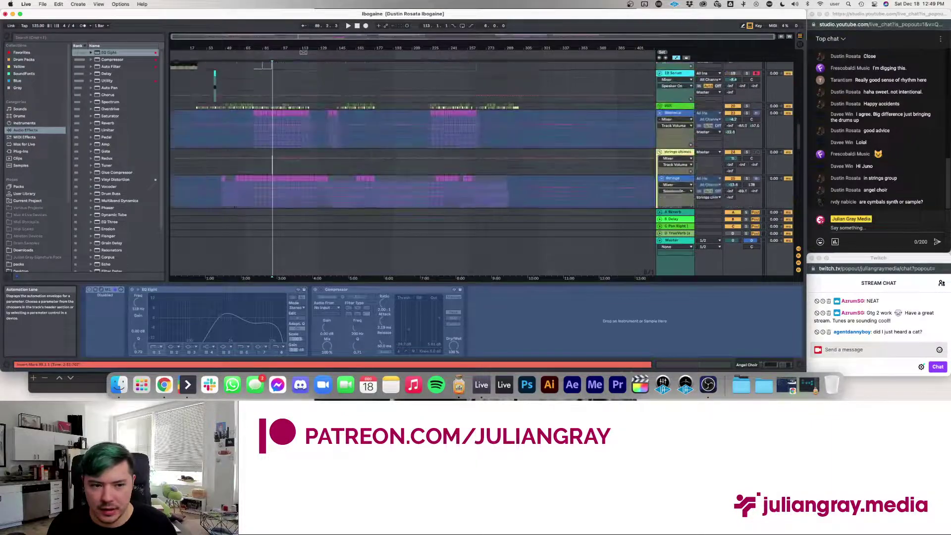
{"action": "scroll", "coordinate": [604, 139], "scroll_direction": "down", "scroll_amount": 5}
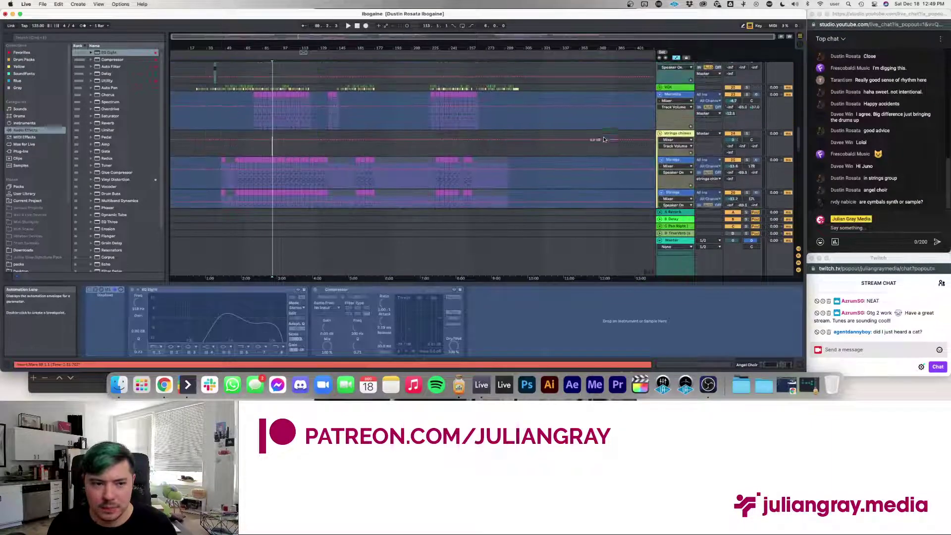
{"action": "scroll", "coordinate": [638, 132], "scroll_direction": "up", "scroll_amount": 2}
- Unfold and solo the VOX group, collapse its two disabled plug-ins, and raise its volume to about -1.7 dB
{"action": "left_click", "coordinate": [669, 116]}
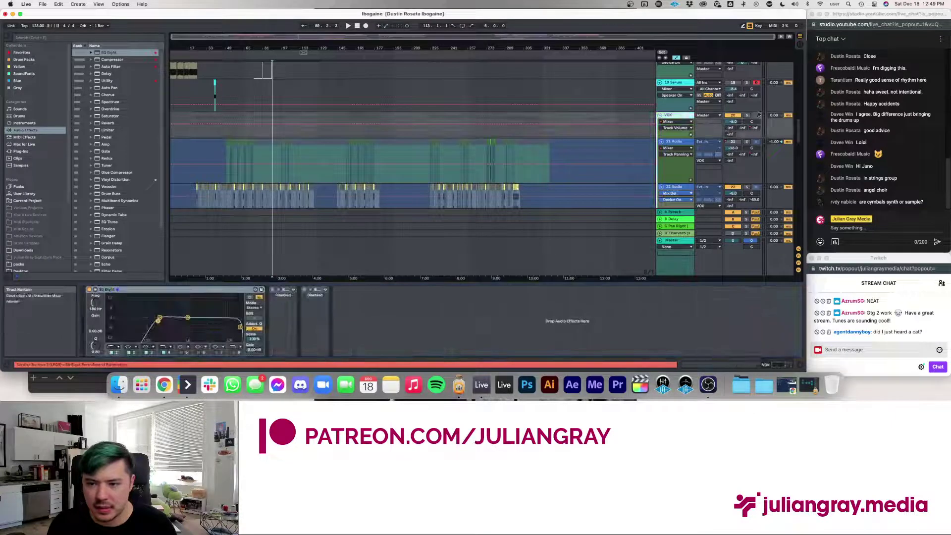
{"action": "left_click", "coordinate": [675, 115]}
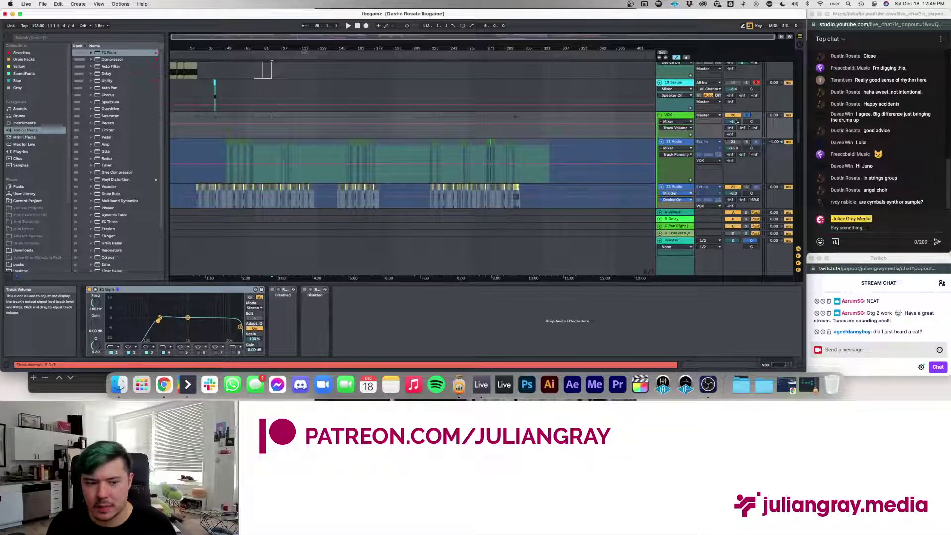
{"action": "double_click", "coordinate": [316, 290]}
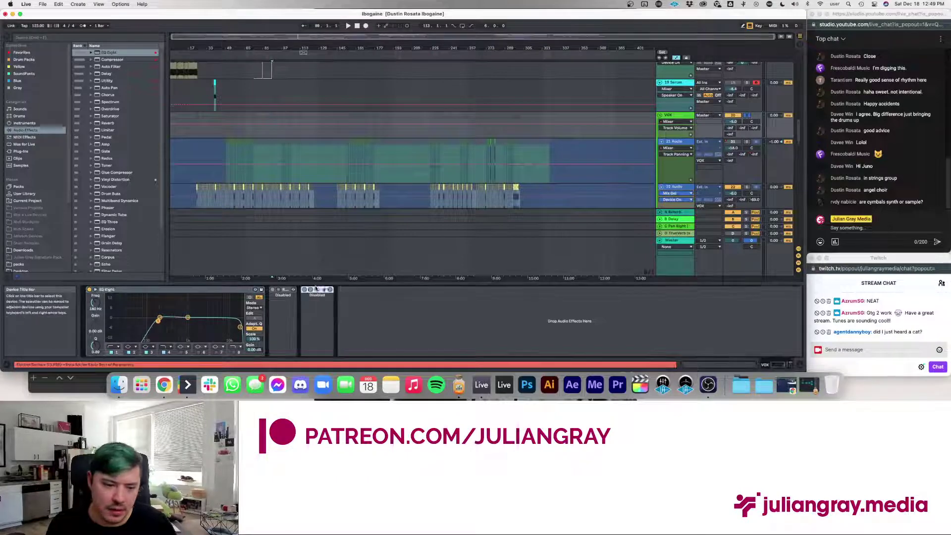
{"action": "double_click", "coordinate": [290, 291]}
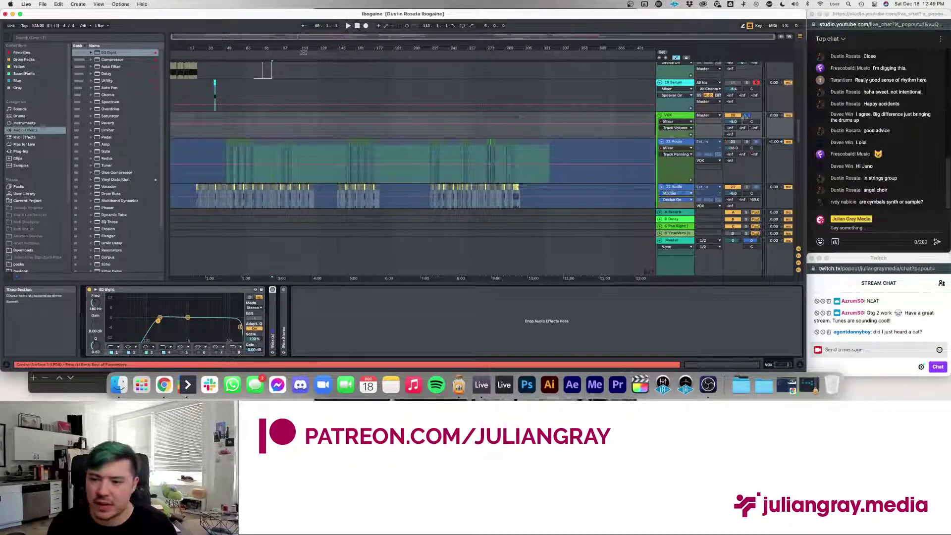
{"action": "left_click_drag", "start_coordinate": [736, 124], "coordinate": [748, 116]}
{"action": "key", "text": "space"}
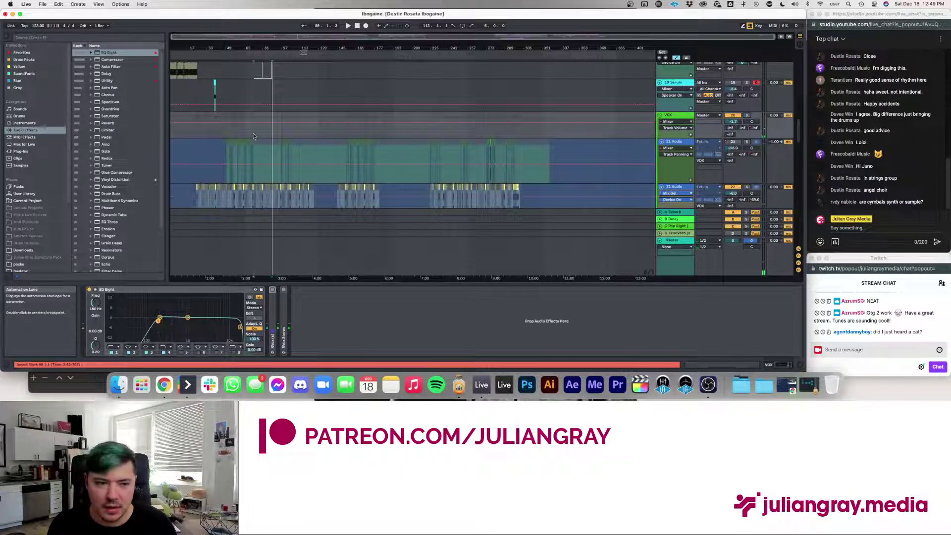
- In the VOX group's EQ Eight, switch off filter 4 and make filter 3 a boosted high shelf while playing from bar 73
{"action": "left_click", "coordinate": [253, 136]}
{"action": "key", "text": "space"}
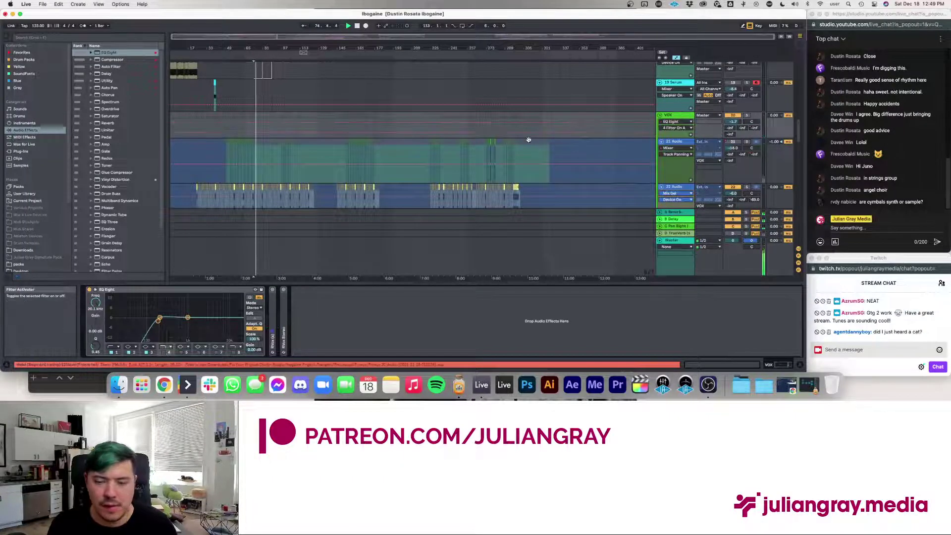
{"action": "left_click", "coordinate": [687, 242]}
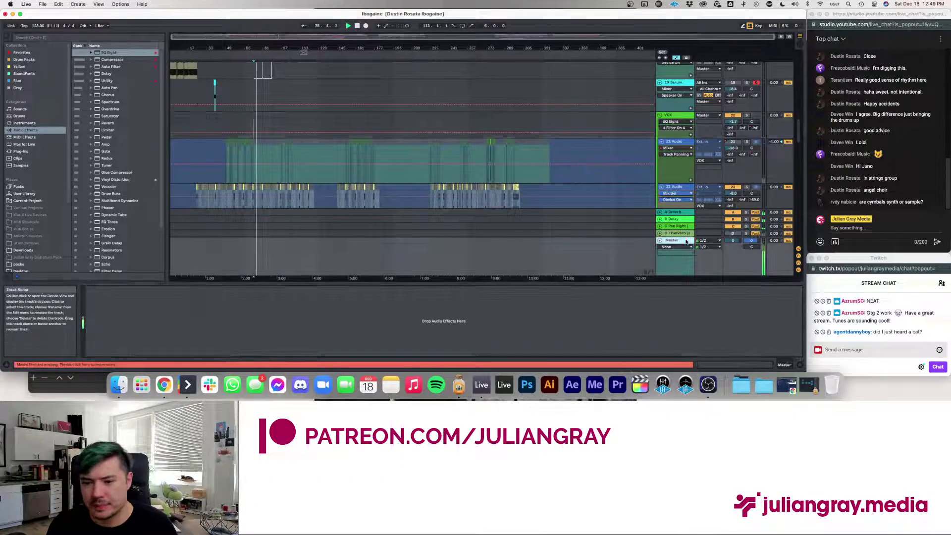
{"action": "left_click", "coordinate": [677, 114]}
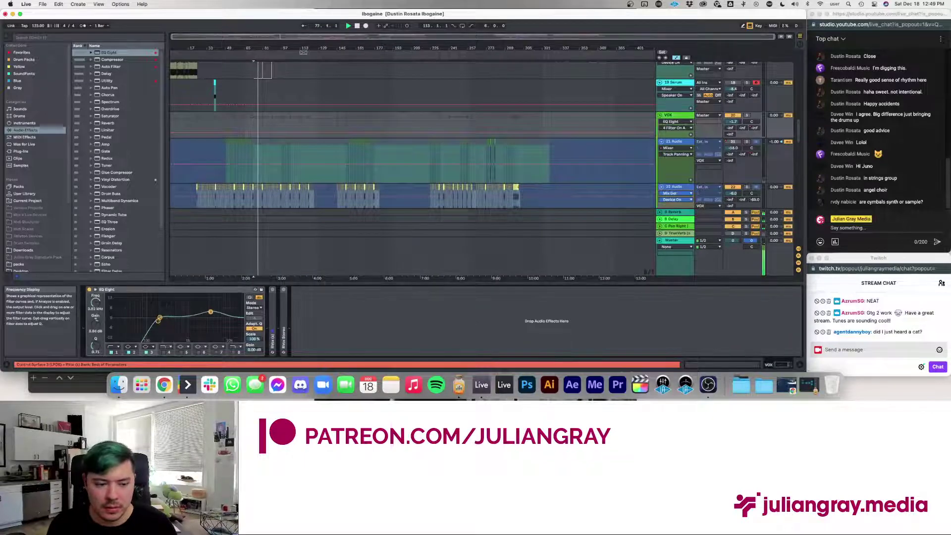
{"action": "left_click", "coordinate": [146, 347]}
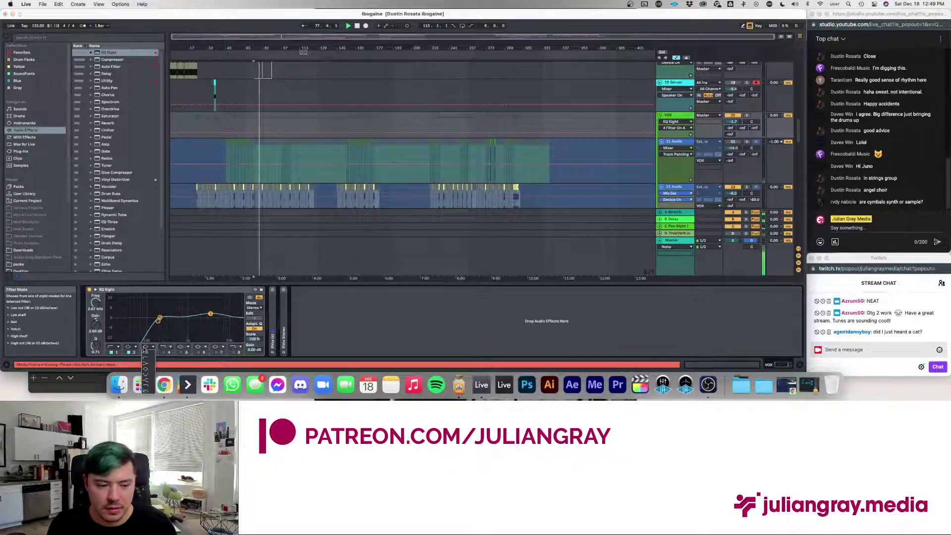
{"action": "left_click", "coordinate": [146, 380]}
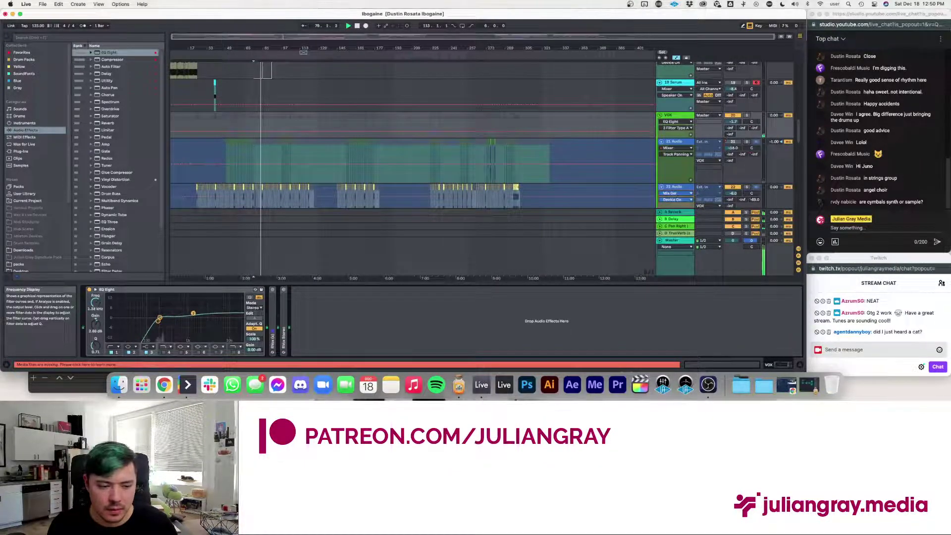
{"action": "left_click", "coordinate": [655, 237]}
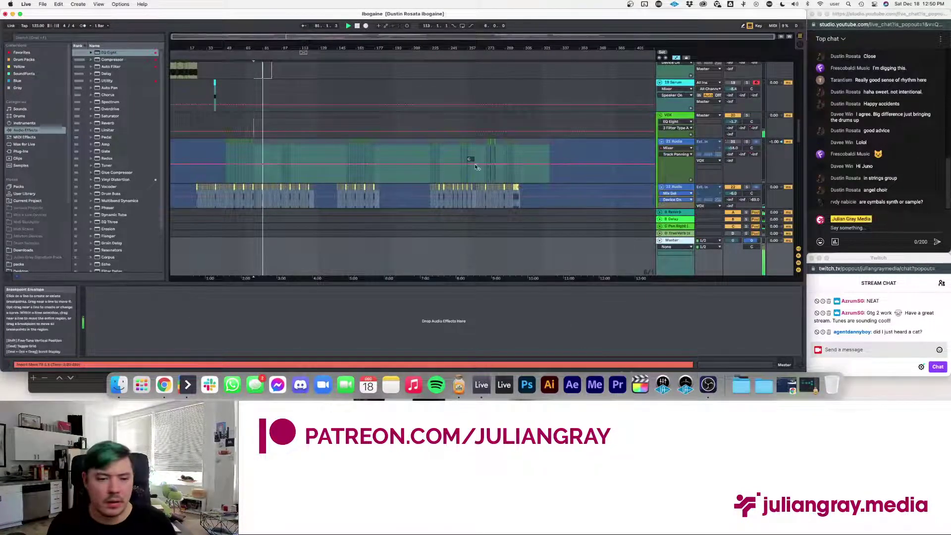
- Solo the random hits track in the drums group and review its device chain up to the Limiter
{"action": "scroll", "coordinate": [471, 162], "scroll_direction": "down", "scroll_amount": 2}
{"action": "scroll", "coordinate": [339, 169], "scroll_direction": "down", "scroll_amount": 10}
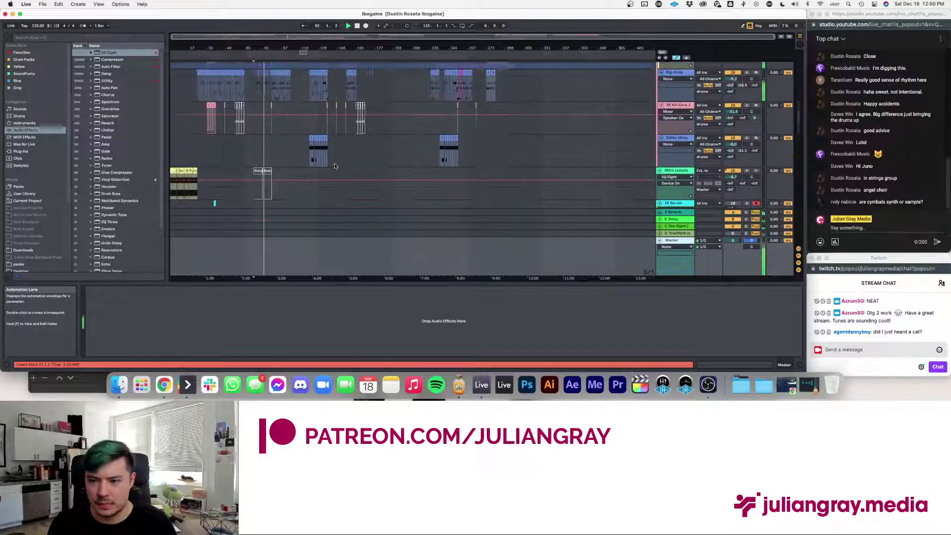
{"action": "scroll", "coordinate": [335, 166], "scroll_direction": "up", "scroll_amount": 4}
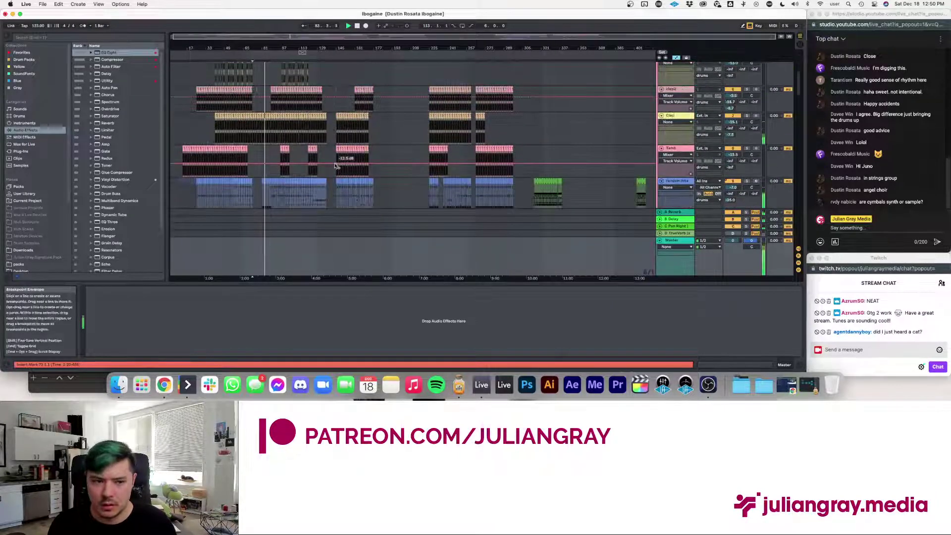
{"action": "scroll", "coordinate": [687, 149], "scroll_direction": "down", "scroll_amount": 3}
{"action": "left_click", "coordinate": [686, 157]}
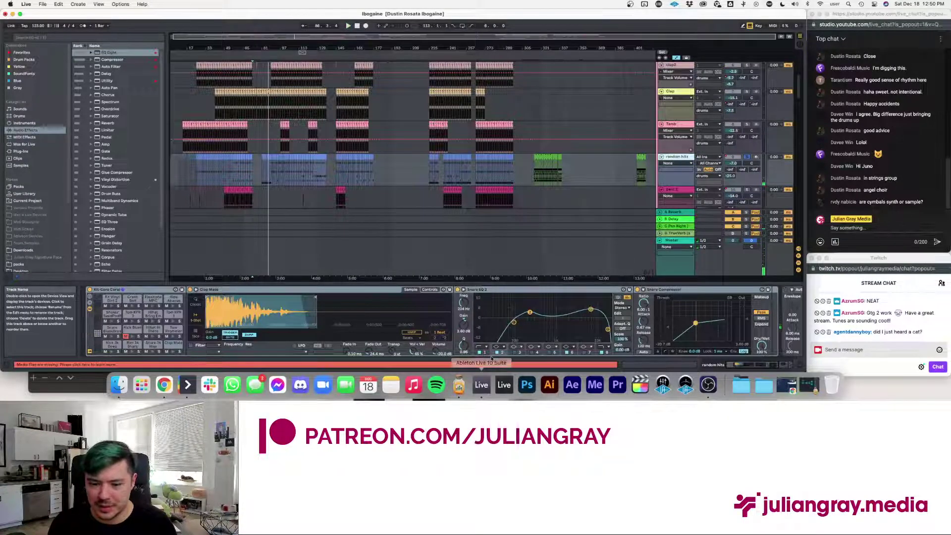
{"action": "scroll", "coordinate": [777, 341], "scroll_direction": "right", "scroll_amount": 5}
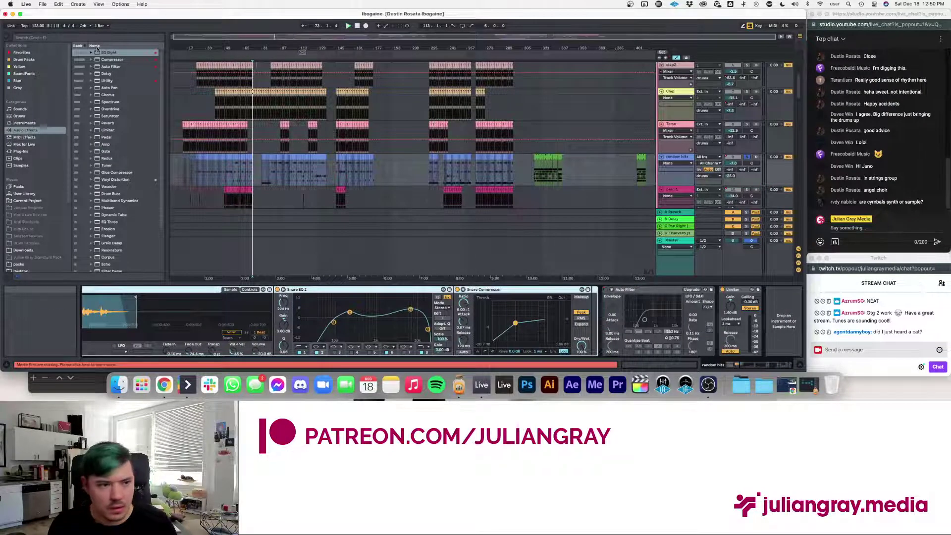
- Add an EQ Eight after the Limiter on the random hits track and set its first filter to low cut
{"action": "mouse_move", "coordinate": [97, 51]}
{"action": "left_mouse_down"}
{"action": "mouse_move", "coordinate": [446, 322]}
{"action": "mouse_move", "coordinate": [771, 312]}
{"action": "left_mouse_up"}
{"action": "left_click", "coordinate": [653, 347]}
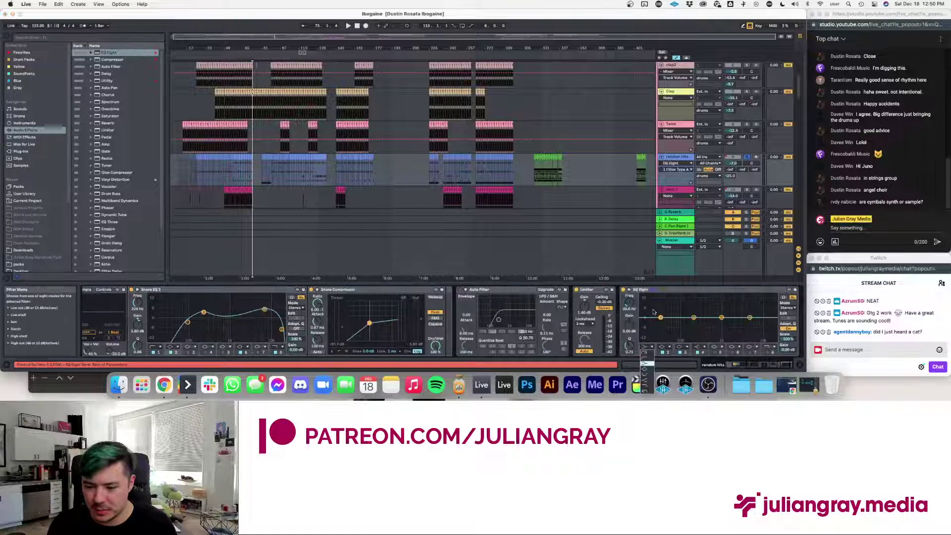
{"action": "left_click", "coordinate": [649, 358]}
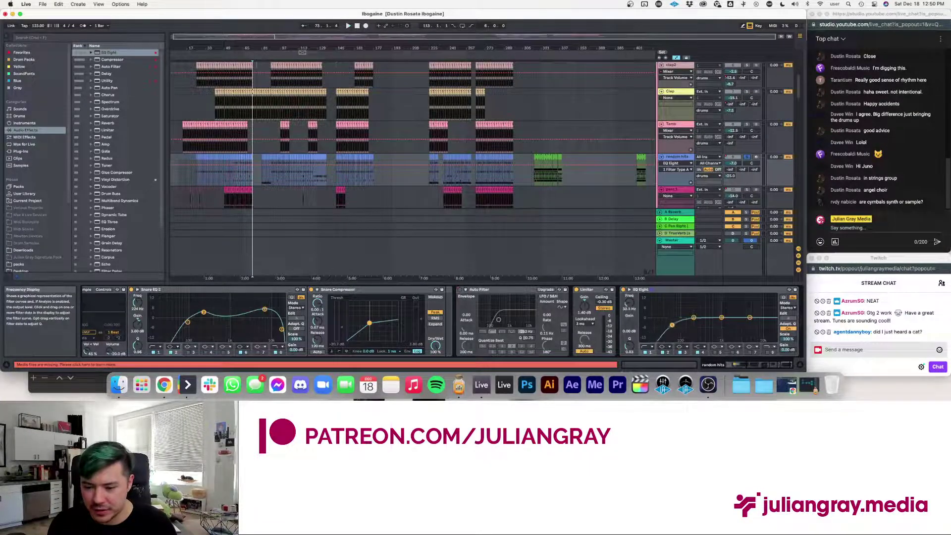
- Set the random hits low-cut frequency to about 167 Hz and check the track in the full mix from bar 81
{"action": "left_click", "coordinate": [237, 172]}
{"action": "key", "text": "space"}
{"action": "left_click_drag", "start_coordinate": [689, 327], "coordinate": [689, 323]}
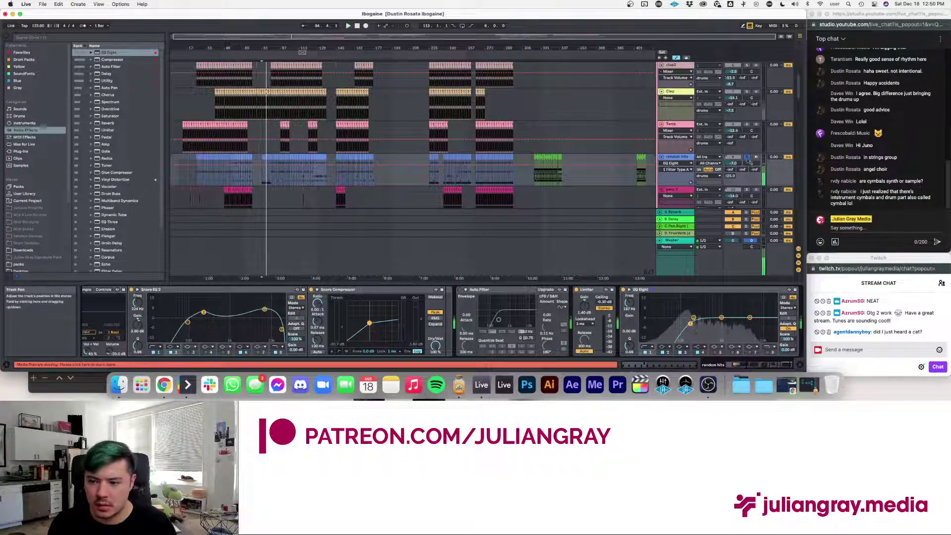
{"action": "left_click", "coordinate": [287, 165]}
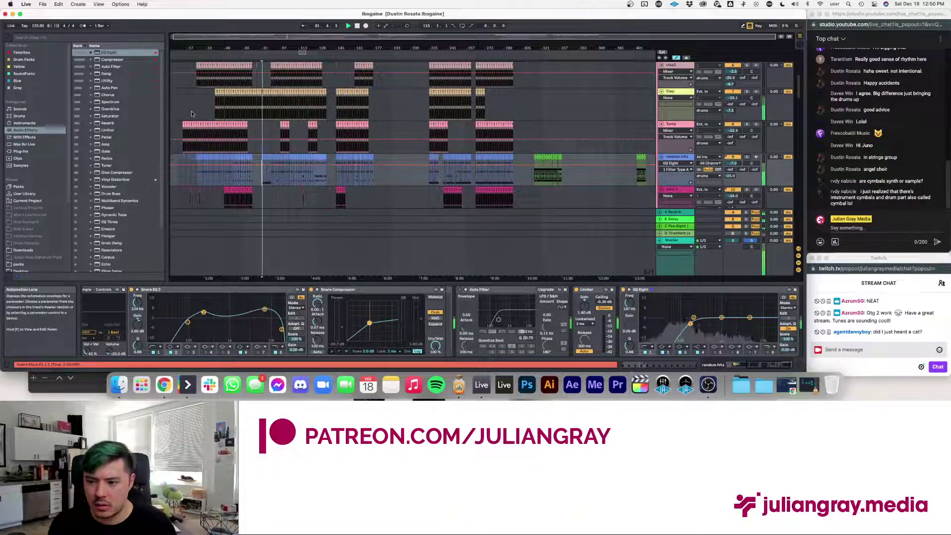
{"action": "scroll", "coordinate": [286, 116], "scroll_direction": "down", "scroll_amount": 2}
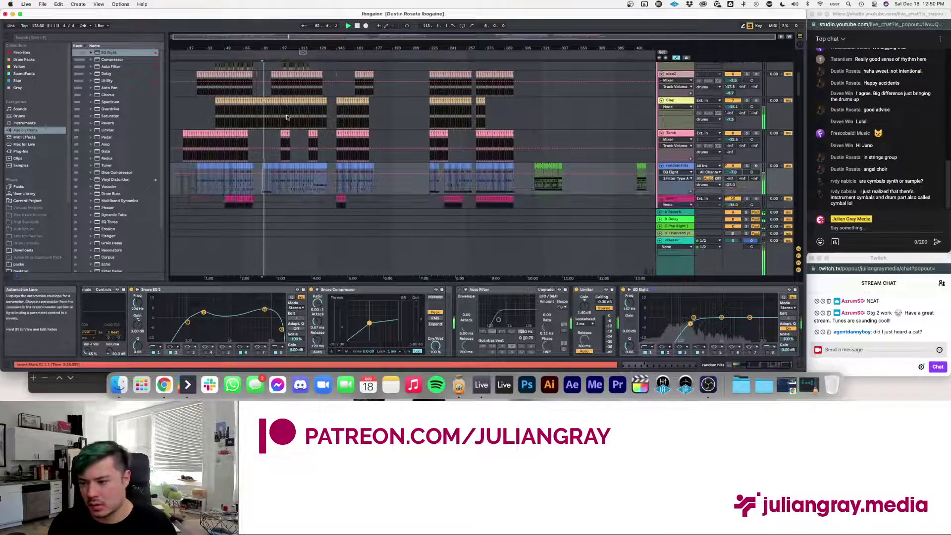
{"action": "scroll", "coordinate": [286, 117], "scroll_direction": "down", "scroll_amount": 5}
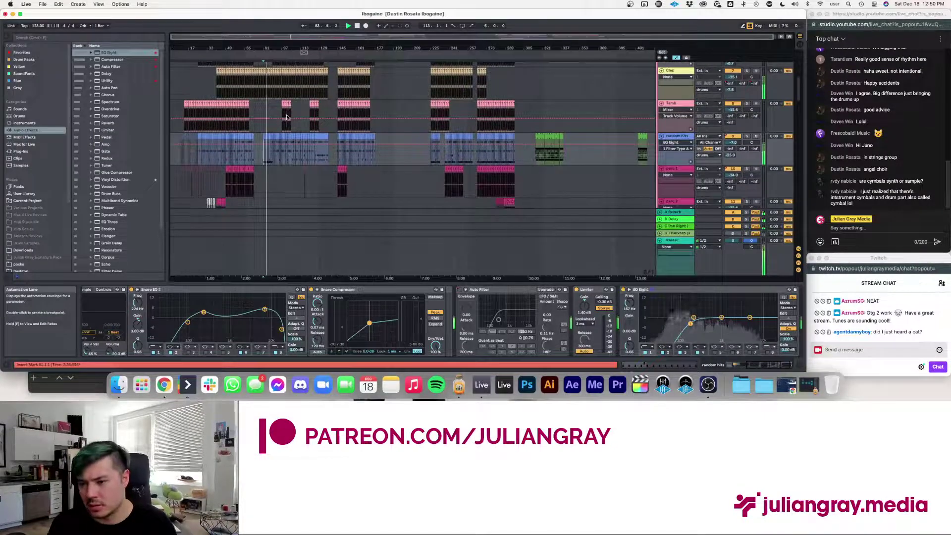
- Load the FabFilter Pro-L 2 limiter on the Master track and raise its gain during playback
{"action": "scroll", "coordinate": [252, 119], "scroll_direction": "up", "scroll_amount": 2}
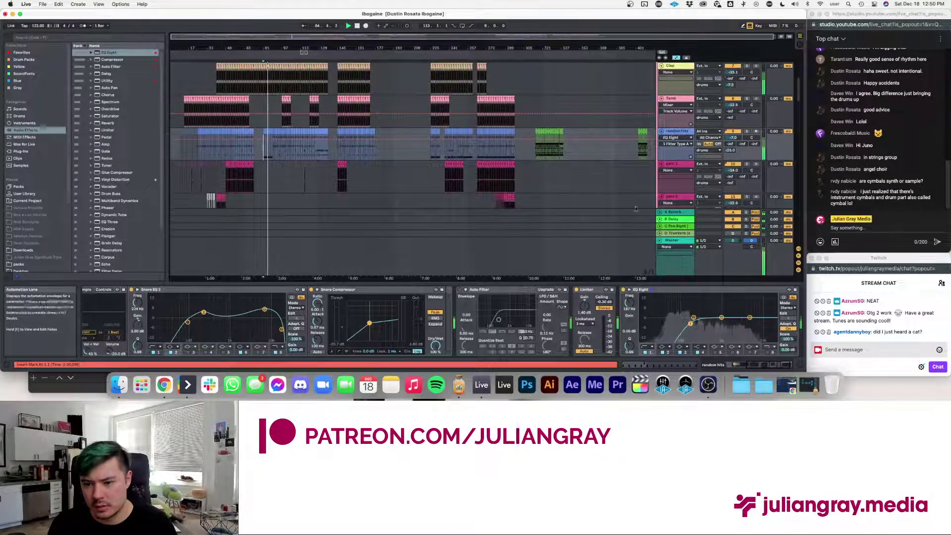
{"action": "left_click", "coordinate": [673, 242]}
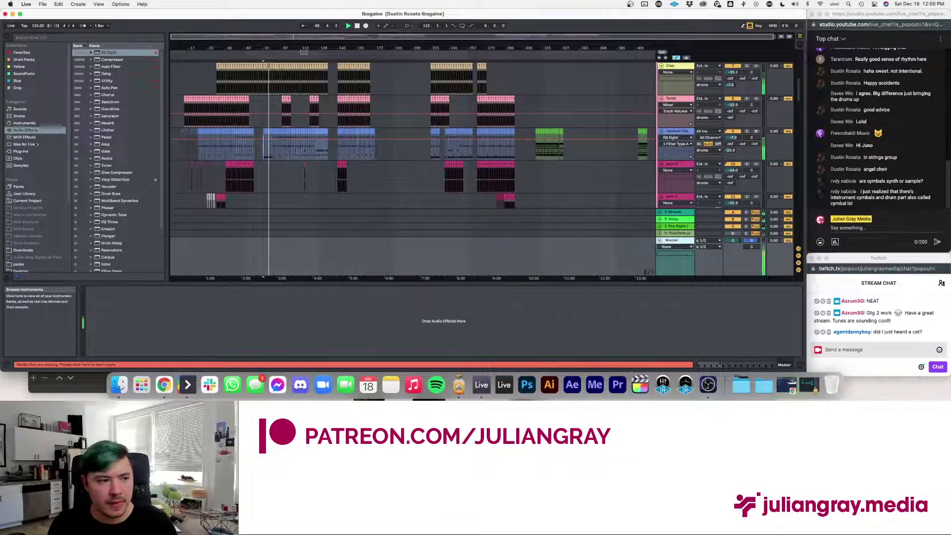
{"action": "left_click", "coordinate": [29, 150]}
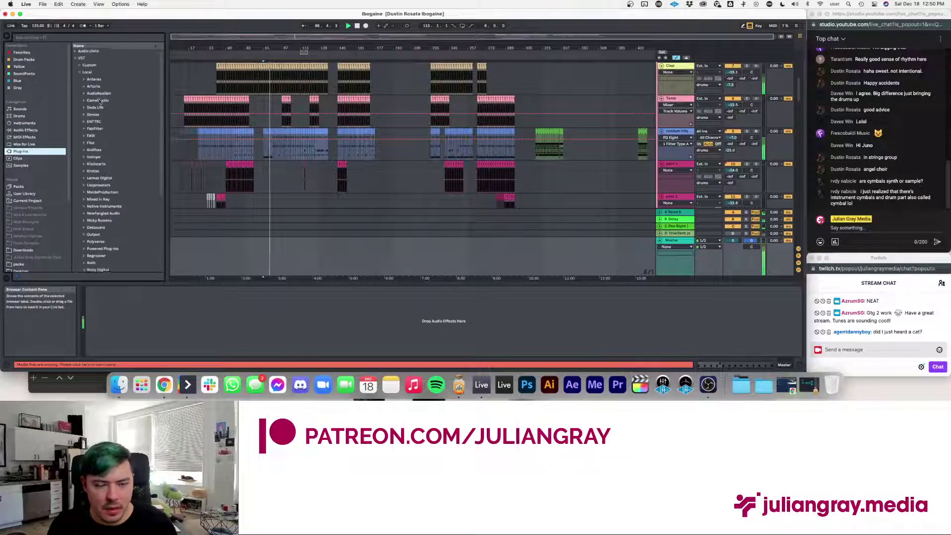
{"action": "left_click", "coordinate": [81, 74]}
{"action": "left_click", "coordinate": [64, 38]}
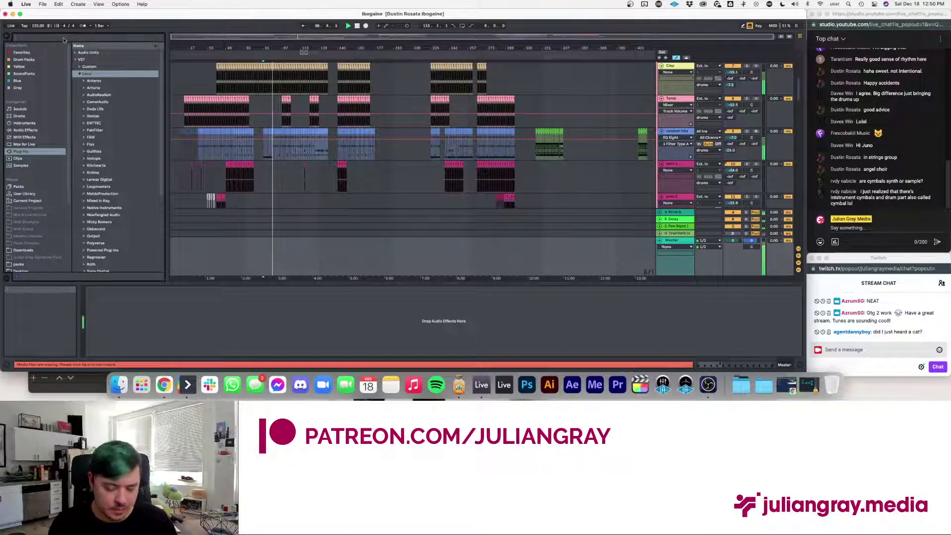
{"action": "type", "text": "pro"}
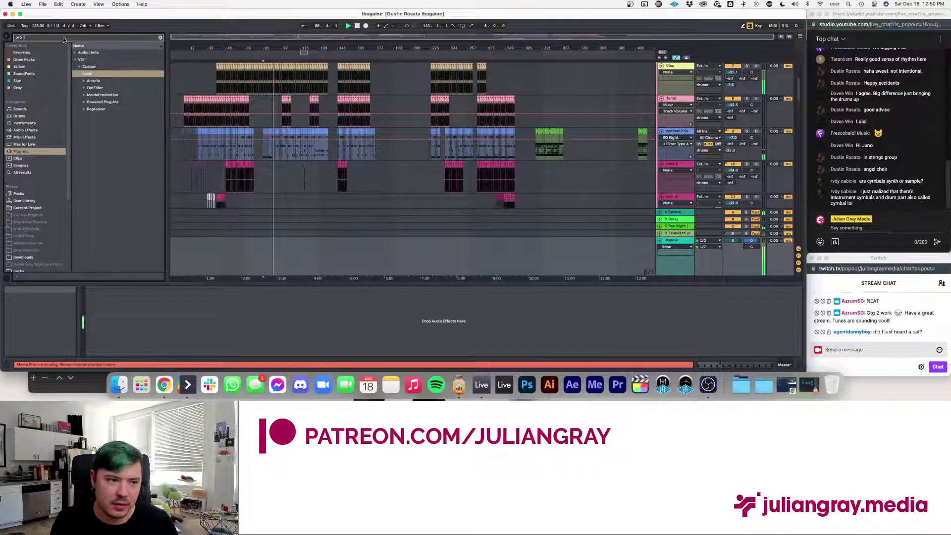
{"action": "left_click", "coordinate": [96, 87]}
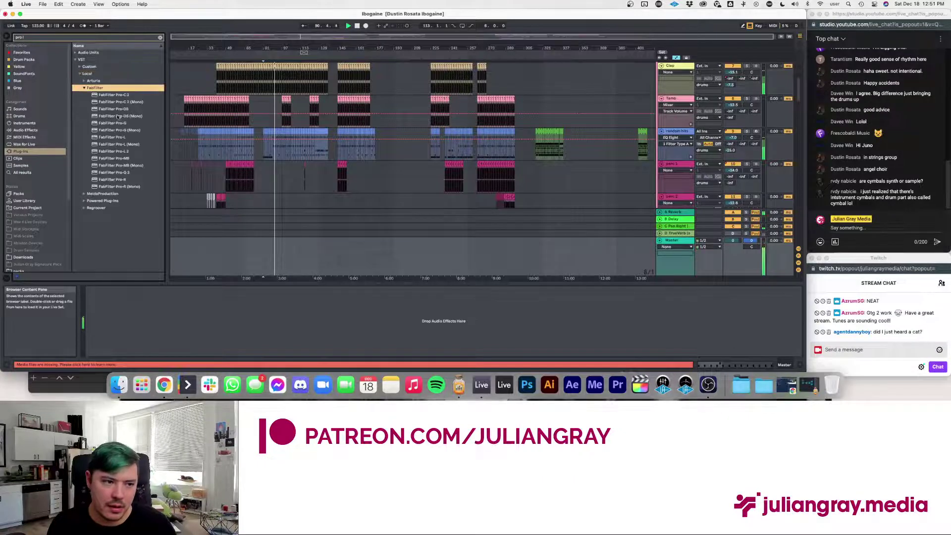
{"action": "left_click", "coordinate": [138, 150]}
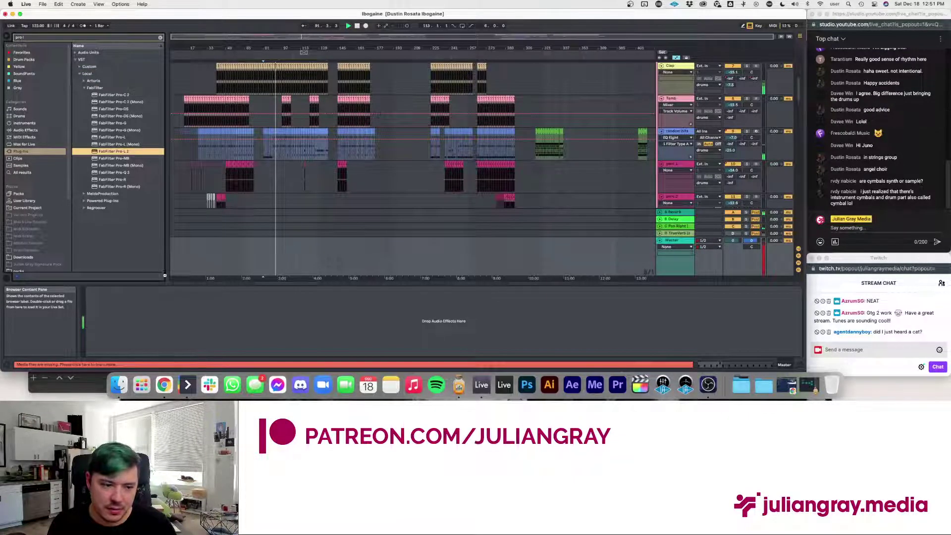
{"action": "key", "text": "Return"}
{"action": "left_click_drag", "start_coordinate": [247, 236], "coordinate": [254, 219]}
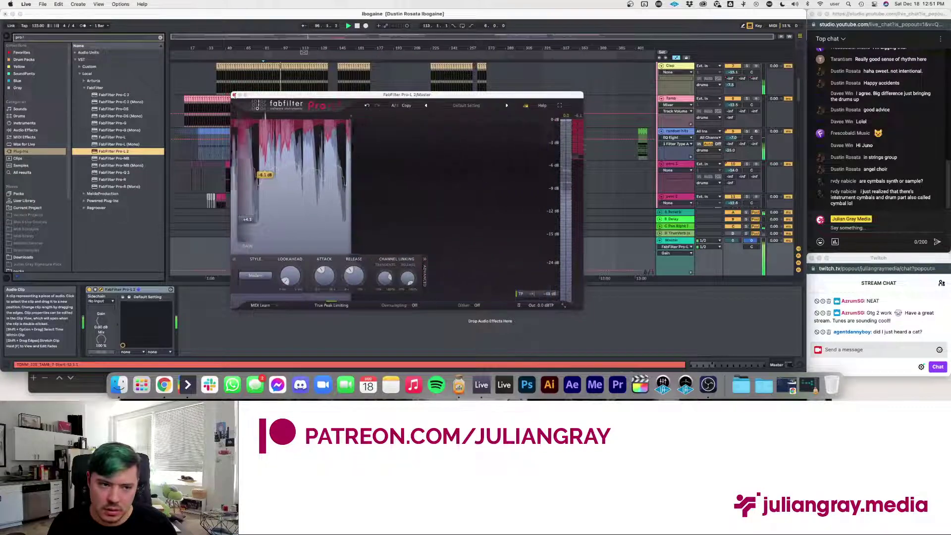
{"action": "left_click", "coordinate": [234, 95]}
- Solo the bass group and adjust its track volume
{"action": "scroll", "coordinate": [447, 182], "scroll_direction": "down", "scroll_amount": 15}
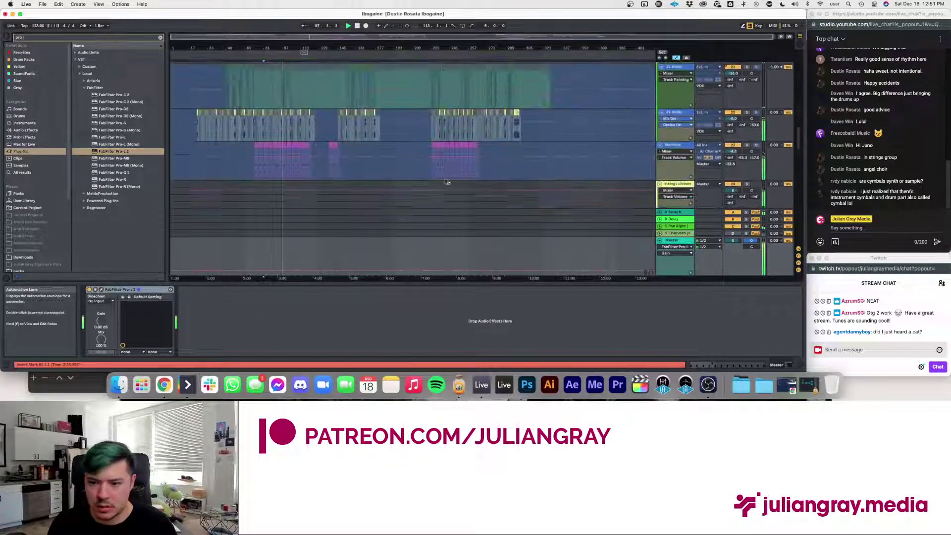
{"action": "scroll", "coordinate": [447, 183], "scroll_direction": "down", "scroll_amount": 10}
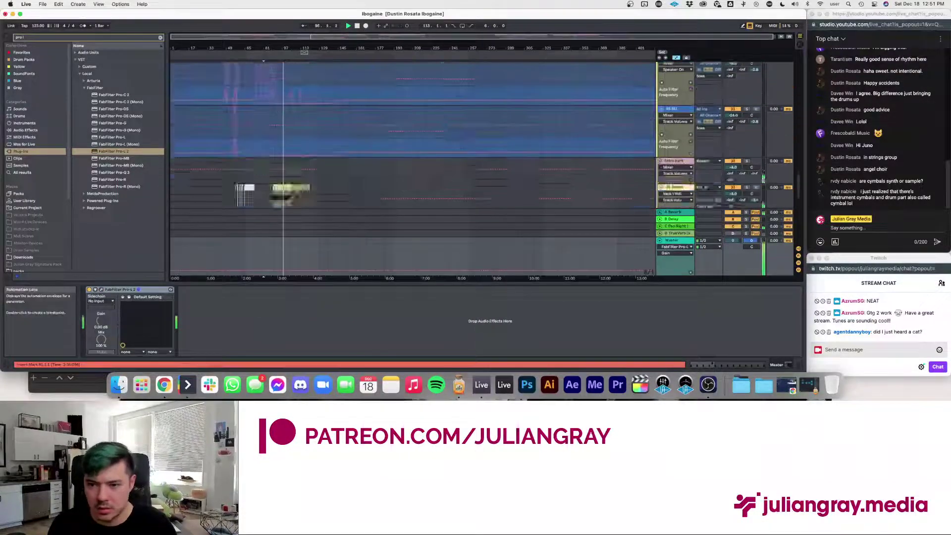
{"action": "scroll", "coordinate": [446, 182], "scroll_direction": "down", "scroll_amount": 3}
{"action": "left_click", "coordinate": [757, 124]}
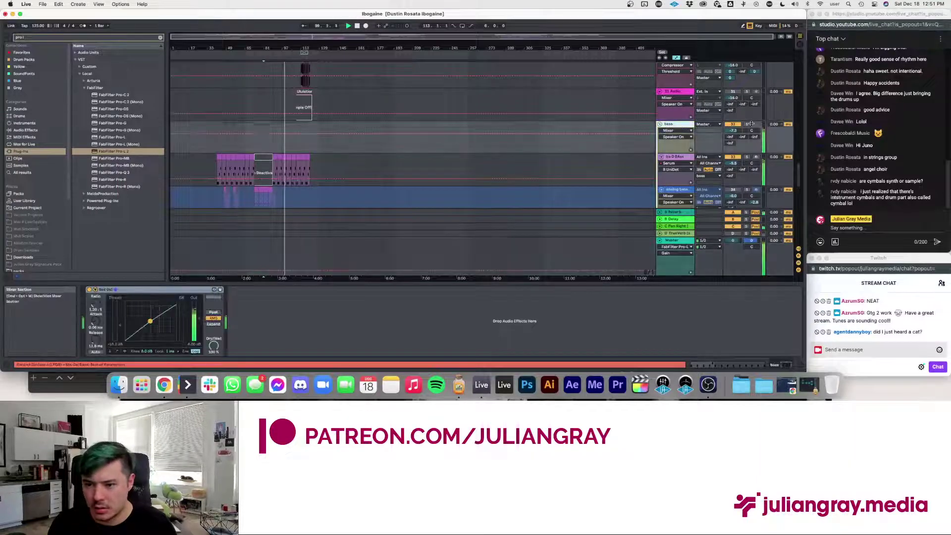
{"action": "left_click", "coordinate": [730, 130]}
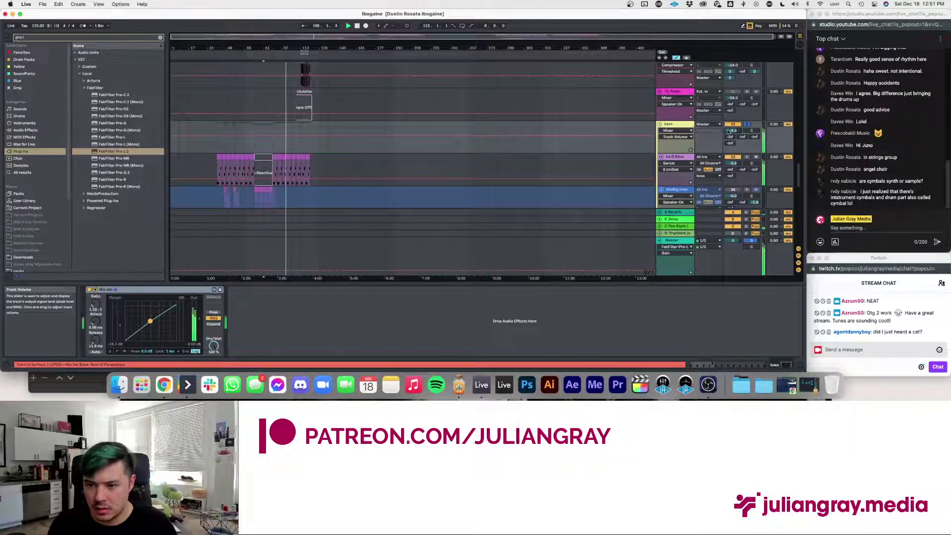
- Play the ba D BAss track with the Bass Roundup device bypassed and re-enabled to compare the sound
{"action": "scroll", "coordinate": [694, 119], "scroll_direction": "down", "scroll_amount": 3}
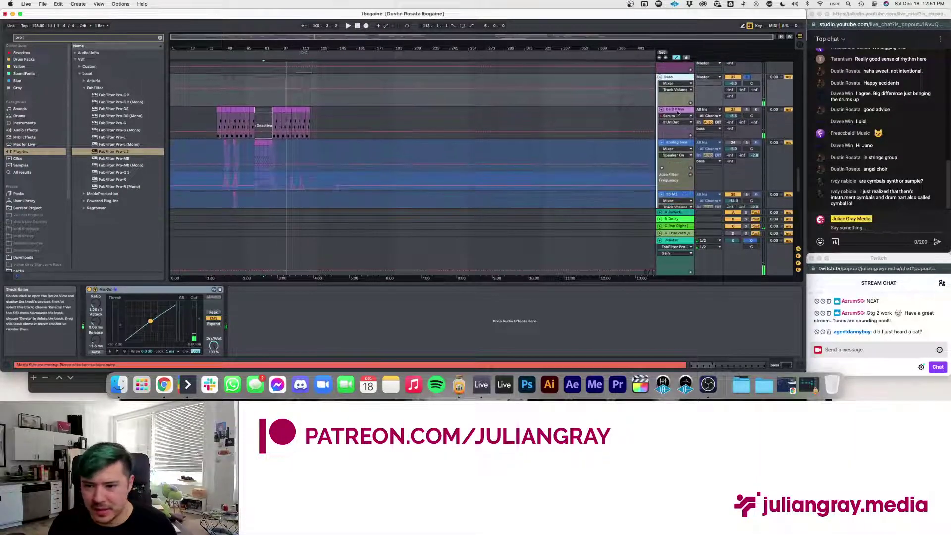
{"action": "left_click", "coordinate": [677, 110]}
{"action": "left_click", "coordinate": [257, 314]}
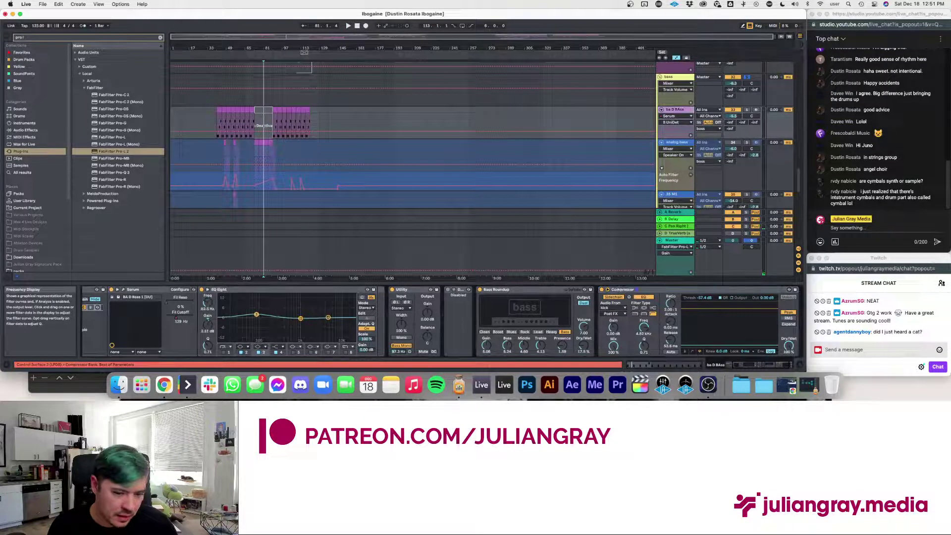
{"action": "left_click", "coordinate": [481, 291]}
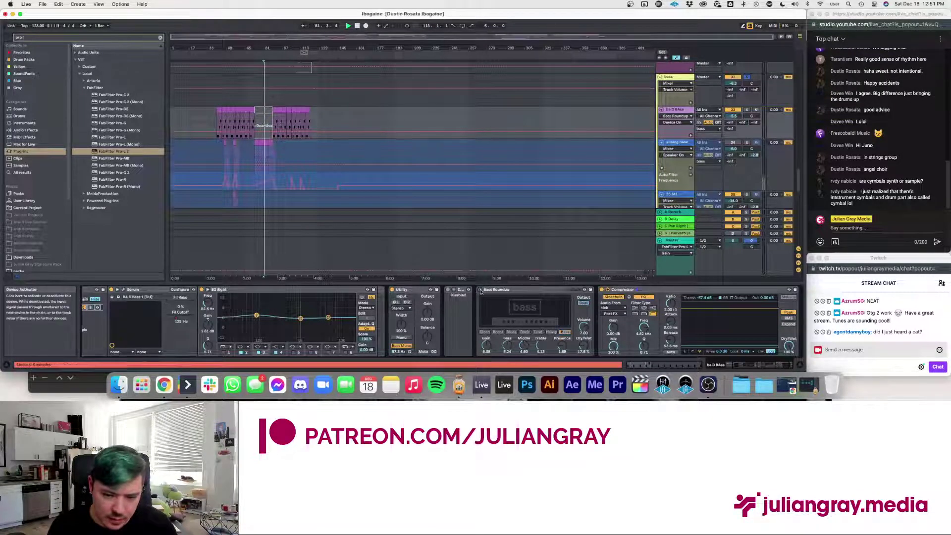
{"action": "key", "text": "space"}
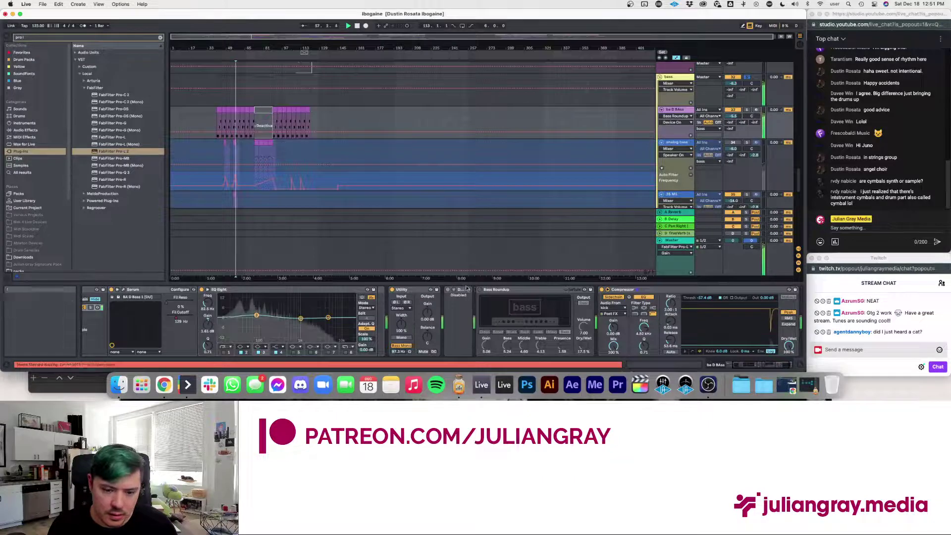
{"action": "left_click", "coordinate": [480, 291]}
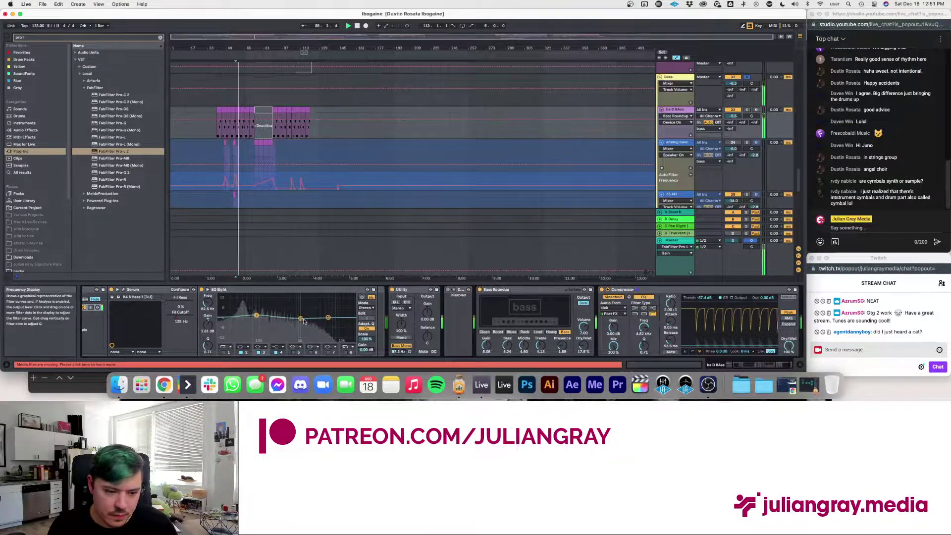
- Pull the bass EQ Eight's upper shelf down to about -7.3 dB and check the bass in the full mix from around bar 89
{"action": "left_click", "coordinate": [272, 136]}
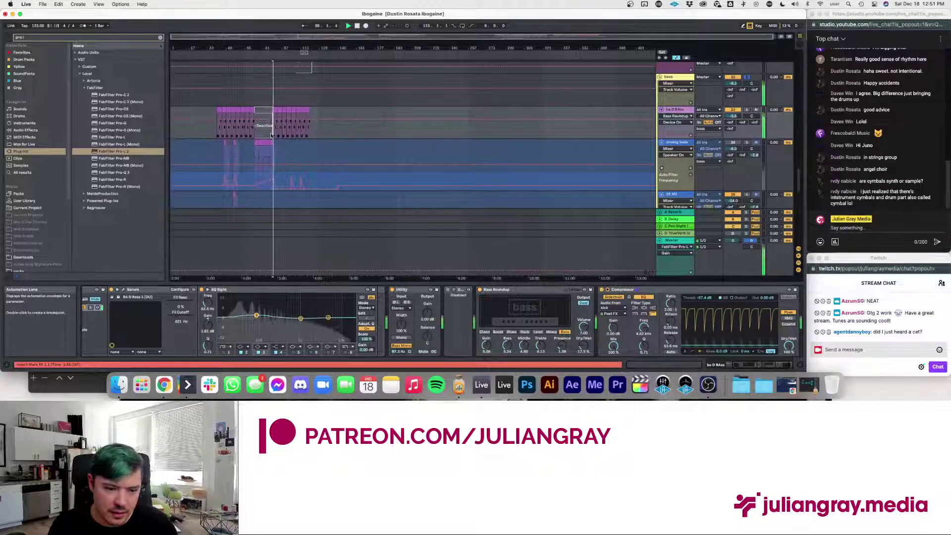
{"action": "left_click_drag", "start_coordinate": [328, 317], "coordinate": [305, 330]}
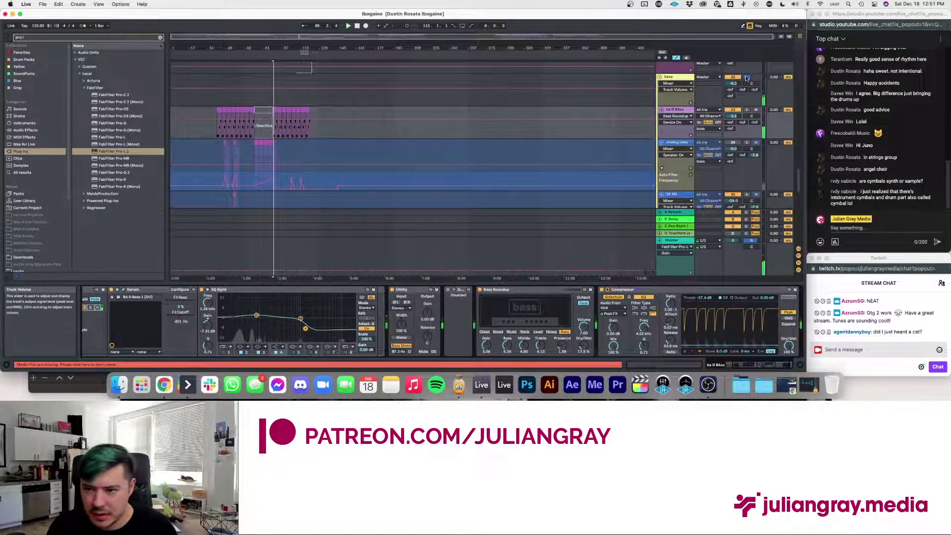
{"action": "key", "text": "space"}
{"action": "key", "text": "space"}
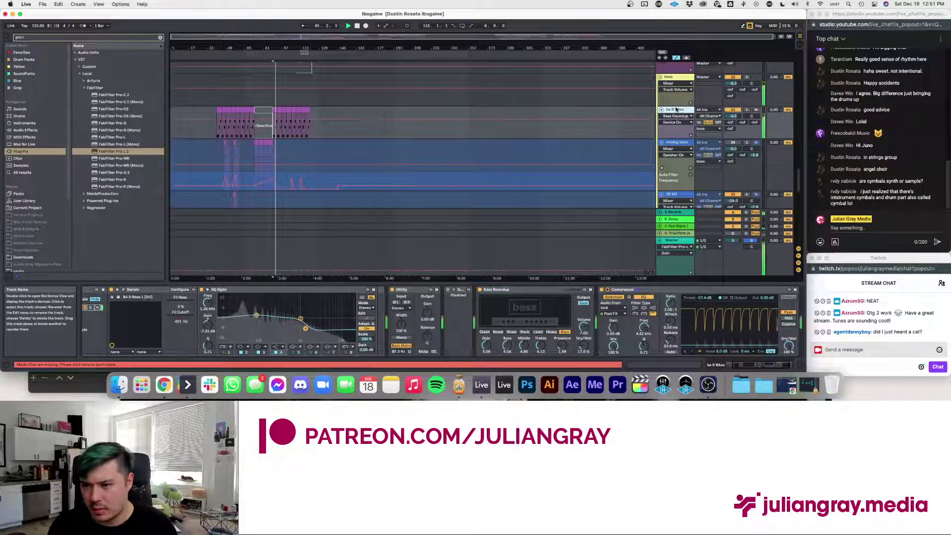
- Put the Marimba track into its own group
{"action": "scroll", "coordinate": [676, 109], "scroll_direction": "up", "scroll_amount": 5}
{"action": "scroll", "coordinate": [675, 106], "scroll_direction": "up", "scroll_amount": 10}
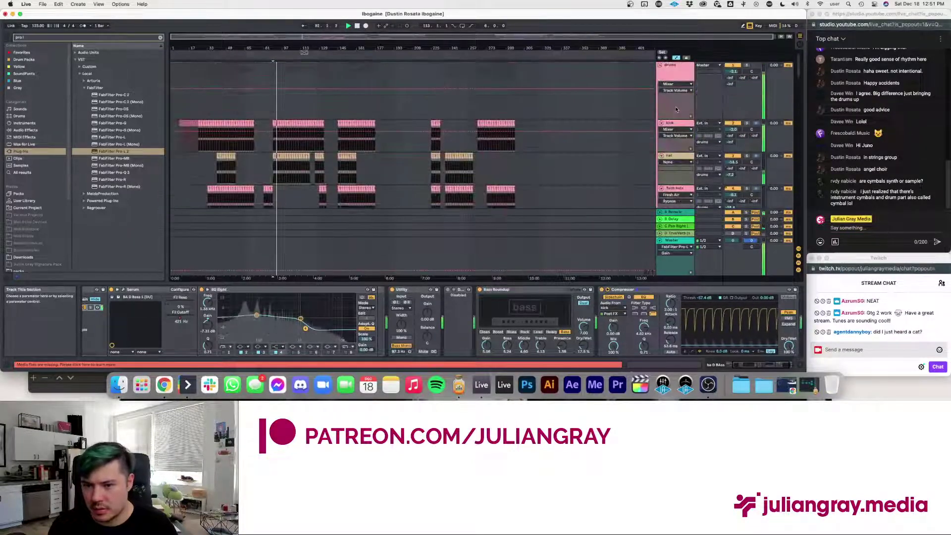
{"action": "scroll", "coordinate": [677, 109], "scroll_direction": "down", "scroll_amount": 10}
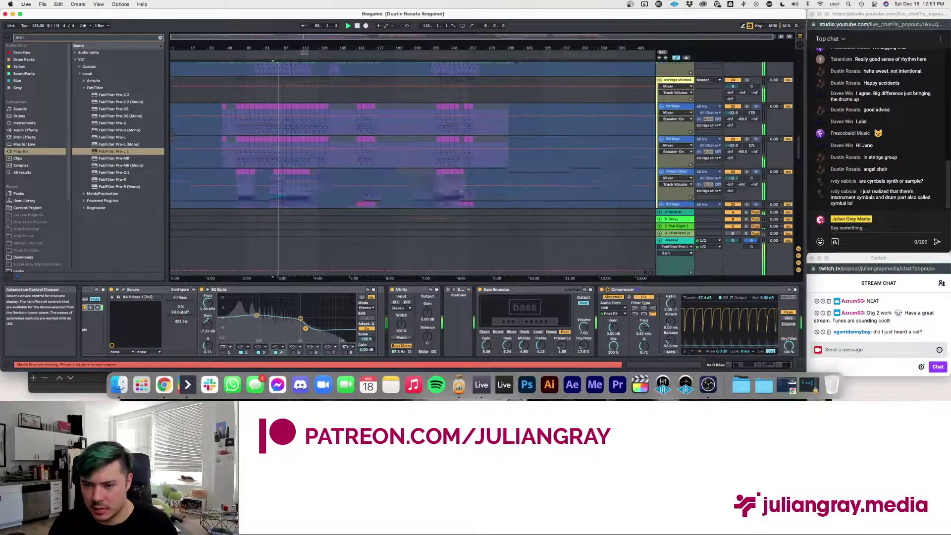
{"action": "left_click", "coordinate": [673, 118]}
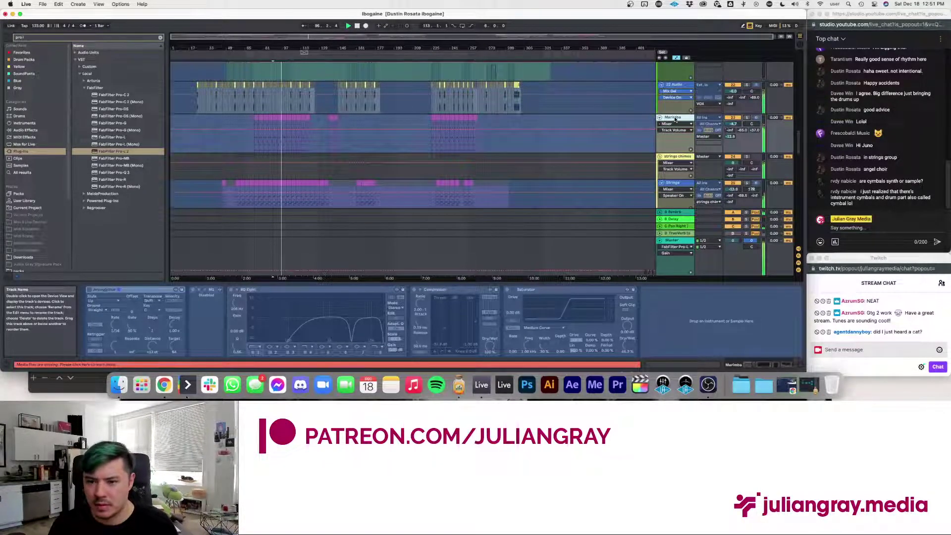
{"action": "right_click", "coordinate": [674, 119]}
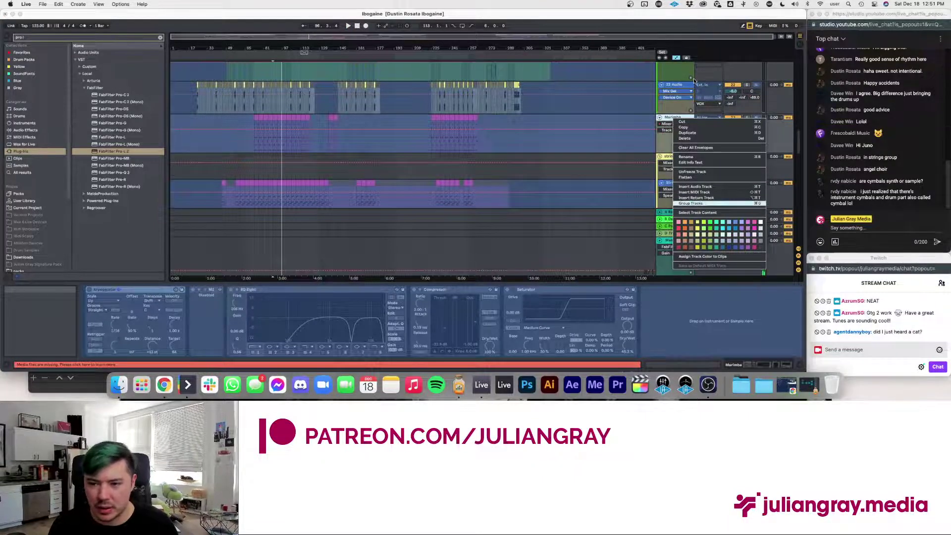
{"action": "left_click", "coordinate": [691, 203]}
- Find the Slate Digital plug-ins and load Fresh Air on the new marimba group
{"action": "left_click", "coordinate": [160, 37]}
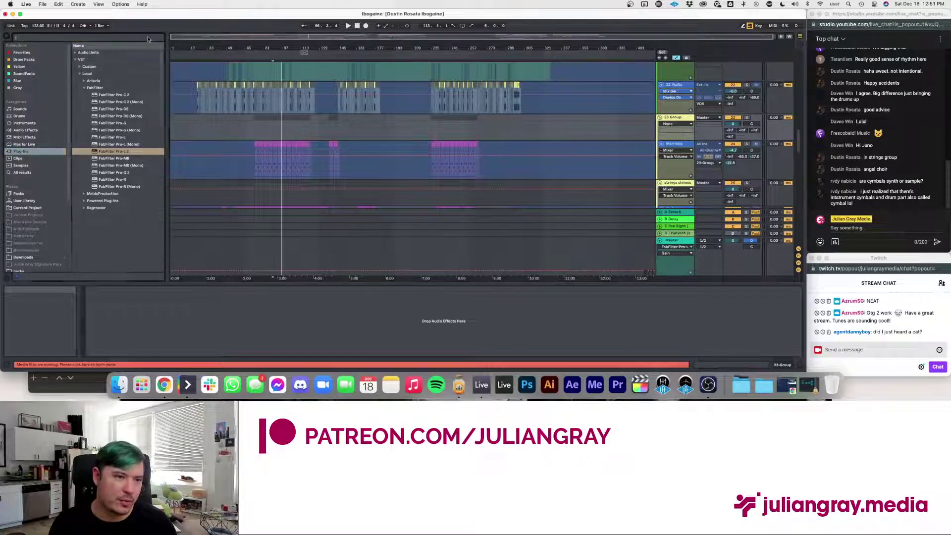
{"action": "type", "text": "slate"}
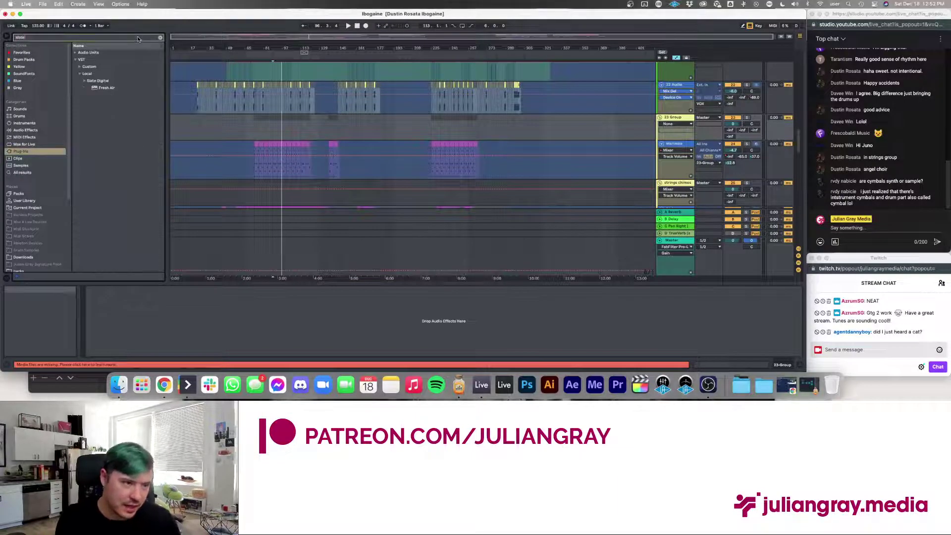
{"action": "key", "text": "Down"}
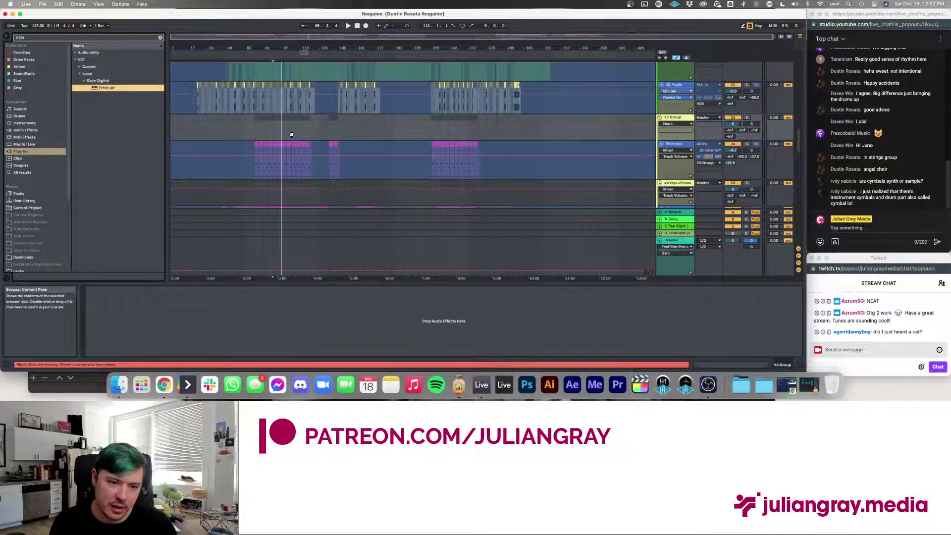
{"action": "key", "text": "Return"}
- Set Fresh Air's Mid Air to 25 and High Air to 27 while playing the marimba group soloed
{"action": "left_click_drag", "start_coordinate": [422, 250], "coordinate": [421, 240]}
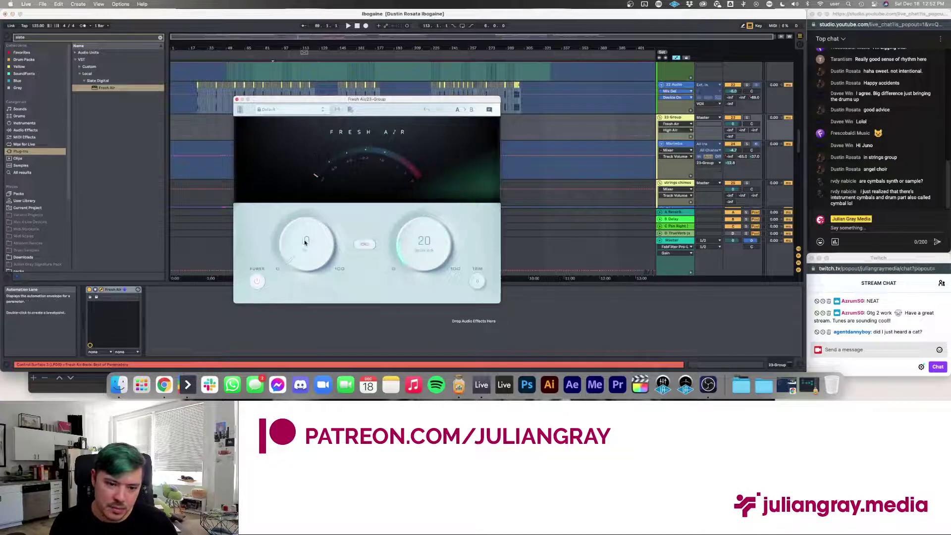
{"action": "left_click_drag", "start_coordinate": [304, 241], "coordinate": [304, 229]}
{"action": "key", "text": "space"}
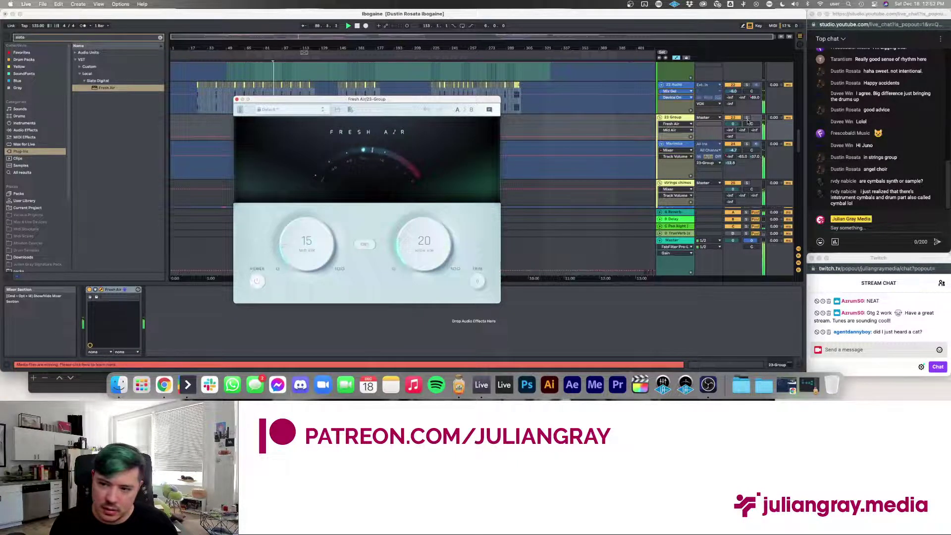
{"action": "left_click_drag", "start_coordinate": [419, 244], "coordinate": [418, 238]}
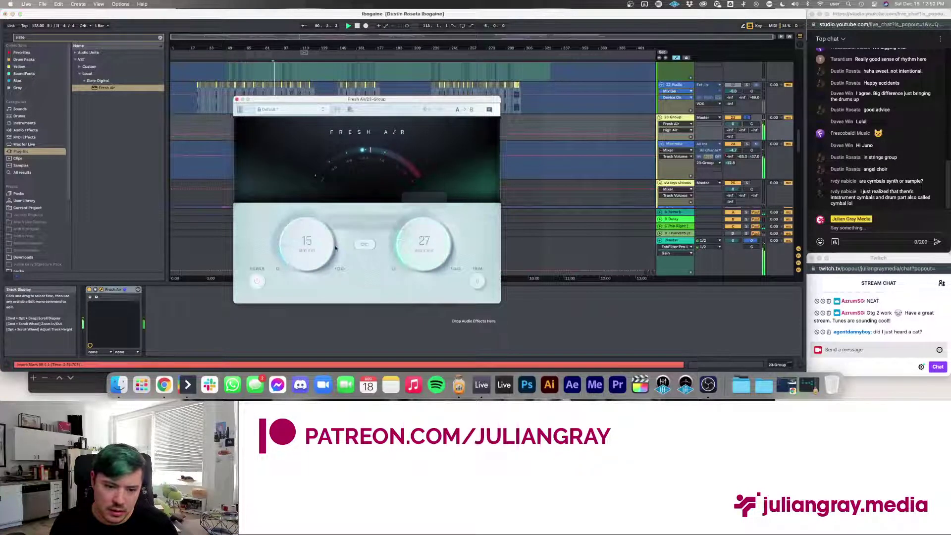
{"action": "left_click_drag", "start_coordinate": [335, 248], "coordinate": [311, 235]}
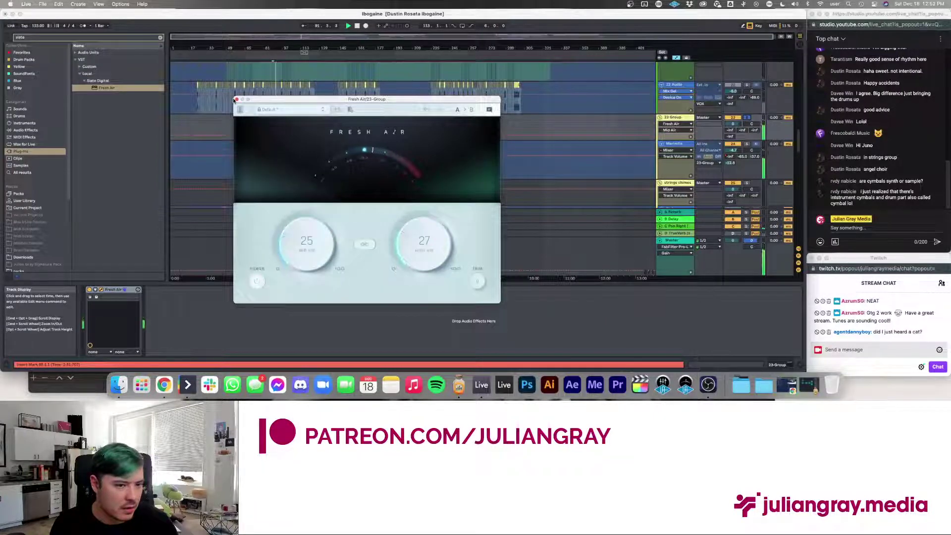
{"action": "left_click", "coordinate": [236, 99]}
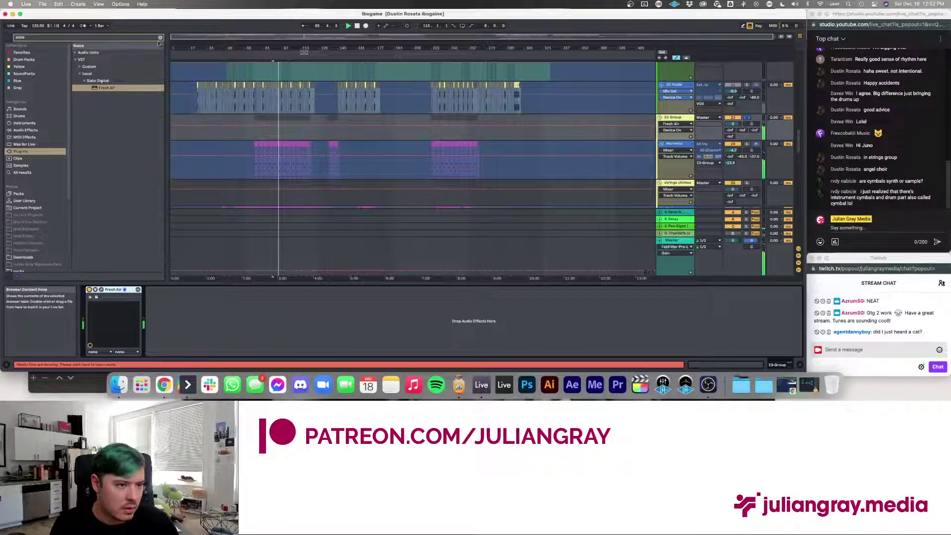
- Add an EQ Eight before Fresh Air on the marimba group and make filter 1 a low shelf cut of about 5.8 dB
{"action": "left_click", "coordinate": [21, 151]}
{"action": "left_click", "coordinate": [21, 129]}
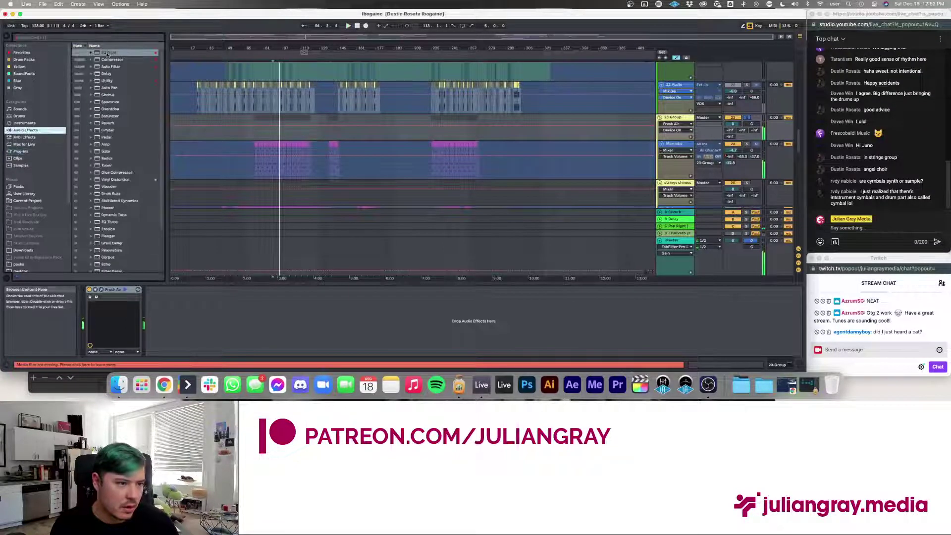
{"action": "key", "text": "Return"}
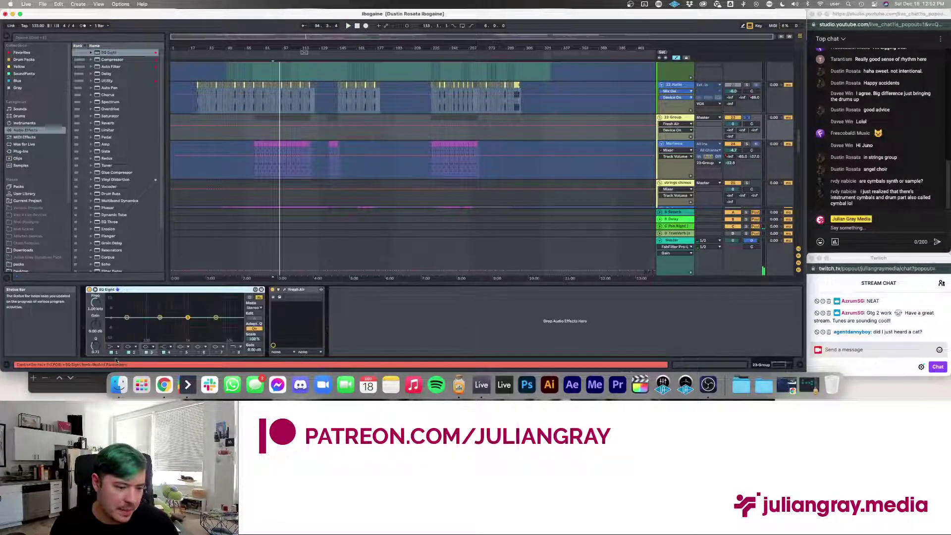
{"action": "left_click", "coordinate": [111, 347]}
{"action": "left_click", "coordinate": [95, 311]}
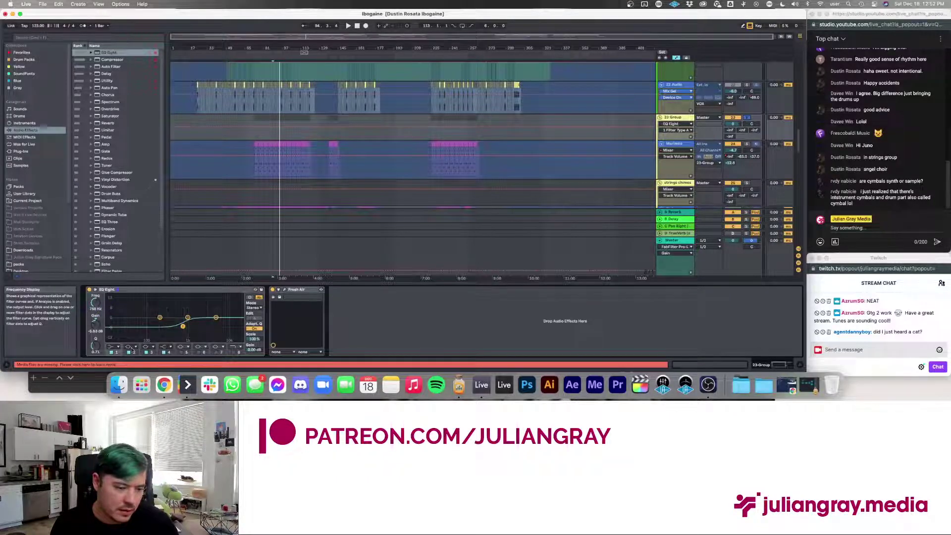
- Turn filter 1 of the marimba group's EQ Eight into a low cut and move the gentle bell cut to about 490 Hz
{"action": "left_click", "coordinate": [118, 347]}
{"action": "left_click", "coordinate": [114, 342]}
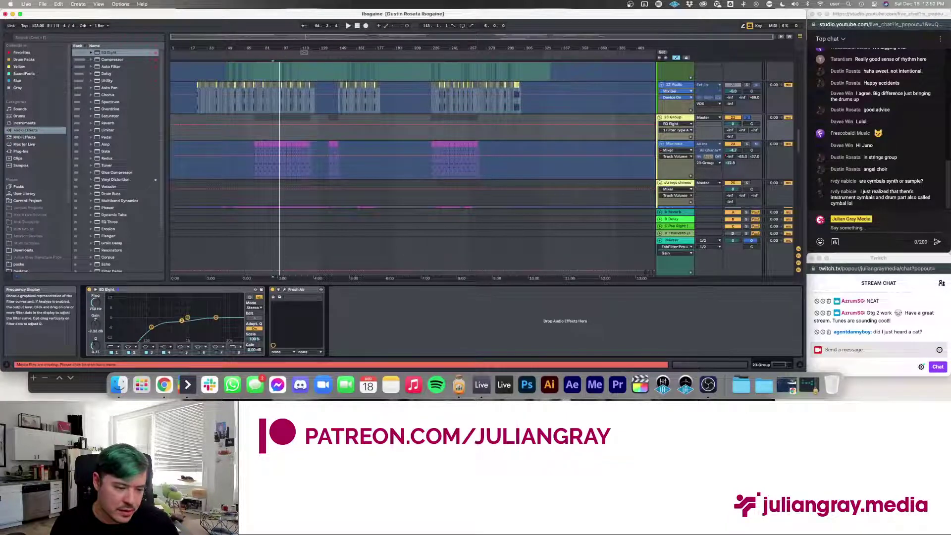
{"action": "key", "text": "space"}
{"action": "left_click_drag", "start_coordinate": [182, 321], "coordinate": [175, 322]}
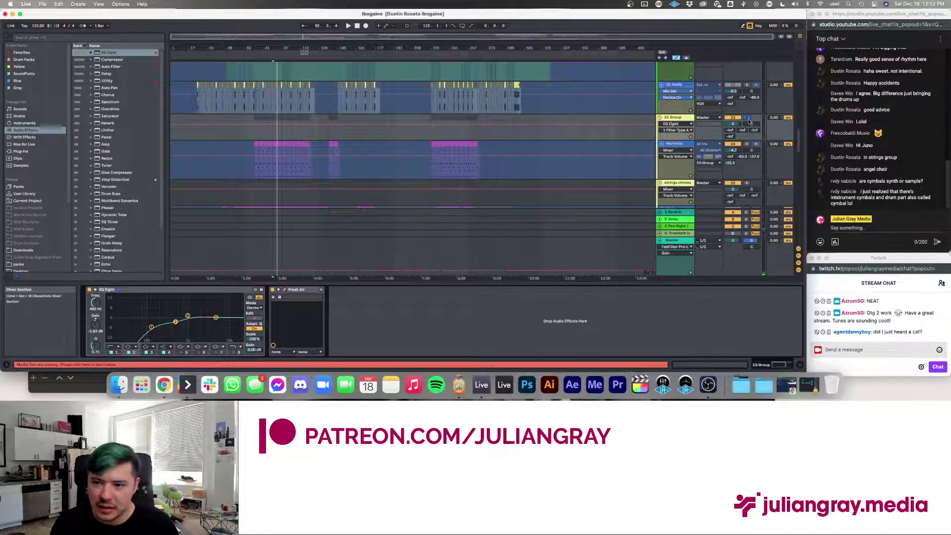
- Play the full mix from the marimba's entrance and examine the drum and percussion tracks, including random hits and Big drum
{"action": "left_click", "coordinate": [255, 135]}
{"action": "key", "text": "space"}
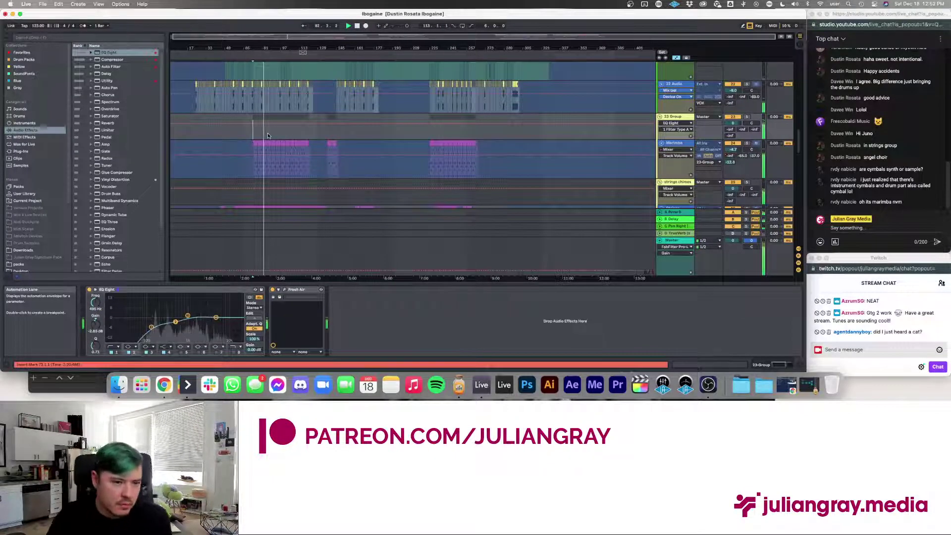
{"action": "scroll", "coordinate": [286, 134], "scroll_direction": "up", "scroll_amount": 10}
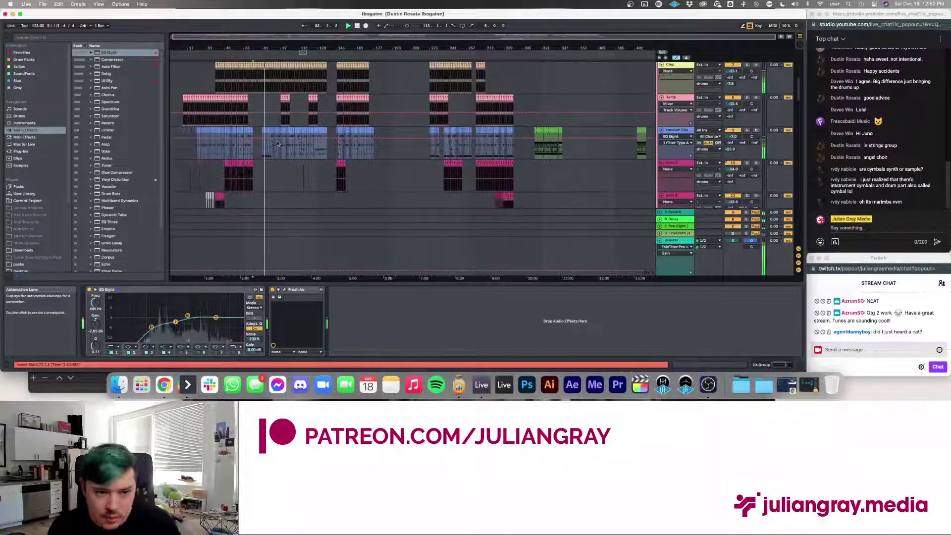
{"action": "left_click", "coordinate": [271, 153]}
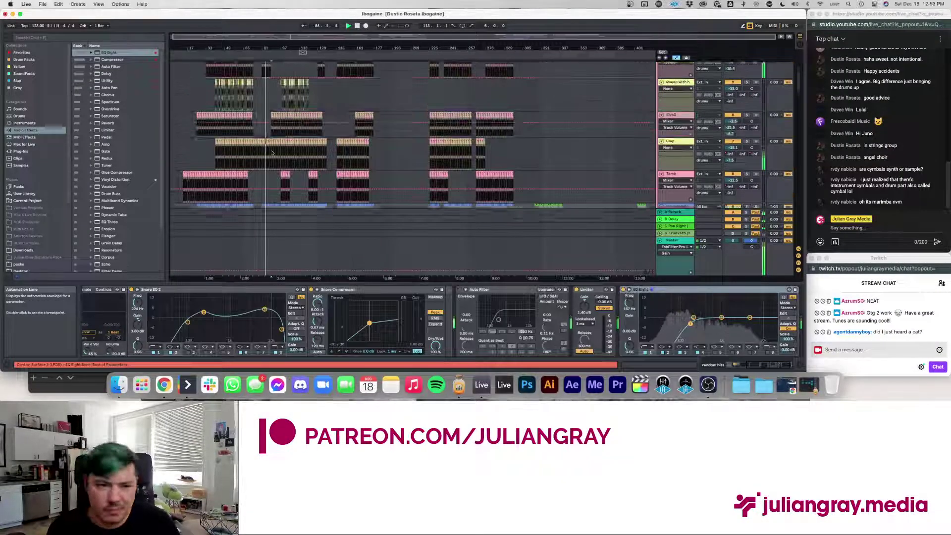
{"action": "scroll", "coordinate": [271, 153], "scroll_direction": "up", "scroll_amount": 5}
{"action": "scroll", "coordinate": [271, 153], "scroll_direction": "down", "scroll_amount": 2}
{"action": "scroll", "coordinate": [496, 149], "scroll_direction": "up", "scroll_amount": 1}
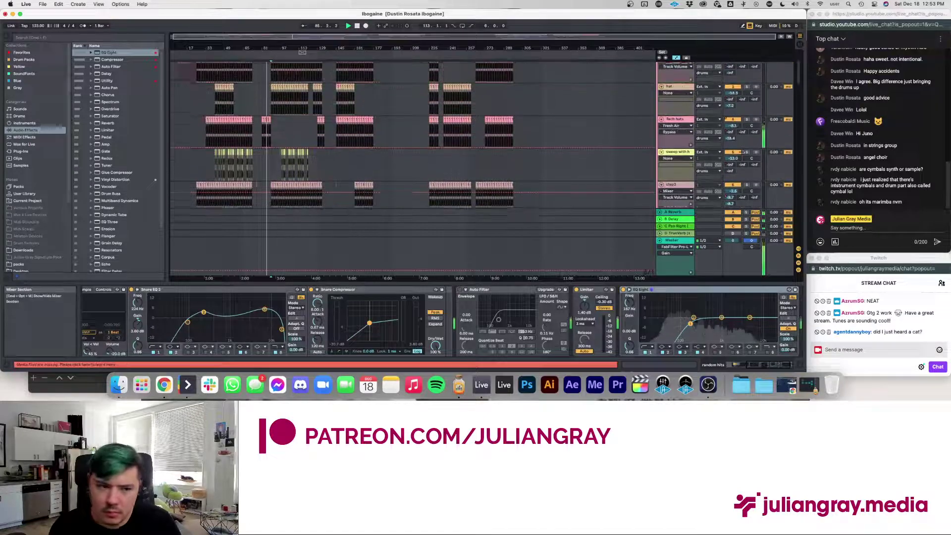
{"action": "scroll", "coordinate": [745, 134], "scroll_direction": "down", "scroll_amount": 4}
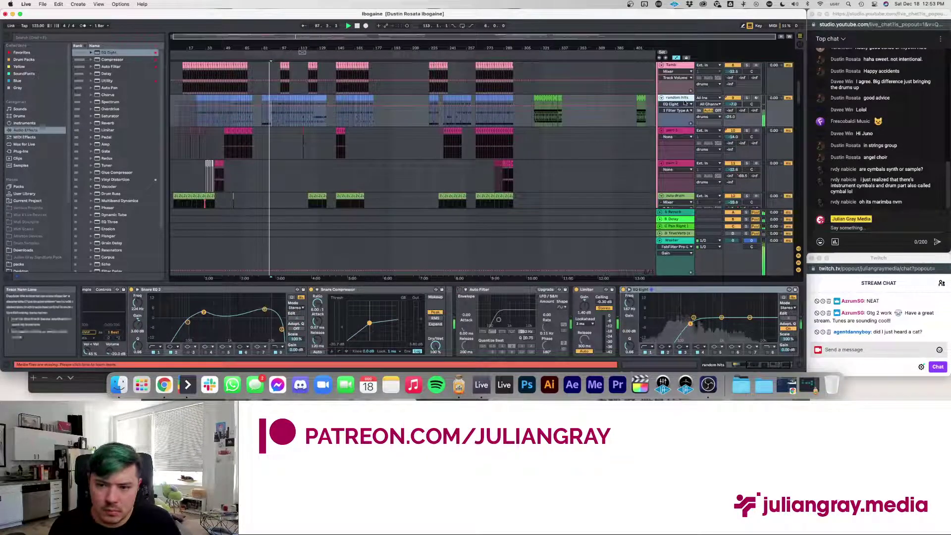
{"action": "scroll", "coordinate": [650, 138], "scroll_direction": "down", "scroll_amount": 3}
{"action": "scroll", "coordinate": [649, 138], "scroll_direction": "down", "scroll_amount": 2}
{"action": "scroll", "coordinate": [651, 133], "scroll_direction": "down", "scroll_amount": 2}
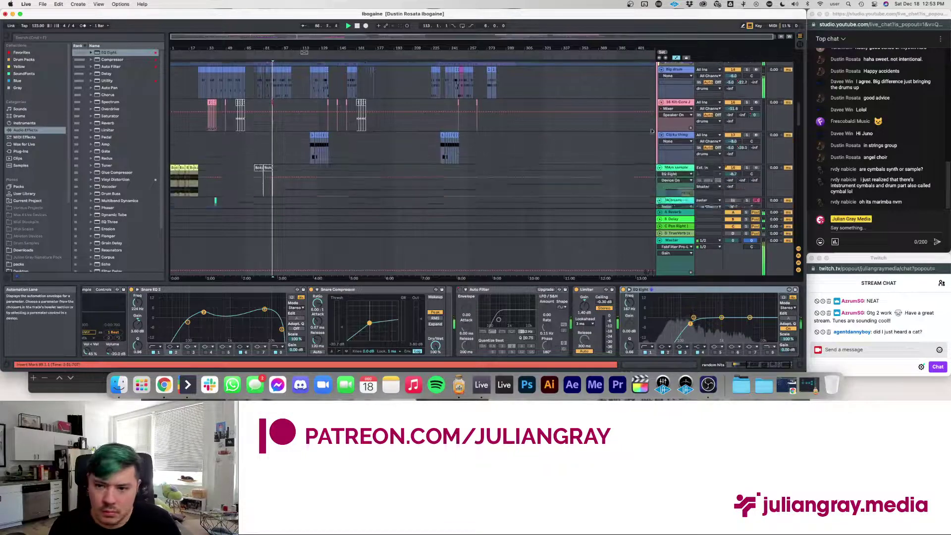
{"action": "scroll", "coordinate": [651, 131], "scroll_direction": "up", "scroll_amount": 1}
{"action": "left_click", "coordinate": [651, 131]}
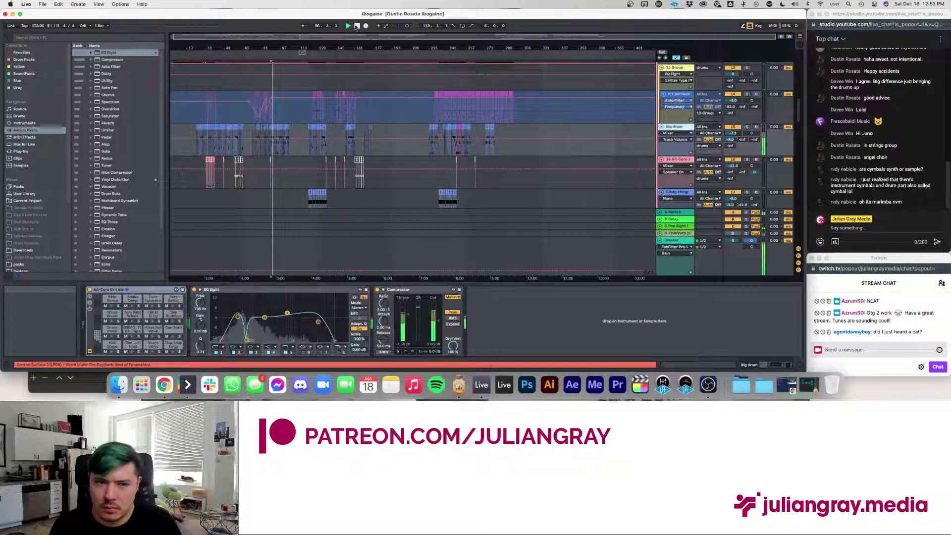
{"action": "left_click", "coordinate": [359, 26]}
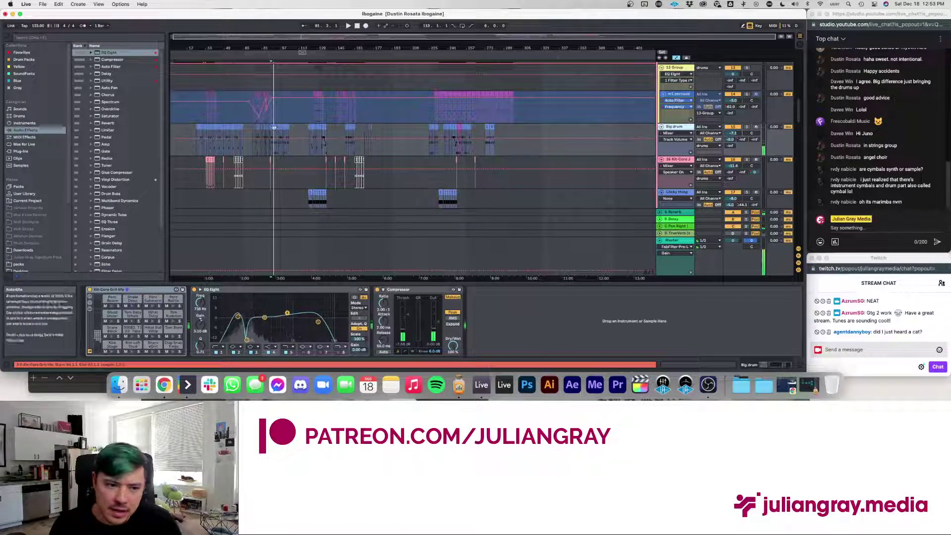
- Mark the passage just before bar 89 on the percussion tracks and examine what every track plays around that transition
{"action": "left_click_drag", "start_coordinate": [272, 133], "coordinate": [267, 83]}
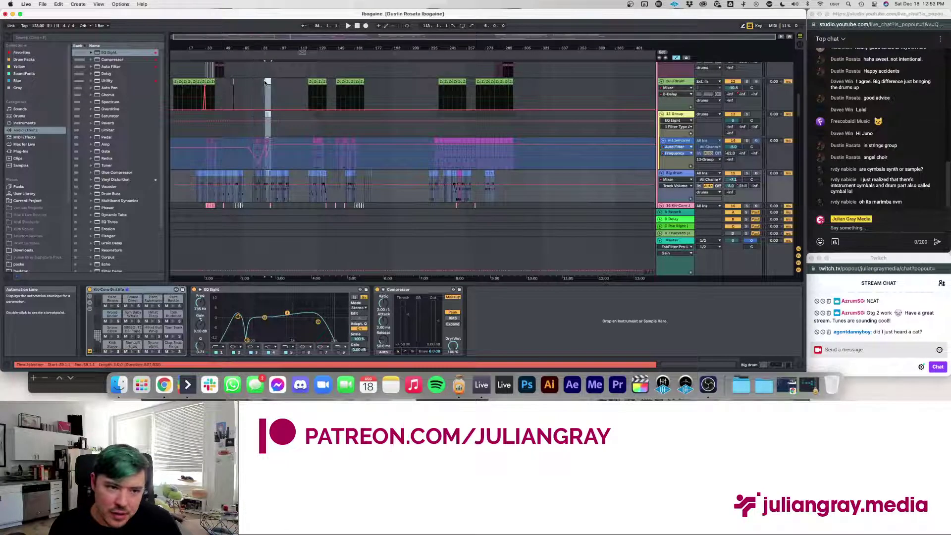
{"action": "left_click", "coordinate": [267, 83]}
{"action": "scroll", "coordinate": [271, 82], "scroll_direction": "down", "scroll_amount": 5}
{"action": "scroll", "coordinate": [271, 83], "scroll_direction": "down", "scroll_amount": 10}
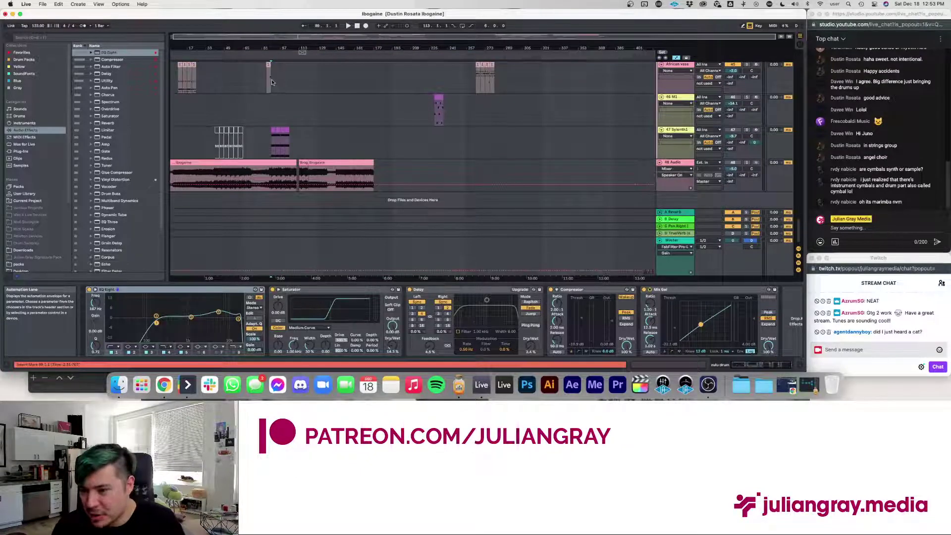
{"action": "scroll", "coordinate": [271, 82], "scroll_direction": "up", "scroll_amount": 12}
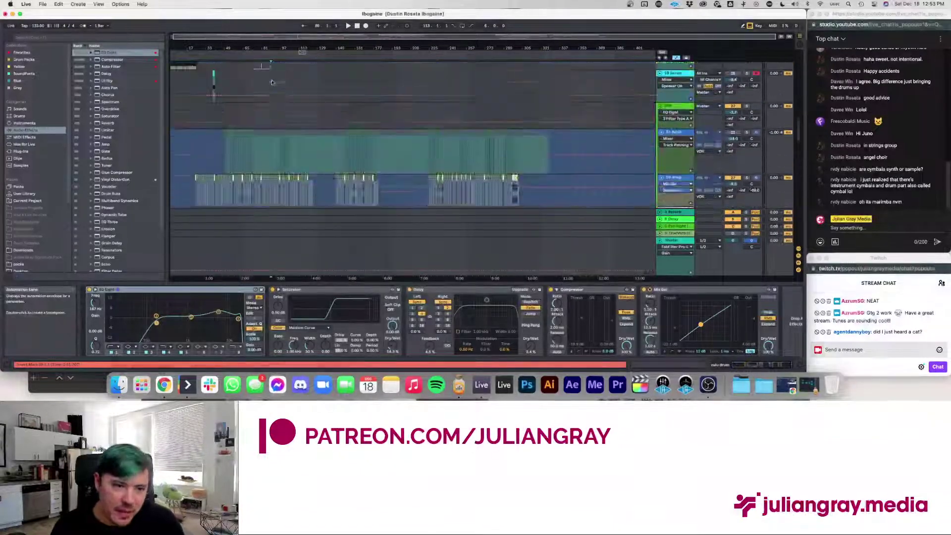
{"action": "scroll", "coordinate": [272, 81], "scroll_direction": "up", "scroll_amount": 10}
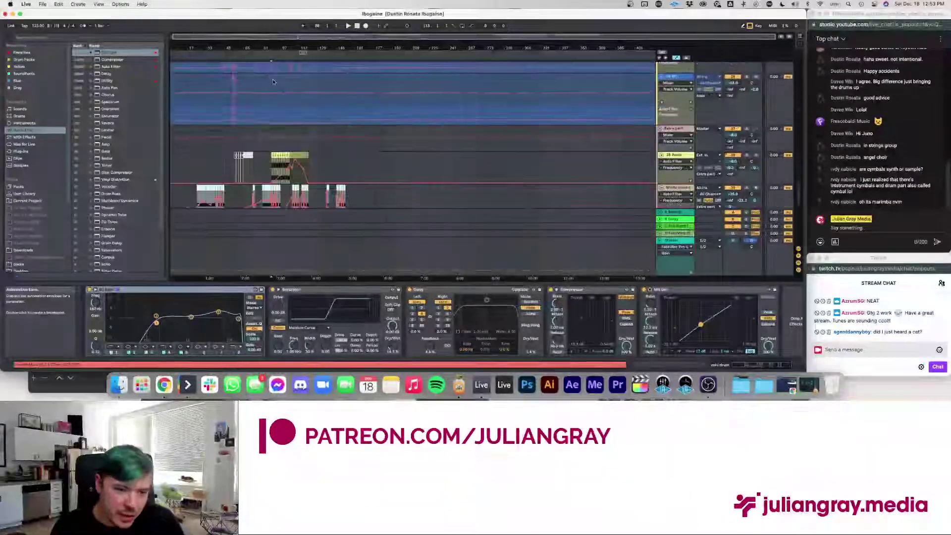
{"action": "scroll", "coordinate": [272, 83], "scroll_direction": "up", "scroll_amount": 12}
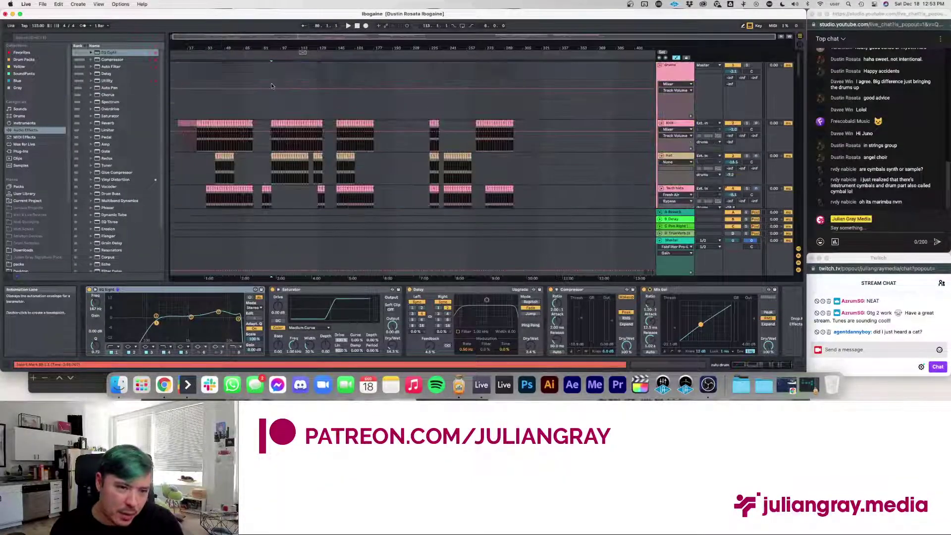
- Select the drums group at bar 89 and save the Ibogaine project
{"action": "left_click", "coordinate": [271, 86]}
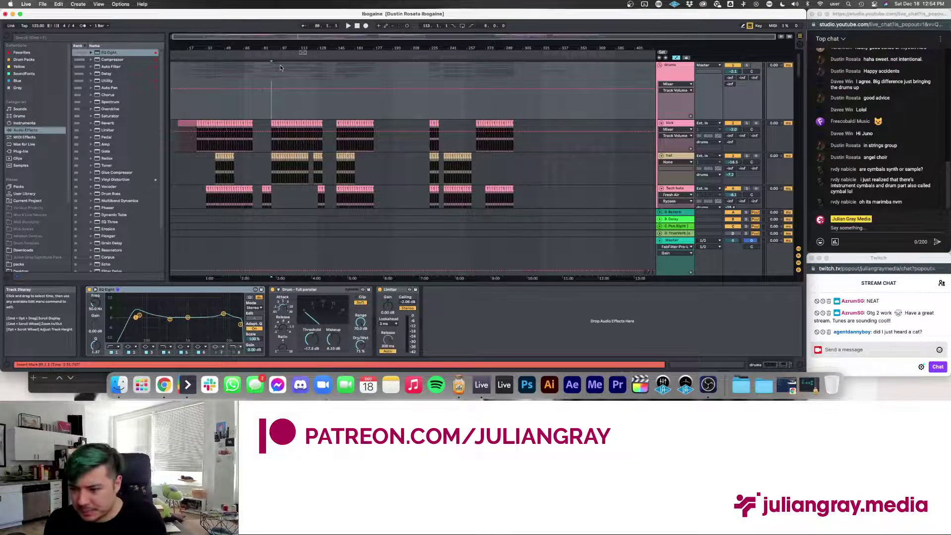
{"action": "key", "text": "super+s"}
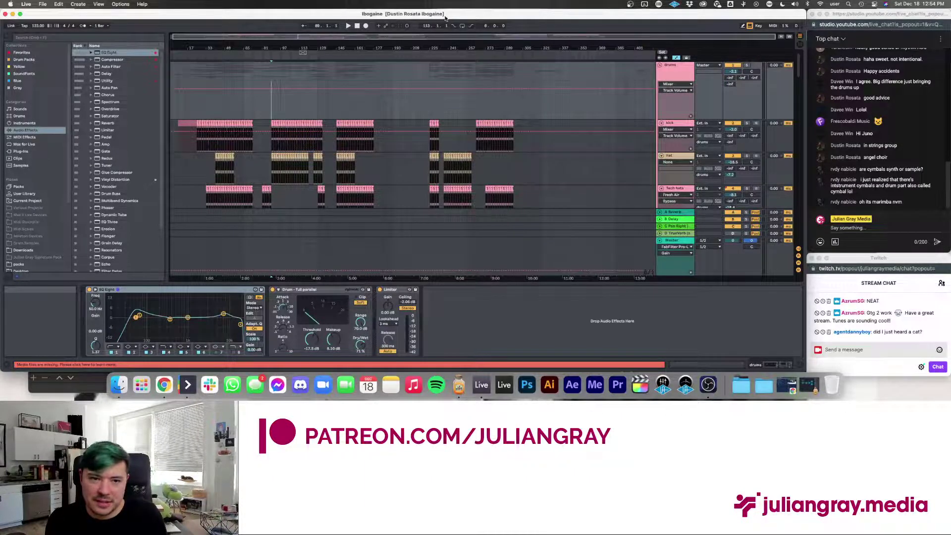
{"action": "left_click", "coordinate": [430, 77]}
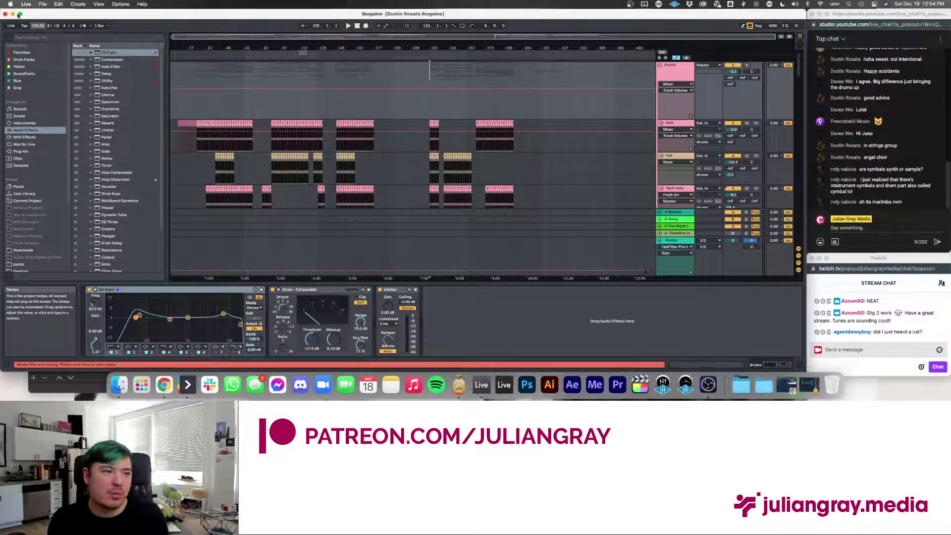
- Quit the Ableton Live 10 Suite instance holding the reviewed project and switch to OBS
{"action": "right_click", "coordinate": [501, 391]}
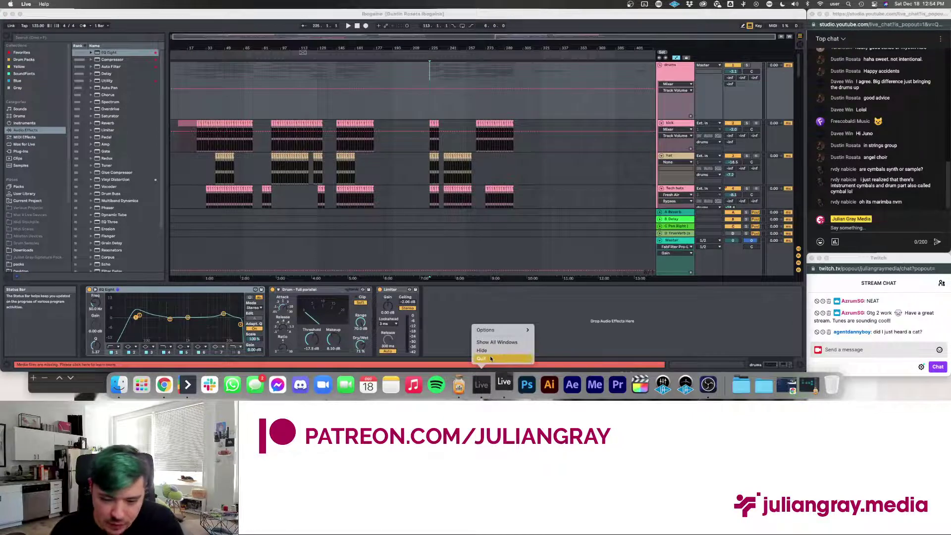
{"action": "left_click", "coordinate": [490, 359]}
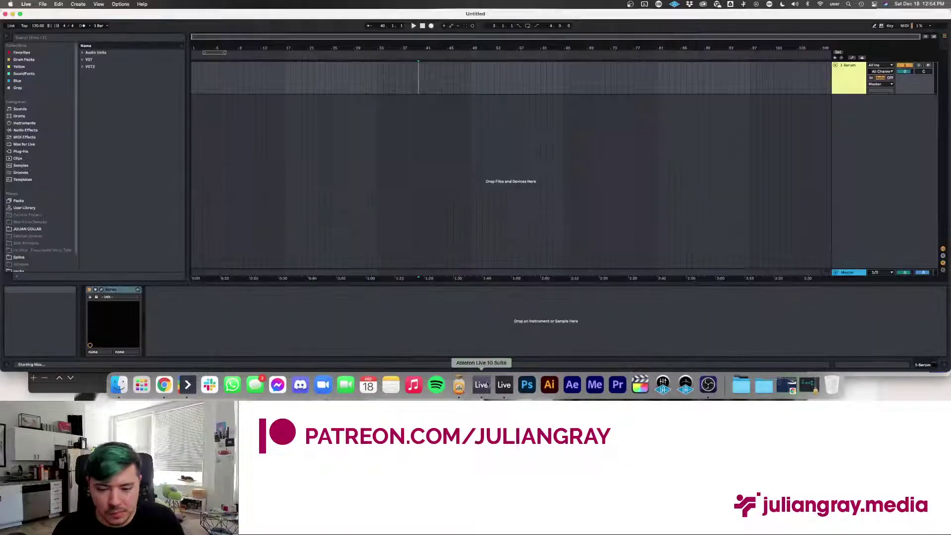
{"action": "left_click", "coordinate": [708, 385]}
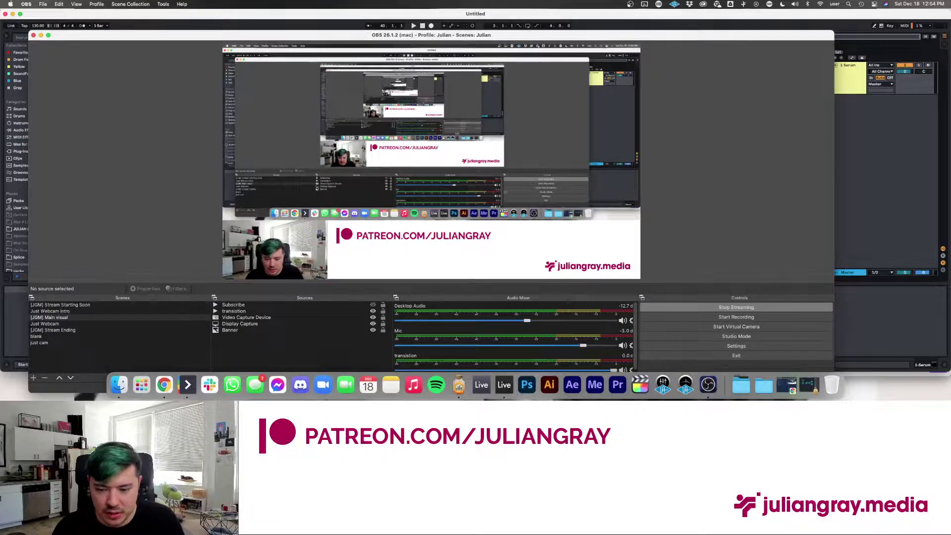